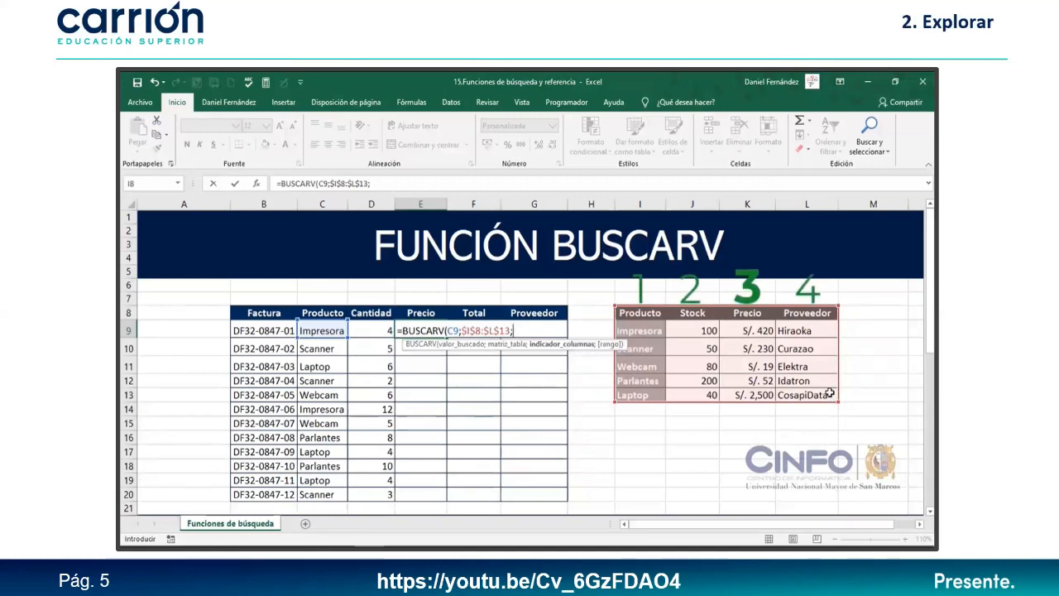
# Step: Continue the BUSCARV formula in E9 with column index 3 and the exact-match option FALSO
pyautogui.write('3')
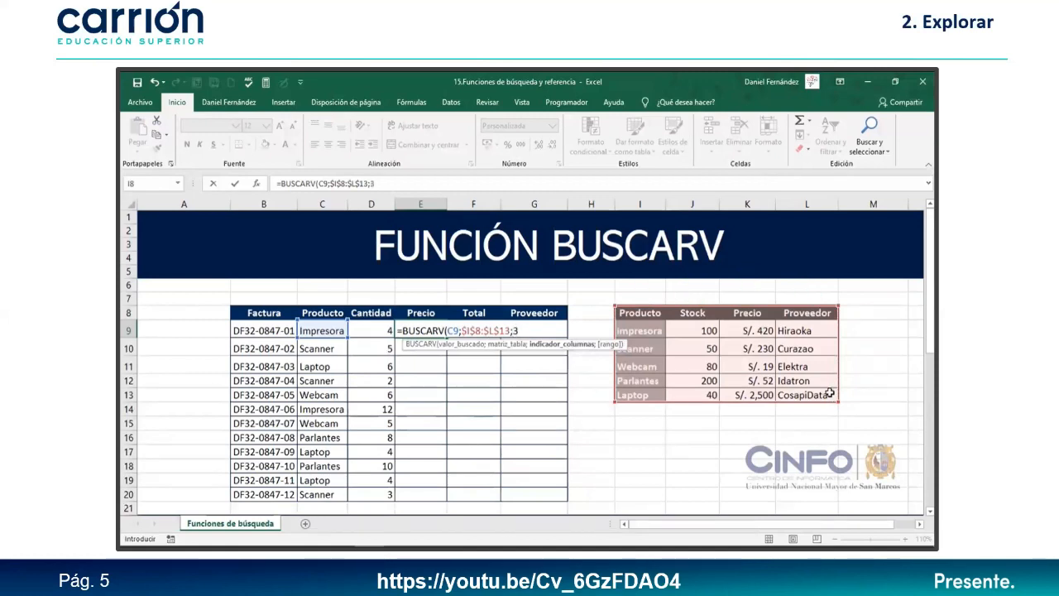
pyautogui.write(';')
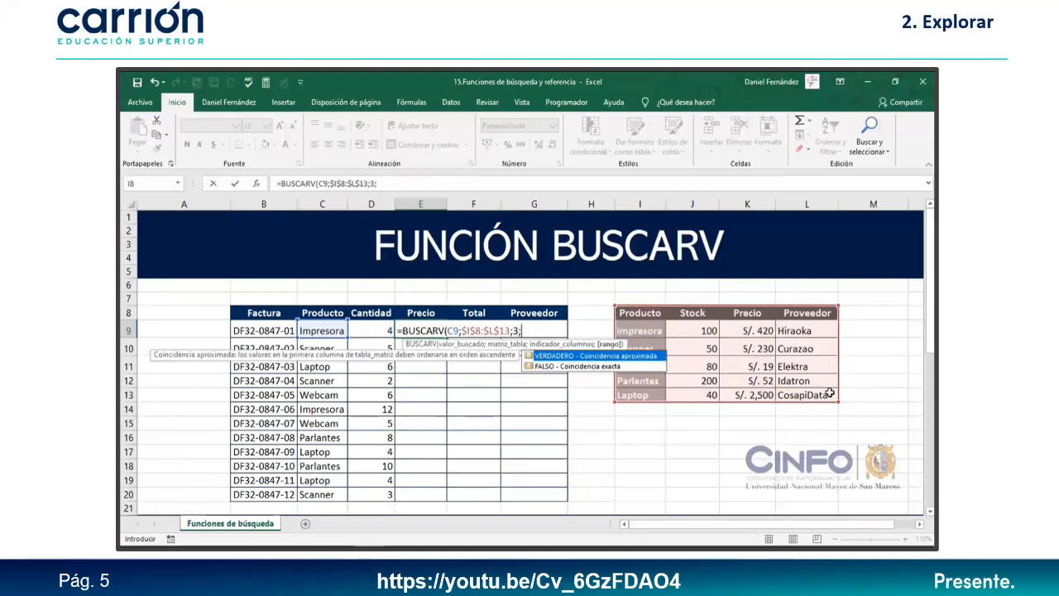
pyautogui.press('Down')
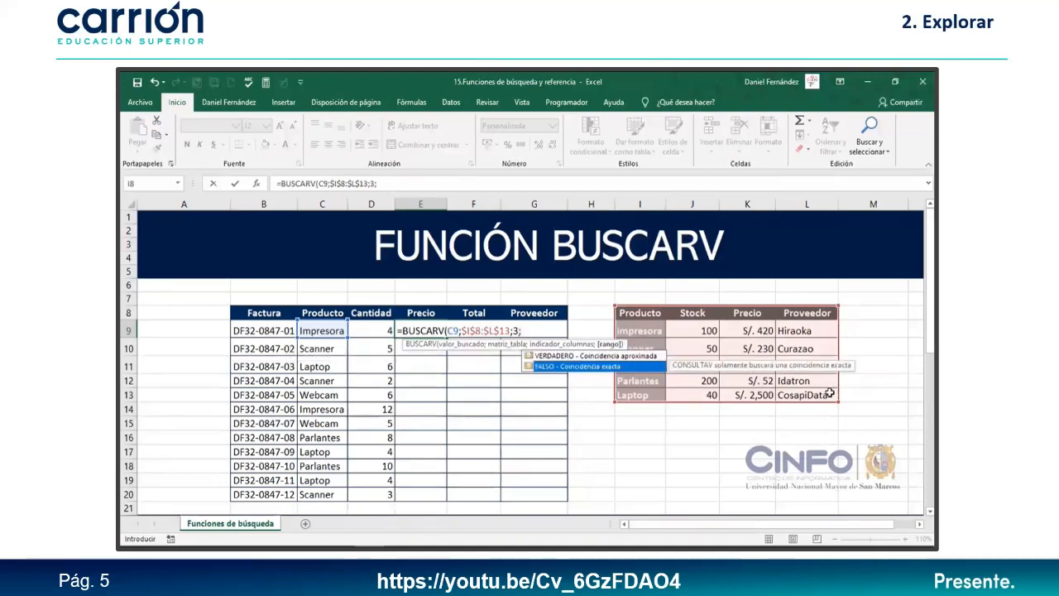
pyautogui.doubleClick(552, 365)
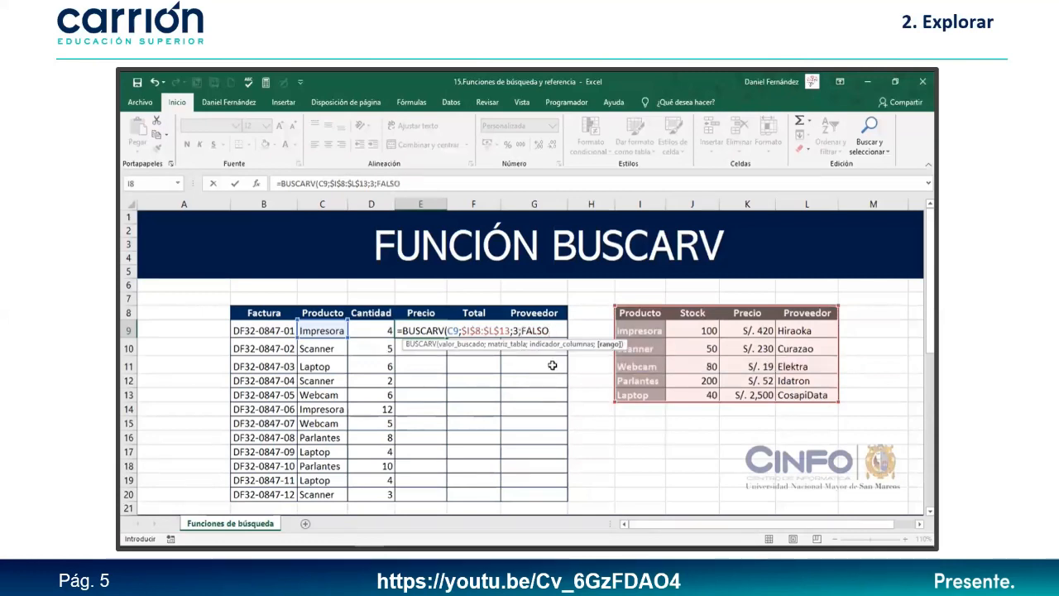
# Step: Replace the FALSO argument with 0 to complete the E9 formula, and copy it down the Precio column to E20
pyautogui.press('BackSpace')
pyautogui.press('BackSpace')
pyautogui.press('BackSpace')
pyautogui.press('BackSpace')
pyautogui.press('BackSpace')
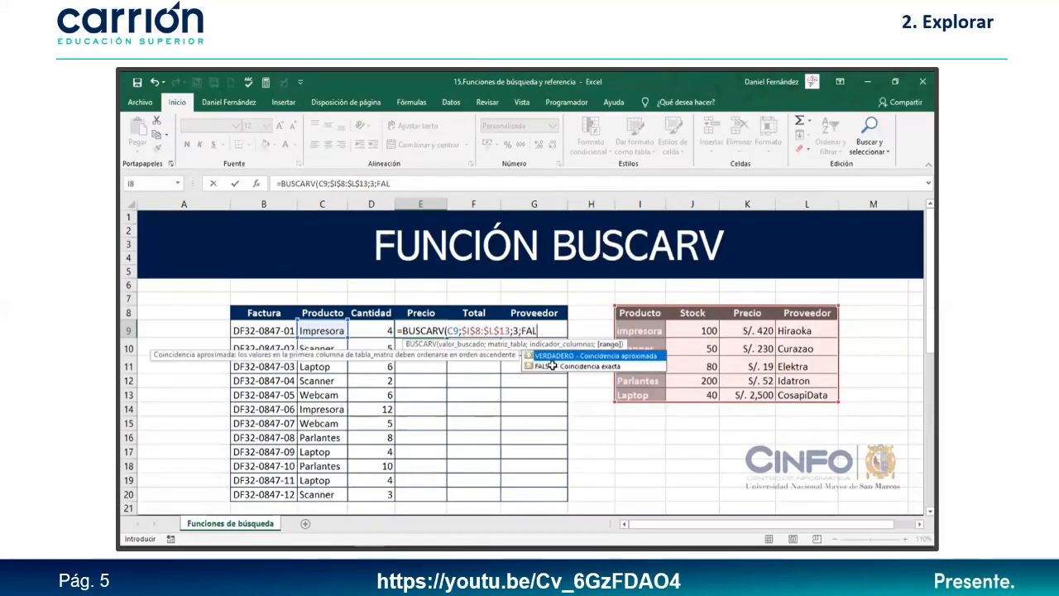
pyautogui.write('0')
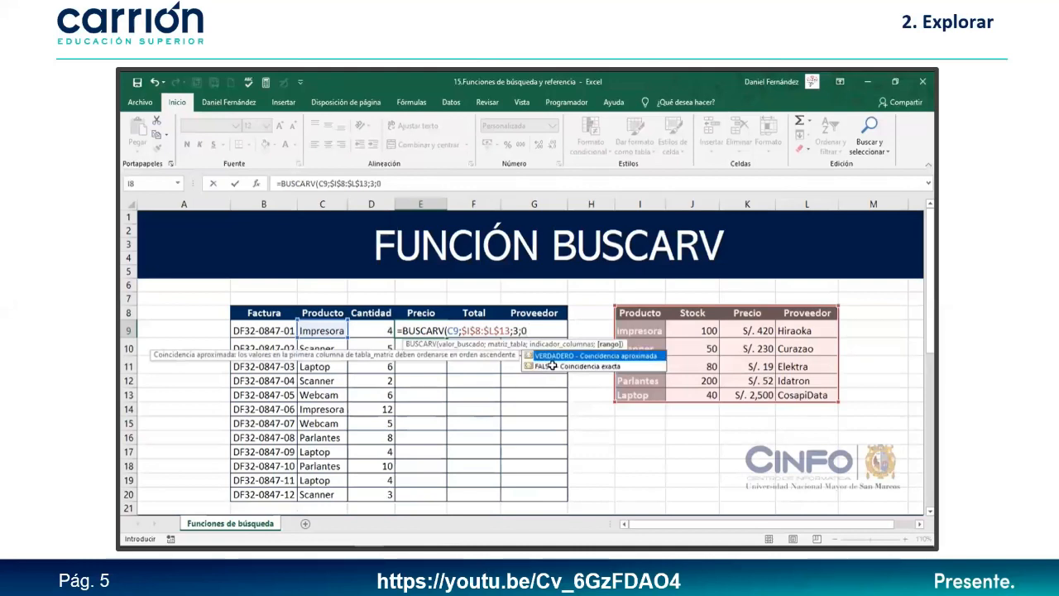
pyautogui.write(')')
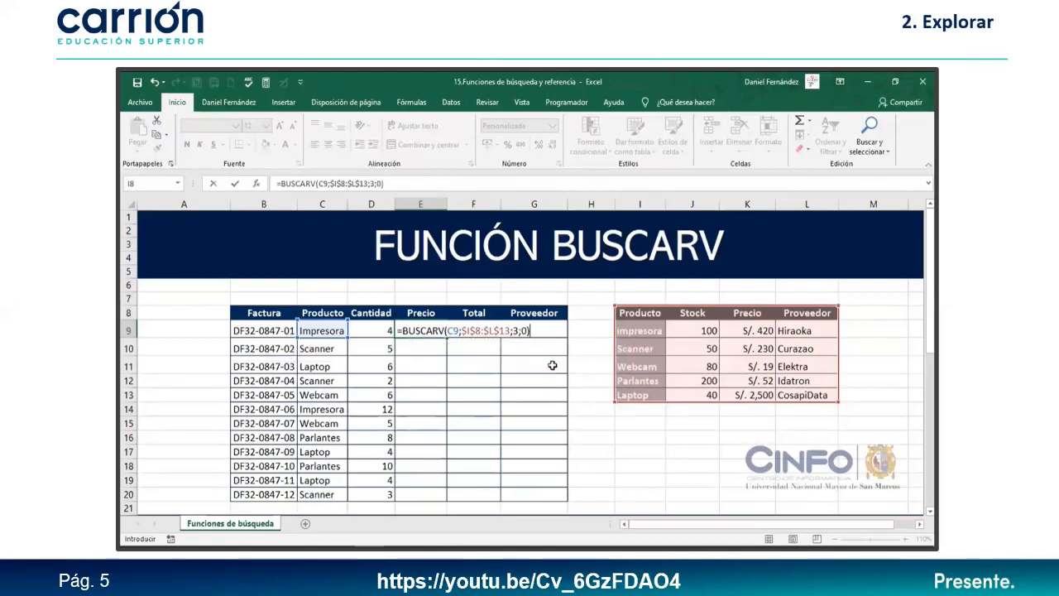
pyautogui.press('Return')
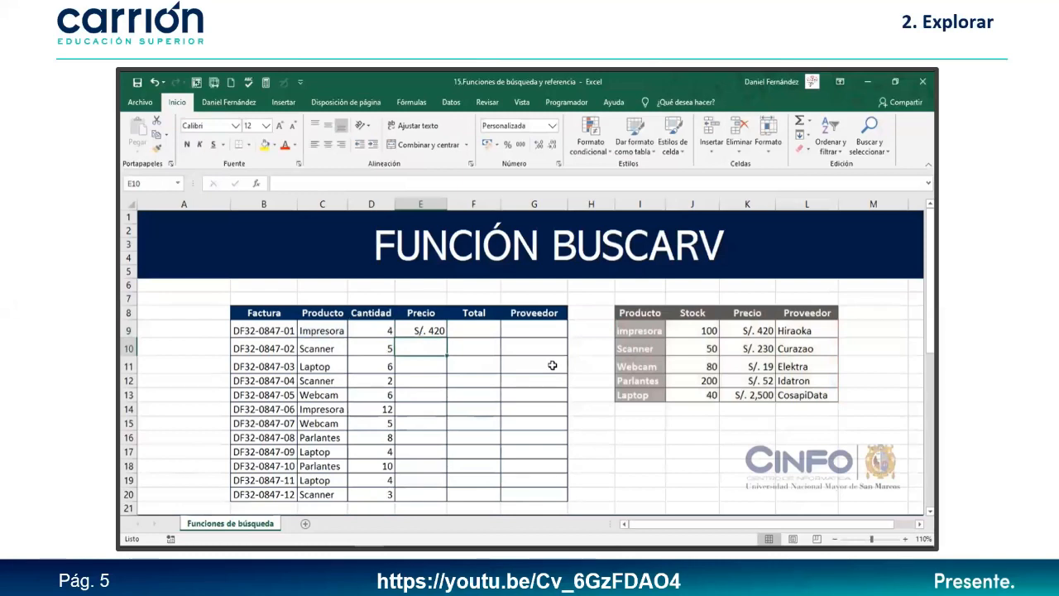
pyautogui.click(436, 334)
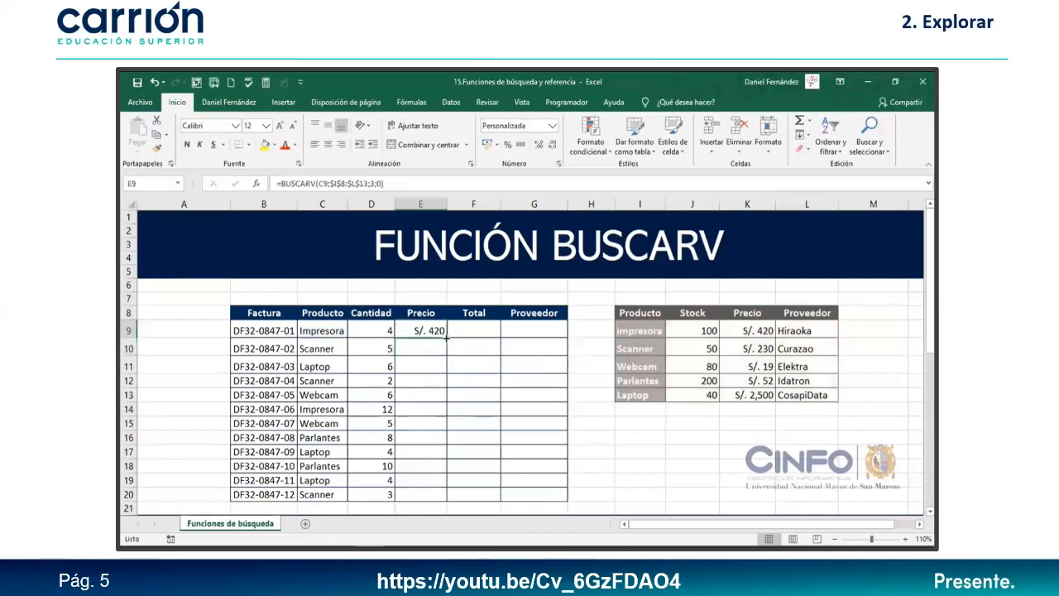
pyautogui.doubleClick(446, 336)
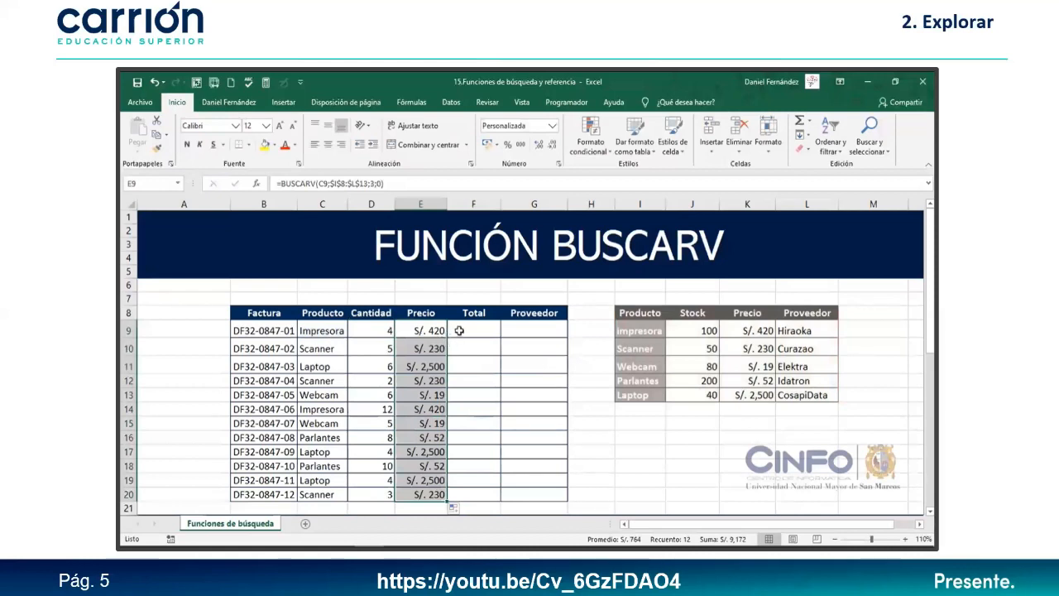
# Step: Calculate the first Total in F9 with =D9*E9 and copy the formula down to F20
pyautogui.click(459, 330)
pyautogui.write('=')
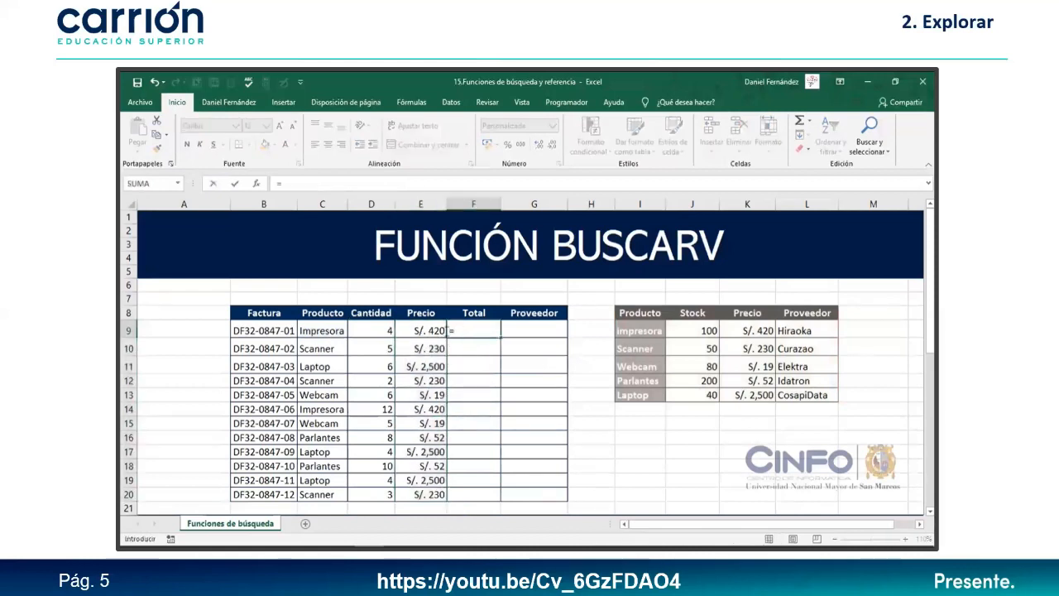
pyautogui.click(367, 330)
pyautogui.write('*')
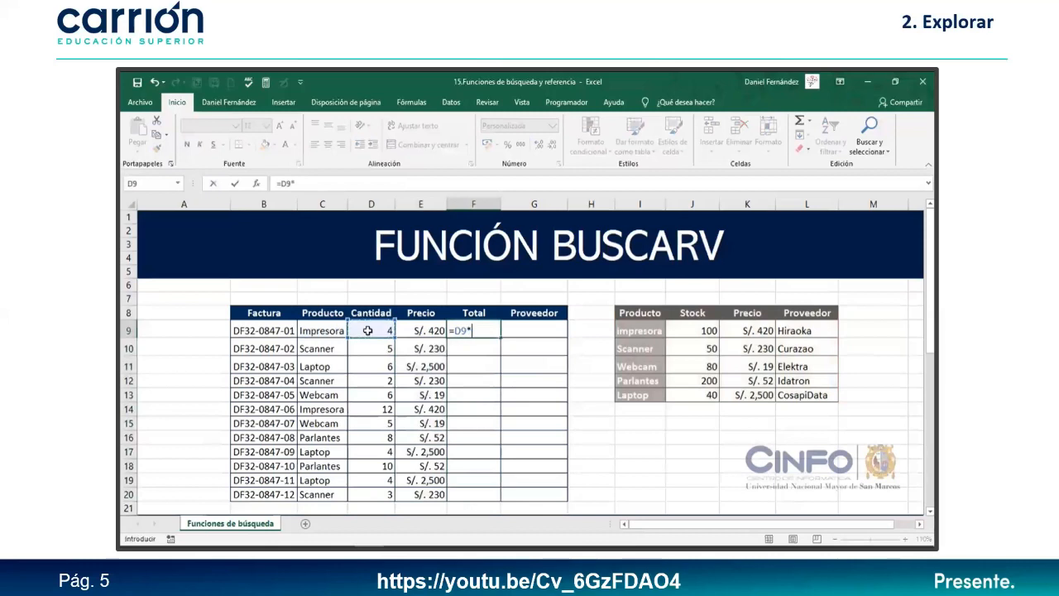
pyautogui.click(405, 332)
pyautogui.hotkey('ctrl', 'Return')
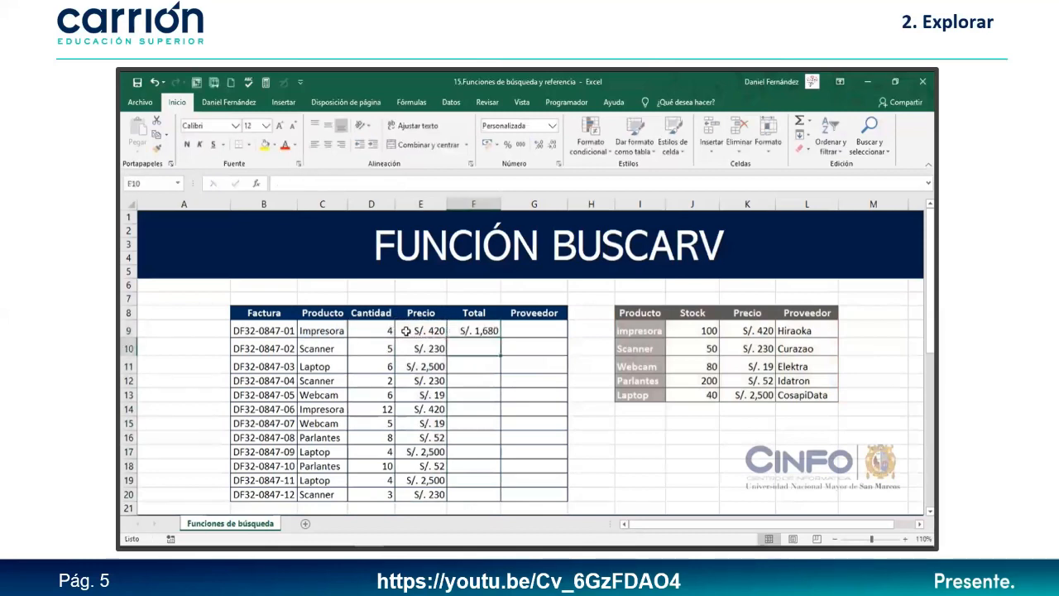
pyautogui.doubleClick(502, 335)
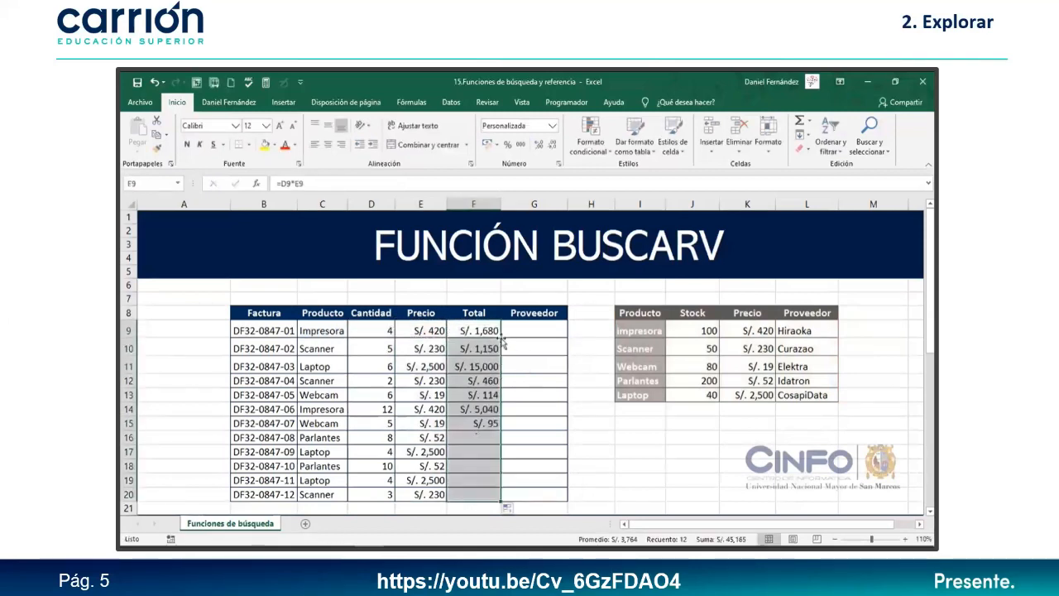
# Step: Start a BUSCARV formula in G9 under Proveedor with the product in C9 as the lookup value
pyautogui.click(528, 327)
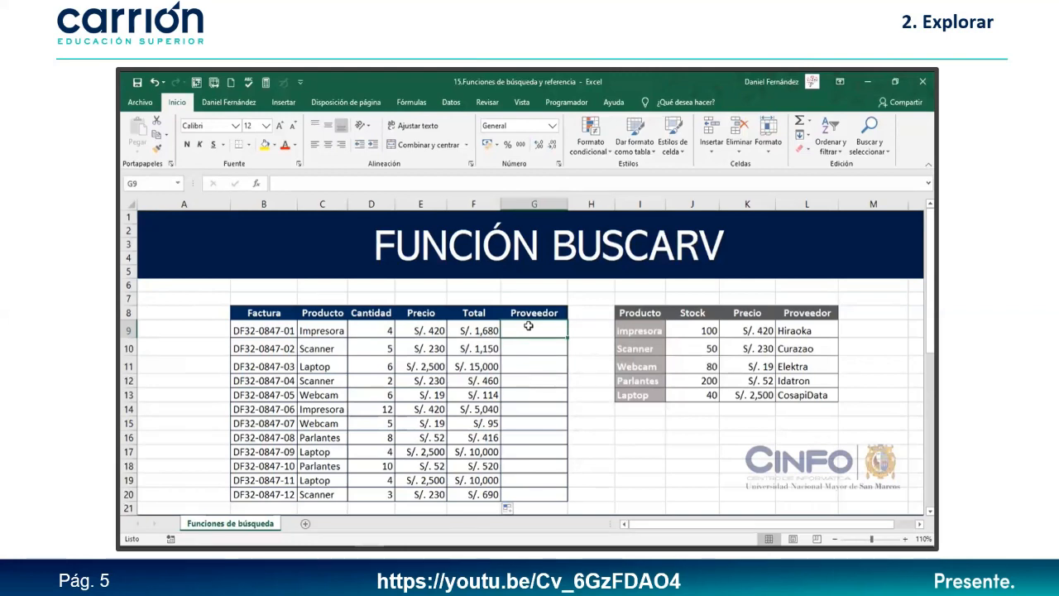
pyautogui.write('=B')
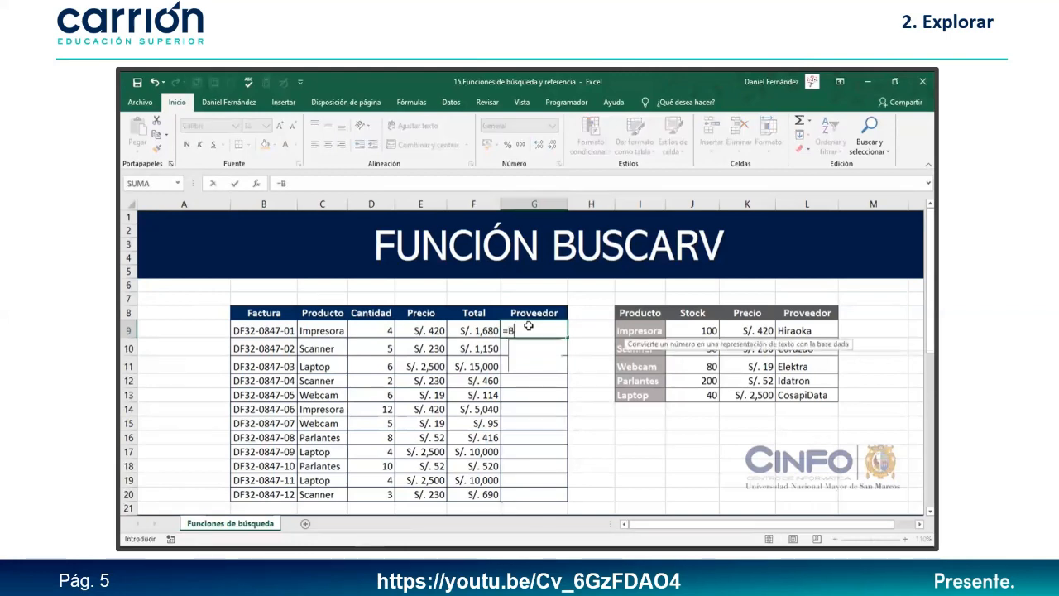
pyautogui.write('USCARV(')
pyautogui.press('Left')
pyautogui.press('Left')
pyautogui.press('Left')
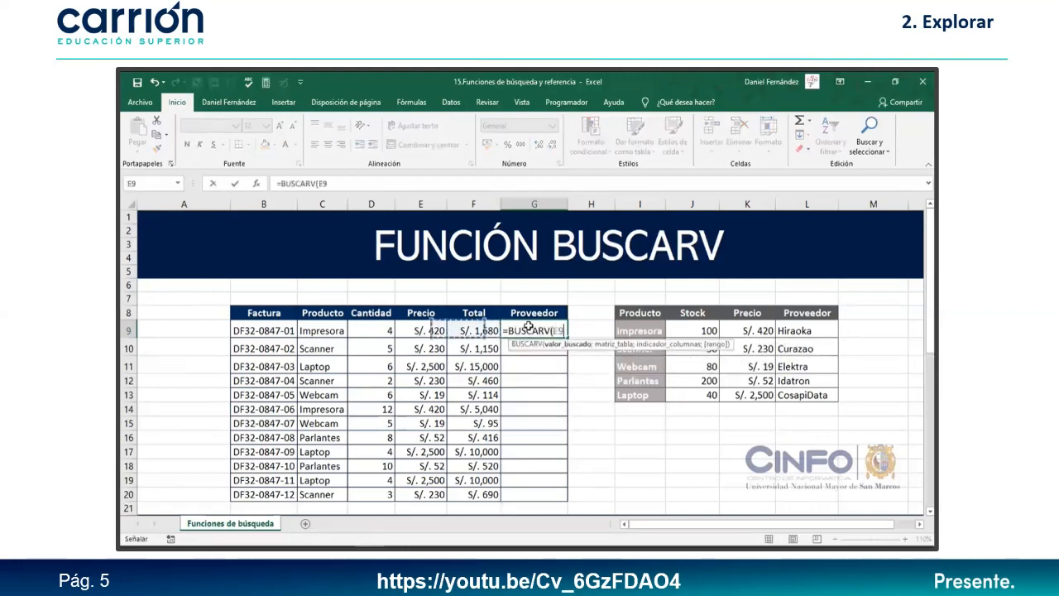
pyautogui.press('Left')
pyautogui.write(';')
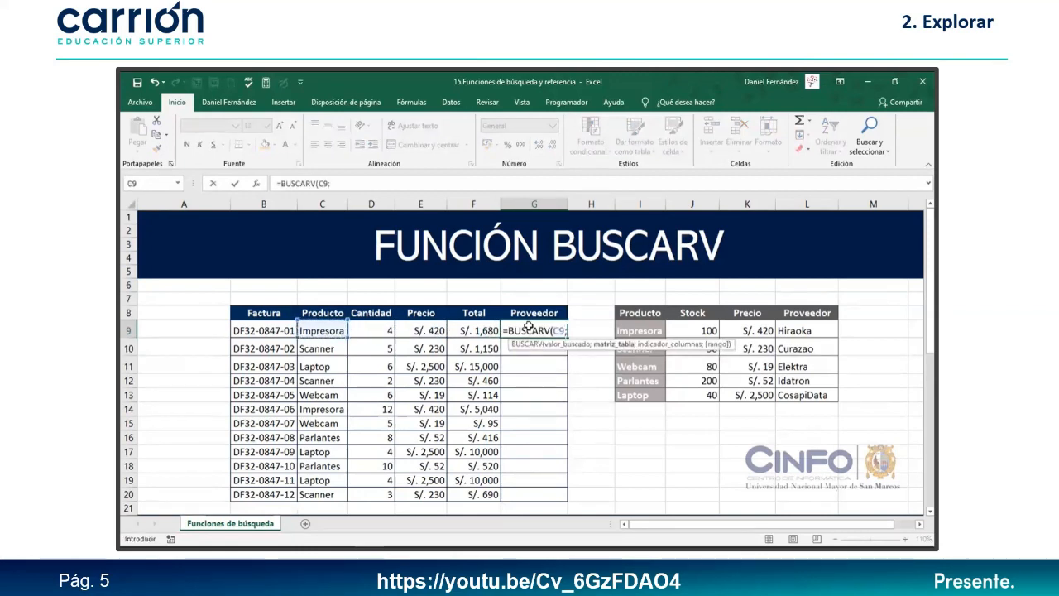
# Step: Complete the G9 formula with table $I$8:$L$13, column index 4 and match argument 0, and copy it down to G20
pyautogui.moveTo(659, 312); pyautogui.dragTo(827, 395)
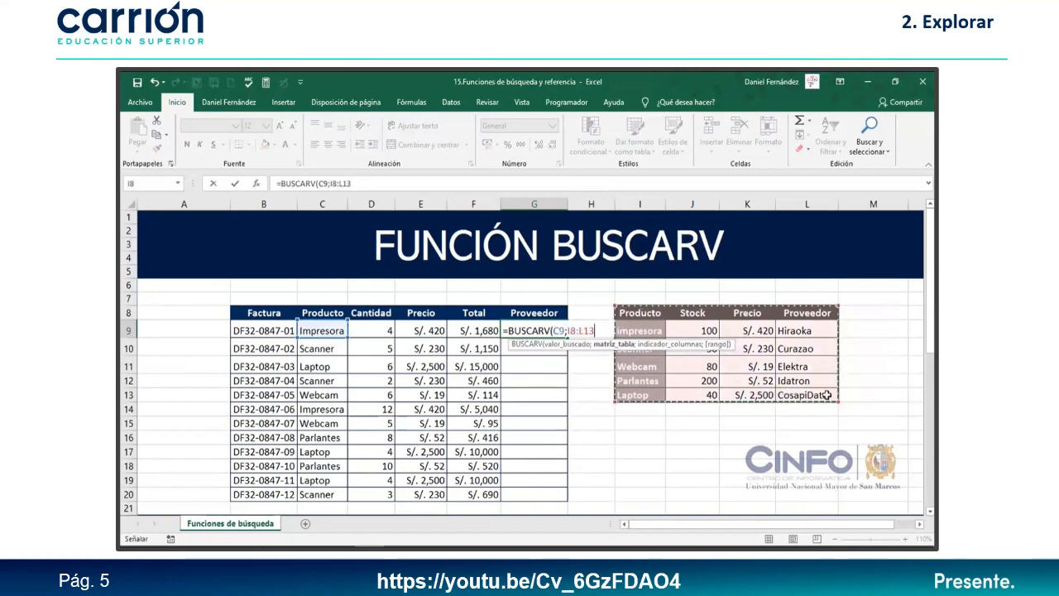
pyautogui.press('F4')
pyautogui.write(';')
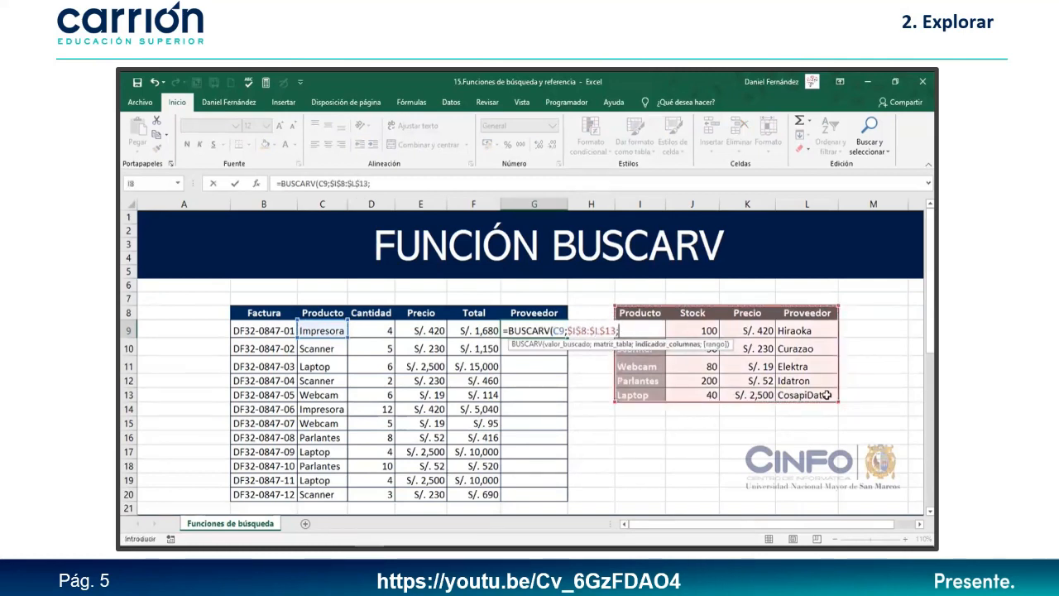
pyautogui.write('4;0)')
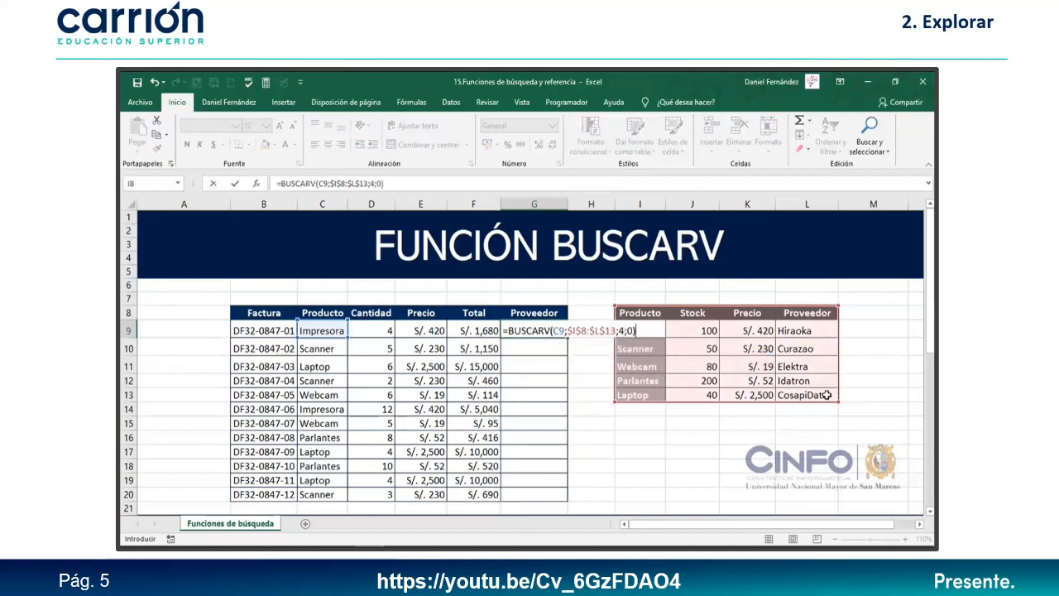
pyautogui.press('Return')
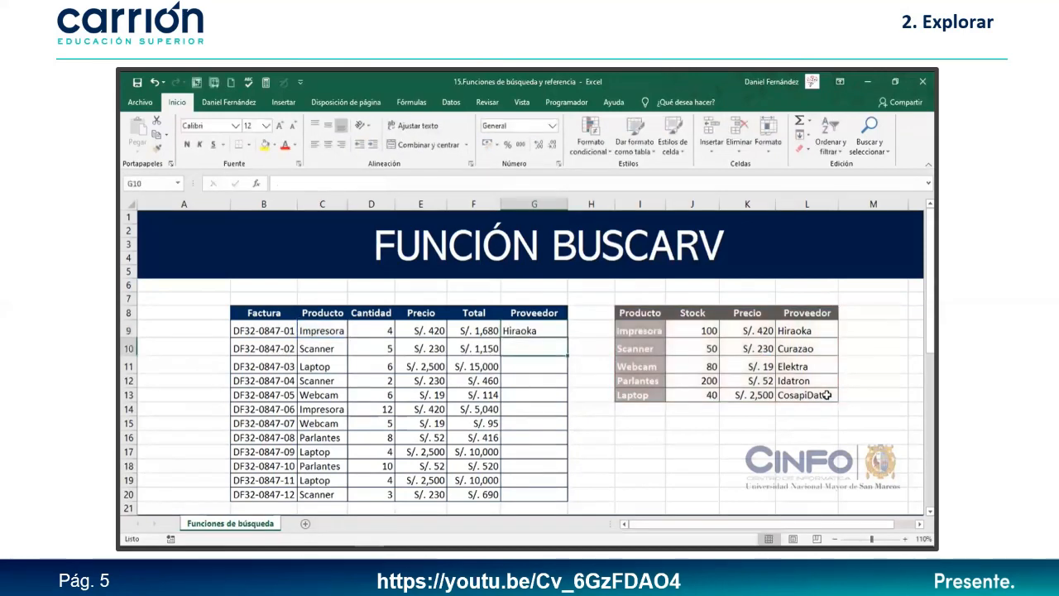
pyautogui.click(559, 332)
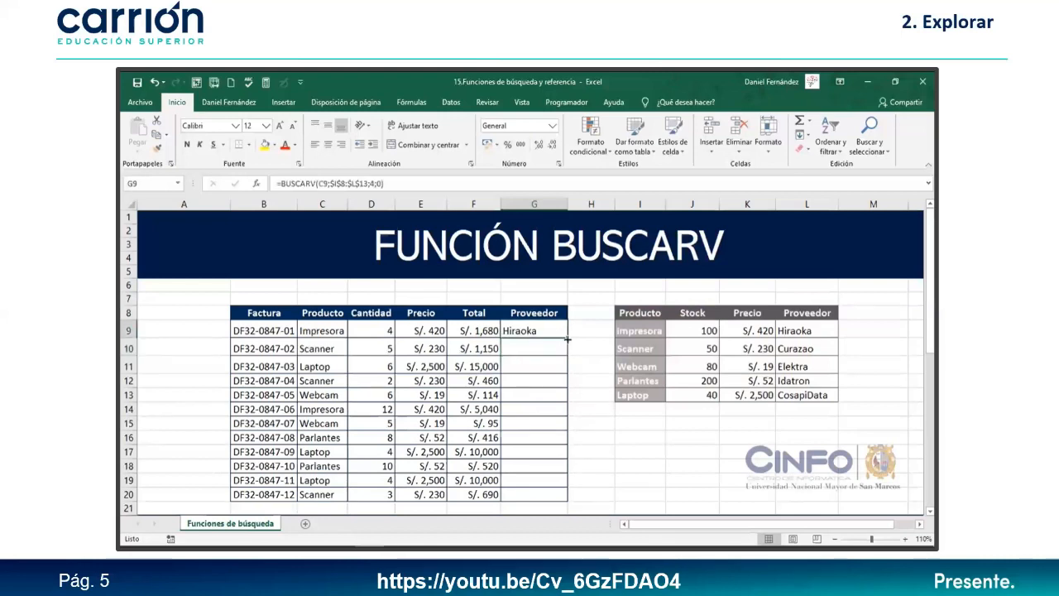
pyautogui.doubleClick(567, 340)
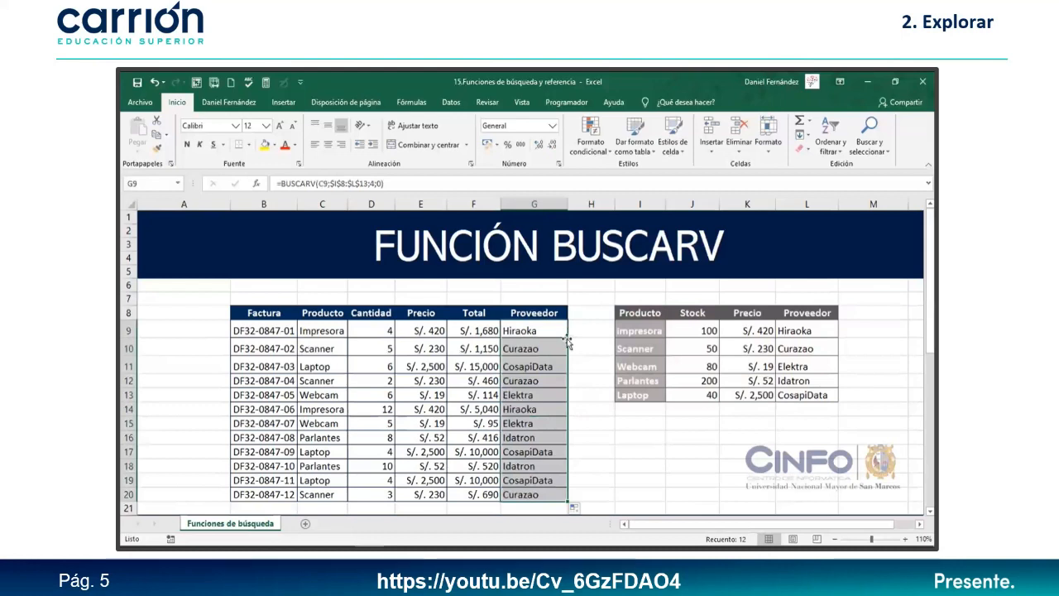
# Step: In the FUNCIÓN BUSCARH section, start a BUSCARH formula in B36 with product code A36 as the lookup value
pyautogui.scroll(-7, 568, 342)
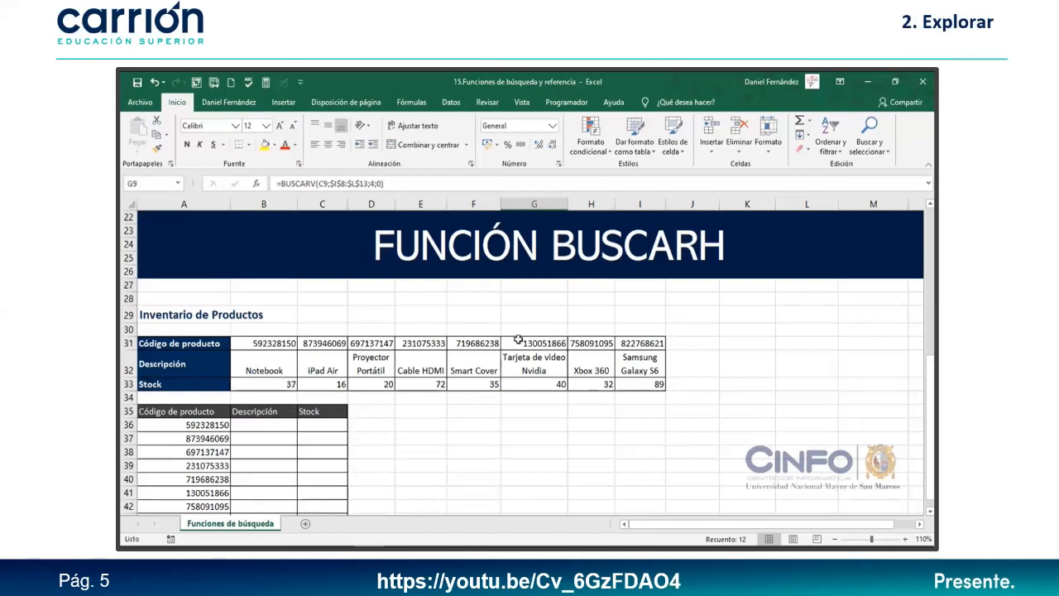
pyautogui.moveTo(219, 339); pyautogui.dragTo(635, 385)
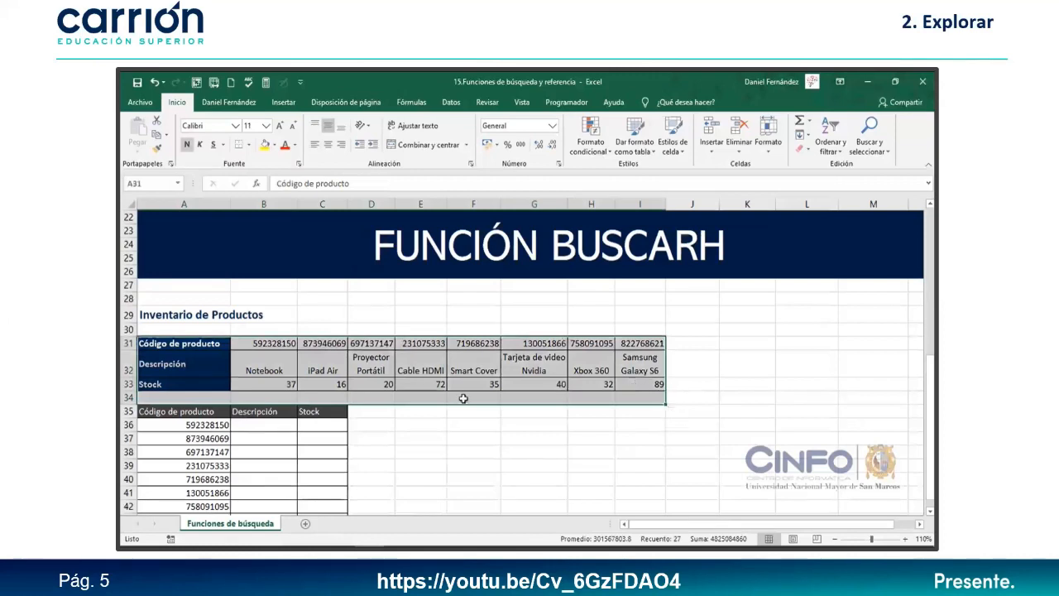
pyautogui.click(256, 424)
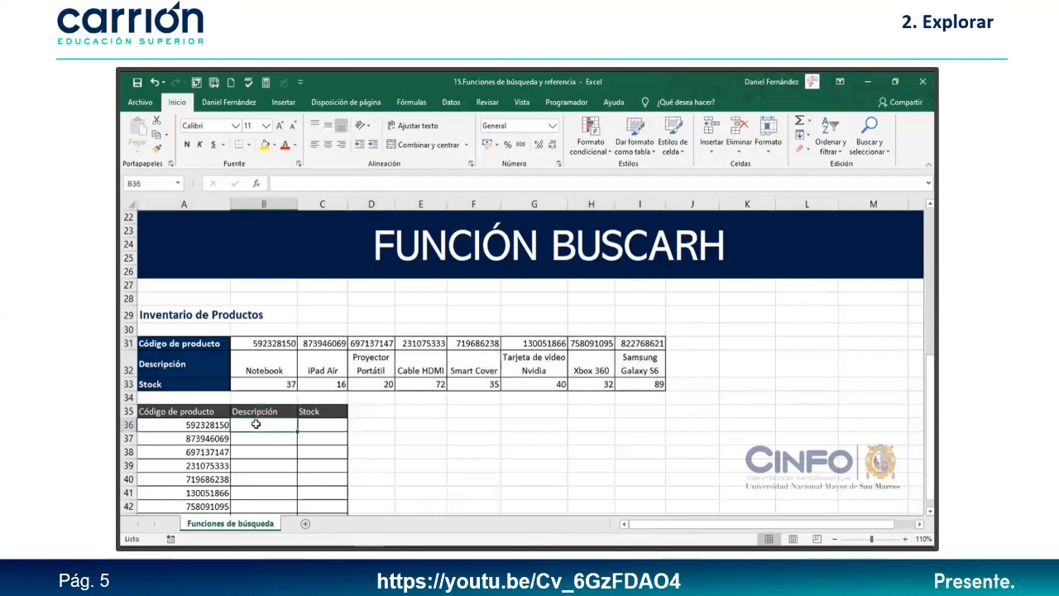
pyautogui.write('=BUSCARH(')
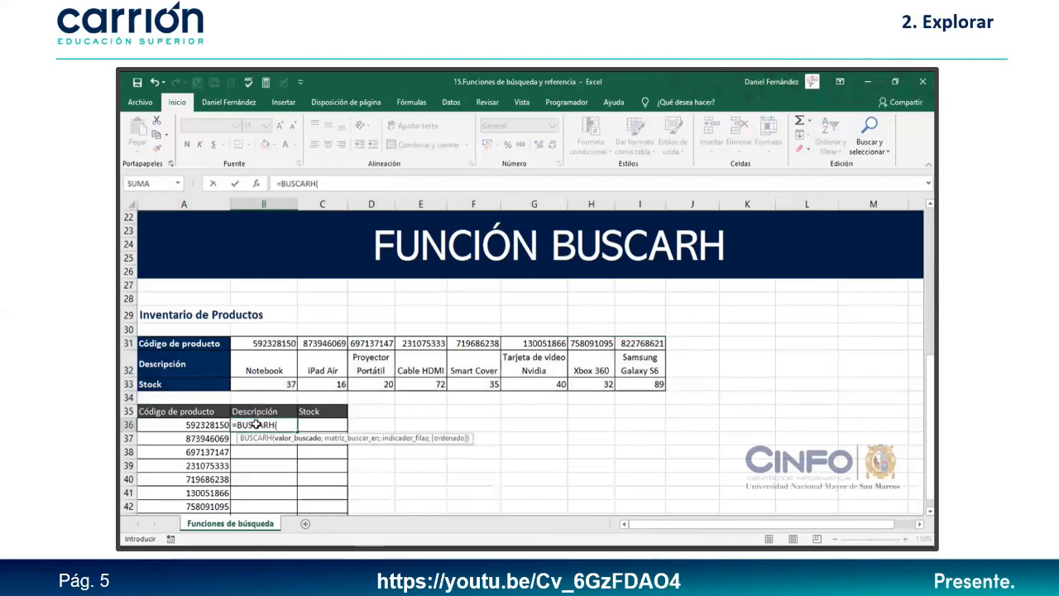
pyautogui.click(205, 426)
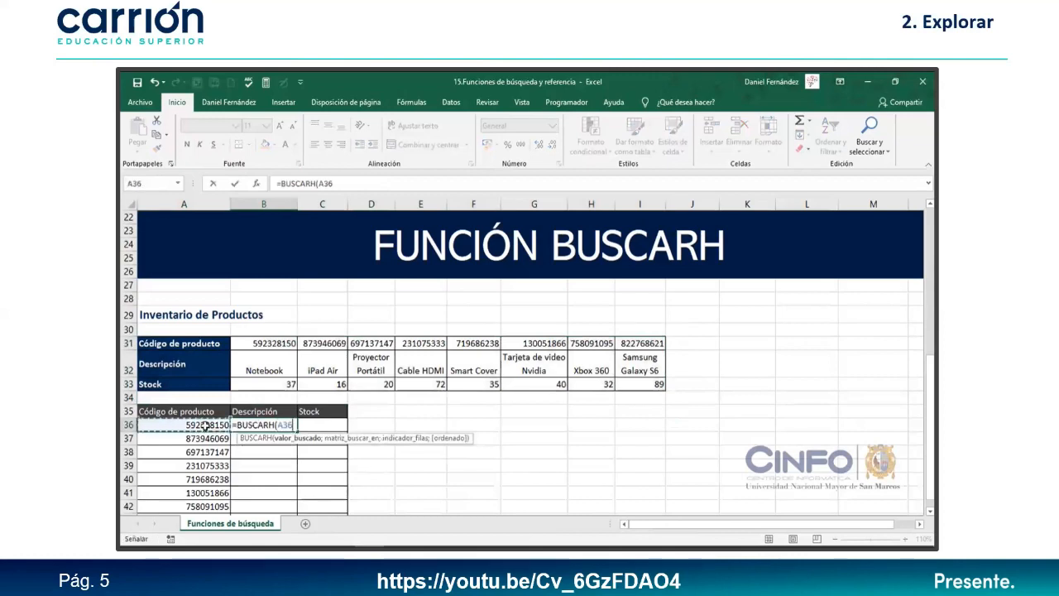
pyautogui.write(';')
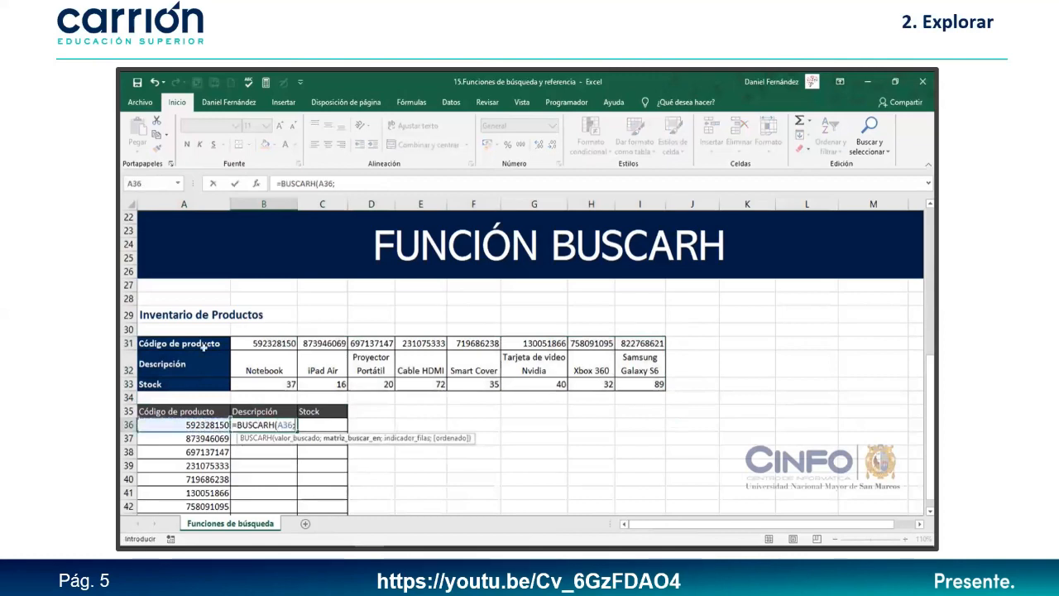
# Step: Complete the B36 formula with table $A$31:$I$33, row index 2 and exact match FALSO, and copy it down the Descripción column
pyautogui.moveTo(205, 342); pyautogui.dragTo(660, 384)
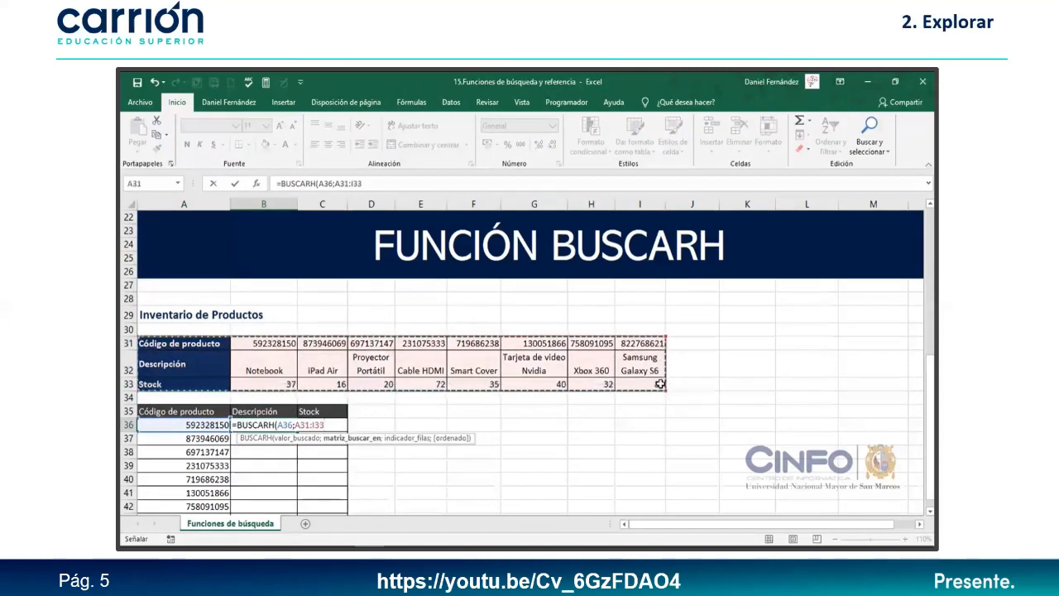
pyautogui.press('F4')
pyautogui.write(';')
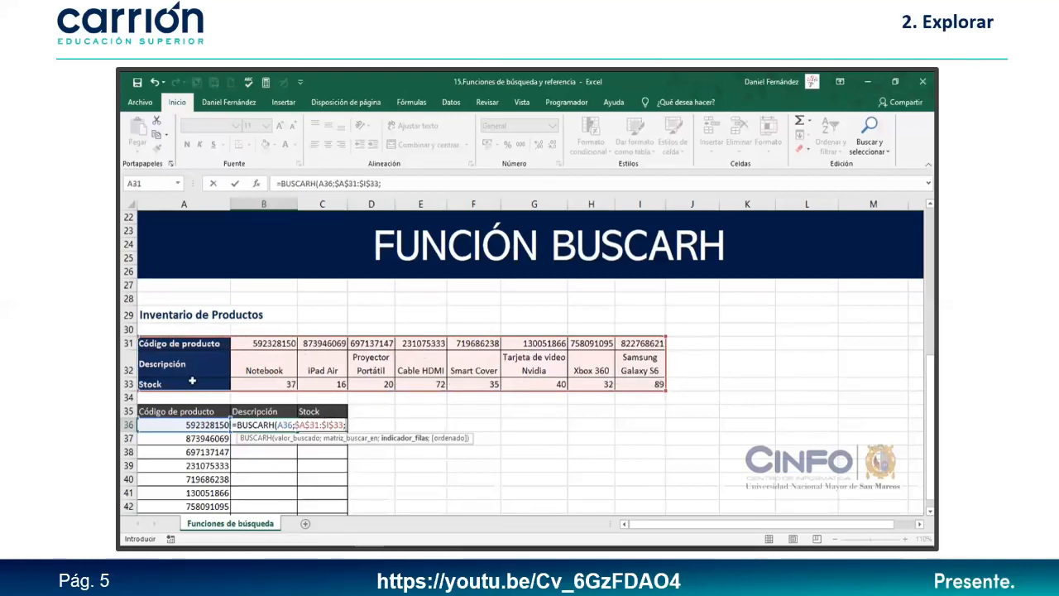
pyautogui.write('2')
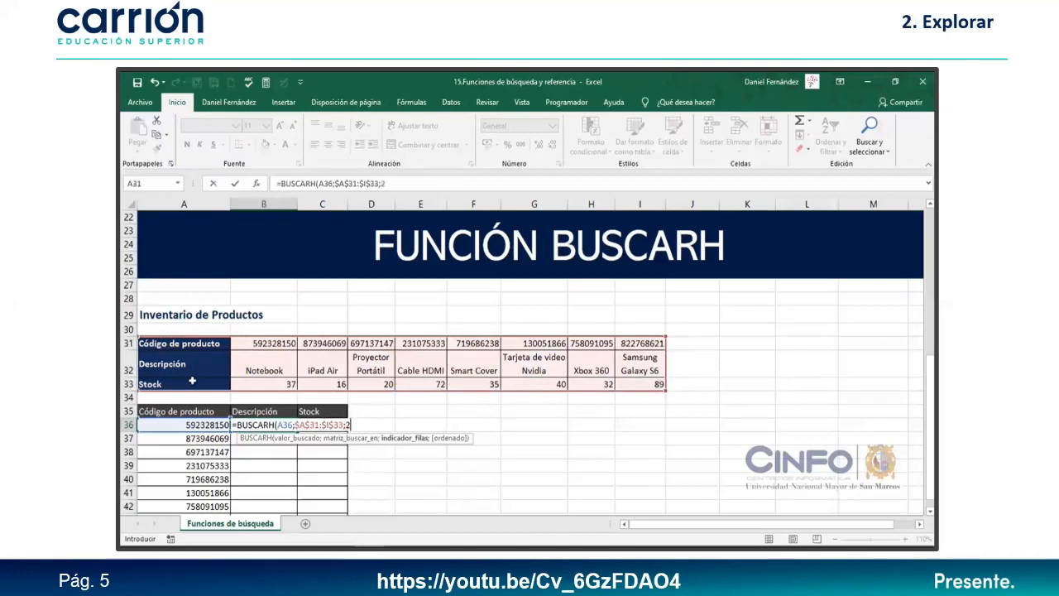
pyautogui.write(';')
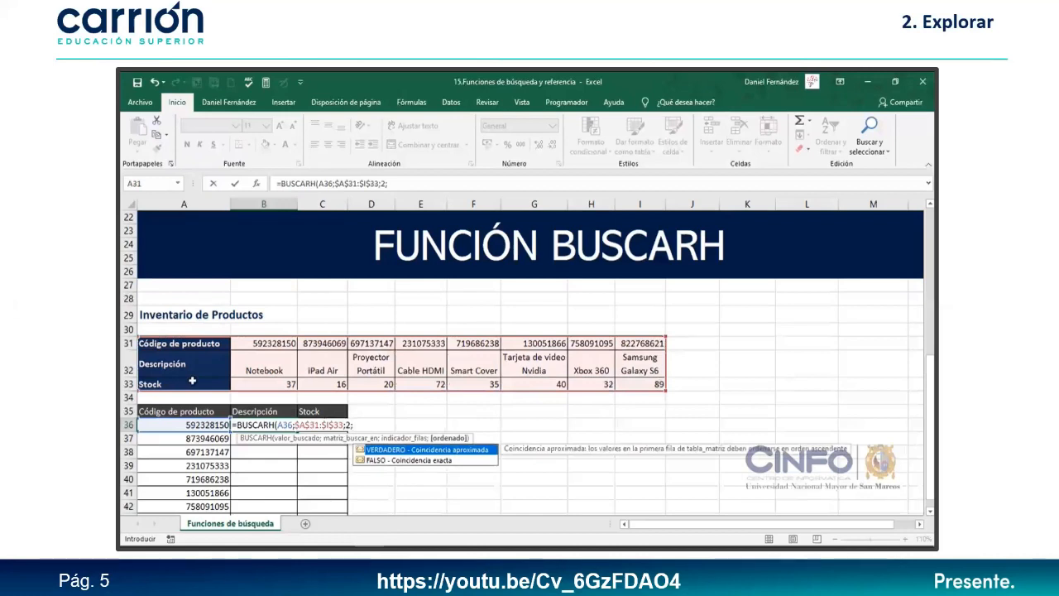
pyautogui.press('Down')
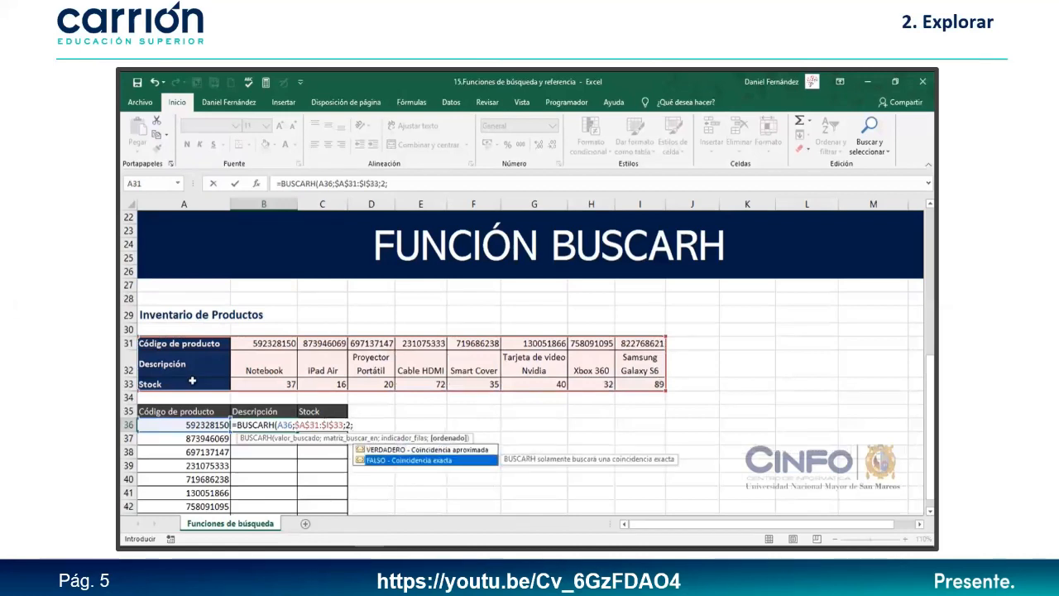
pyautogui.press('Tab')
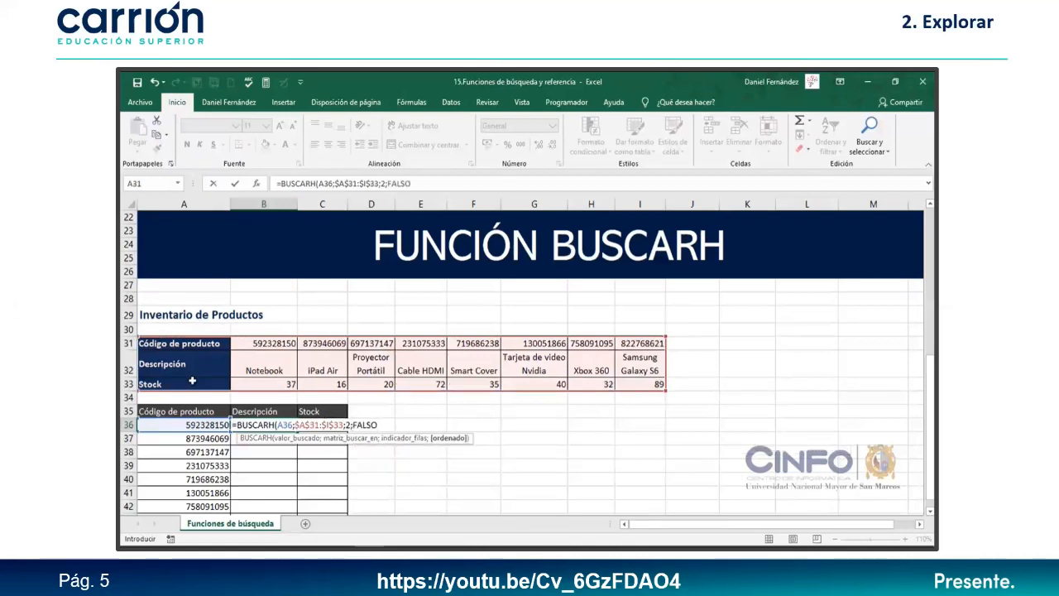
pyautogui.write(')')
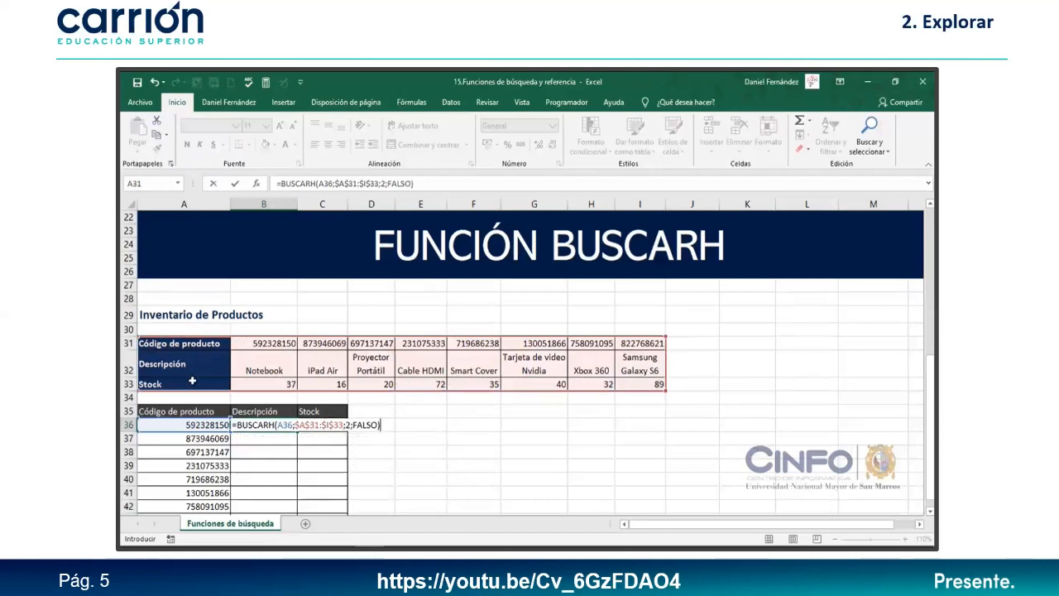
pyautogui.press('Return')
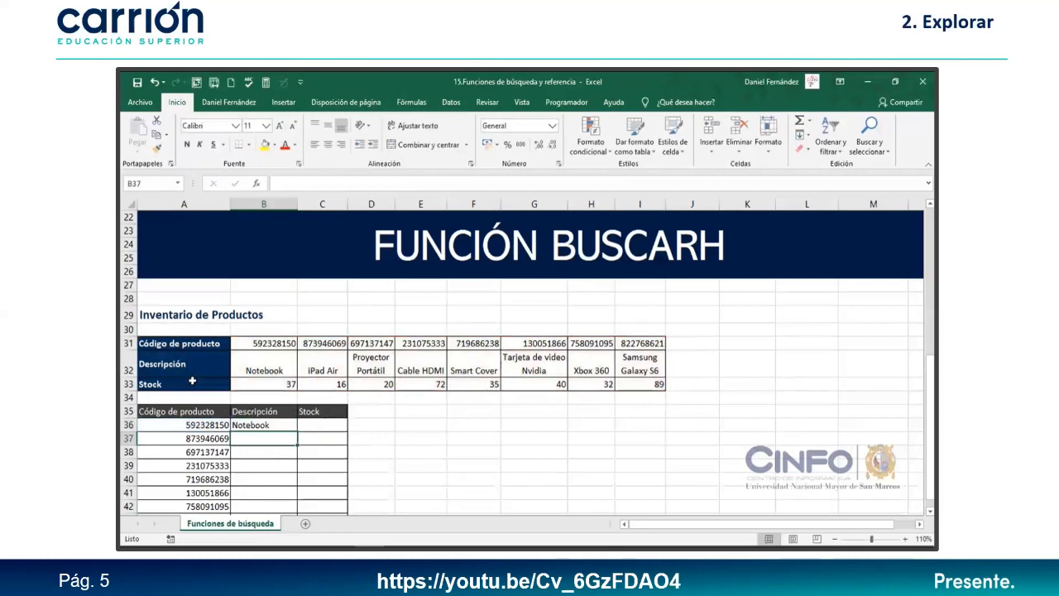
pyautogui.click(263, 424)
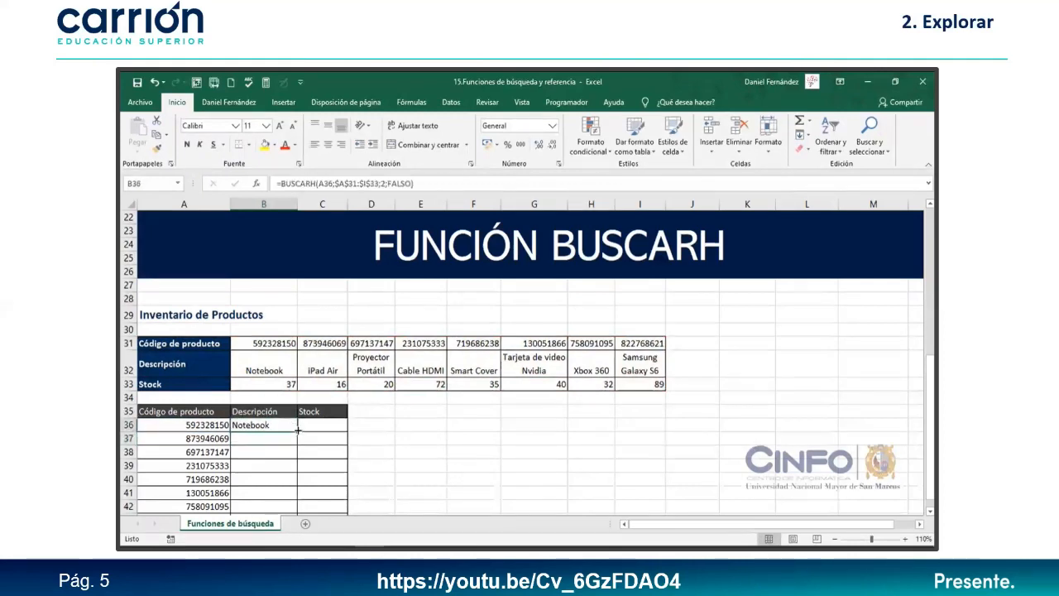
pyautogui.doubleClick(297, 431)
# Step: Start a BUSCARH formula in C36 under Stock with the product code in A36 as the lookup value
pyautogui.click(317, 424)
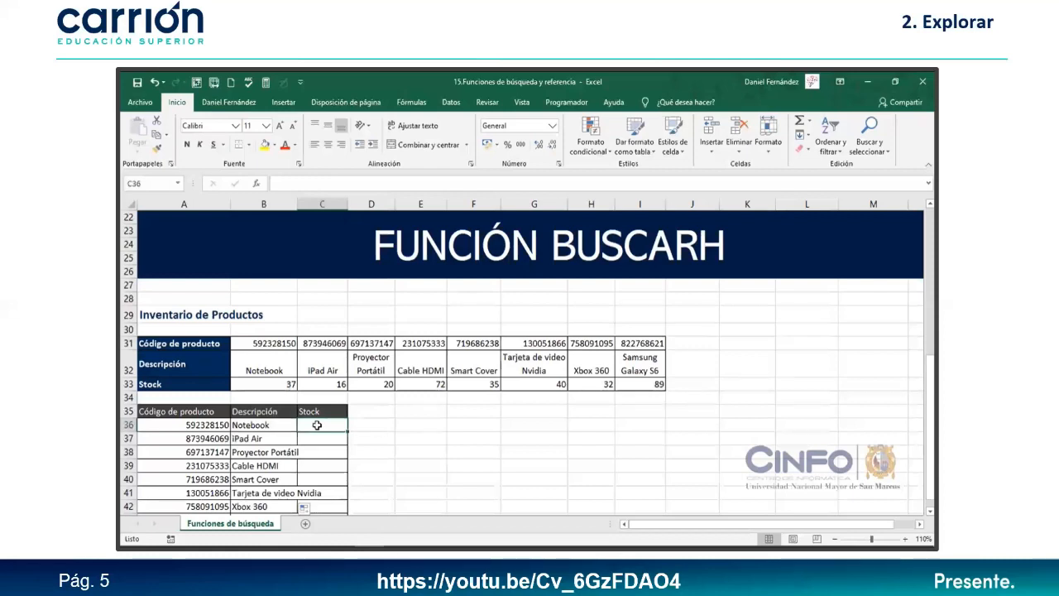
pyautogui.write('=')
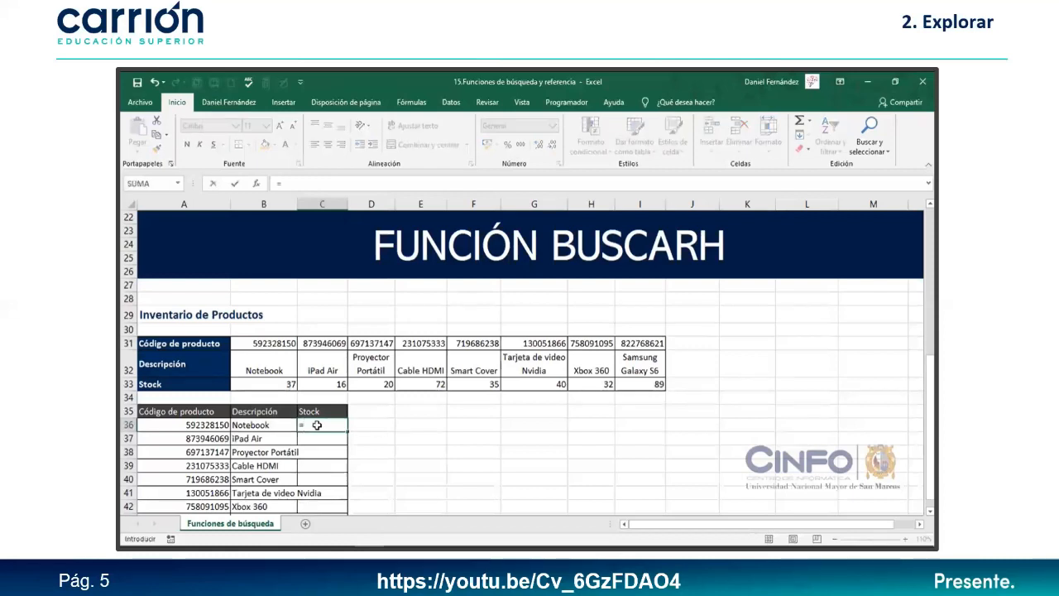
pyautogui.write('BUS')
pyautogui.press('Down')
pyautogui.press('Tab')
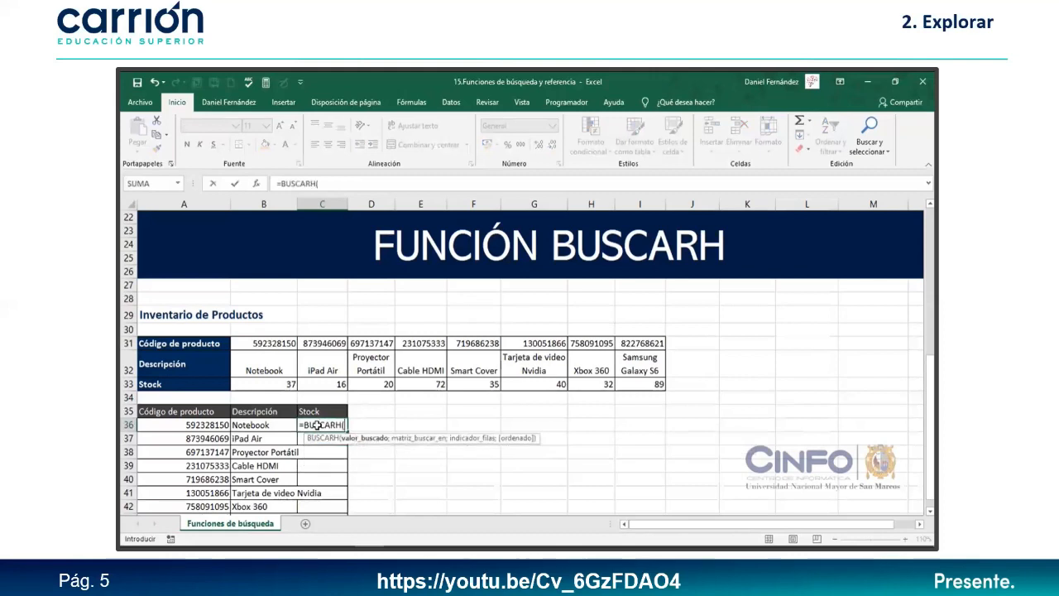
pyautogui.click(213, 424)
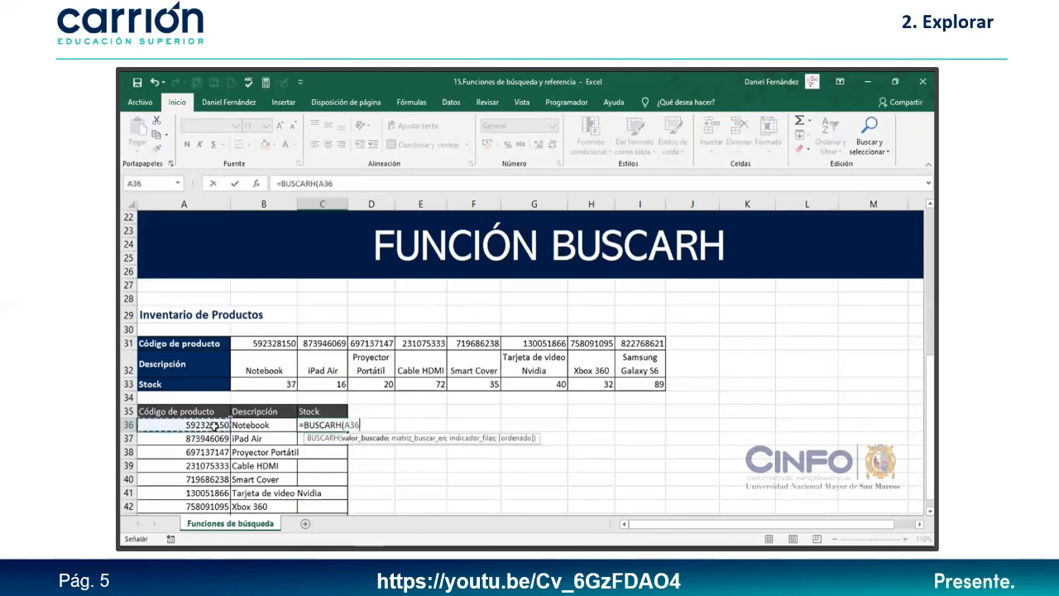
pyautogui.write(';')
# Step: Complete the C36 formula with table $A$31:$I$33, row index 3 and match argument 0, and copy it down the Stock column
pyautogui.moveTo(194, 343); pyautogui.dragTo(653, 384)
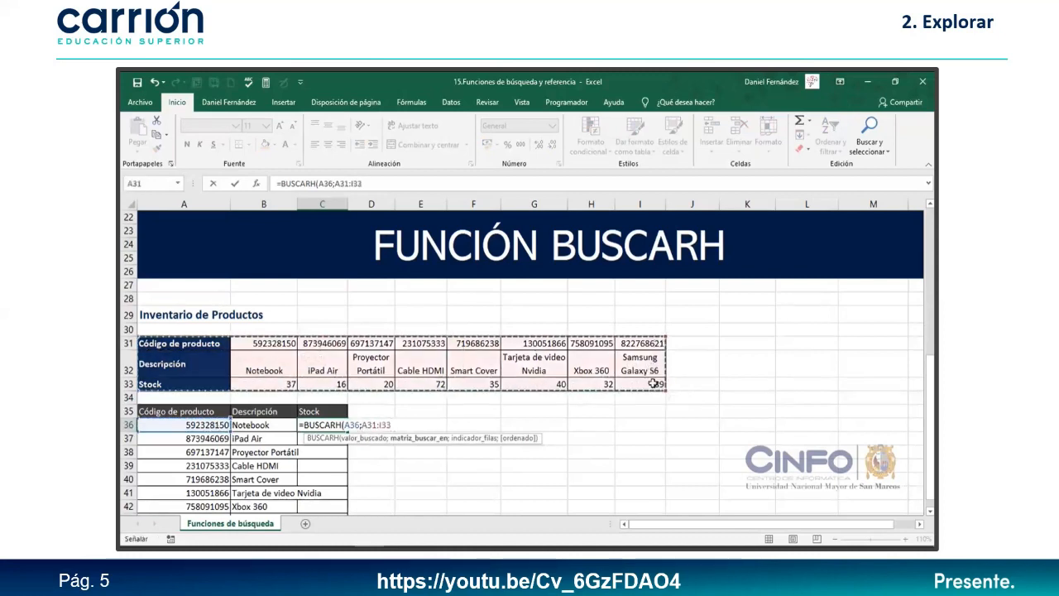
pyautogui.press('F4')
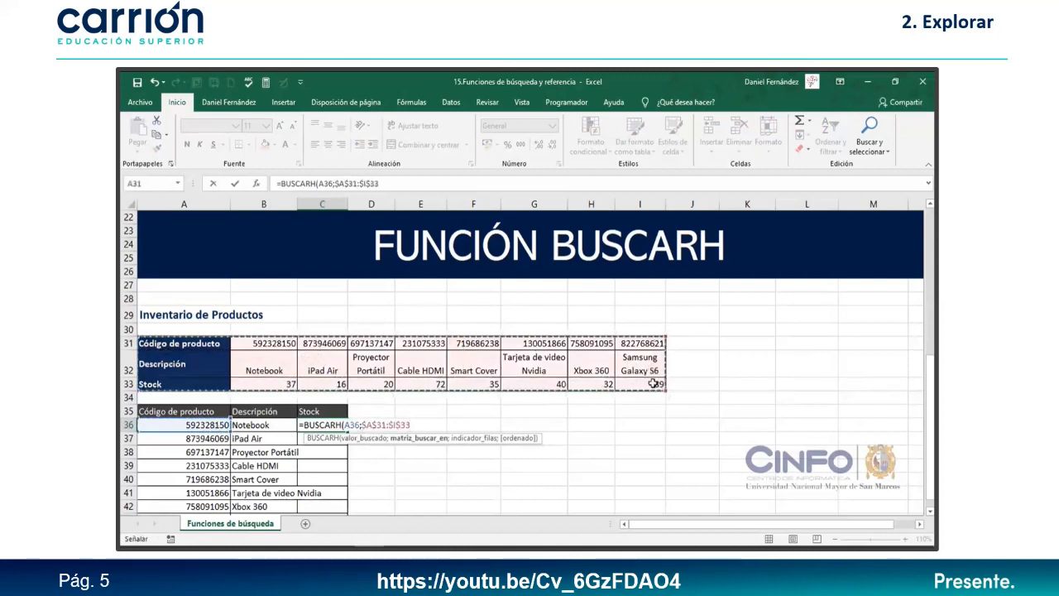
pyautogui.write(';')
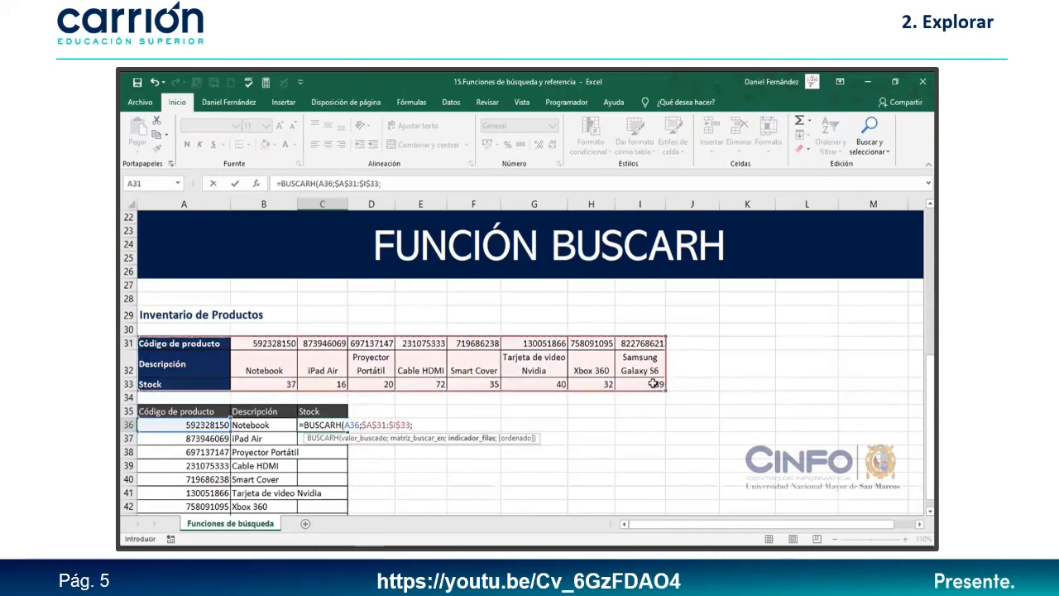
pyautogui.write('3')
pyautogui.write(';')
pyautogui.write('0')
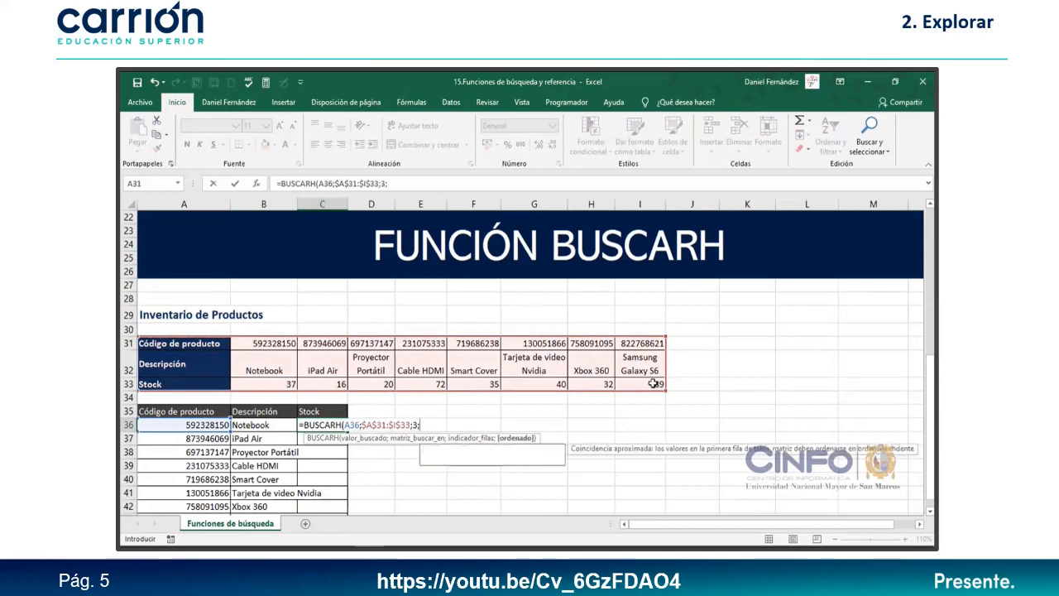
pyautogui.write(')')
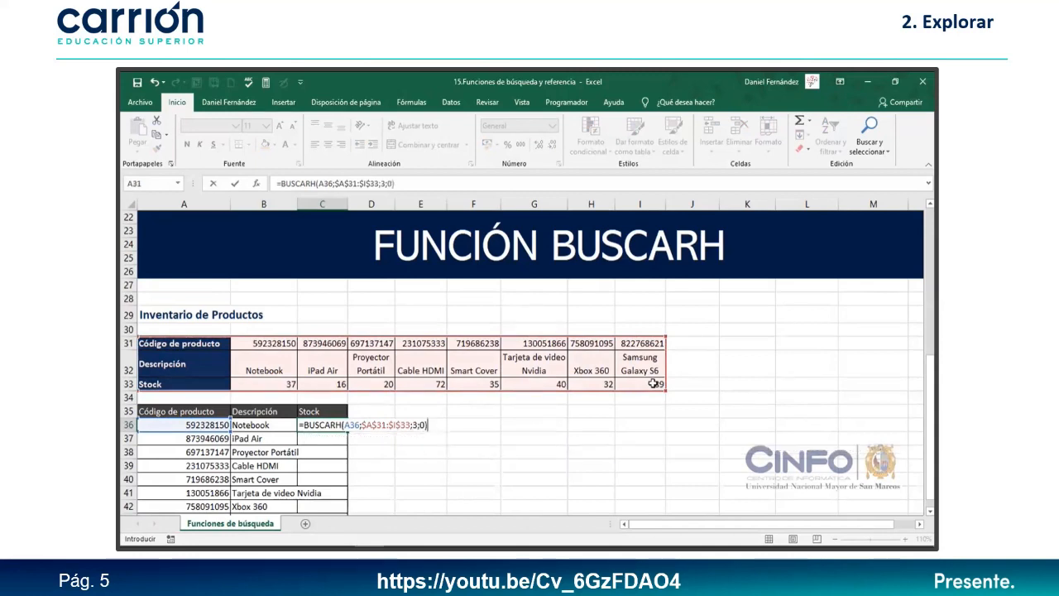
pyautogui.press('Return')
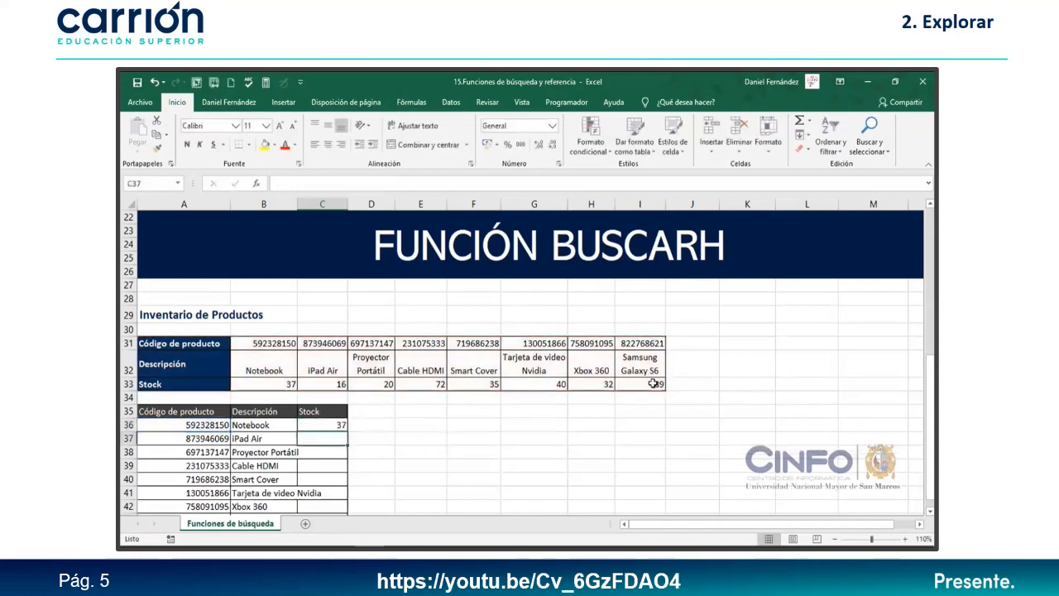
pyautogui.click(344, 425)
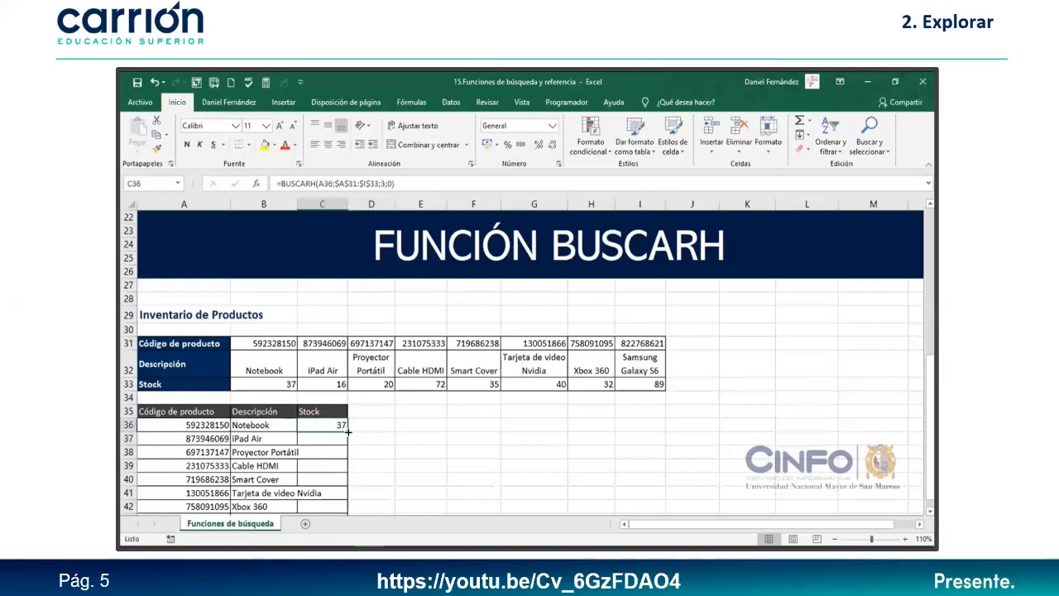
pyautogui.doubleClick(347, 431)
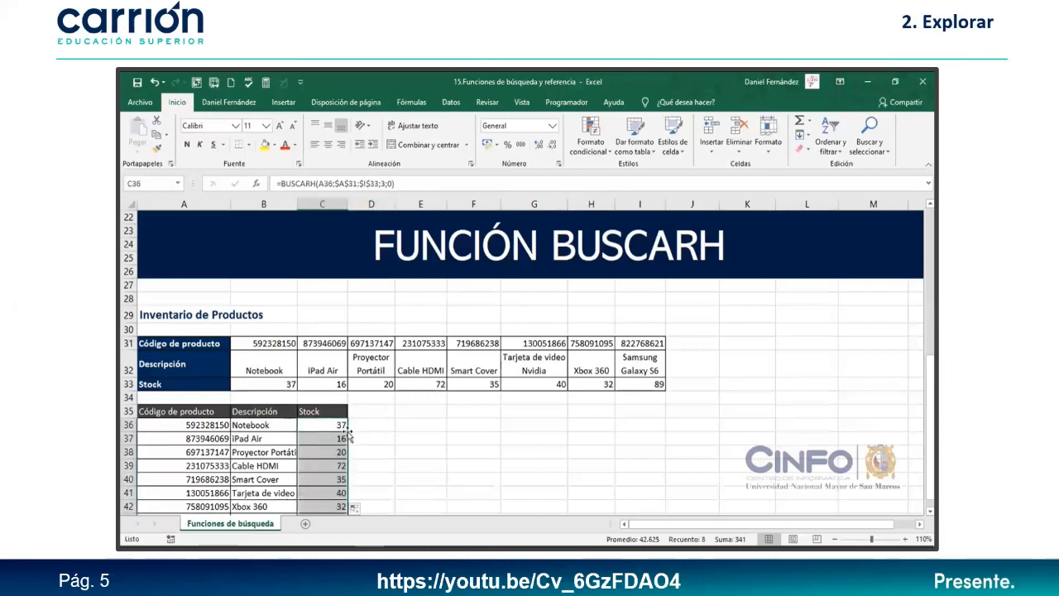
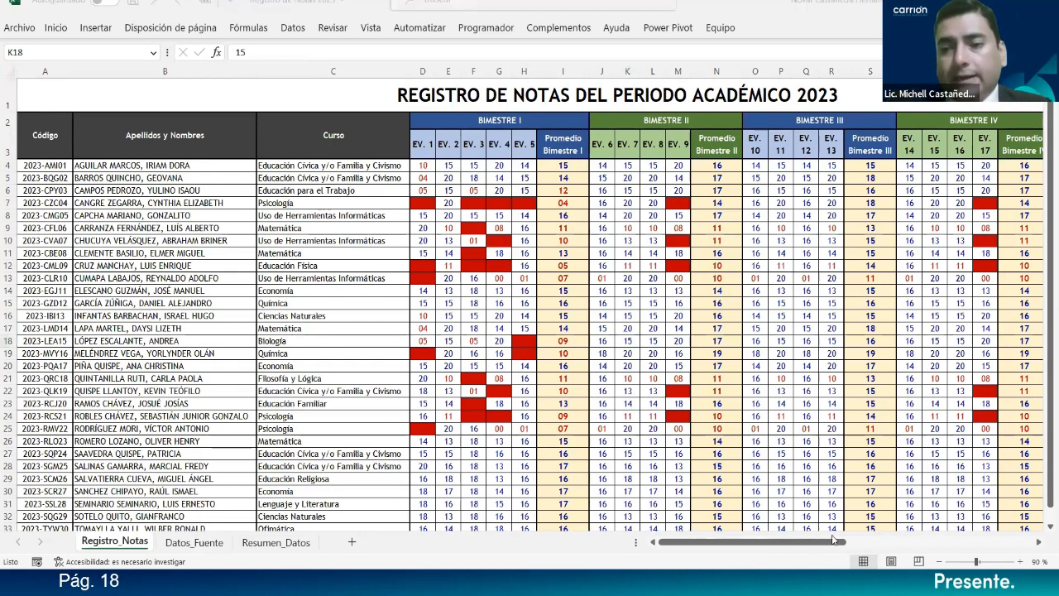
# Step: In the Registro_Notas sheet, examine the row 4 formulas under Promedio Final and Observación at 100% zoom
pyautogui.moveTo(826, 545); pyautogui.dragTo(915, 545)
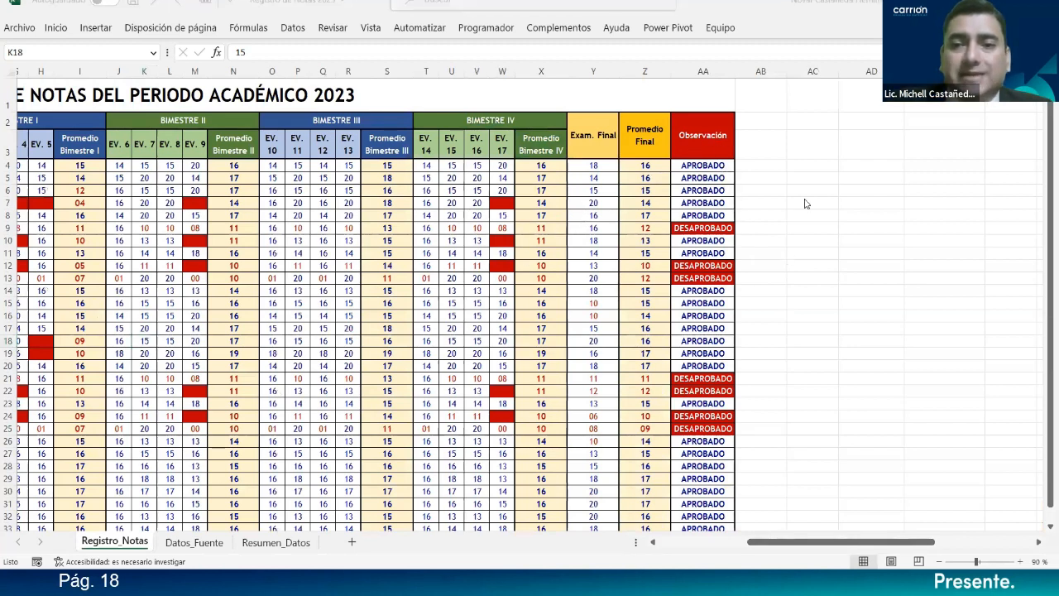
pyautogui.click(1022, 562)
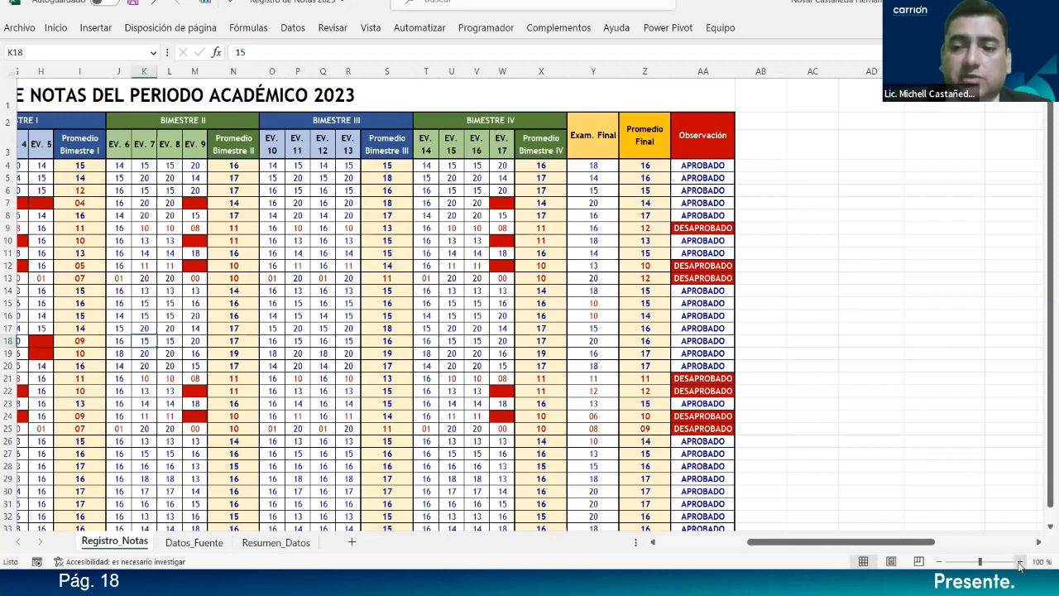
pyautogui.scroll(1, 831, 296)
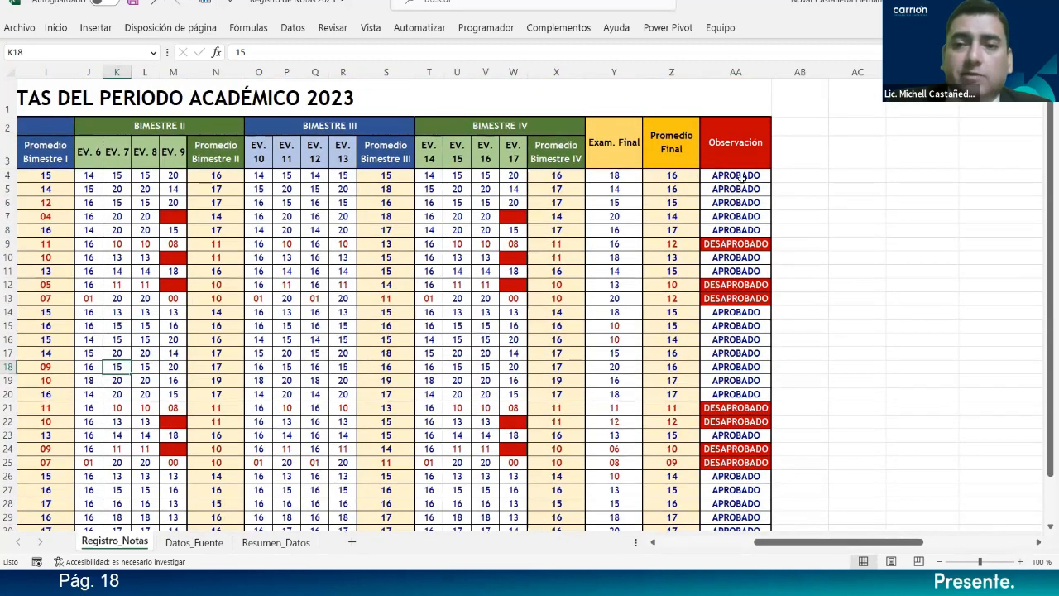
pyautogui.click(739, 176)
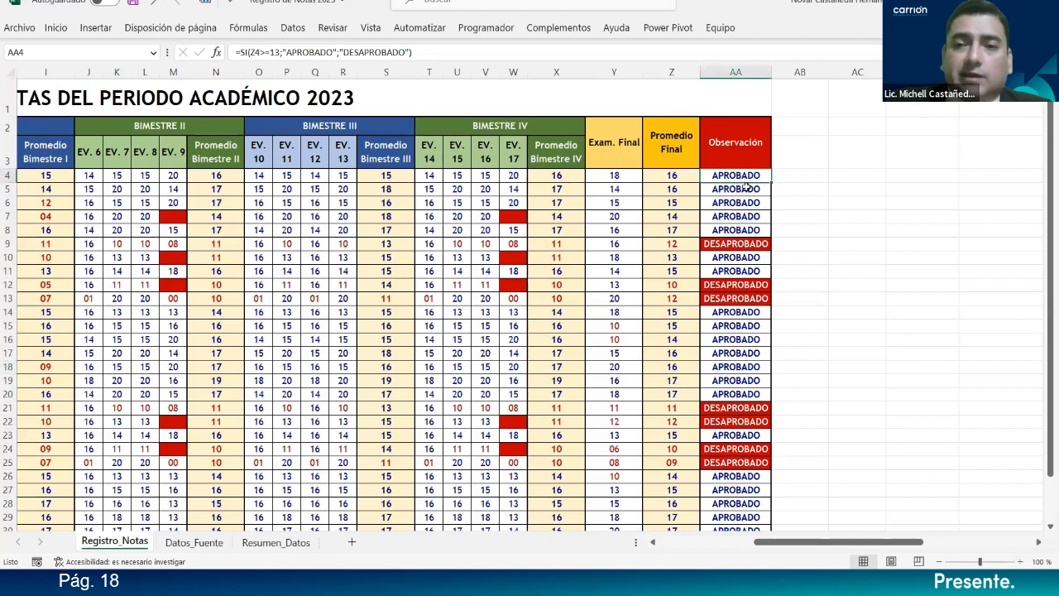
pyautogui.click(671, 175)
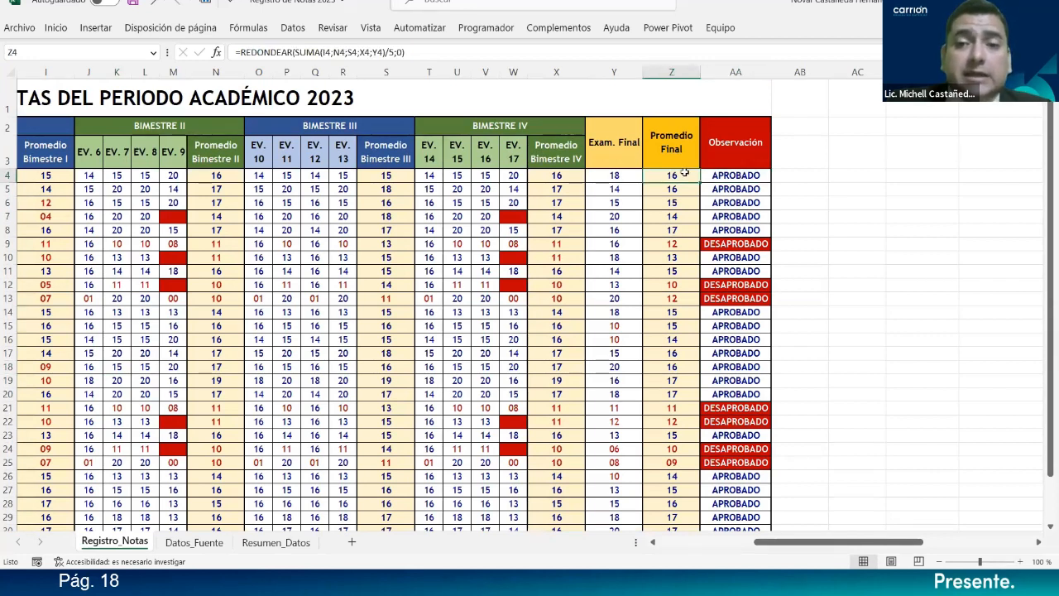
pyautogui.click(749, 176)
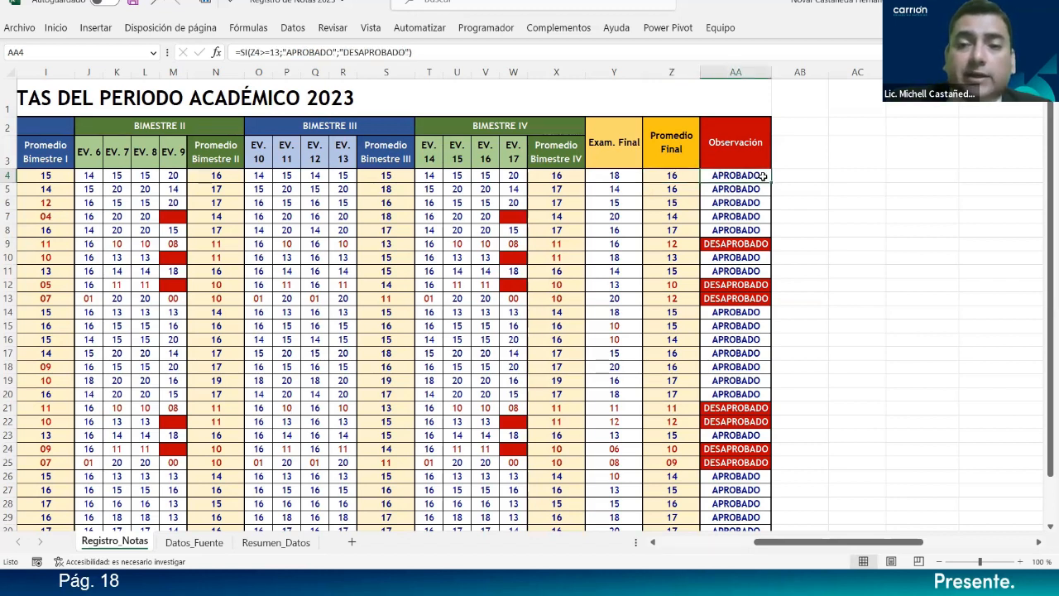
# Step: Open the SI formula in AA4 and examine its logical test, value if true and value if false
pyautogui.doubleClick(761, 176)
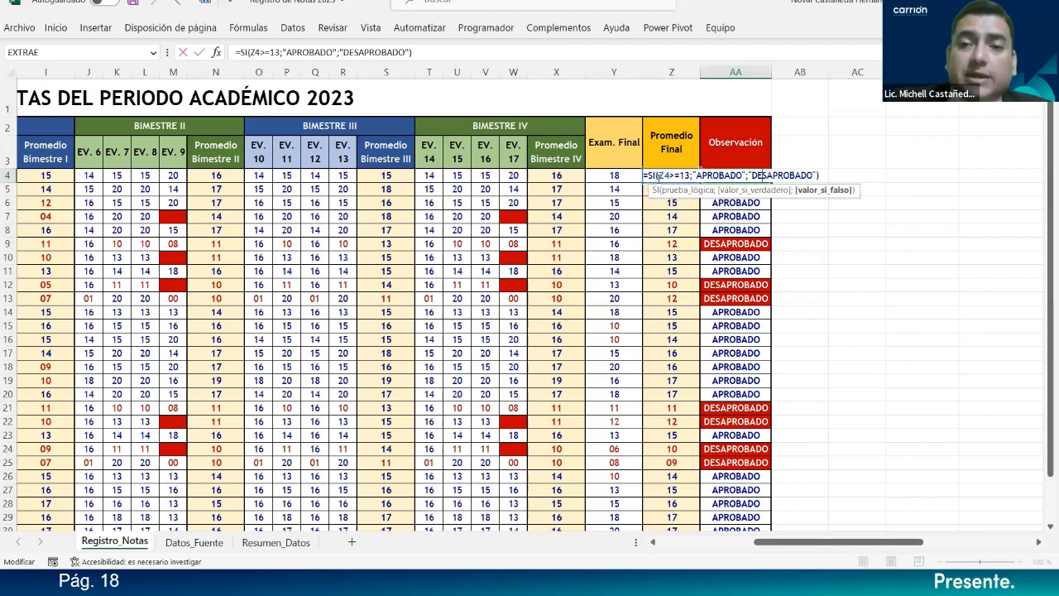
pyautogui.doubleClick(651, 176)
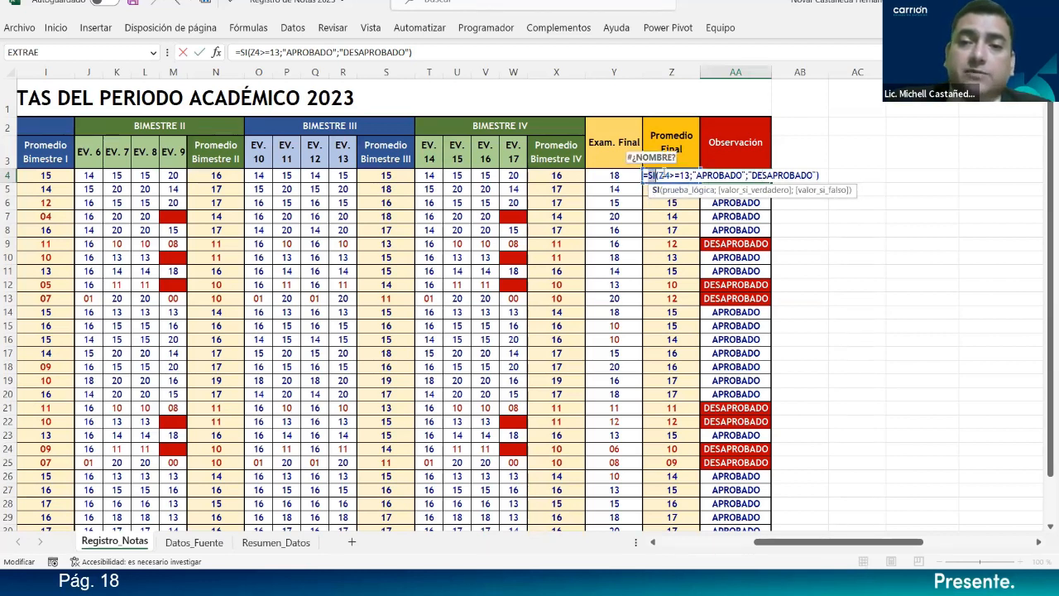
pyautogui.click(662, 176)
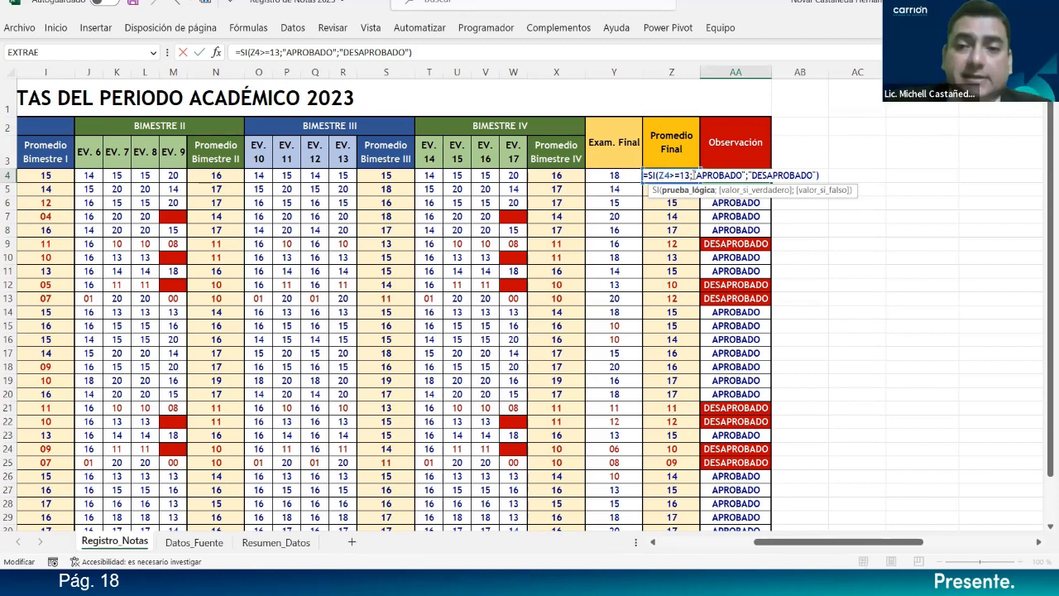
pyautogui.moveTo(693, 175); pyautogui.dragTo(750, 174)
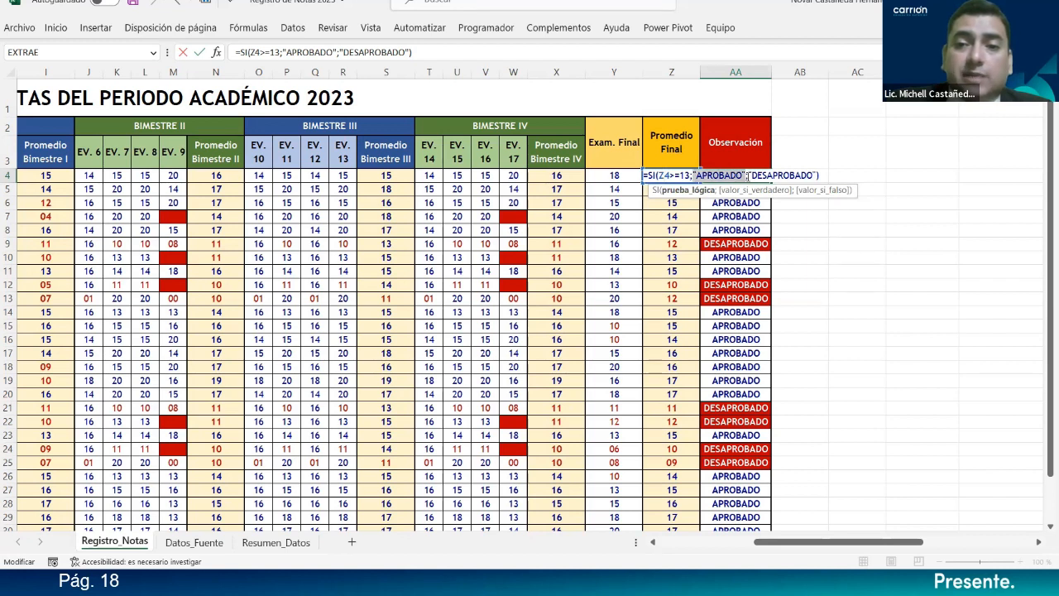
pyautogui.click(749, 176)
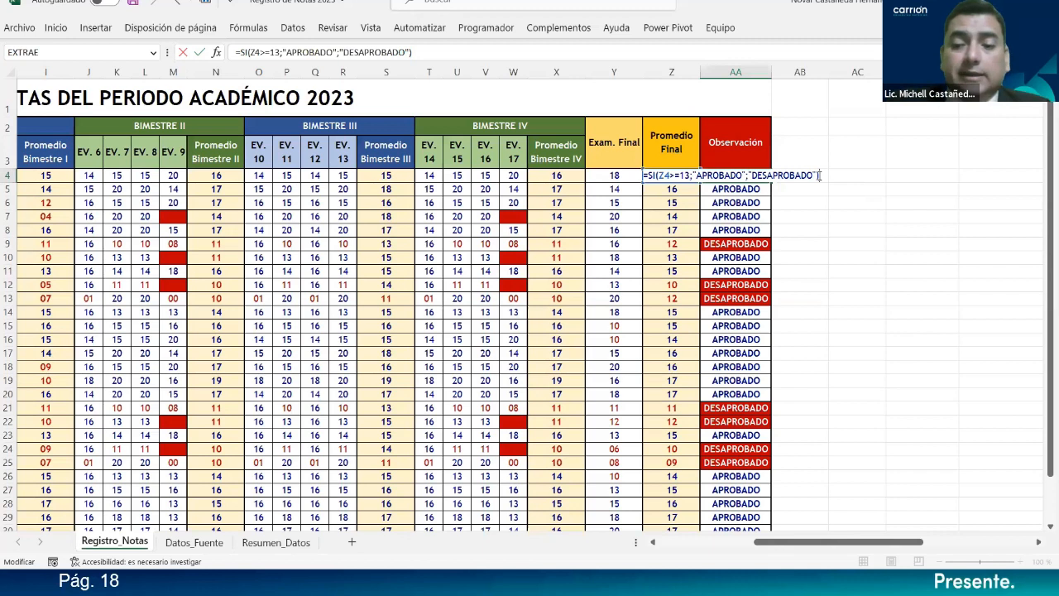
pyautogui.press('Return')
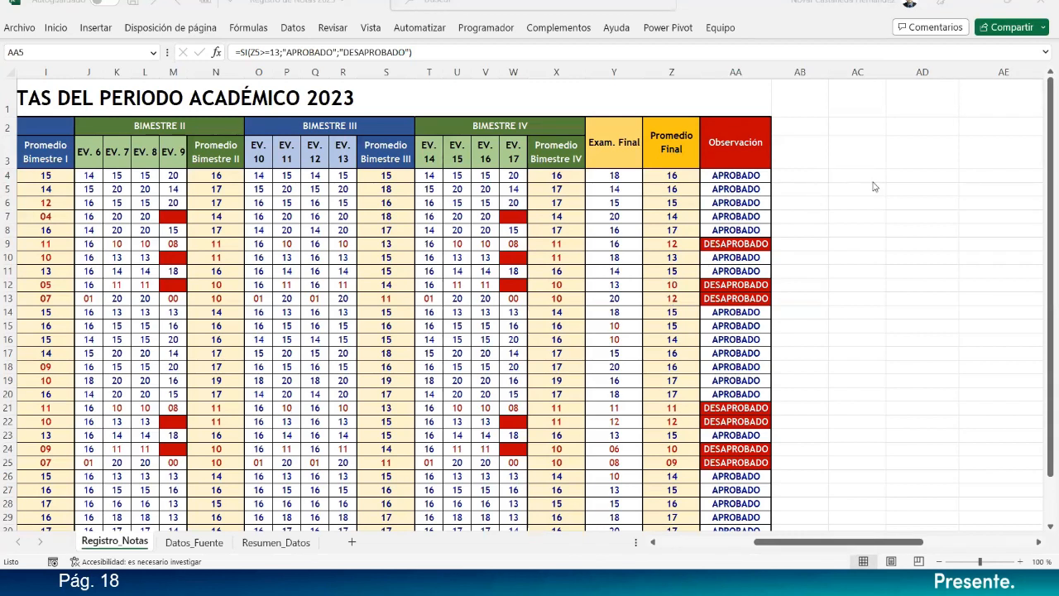
# Step: Keep the ribbon permanently expanded, and merge and center cells AB2:AB3 beside the Observación heading
pyautogui.click(830, 184)
pyautogui.moveTo(819, 130)
pyautogui.mouseDown()
pyautogui.moveTo(811, 125)
pyautogui.moveTo(812, 147)
pyautogui.mouseUp()
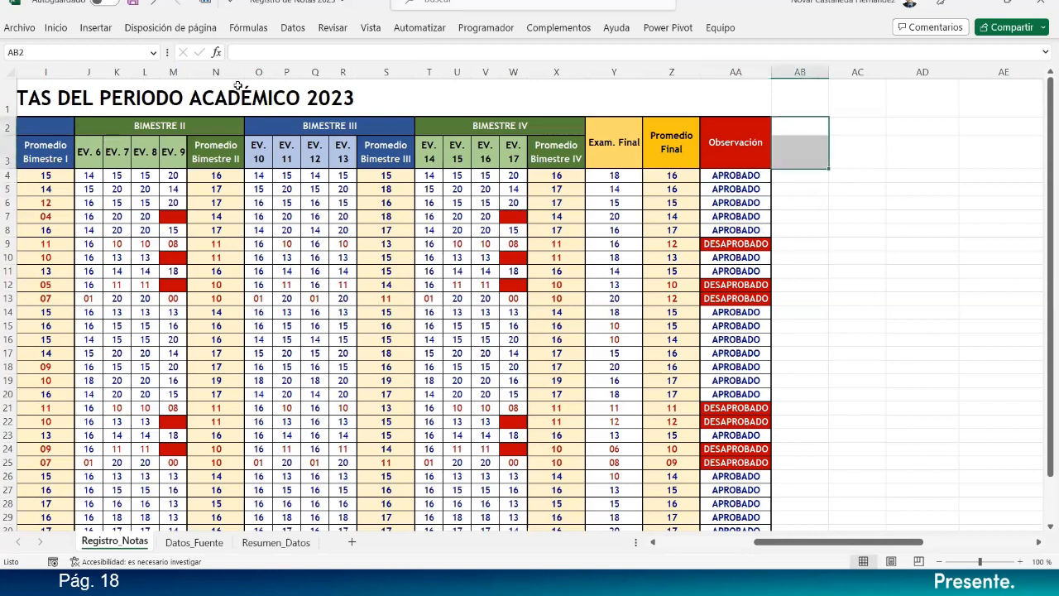
pyautogui.click(57, 31)
pyautogui.rightClick(60, 31)
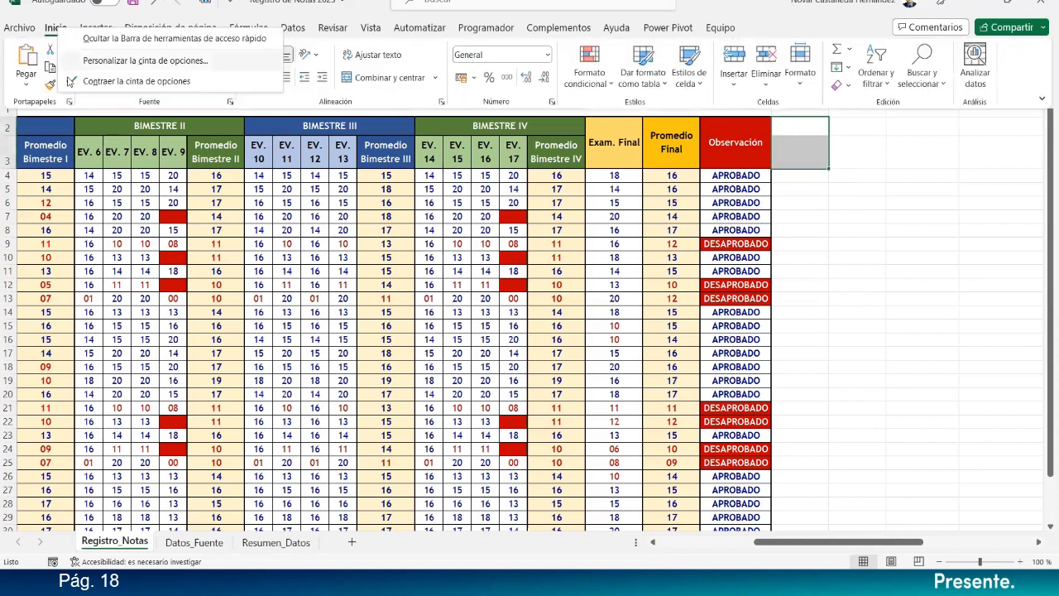
pyautogui.click(78, 86)
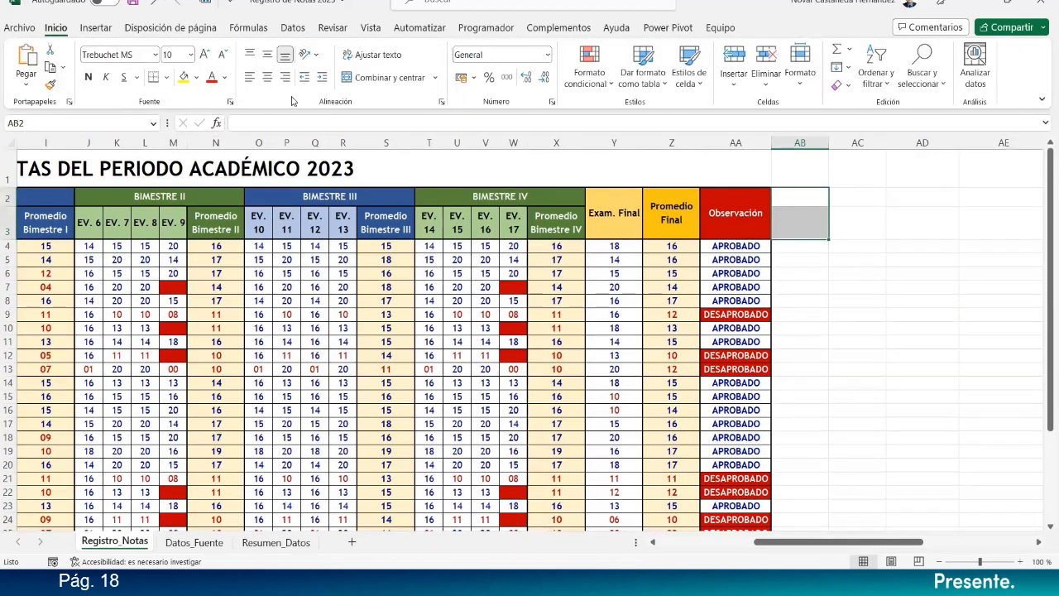
pyautogui.click(389, 77)
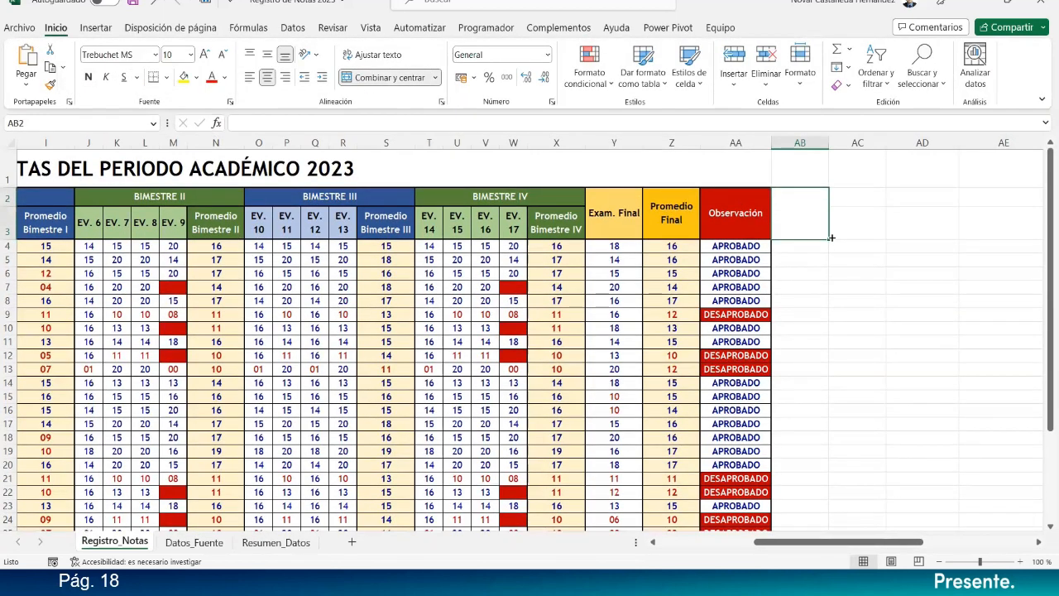
# Step: Enter the heading "Cuadro de Mérito" in the merged cell AB2, wrapping its text and centring it vertically
pyautogui.write('Cuadro d')
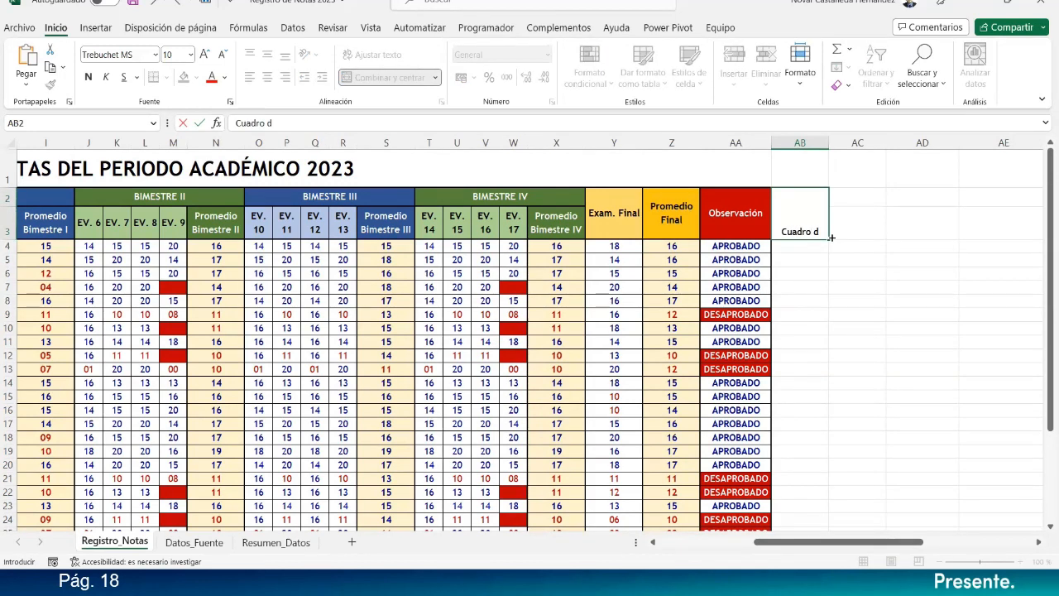
pyautogui.write('e Mét')
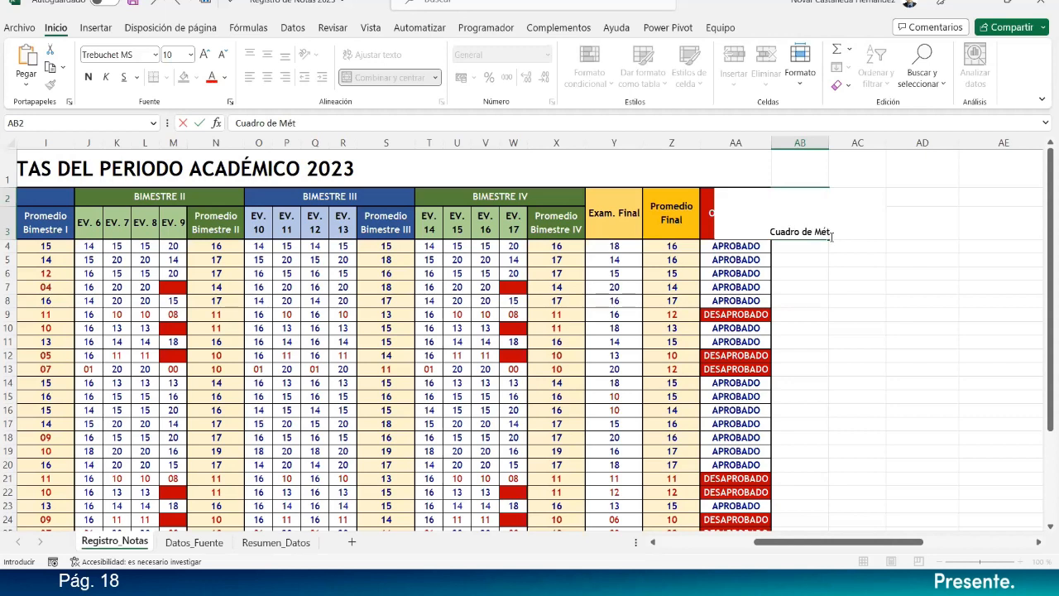
pyautogui.press('BackSpace')
pyautogui.write('rito')
pyautogui.press('Return')
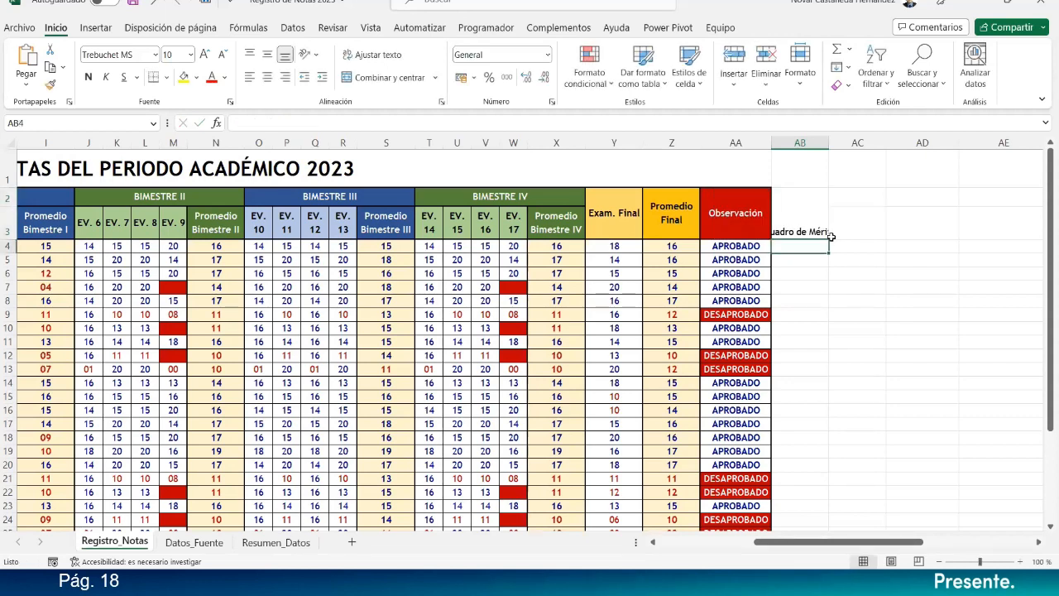
pyautogui.click(796, 221)
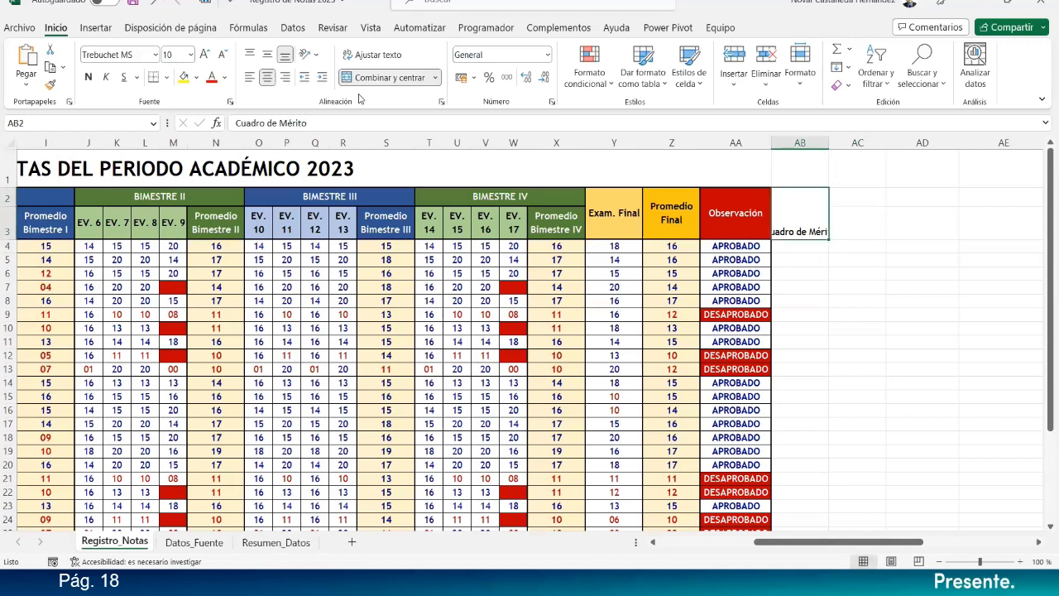
pyautogui.click(378, 55)
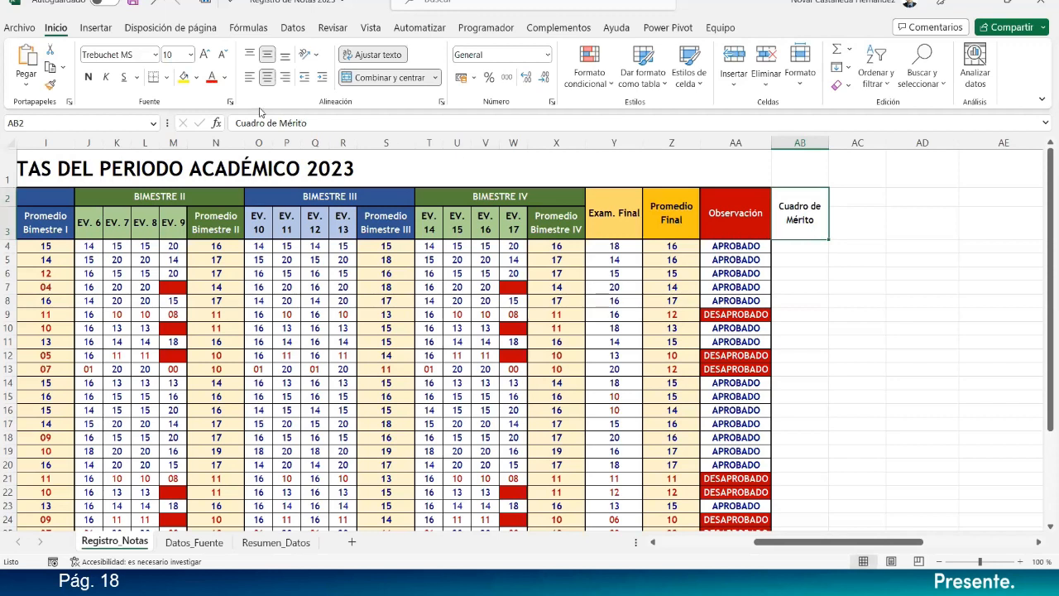
# Step: Format the AB2 heading with a near-black fill, a thick outside border and white text
pyautogui.click(196, 77)
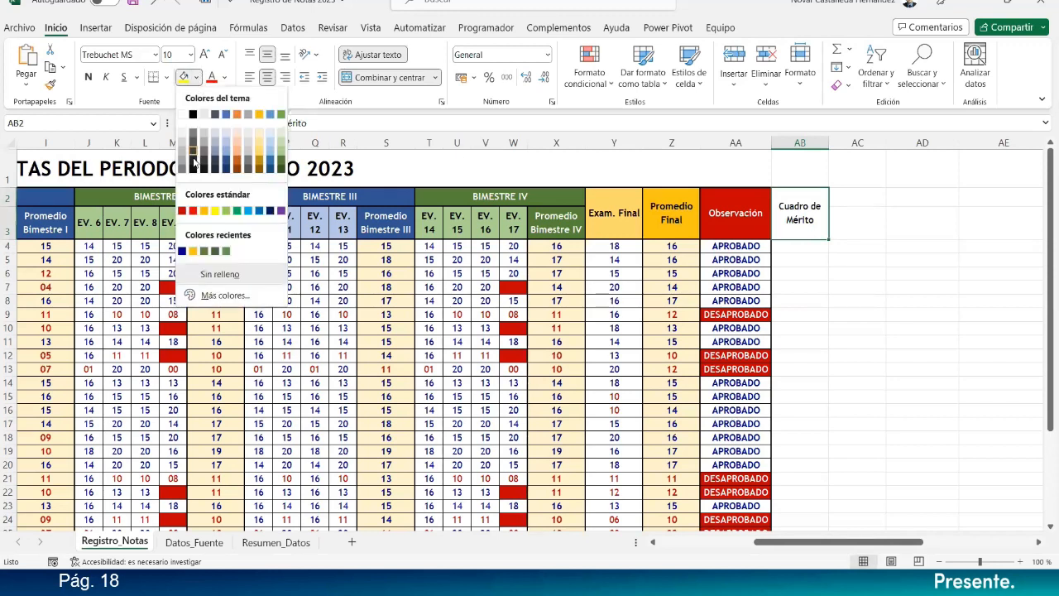
pyautogui.click(213, 116)
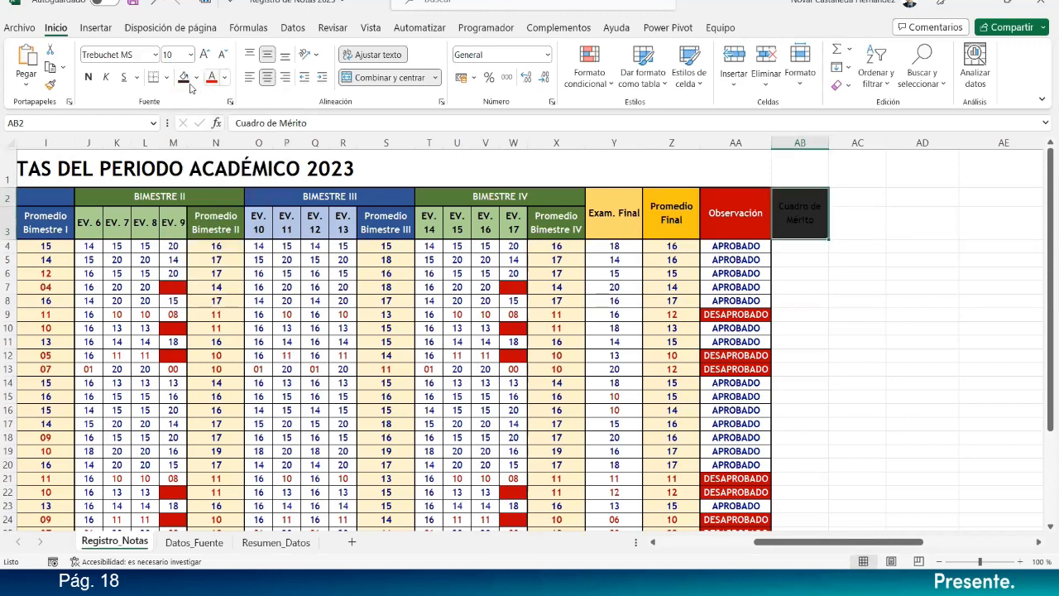
pyautogui.click(165, 77)
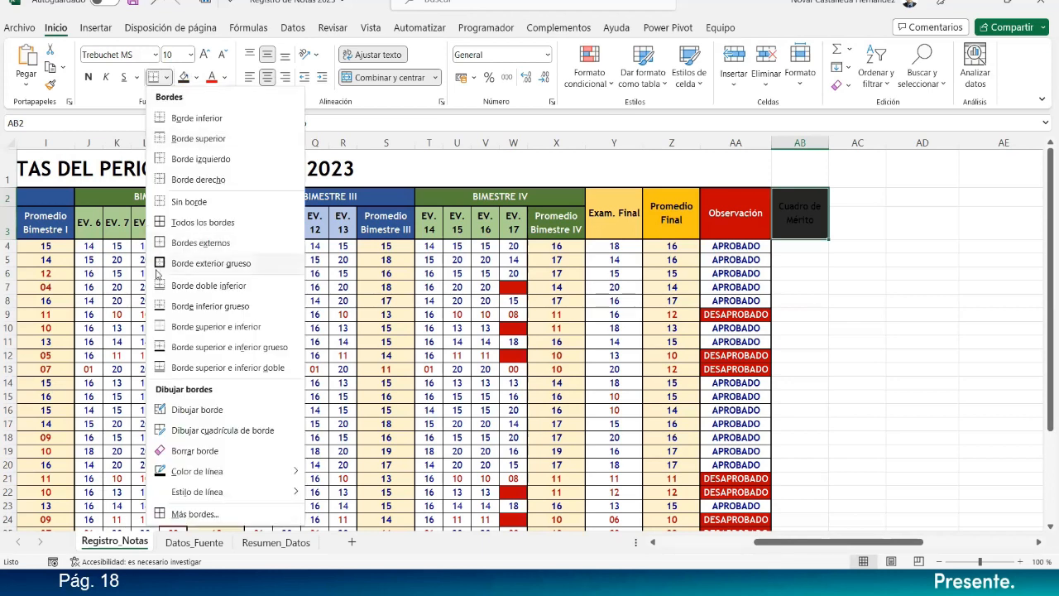
pyautogui.click(159, 266)
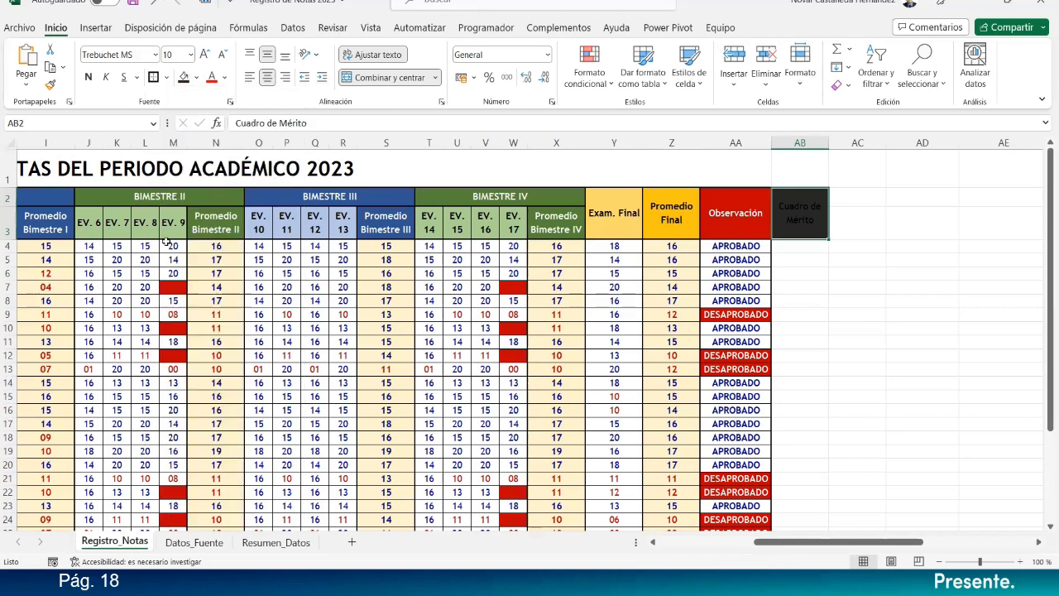
pyautogui.click(225, 78)
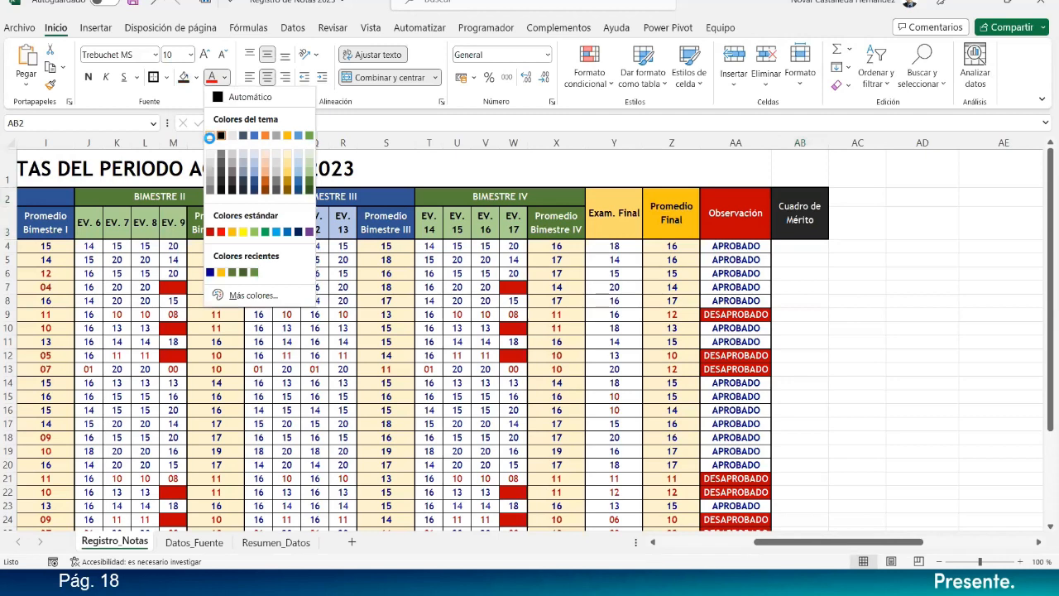
pyautogui.click(209, 137)
pyautogui.click(807, 259)
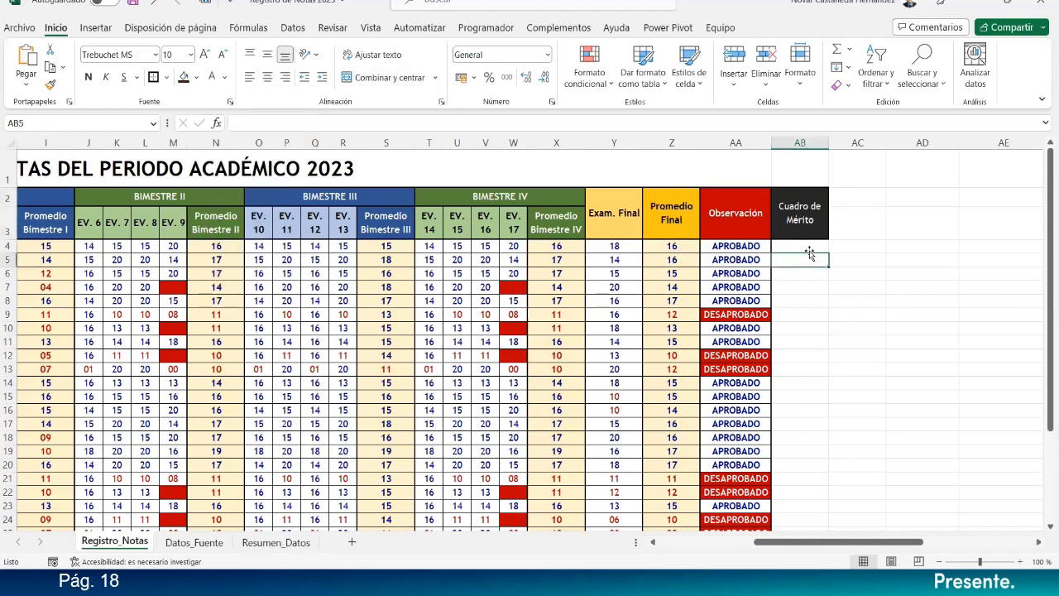
pyautogui.click(810, 249)
# Step: Extend the merged, centred title in row 1 so that it spans through column AB
pyautogui.moveTo(899, 550); pyautogui.dragTo(946, 562)
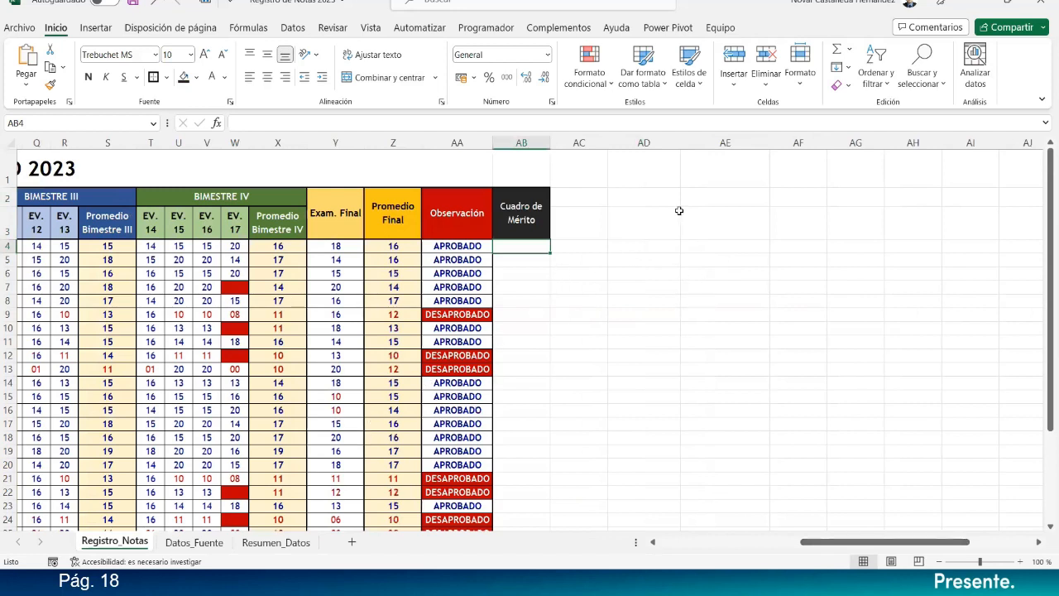
pyautogui.click(721, 196)
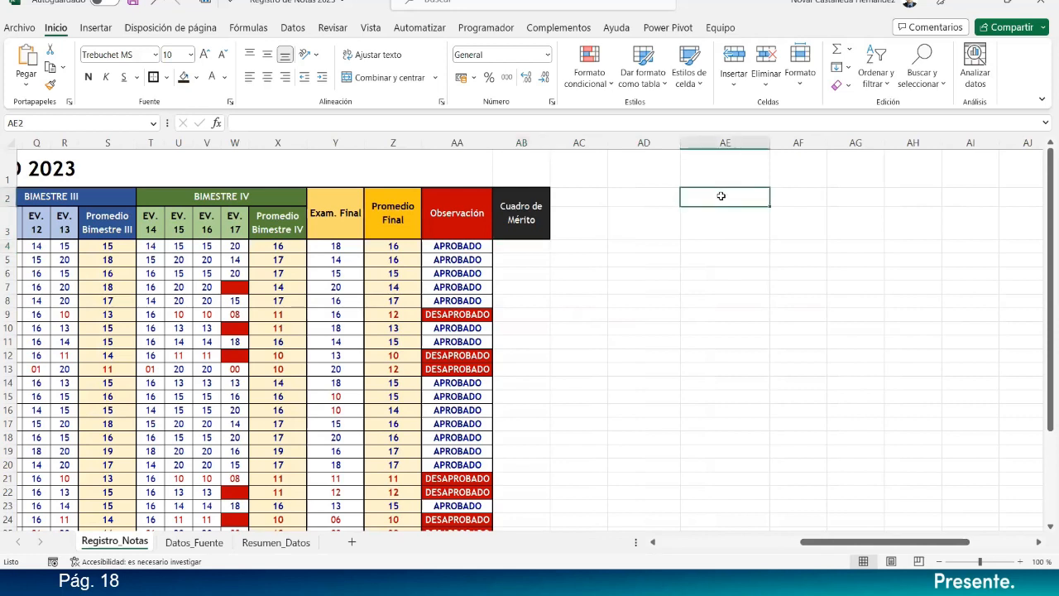
pyautogui.click(439, 172)
pyautogui.moveTo(439, 172); pyautogui.dragTo(501, 170)
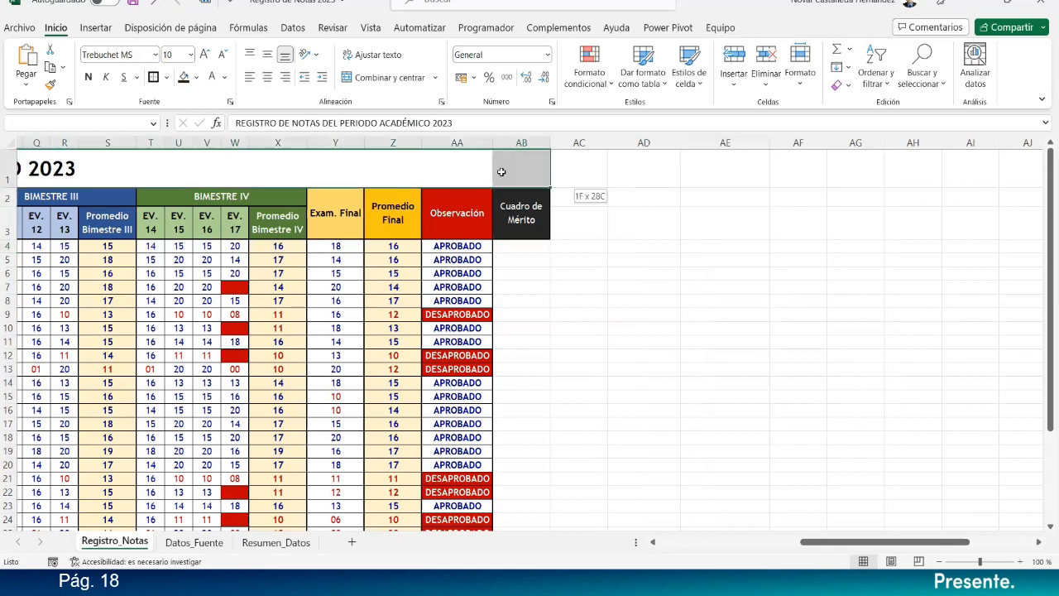
pyautogui.click(389, 77)
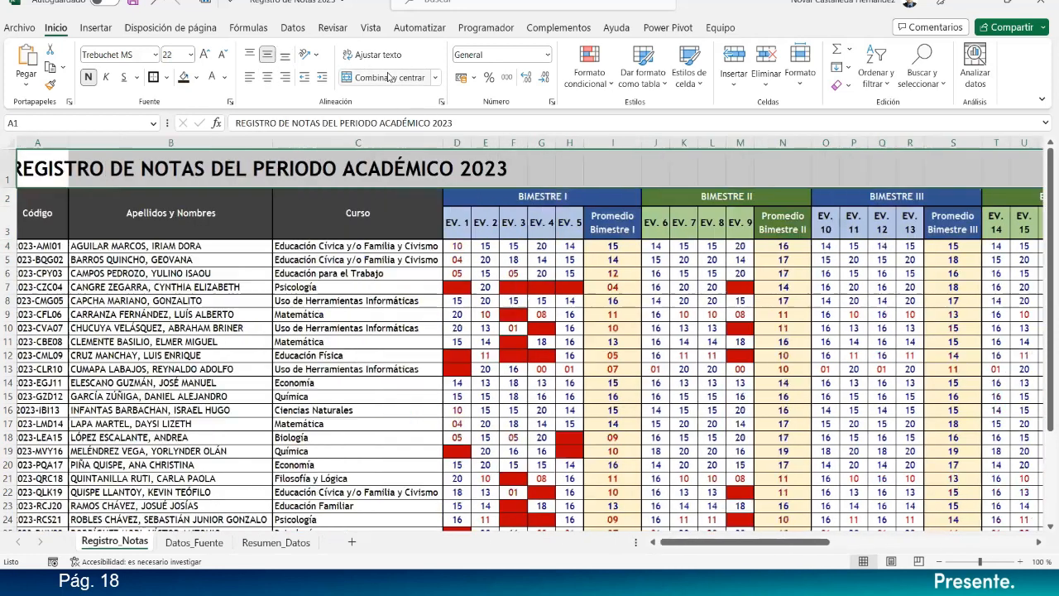
pyautogui.click(389, 77)
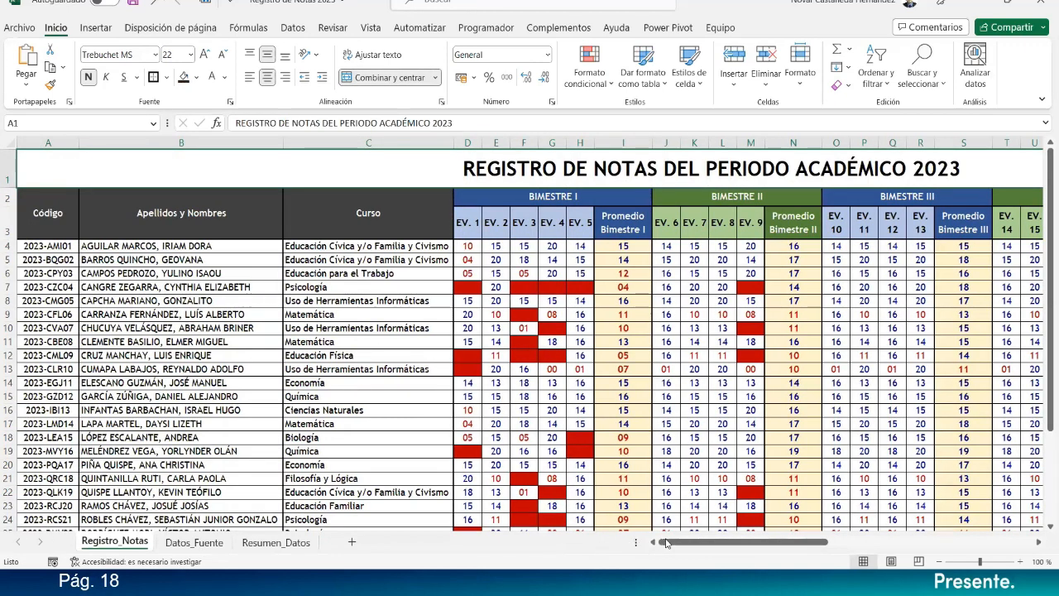
# Step: Merge and center cells AE2:AE3 for a separate table heading and apply all borders
pyautogui.hscroll(10, 644, 416)
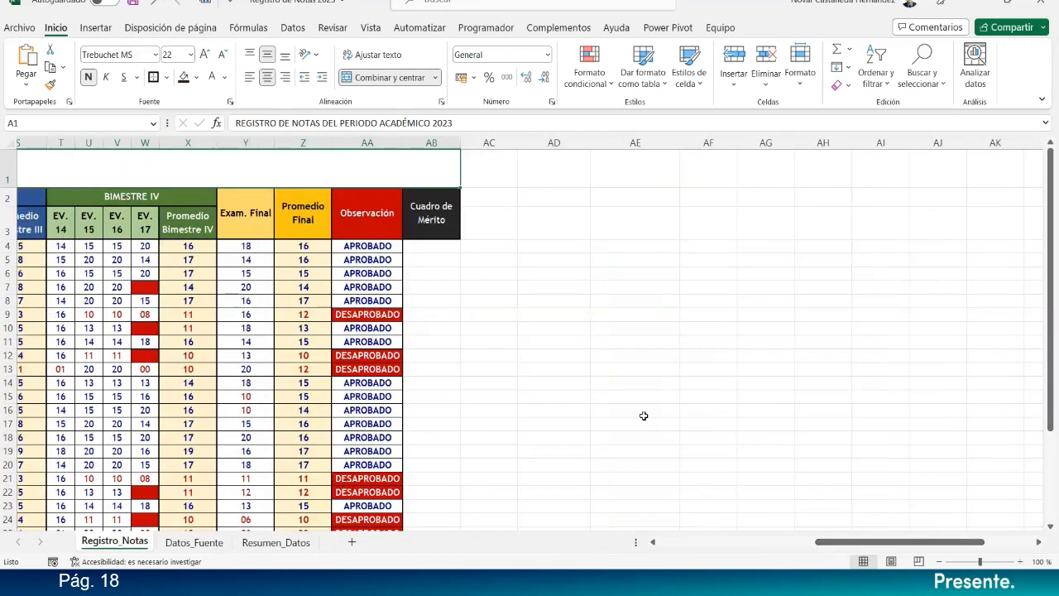
pyautogui.click(573, 211)
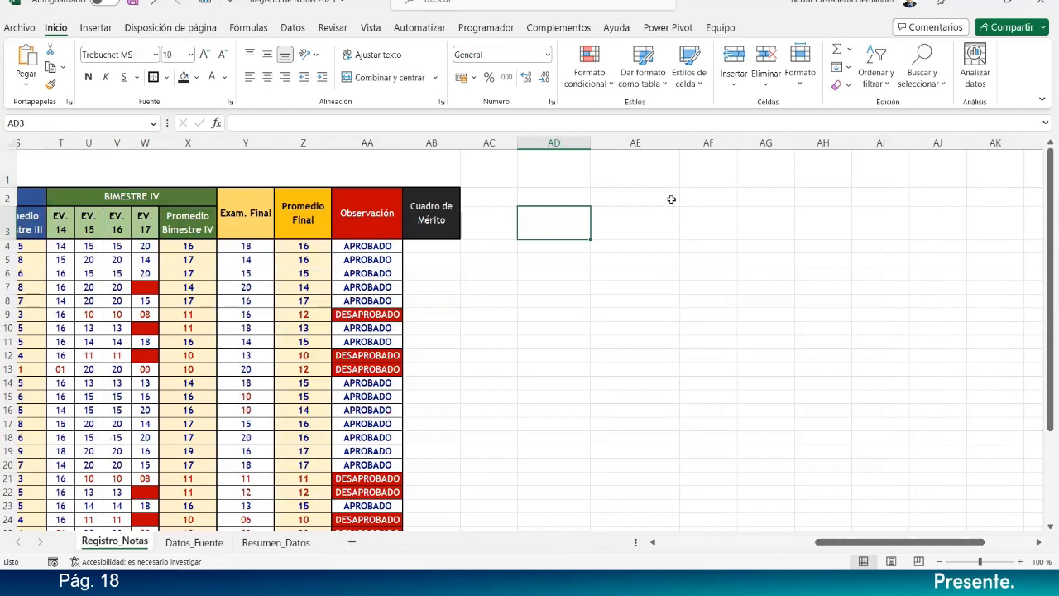
pyautogui.click(643, 200)
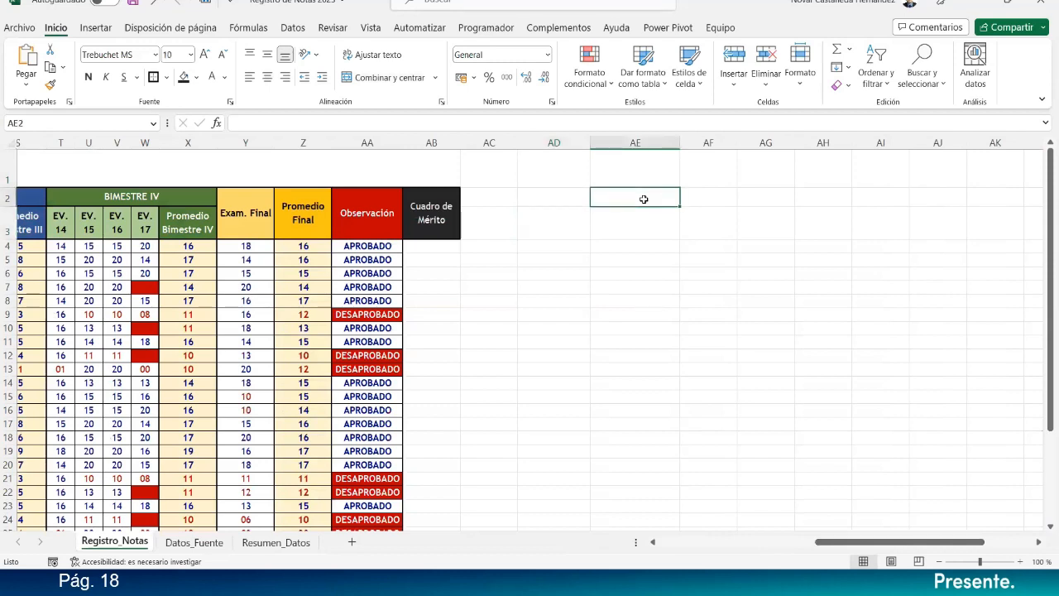
pyautogui.moveTo(637, 196); pyautogui.dragTo(629, 228)
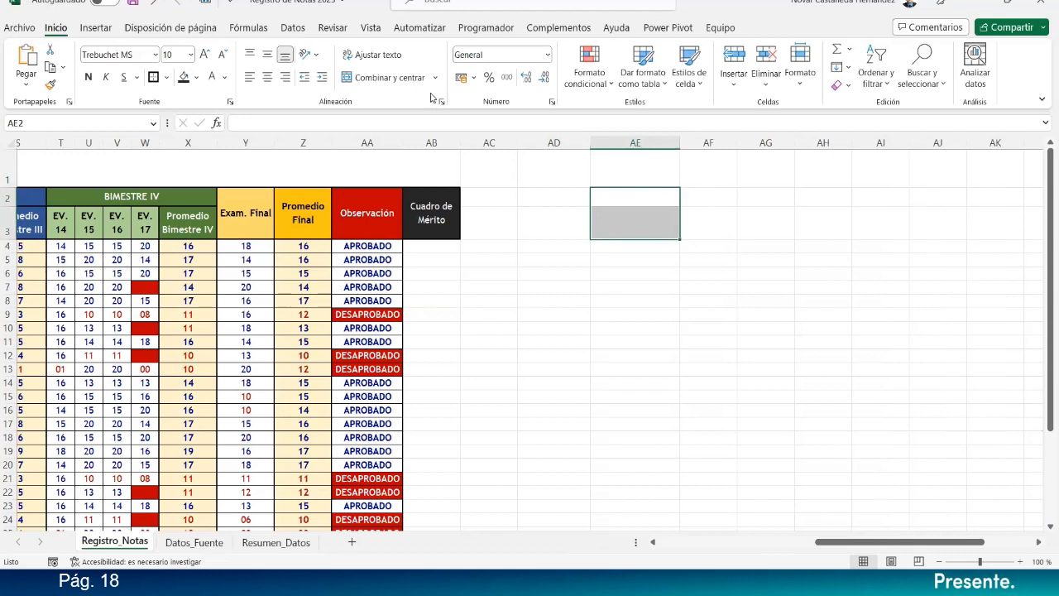
pyautogui.click(396, 77)
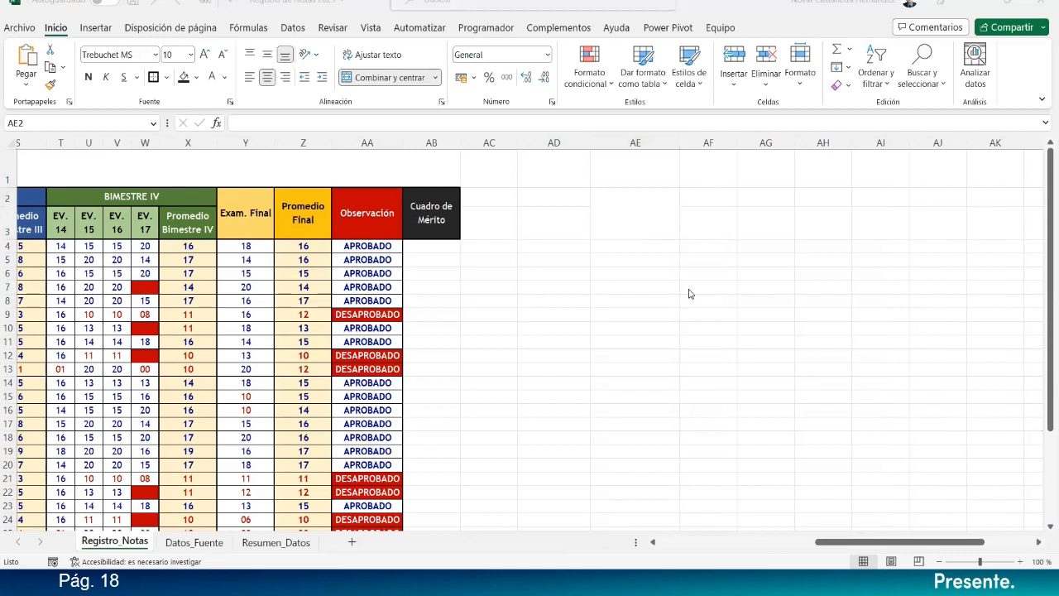
pyautogui.click(167, 77)
pyautogui.click(198, 220)
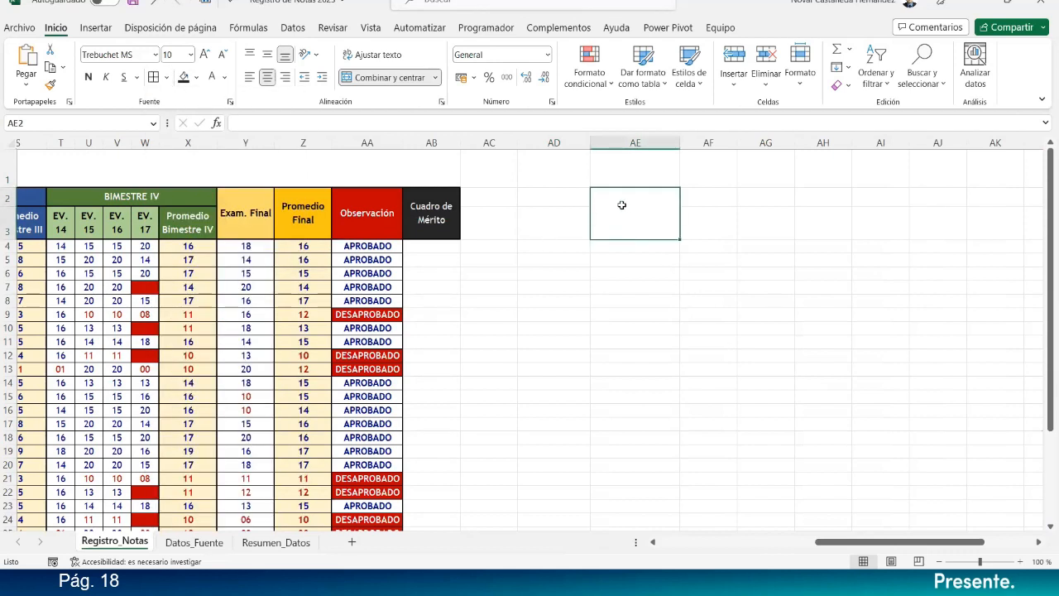
# Step: Enter "Cuadro de Mérito" in the merged cell AE2 and align it to the vertical middle
pyautogui.write('C')
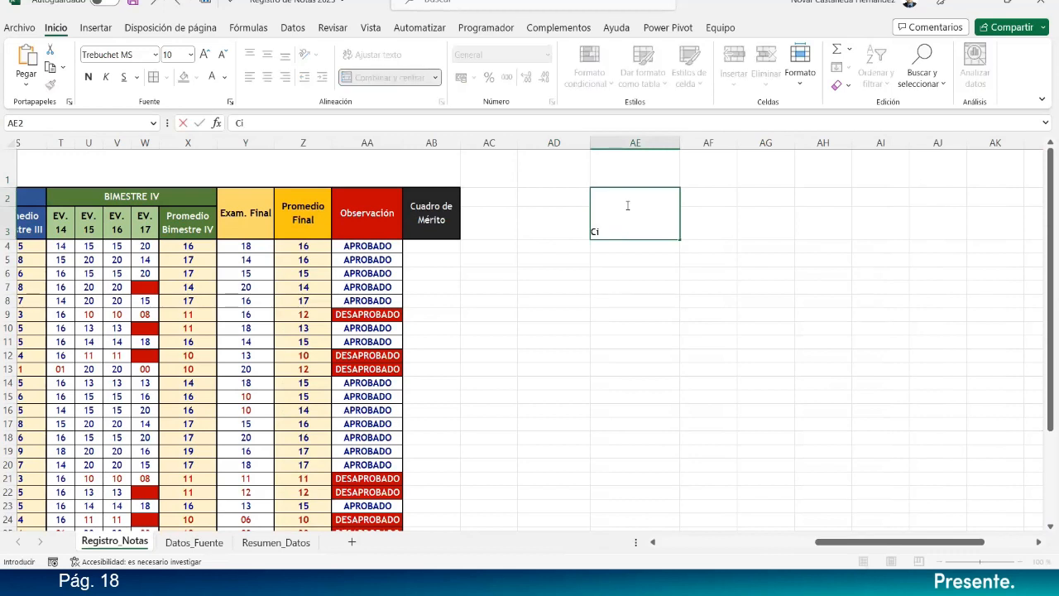
pyautogui.write('uadro de Mérito')
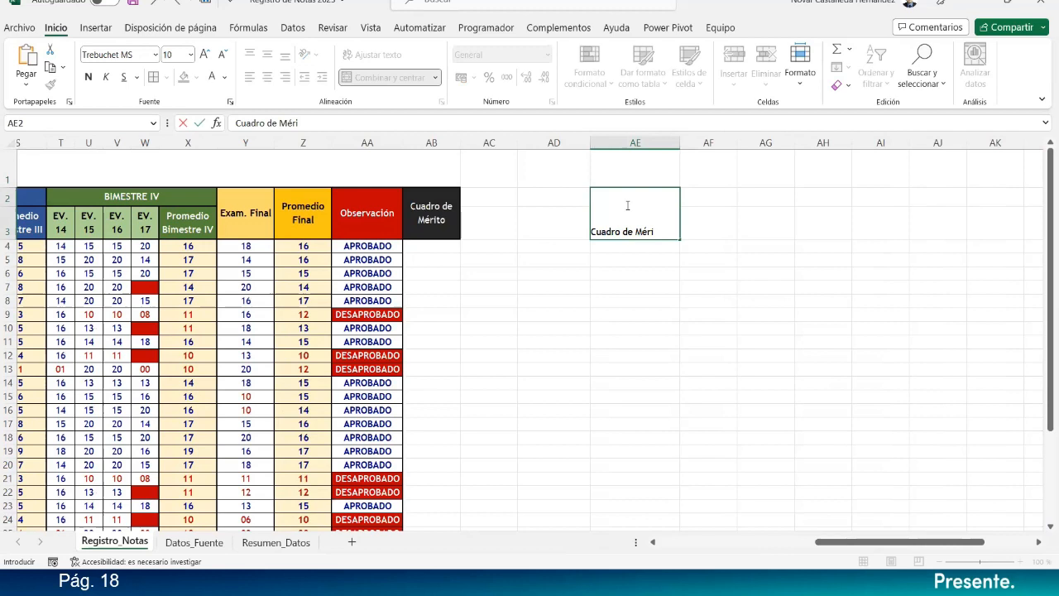
pyautogui.press('Return')
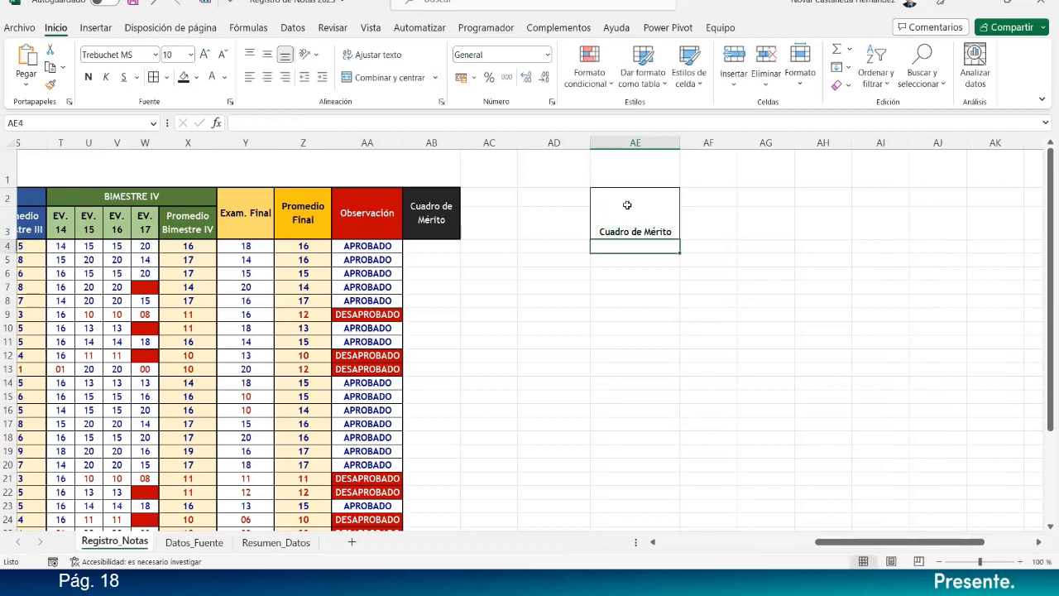
pyautogui.click(627, 205)
pyautogui.click(267, 54)
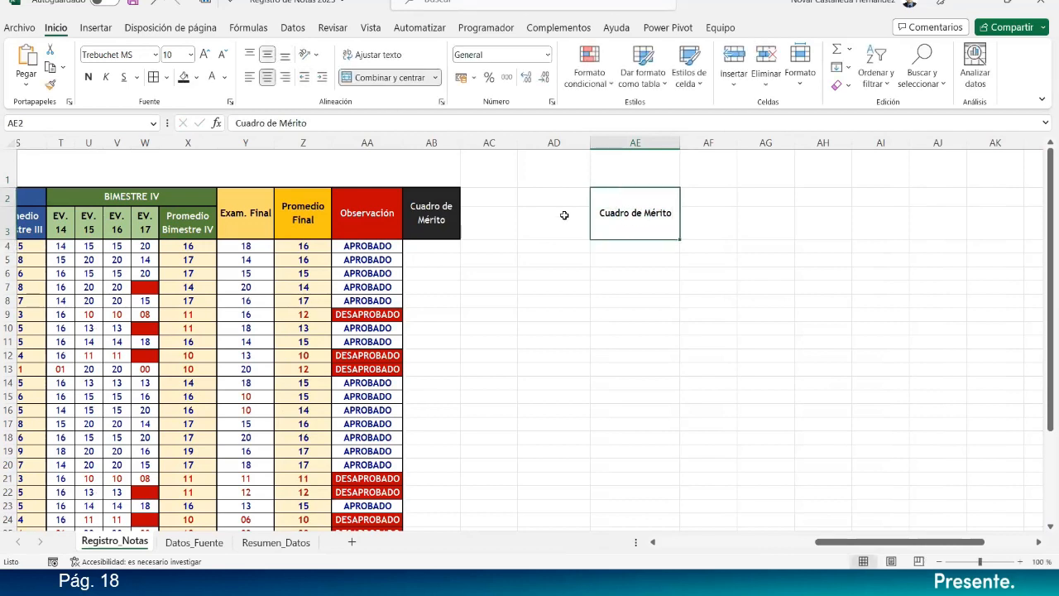
# Step: Insert a new column before column AD
pyautogui.click(564, 215)
pyautogui.rightClick(565, 144)
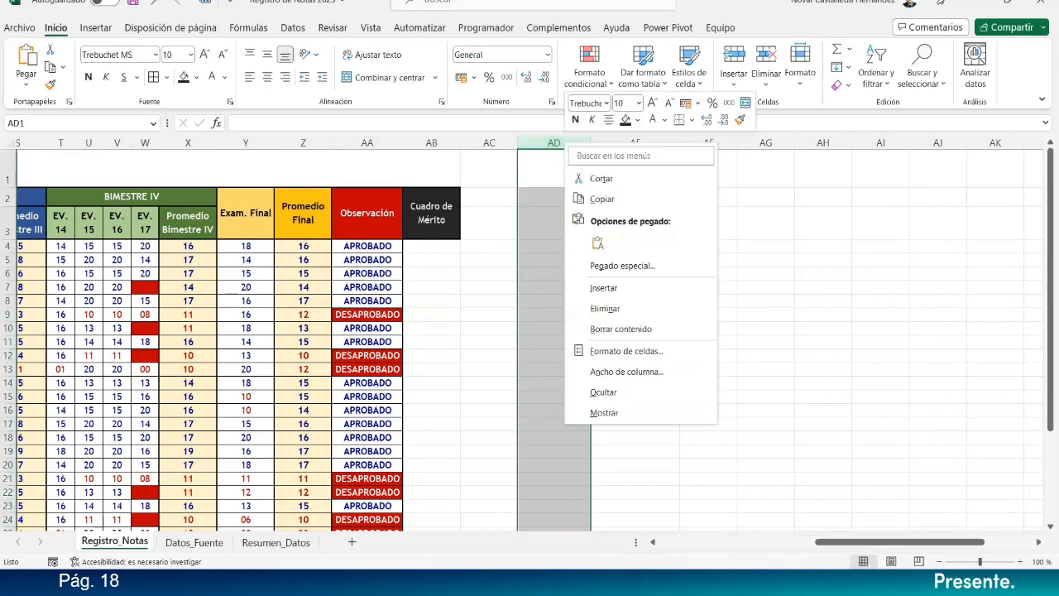
pyautogui.click(603, 287)
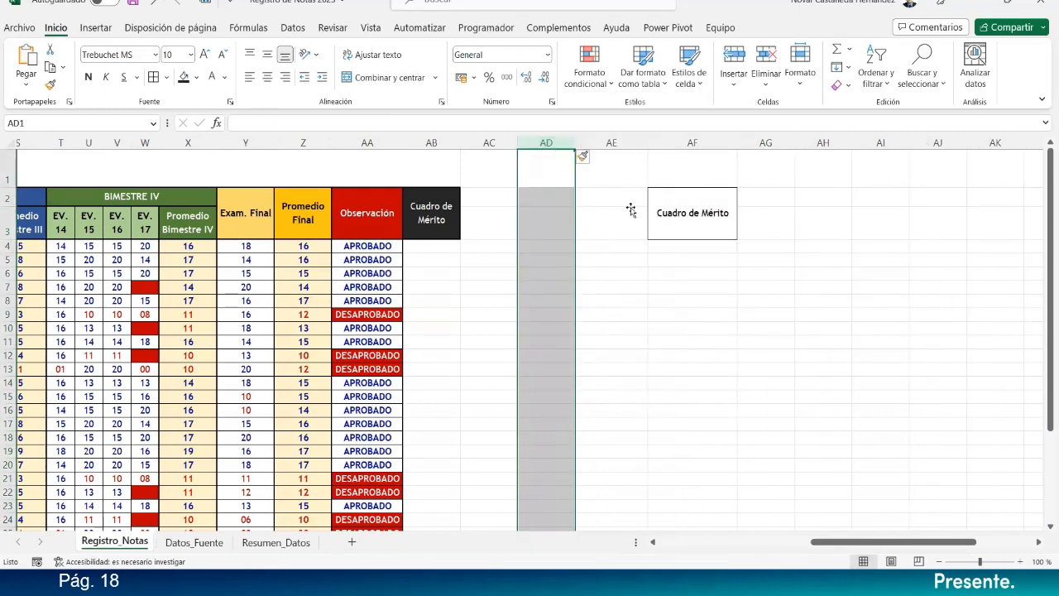
# Step: Merge and center cells AE2:AE3, enter the heading "Promedio Final" and align it to the vertical middle
pyautogui.moveTo(629, 194); pyautogui.dragTo(624, 222)
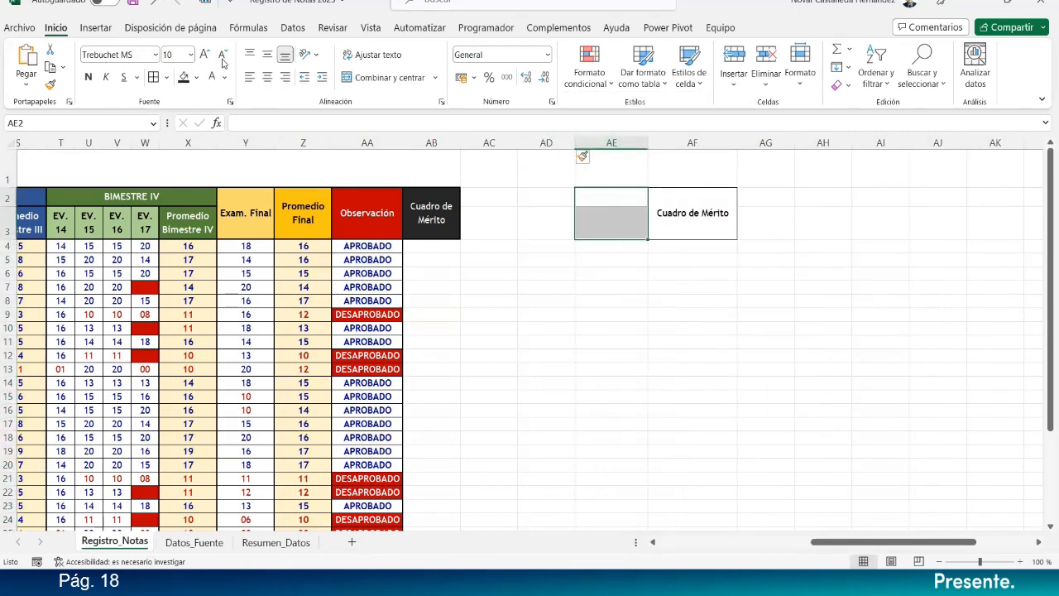
pyautogui.click(372, 80)
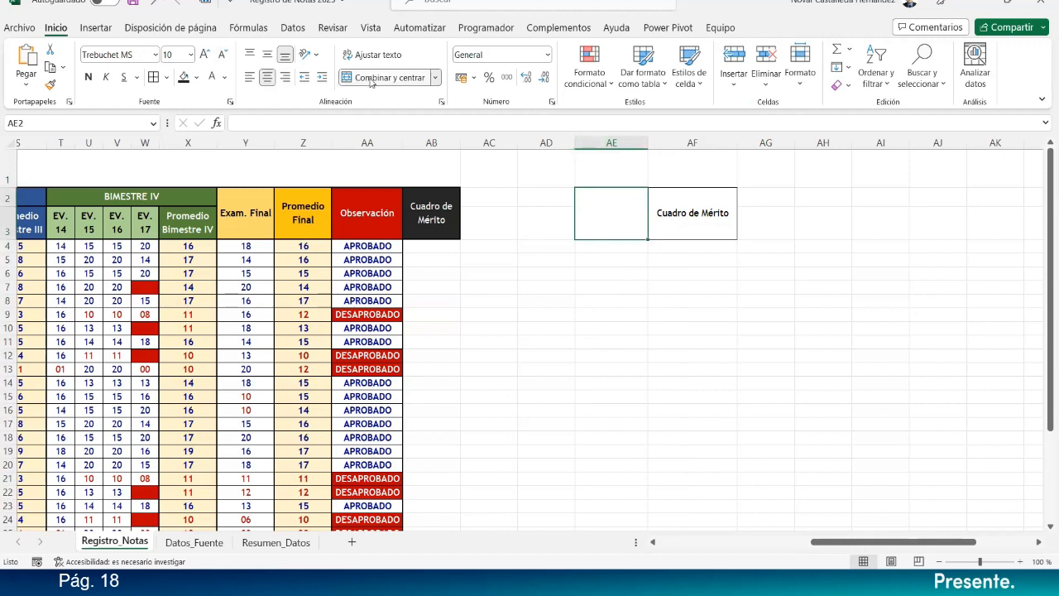
pyautogui.write('Pr')
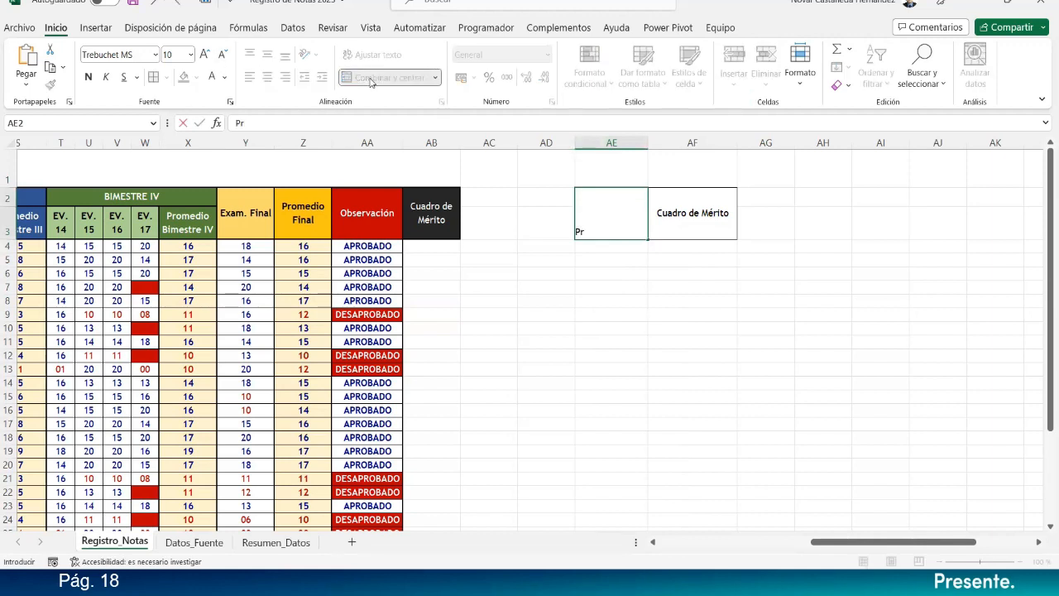
pyautogui.write('omedio Final')
pyautogui.press('Return')
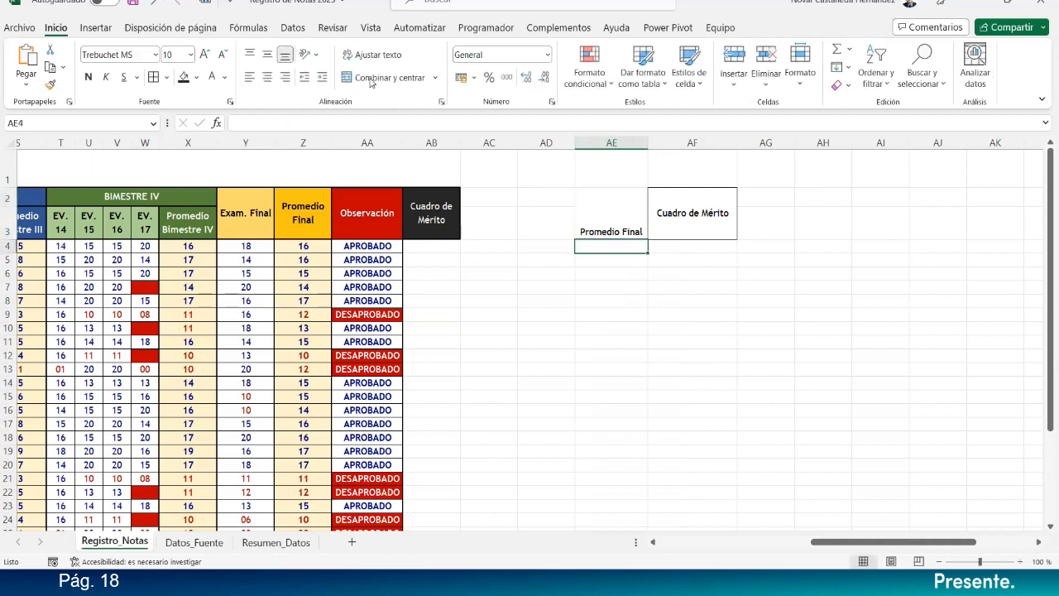
pyautogui.click(579, 192)
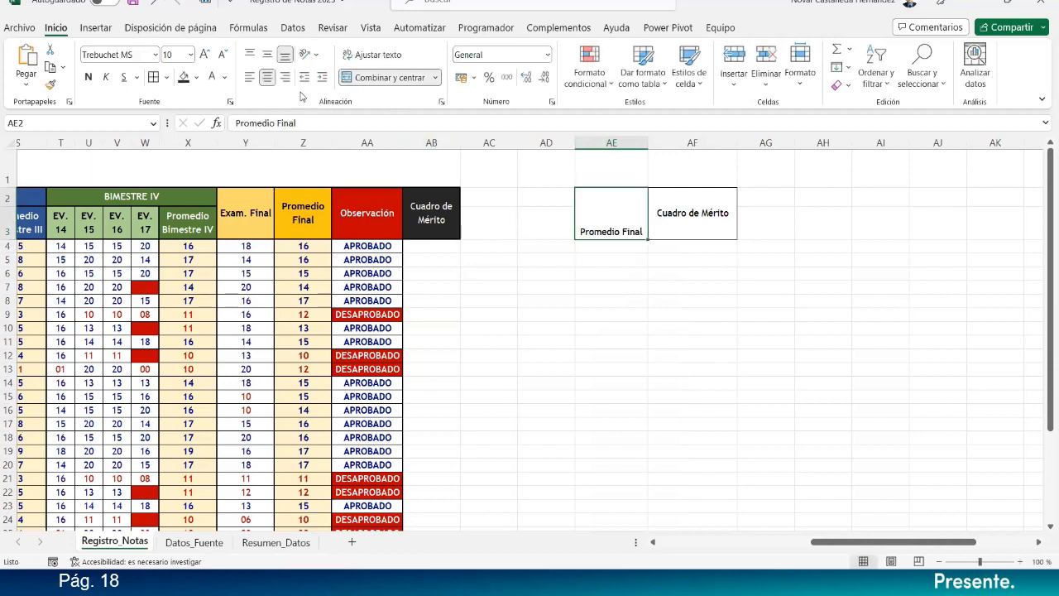
pyautogui.click(284, 57)
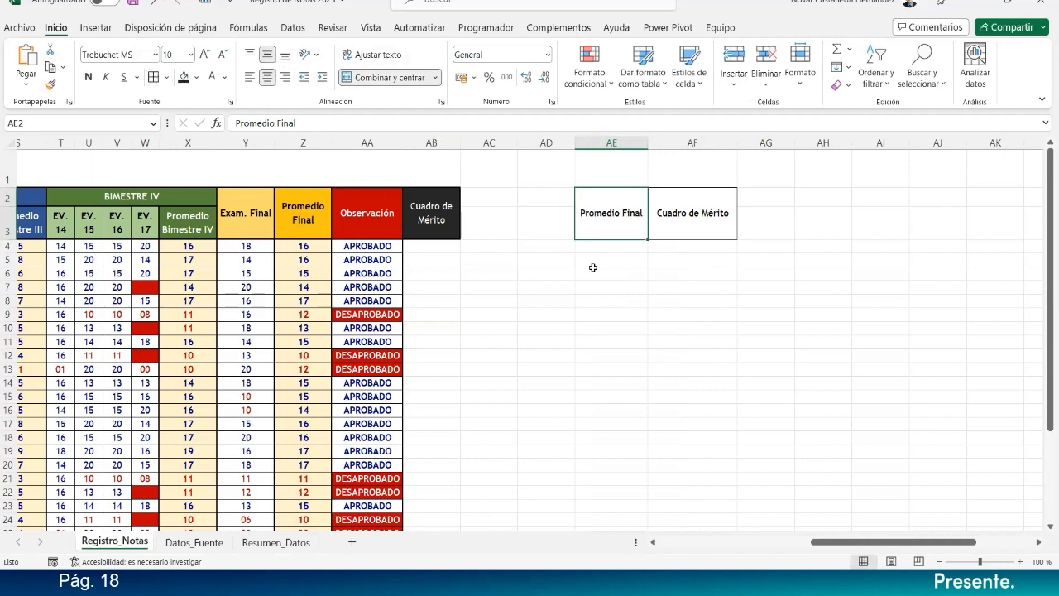
# Step: Enter the grade range "0 - 4" in AE4, centred horizontally and vertically, with cell borders
pyautogui.click(635, 271)
pyautogui.click(638, 247)
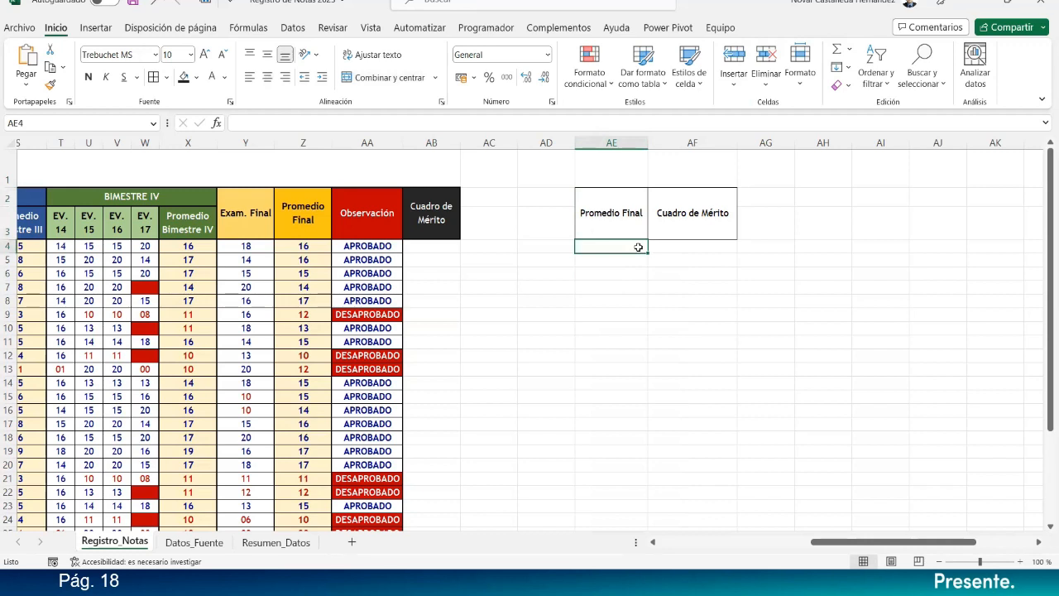
pyautogui.write('0 - 4')
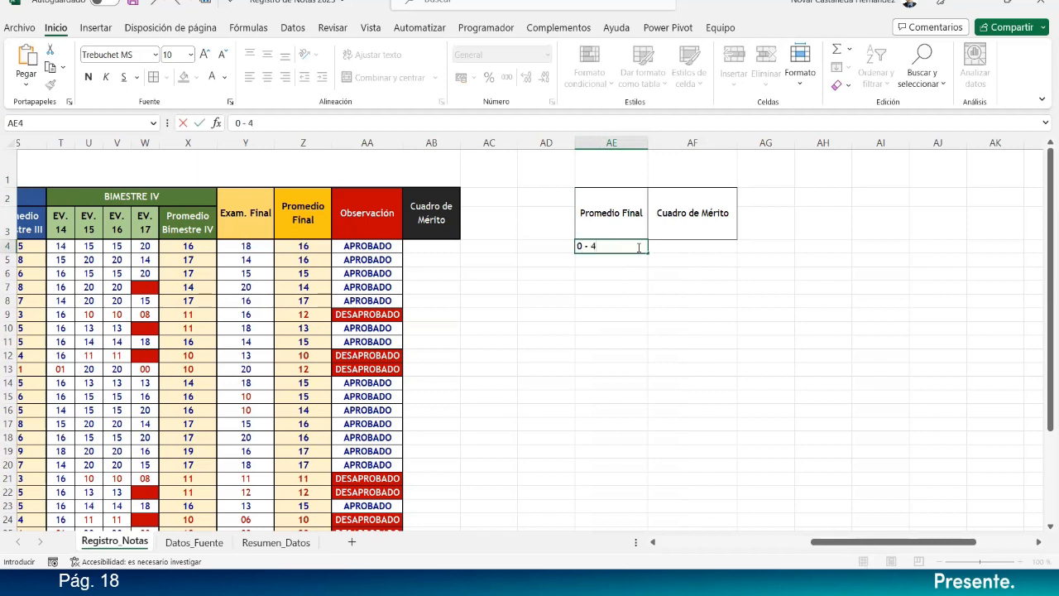
pyautogui.press('Return')
pyautogui.click(638, 246)
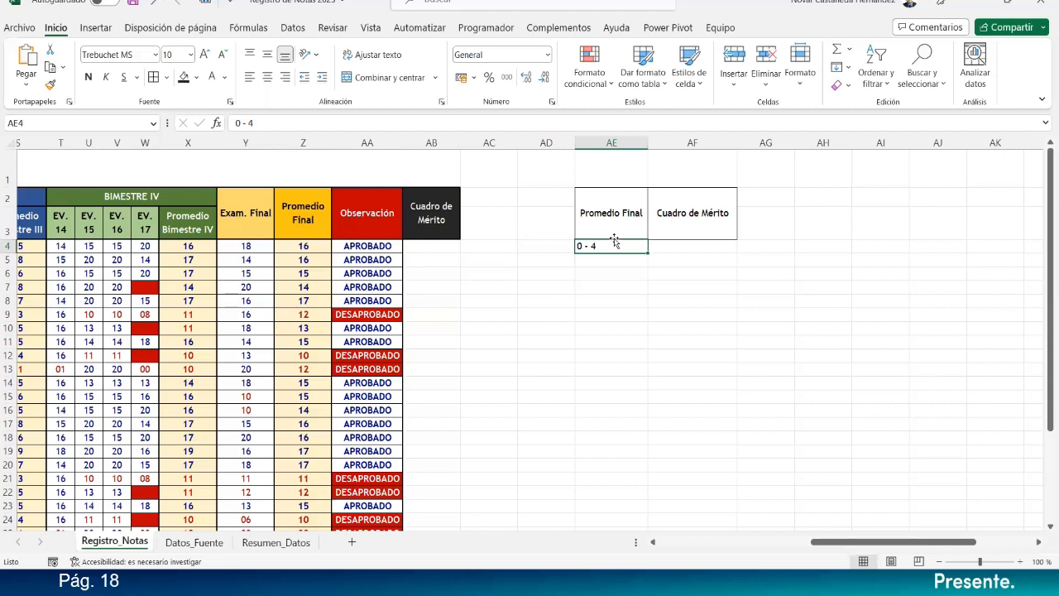
pyautogui.click(267, 77)
pyautogui.click(267, 55)
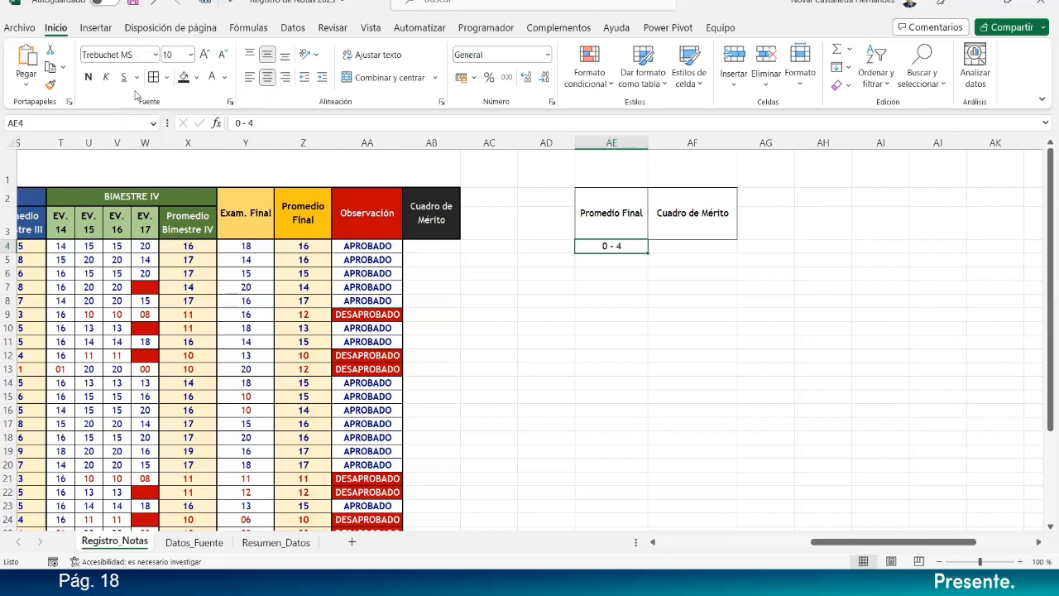
pyautogui.click(717, 301)
# Step: Enter "Repitente" in AF4 as the merit category for the first grade range
pyautogui.click(661, 249)
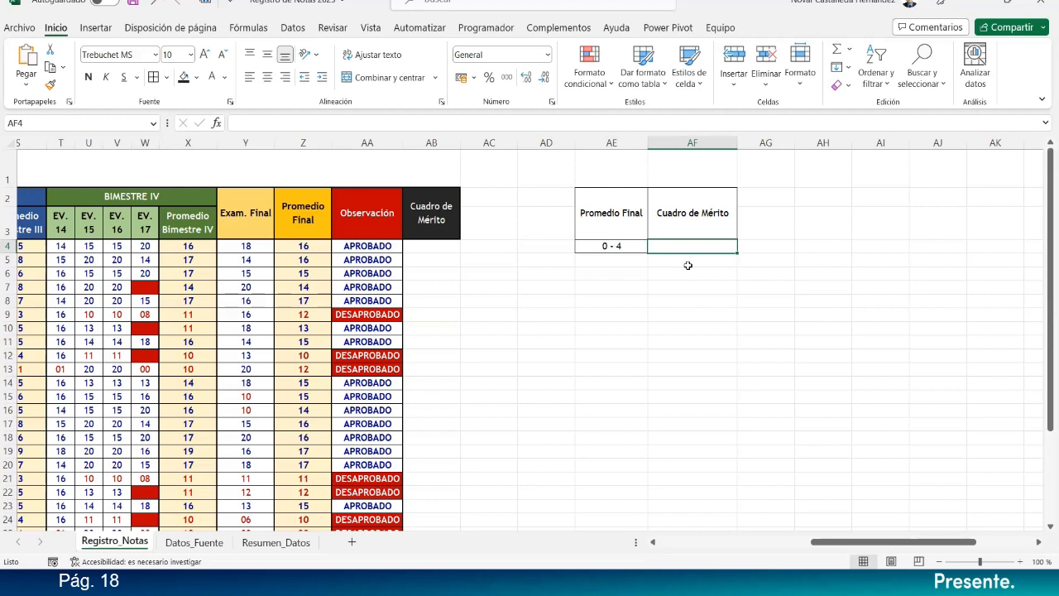
pyautogui.write('E')
pyautogui.write('R')
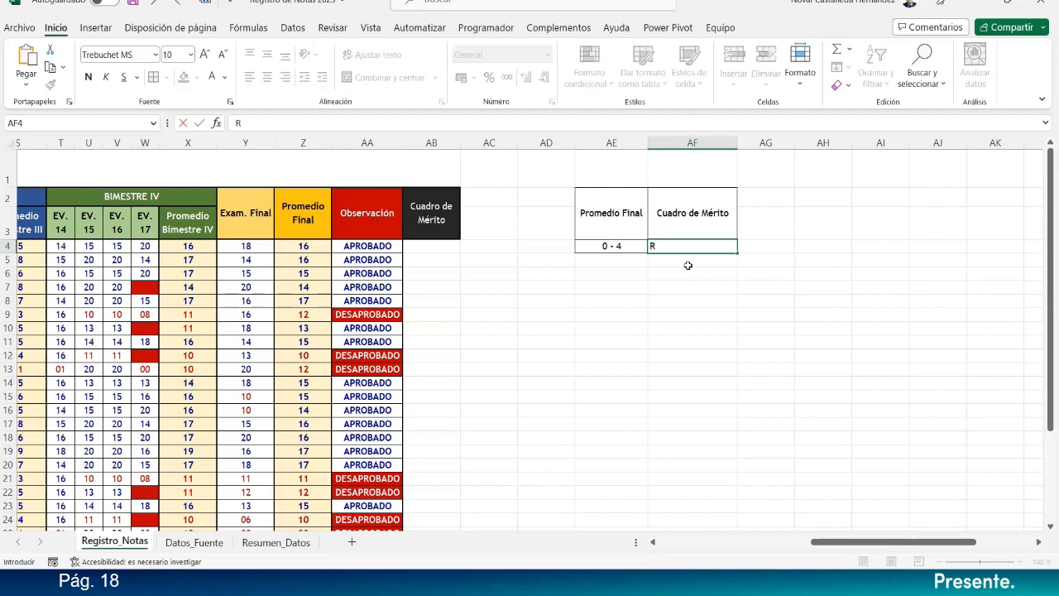
pyautogui.write('epitente')
pyautogui.press('Return')
pyautogui.click(705, 314)
pyautogui.click(684, 245)
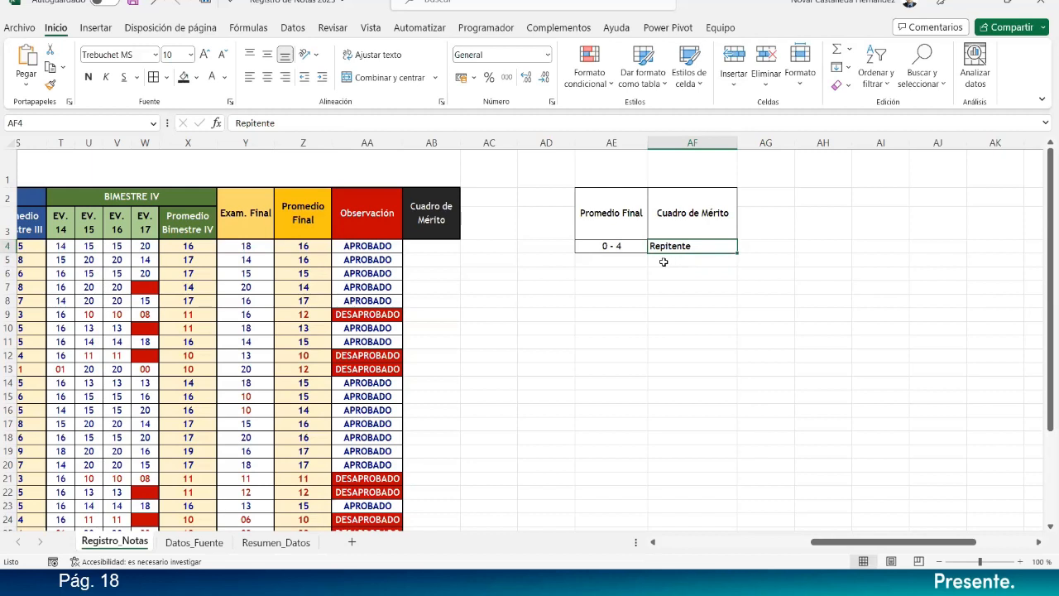
# Step: Try to enter the grade range "5 - 10" in AE5
pyautogui.click(624, 263)
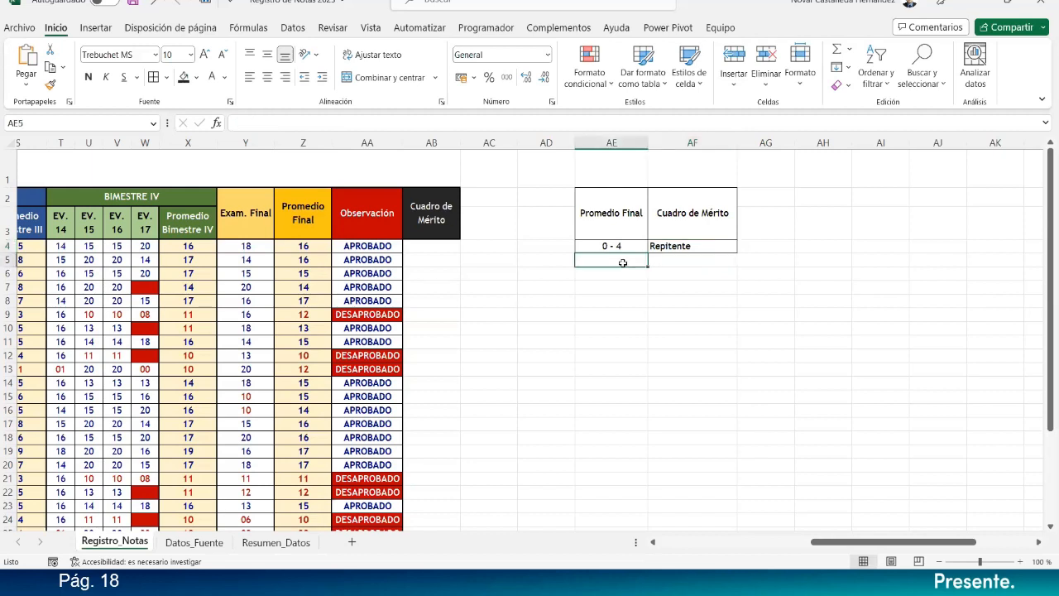
pyautogui.write('5')
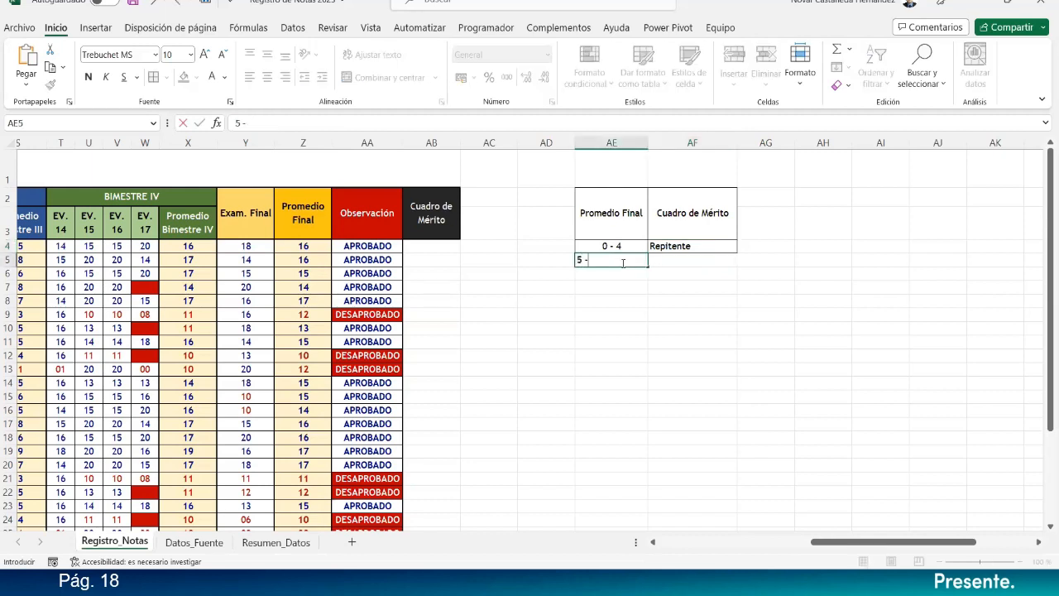
pyautogui.write(' - 10')
pyautogui.press('Return')
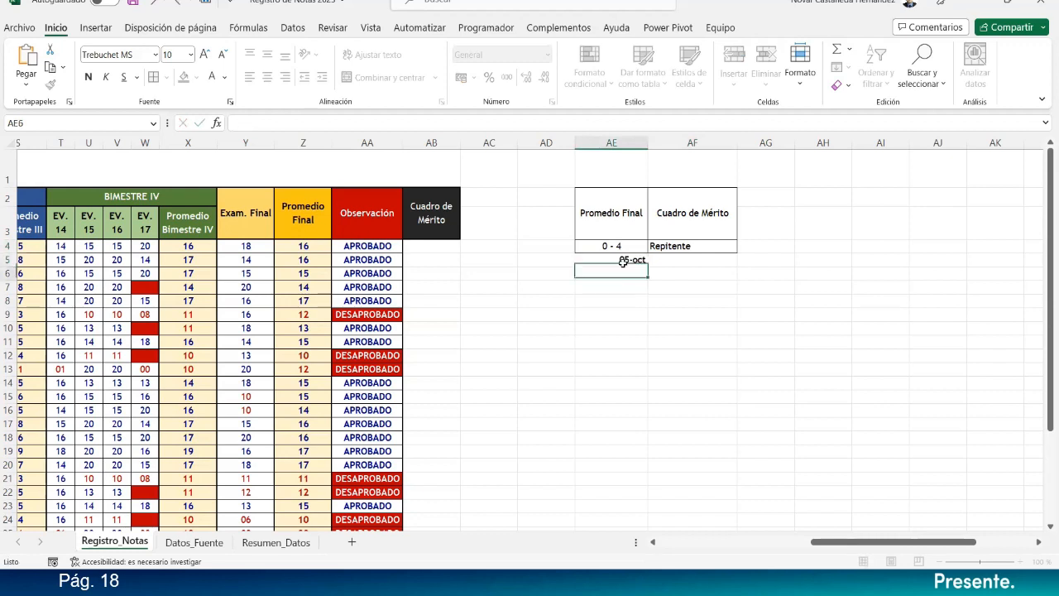
# Step: Replace the content of AE5 with "05 - 10" stored as text, centred horizontally and vertically, with cell borders
pyautogui.click(624, 262)
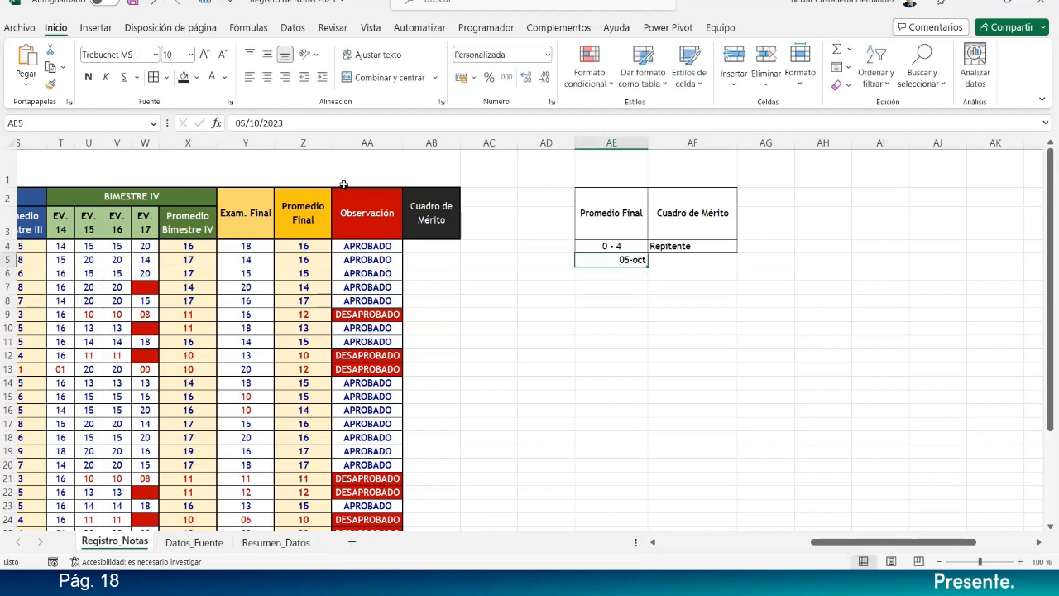
pyautogui.doubleClick(291, 123)
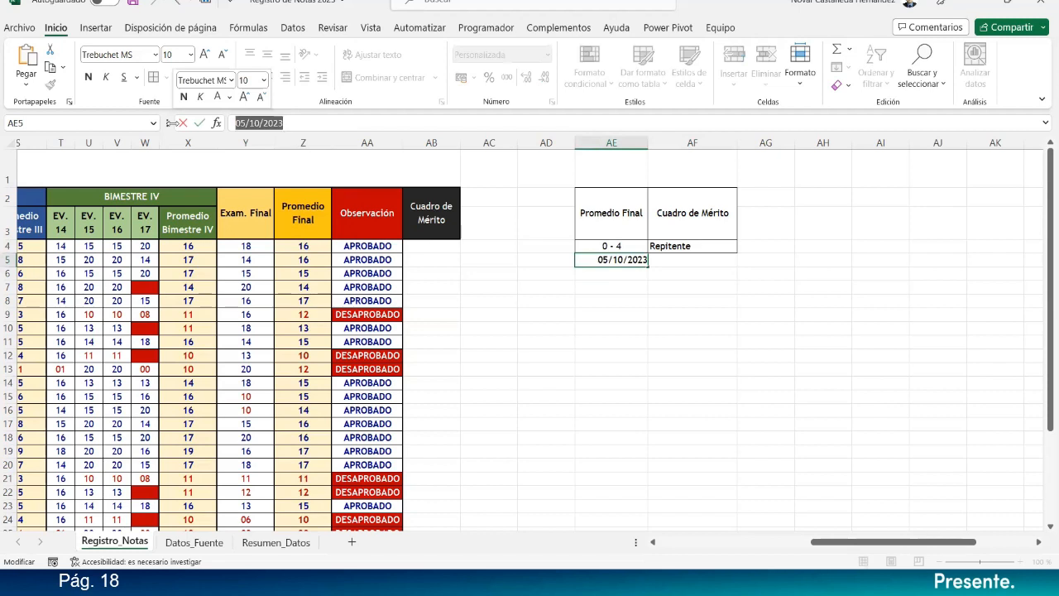
pyautogui.write("'05 -")
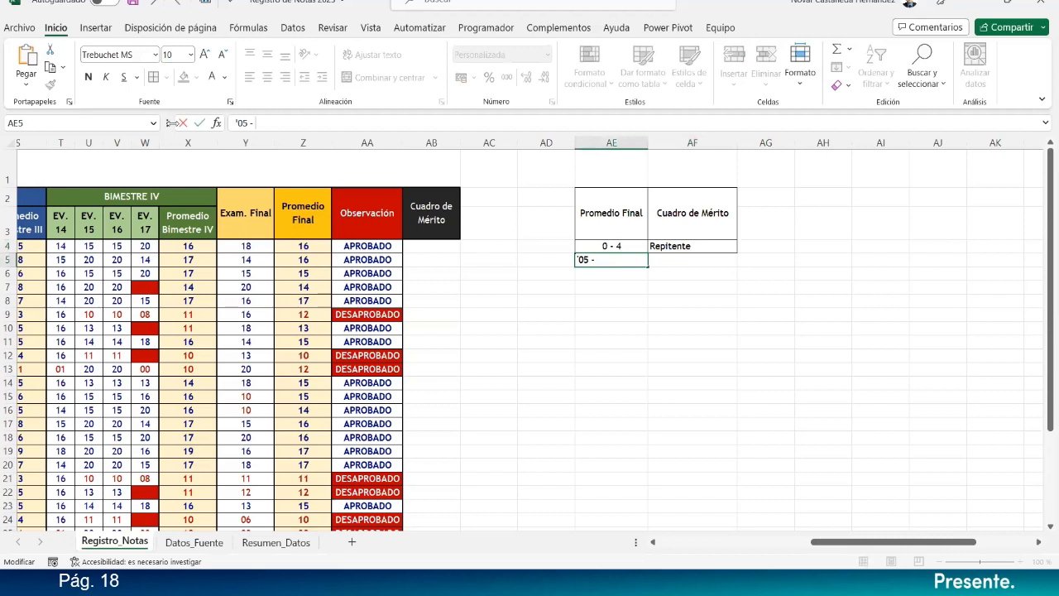
pyautogui.write('10')
pyautogui.press('Return')
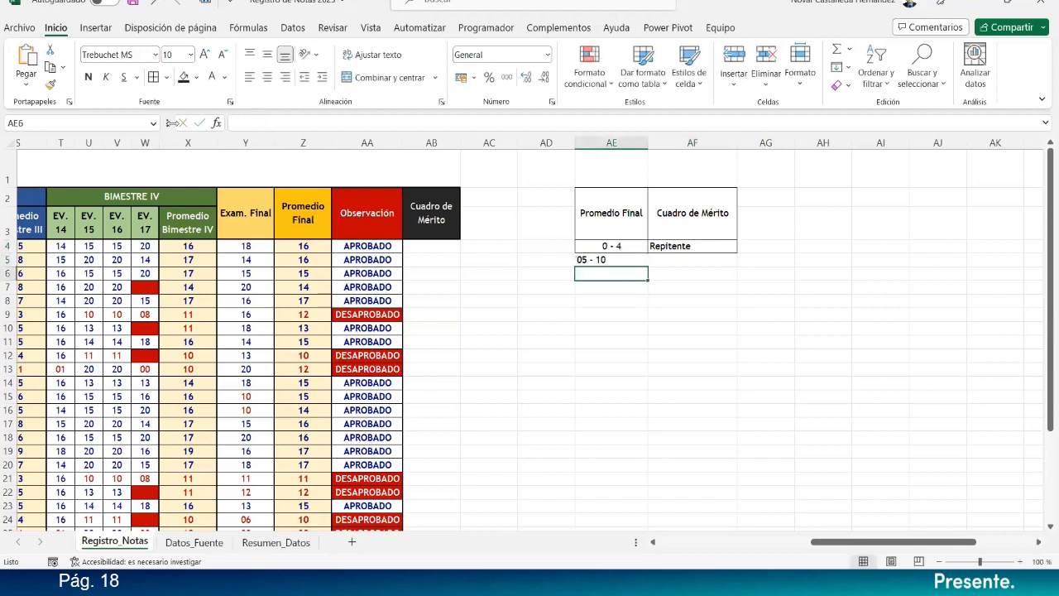
pyautogui.click(614, 260)
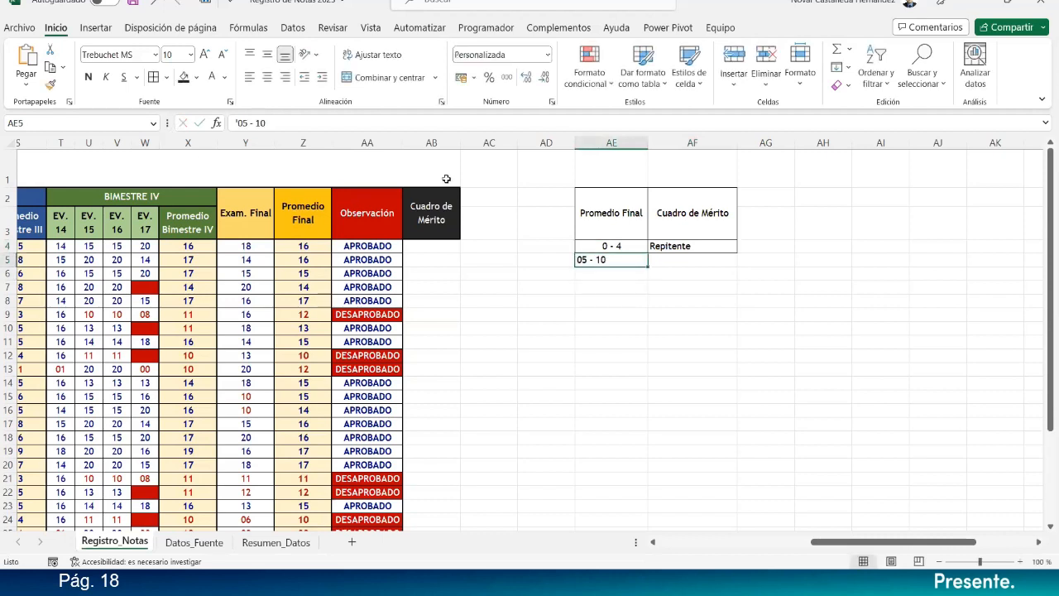
pyautogui.click(267, 77)
pyautogui.click(267, 54)
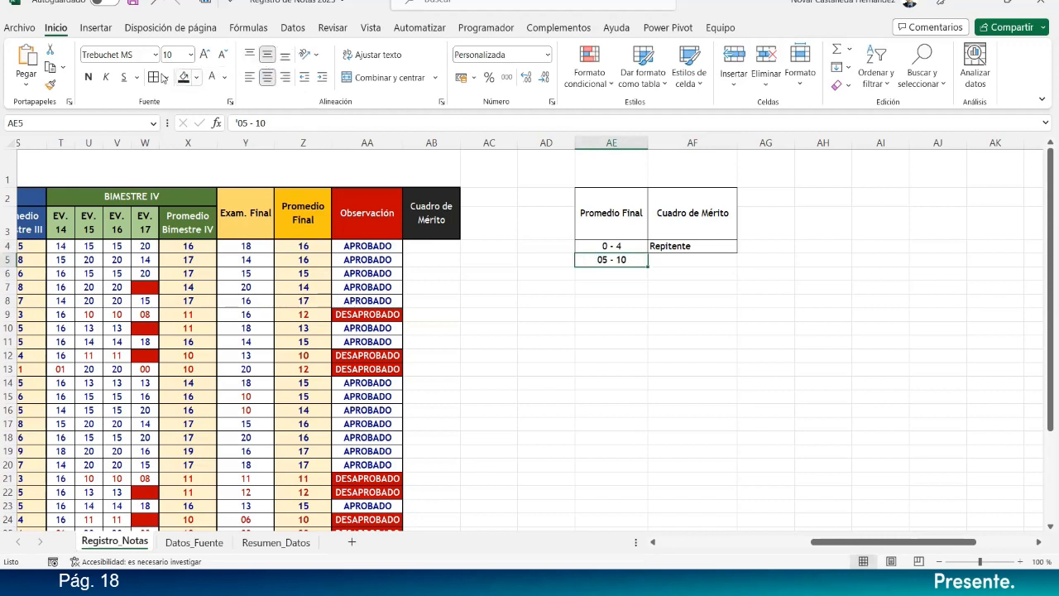
# Step: Fill the Promedio Final heading in AE2 with the recently used gold colour
pyautogui.click(604, 217)
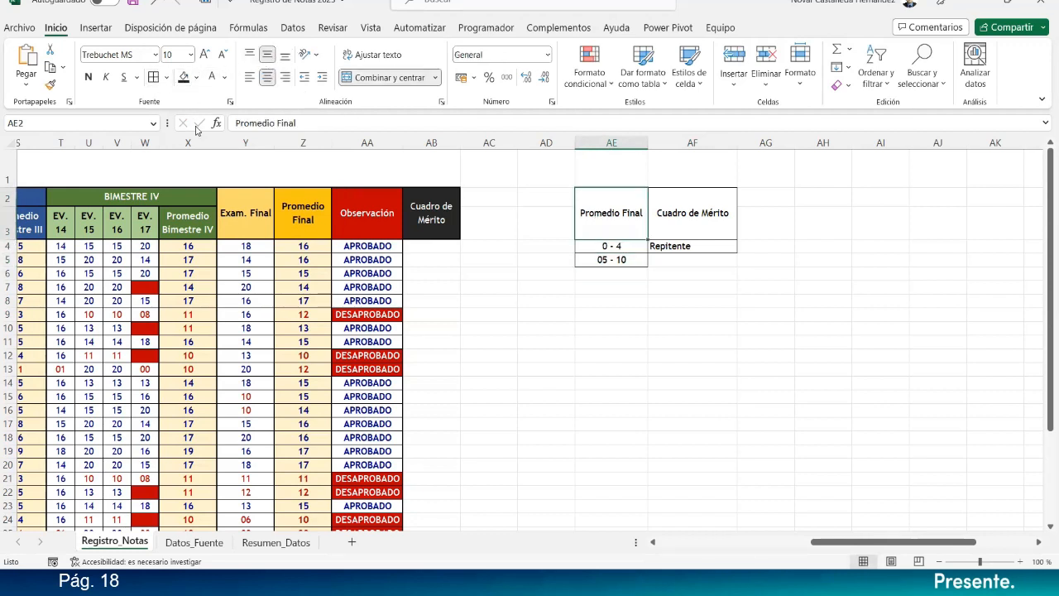
pyautogui.click(196, 77)
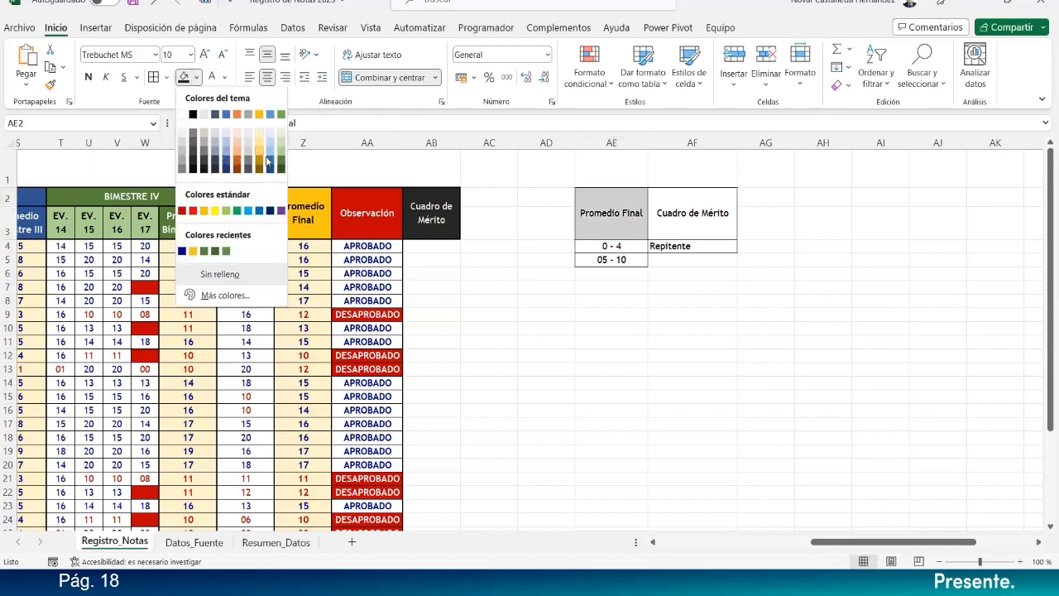
pyautogui.click(193, 251)
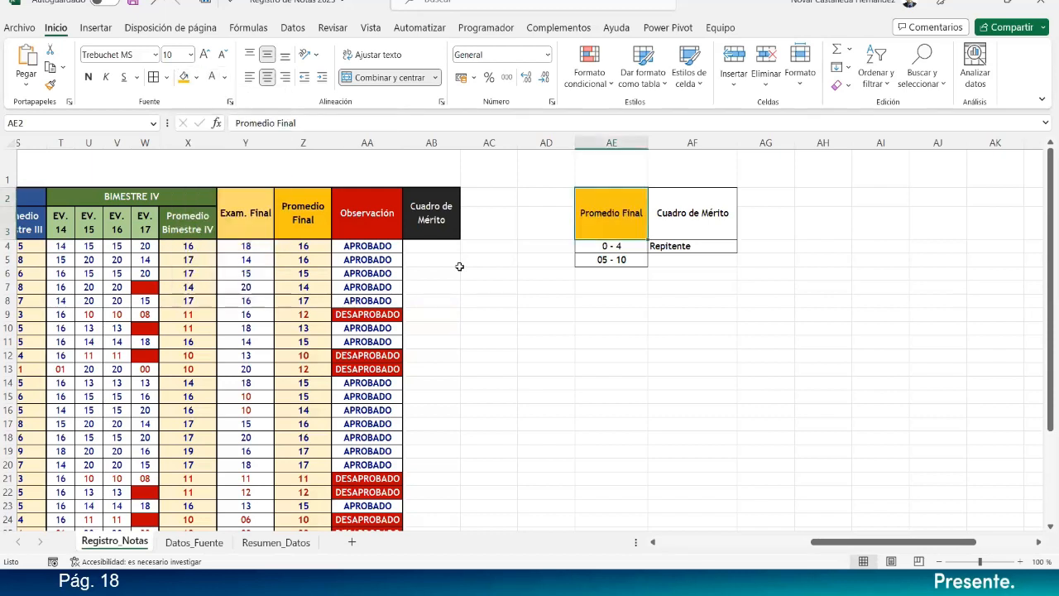
# Step: Fill the Cuadro de Mérito heading in AF2 with near-black and make its text white
pyautogui.click(703, 223)
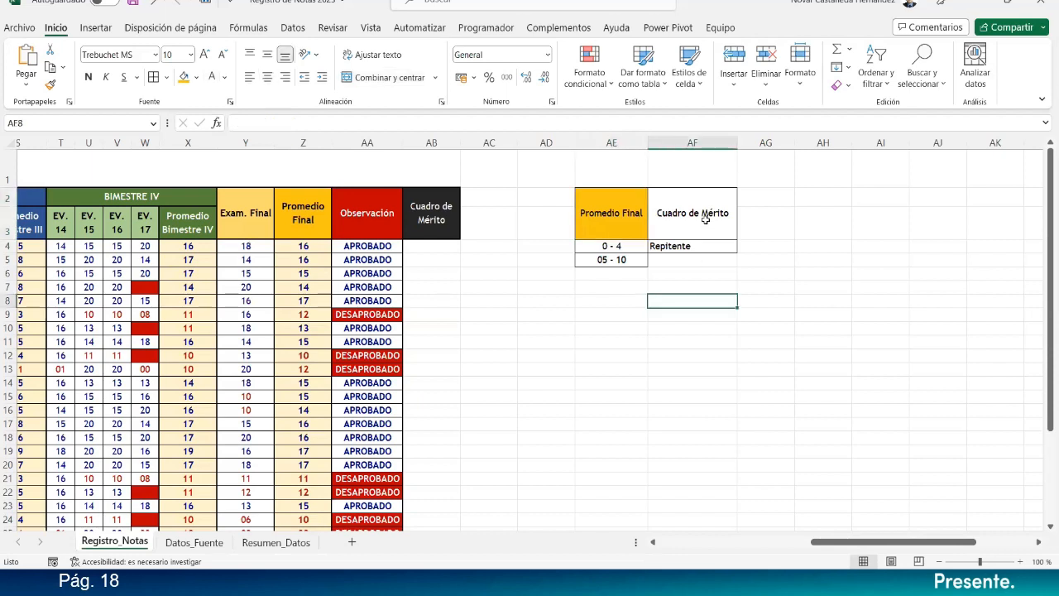
pyautogui.click(195, 77)
pyautogui.click(195, 153)
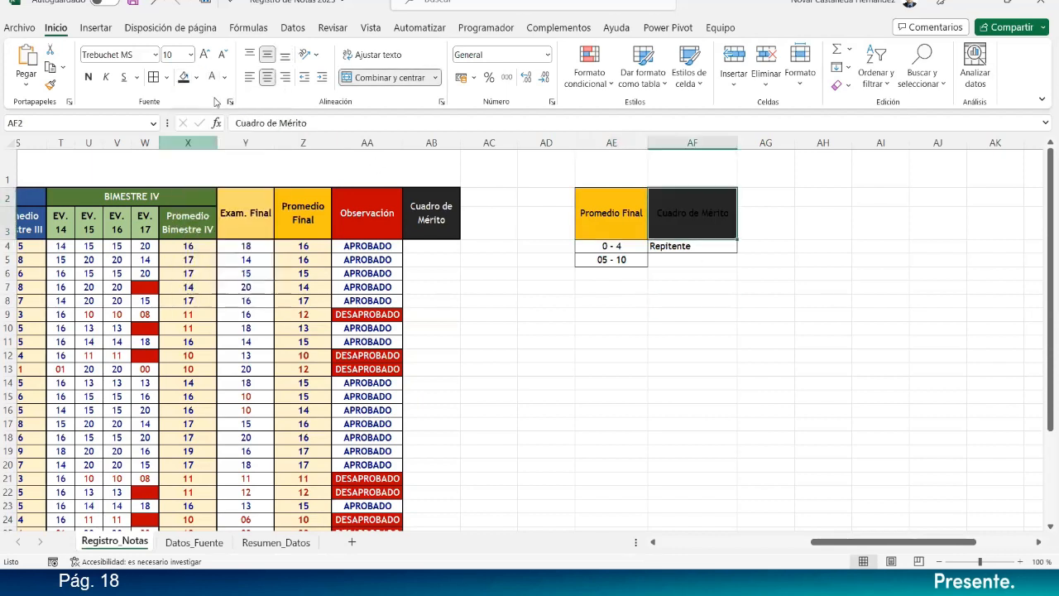
pyautogui.click(215, 77)
pyautogui.click(644, 292)
pyautogui.click(687, 262)
# Step: Change the grade range in AE4 to "00 - 04" stored as text
pyautogui.click(604, 248)
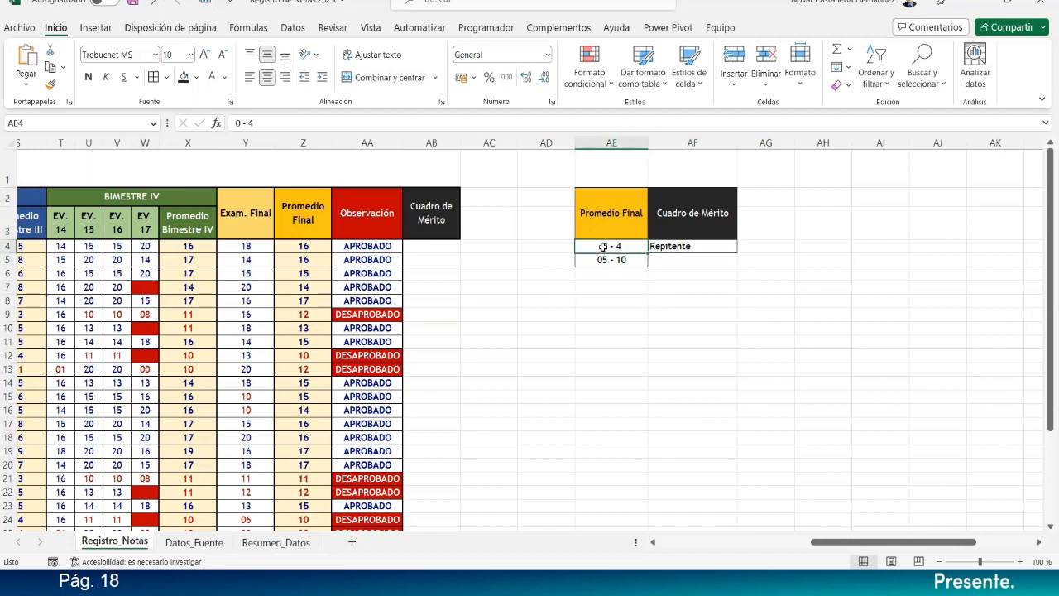
pyautogui.doubleClick(603, 248)
pyautogui.write("'0")
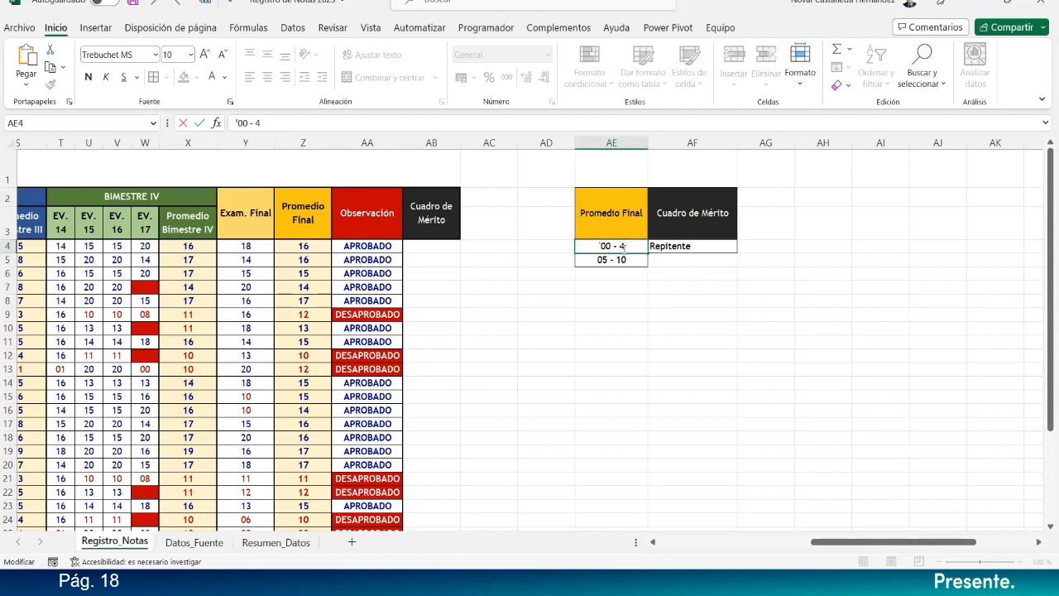
pyautogui.write('0')
pyautogui.press('Return')
# Step: Center AF5 horizontally and vertically and enter "Rendir una Evaluación de Recuperación" in it
pyautogui.click(709, 261)
pyautogui.click(267, 77)
pyautogui.click(266, 55)
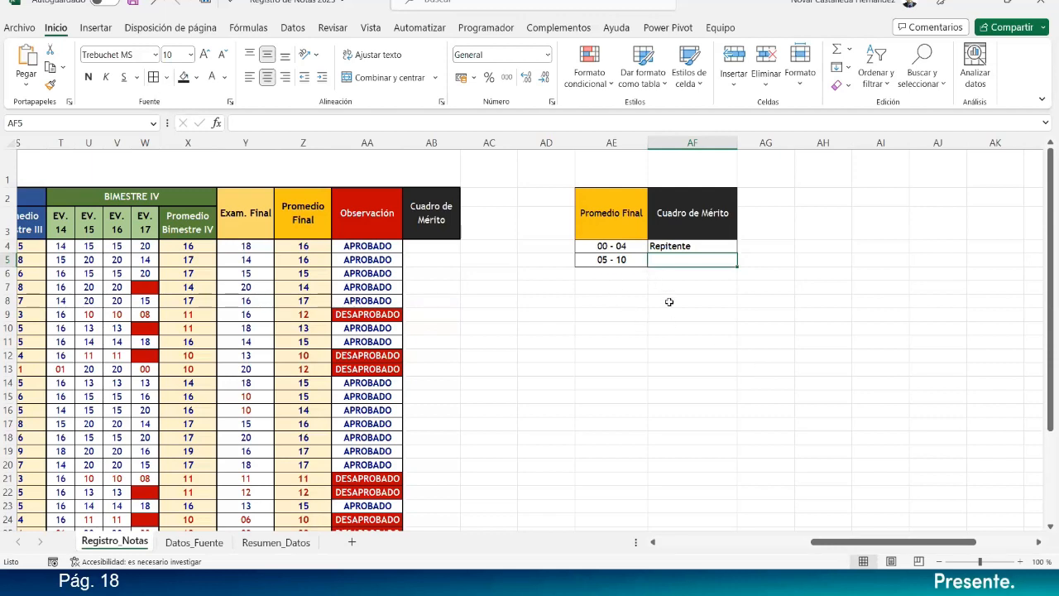
pyautogui.write('Rend')
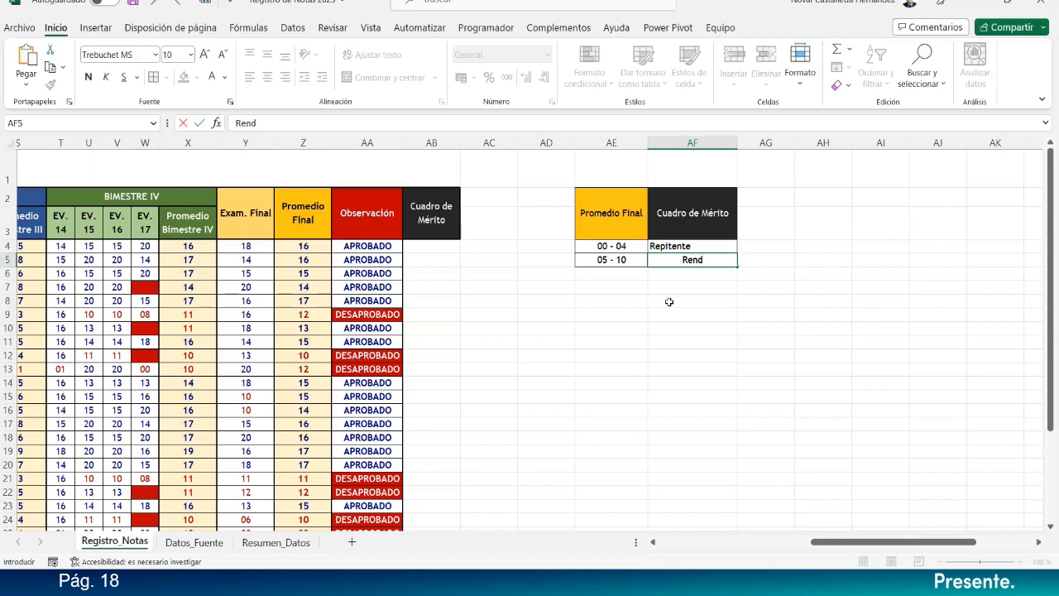
pyautogui.write('ir unaEval')
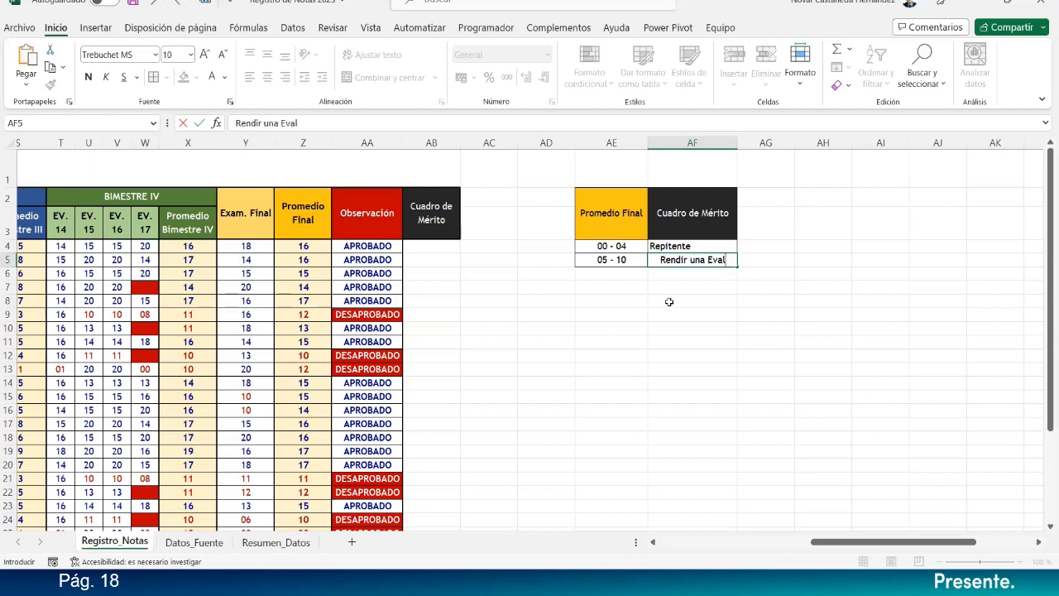
pyautogui.write('uación')
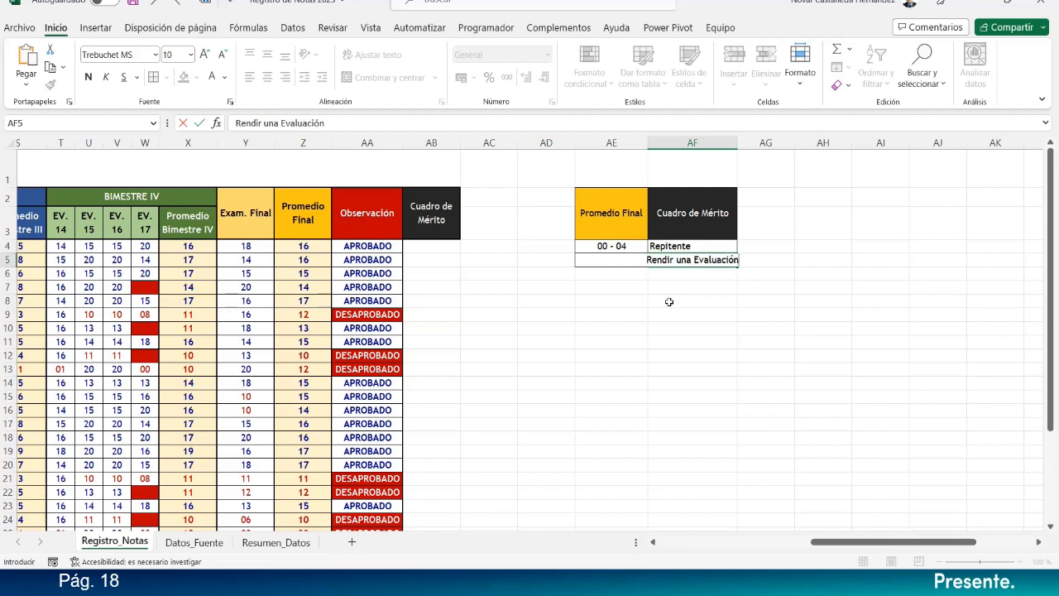
pyautogui.write(' de Recuperaci')
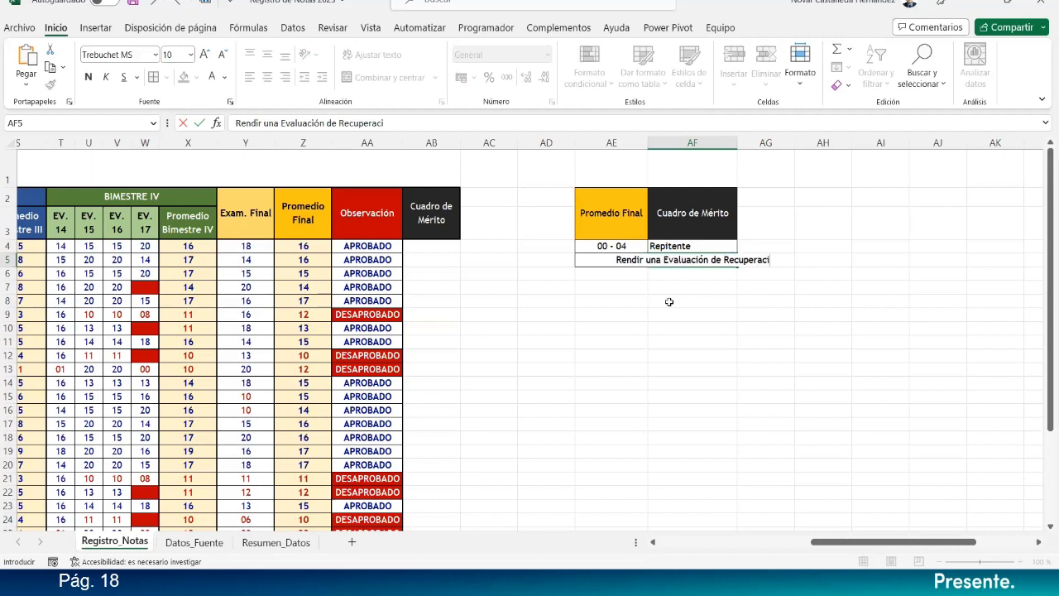
pyautogui.write('ón')
pyautogui.press('Return')
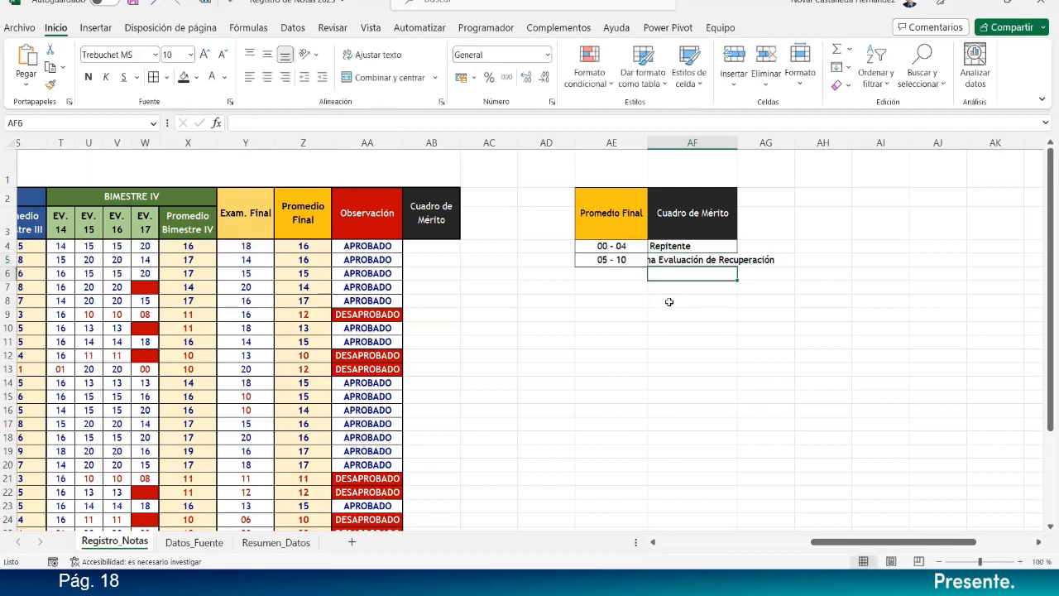
# Step: Fit the width of column AF to its longest entry
pyautogui.doubleClick(738, 145)
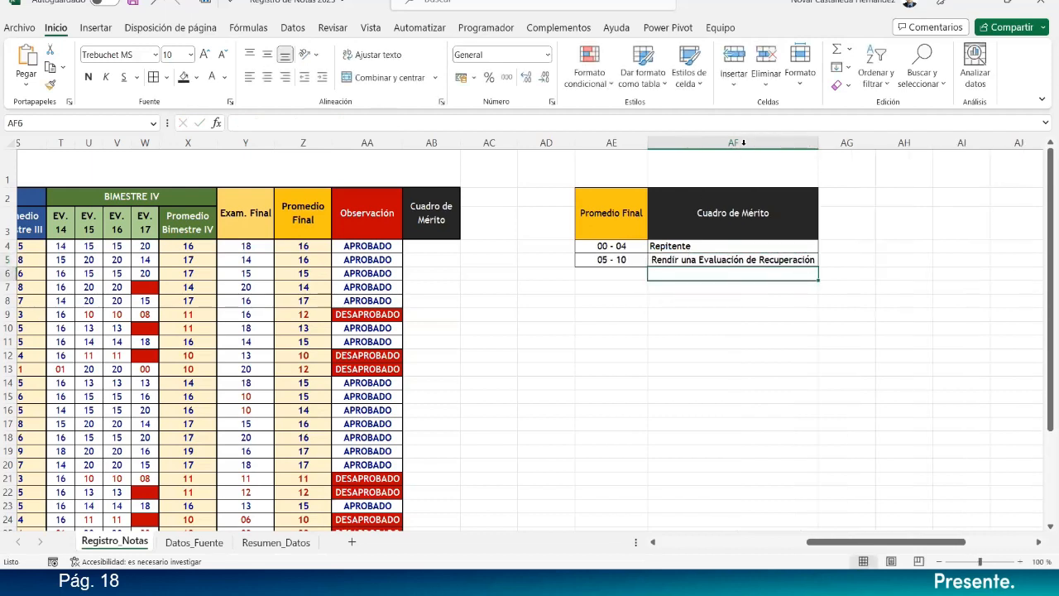
pyautogui.click(684, 329)
pyautogui.click(700, 261)
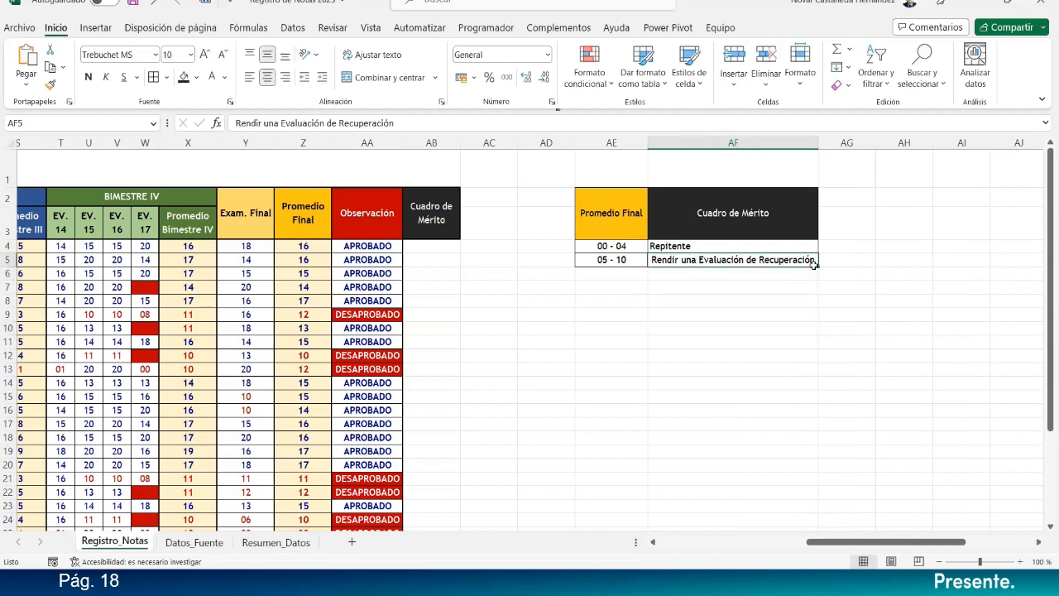
# Step: Center AE6 vertically and enter the grade range 11 - 13 in it
pyautogui.click(612, 274)
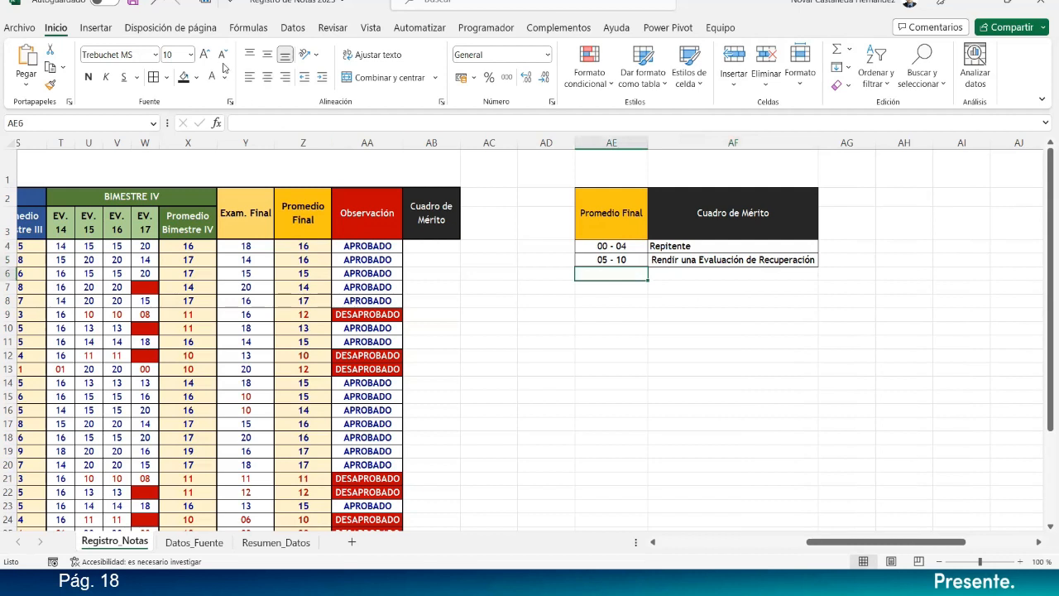
pyautogui.click(267, 56)
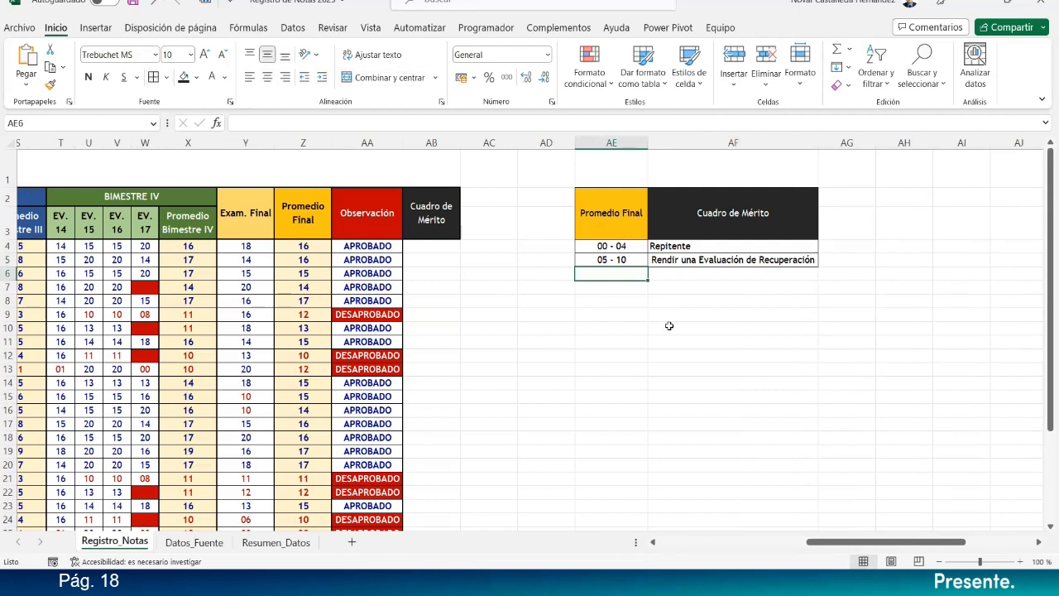
pyautogui.write('11')
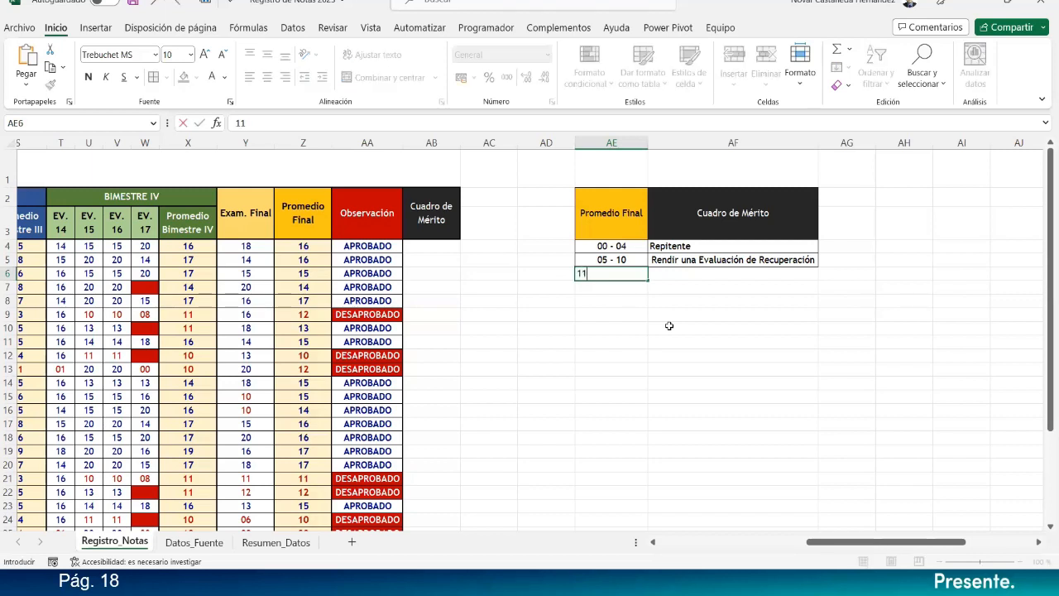
pyautogui.write(' - 13')
pyautogui.press('Return')
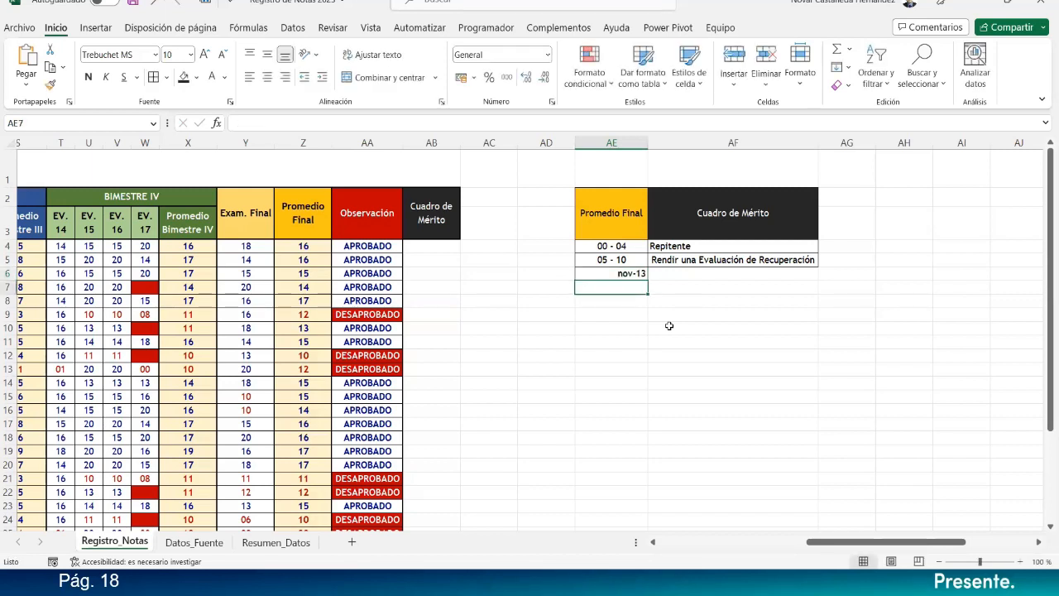
# Step: Re-enter the AE6 grade range as text, "11 - 13", and center it horizontally
pyautogui.doubleClick(600, 274)
pyautogui.moveTo(598, 273); pyautogui.dragTo(685, 267)
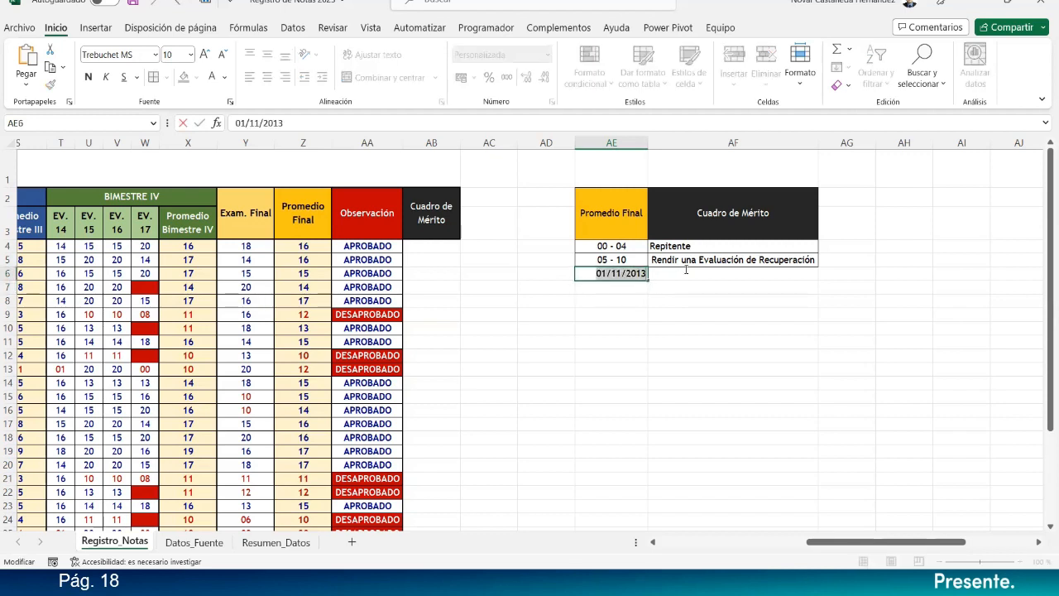
pyautogui.write("'11 - 13")
pyautogui.press('Return')
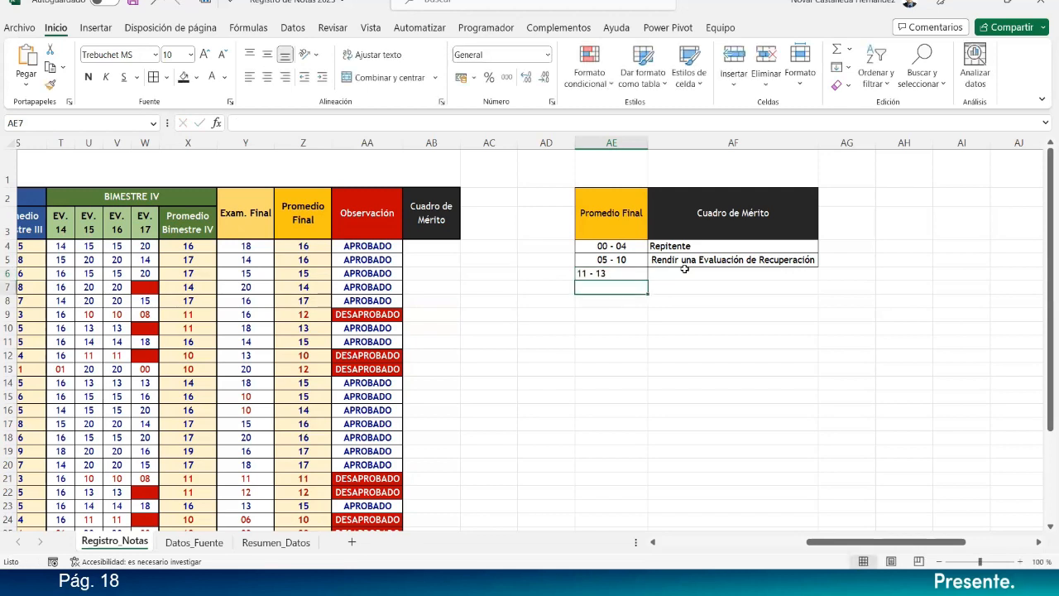
pyautogui.click(591, 277)
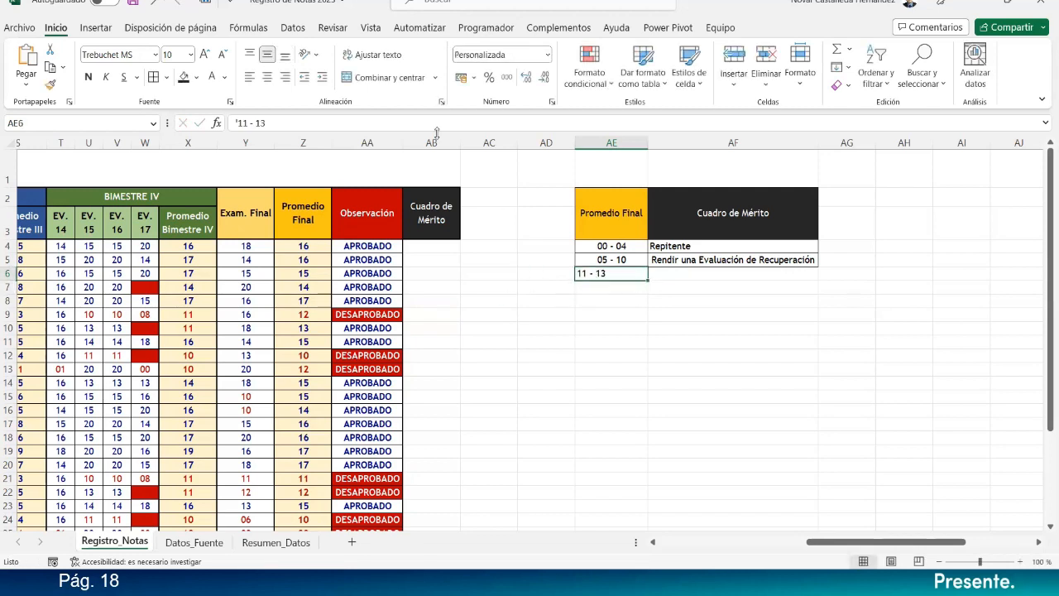
pyautogui.click(268, 77)
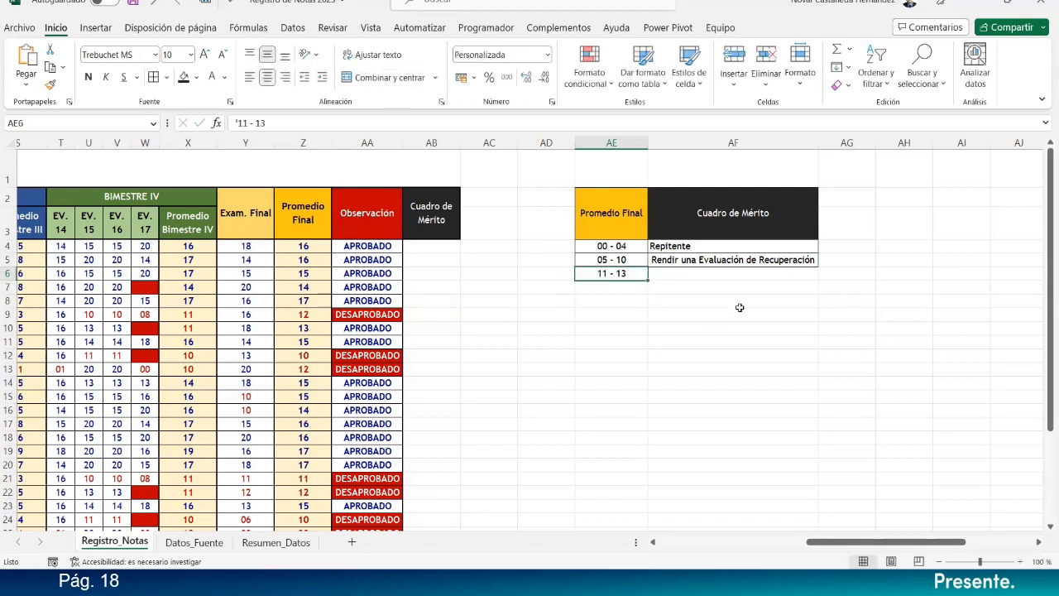
# Step: Center the empty merit cell AF6 horizontally and vertically
pyautogui.click(703, 276)
pyautogui.click(268, 53)
pyautogui.click(268, 77)
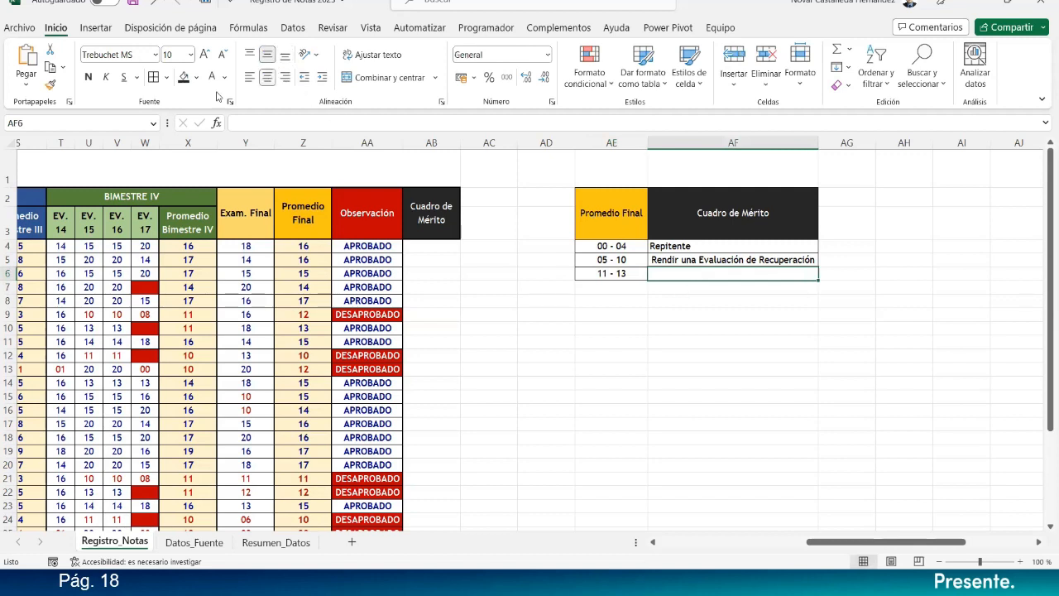
# Step: Examine how the grade ranges in AE6, AE5 and AE4 are stored as text
pyautogui.doubleClick(631, 274)
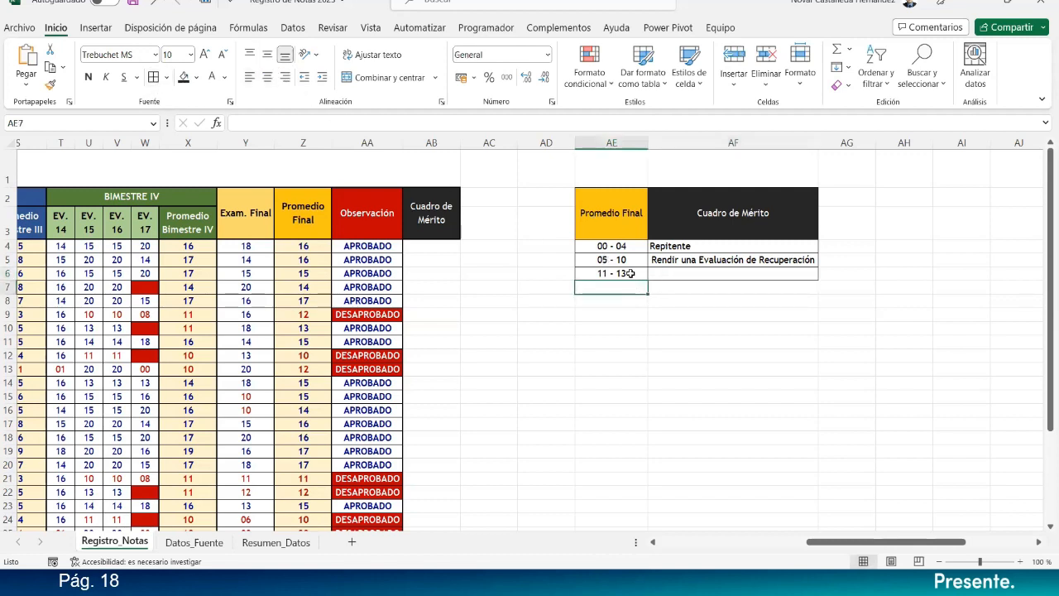
pyautogui.moveTo(596, 274); pyautogui.dragTo(643, 272)
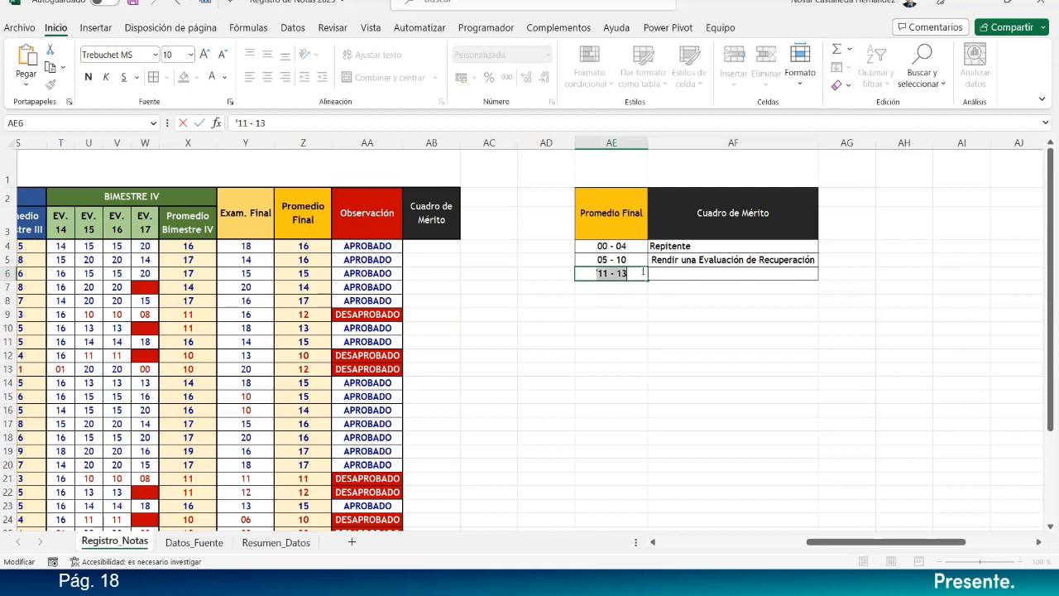
pyautogui.press('Escape')
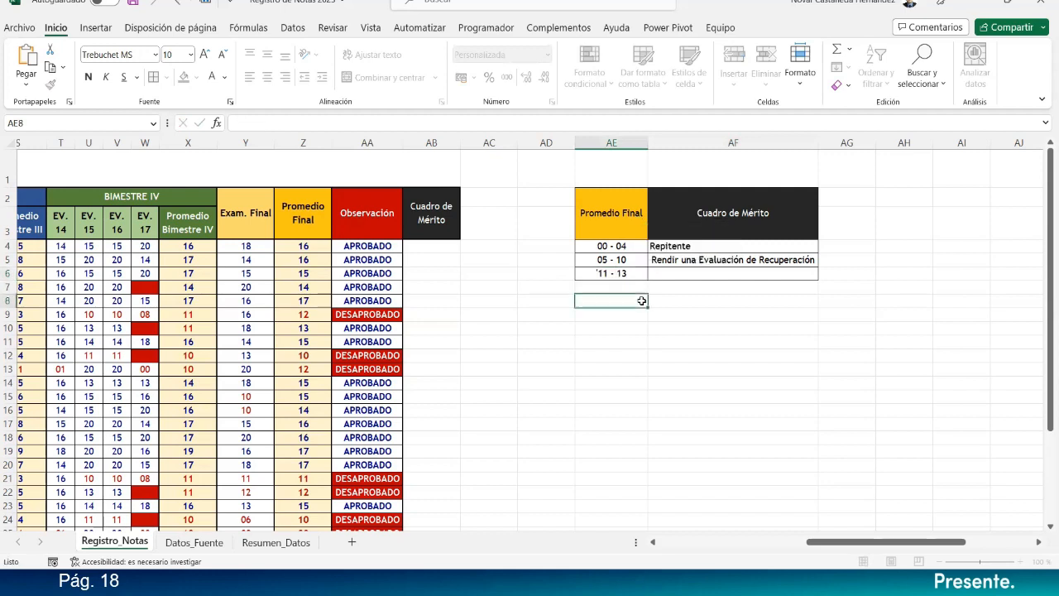
pyautogui.doubleClick(597, 261)
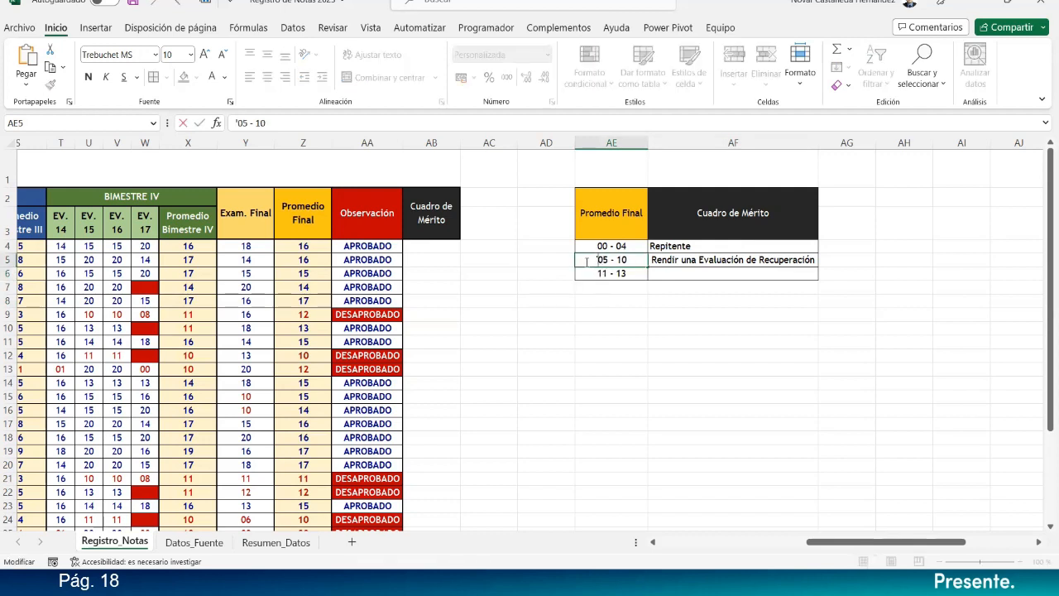
pyautogui.moveTo(600, 259); pyautogui.dragTo(643, 259)
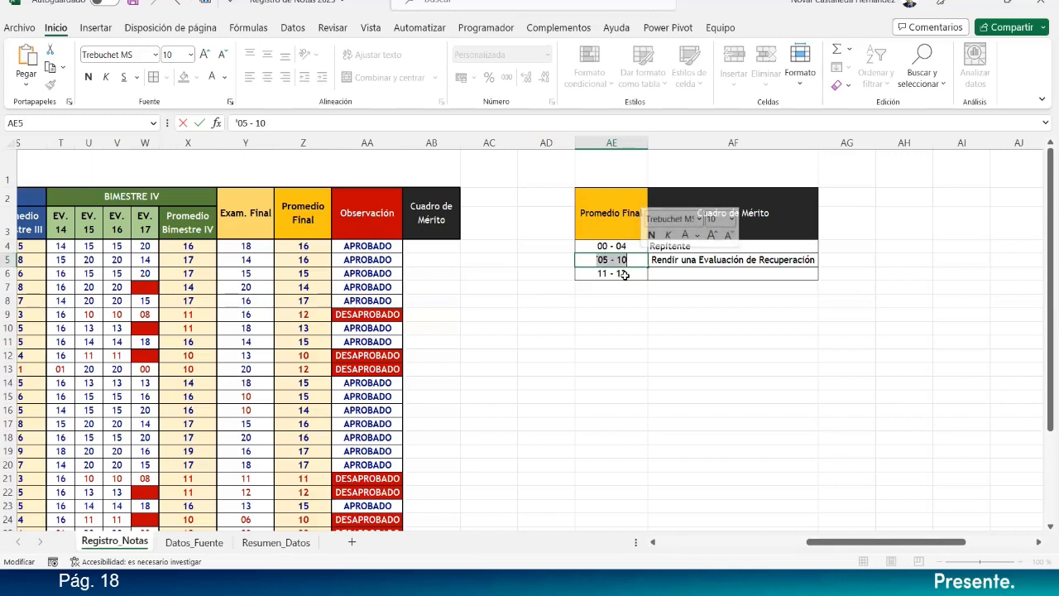
pyautogui.doubleClick(590, 248)
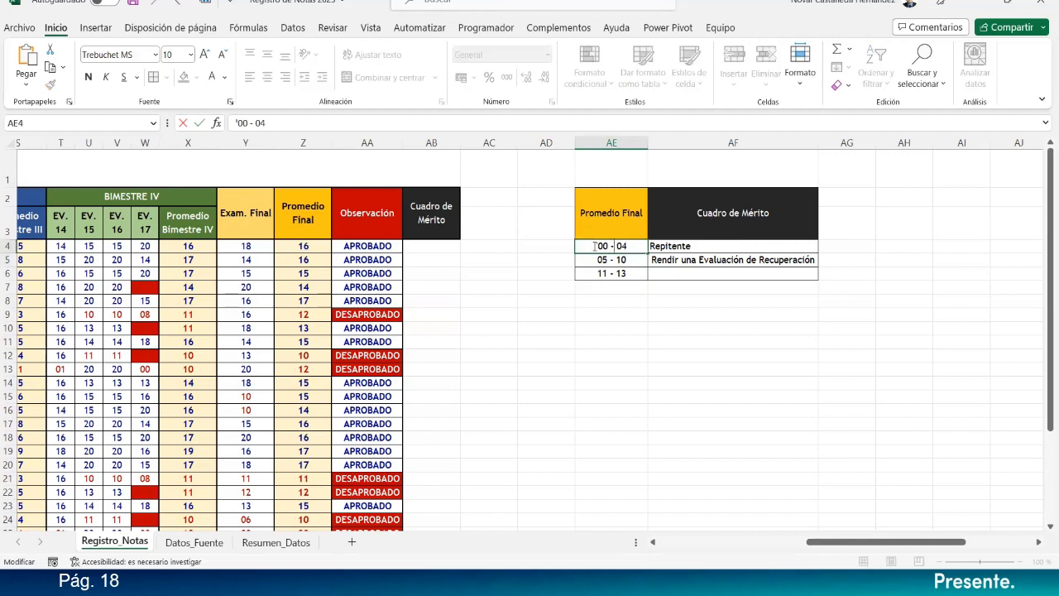
pyautogui.click(631, 313)
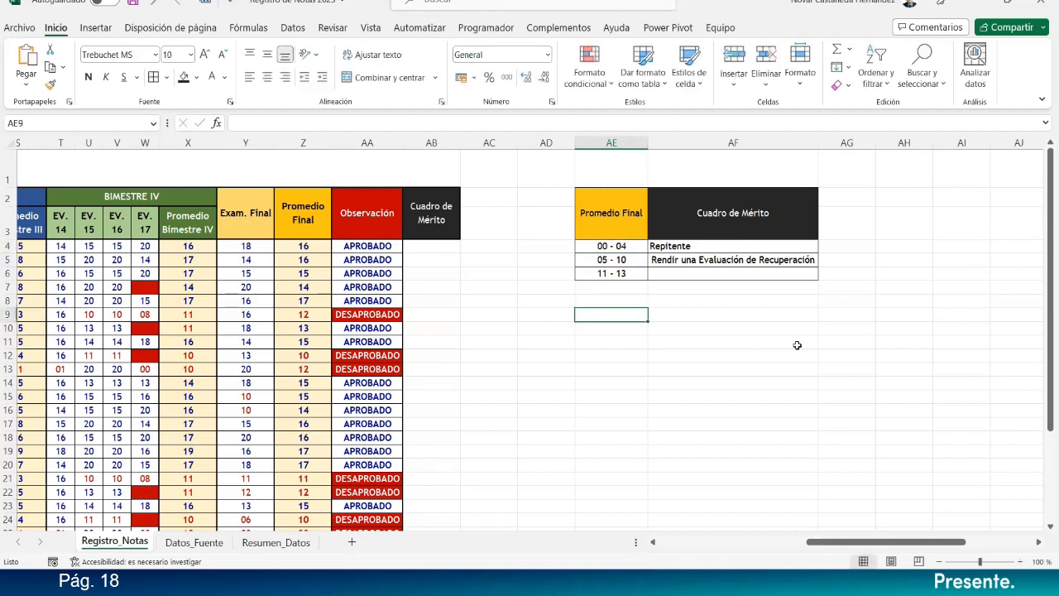
# Step: Align the merit category cells AF4:AF6 to the left and center them vertically
pyautogui.click(1021, 562)
pyautogui.click(1020, 562)
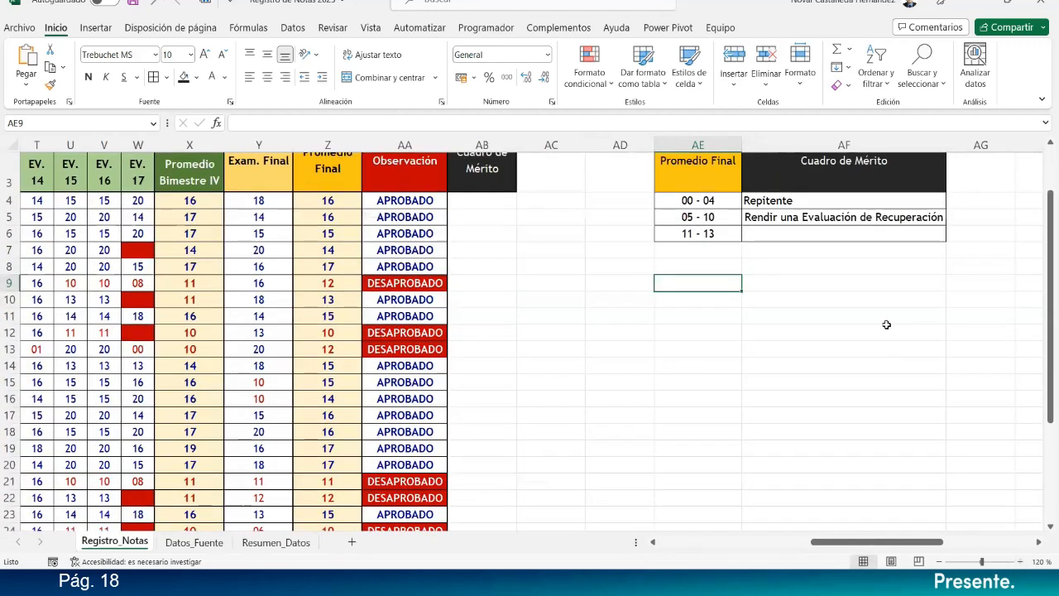
pyautogui.scroll(2, 886, 325)
pyautogui.click(764, 292)
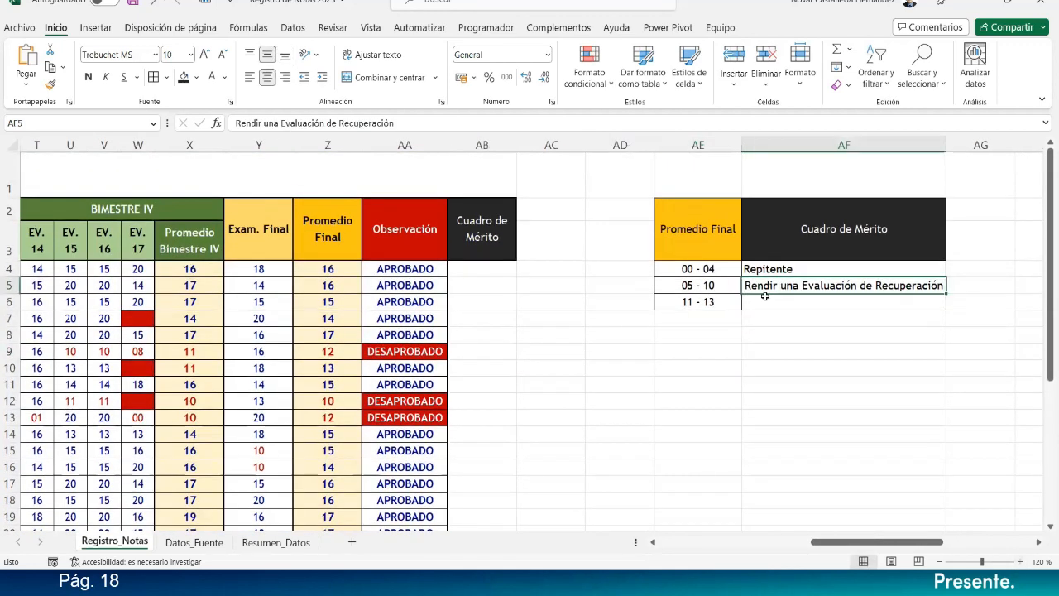
pyautogui.click(233, 123)
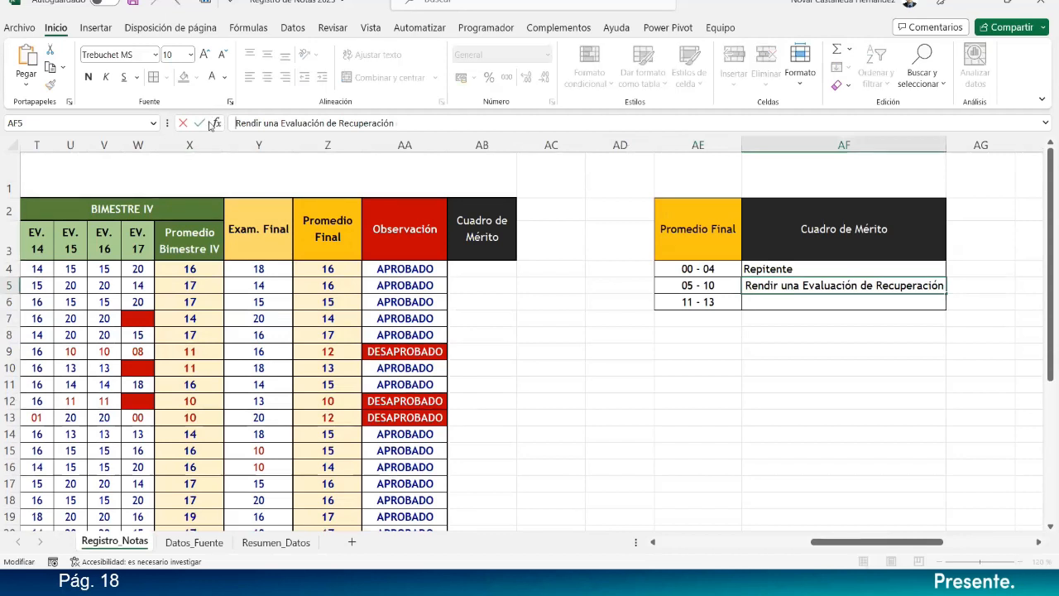
pyautogui.click(813, 338)
pyautogui.moveTo(790, 269); pyautogui.dragTo(794, 303)
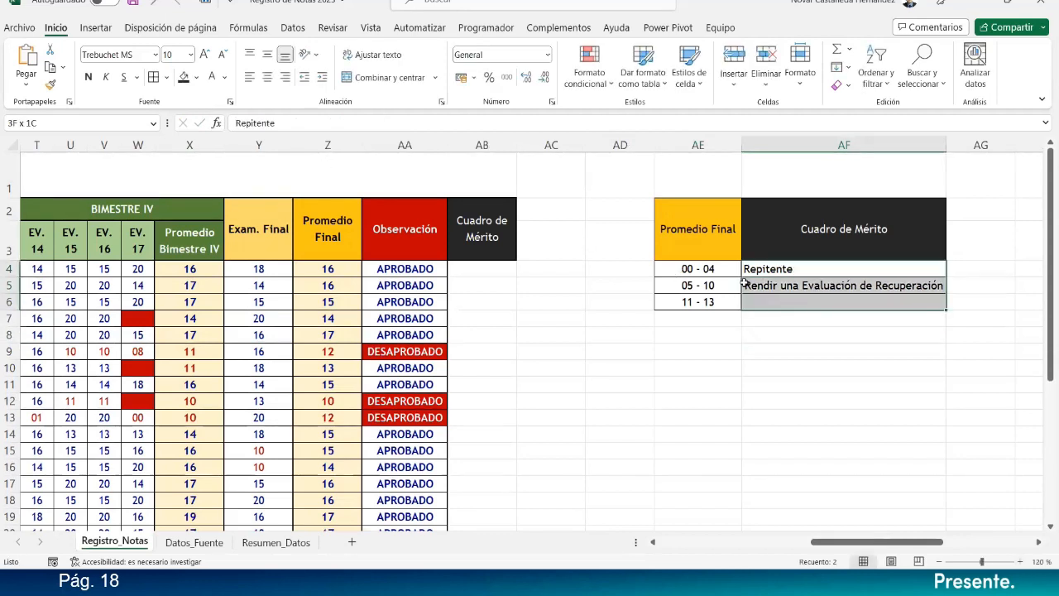
pyautogui.click(249, 77)
pyautogui.click(721, 301)
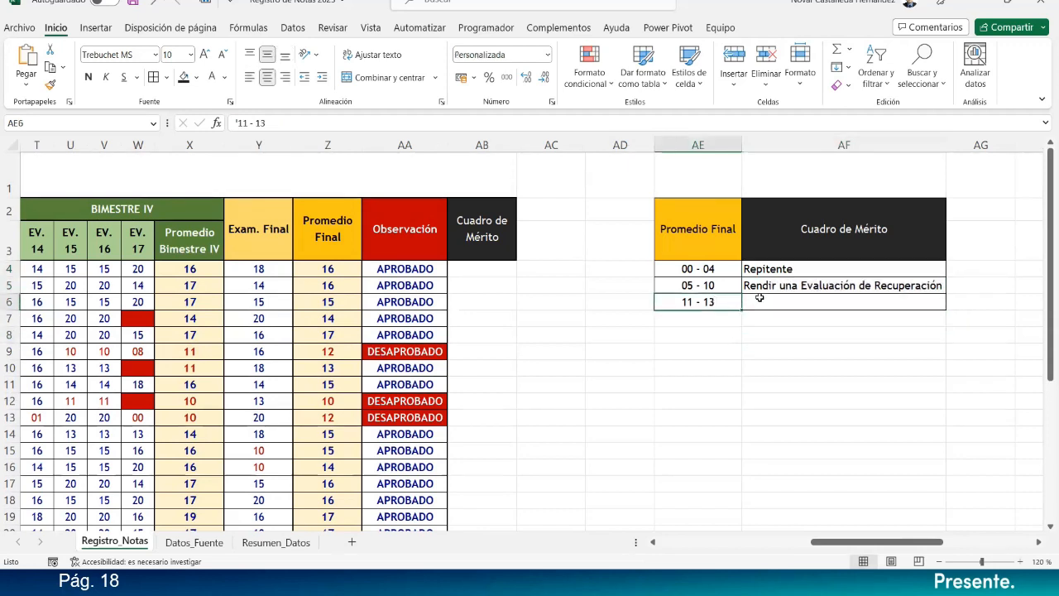
pyautogui.click(776, 277)
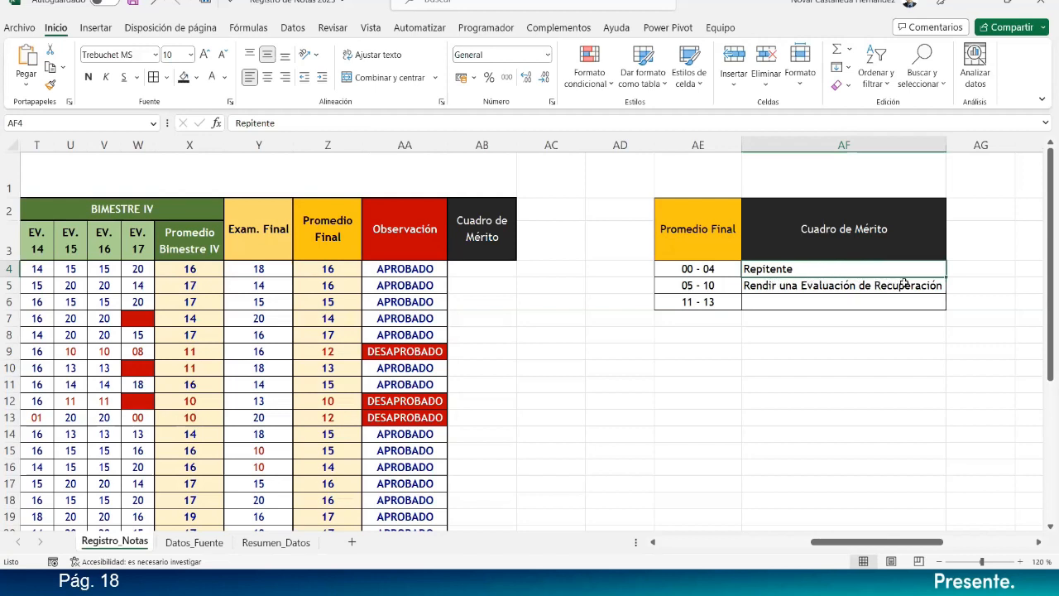
pyautogui.click(934, 288)
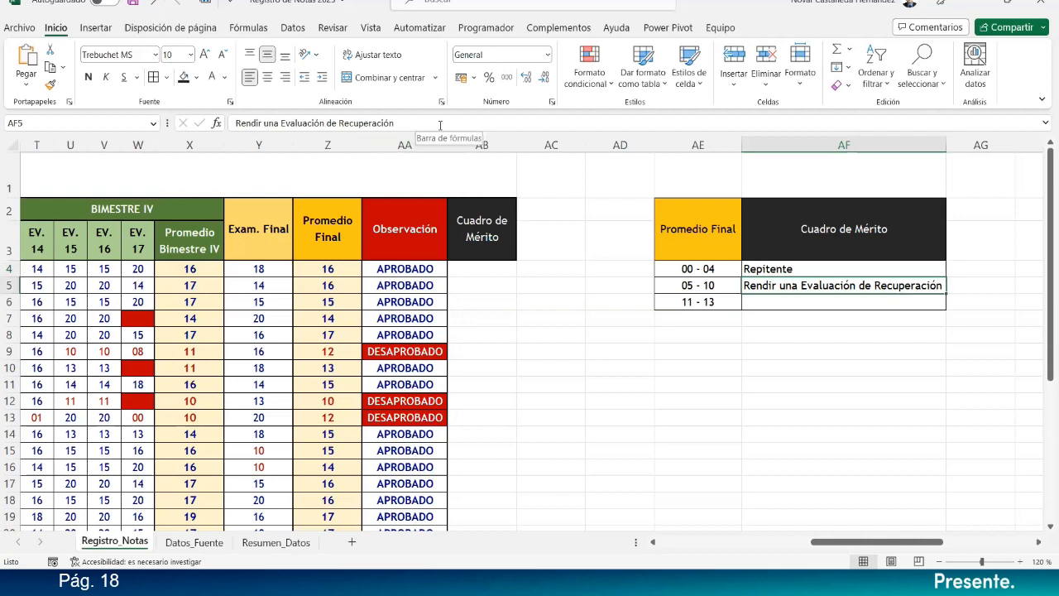
pyautogui.click(717, 303)
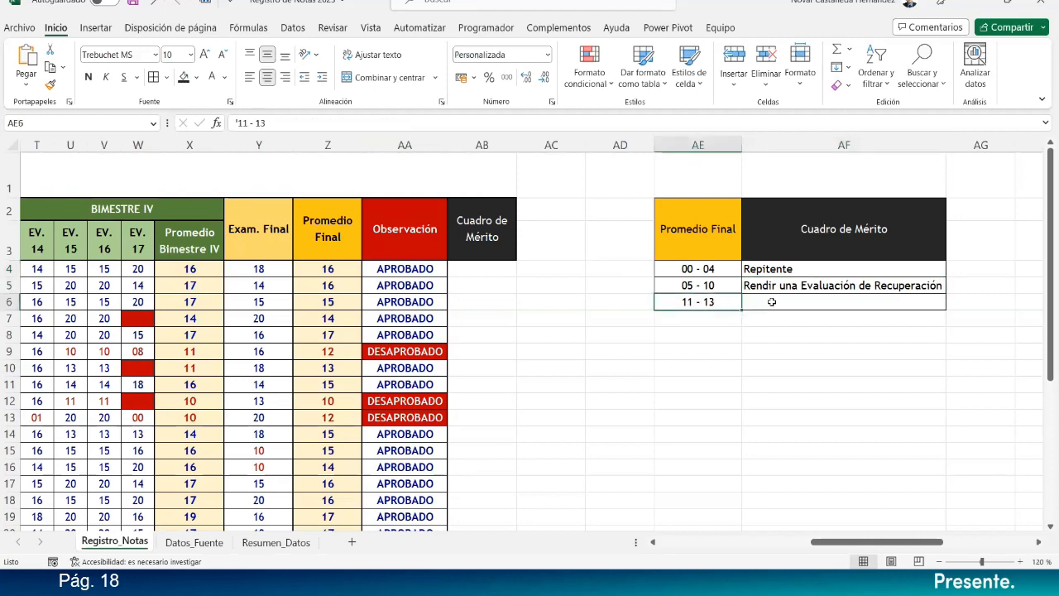
# Step: Widen column AF slightly and fill the text of AF5 down into AF6
pyautogui.click(771, 302)
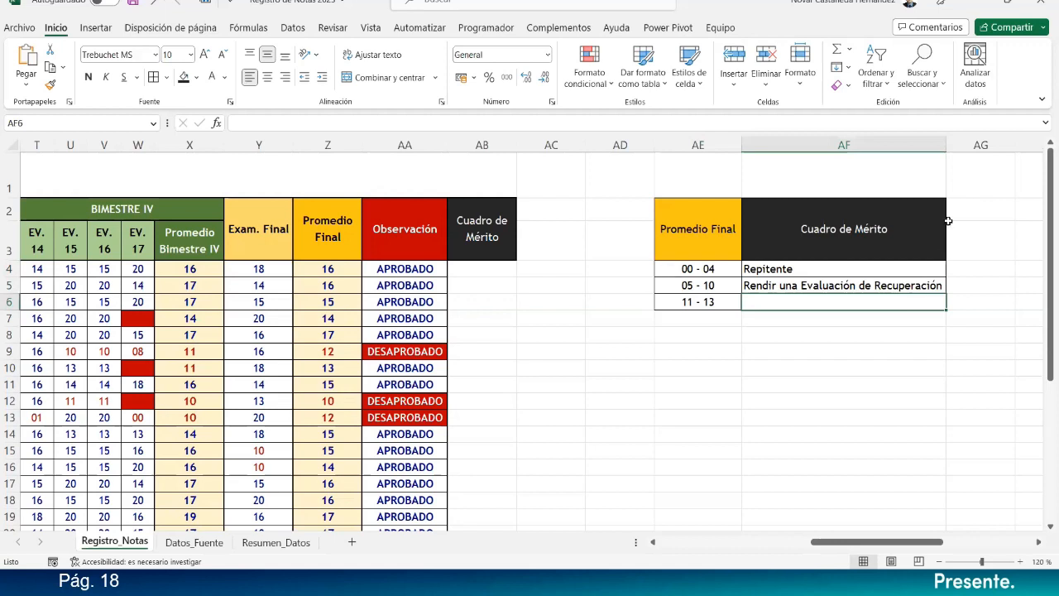
pyautogui.moveTo(965, 148); pyautogui.dragTo(963, 148)
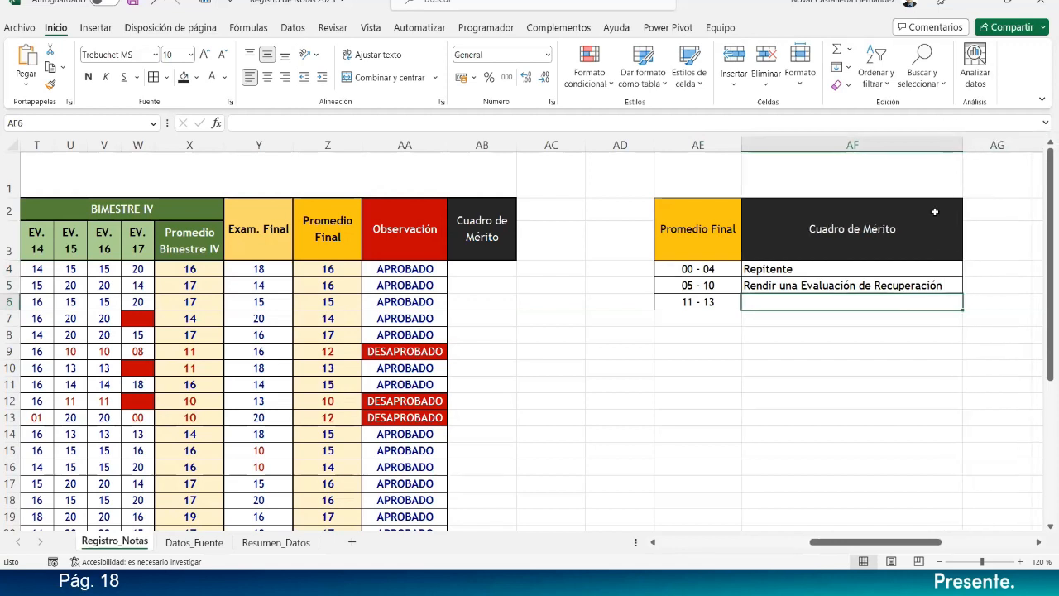
pyautogui.click(778, 286)
pyautogui.moveTo(964, 296); pyautogui.dragTo(964, 307)
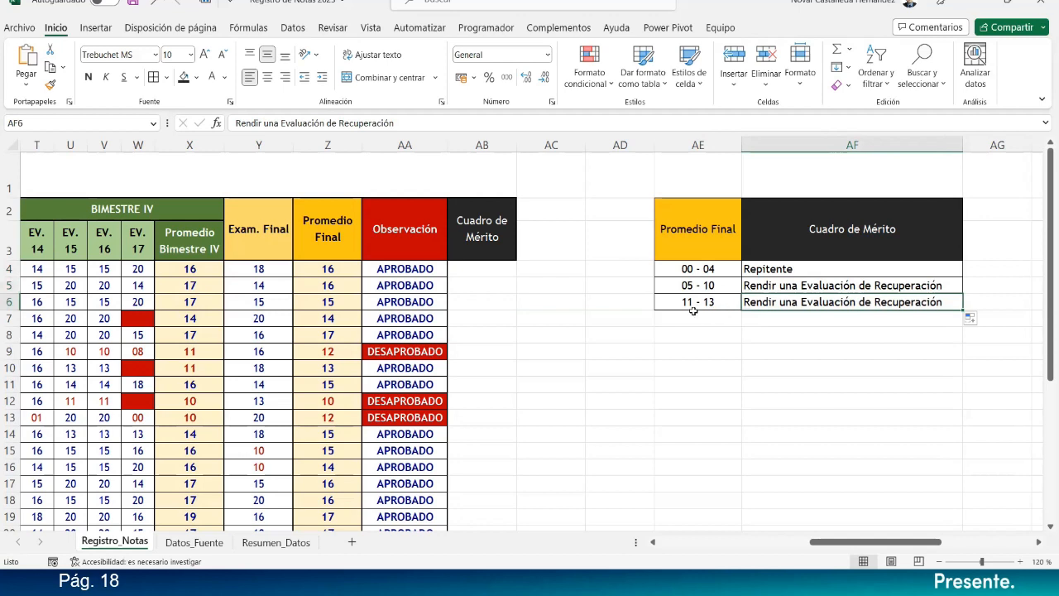
# Step: Extend the AF5 text to "Rendir una Evaluación de Recuperación, con Nota Máxima de 16"
pyautogui.click(811, 285)
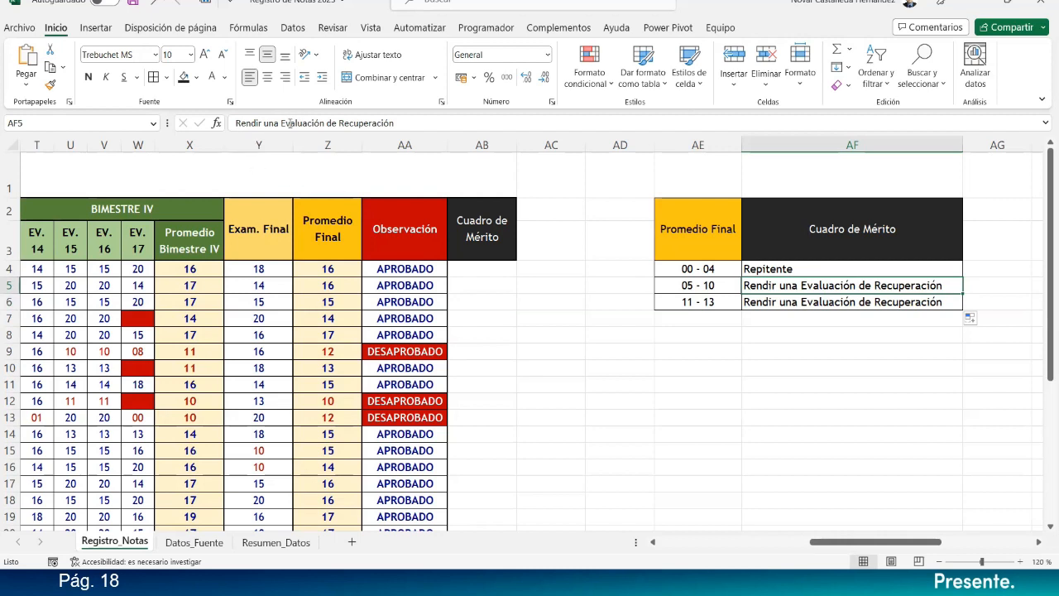
pyautogui.click(404, 122)
pyautogui.write(', con Nota M')
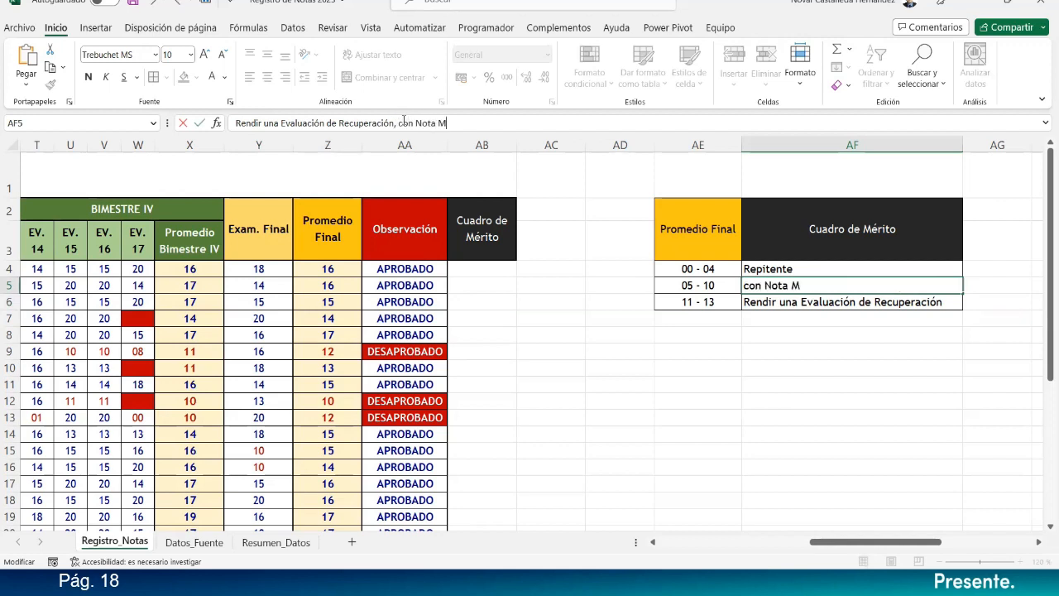
pyautogui.write('´´axima')
pyautogui.press('BackSpace')
pyautogui.press('BackSpace')
pyautogui.press('BackSpace')
pyautogui.press('BackSpace')
pyautogui.press('BackSpace')
pyautogui.press('BackSpace')
pyautogui.press('BackSpace')
pyautogui.write('áxima de 16')
pyautogui.press('Return')
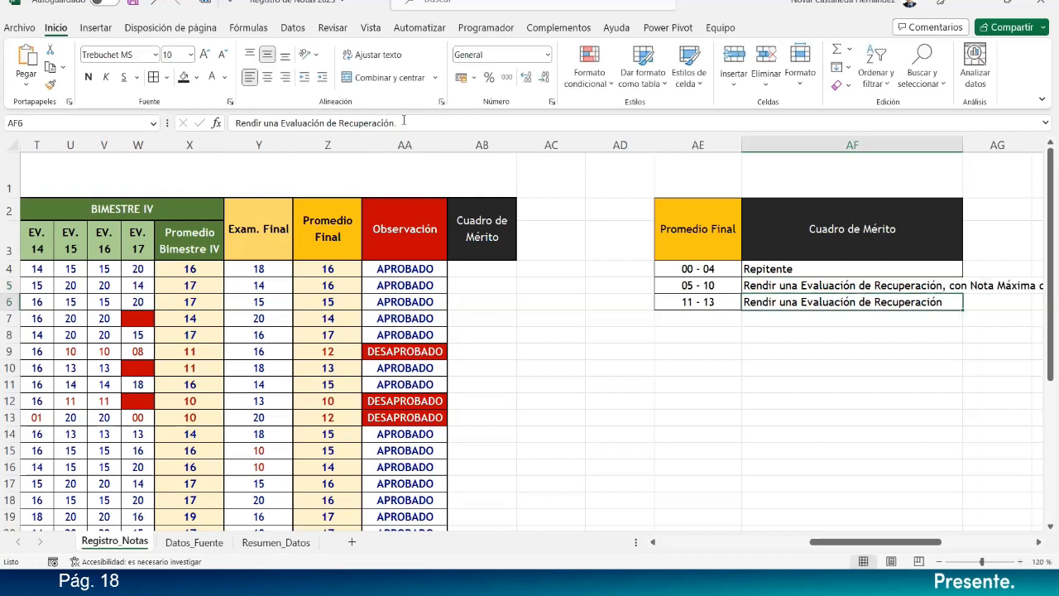
# Step: Widen column AF so its width fits the full text of AF5
pyautogui.click(771, 285)
pyautogui.moveTo(963, 145); pyautogui.dragTo(1041, 145)
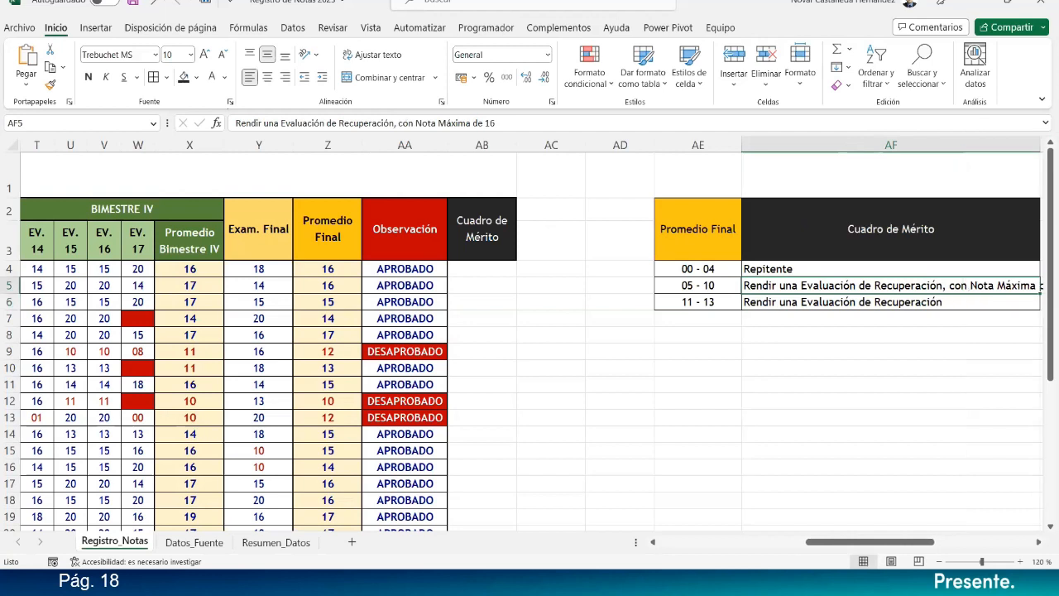
pyautogui.click(938, 562)
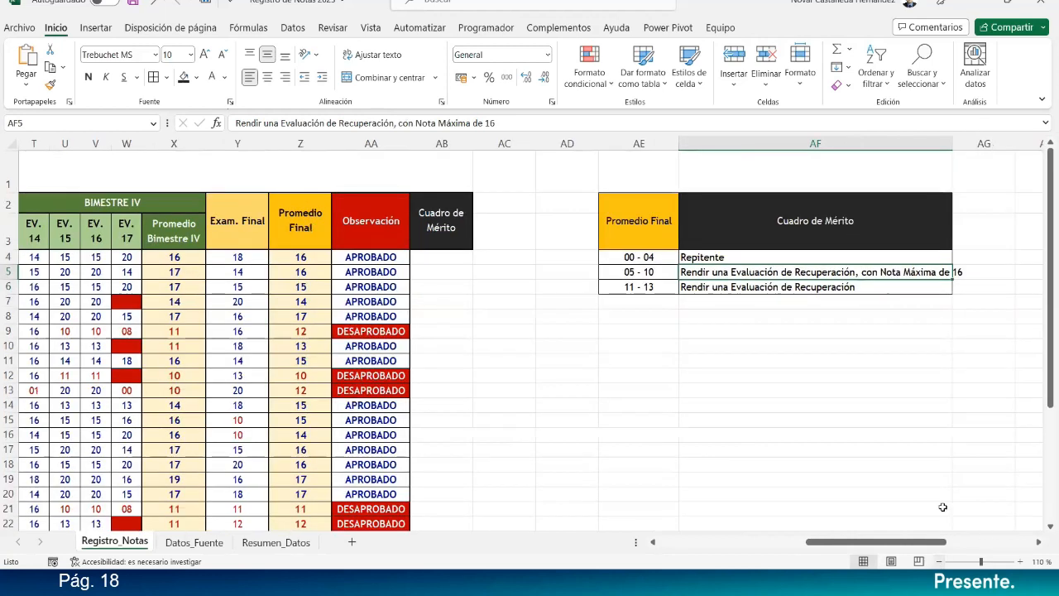
pyautogui.doubleClick(953, 145)
pyautogui.click(953, 324)
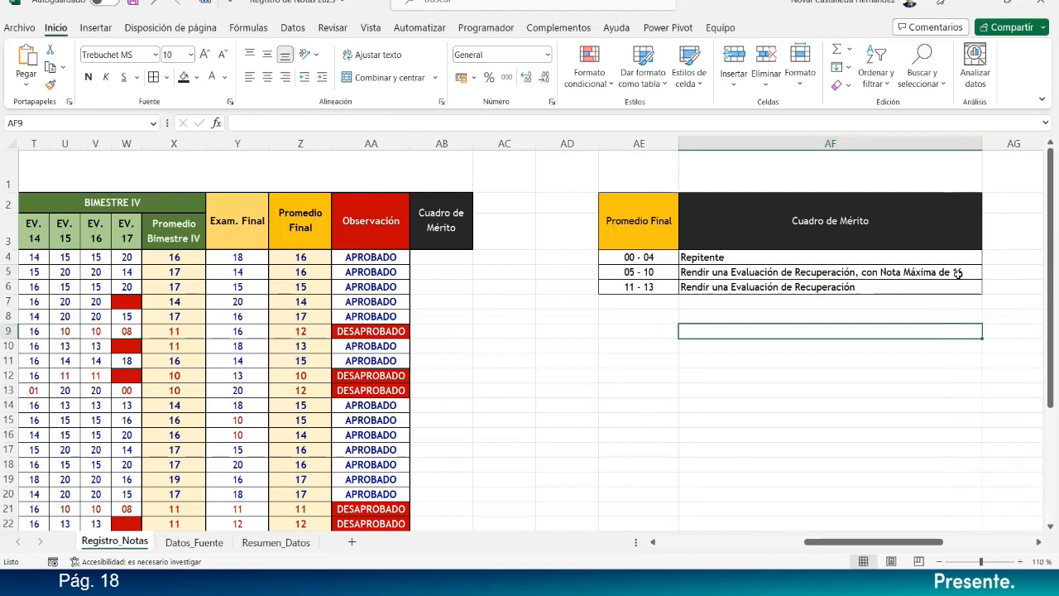
# Step: Extend the AF6 text to "Rendir una Evaluación de Recuperación, con Nota Máxima de 20"
pyautogui.click(957, 273)
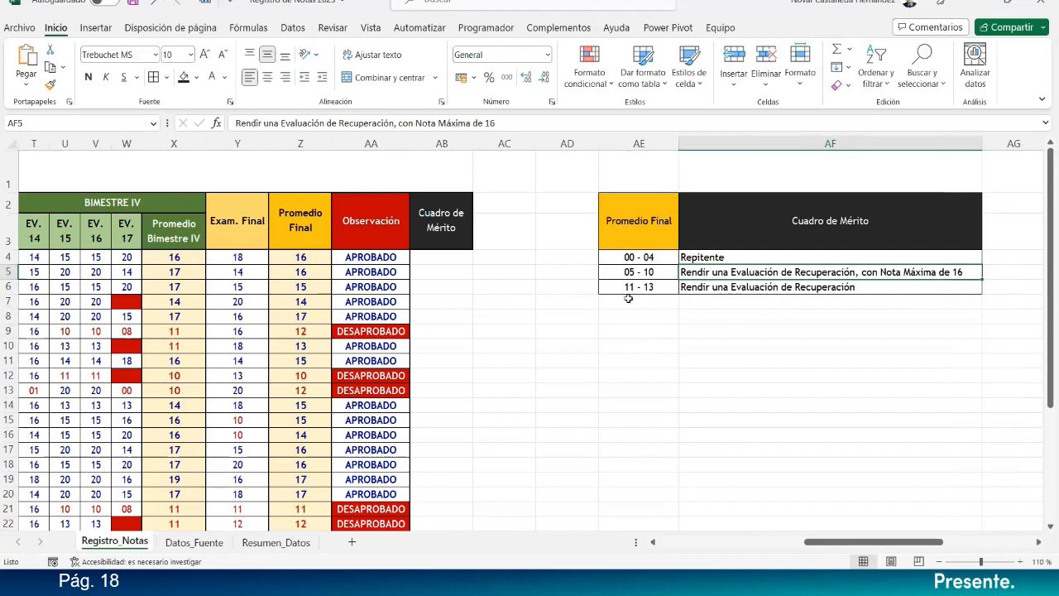
pyautogui.doubleClick(870, 288)
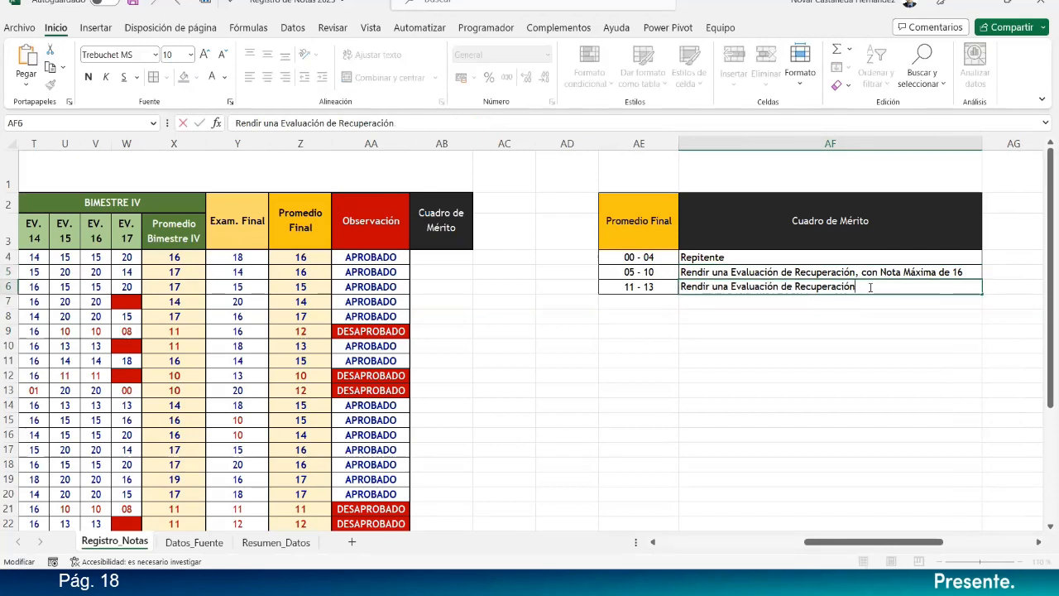
pyautogui.write(', con ')
pyautogui.write('Nota Máxima de ')
pyautogui.write('1')
pyautogui.write('20')
pyautogui.press('Return')
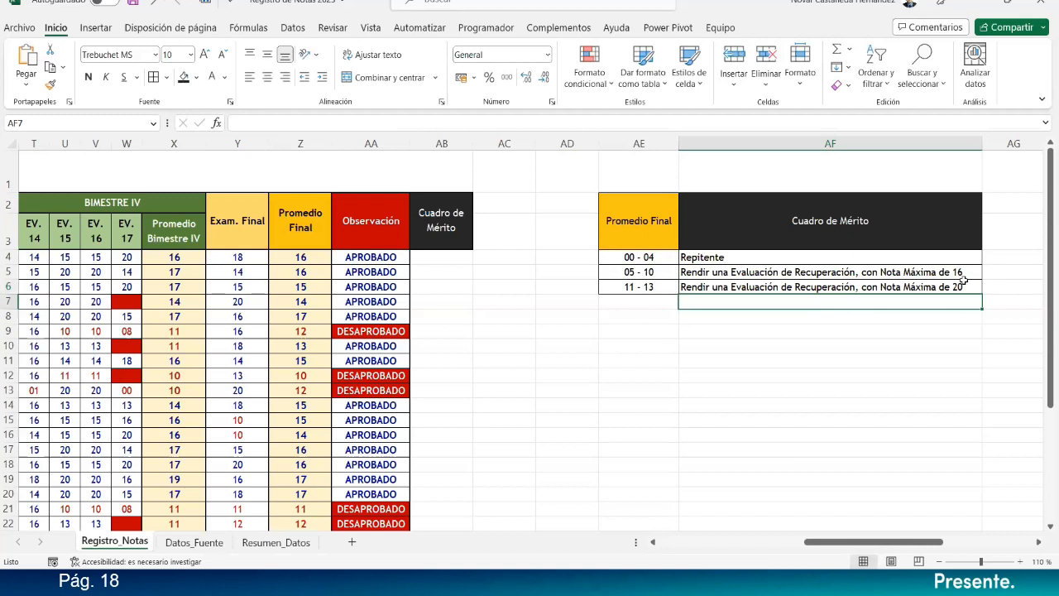
# Step: Enter the range 14 - 16 as text in AE7 and center it horizontally and vertically
pyautogui.click(666, 333)
pyautogui.click(658, 301)
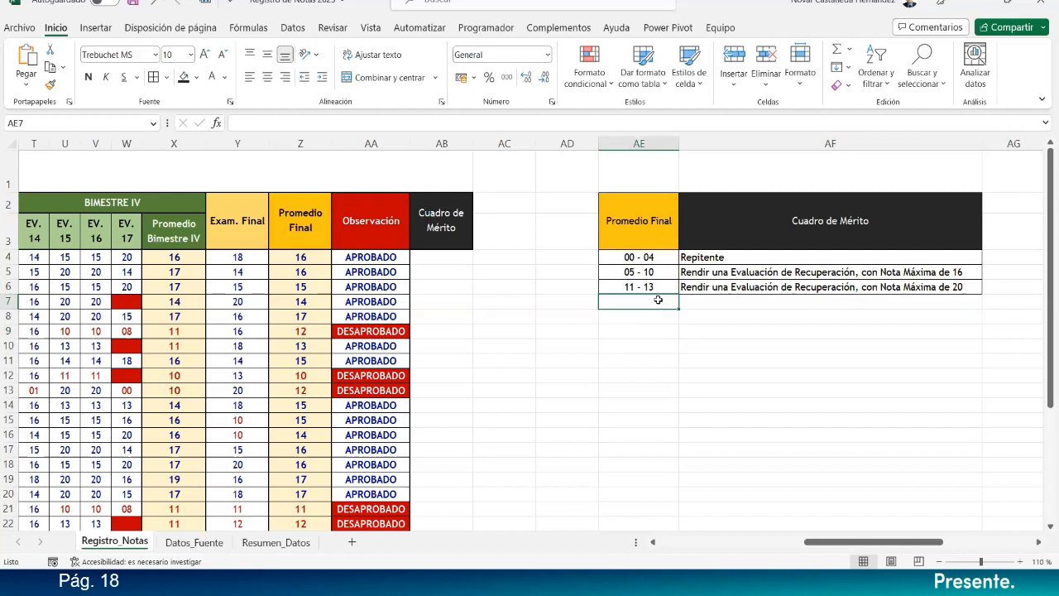
pyautogui.write("'")
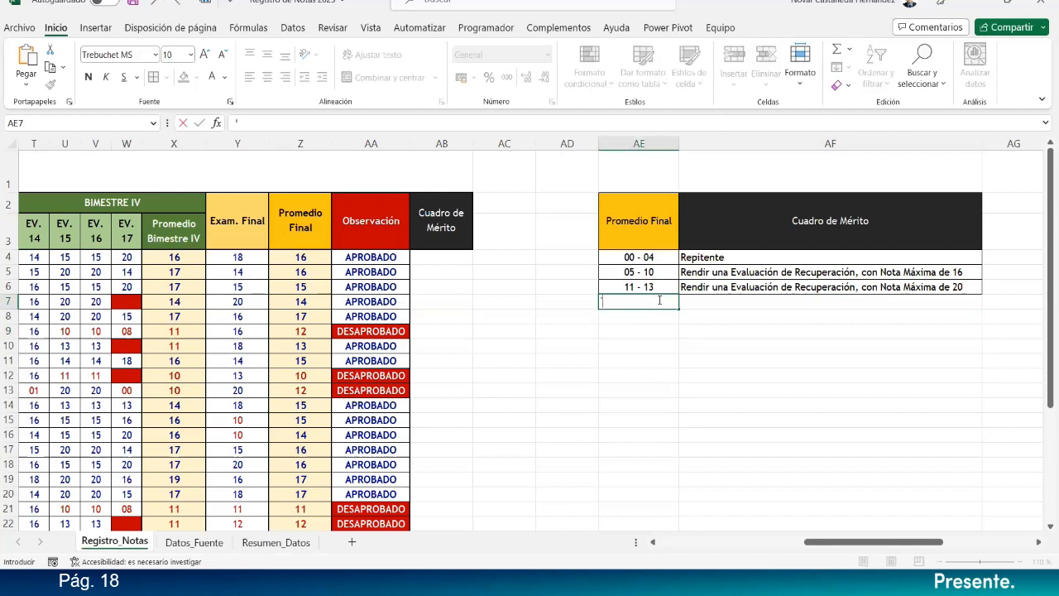
pyautogui.write('14 - 16')
pyautogui.press('Return')
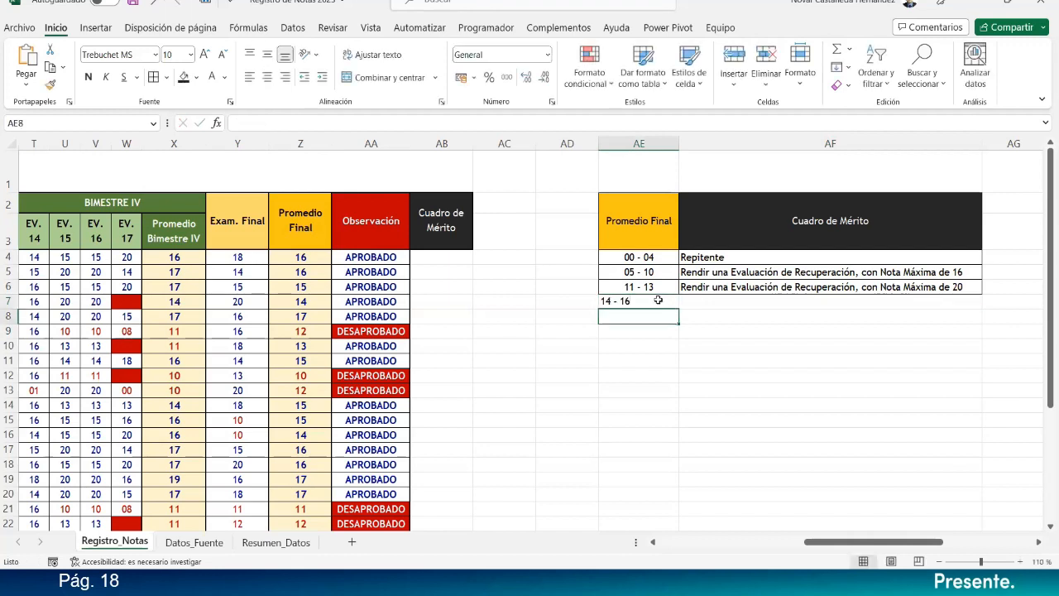
pyautogui.click(658, 301)
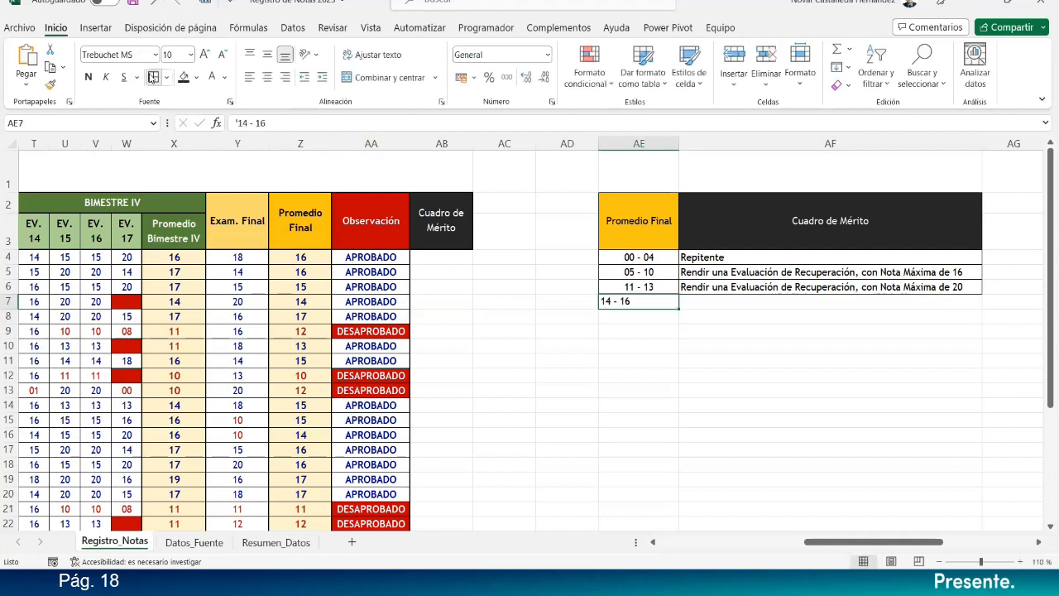
pyautogui.click(267, 55)
pyautogui.click(267, 77)
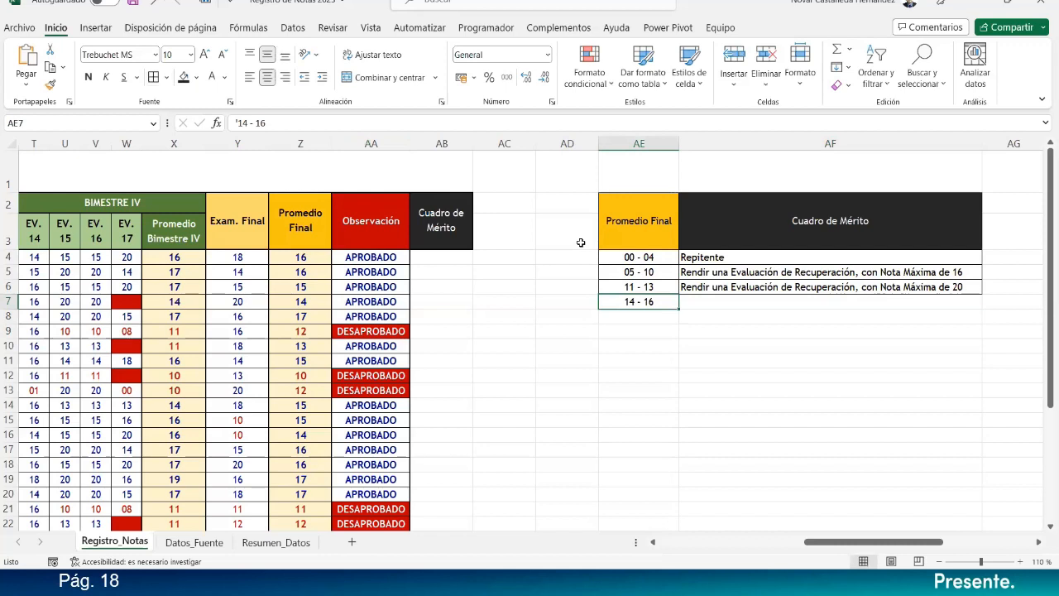
# Step: Enter "Obtener una Constancia de Participación en el Curso" in AF7 as the category for 14 - 16
pyautogui.click(697, 300)
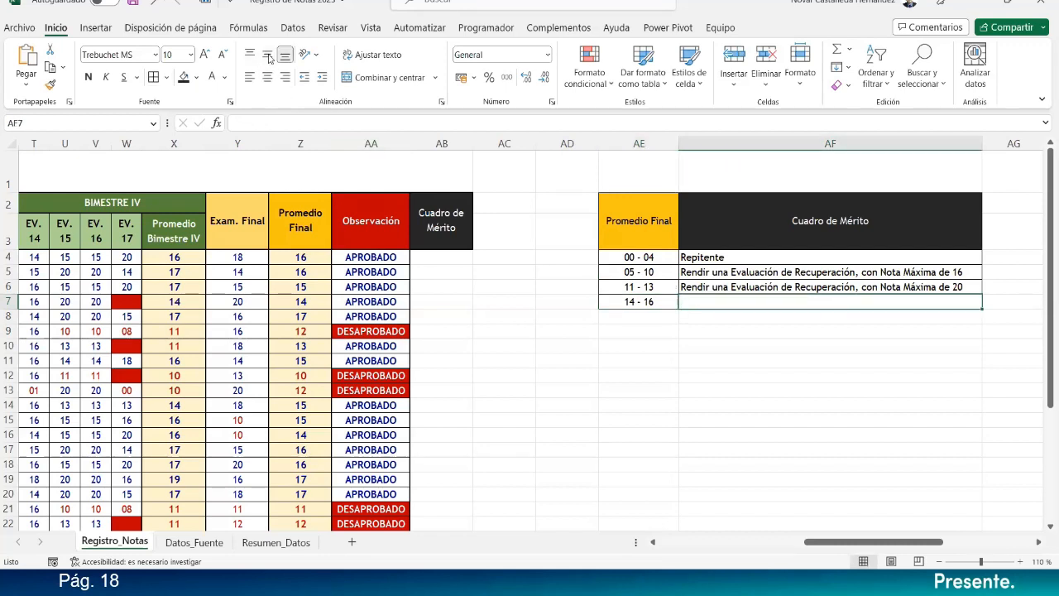
pyautogui.doubleClick(703, 304)
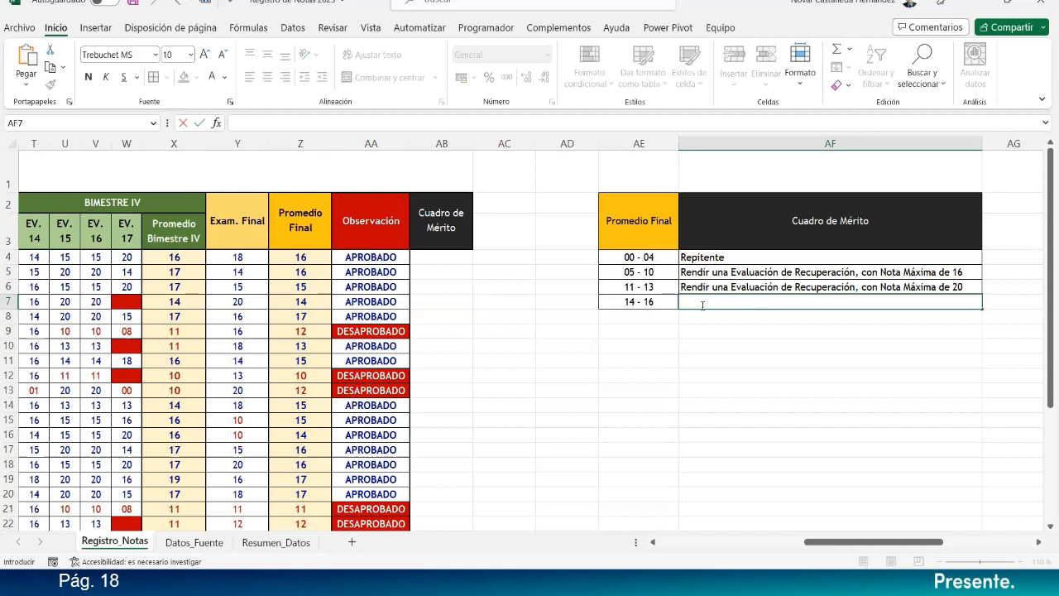
pyautogui.write('Obtener una Constan')
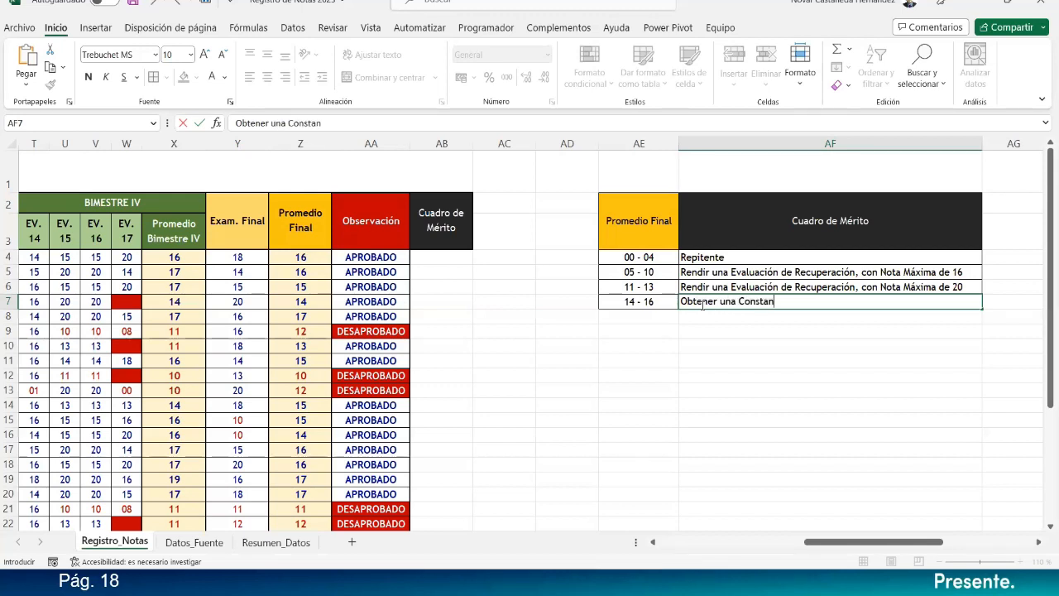
pyautogui.write('cia de Particip')
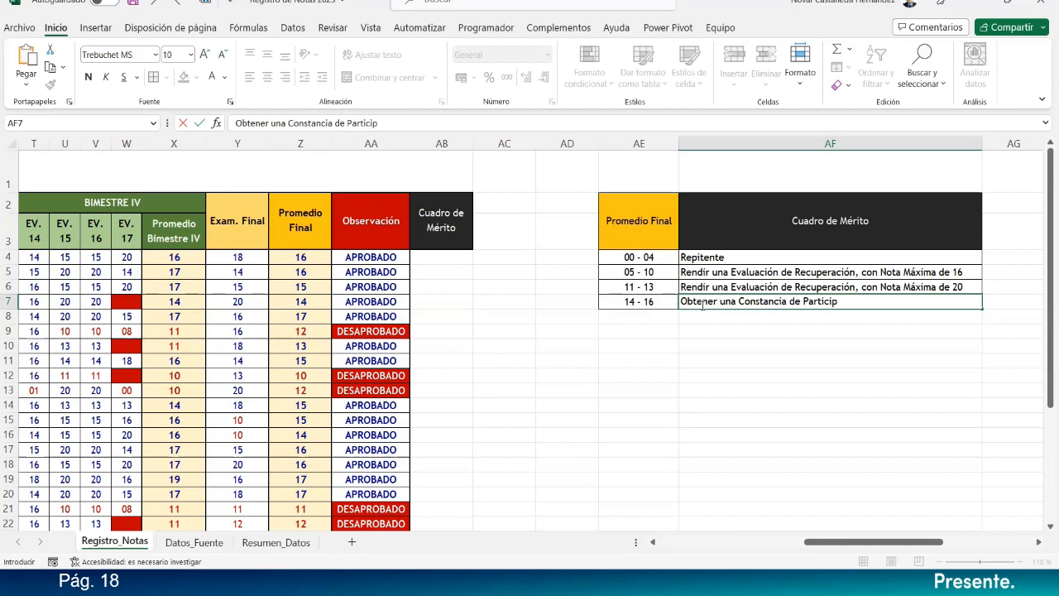
pyautogui.write('ación en el Curso')
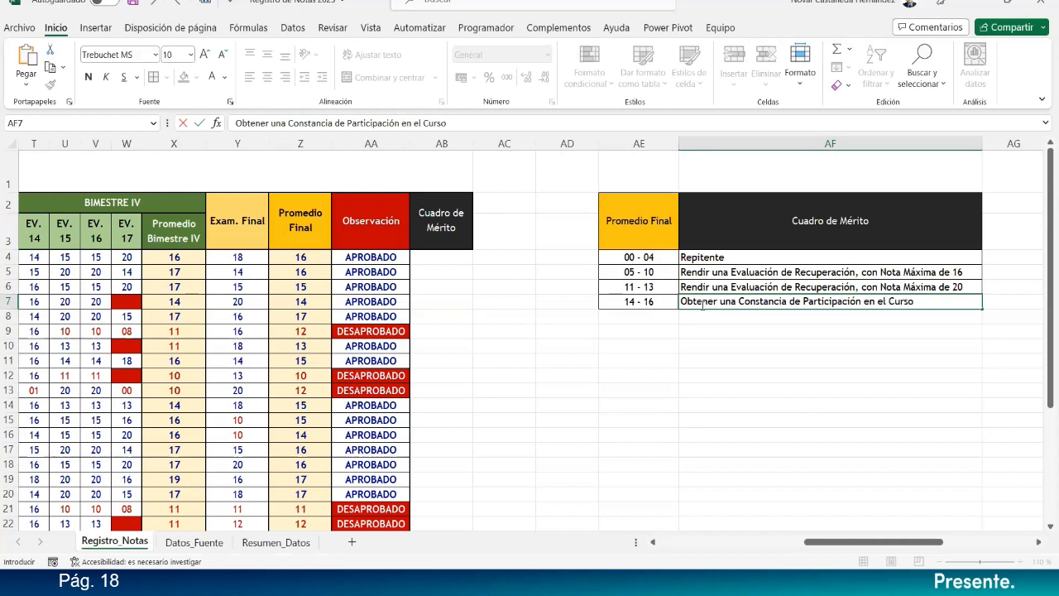
pyautogui.press('Return')
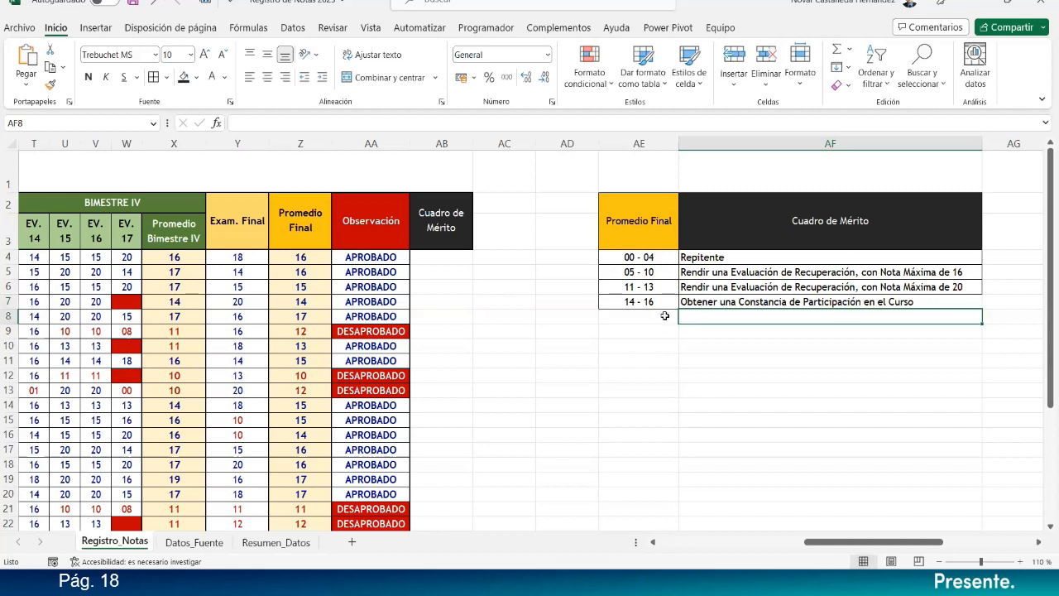
# Step: Enter the range 17 - 18 as text in AE8 and center it horizontally and vertically
pyautogui.click(664, 316)
pyautogui.write("'17")
pyautogui.write(' - 18')
pyautogui.press('Return')
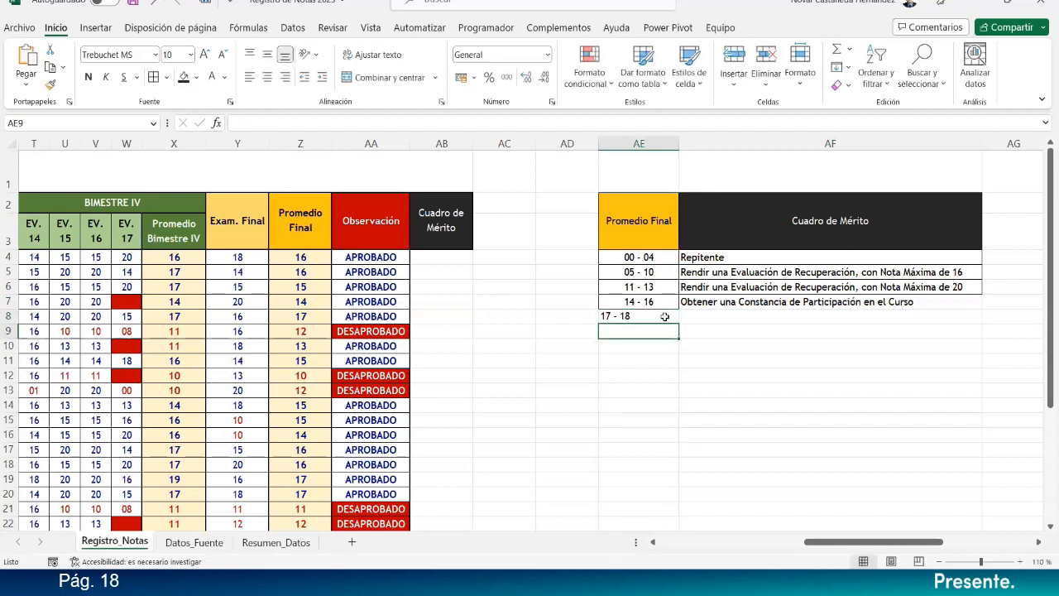
pyautogui.click(664, 317)
pyautogui.click(267, 77)
pyautogui.click(267, 54)
# Step: Apply all borders to cells AE7:AF8 of the reference table
pyautogui.click(695, 322)
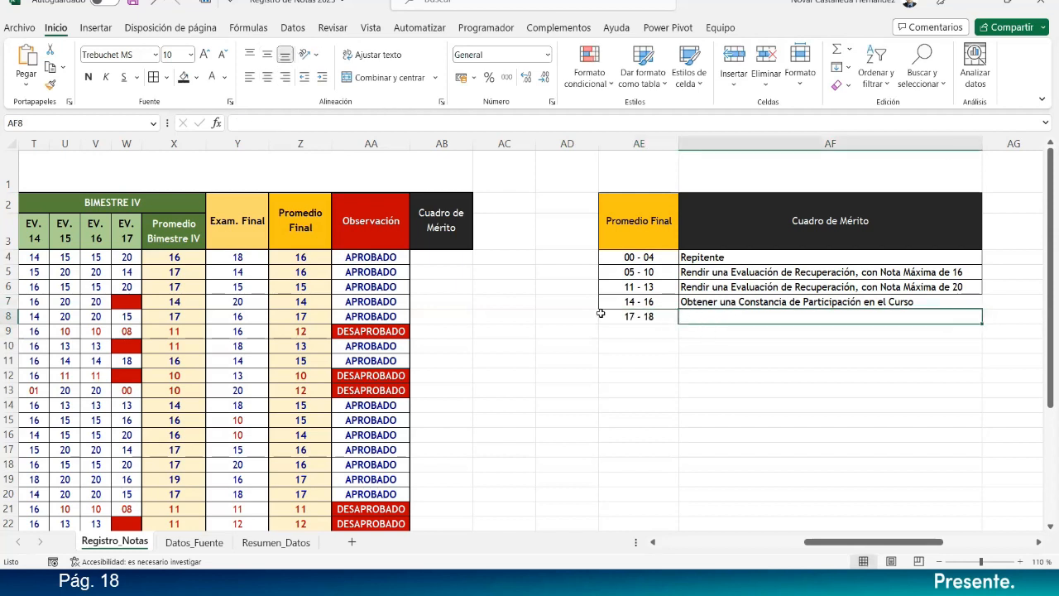
pyautogui.moveTo(639, 301); pyautogui.dragTo(725, 319)
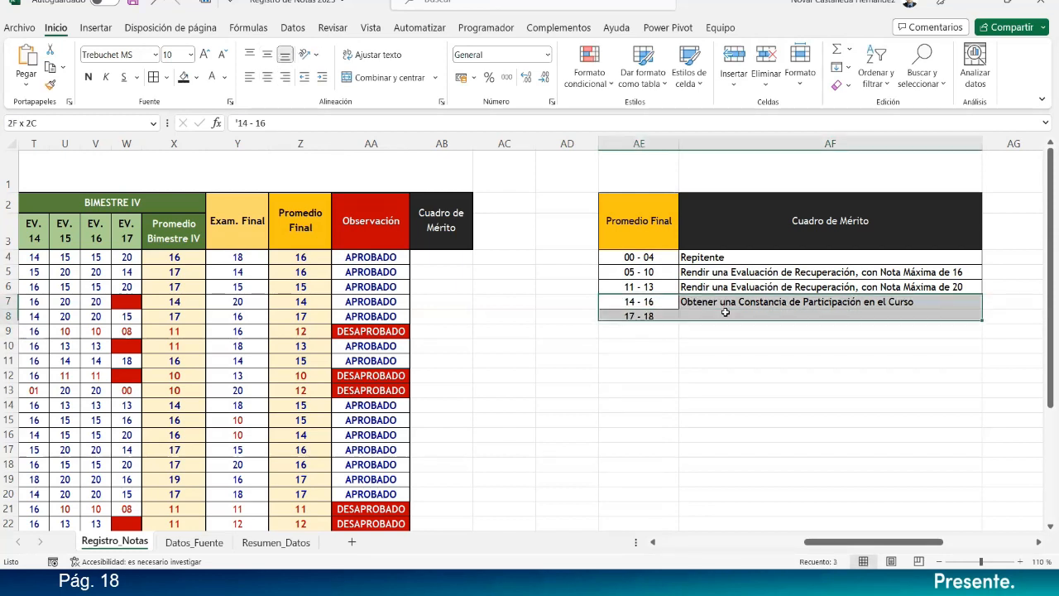
pyautogui.click(160, 77)
# Step: Enter "Otorgar Diploma del Curso + Constancia de Participación" in AF8 as the category for 17 - 18
pyautogui.click(708, 316)
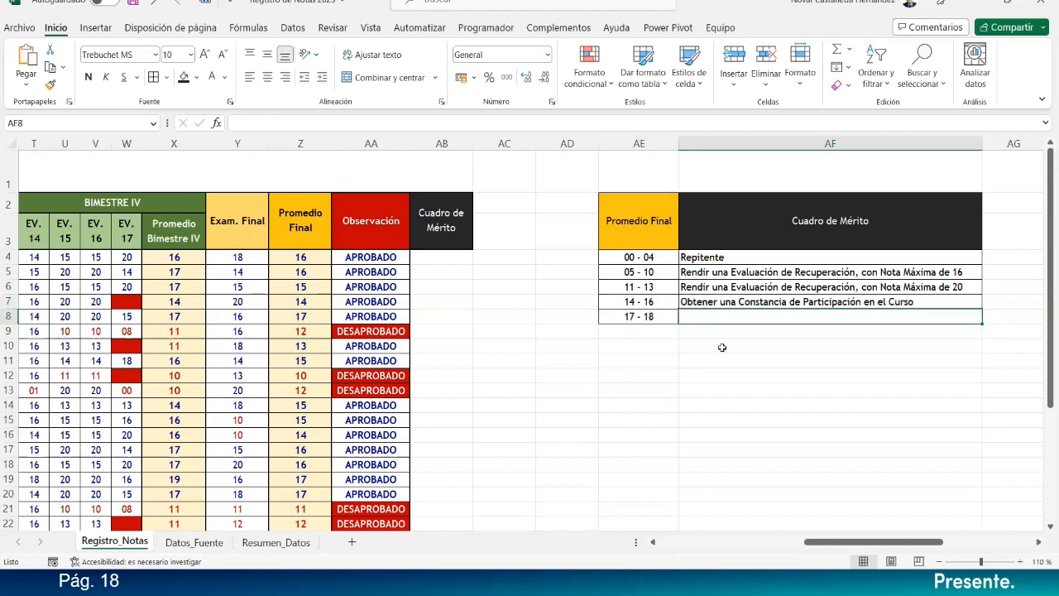
pyautogui.write('Otor')
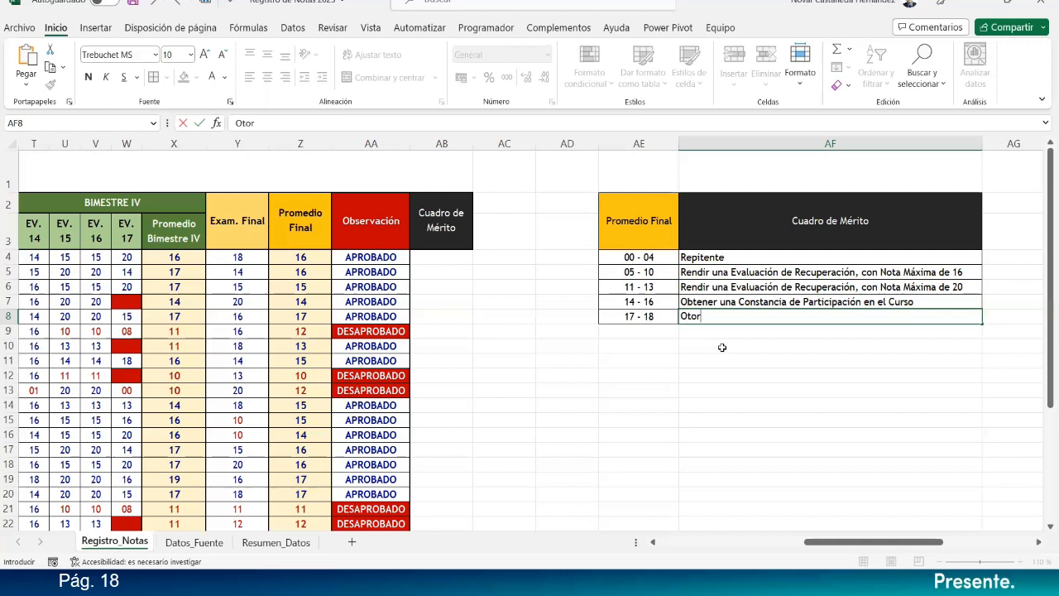
pyautogui.write('gar Diploma deL')
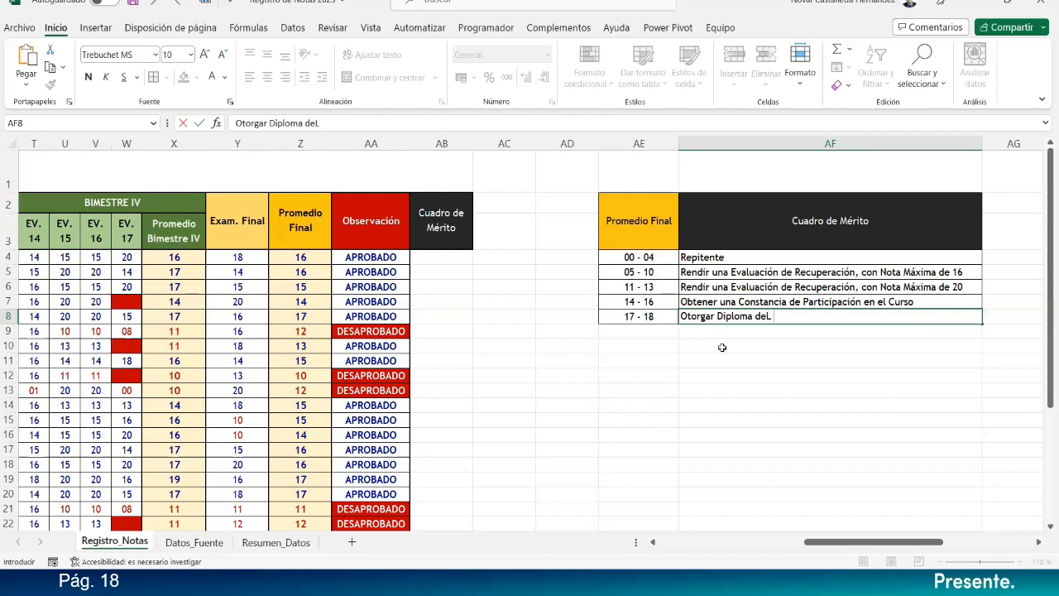
pyautogui.press('BackSpace')
pyautogui.write('l Curso')
pyautogui.write('+ Constancia d')
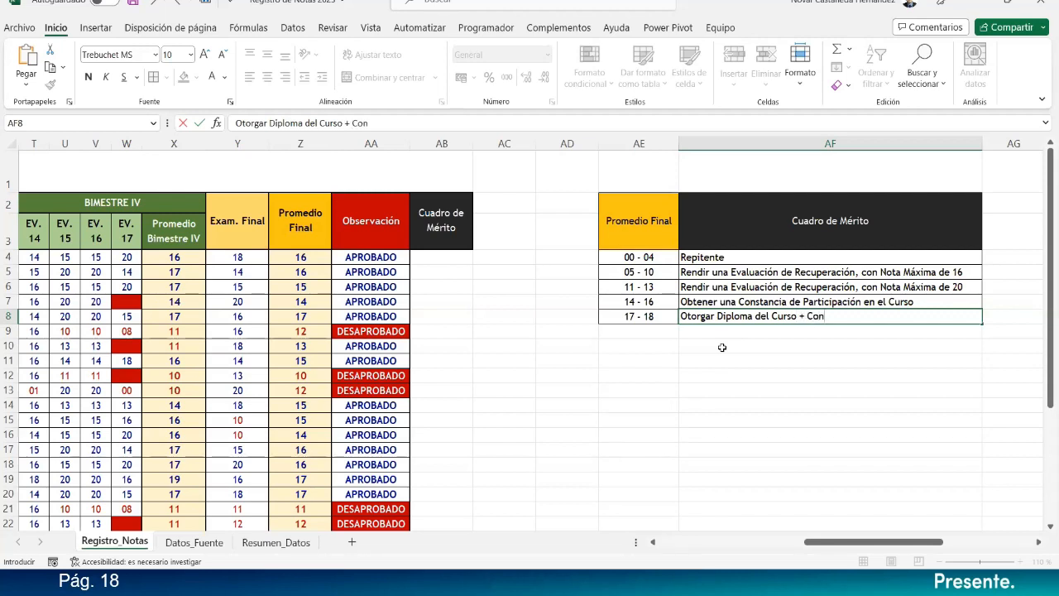
pyautogui.write('e Participa')
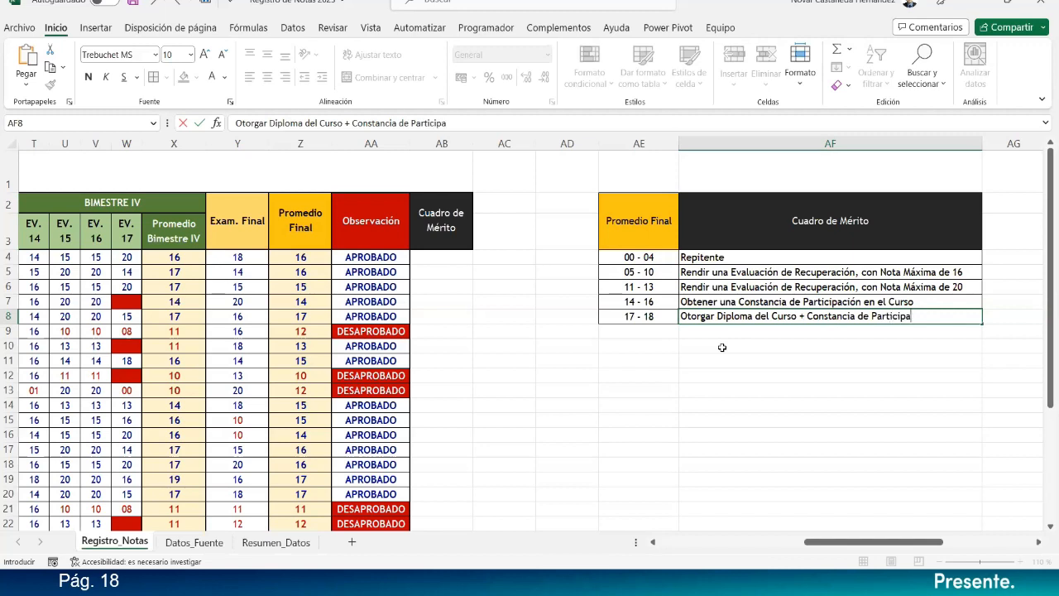
pyautogui.write('ción')
pyautogui.press('Return')
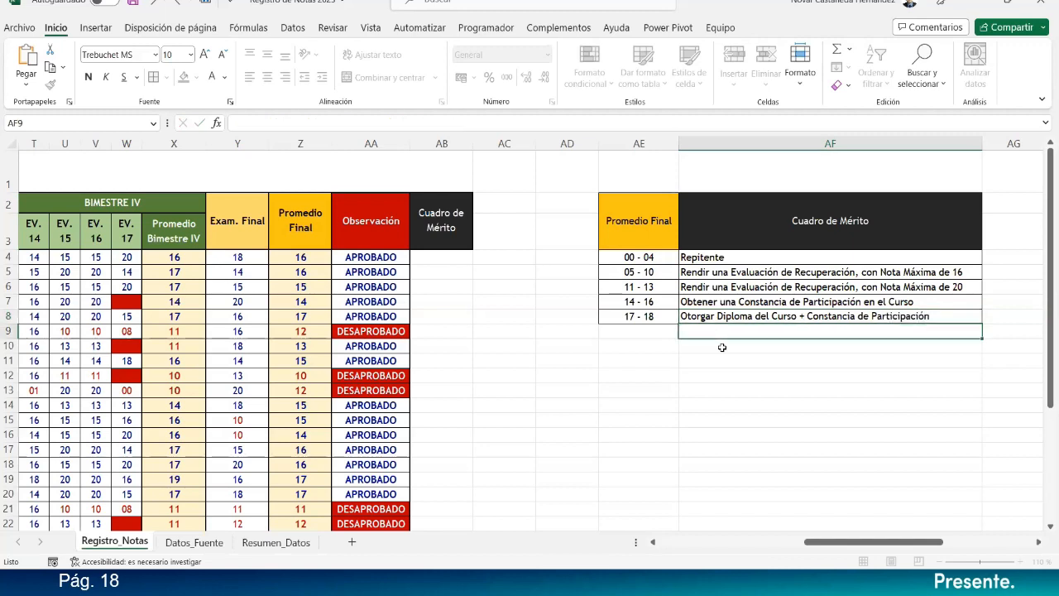
# Step: Enter 19 in AE9, centered horizontally and vertically, and apply all borders to AE9:AF9
pyautogui.click(632, 327)
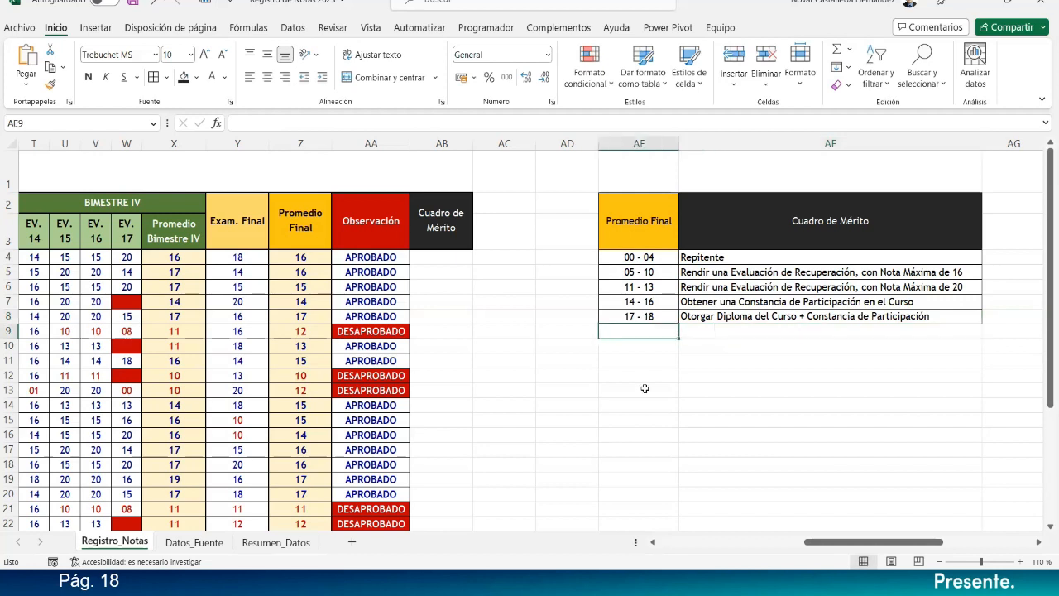
pyautogui.write('19')
pyautogui.press('Return')
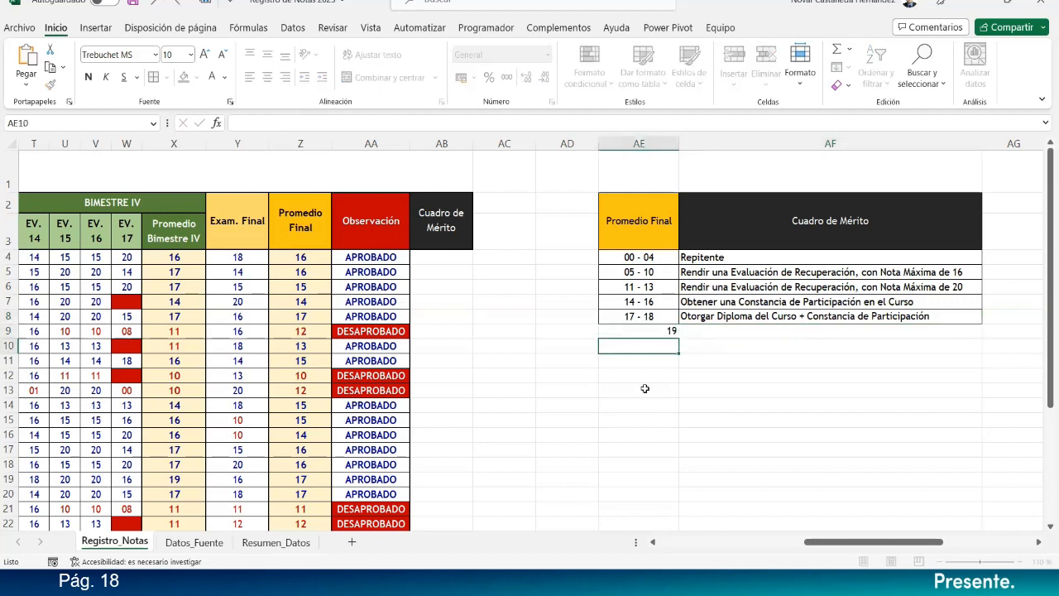
pyautogui.click(666, 332)
pyautogui.click(266, 77)
pyautogui.click(266, 54)
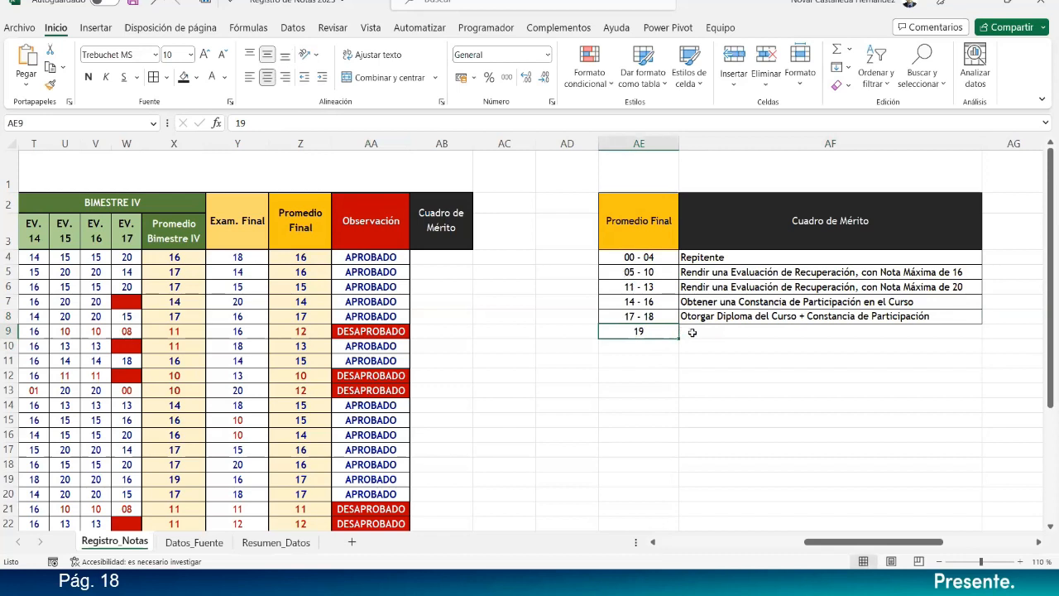
pyautogui.moveTo(689, 332); pyautogui.dragTo(639, 331)
pyautogui.press('Return')
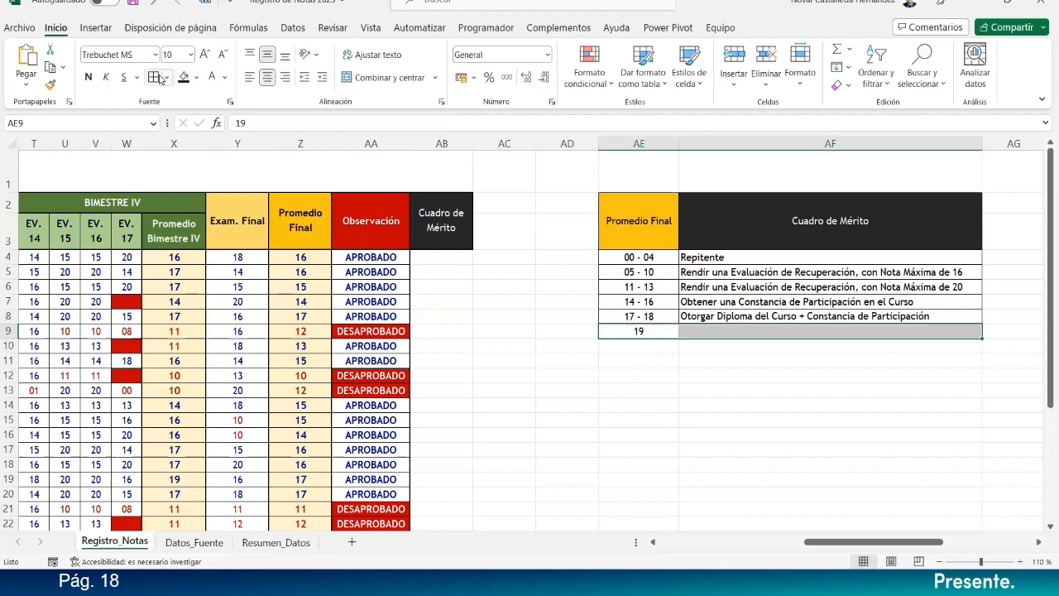
# Step: Enter "Otorgar una 1/2 Beca para Capacitación sobre 1 Curso o Materia de Elección" in AF9 as the category for 19
pyautogui.click(727, 332)
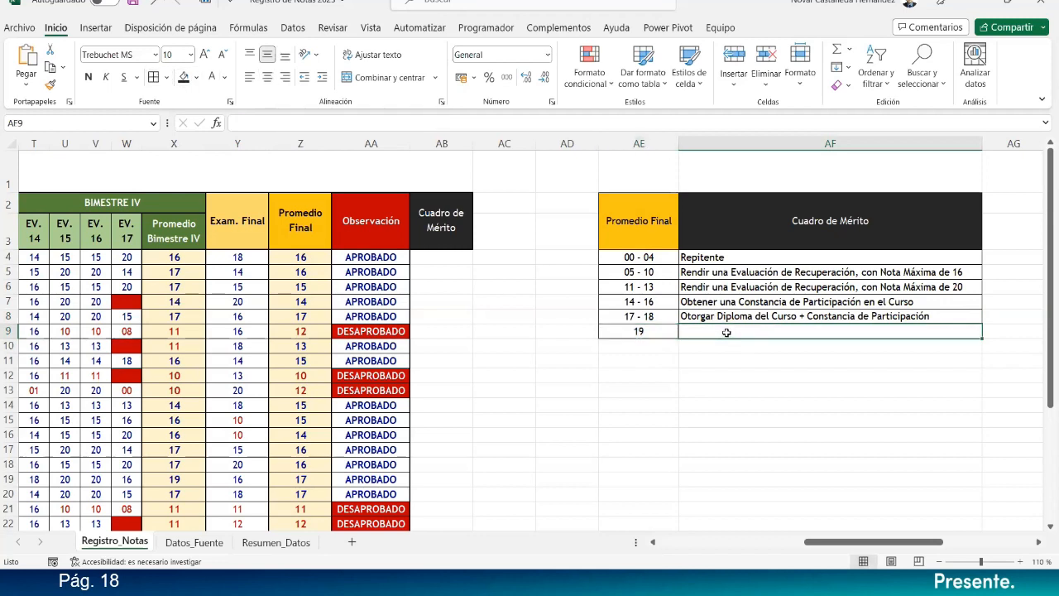
pyautogui.write('O')
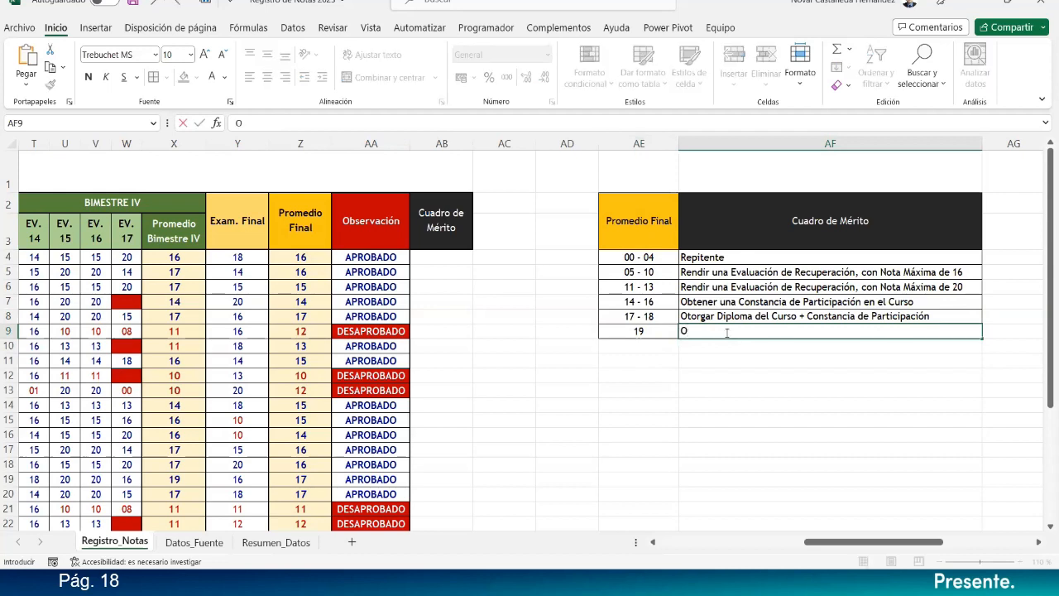
pyautogui.write('tor')
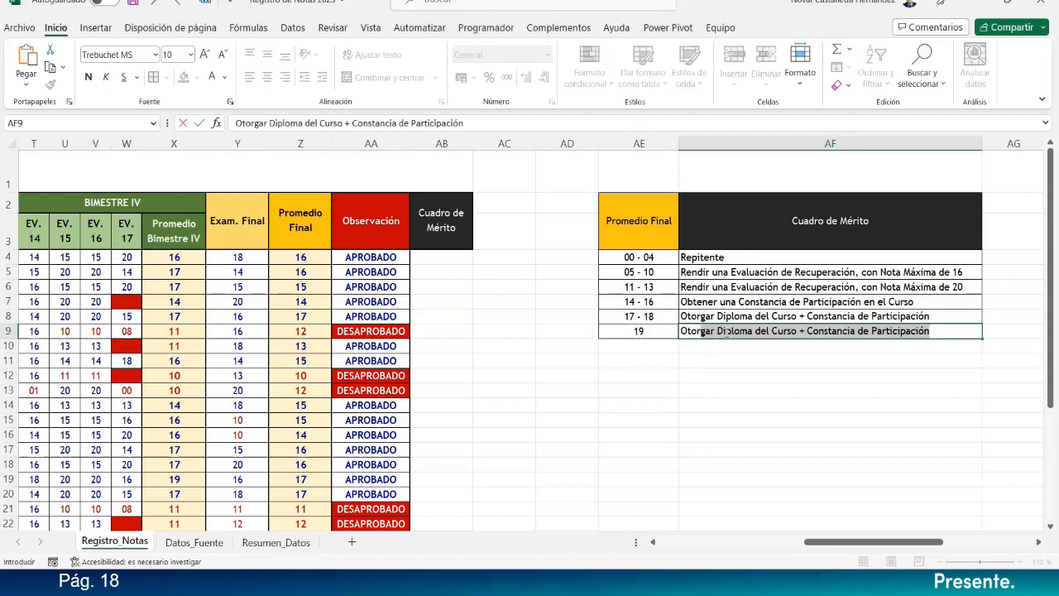
pyautogui.write('gar u')
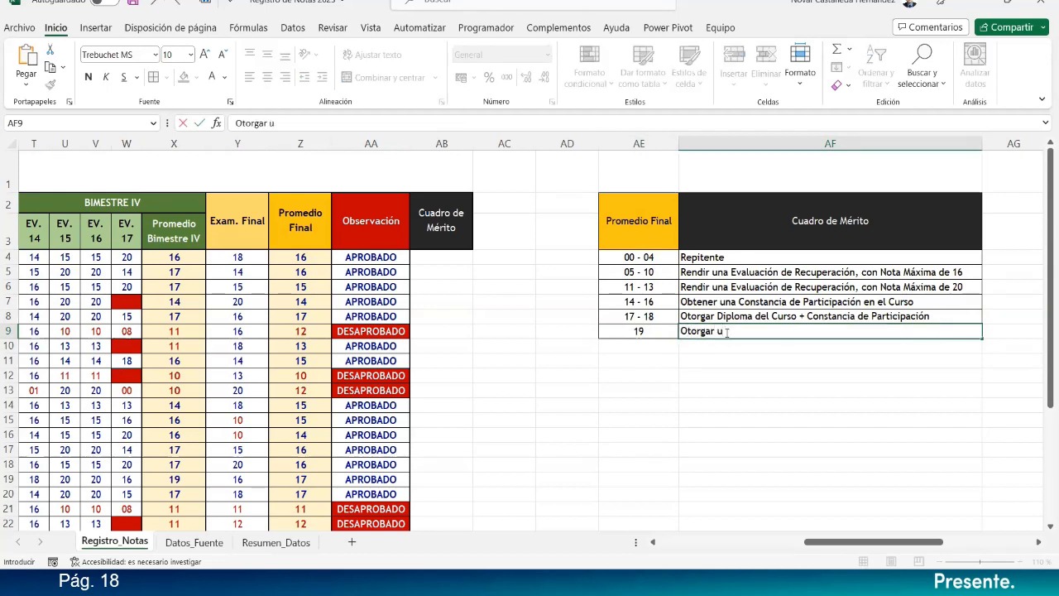
pyautogui.write('na 1/2 Beca pa')
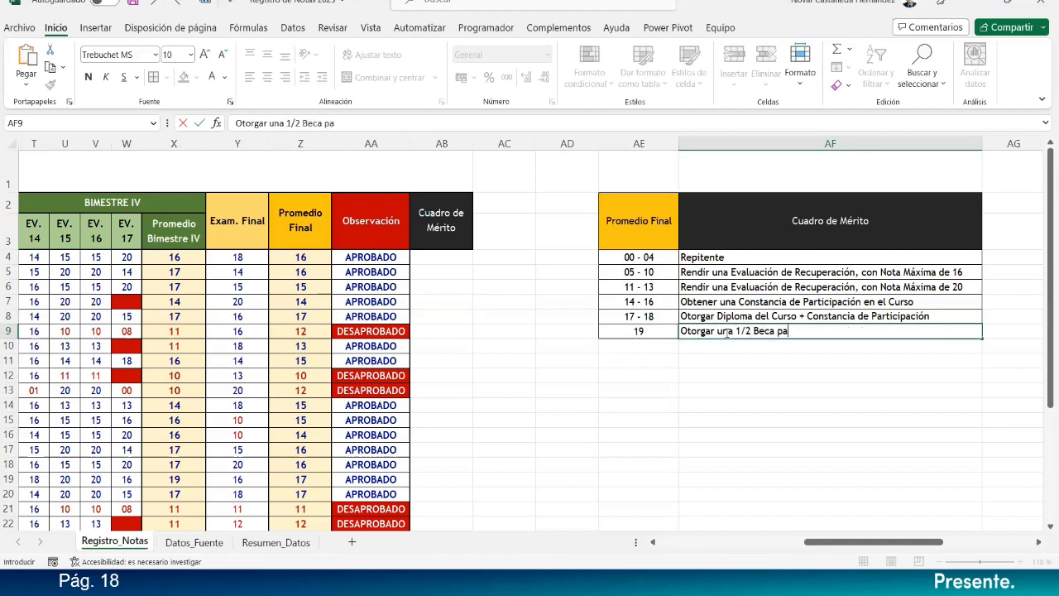
pyautogui.write('ra Estudios')
pyautogui.press('BackSpace')
pyautogui.write('o')
pyautogui.press('BackSpace')
pyautogui.press('BackSpace')
pyautogui.press('BackSpace')
pyautogui.press('BackSpace')
pyautogui.press('BackSpace')
pyautogui.press('BackSpace')
pyautogui.press('BackSpace')
pyautogui.write('Capacitaci')
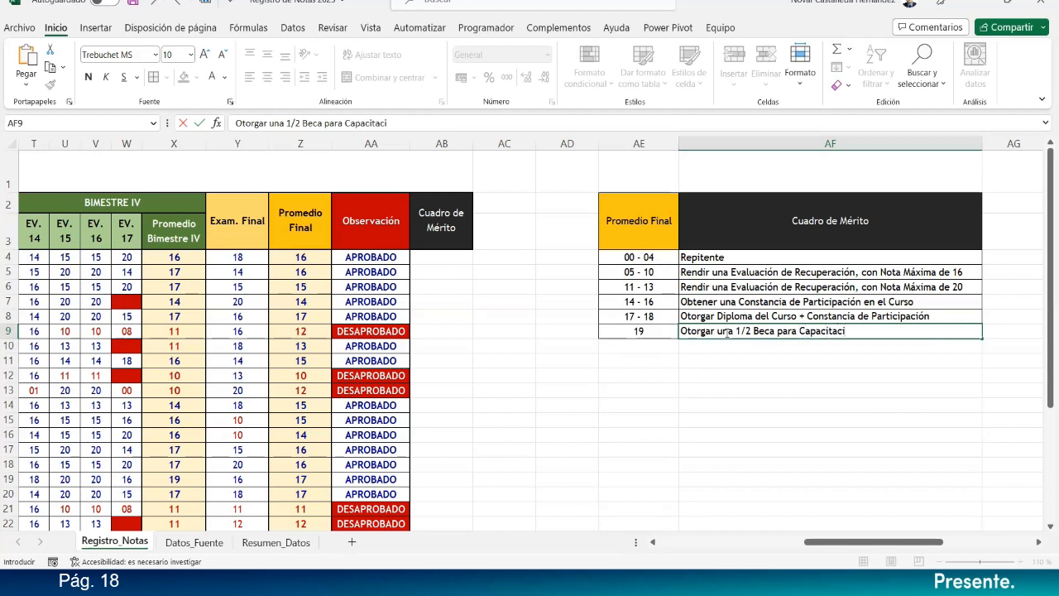
pyautogui.write('ón sobre 1 Curs')
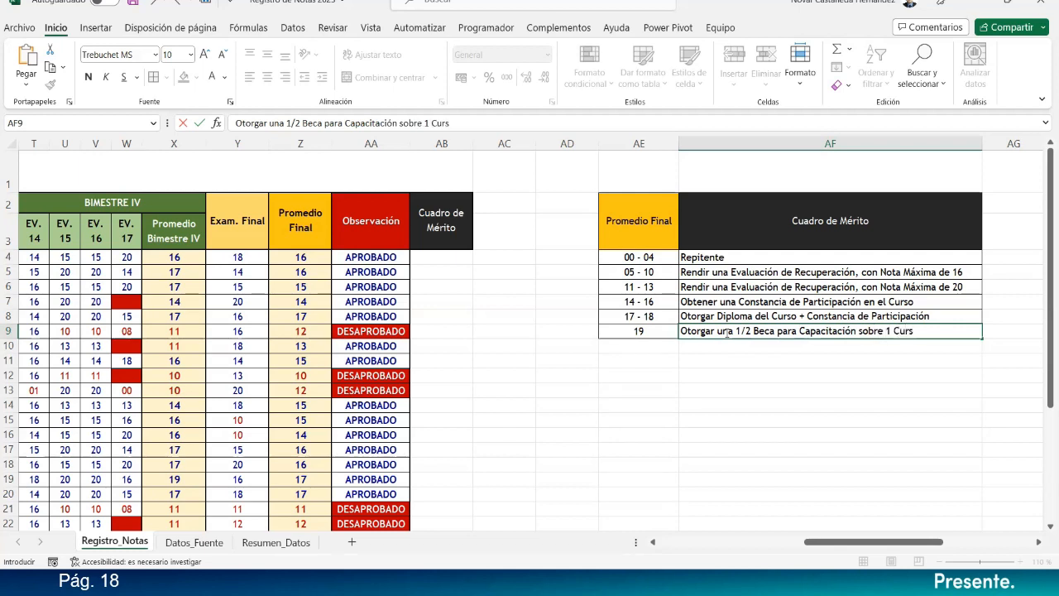
pyautogui.write('o o Materia de E')
pyautogui.write('lección')
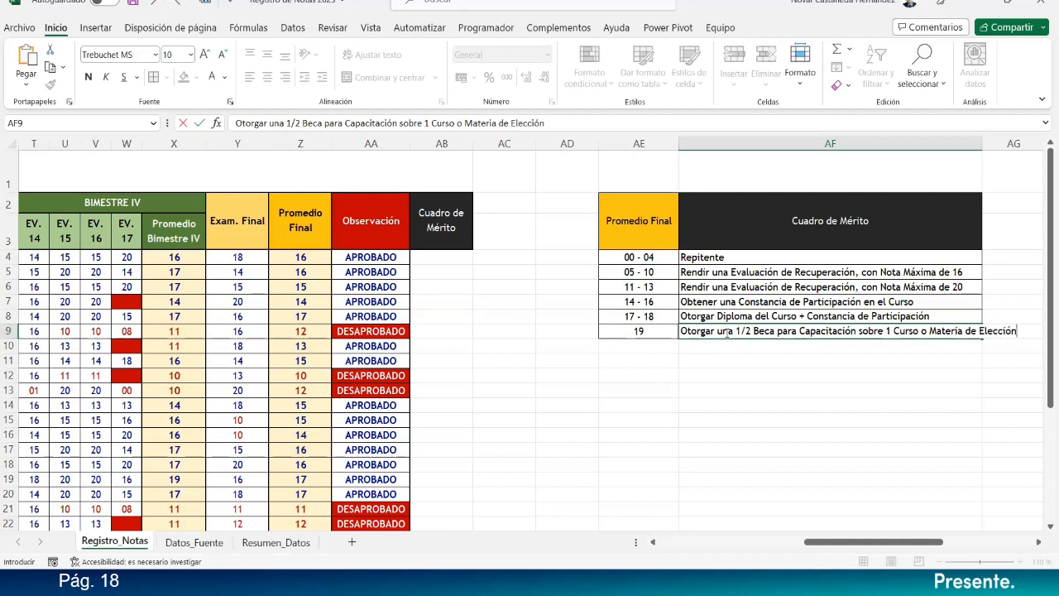
pyautogui.click(956, 401)
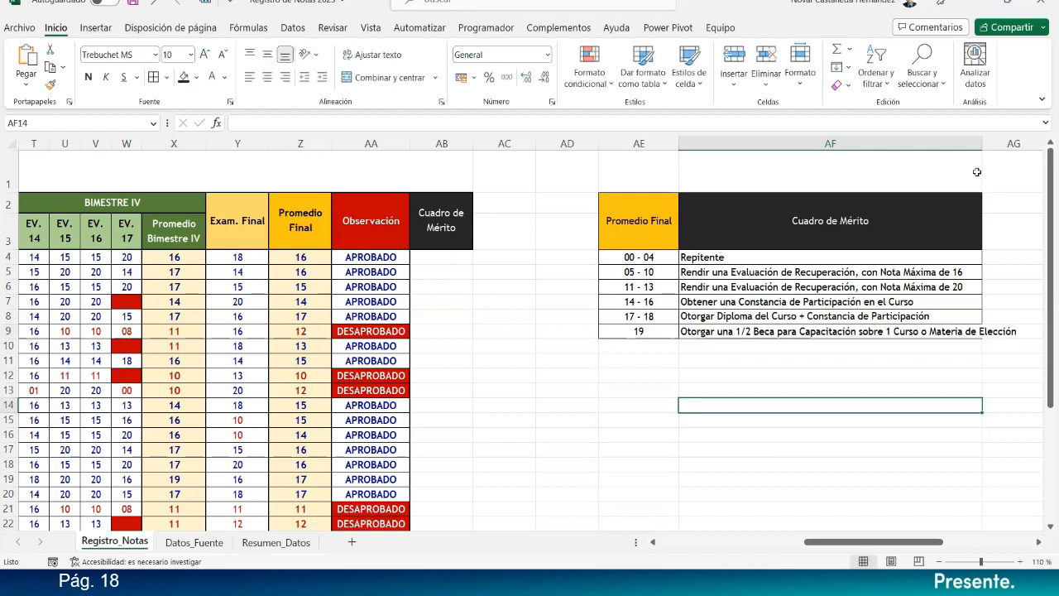
# Step: Widen column AF so the full category text in AF9 fits inside the cell
pyautogui.click(980, 153)
pyautogui.click(989, 220)
pyautogui.moveTo(983, 144); pyautogui.dragTo(1025, 162)
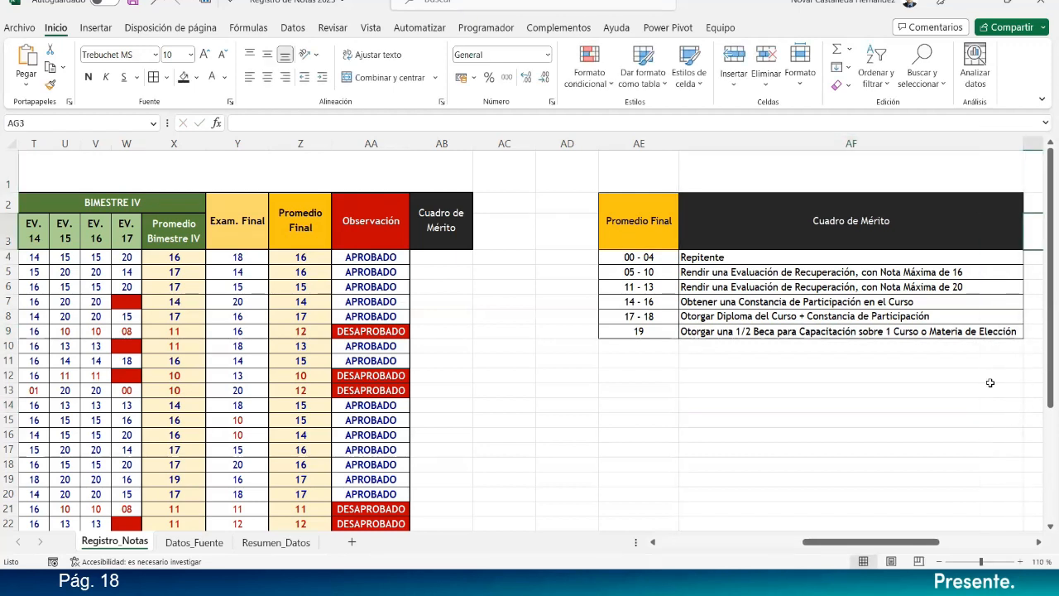
# Step: Enter 20 in AE10, centered horizontally and vertically, and apply all borders to AE10:AF10
pyautogui.click(647, 343)
pyautogui.write('20')
pyautogui.press('Return')
pyautogui.press('Up')
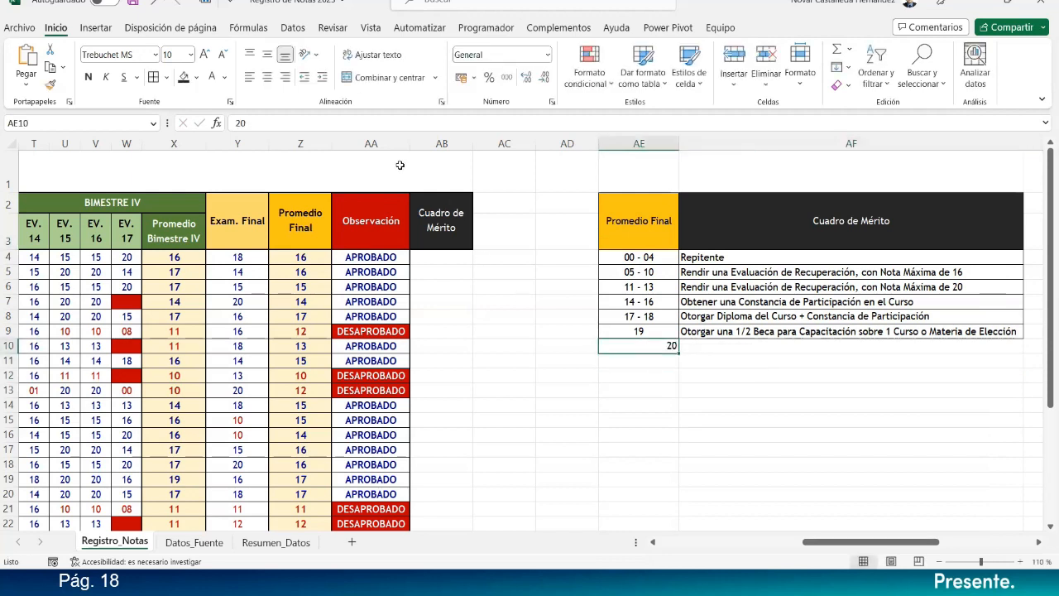
pyautogui.click(266, 77)
pyautogui.click(266, 54)
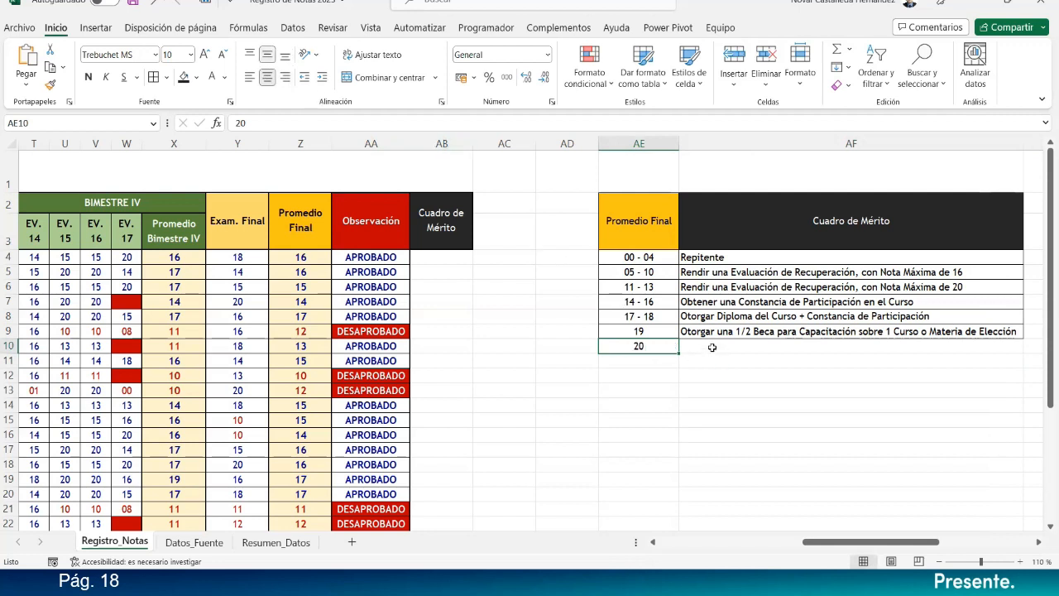
pyautogui.moveTo(653, 346); pyautogui.dragTo(712, 348)
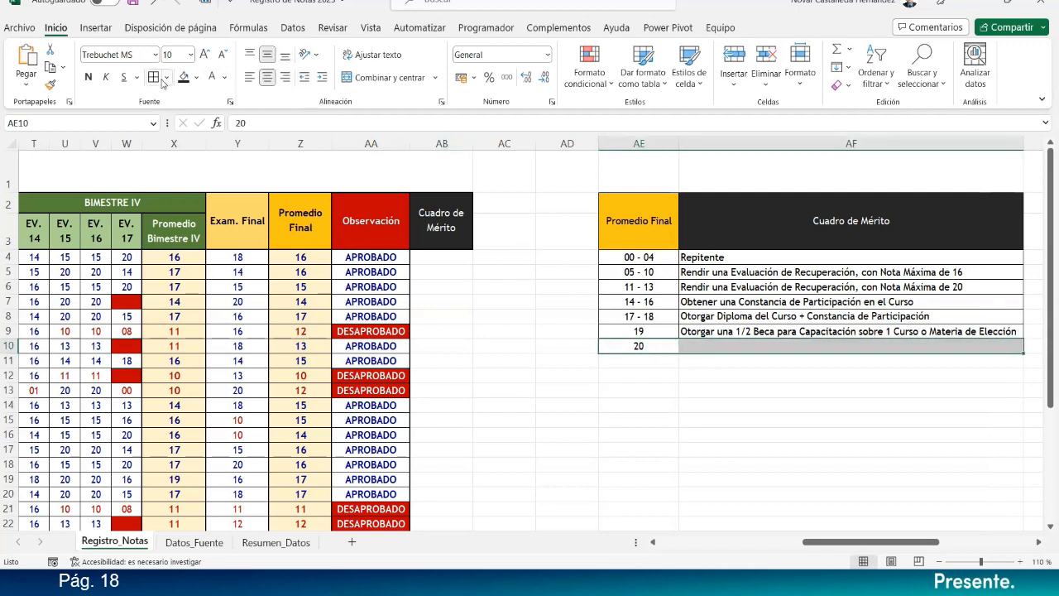
# Step: Enter "Otorgar Diploma de Honor + 1 Beca de Capacitación de 1 Curso o Materia de Elección" in AF10 as the category for 20
pyautogui.click(705, 344)
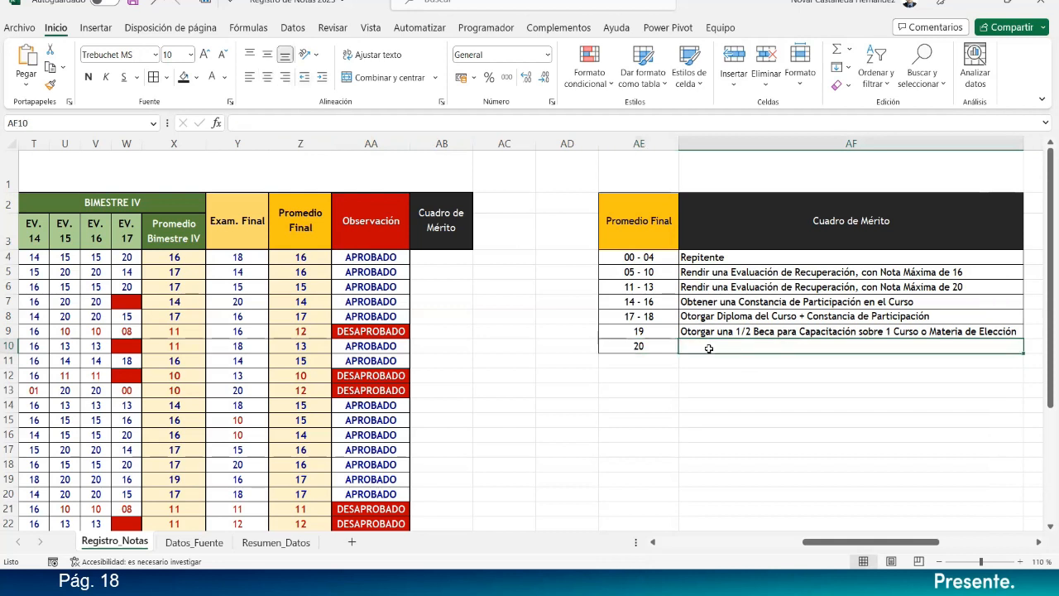
pyautogui.write('O')
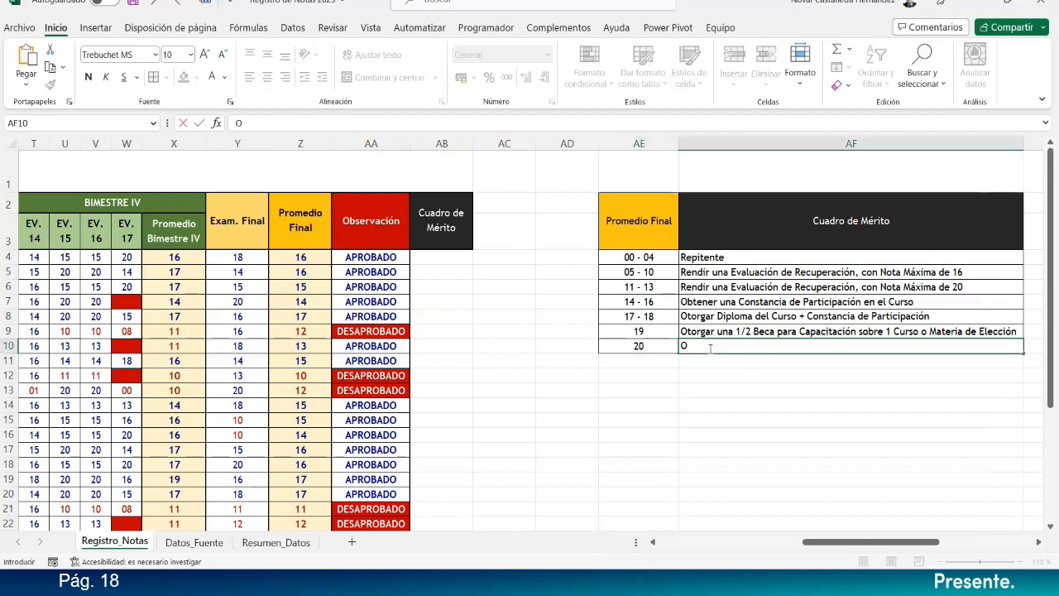
pyautogui.write('torgar Diploma')
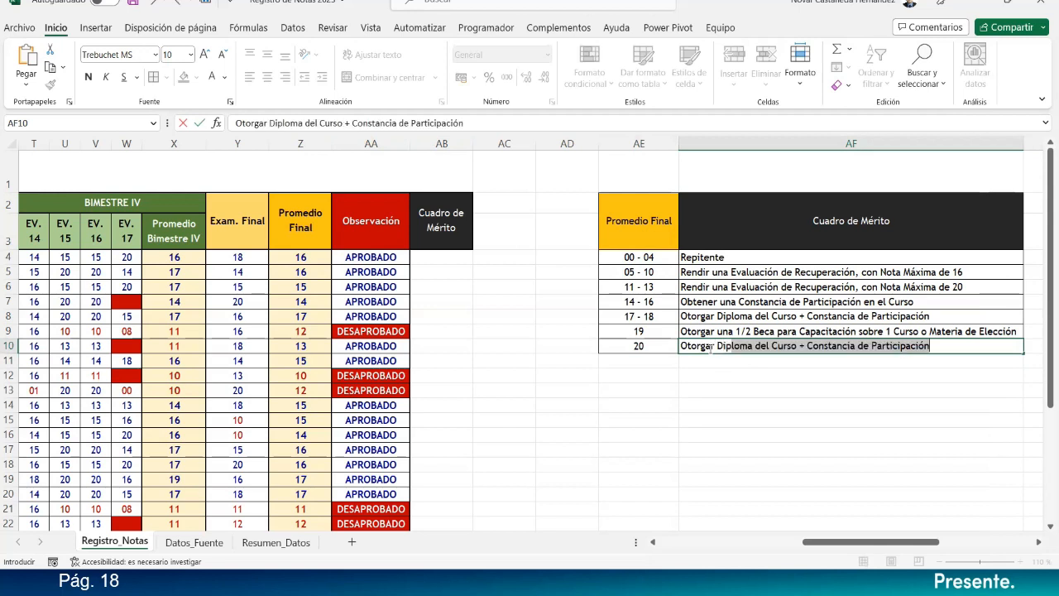
pyautogui.write(' de Honor')
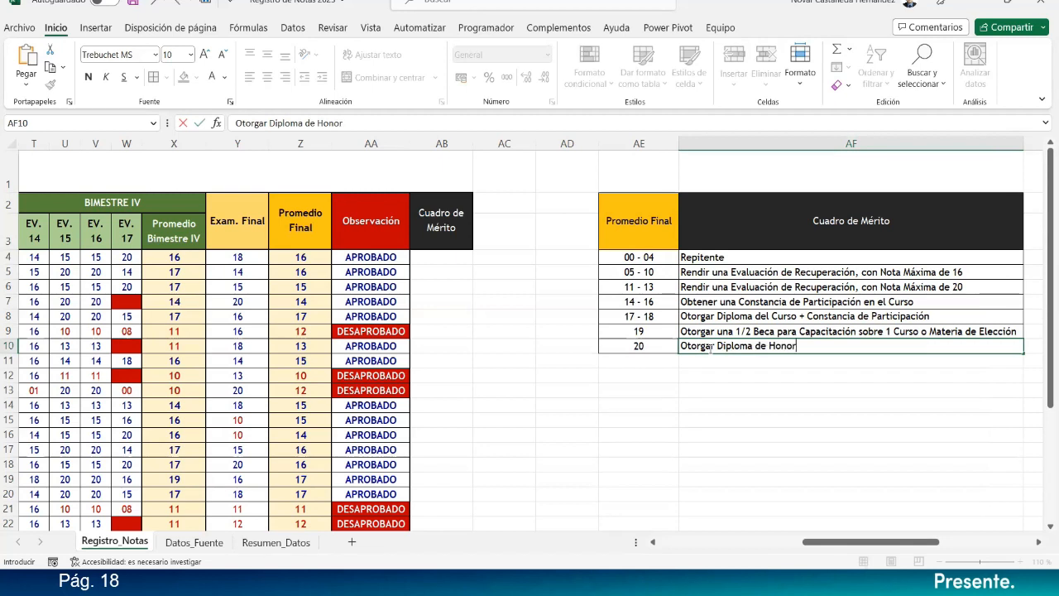
pyautogui.write(' + 1 Beca de Cap')
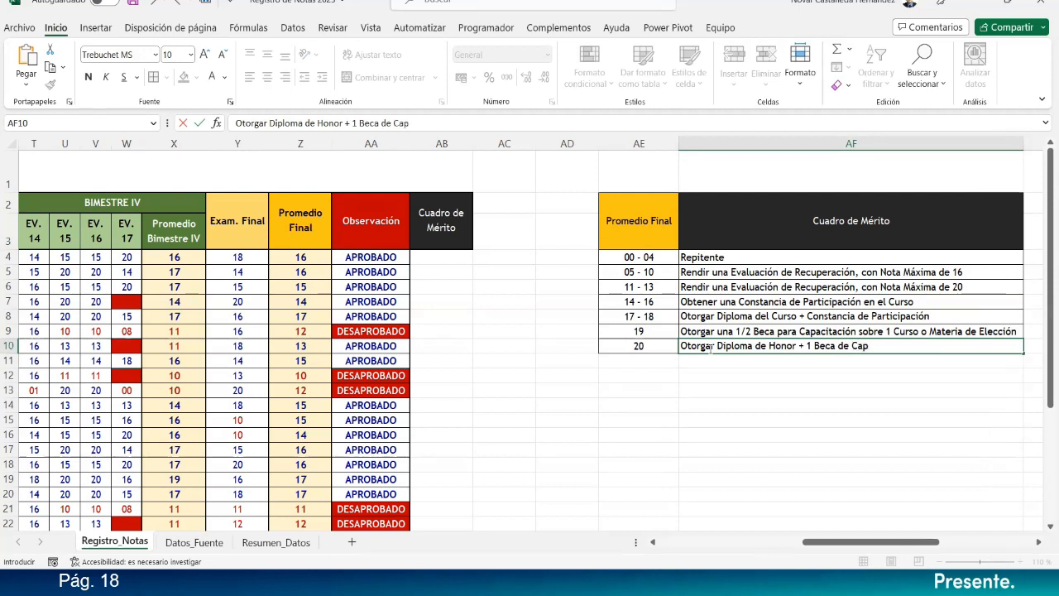
pyautogui.write('acitaci')
pyautogui.press('BackSpace')
pyautogui.press('BackSpace')
pyautogui.write('ación de')
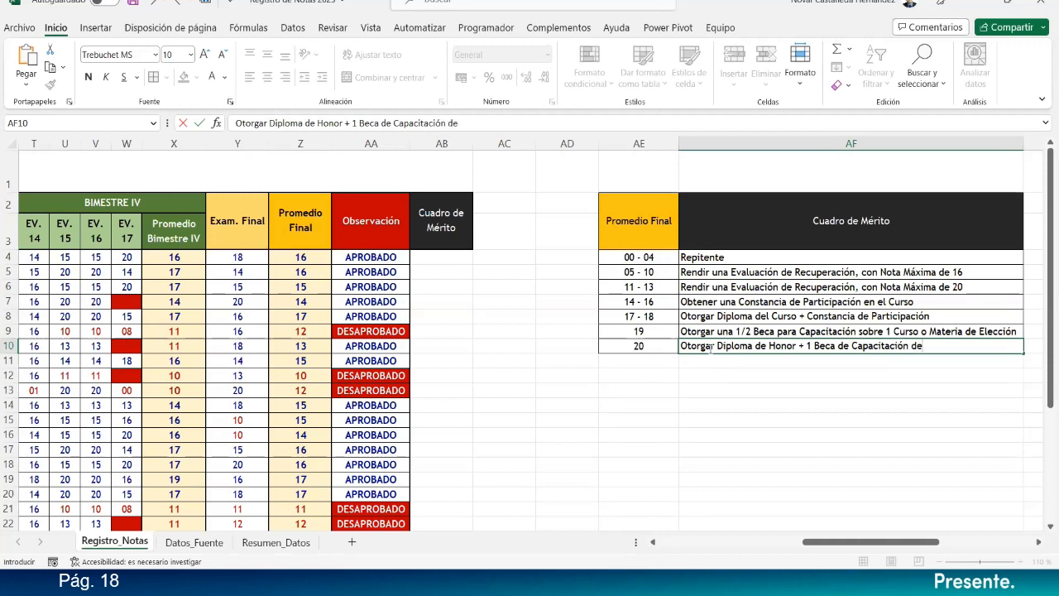
pyautogui.write(' 1 Curso o Materi')
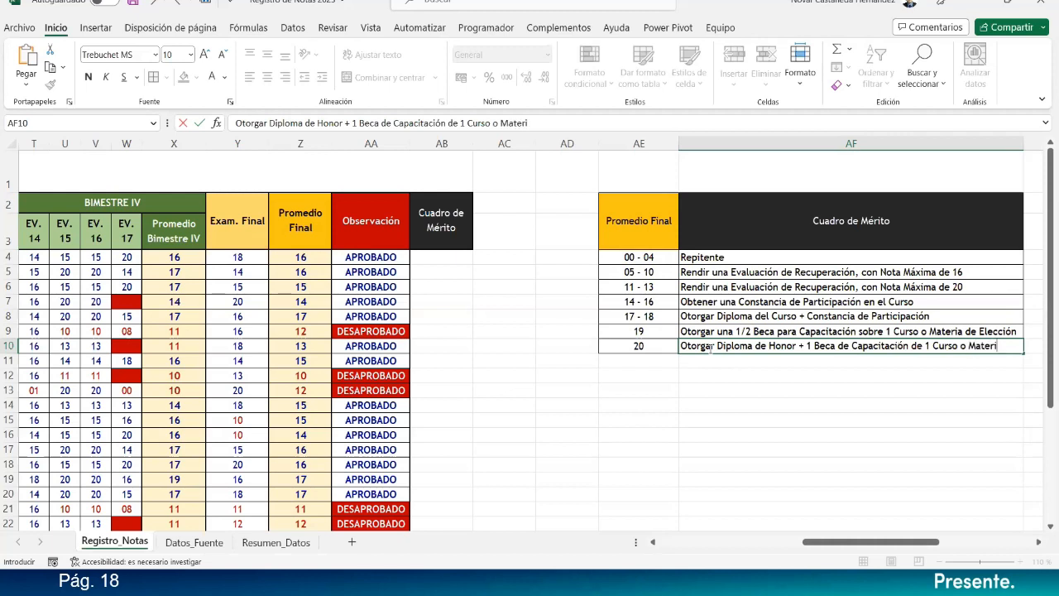
pyautogui.write('a de Elecci')
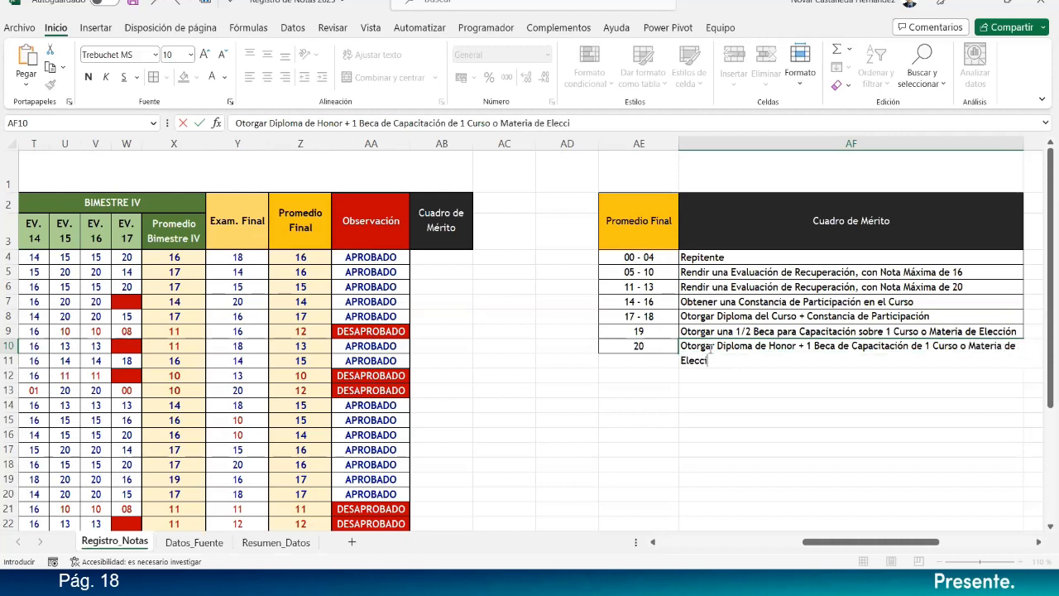
pyautogui.write('ón')
pyautogui.press('Return')
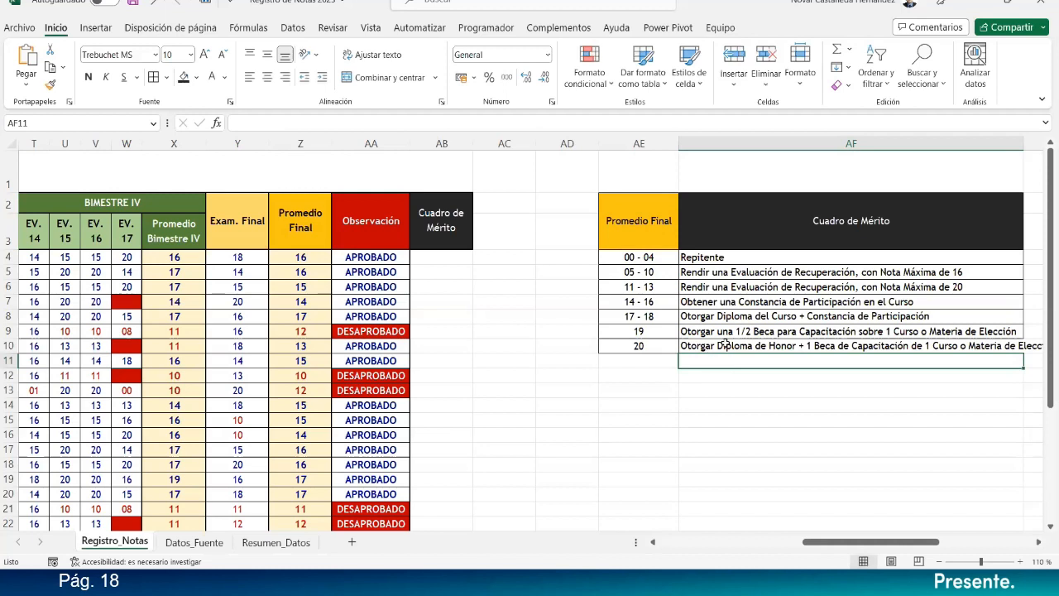
# Step: Widen column AF further so the longer category text in AF10 fits inside the table
pyautogui.moveTo(1024, 144); pyautogui.dragTo(1045, 143)
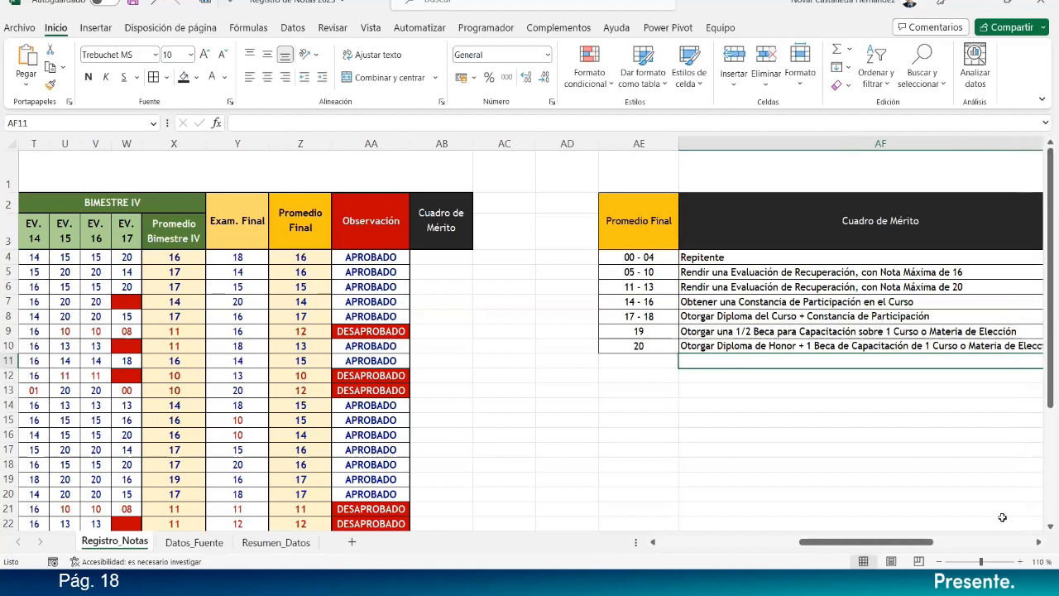
pyautogui.click(940, 562)
pyautogui.moveTo(931, 544); pyautogui.dragTo(948, 545)
pyautogui.click(464, 397)
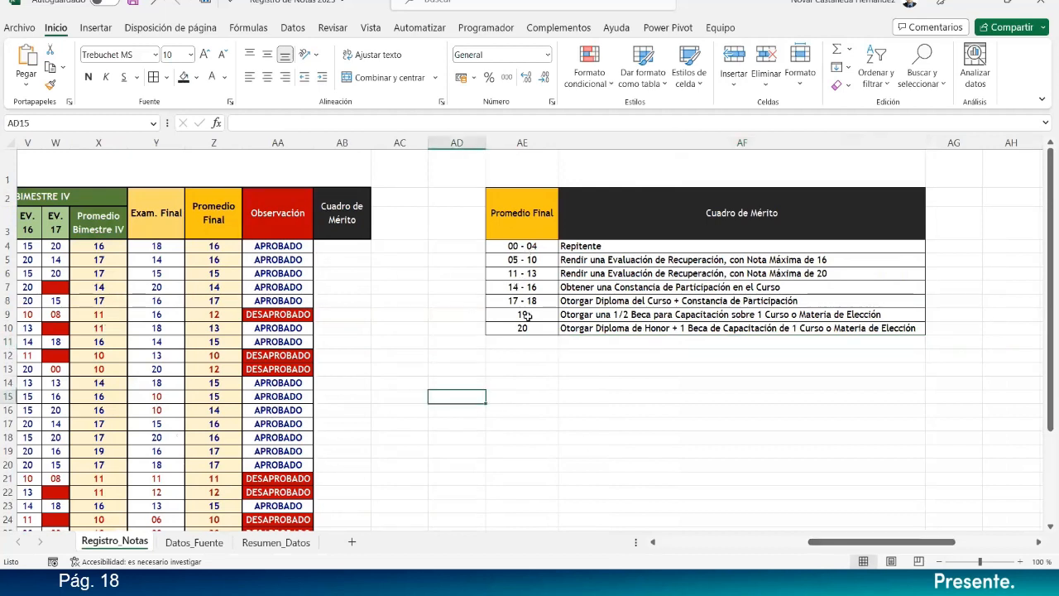
# Step: Insert "Dipoloma del Curso +" after "Otorgar" in AF9 and widen column AF to fit the extended text
pyautogui.click(571, 316)
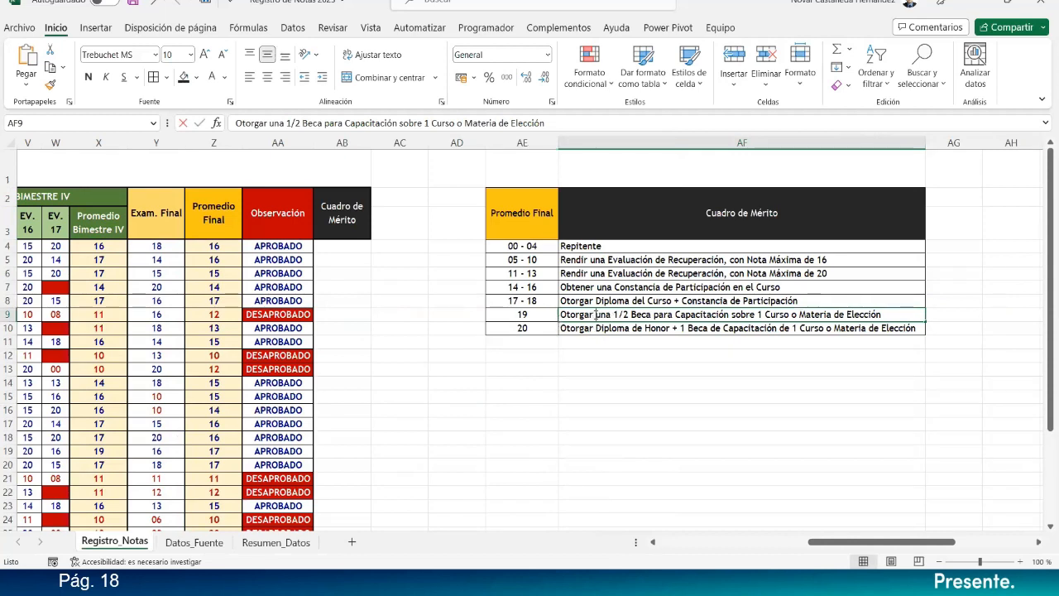
pyautogui.doubleClick(595, 315)
pyautogui.write('Dipoloma de')
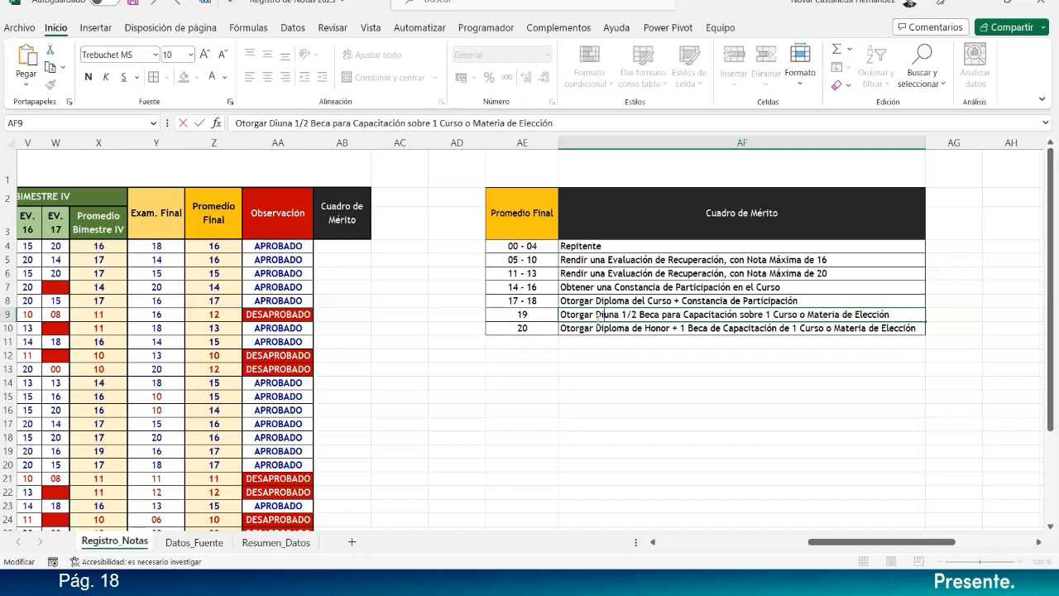
pyautogui.write('l Curso')
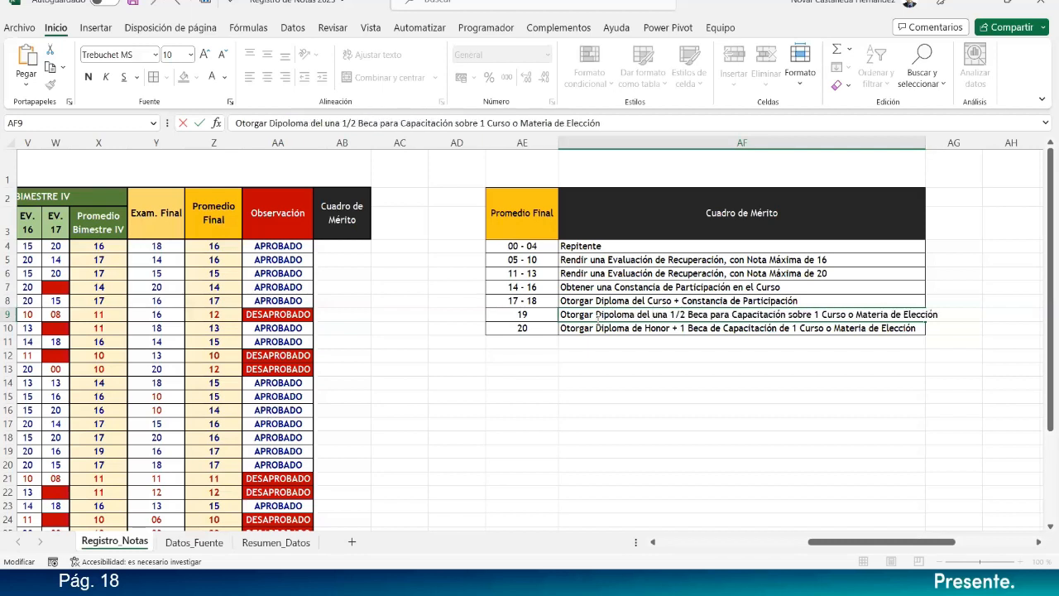
pyautogui.write(' +')
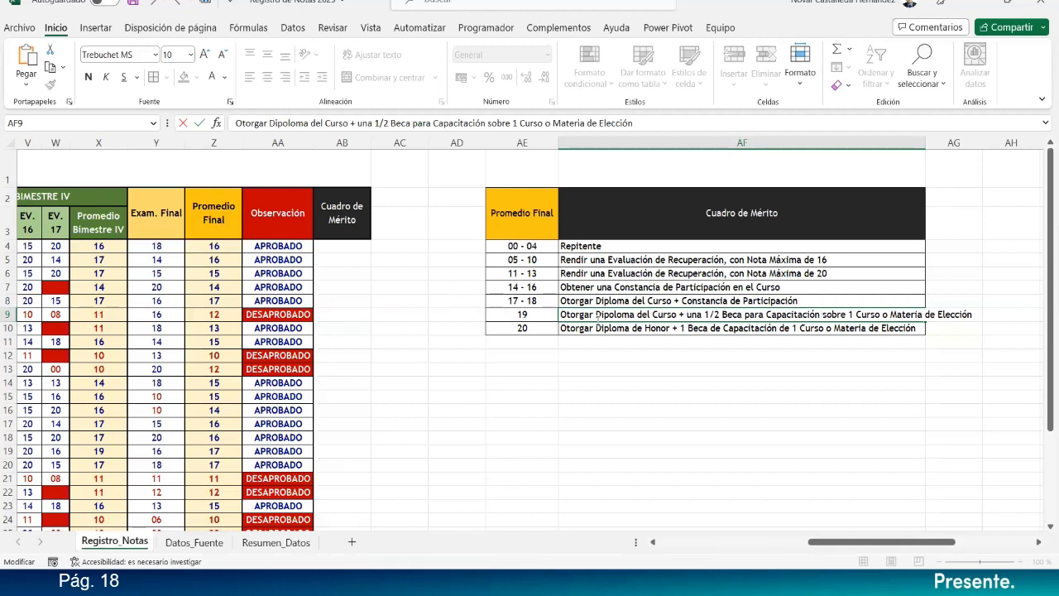
pyautogui.click(781, 356)
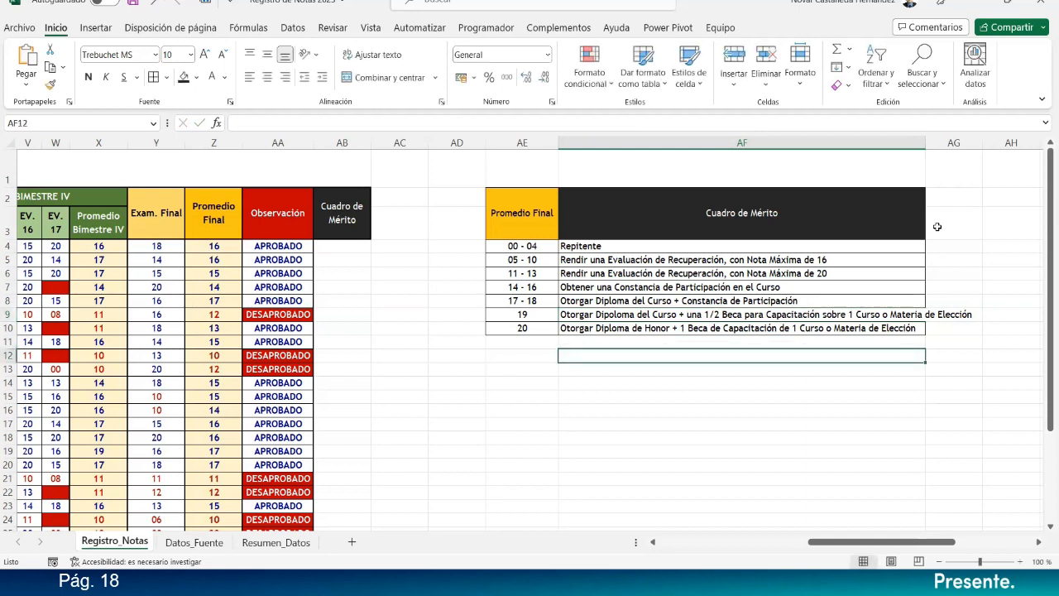
pyautogui.moveTo(926, 139); pyautogui.dragTo(983, 139)
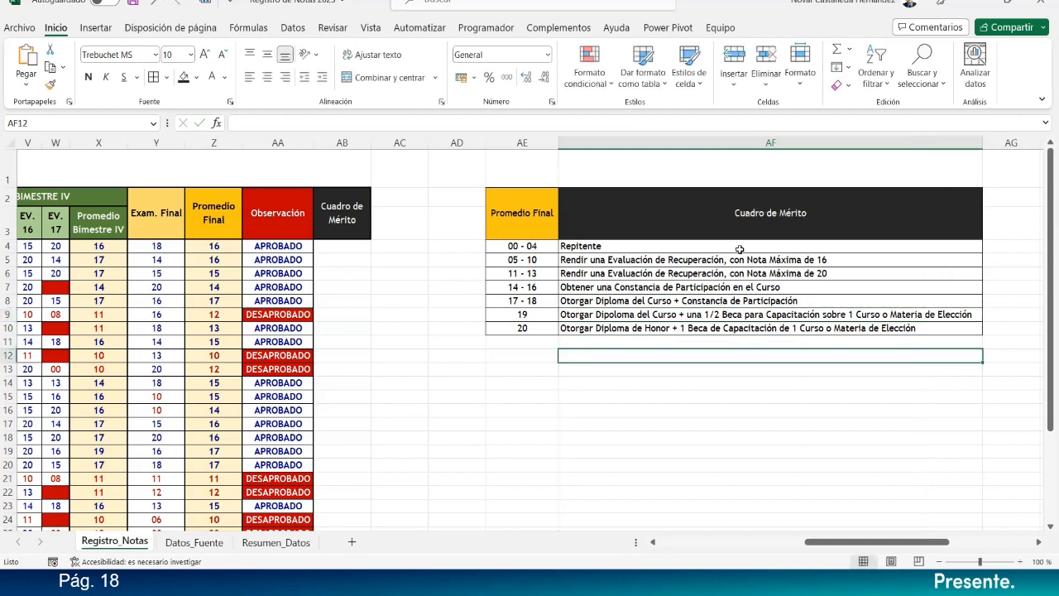
pyautogui.click(596, 331)
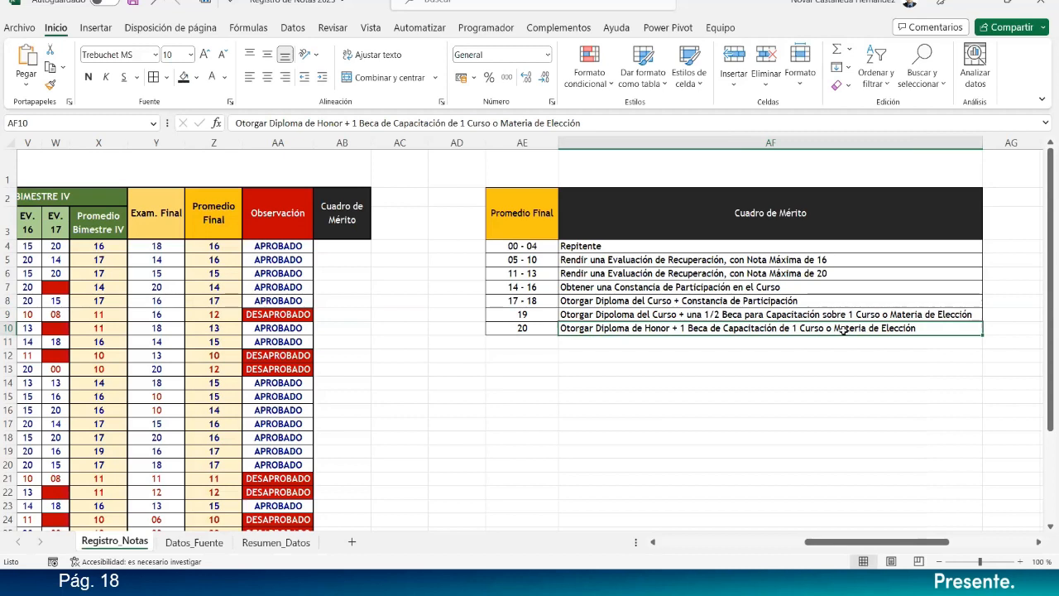
pyautogui.click(552, 398)
pyautogui.moveTo(526, 247); pyautogui.dragTo(715, 325)
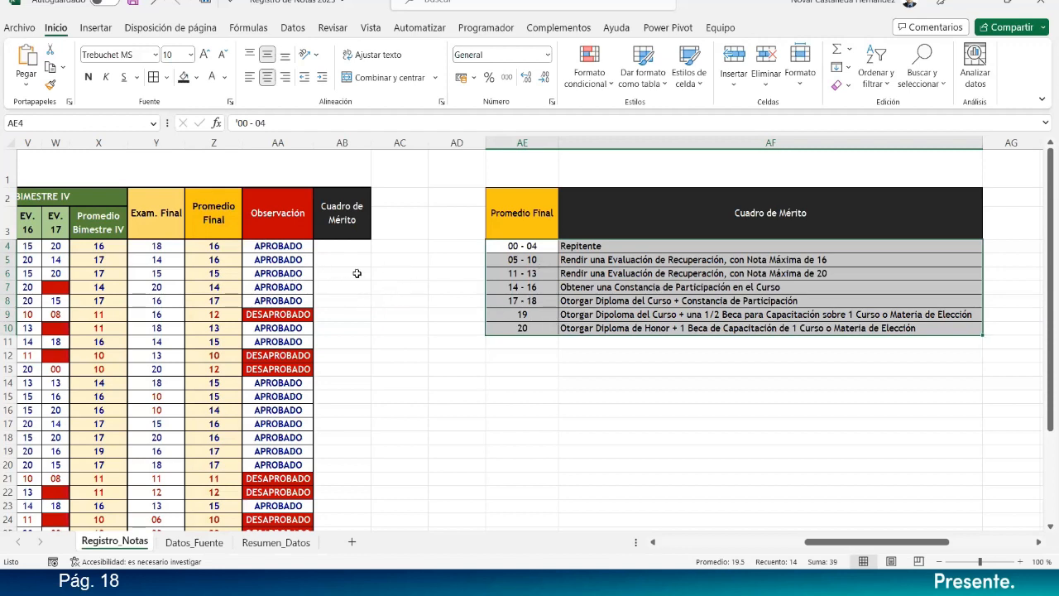
# Step: Apply all borders to the empty Cuadro de Mérito cells from AB4 down alongside the student rows
pyautogui.moveTo(358, 247); pyautogui.dragTo(355, 504)
pyautogui.scroll(2, 355, 421)
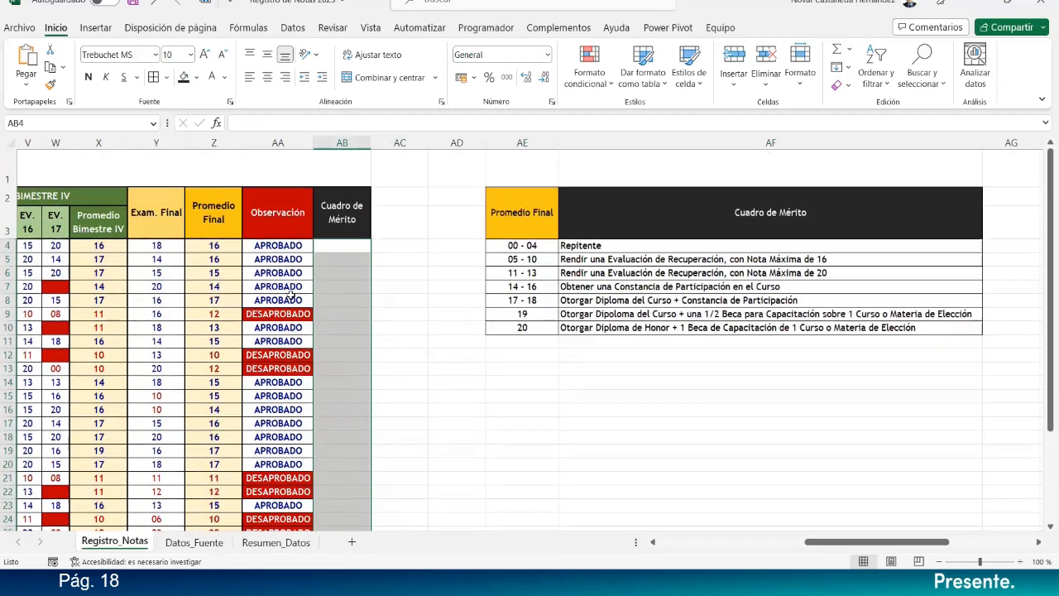
pyautogui.click(364, 302)
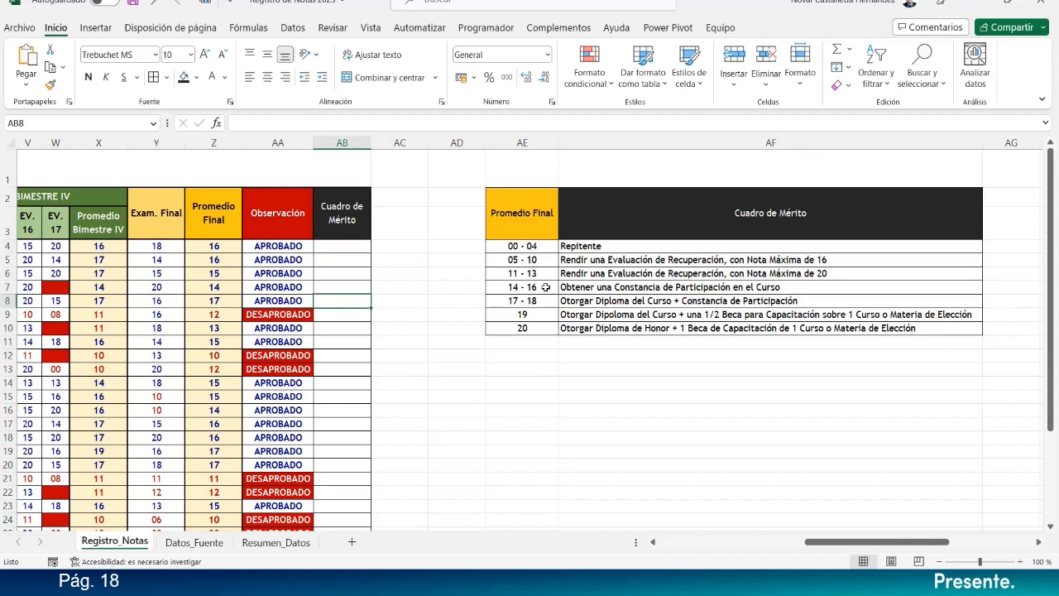
pyautogui.moveTo(527, 246); pyautogui.dragTo(540, 329)
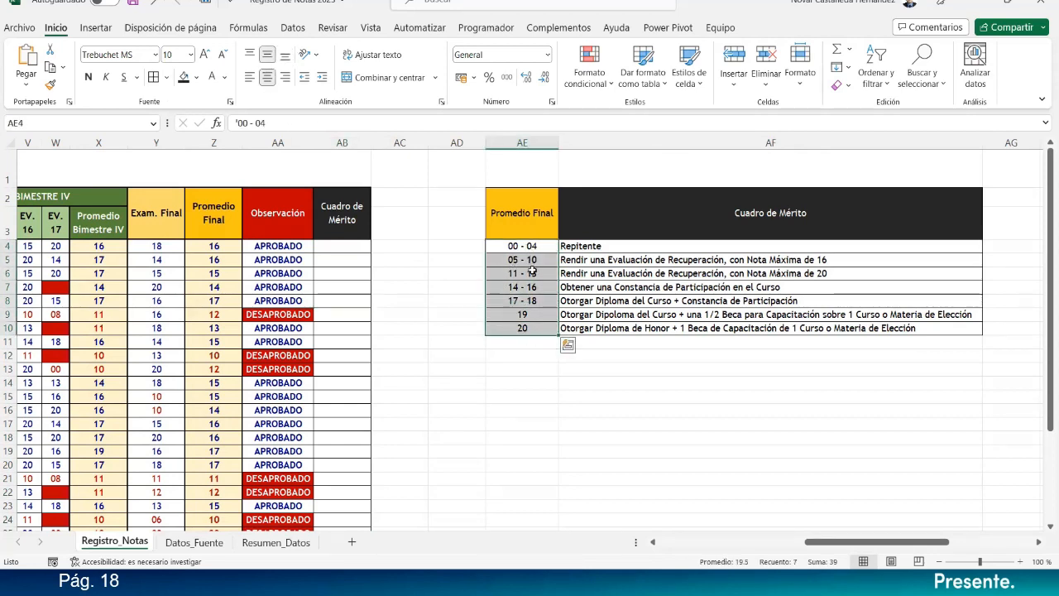
# Step: Review the Promedio Final ranges in AE4:AE10 and their Cuadro de Mérito categories against the register's Cuadro de Mérito column
pyautogui.click(532, 329)
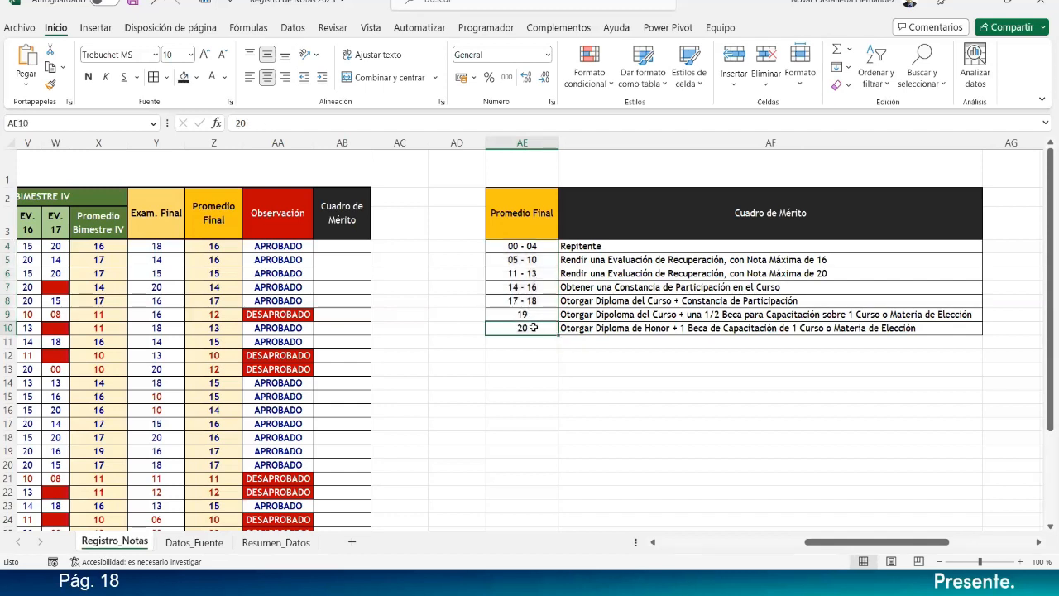
pyautogui.click(541, 247)
pyautogui.moveTo(541, 247); pyautogui.dragTo(539, 326)
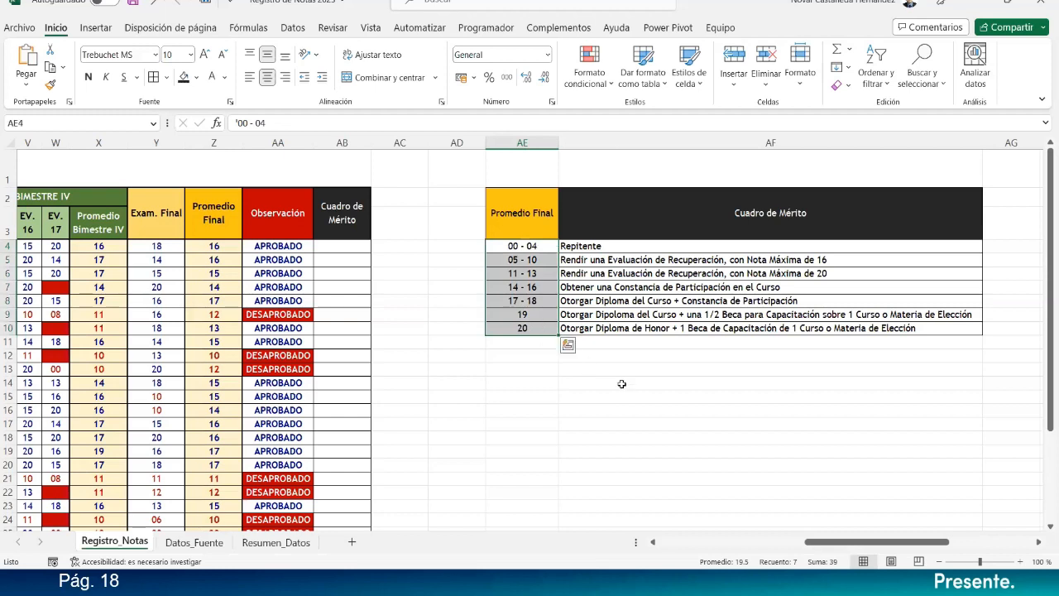
pyautogui.click(520, 246)
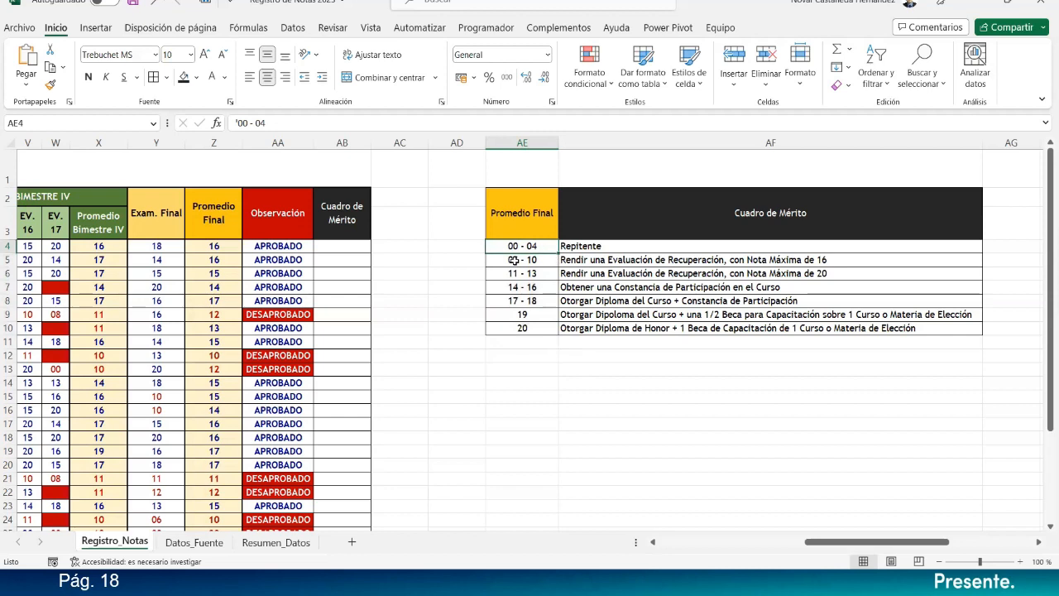
pyautogui.click(518, 225)
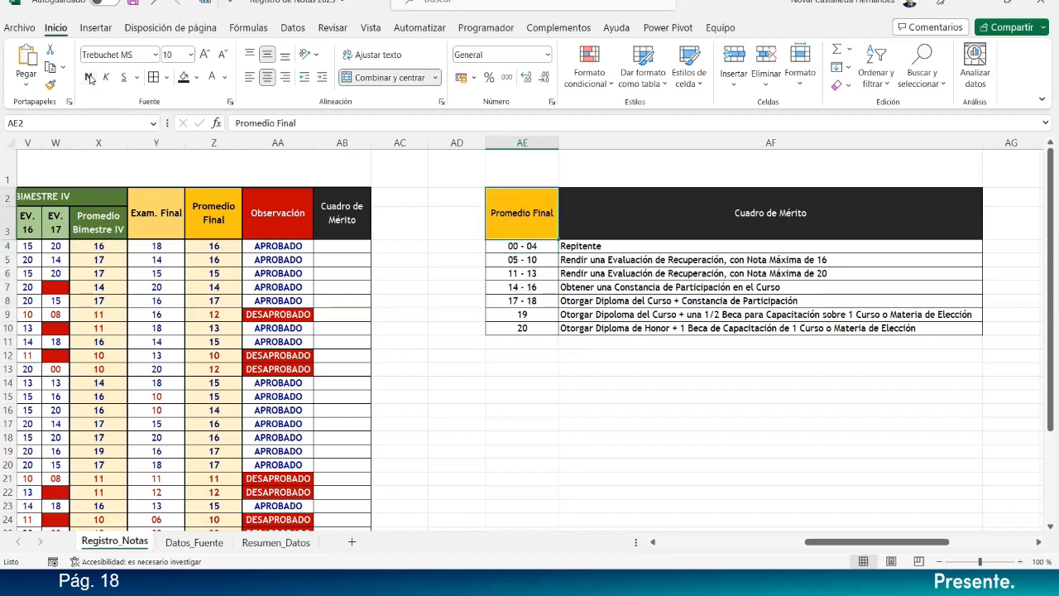
pyautogui.click(622, 229)
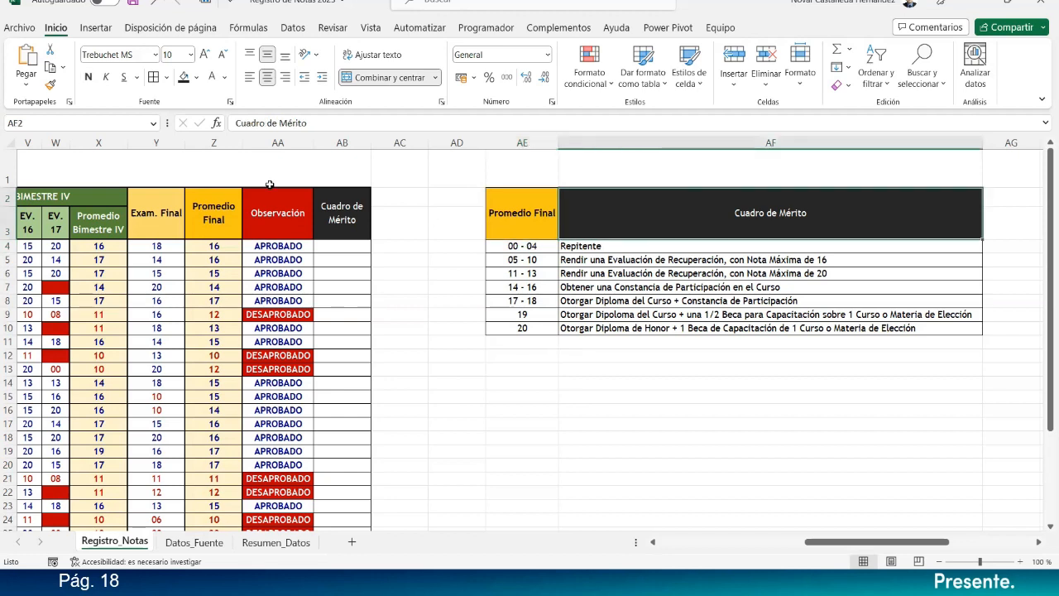
pyautogui.click(535, 288)
pyautogui.click(533, 247)
pyautogui.click(342, 225)
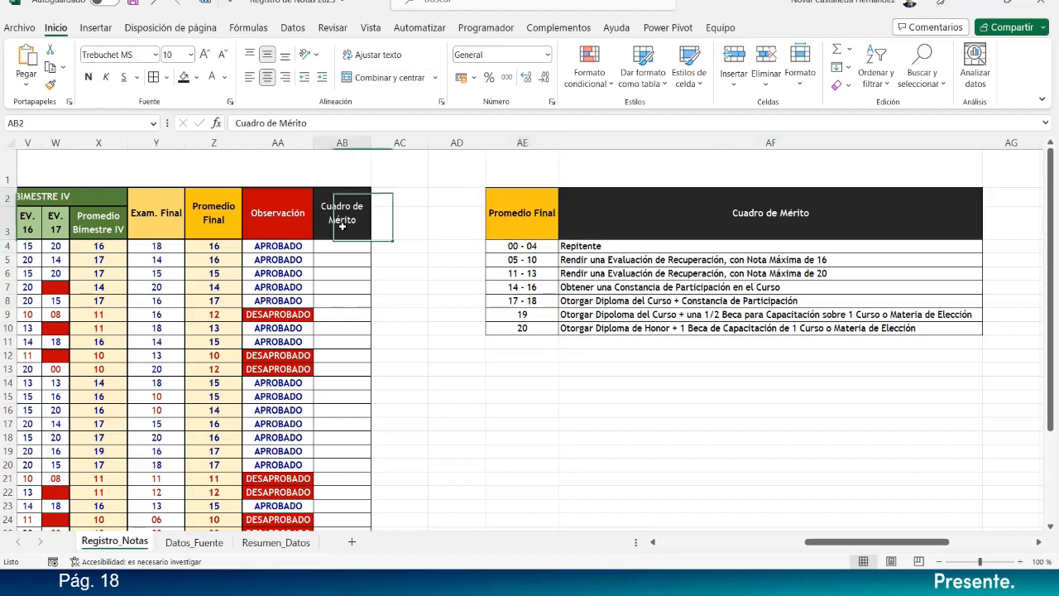
pyautogui.click(523, 247)
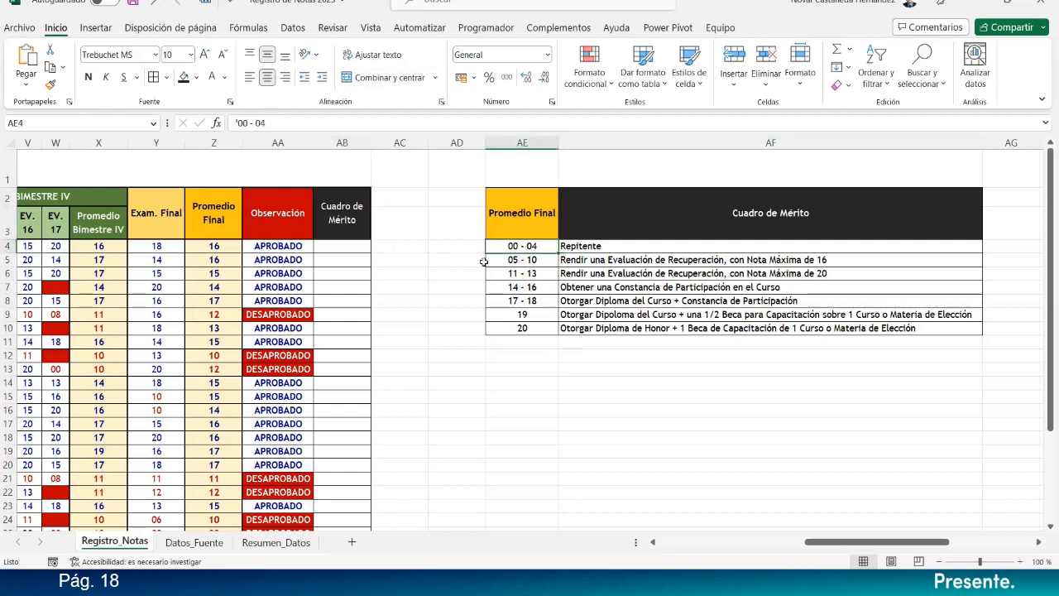
# Step: Start a formula in AB4 with SI and a nested Y function whose first condition is Z4>=0
pyautogui.click(348, 249)
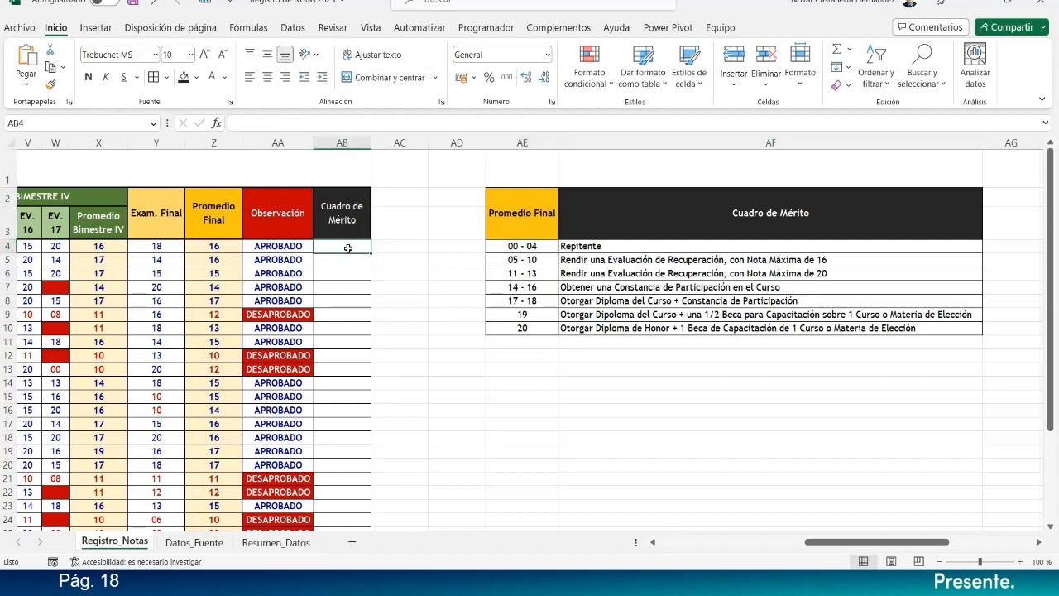
pyautogui.write('=')
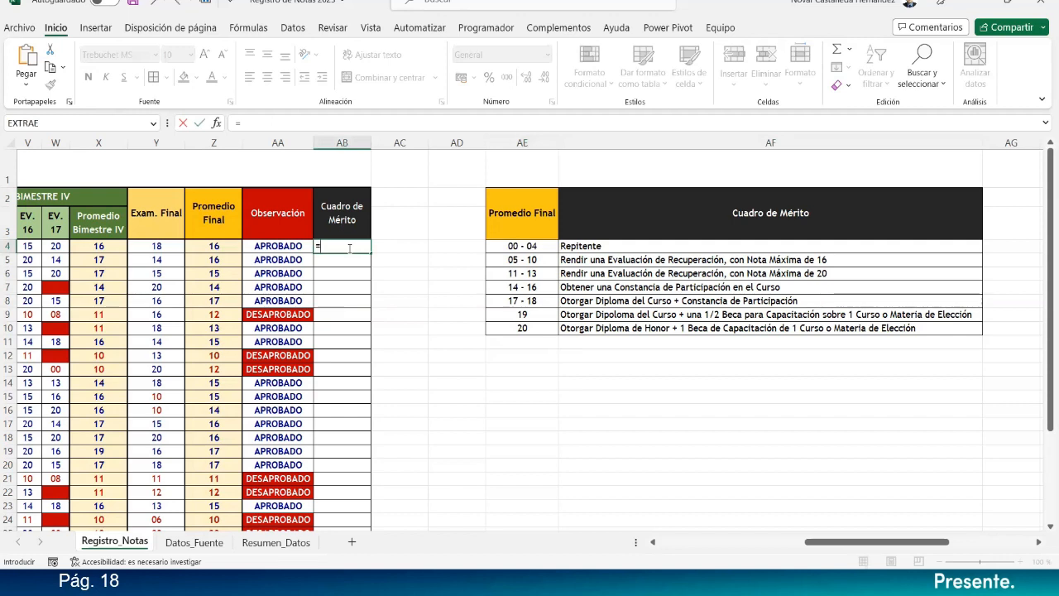
pyautogui.write('SI(')
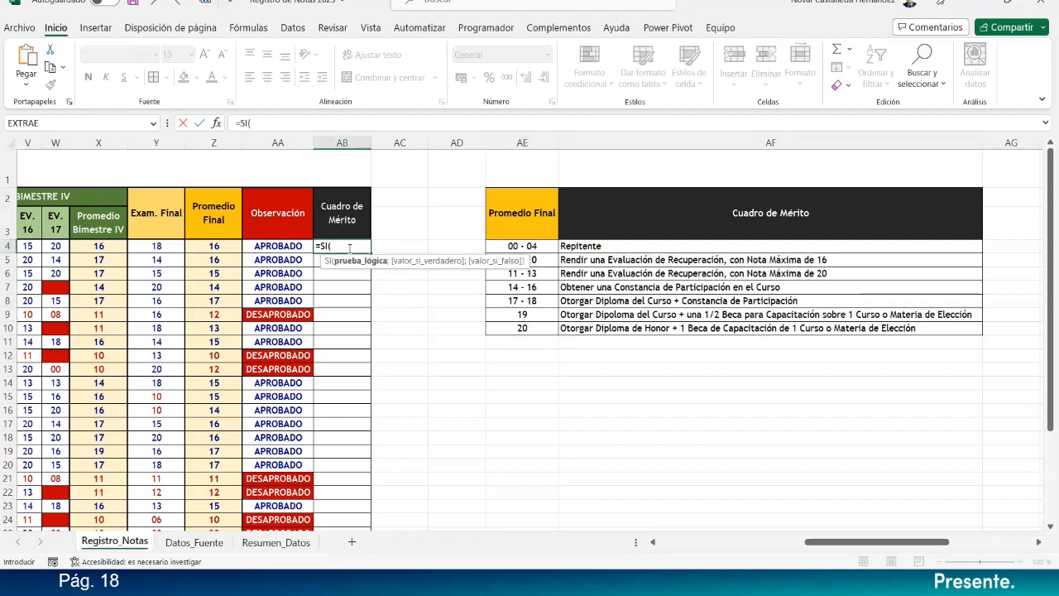
pyautogui.write('Y(')
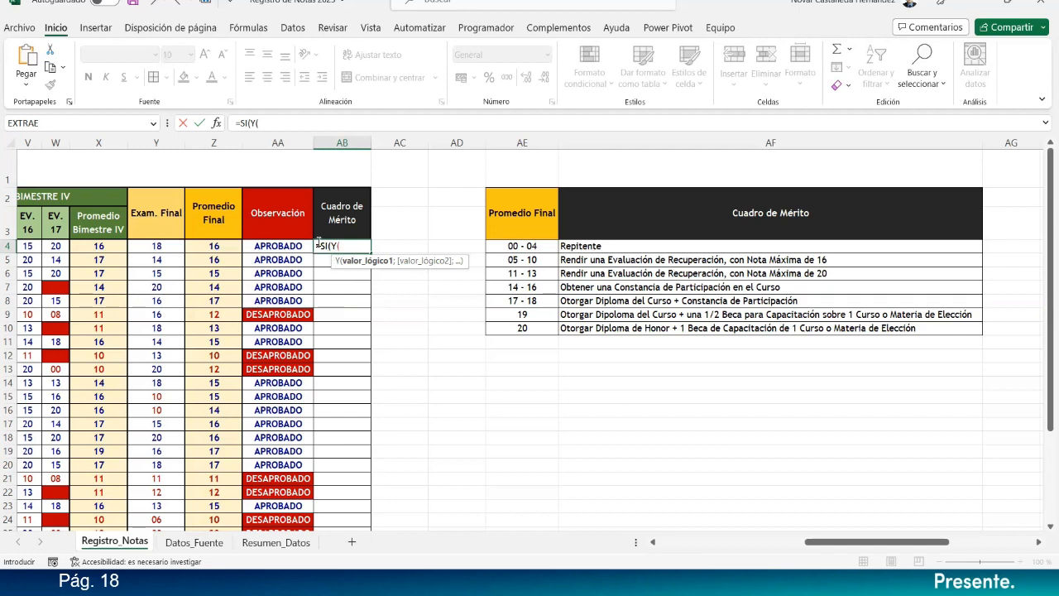
pyautogui.click(230, 247)
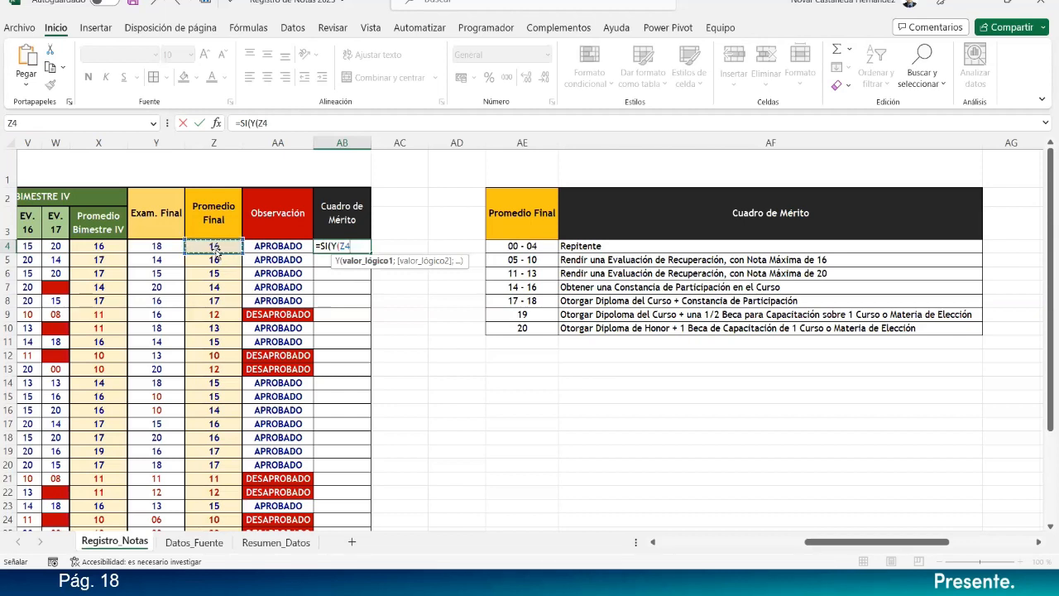
pyautogui.write('>=0;')
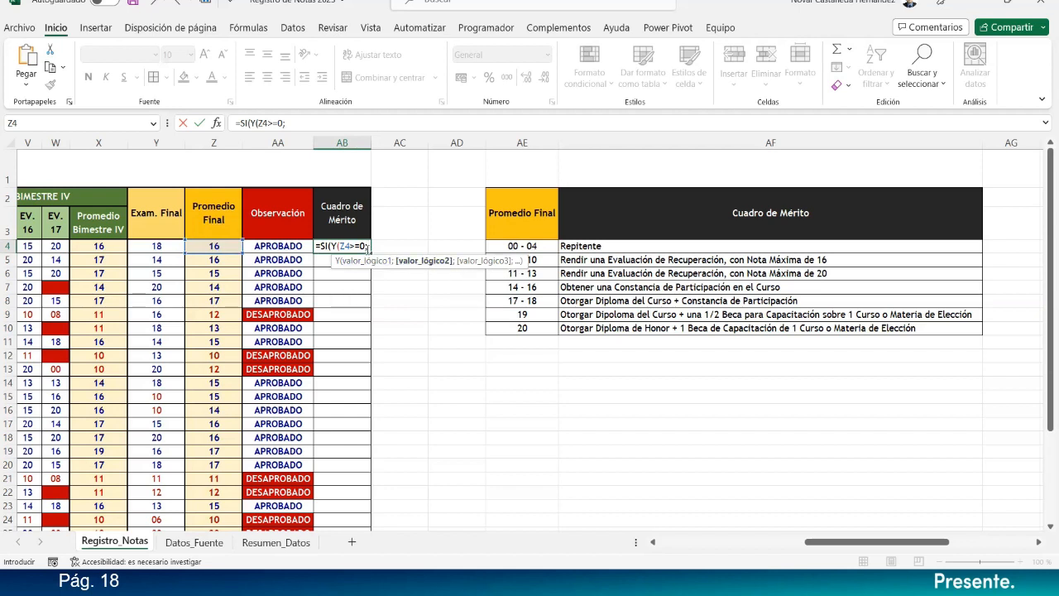
# Step: Add Z4<=4 as the second condition of the Y function in AB4 and close its parenthesis
pyautogui.click(332, 246)
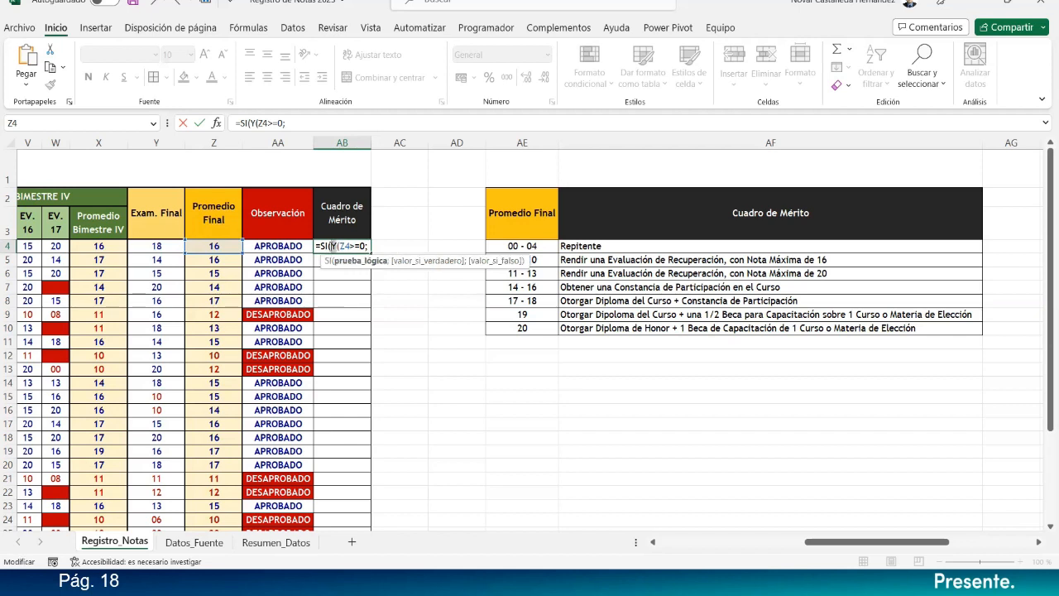
pyautogui.click(368, 246)
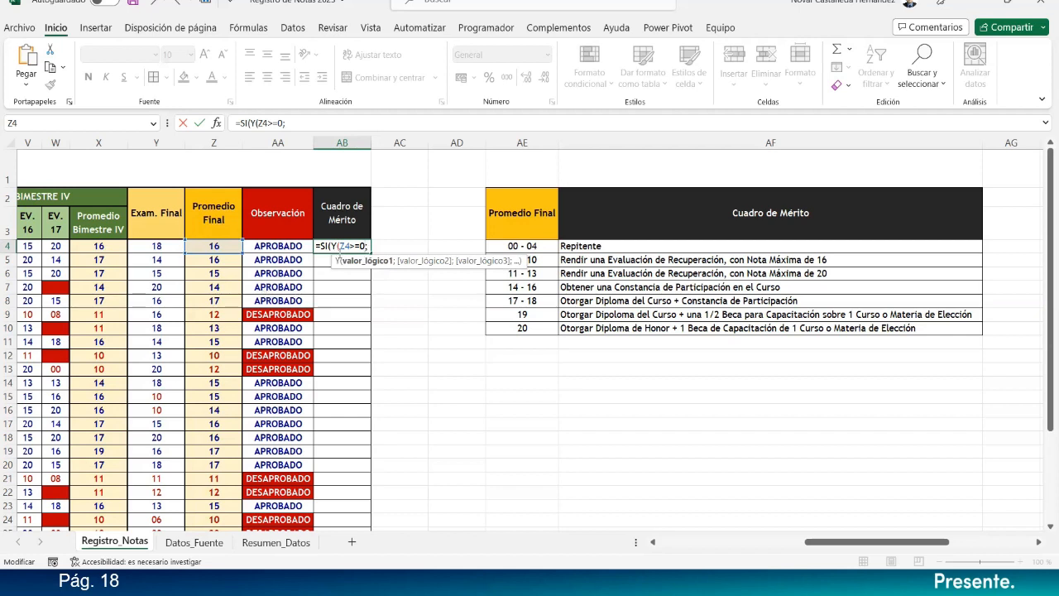
pyautogui.click(366, 247)
pyautogui.click(220, 247)
pyautogui.write('<=')
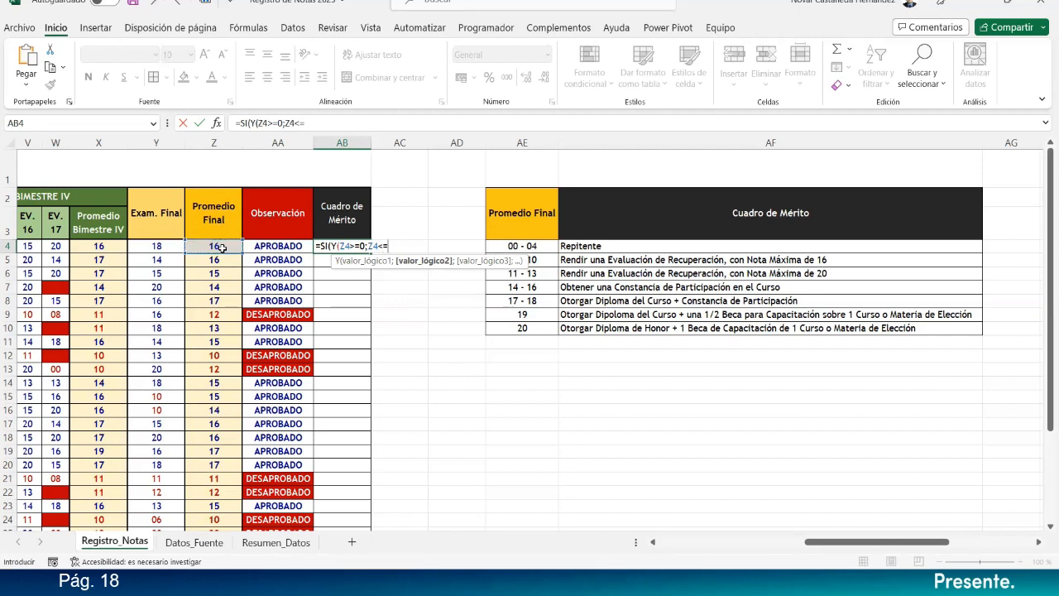
pyautogui.write('4')
pyautogui.click(333, 245)
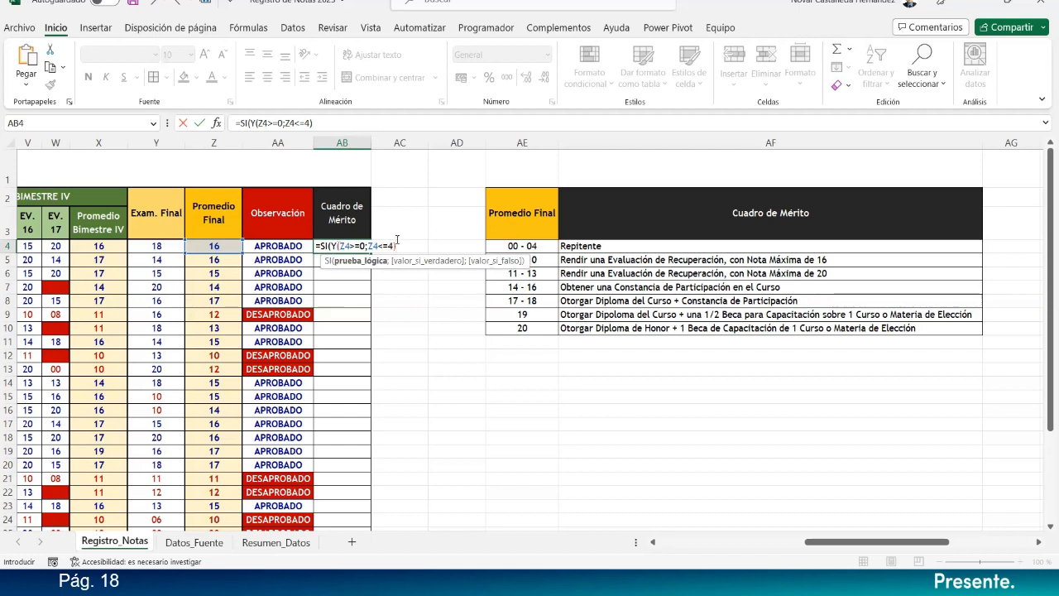
pyautogui.moveTo(398, 246); pyautogui.dragTo(332, 246)
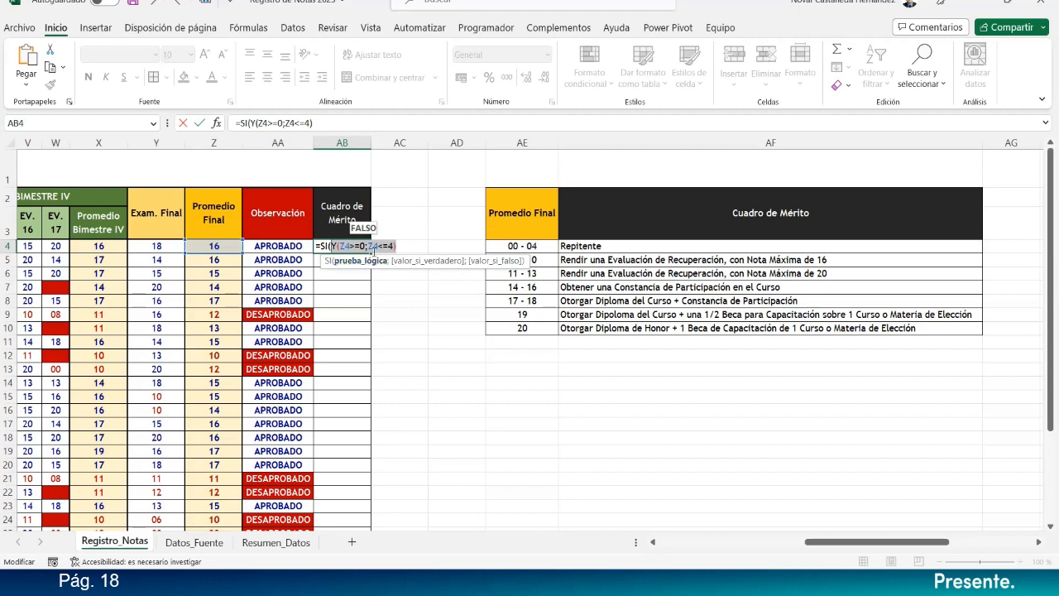
pyautogui.click(405, 245)
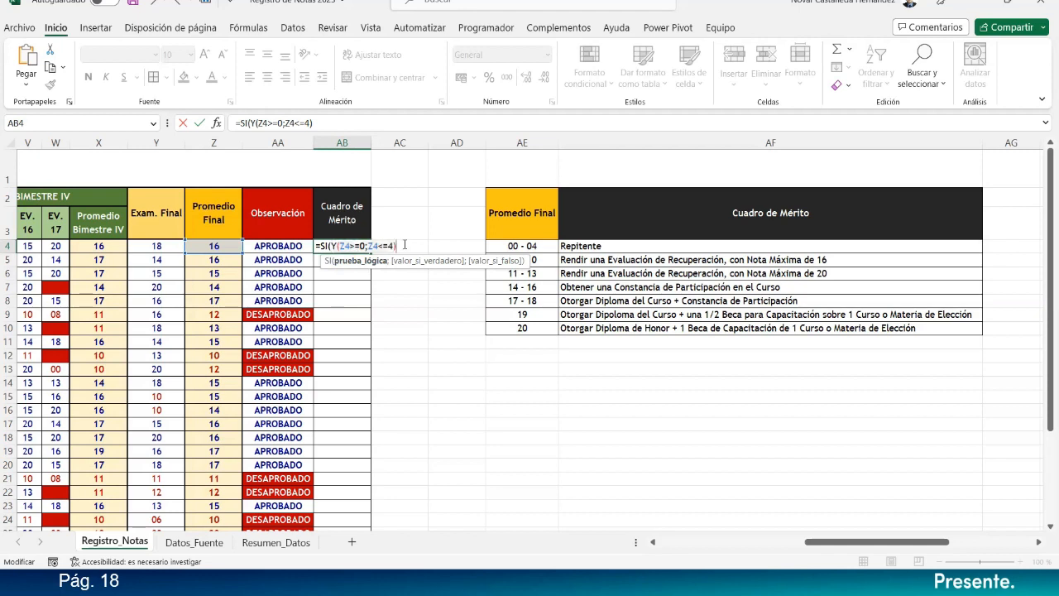
# Step: Enter "Repitente" as the value if true in AB4's formula and open a nested SI( as the value if false
pyautogui.write(';')
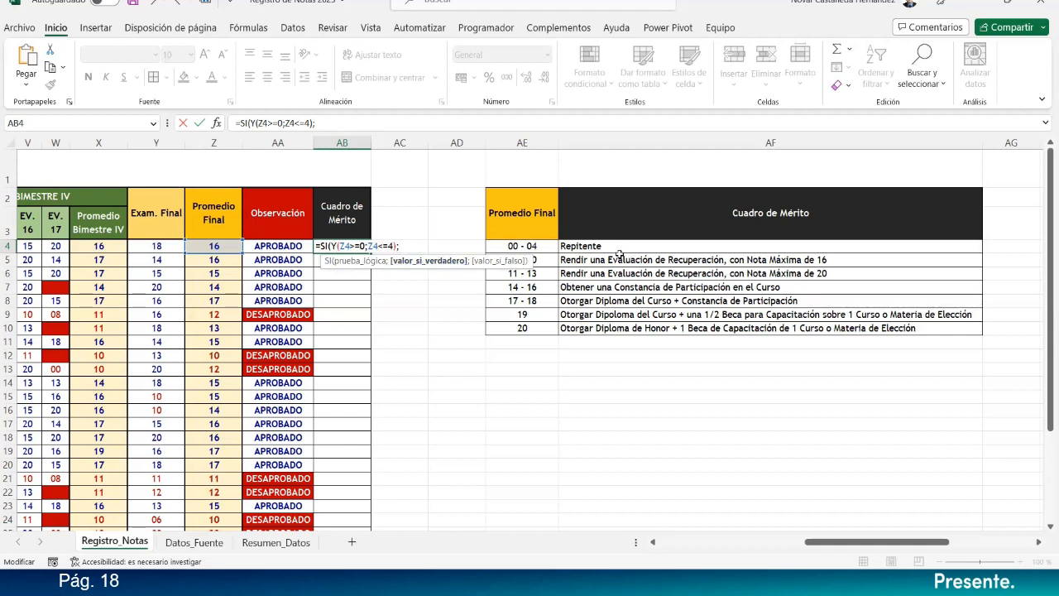
pyautogui.write('"r')
pyautogui.press('BackSpace')
pyautogui.write('Repitente"')
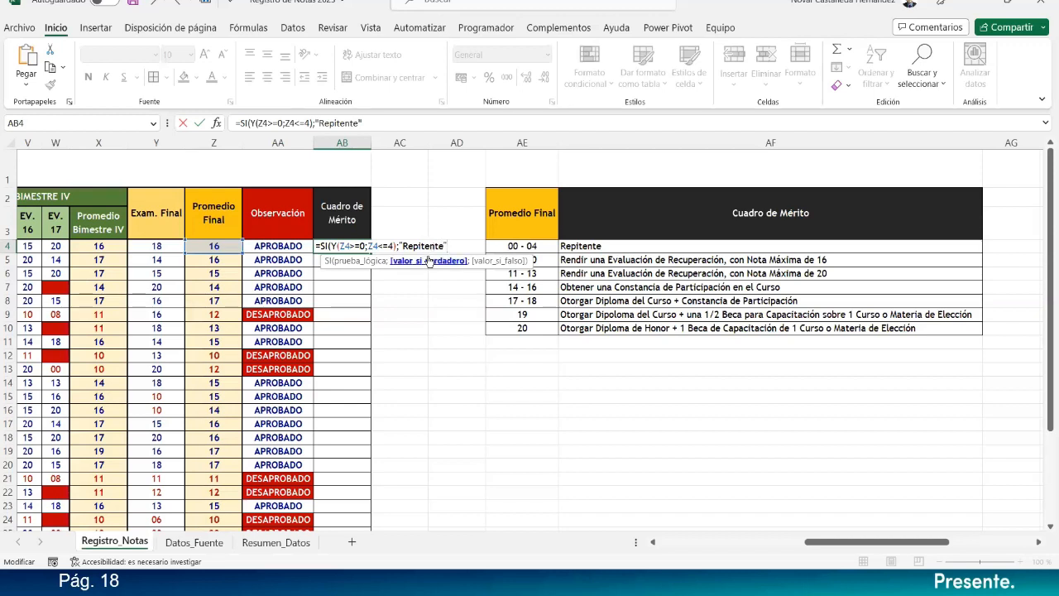
pyautogui.write(';')
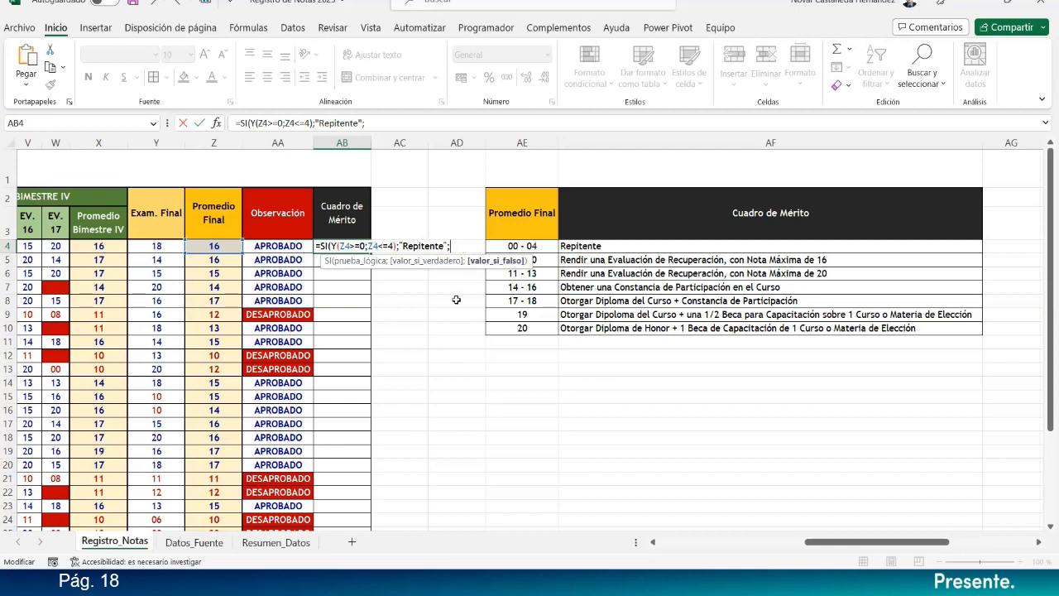
pyautogui.write('SI(')
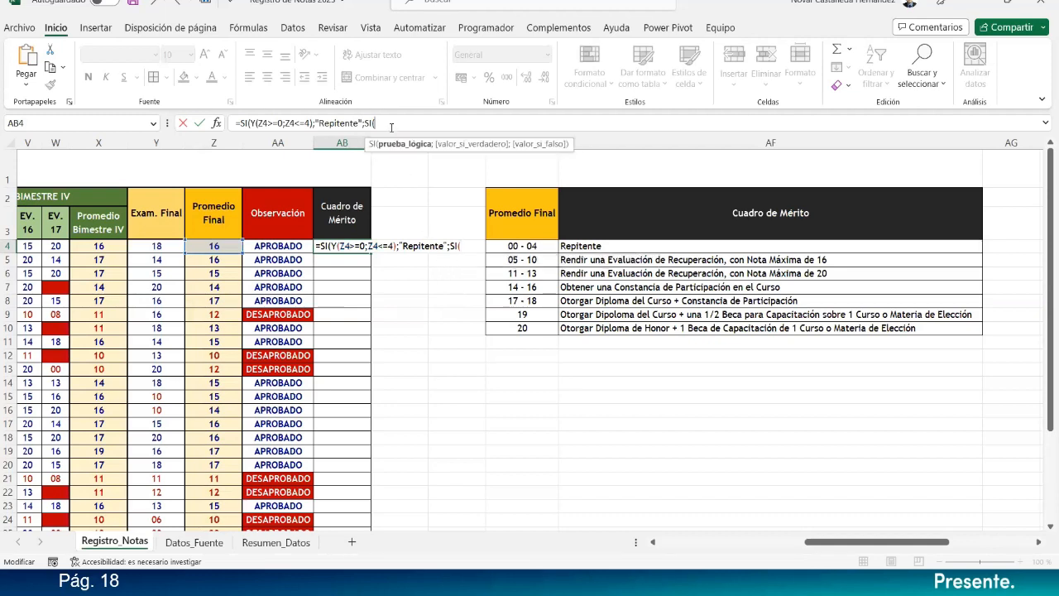
pyautogui.moveTo(389, 136); pyautogui.dragTo(385, 155)
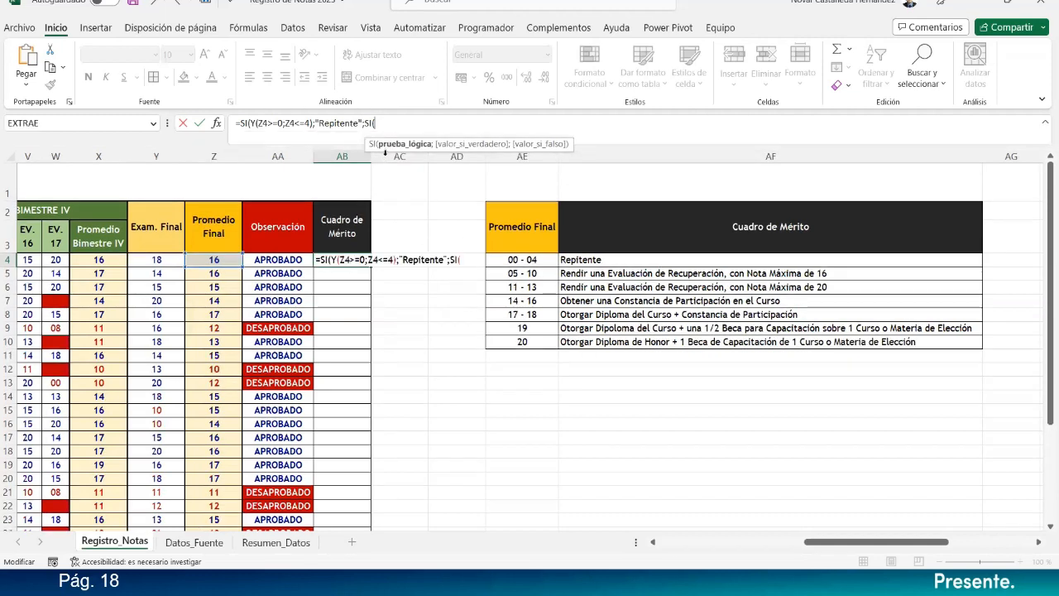
pyautogui.click(366, 121)
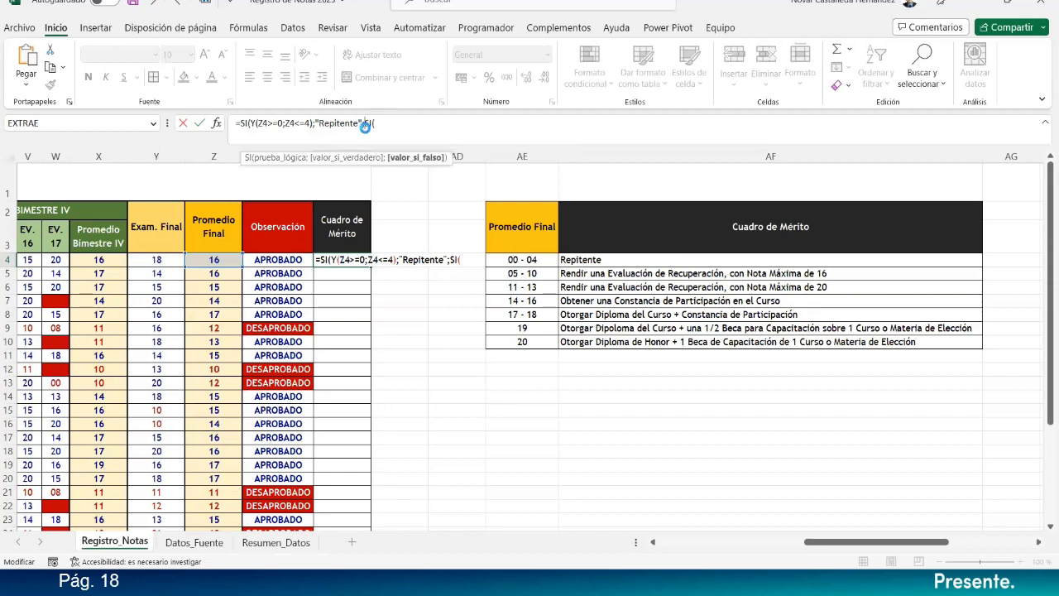
pyautogui.press('Return')
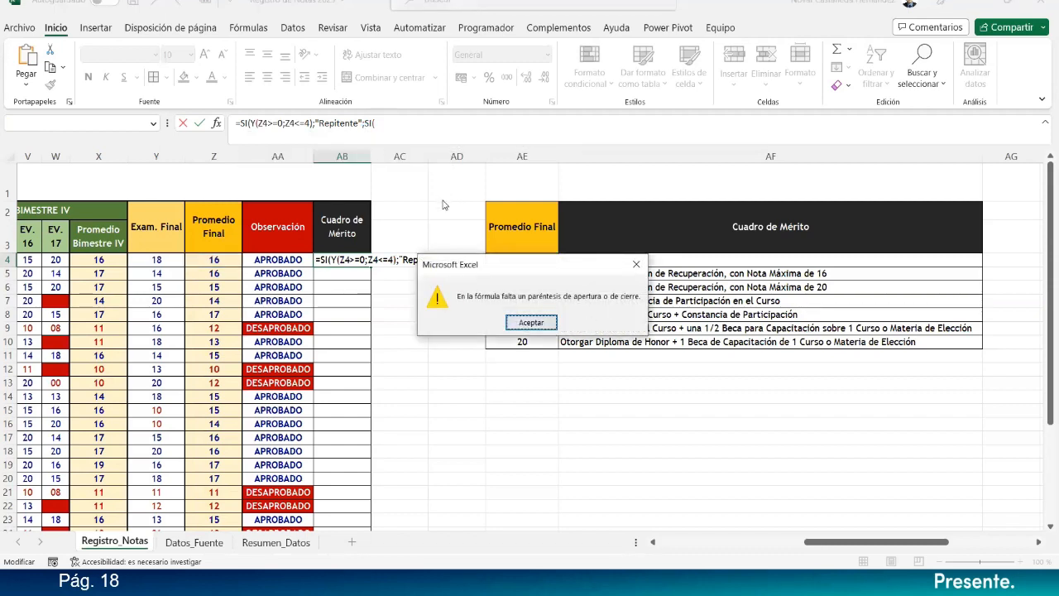
pyautogui.click(549, 330)
pyautogui.click(373, 123)
pyautogui.click(369, 123)
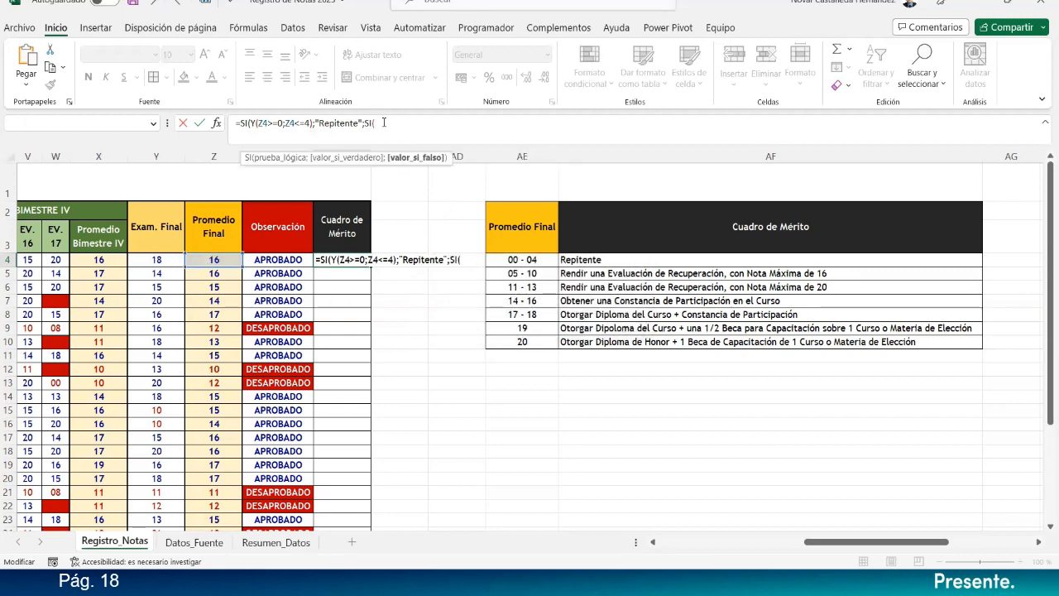
pyautogui.click(384, 123)
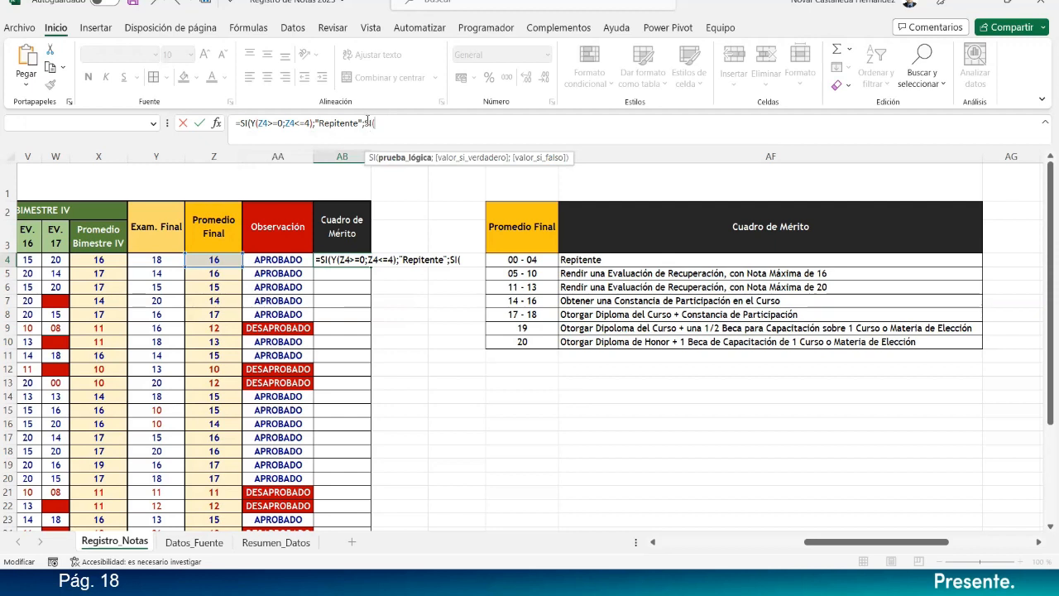
pyautogui.click(368, 123)
pyautogui.click(385, 123)
pyautogui.moveTo(250, 123); pyautogui.dragTo(312, 123)
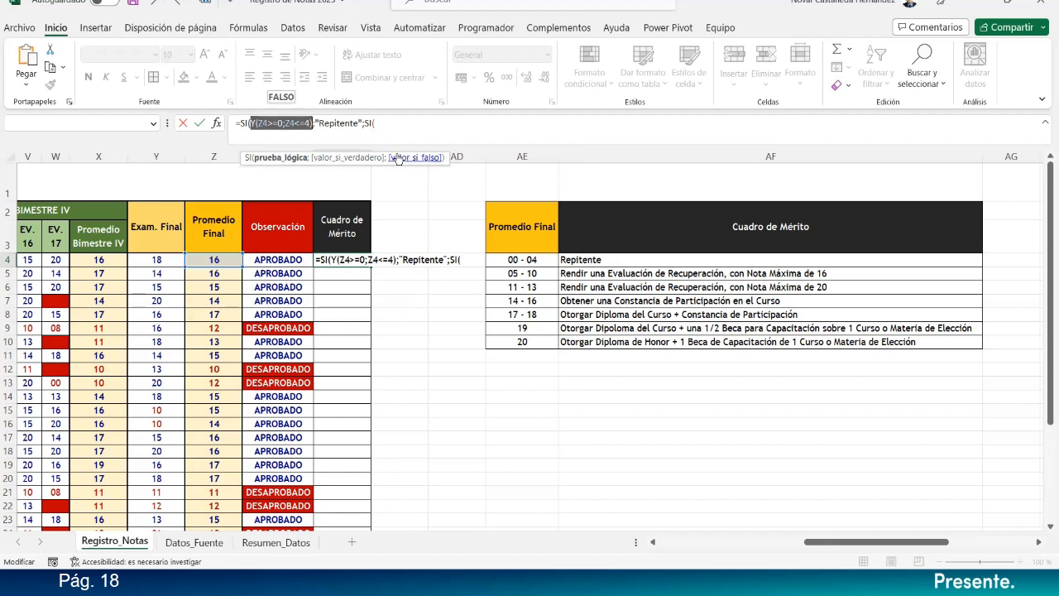
# Step: Add Y(Z4>=5;Z4<=10) as the logical test of the nested SI in AB4, followed by a semicolon separator
pyautogui.click(381, 123)
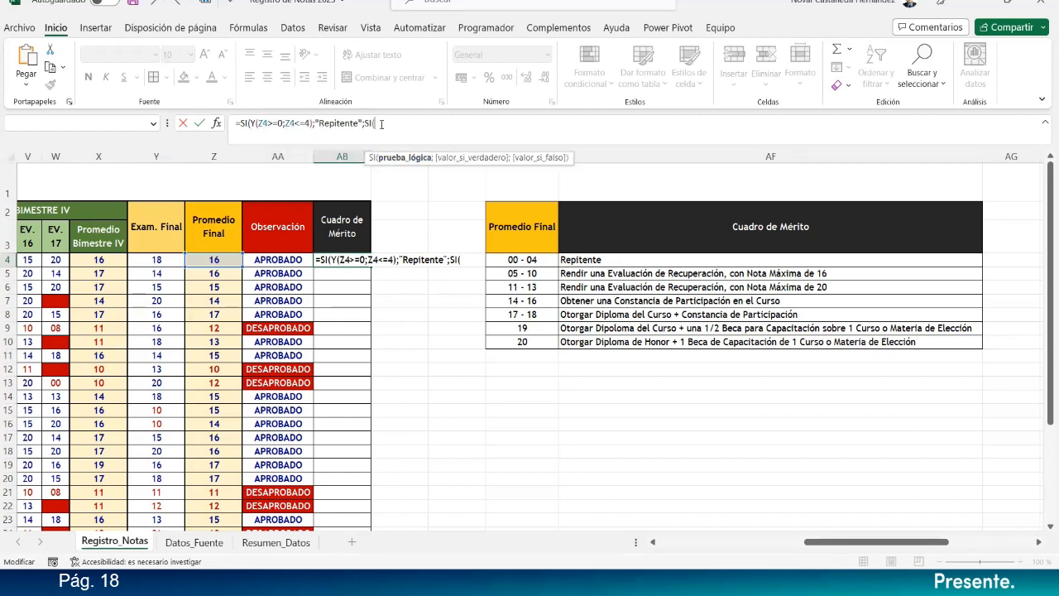
pyautogui.write('Y(')
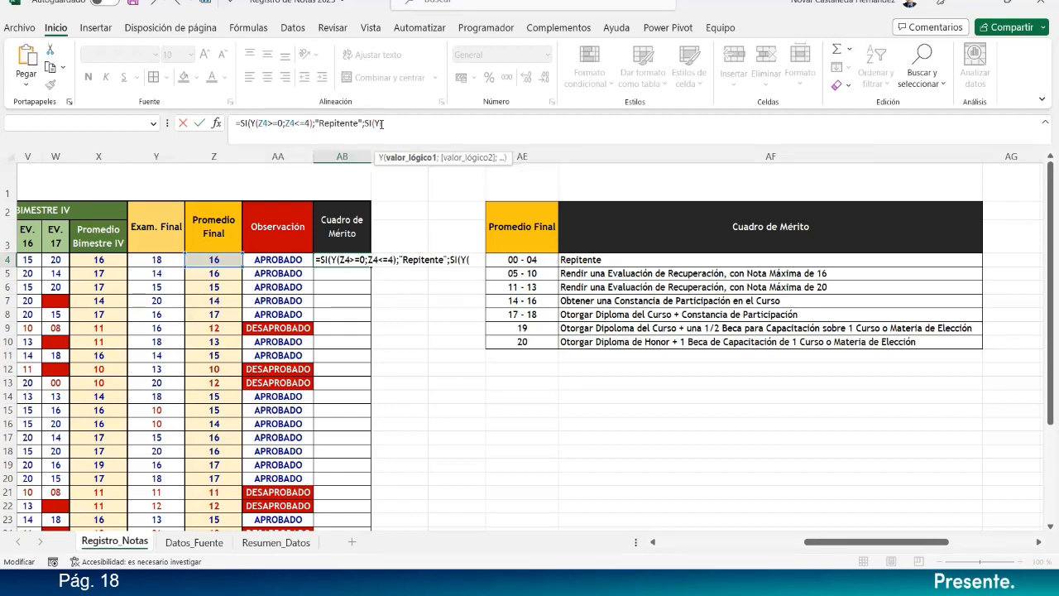
pyautogui.click(219, 259)
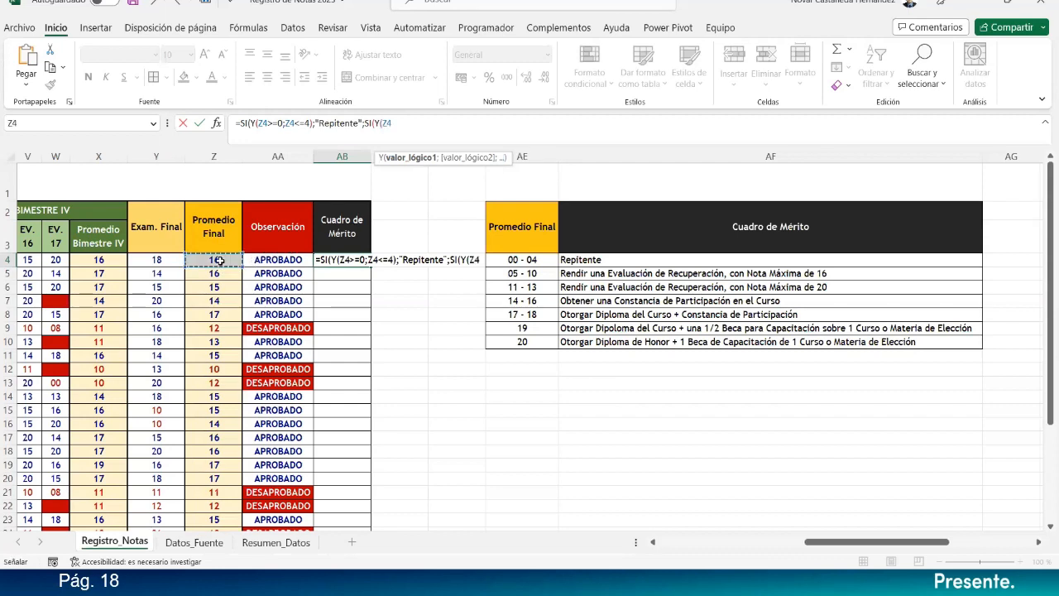
pyautogui.write('>=')
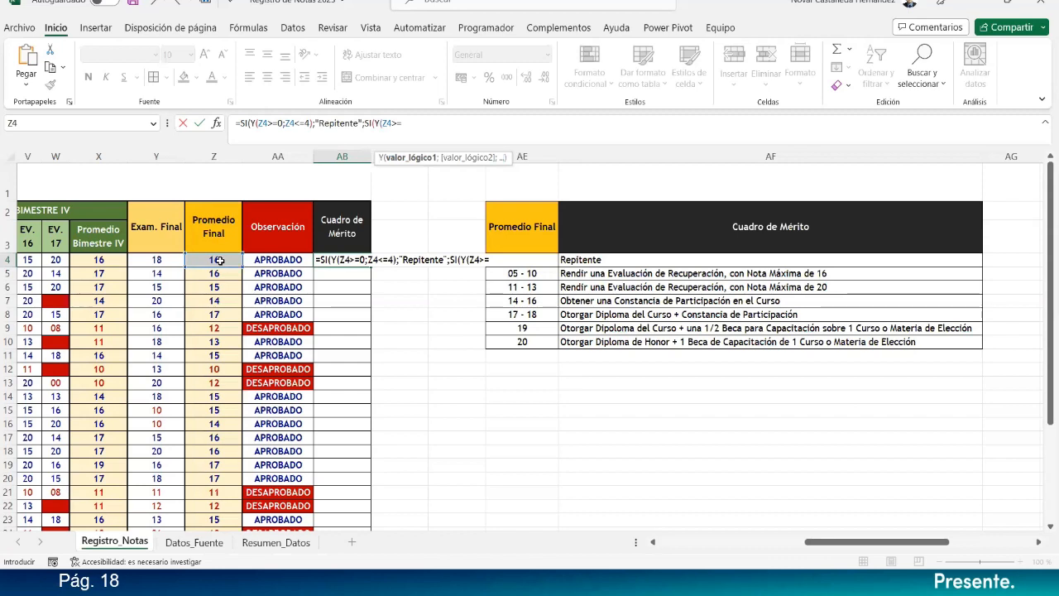
pyautogui.write('5;')
pyautogui.click(219, 260)
pyautogui.write('<=10)')
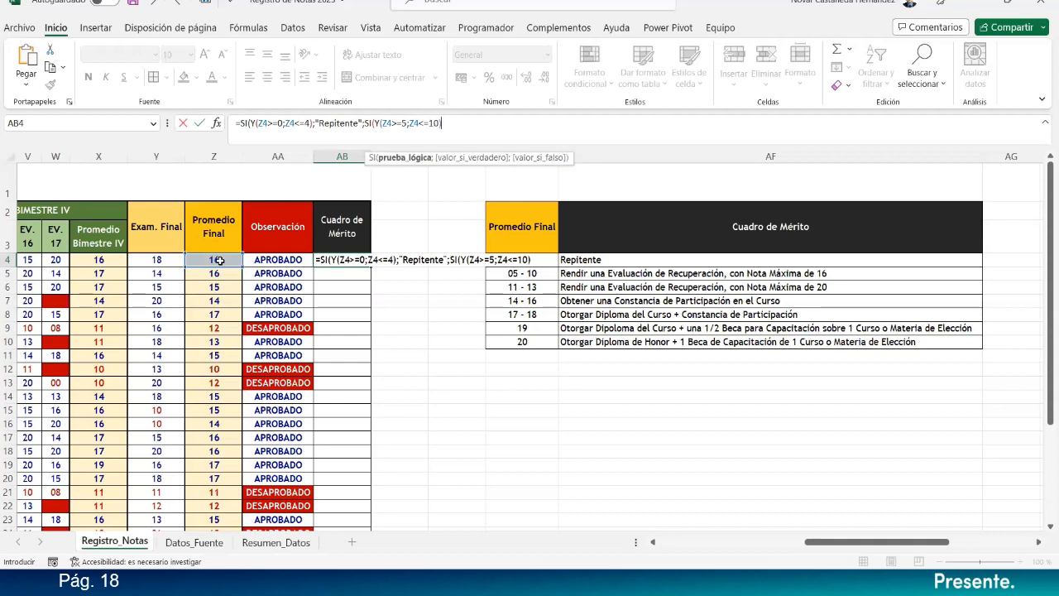
pyautogui.write(';')
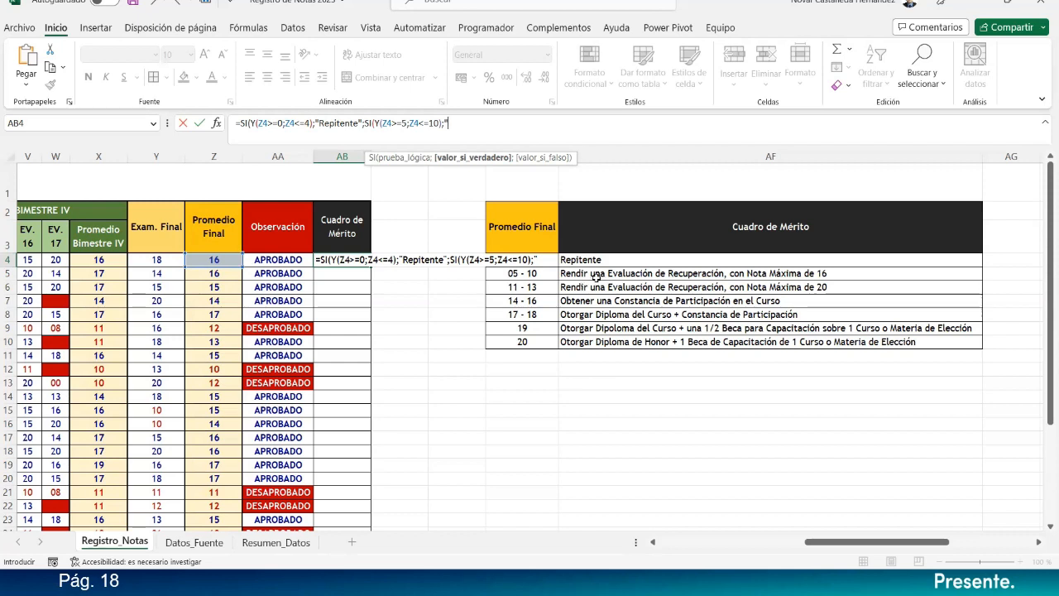
# Step: Enter "Rendir Evaluación de Recuperación, con Nota Máxima de 16" as the value if true of AB4's second SI, followed by a semicolon
pyautogui.write('Rendi')
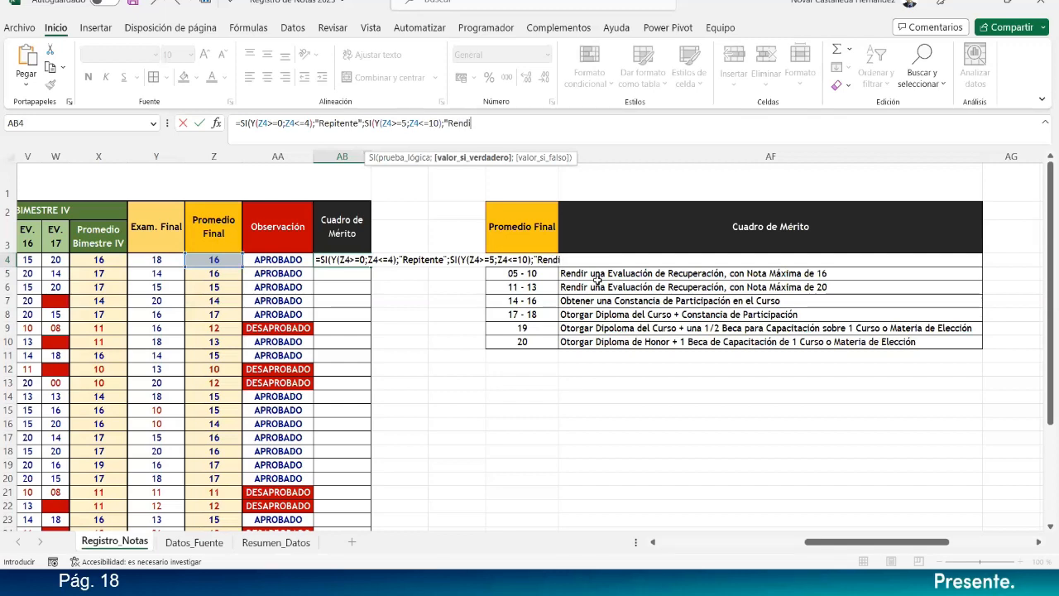
pyautogui.write('r una Evaluac')
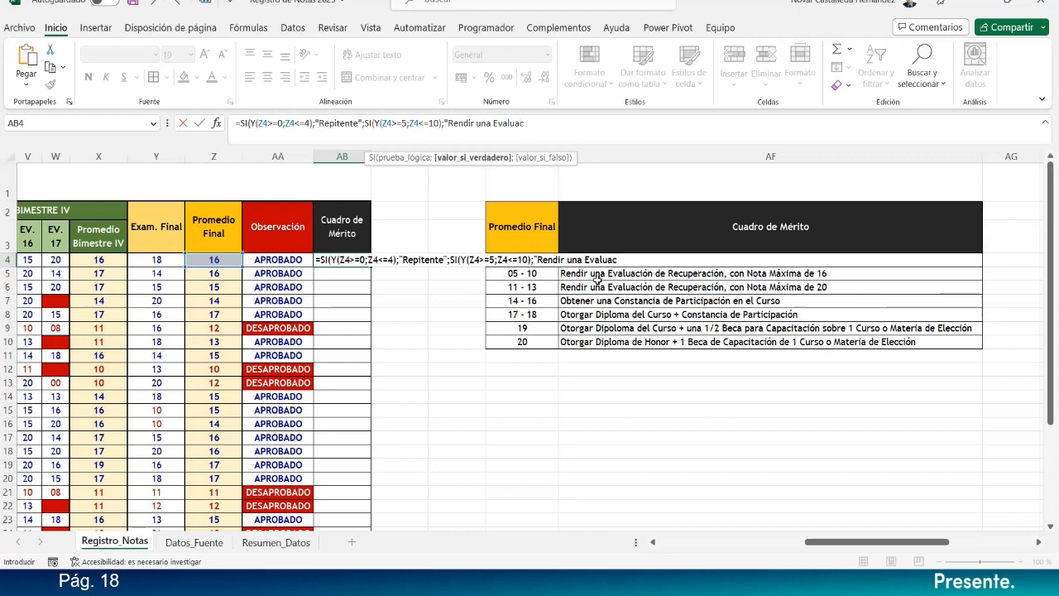
pyautogui.write('ión de Recupe')
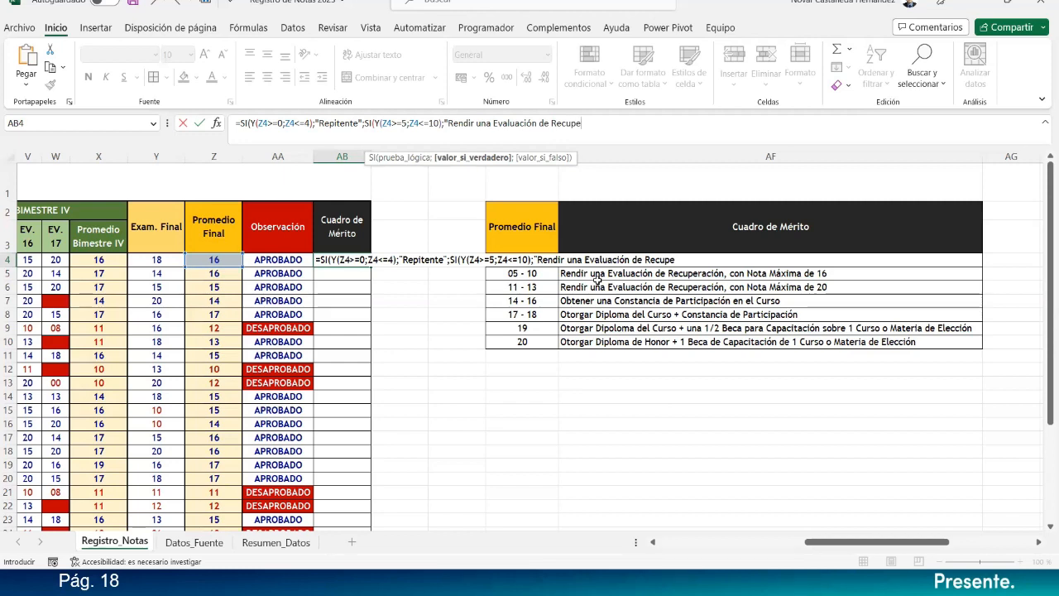
pyautogui.write('ración')
pyautogui.doubleClick(484, 122)
pyautogui.press('BackSpace')
pyautogui.press('BackSpace')
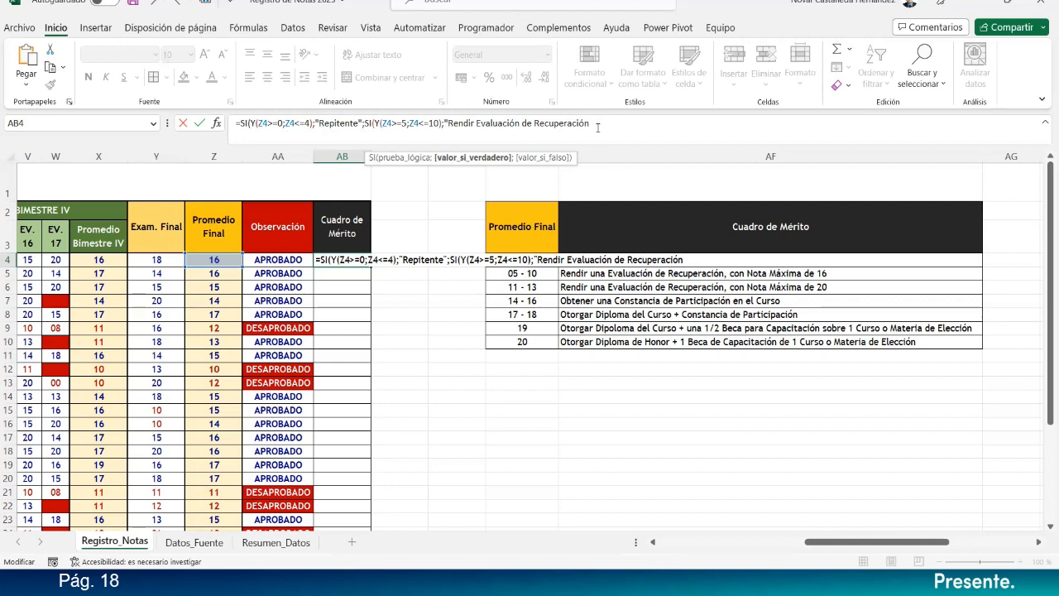
pyautogui.write('con Nota Máxima de 16')
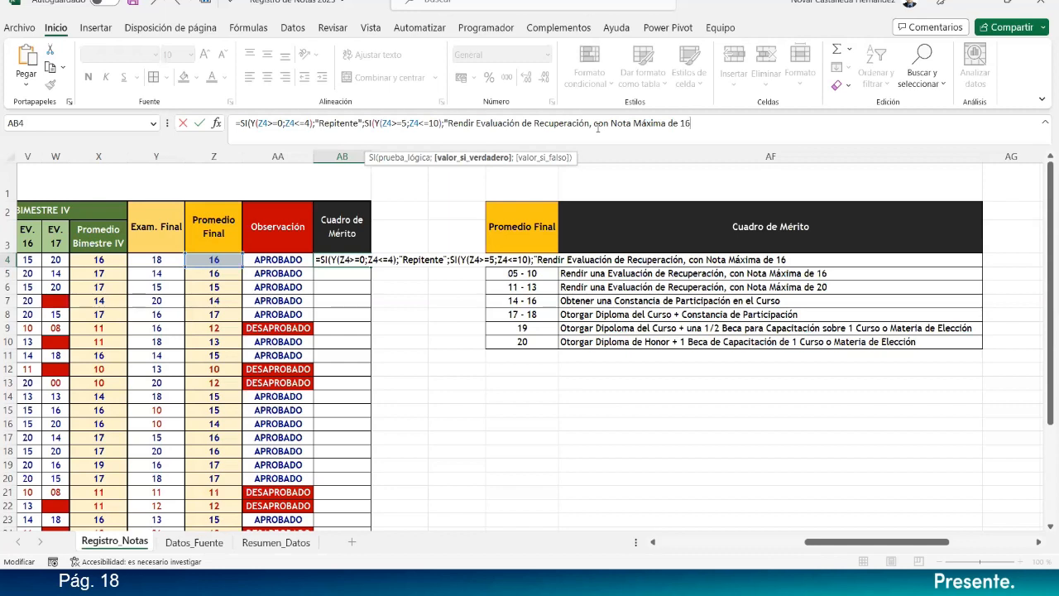
pyautogui.write('";')
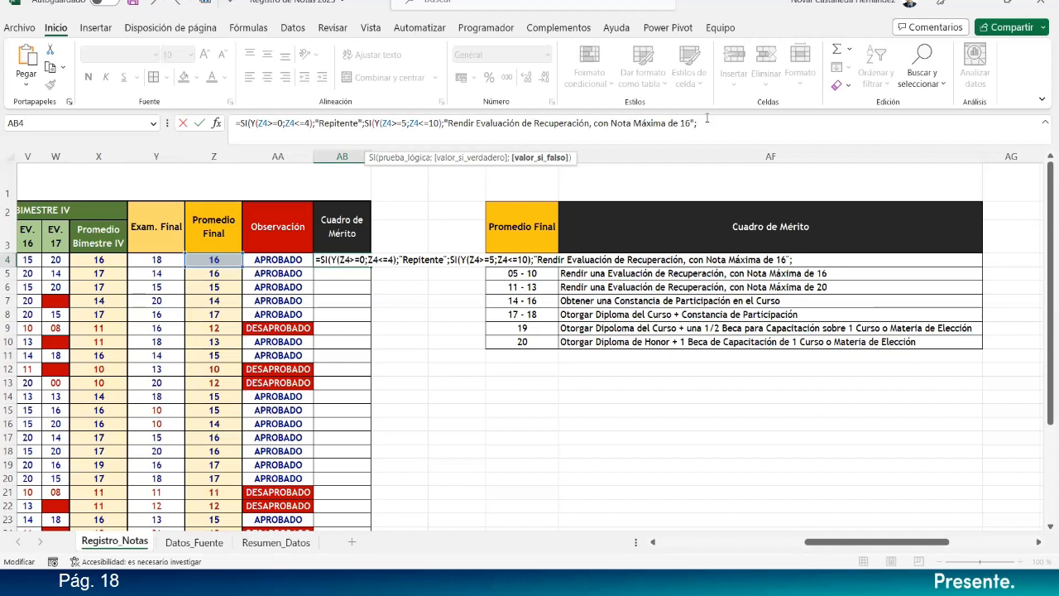
# Step: Open a third nested SI in AB4's formula and enter the conditions Z4>=11;Z4<=13 with a closing parenthesis
pyautogui.write('SI(')
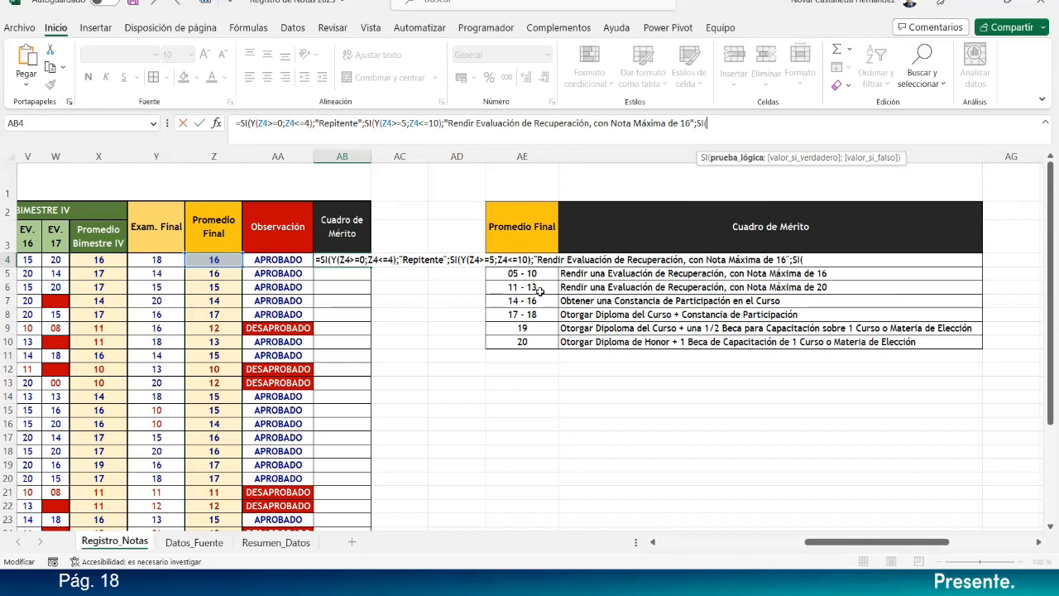
pyautogui.click(215, 260)
pyautogui.write('>=')
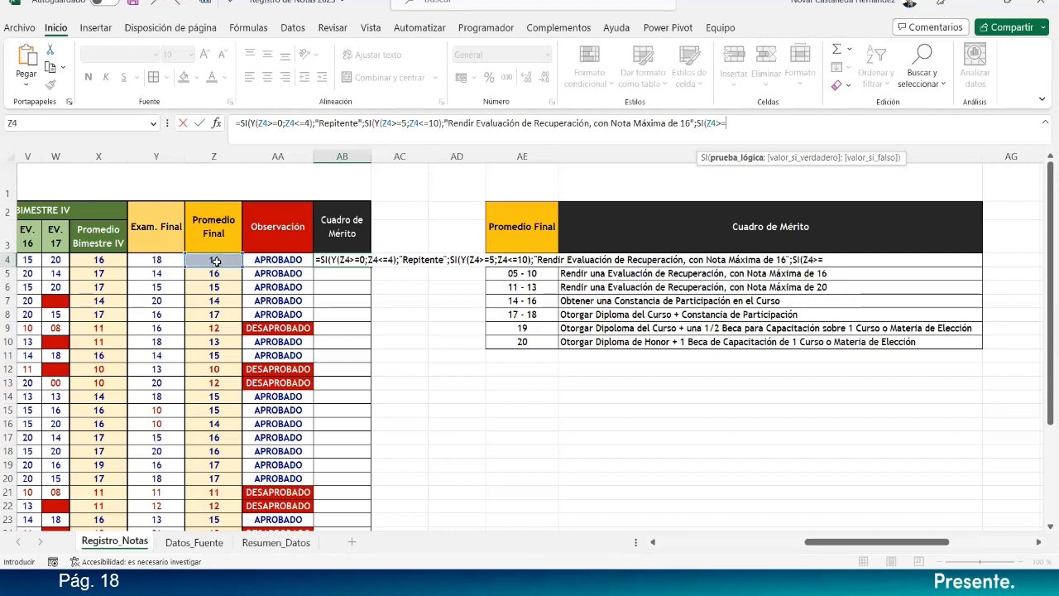
pyautogui.write('11;')
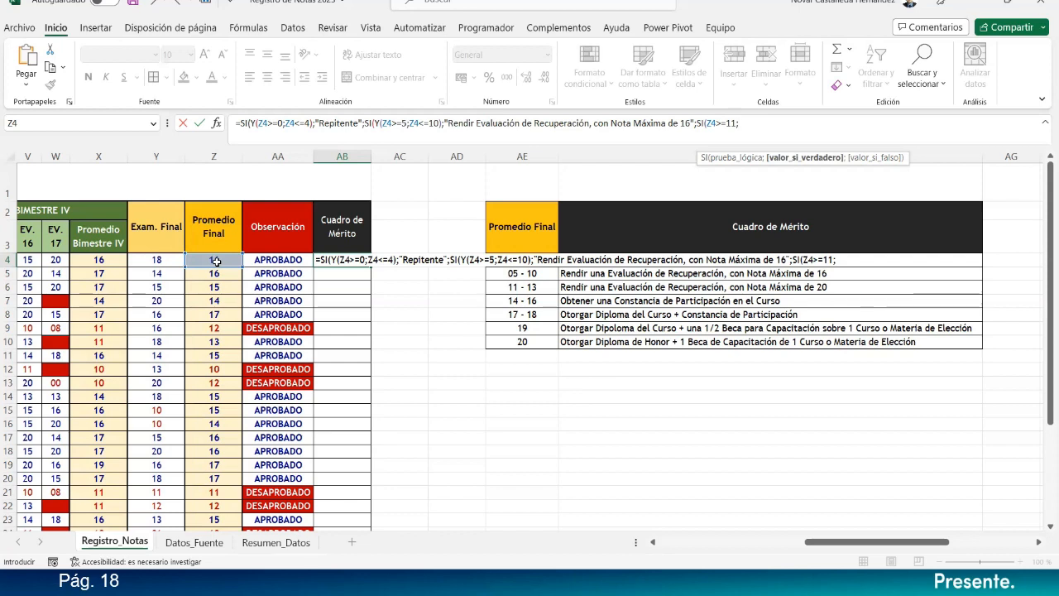
pyautogui.click(219, 261)
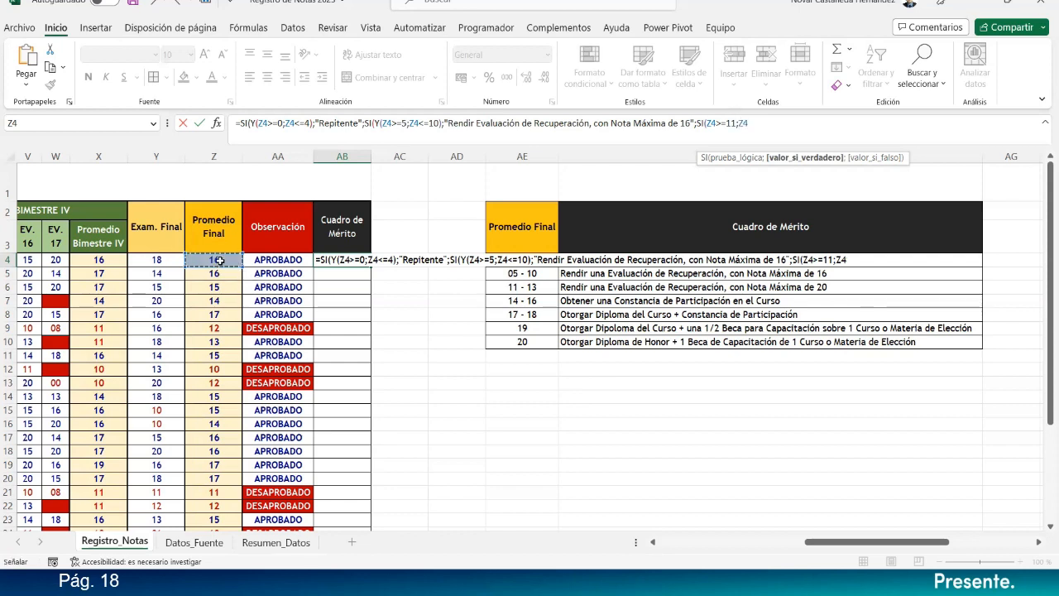
pyautogui.write('<=')
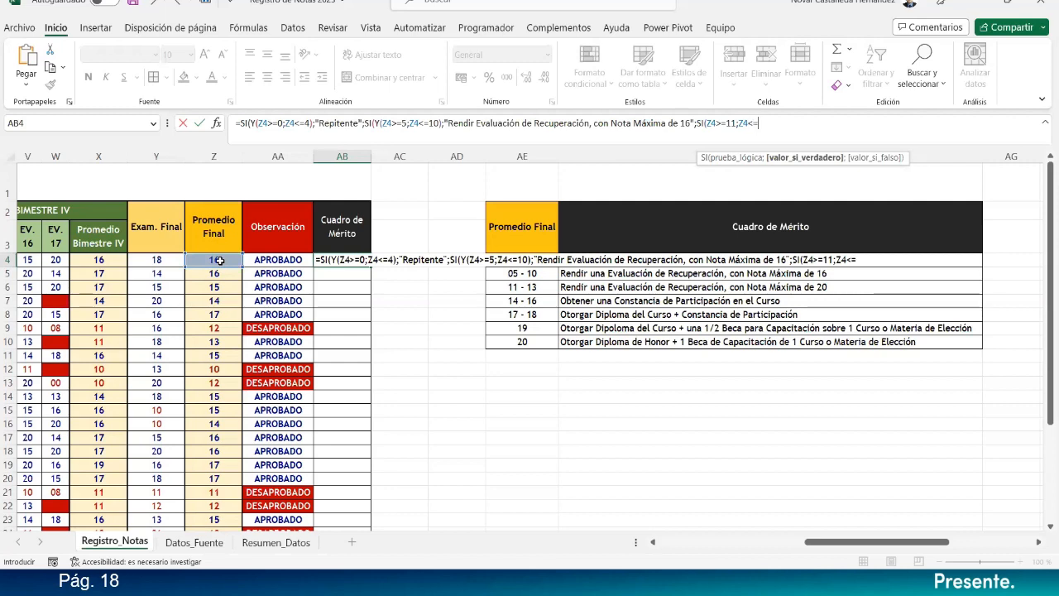
pyautogui.write('13)')
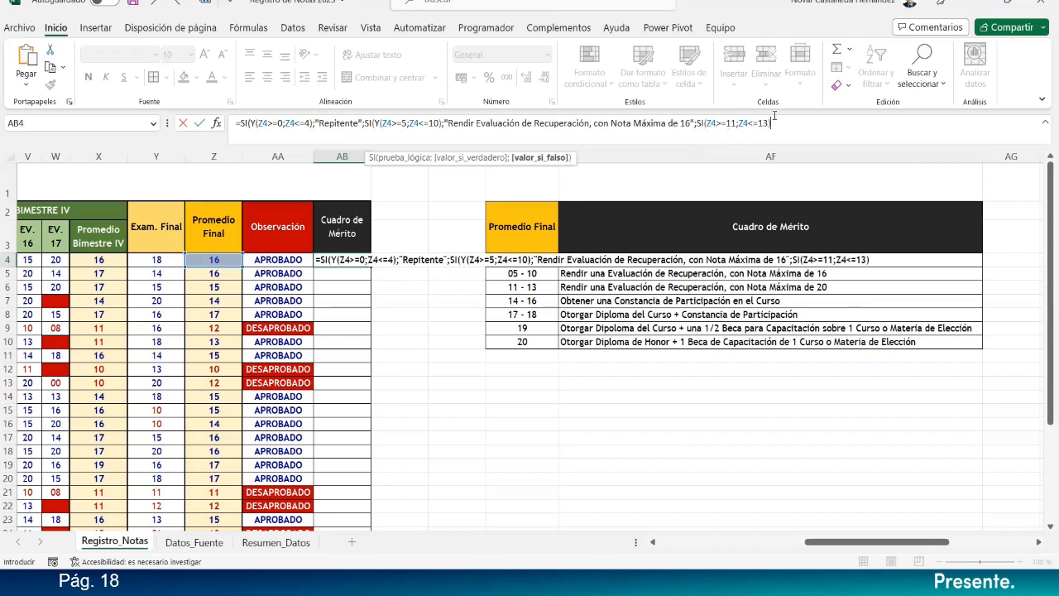
# Step: Wrap the third SI's conditions in a Y function so they read Y(Z4>=11;Z4<=13), followed by a semicolon
pyautogui.moveTo(736, 122); pyautogui.dragTo(769, 122)
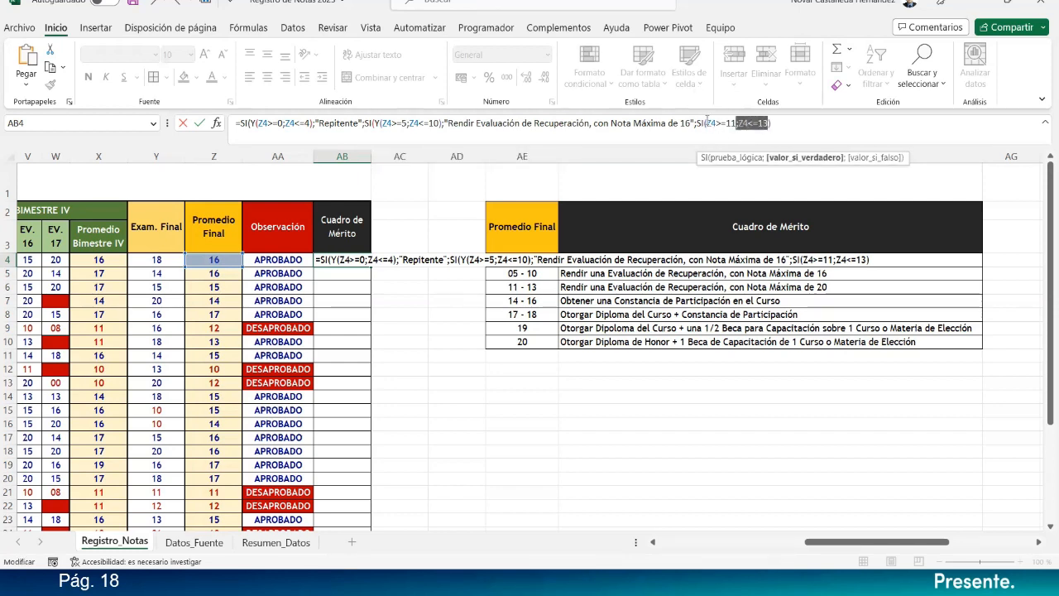
pyautogui.click(705, 123)
pyautogui.write('Y(')
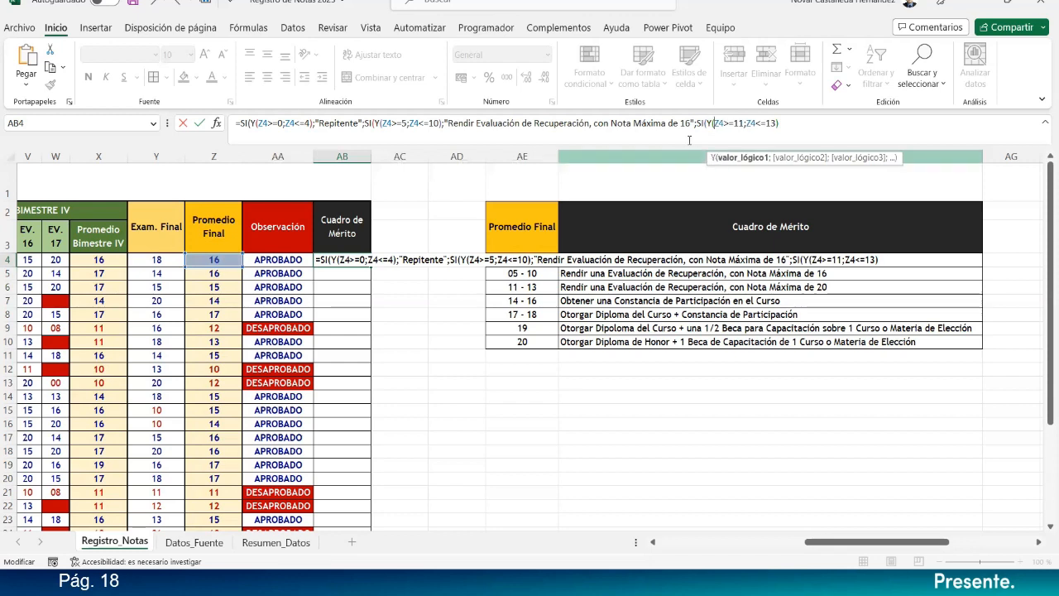
pyautogui.click(711, 122)
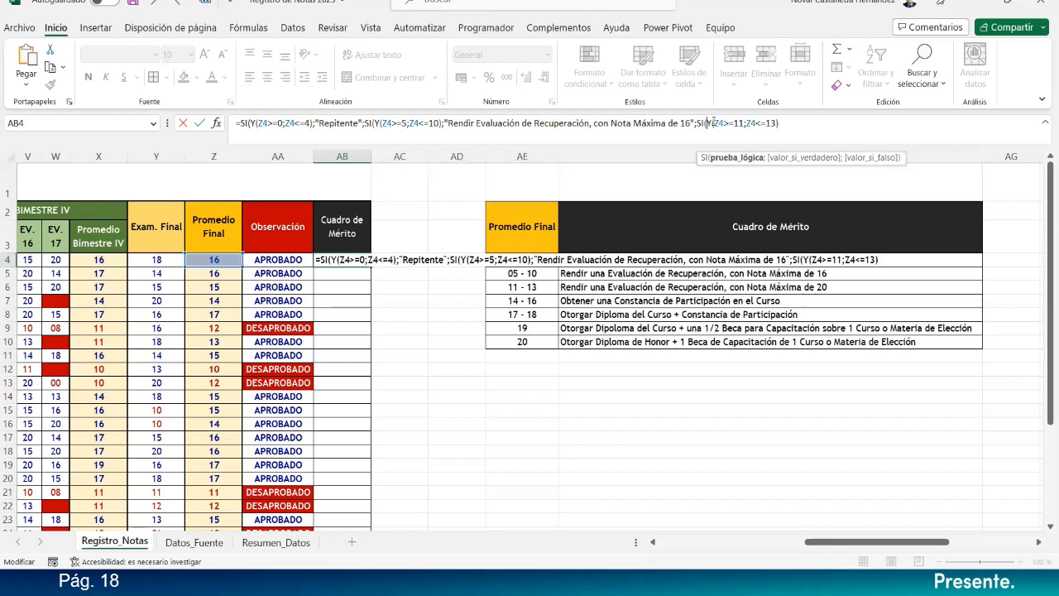
pyautogui.click(714, 123)
pyautogui.click(710, 123)
pyautogui.write(';')
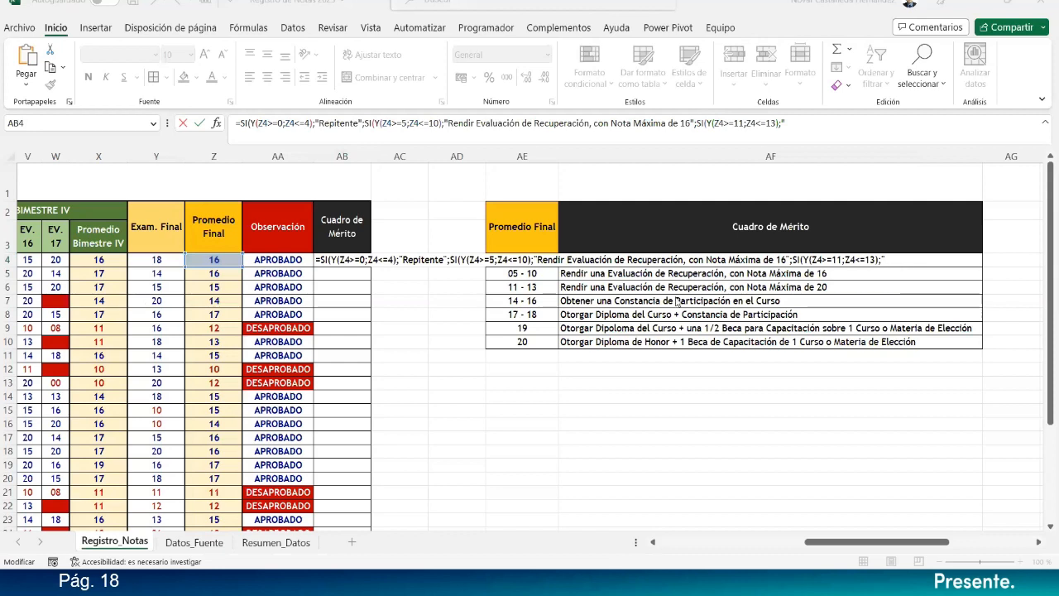
# Step: Copy the recovery evaluation text as the third SI's value if true in AB4 and set its maximum grade to 20
pyautogui.click(809, 123)
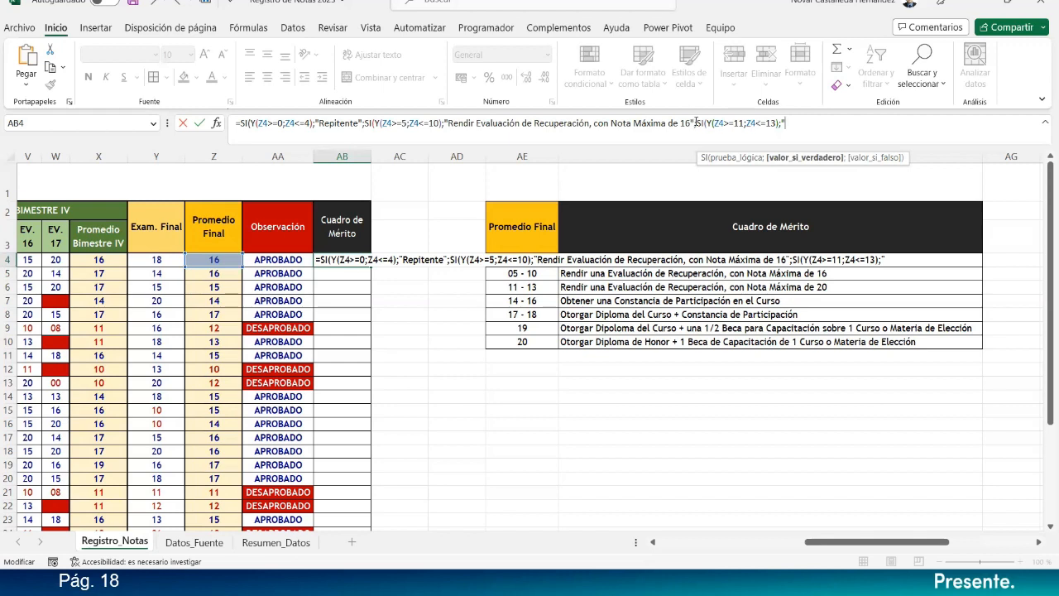
pyautogui.moveTo(696, 123); pyautogui.dragTo(441, 126)
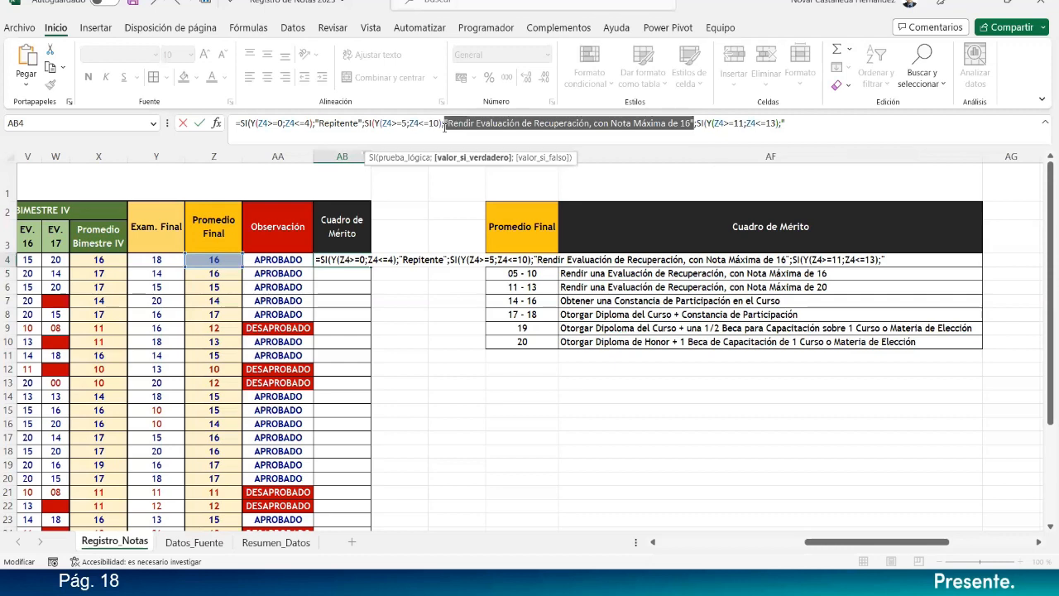
pyautogui.hotkey('ctrl', 'c')
pyautogui.click(787, 131)
pyautogui.hotkey('ctrl', 'v')
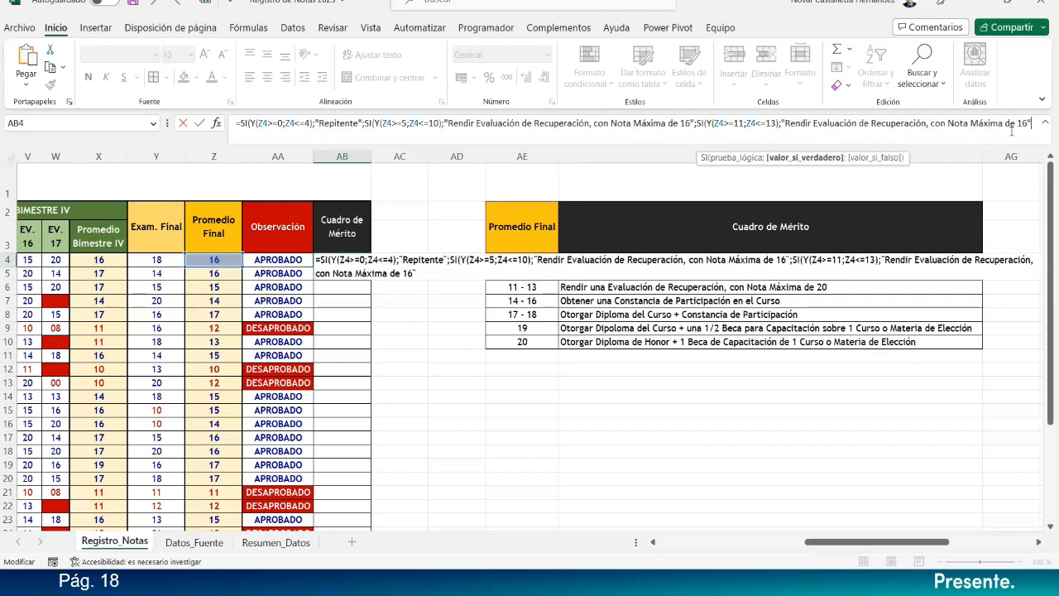
pyautogui.moveTo(1017, 123); pyautogui.dragTo(1028, 123)
pyautogui.write('20')
# Step: Nest a fourth SI as the value if false in AB4 with the logical test Y(Z4>=14;Z4<=16), followed by a semicolon
pyautogui.write(';S')
pyautogui.press('BackSpace')
pyautogui.write('SI(')
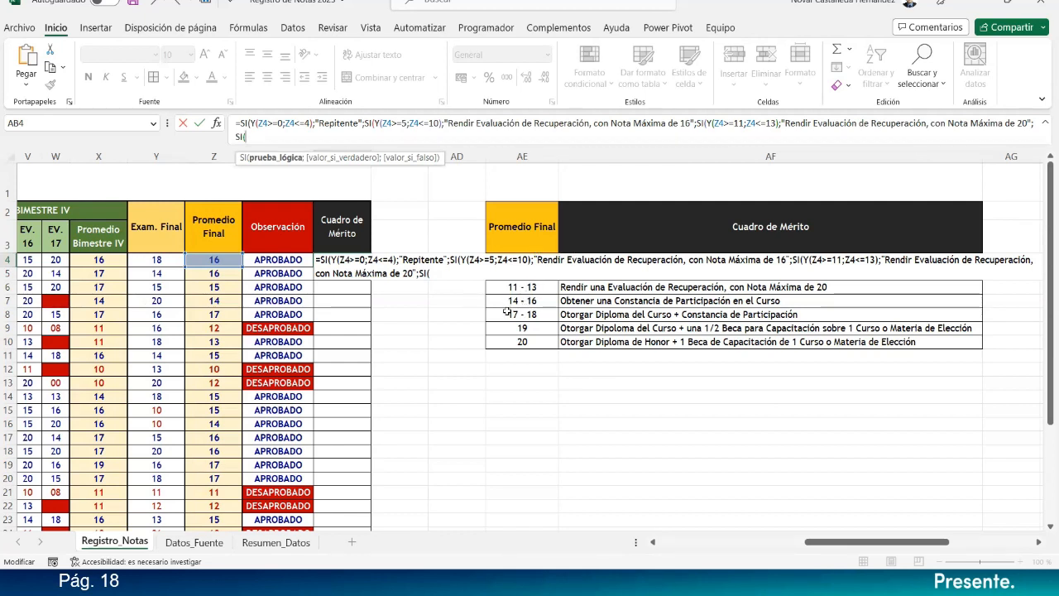
pyautogui.write('Y(')
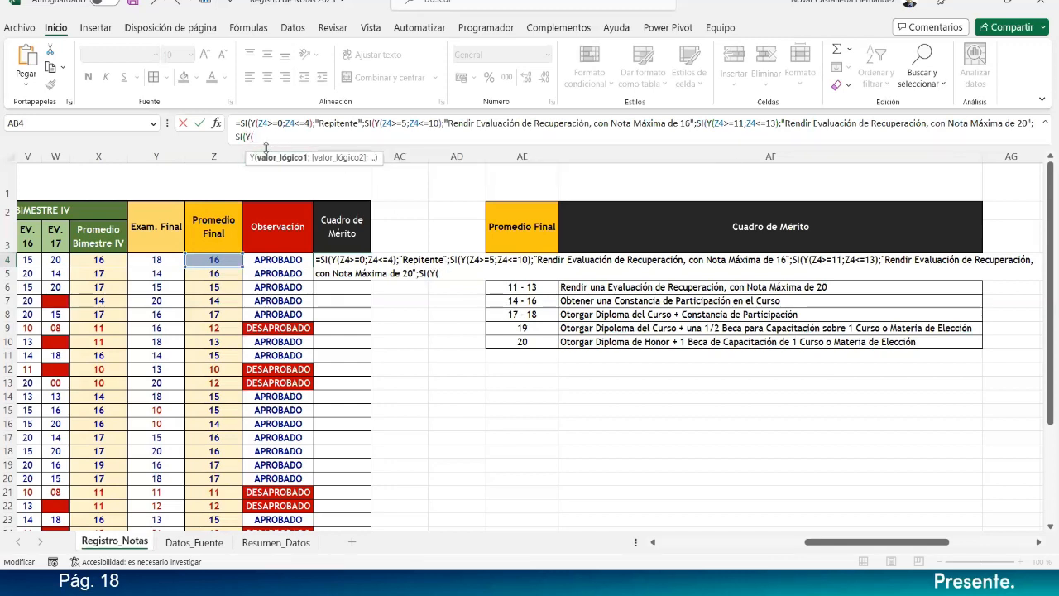
pyautogui.click(232, 262)
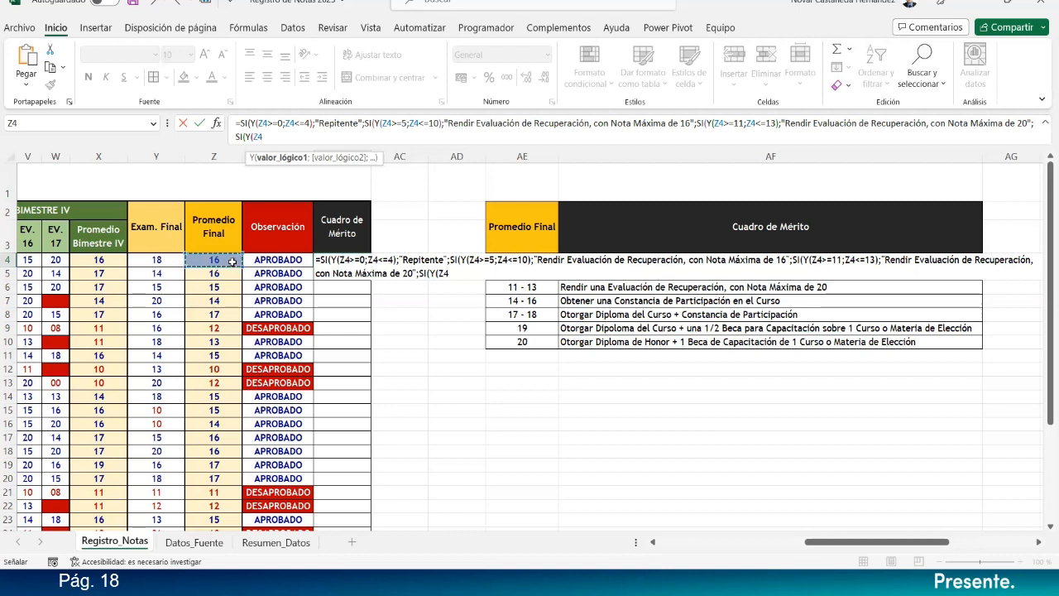
pyautogui.write('>=')
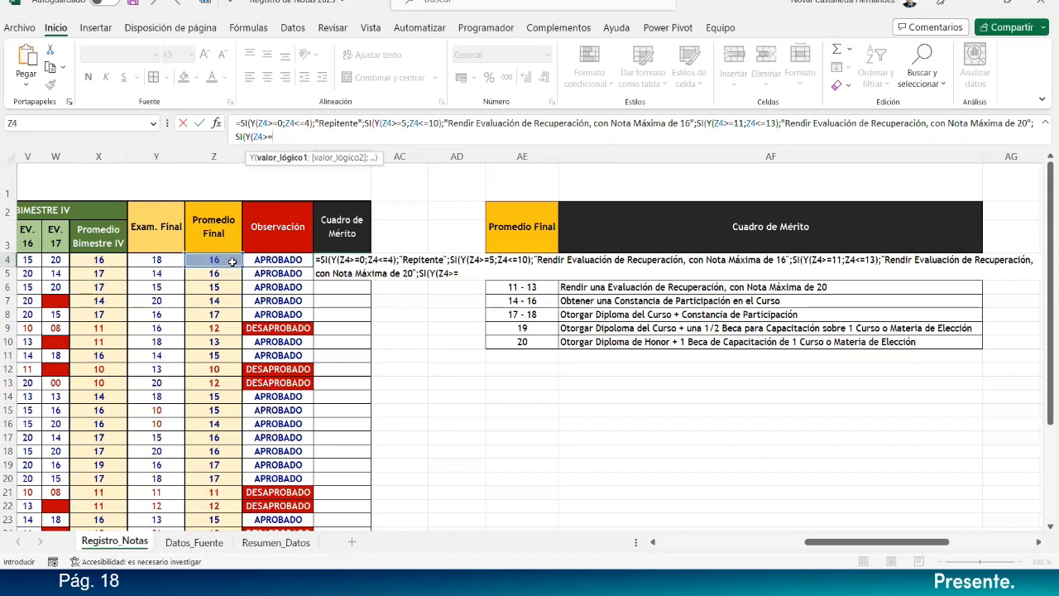
pyautogui.write('14;')
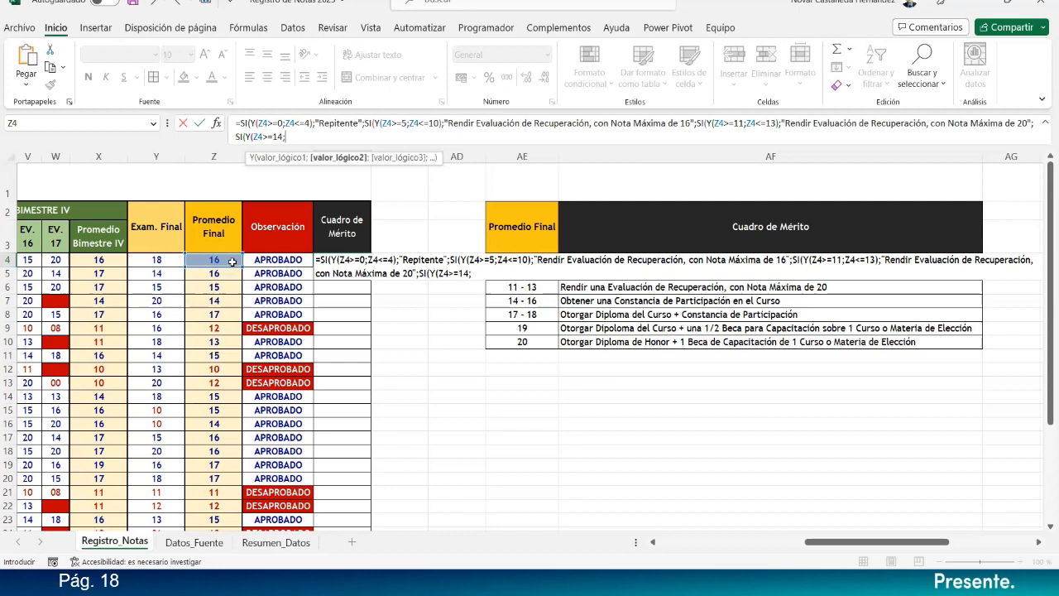
pyautogui.click(225, 260)
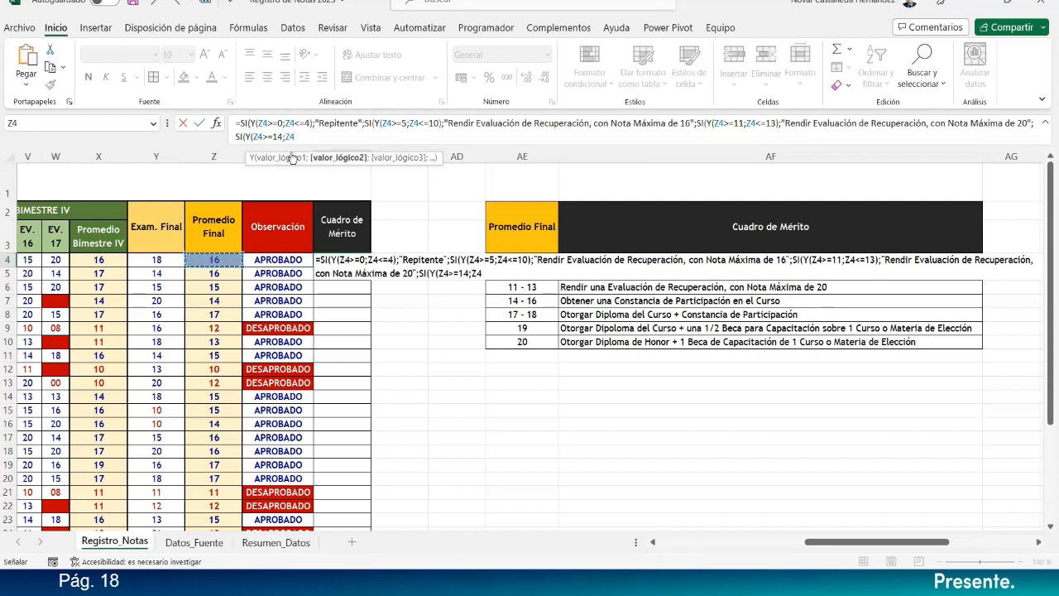
pyautogui.write('<=')
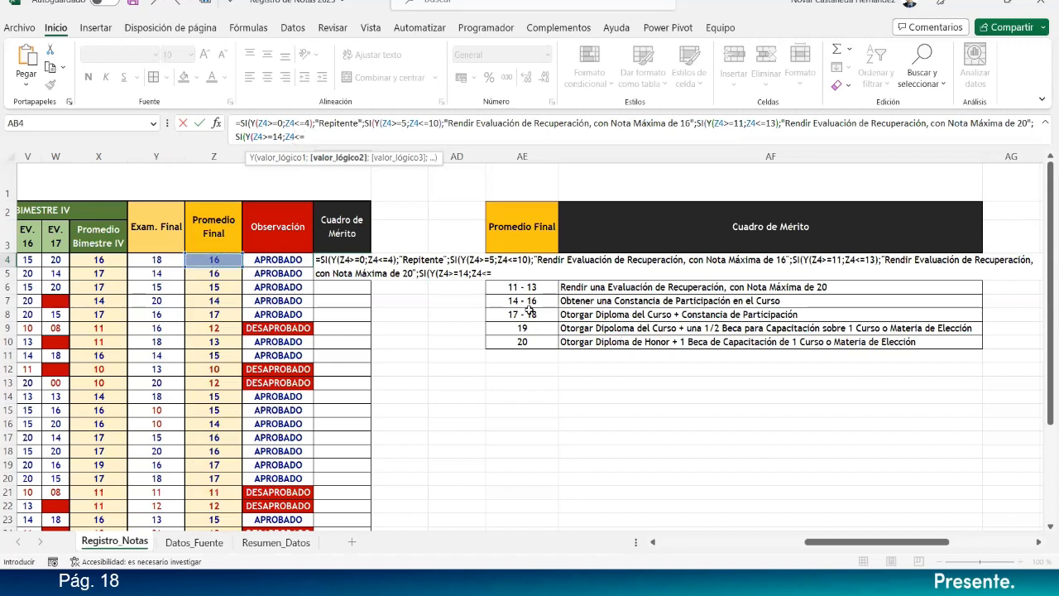
pyautogui.write('16)')
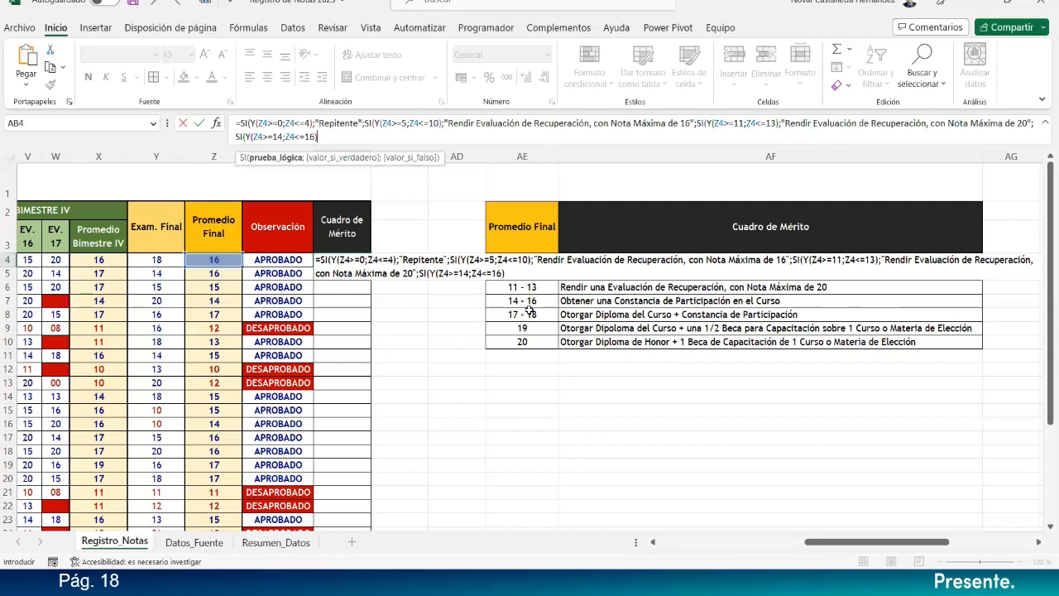
pyautogui.write(';')
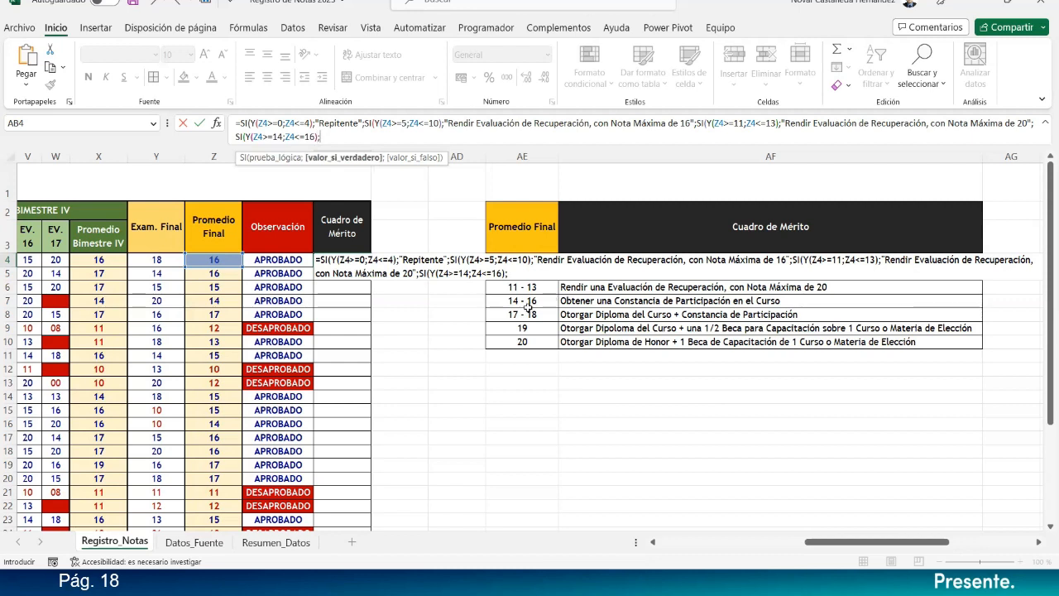
# Step: Enter "Constancia de Participación" as the fourth SI's value if true in AB4 and open another nested SI( as its value if false
pyautogui.write('"')
pyautogui.write('cONSTR')
pyautogui.press('BackSpace')
pyautogui.press('BackSpace')
pyautogui.press('BackSpace')
pyautogui.press('BackSpace')
pyautogui.press('BackSpace')
pyautogui.press('BackSpace')
pyautogui.write('Constancia')
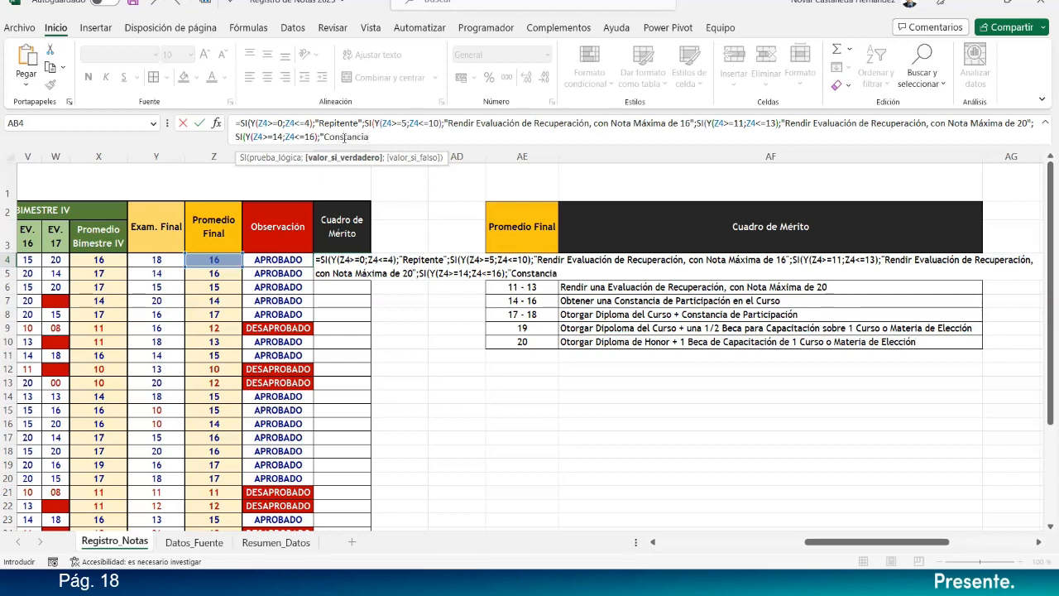
pyautogui.write(' de Participación"')
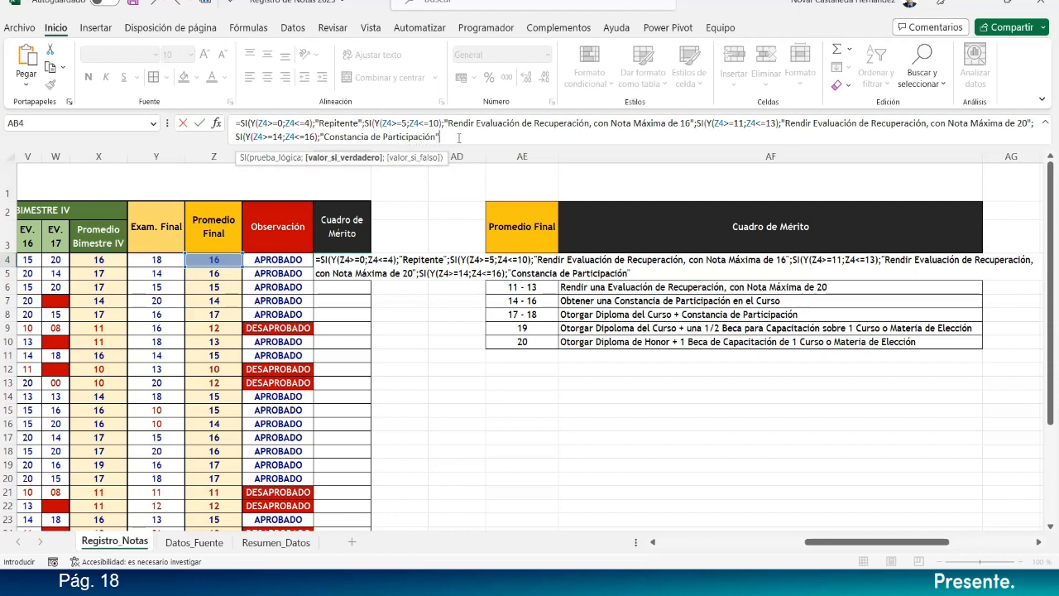
pyautogui.write(';si(')
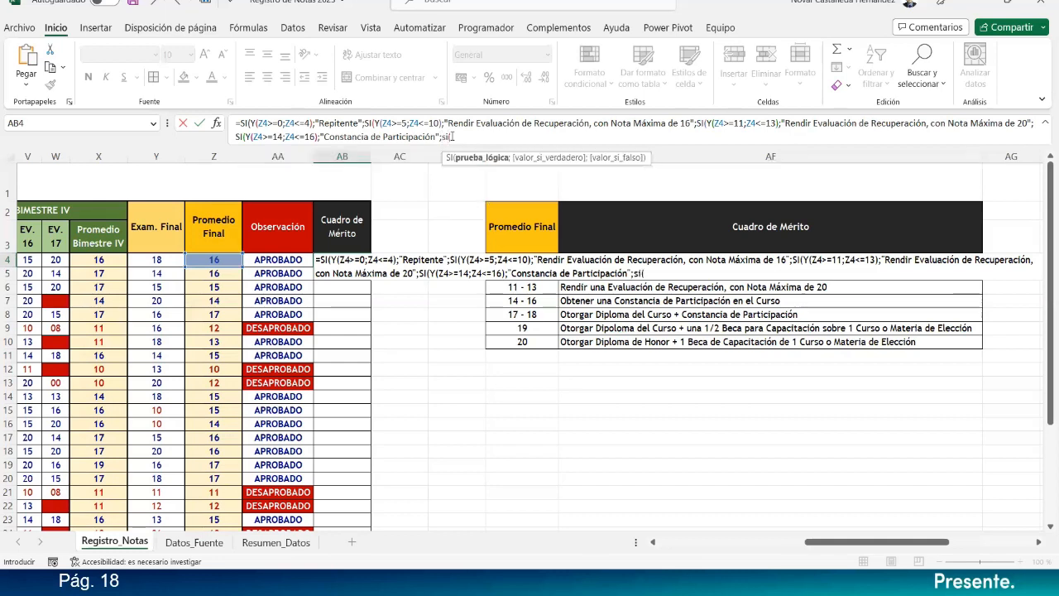
# Step: Nest another SI in the AB4 formula with the condition Y(Z4>=17;Z4<=18)
pyautogui.press('BackSpace')
pyautogui.press('Tab')
pyautogui.click(230, 261)
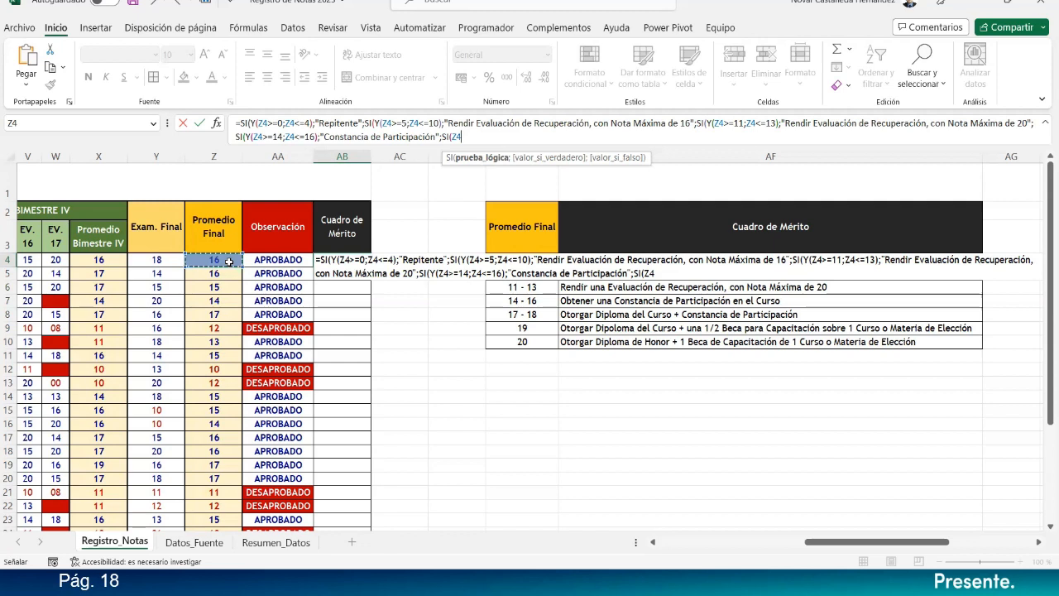
pyautogui.click(454, 137)
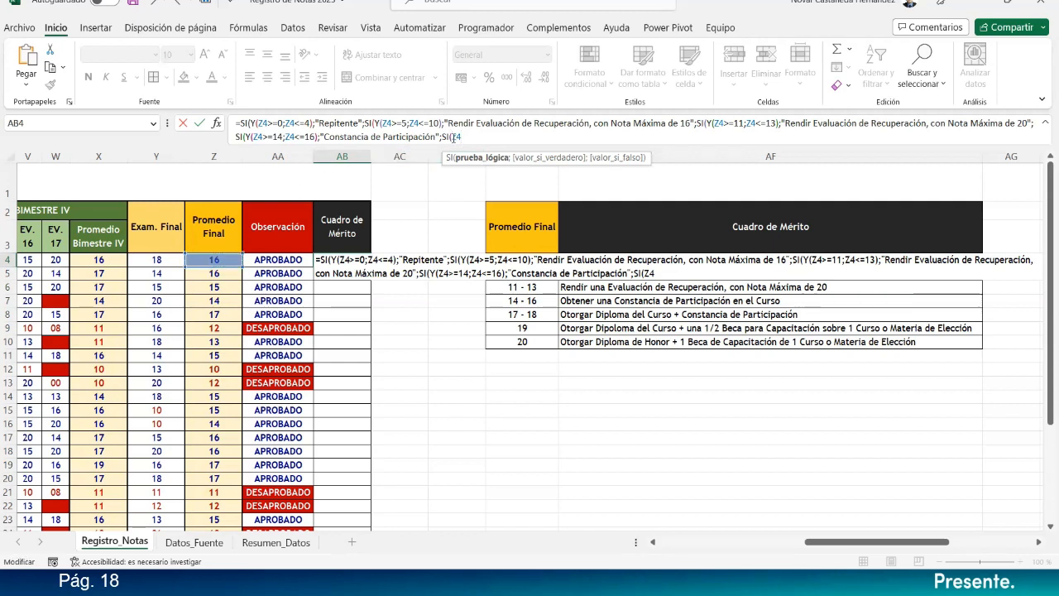
pyautogui.write('Y(')
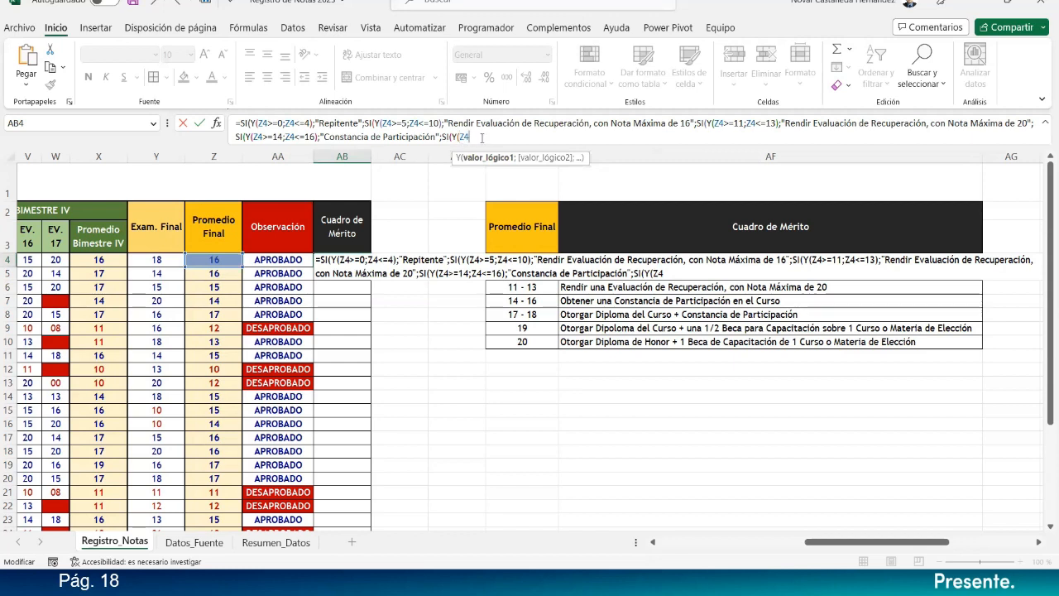
pyautogui.write('>=')
pyautogui.write('17;')
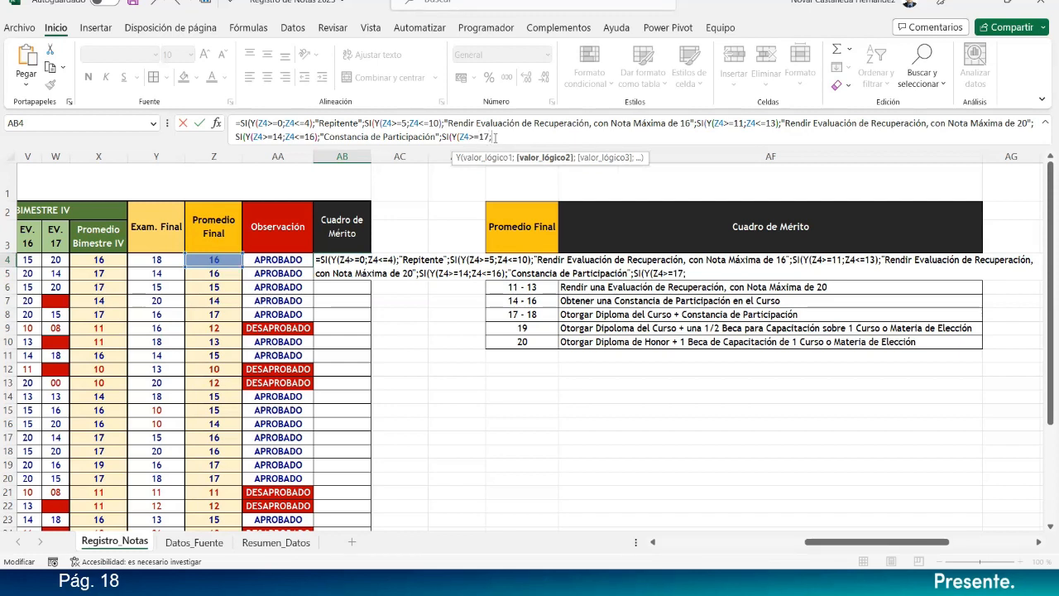
pyautogui.click(217, 259)
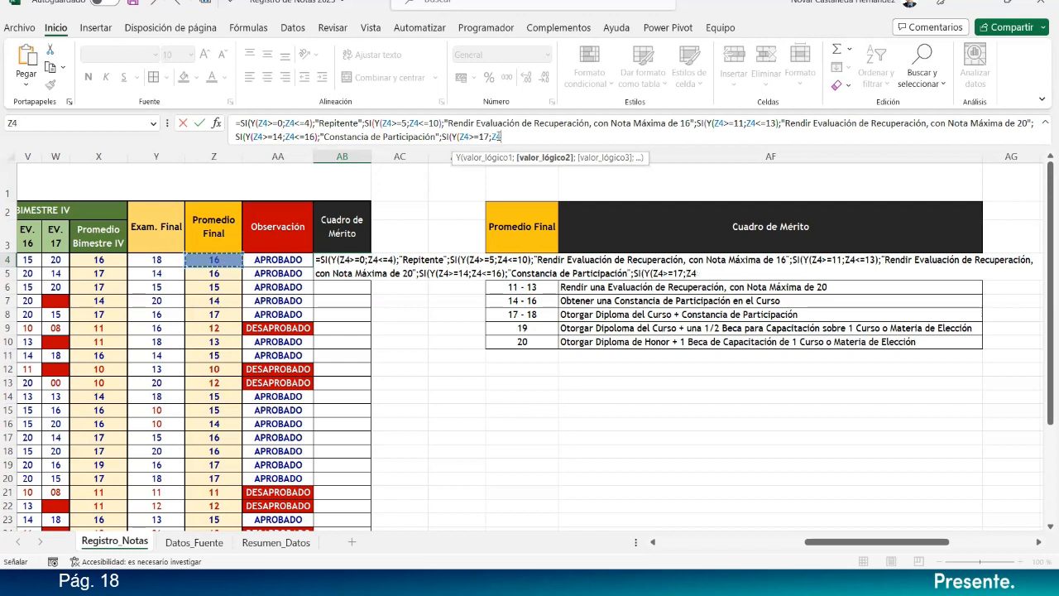
pyautogui.write('<=')
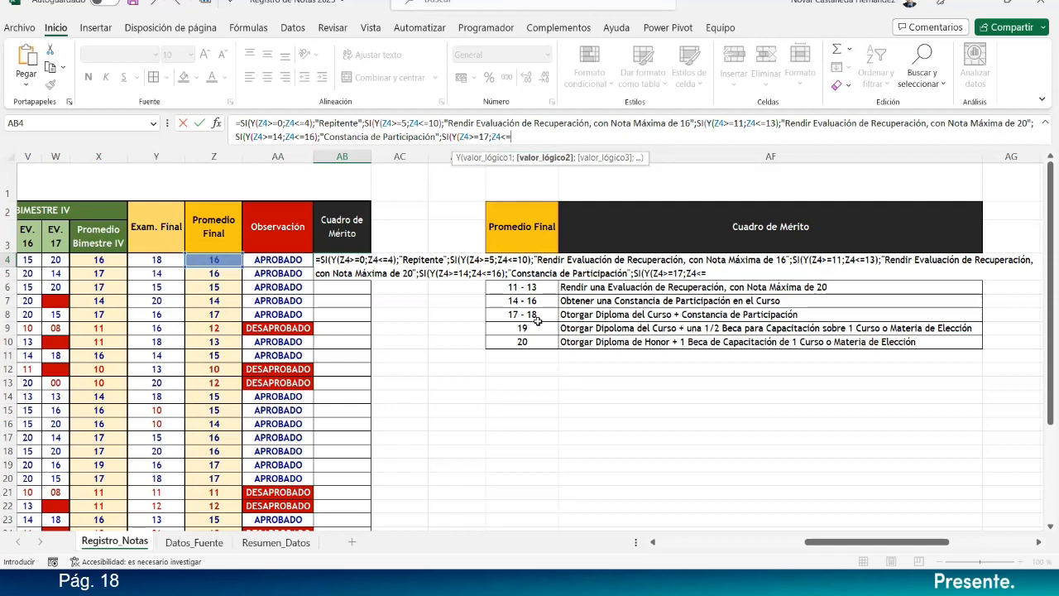
pyautogui.write('18')
pyautogui.write(')')
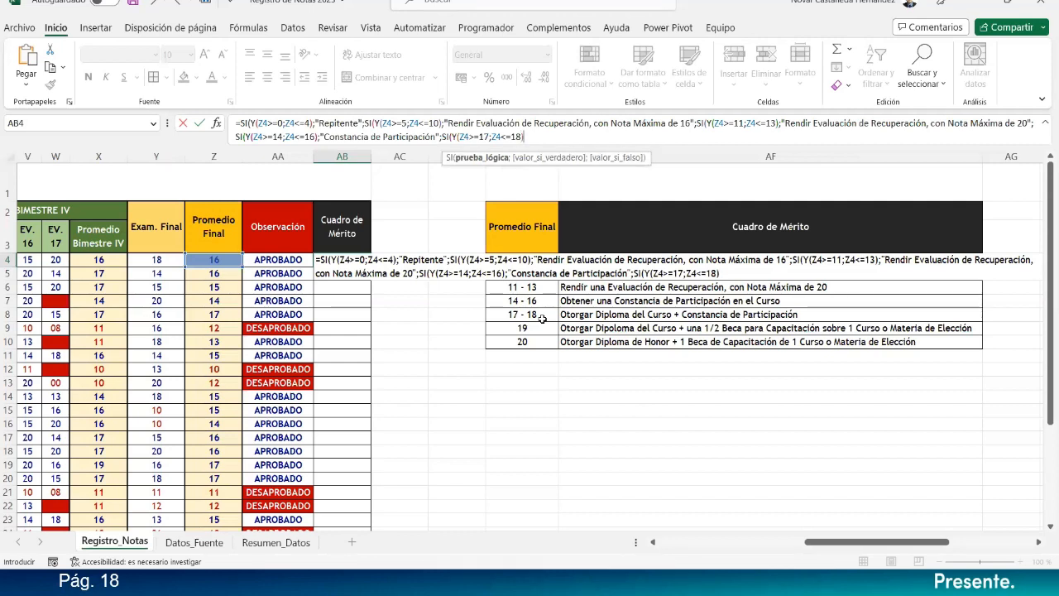
# Step: Add "Diploma del Curso + Constancia de Participación" as the true result of the 17–18 condition, followed by an argument separator
pyautogui.write(';')
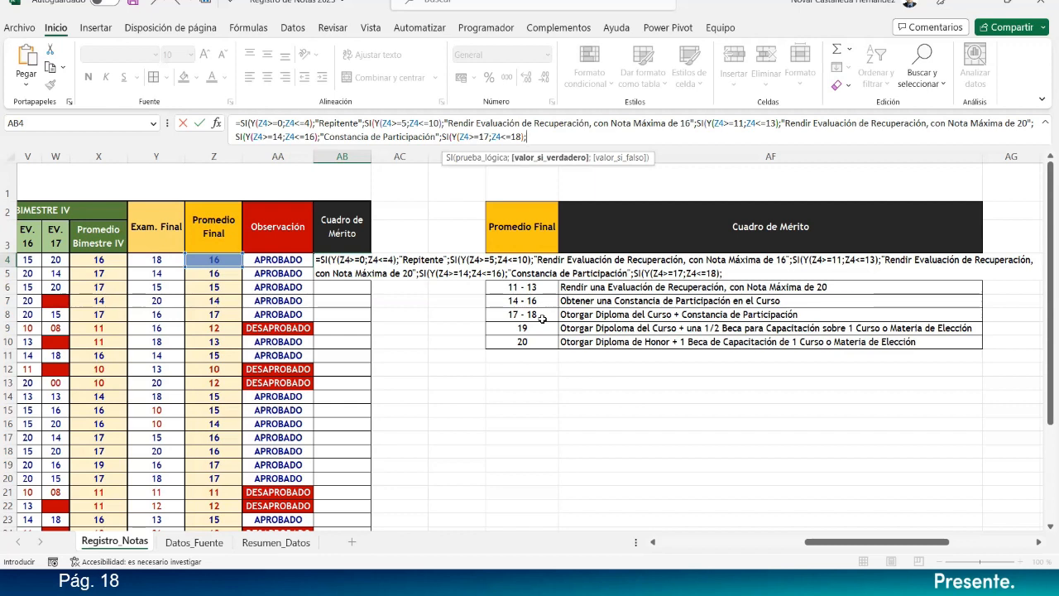
pyautogui.write('"')
pyautogui.write('Diploma del Curso')
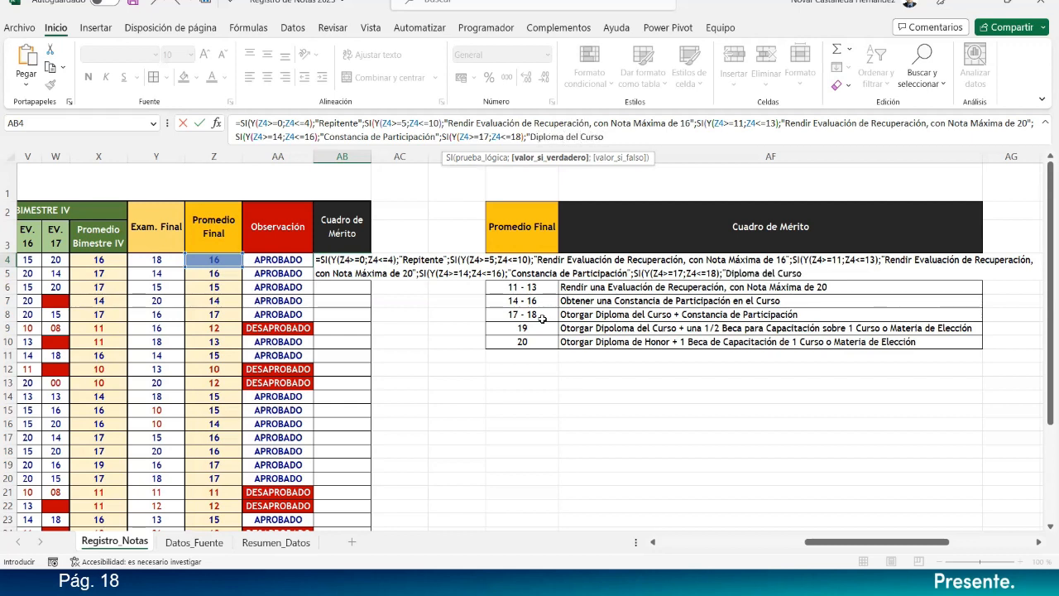
pyautogui.write(' + Constancia de Partoc')
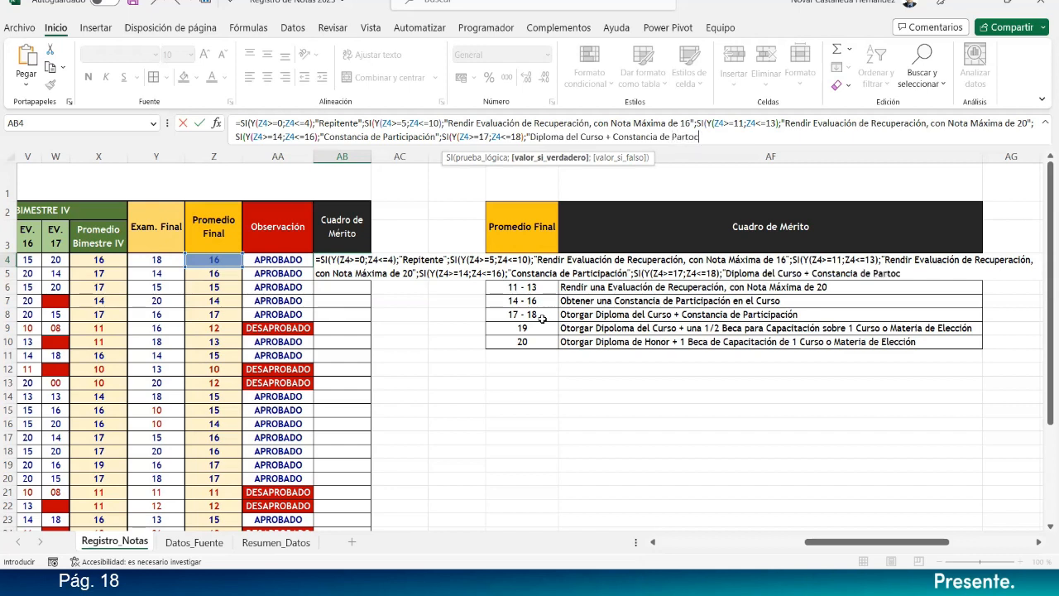
pyautogui.press('BackSpace')
pyautogui.write('icipación"')
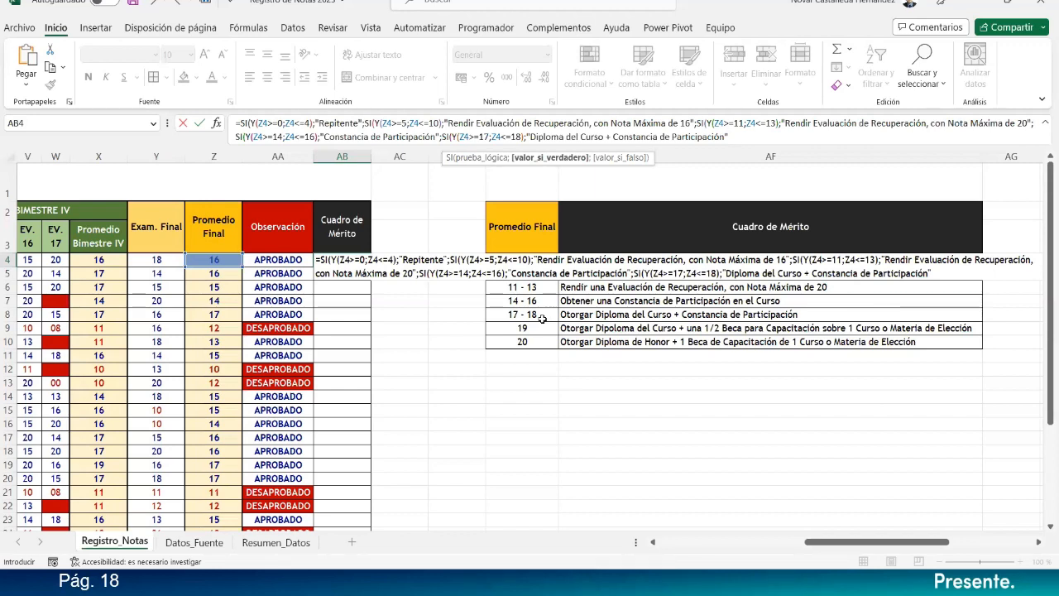
pyautogui.write(';')
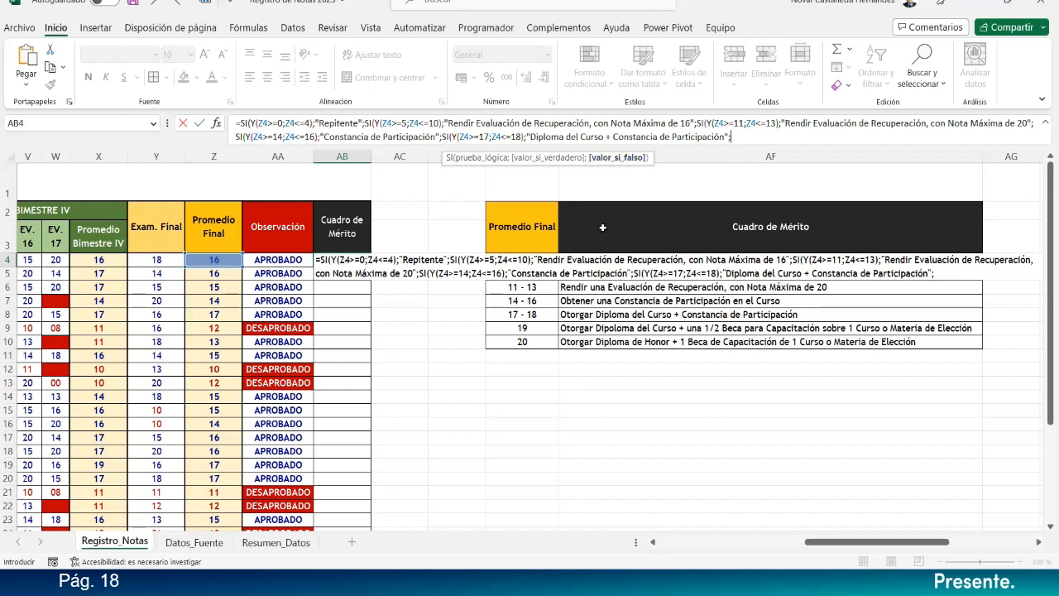
# Step: Nest a further SI as the false argument of the 17–18 condition, testing Z4=19 without the Y function
pyautogui.write('S')
pyautogui.press('BackSpace')
pyautogui.write('SI(')
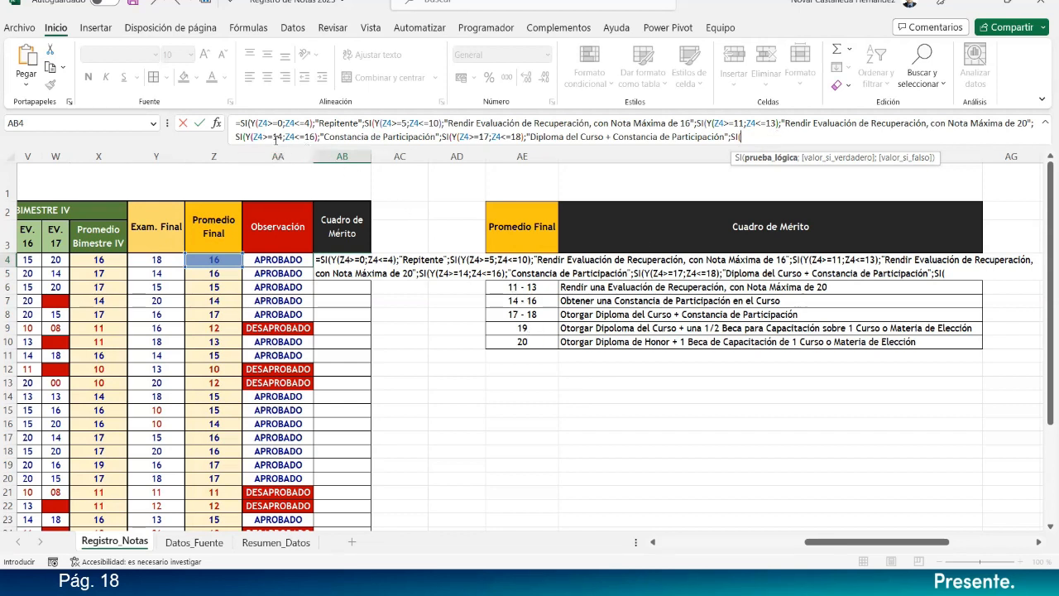
pyautogui.click(252, 121)
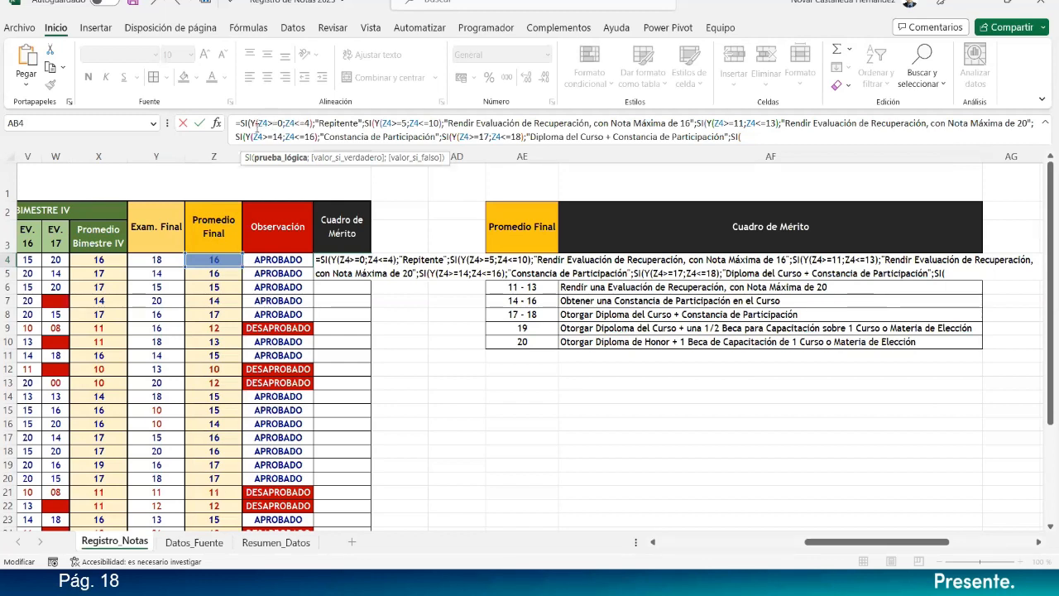
pyautogui.click(379, 122)
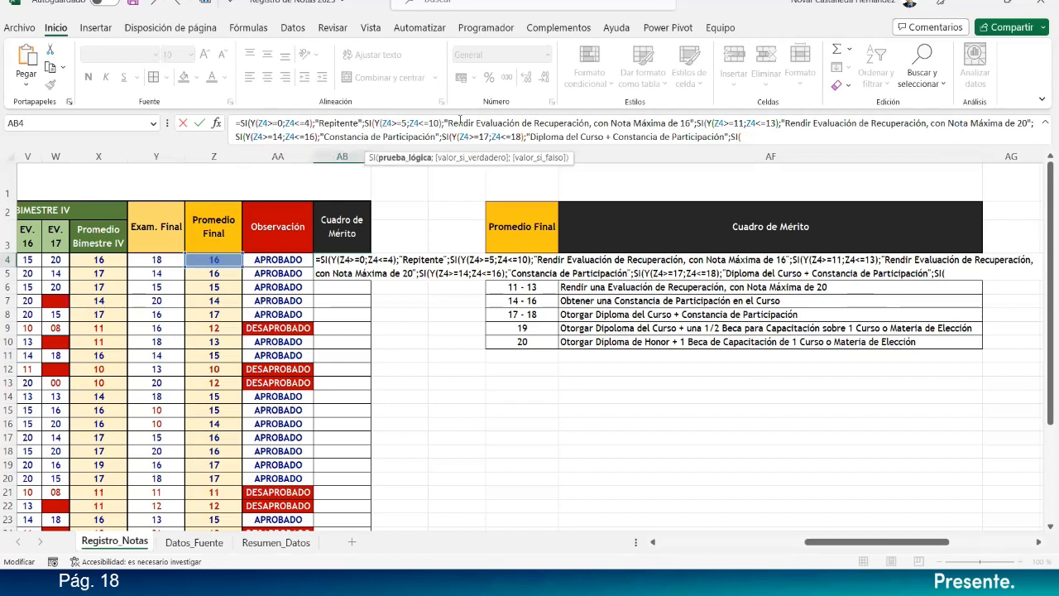
pyautogui.click(716, 122)
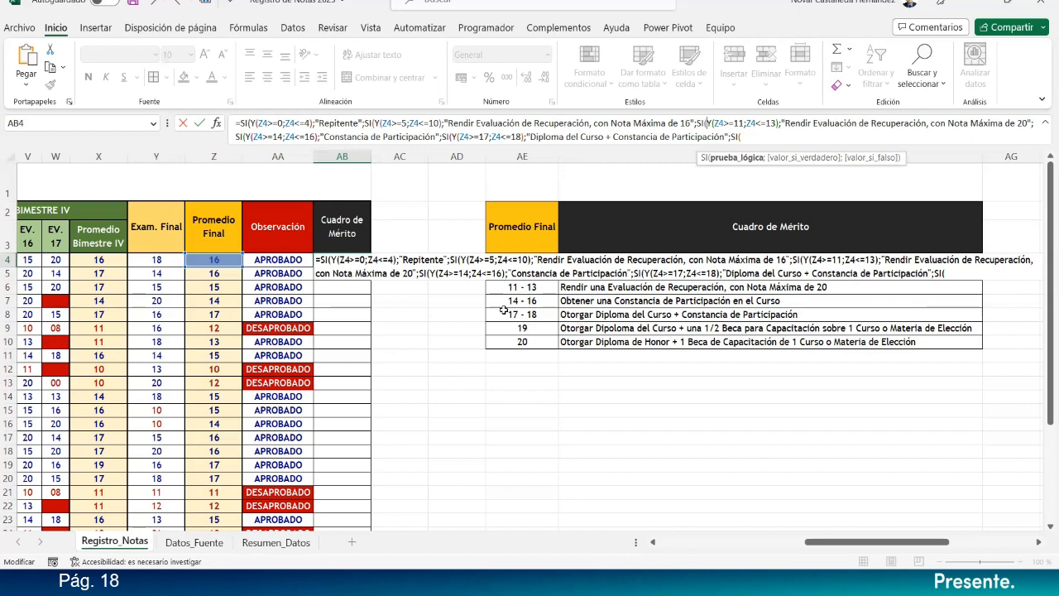
pyautogui.moveTo(256, 122); pyautogui.dragTo(311, 122)
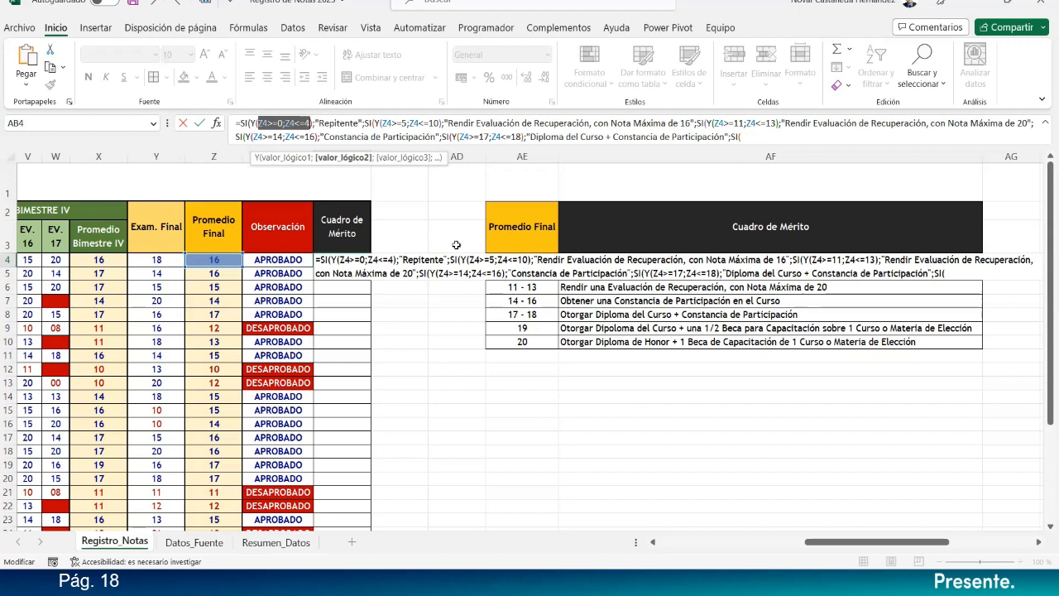
pyautogui.click(759, 146)
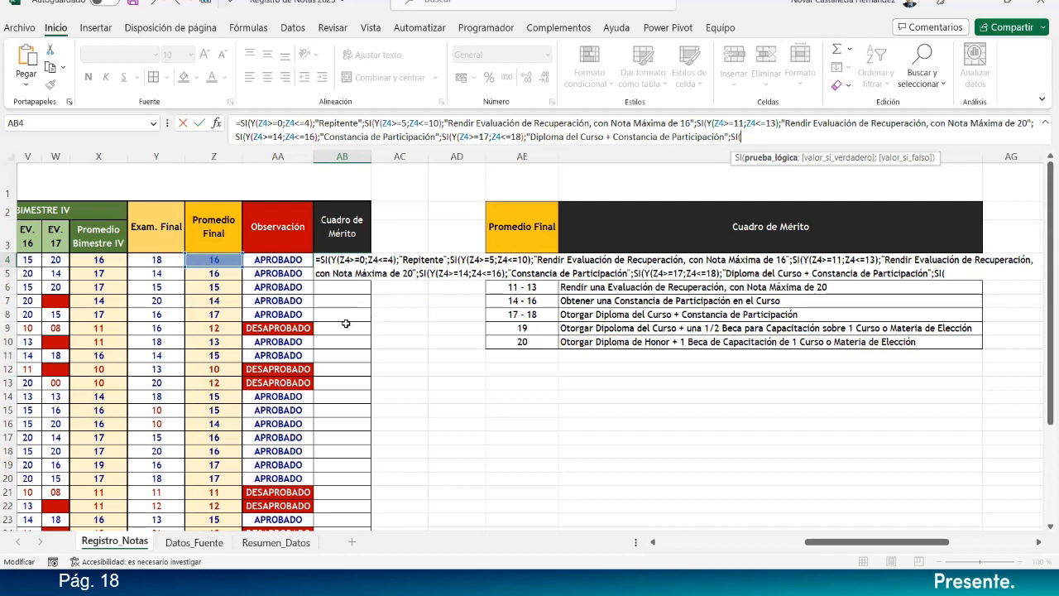
pyautogui.click(210, 260)
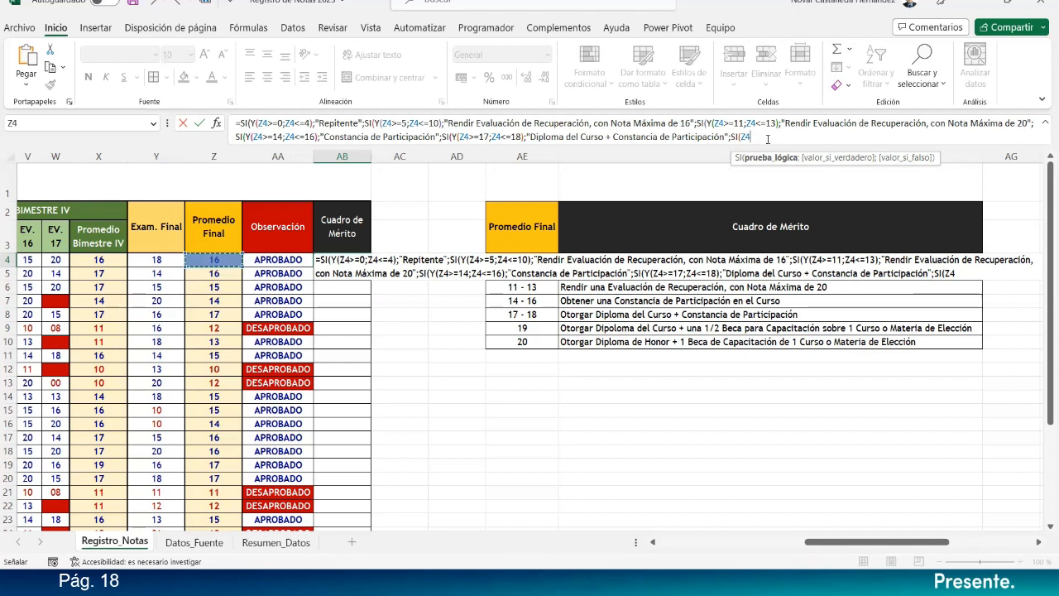
pyautogui.write('=19;')
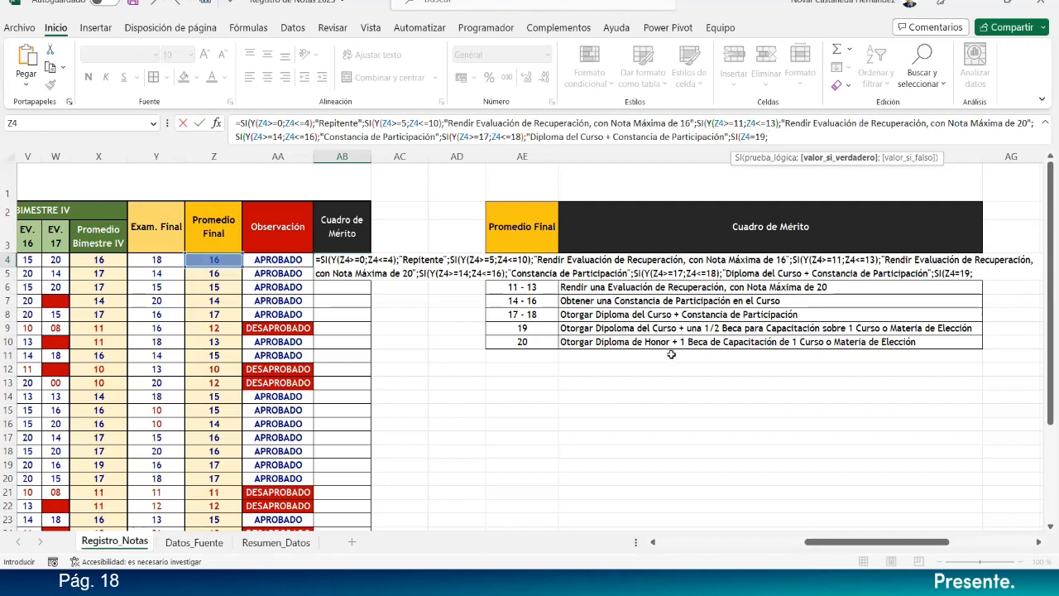
# Step: Add "Diploma del Curso + 1/2 Beca de Estudios en Capacitación" as the true result of the Z4=19 test
pyautogui.write('"d')
pyautogui.press('BackSpace')
pyautogui.write('Diploma ')
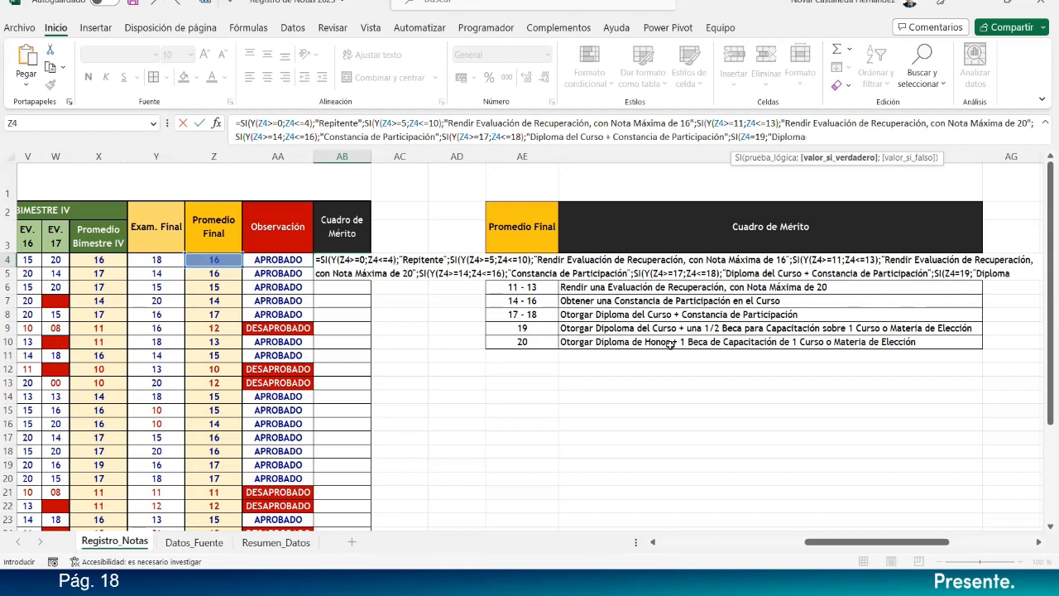
pyautogui.write('del Curso')
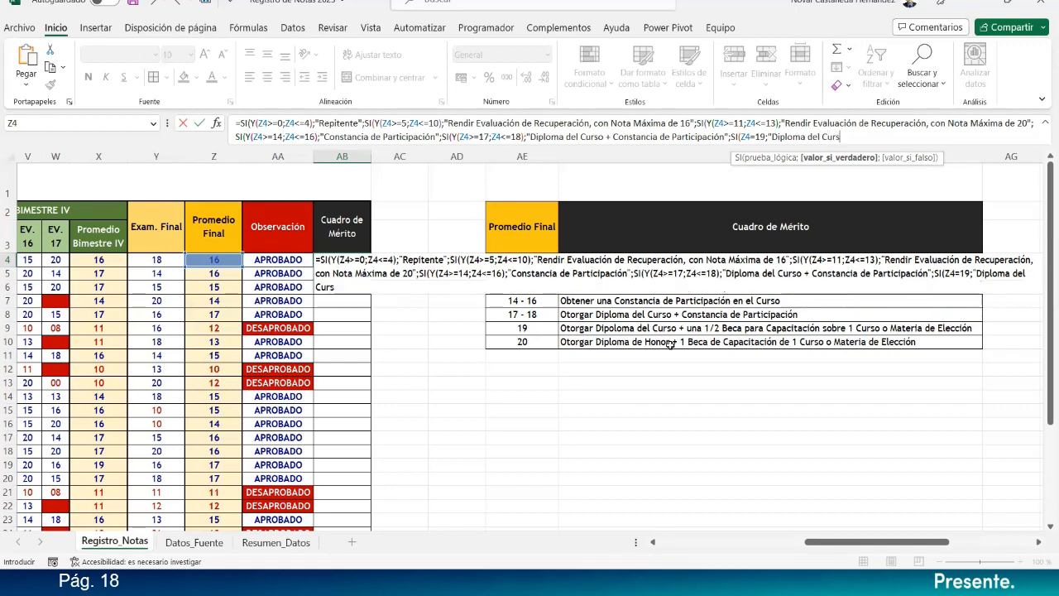
pyautogui.write(' + ')
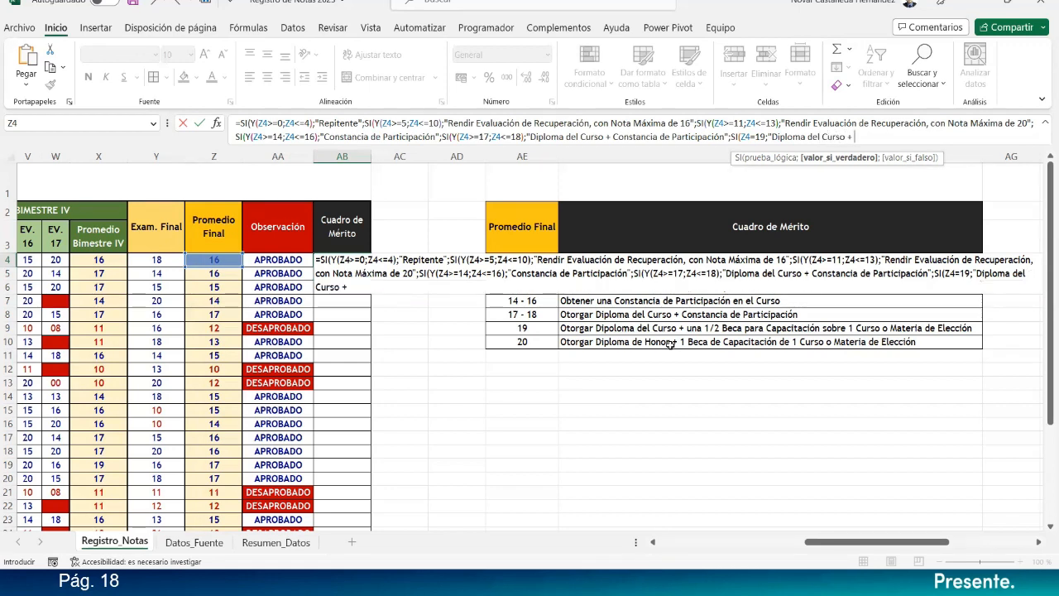
pyautogui.write('1/2 Beca de Es')
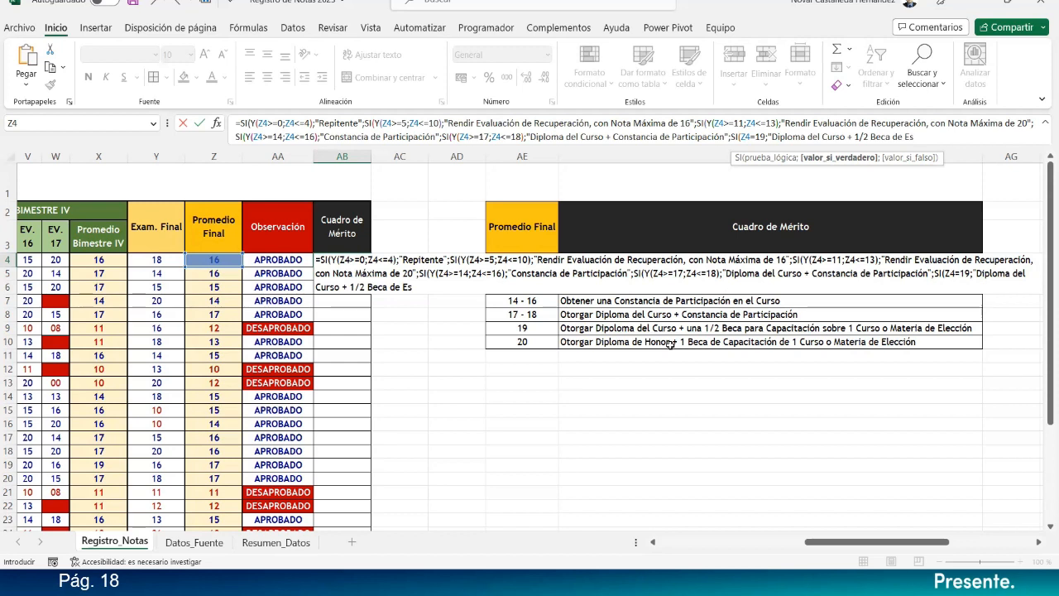
pyautogui.write('tudios en Capacita')
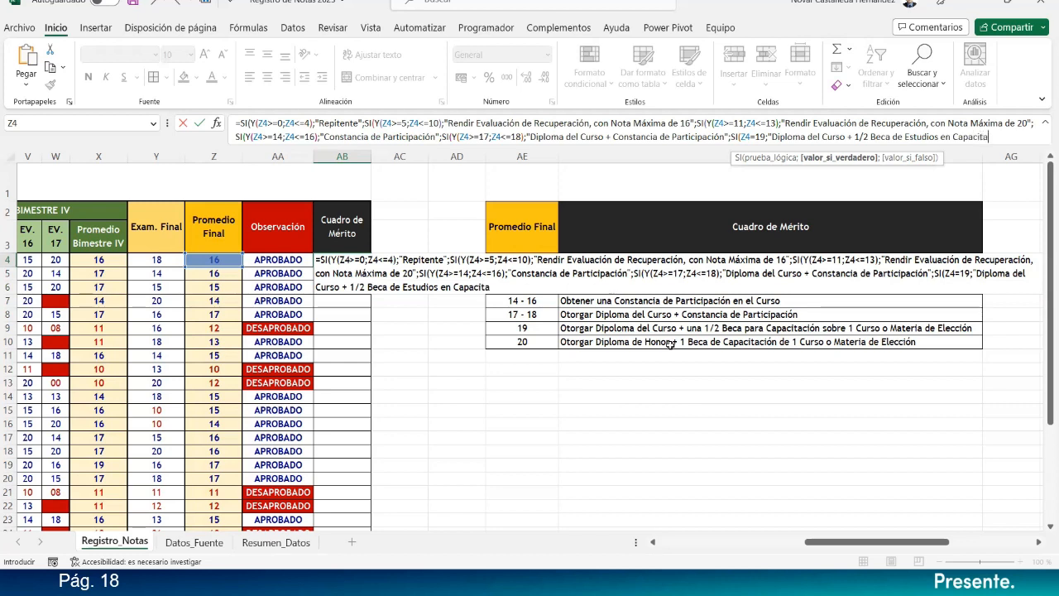
pyautogui.write('ción"')
# Step: Add "Diploma de Honor + 1 Beca de Estudios en Capacitación" as the false result of the Z4=19 test
pyautogui.doubleClick(743, 138)
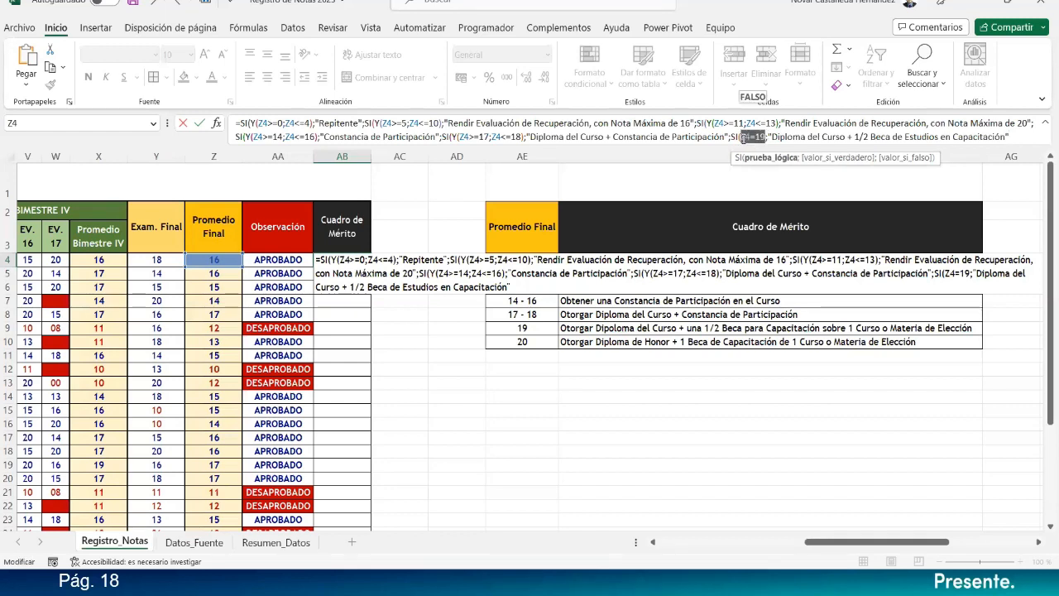
pyautogui.moveTo(713, 124); pyautogui.dragTo(778, 123)
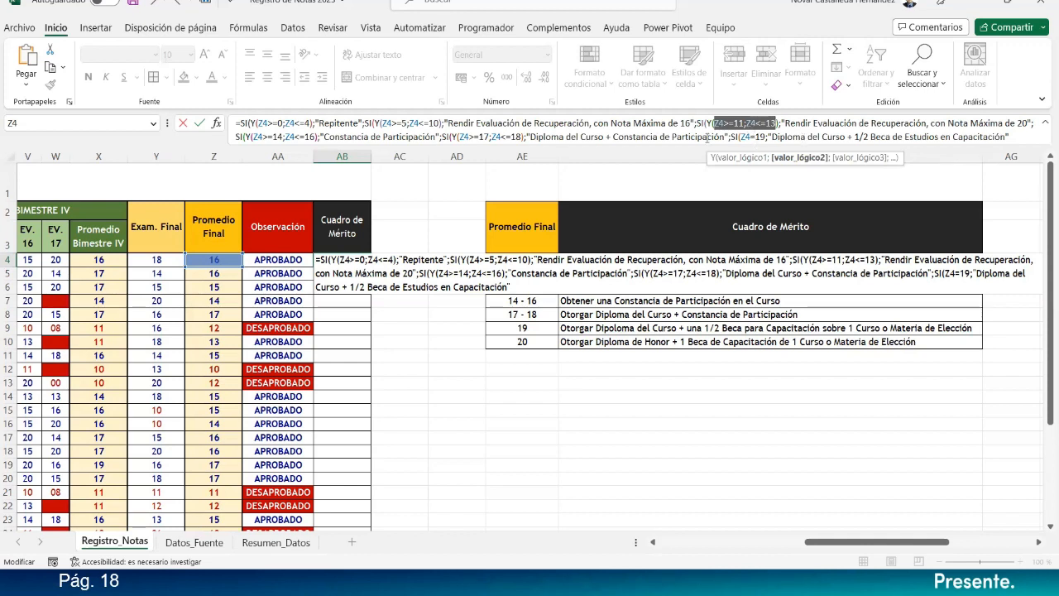
pyautogui.click(744, 136)
pyautogui.click(1021, 136)
pyautogui.write(';')
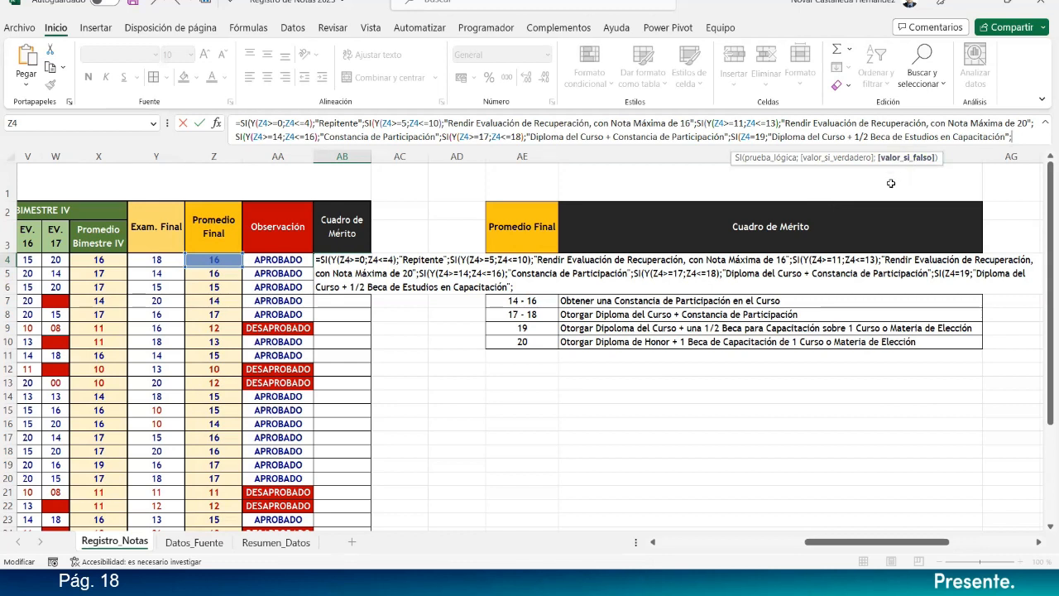
pyautogui.write('"Diploma de Hono')
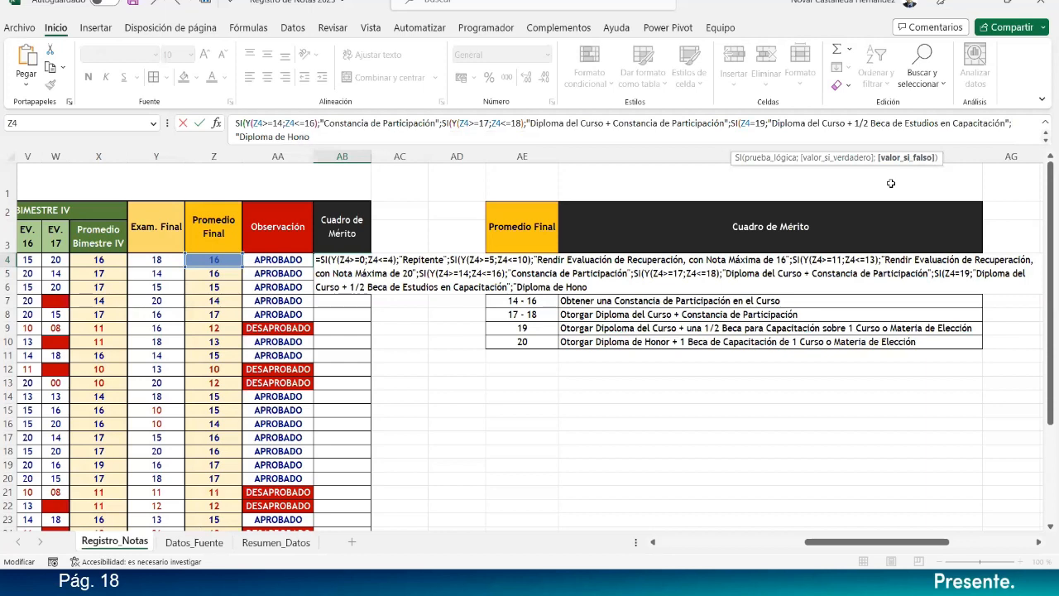
pyautogui.write('r + 1 Beca de Es')
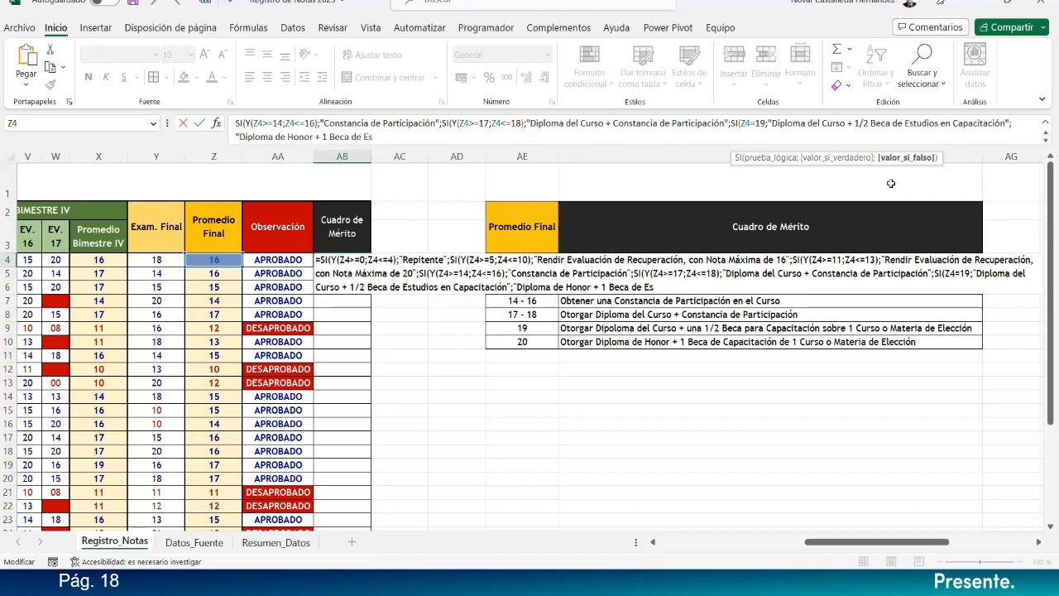
pyautogui.write('tudios en Capacita')
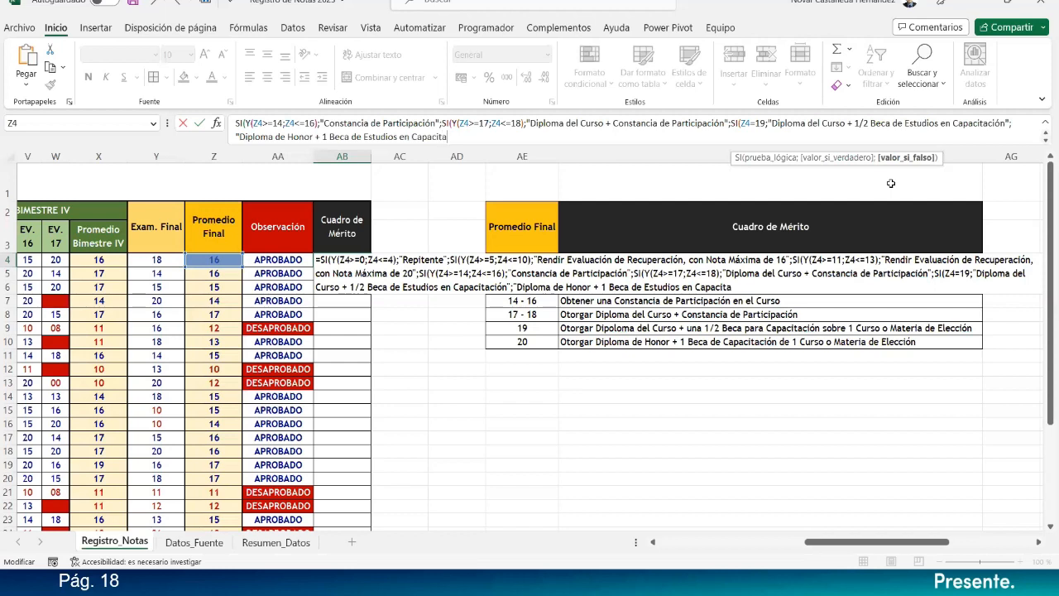
pyautogui.write('ción"')
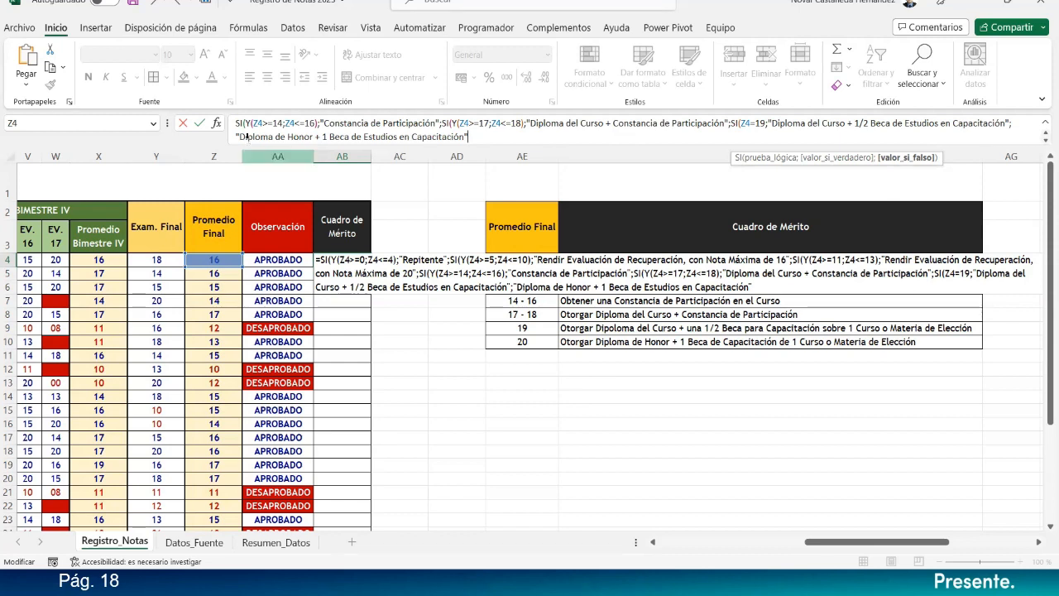
# Step: Enlarge the formula bar and finish the AB4 formula with six closing parentheses, one for each nested SI
pyautogui.moveTo(247, 145); pyautogui.dragTo(245, 171)
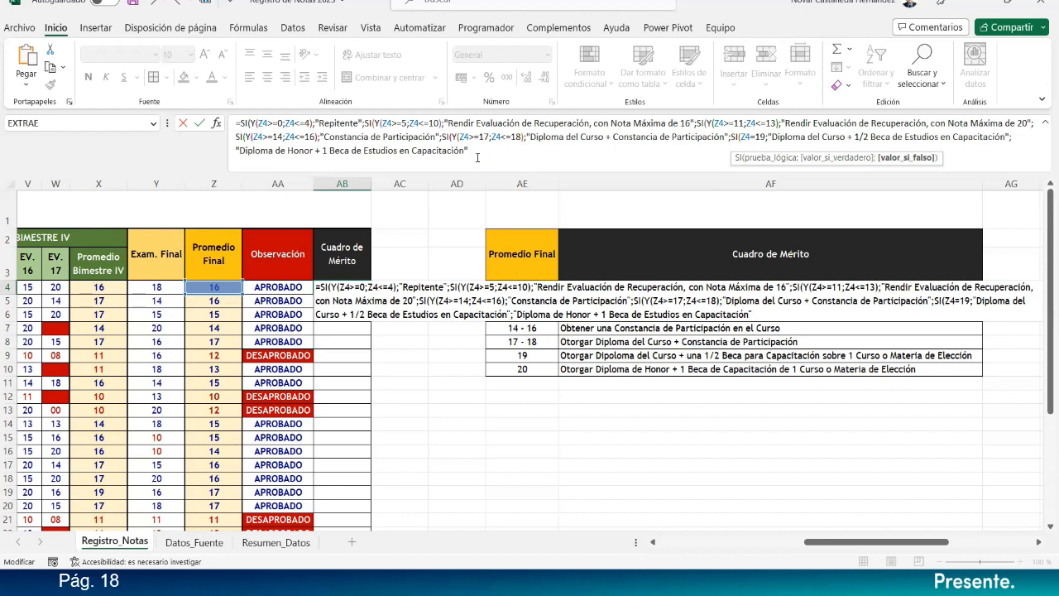
pyautogui.write(')')
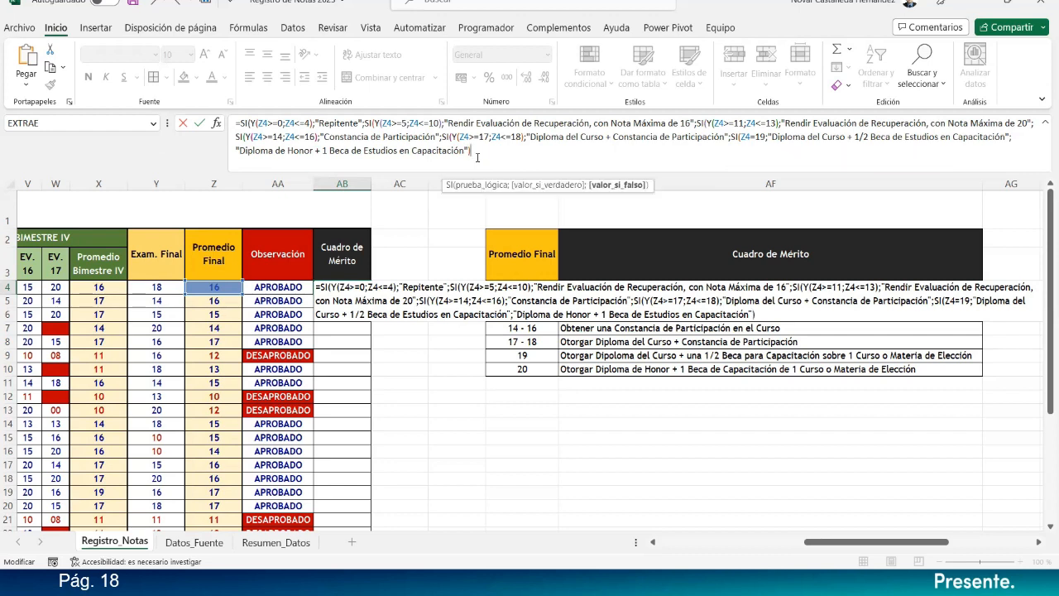
pyautogui.write(')')
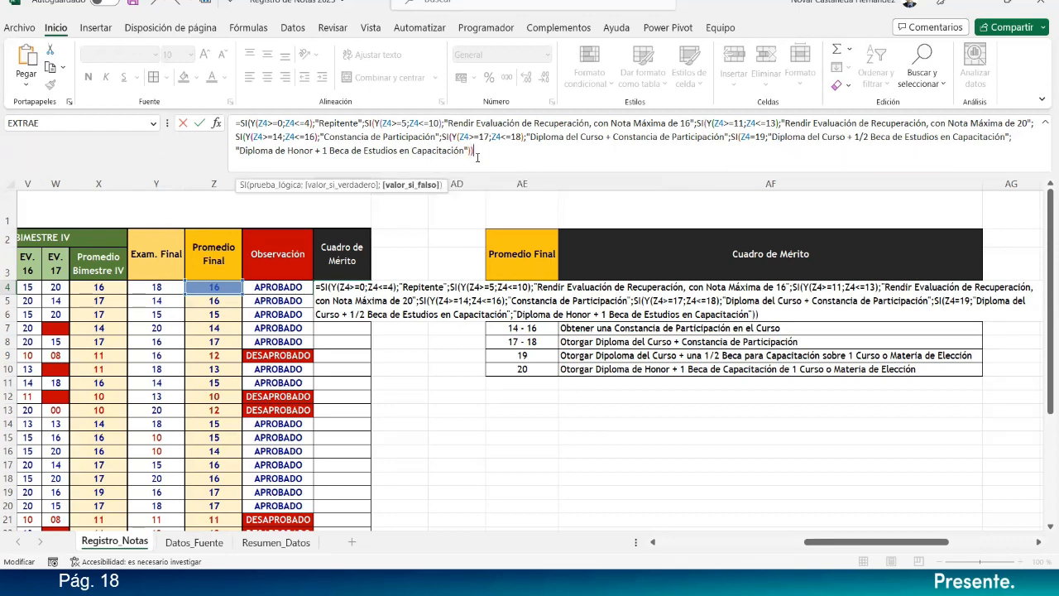
pyautogui.write('))')
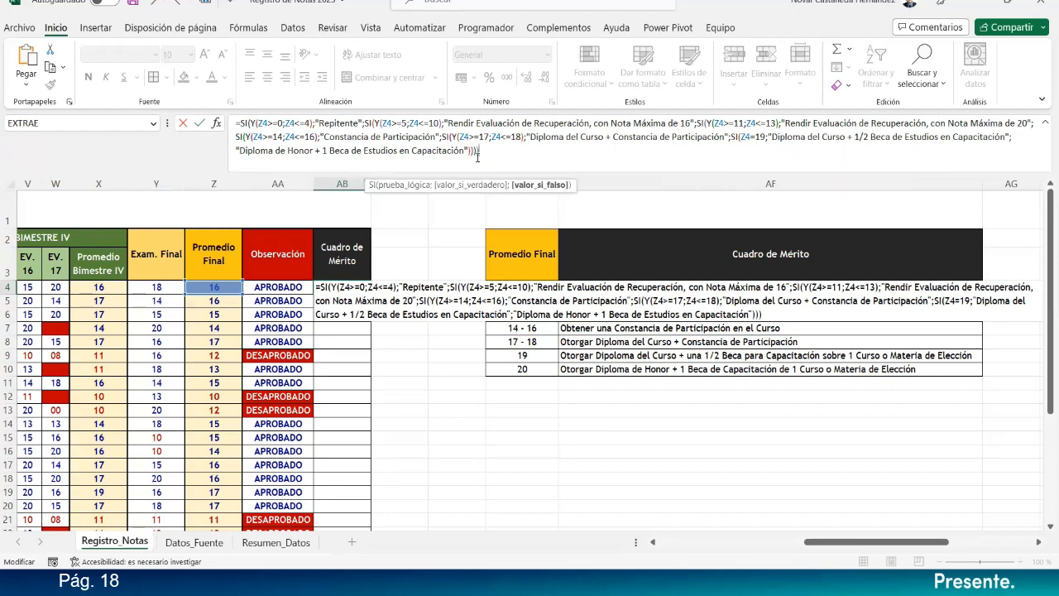
pyautogui.write(')')
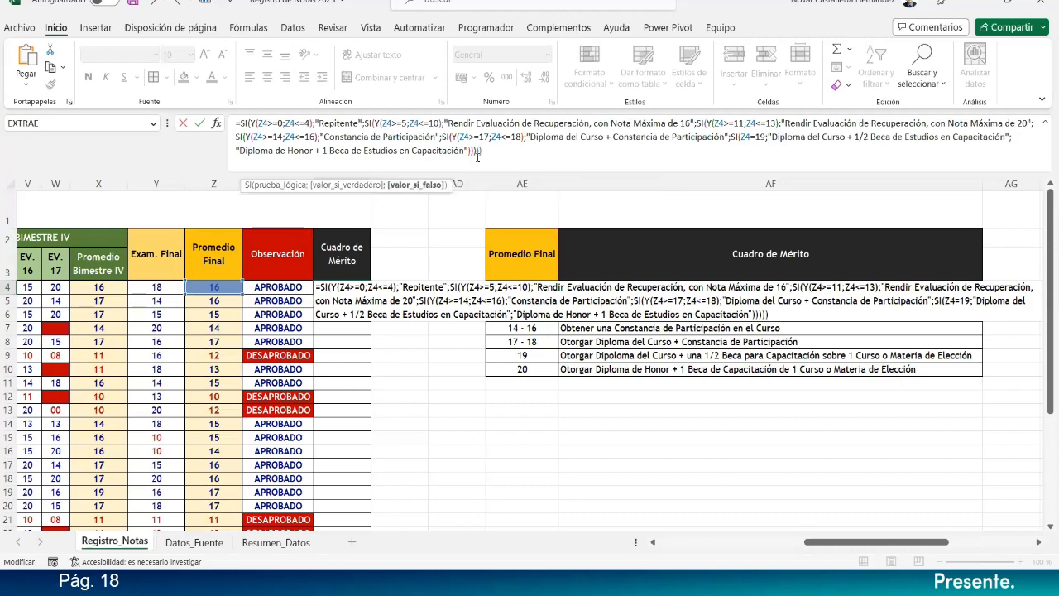
pyautogui.write(')')
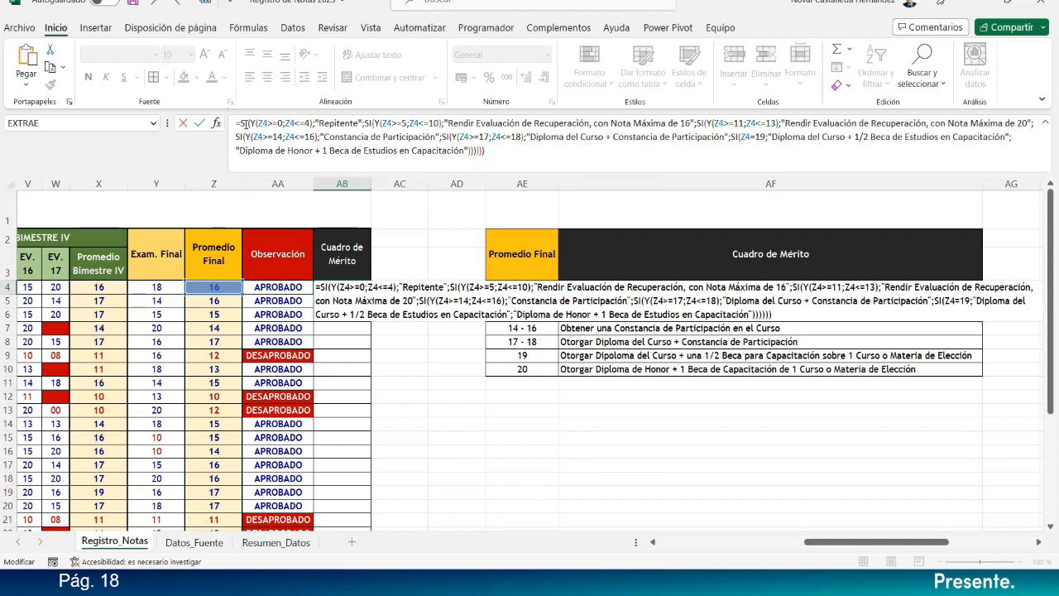
# Step: Review each nested SI in the AB4 formula to check that every one has a matching closing parenthesis
pyautogui.click(241, 122)
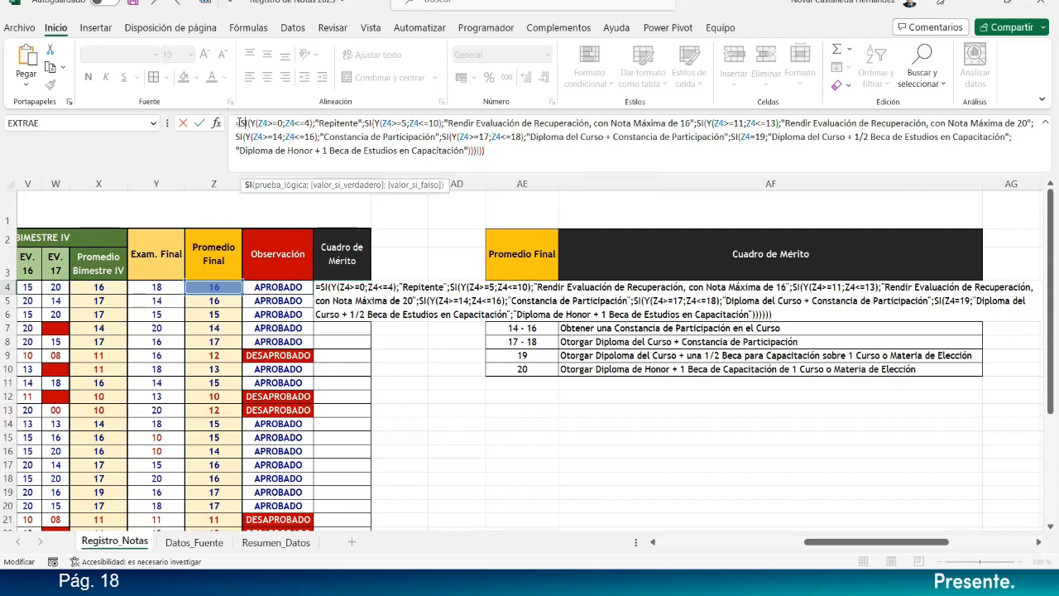
pyautogui.click(715, 124)
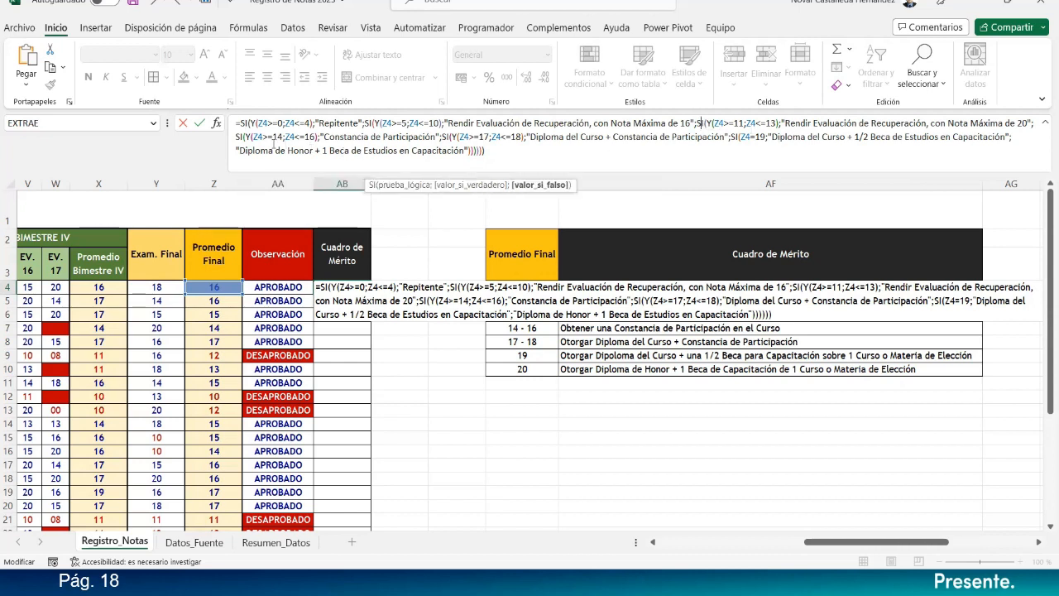
pyautogui.click(239, 137)
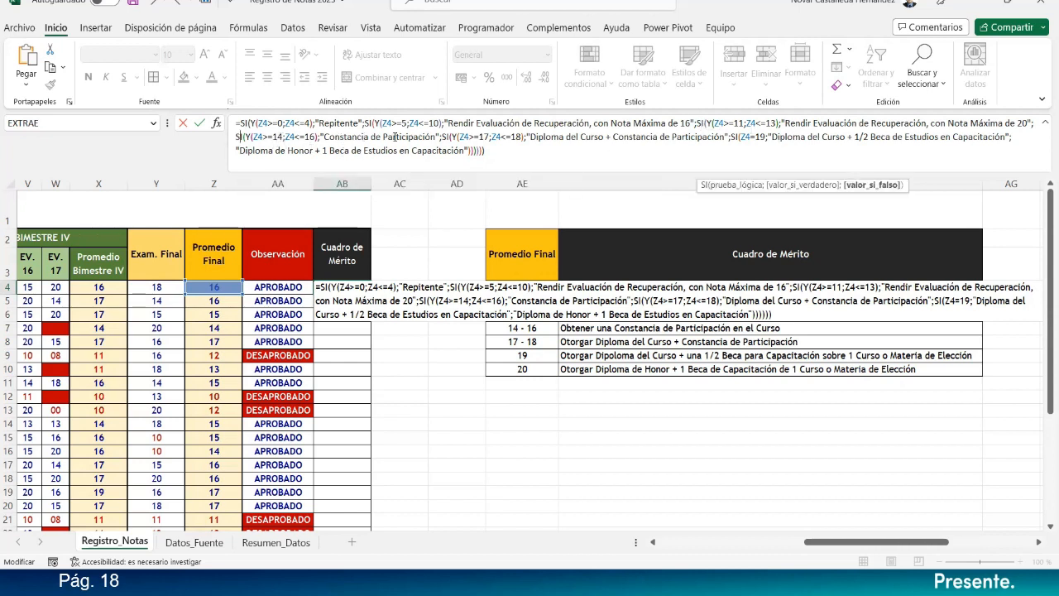
pyautogui.click(446, 138)
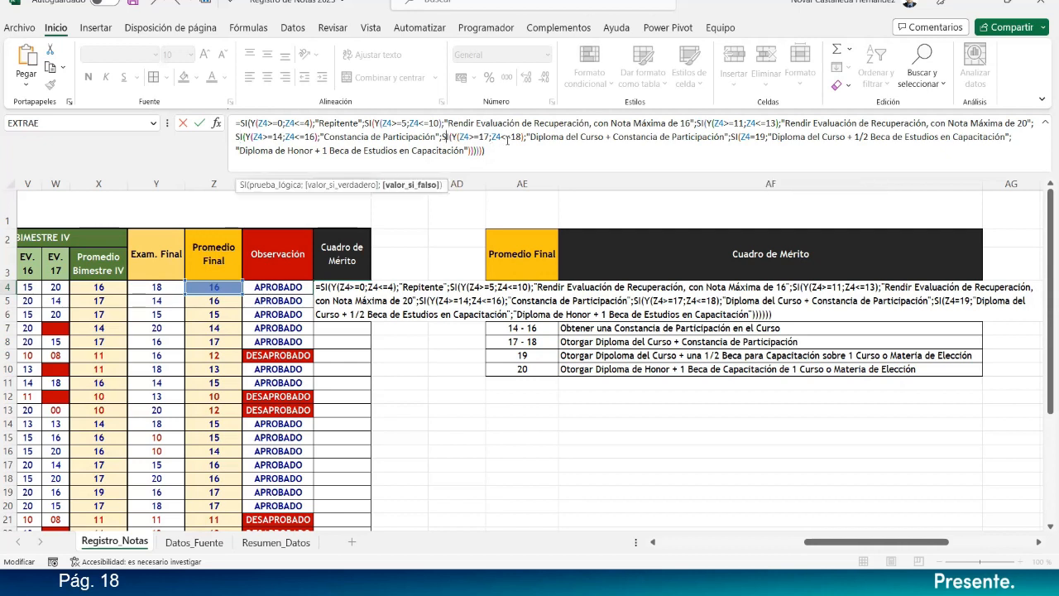
pyautogui.click(730, 137)
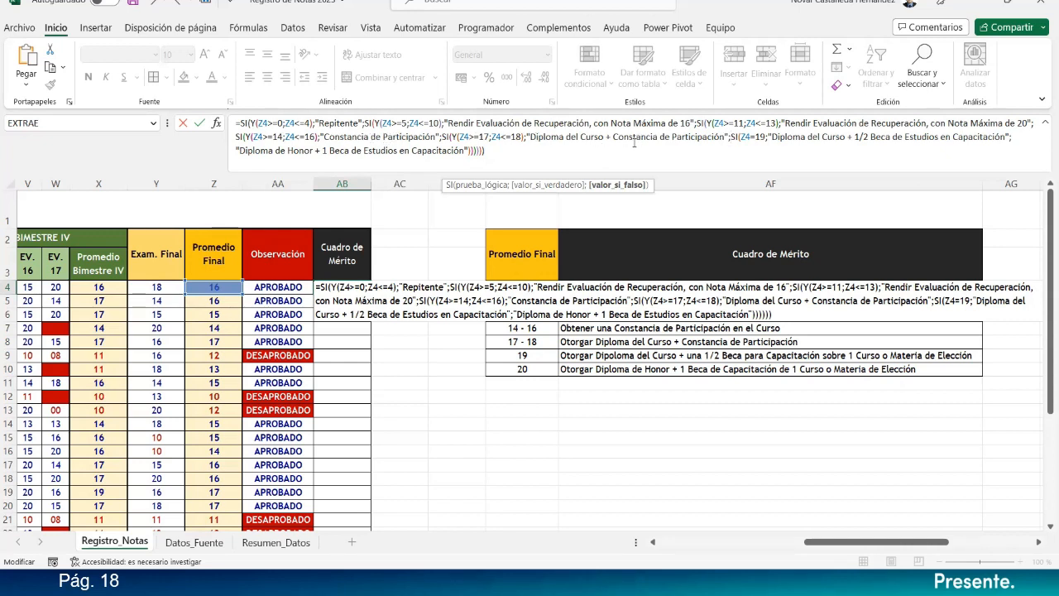
pyautogui.click(238, 124)
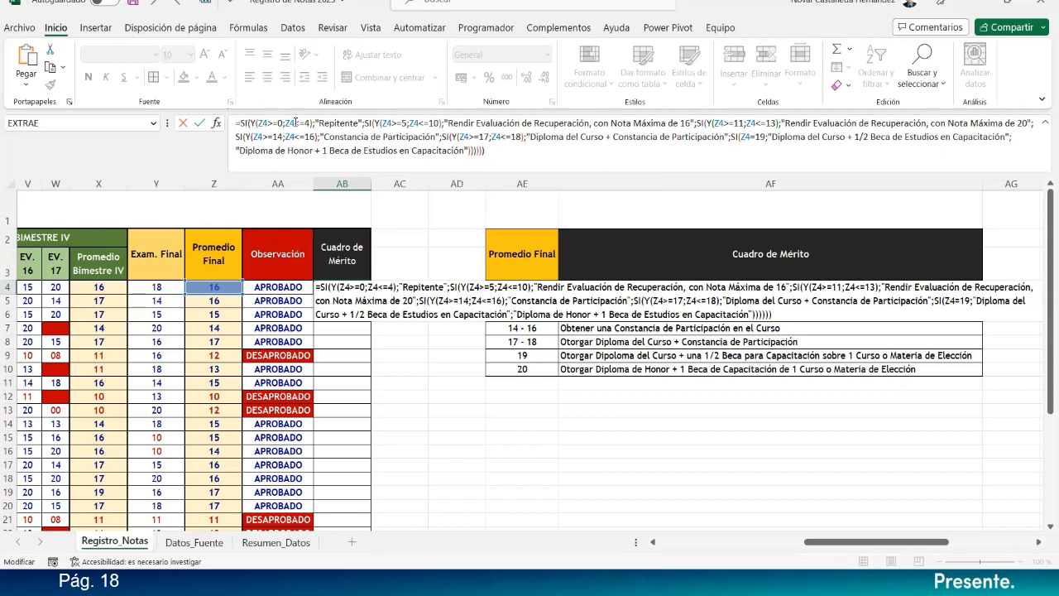
pyautogui.click(407, 124)
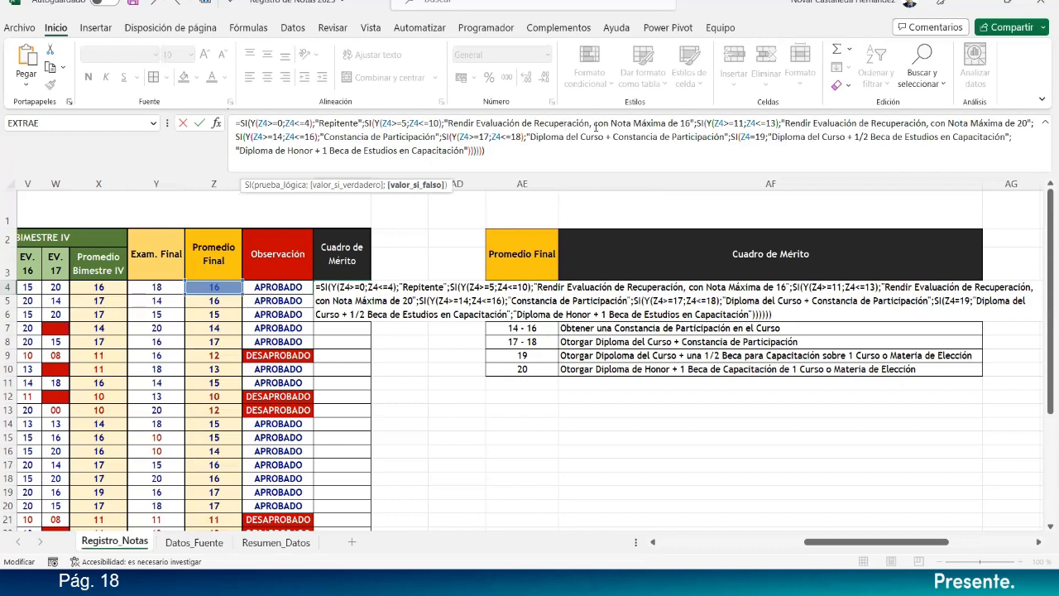
pyautogui.click(698, 122)
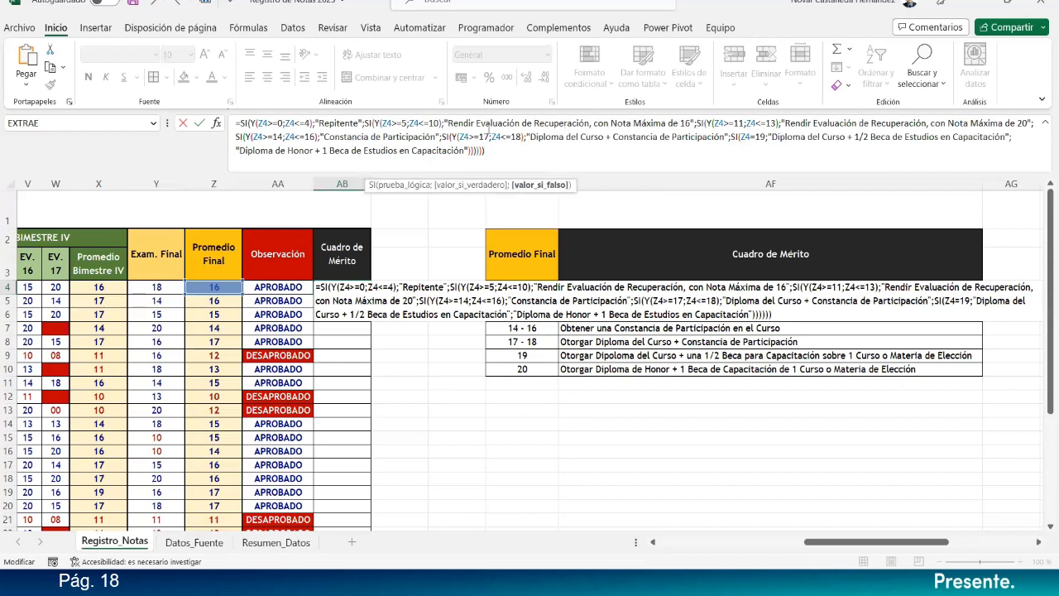
pyautogui.click(248, 135)
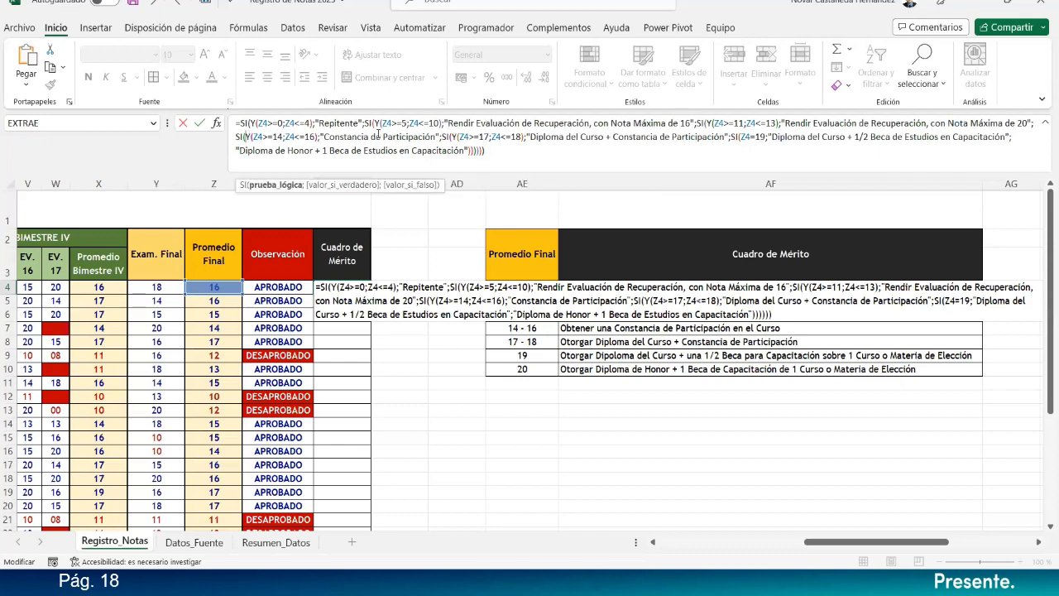
pyautogui.click(454, 135)
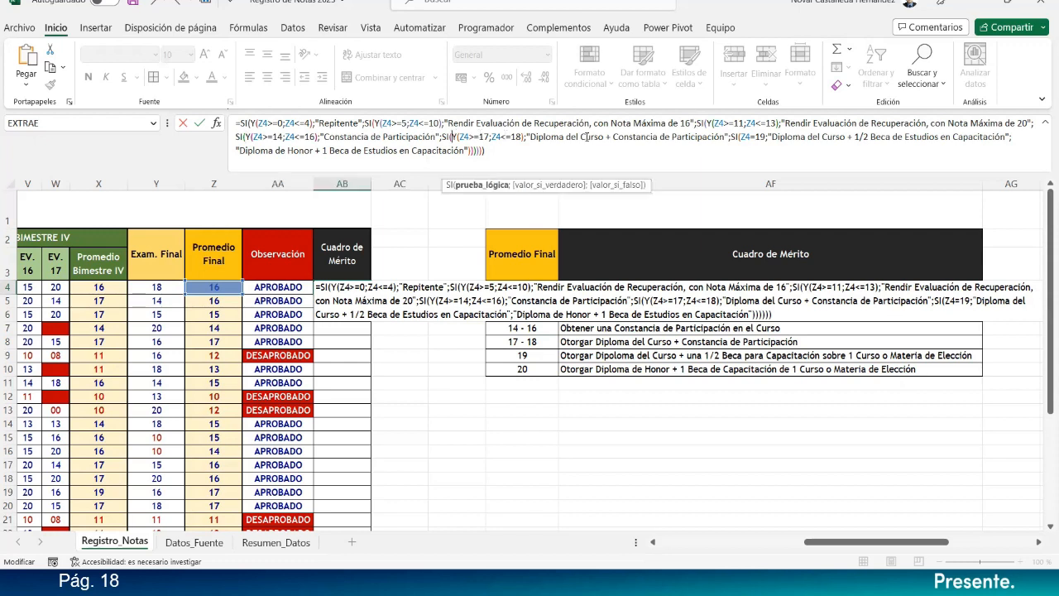
pyautogui.click(734, 137)
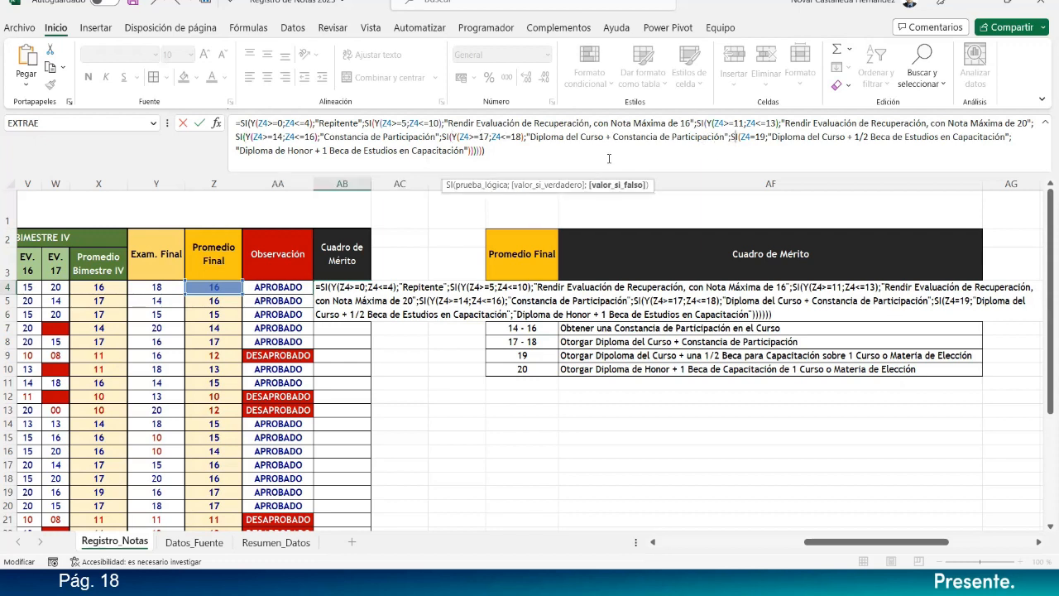
# Step: Commit the nested SI formula in AB4 and autofit column AB to its content
pyautogui.click(564, 155)
pyautogui.press('Return')
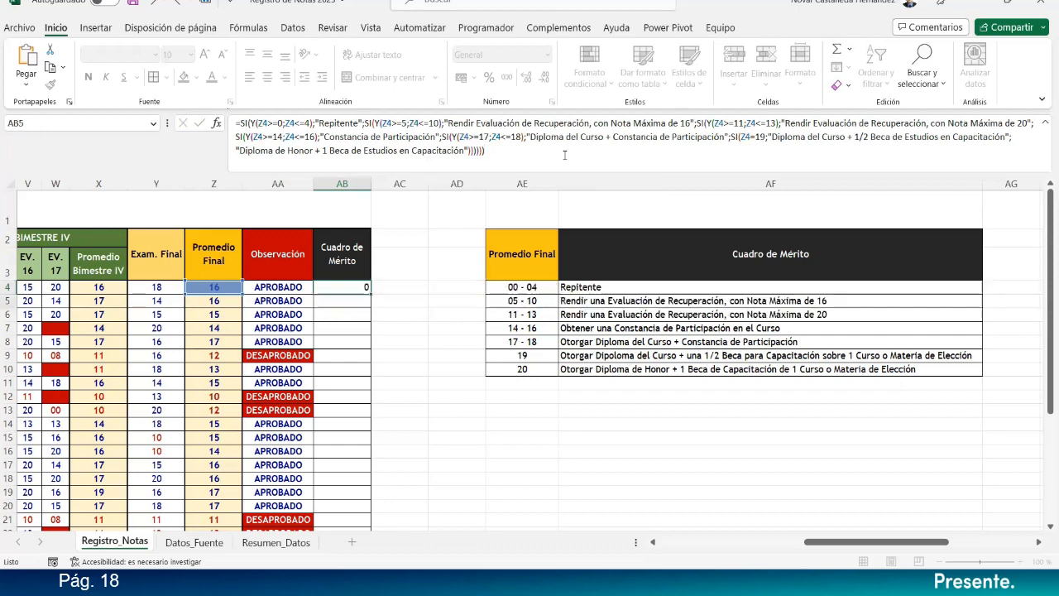
pyautogui.doubleClick(370, 184)
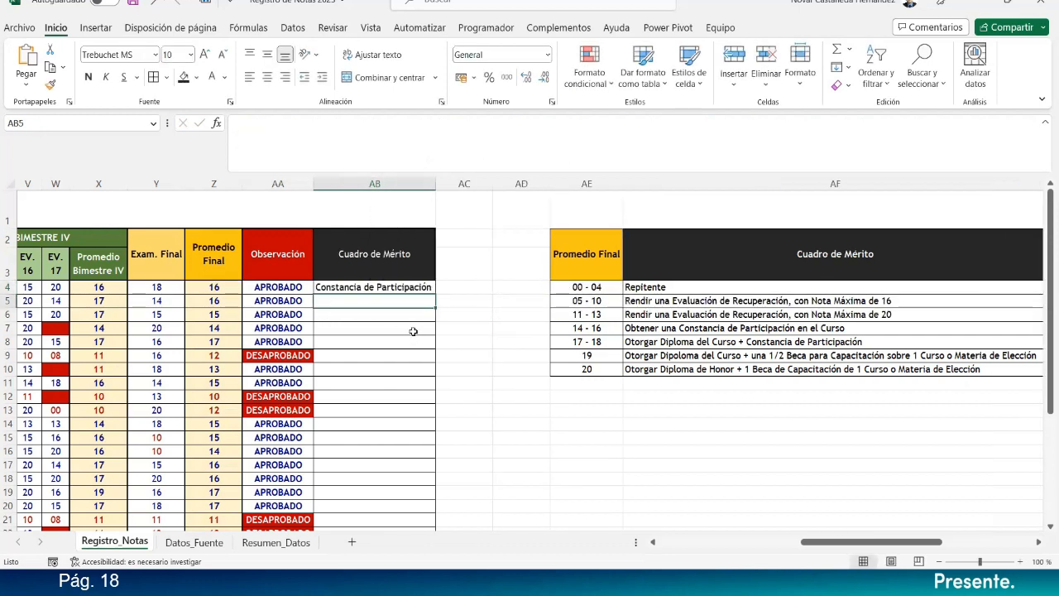
# Step: Compare the Cuadro de Mérito result in AB4 with the 14 - 16 row of the reference table
pyautogui.click(425, 286)
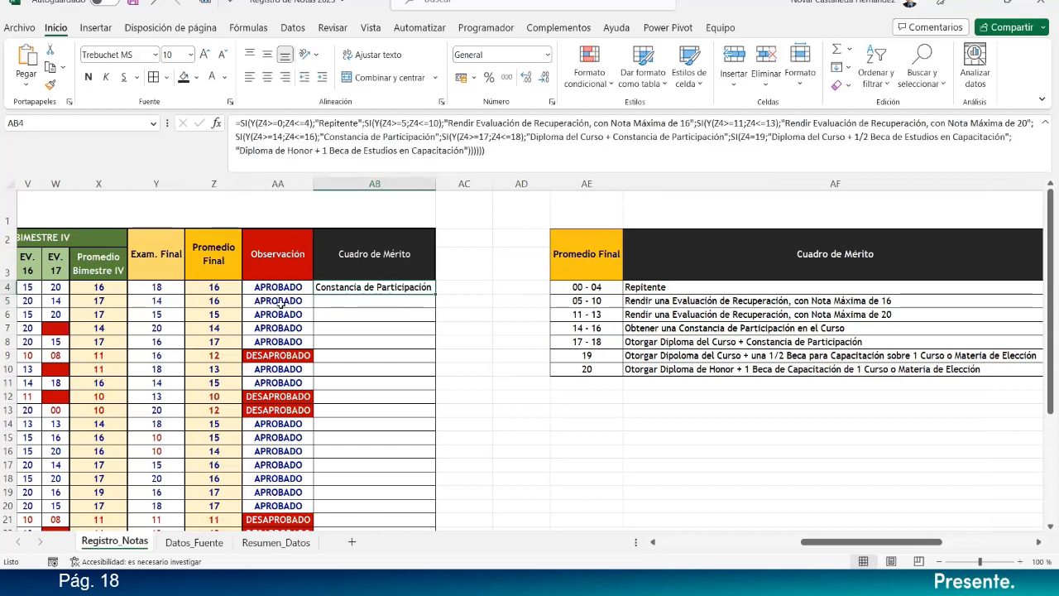
pyautogui.click(374, 306)
pyautogui.click(597, 329)
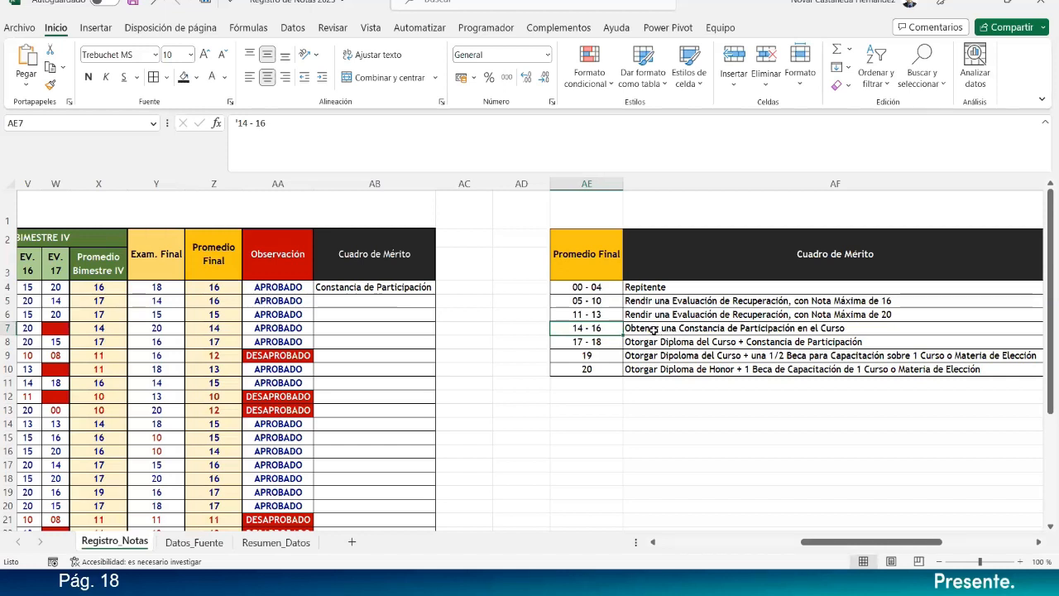
# Step: In the reference table, replace "Obtener" with "Otorgar" in AF7 and correct the misspelled word to "Diploma" in AF9
pyautogui.doubleClick(650, 329)
pyautogui.moveTo(635, 329); pyautogui.dragTo(545, 329)
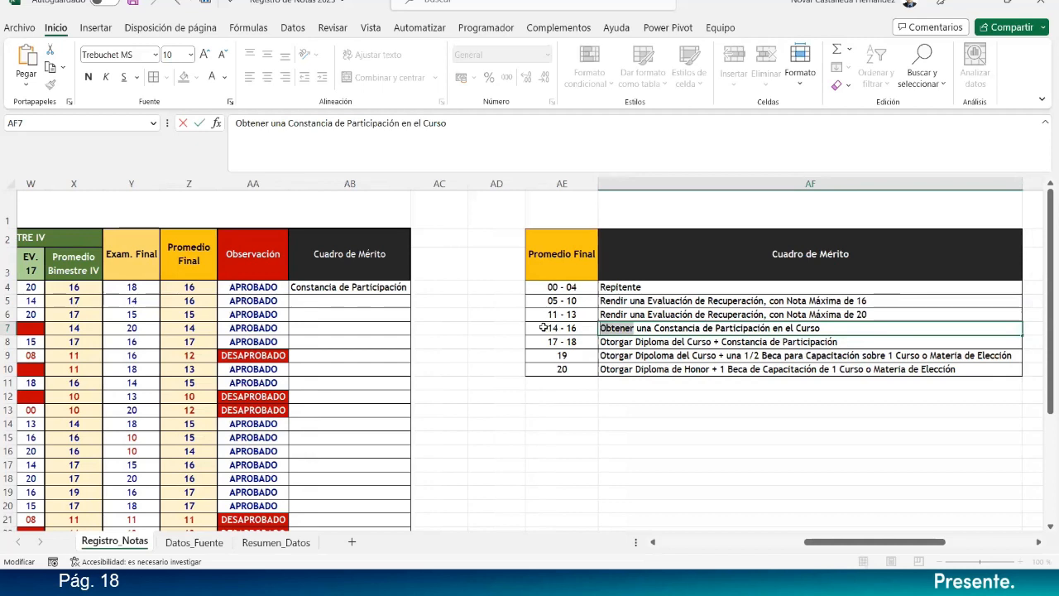
pyautogui.write('Otor')
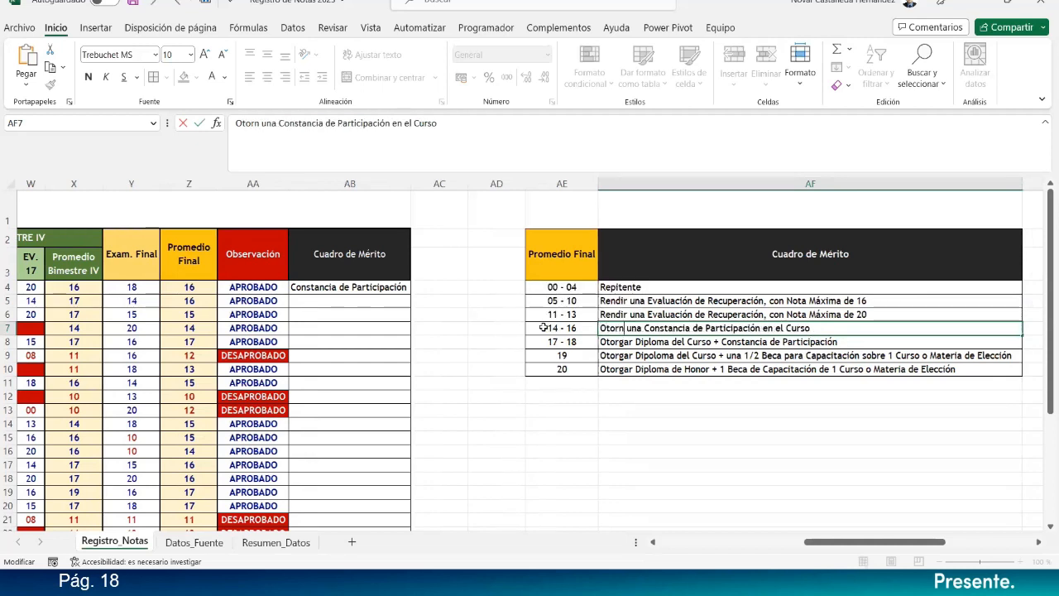
pyautogui.write('gar')
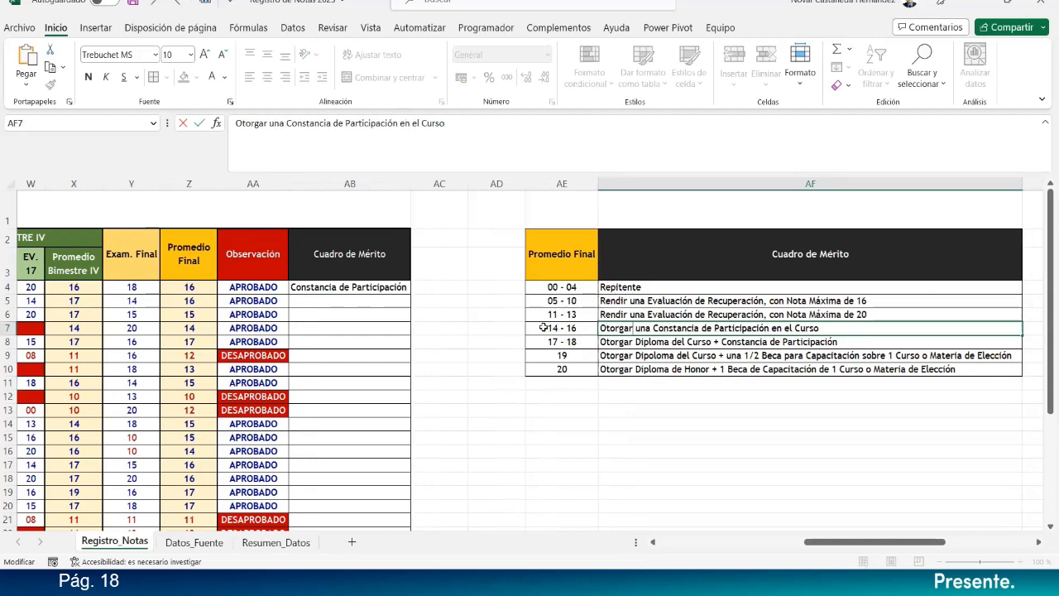
pyautogui.doubleClick(651, 355)
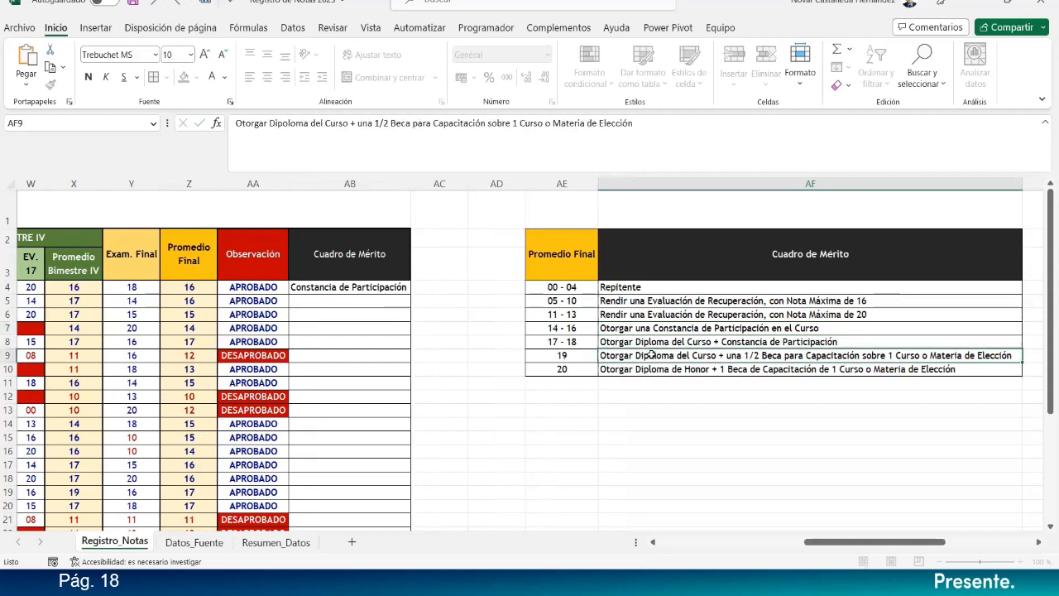
pyautogui.press('Delete')
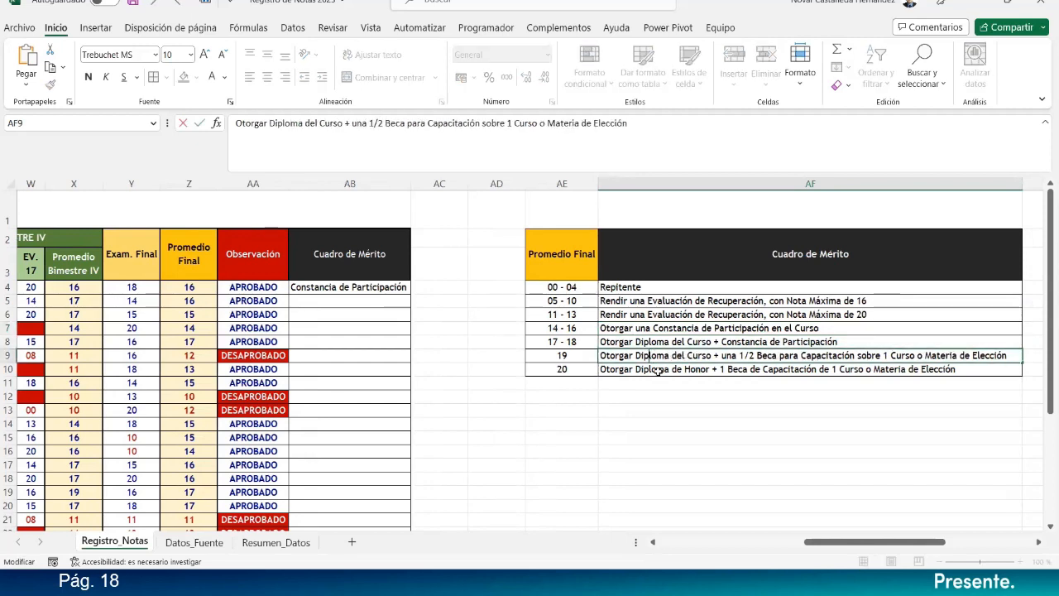
pyautogui.click(573, 411)
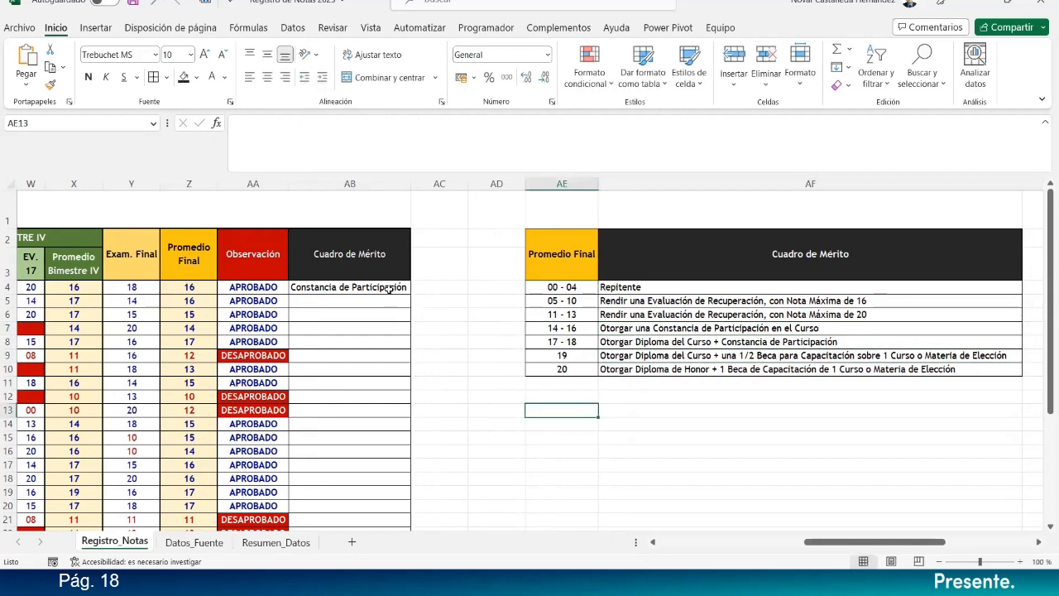
# Step: Fill the AB4 formula down to AB33 and autofit column AB to the longest result
pyautogui.click(405, 290)
pyautogui.doubleClick(408, 293)
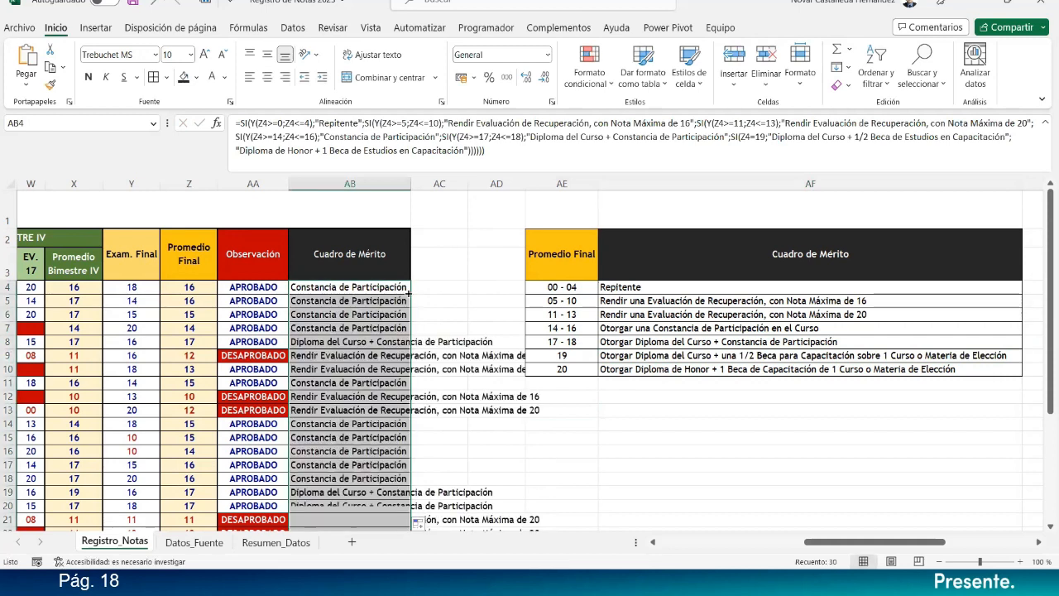
pyautogui.doubleClick(410, 184)
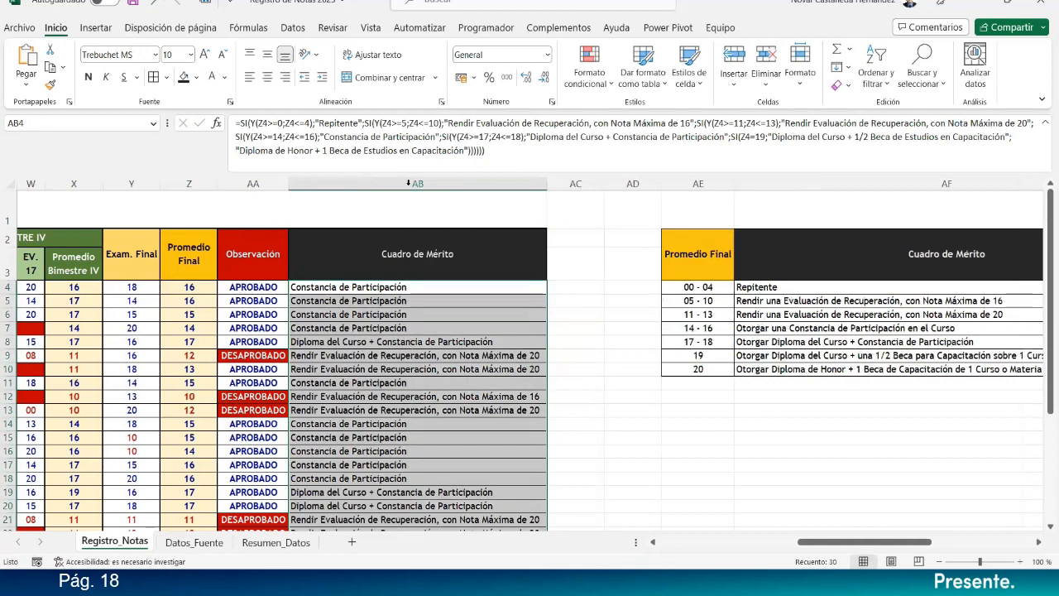
pyautogui.scroll(-4, 467, 364)
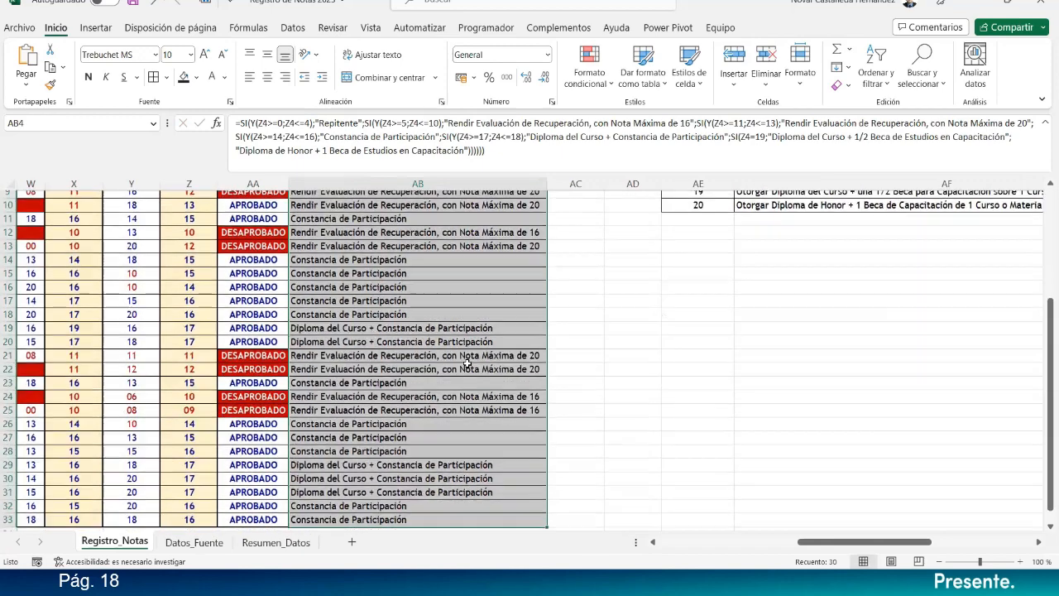
pyautogui.scroll(4, 468, 362)
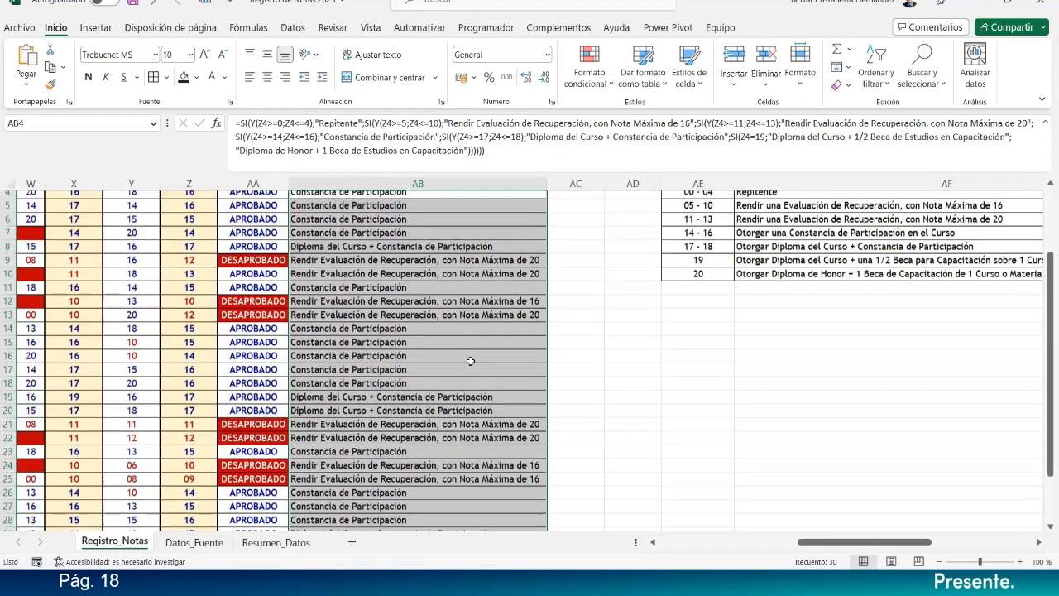
# Step: Fill the AB4 formula down to AB33 again and apply a thick outside border to AB4:AB33
pyautogui.click(538, 248)
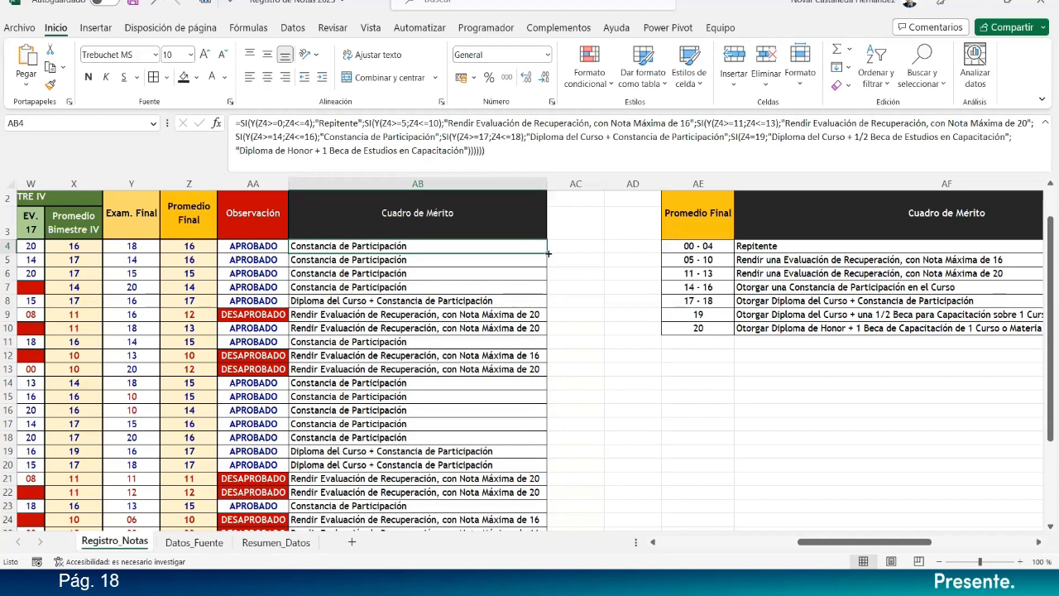
pyautogui.moveTo(548, 254); pyautogui.dragTo(547, 501)
pyautogui.scroll(4, 530, 381)
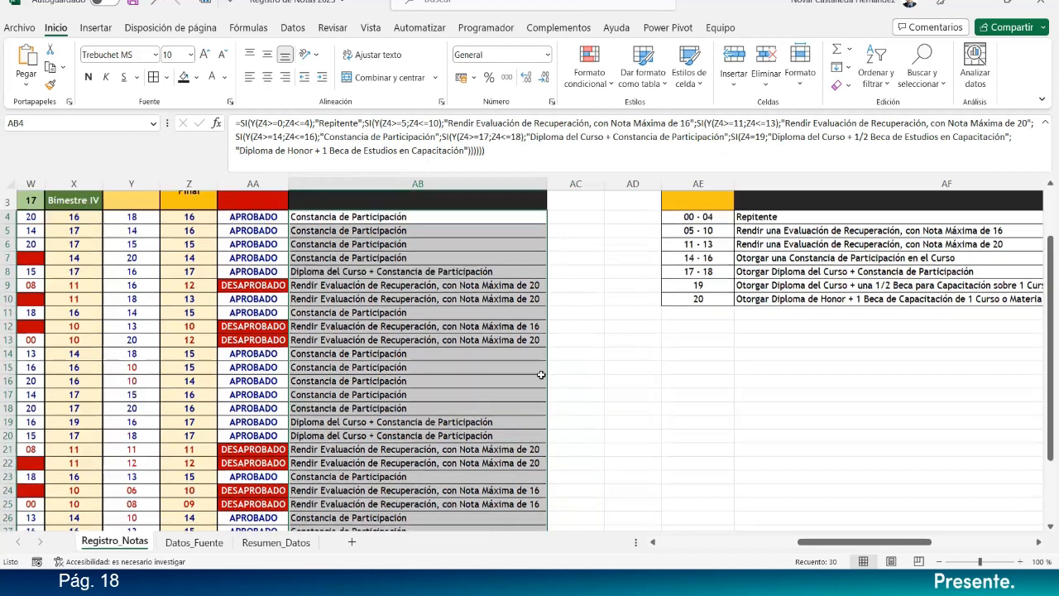
pyautogui.click(166, 77)
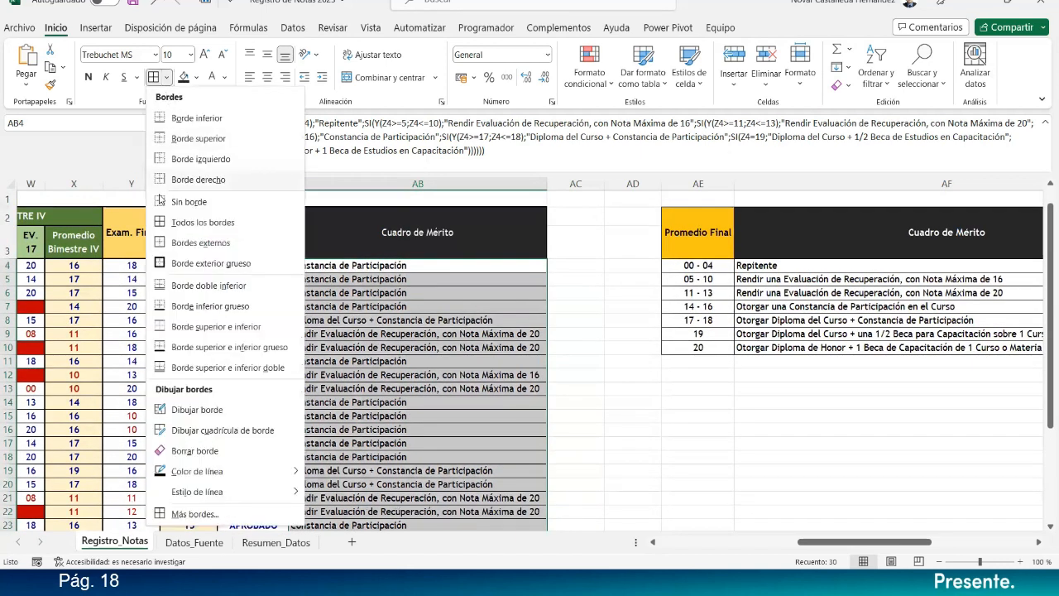
pyautogui.click(160, 265)
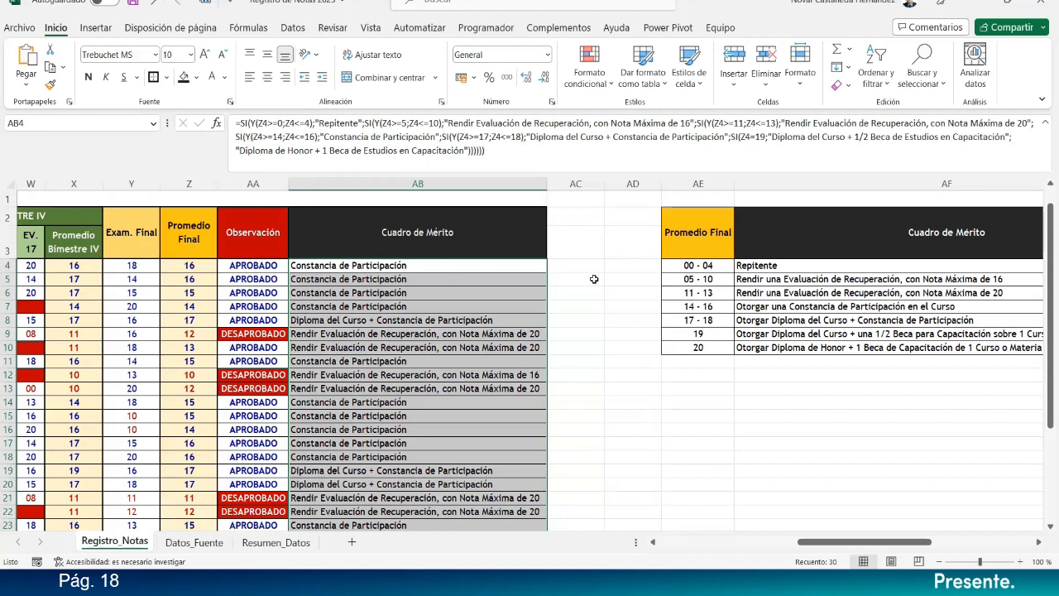
# Step: Review the filled Cuadro de Mérito results down the column and shrink the formula bar to a single line
pyautogui.click(591, 280)
pyautogui.click(498, 267)
pyautogui.click(624, 335)
pyautogui.scroll(-4, 627, 334)
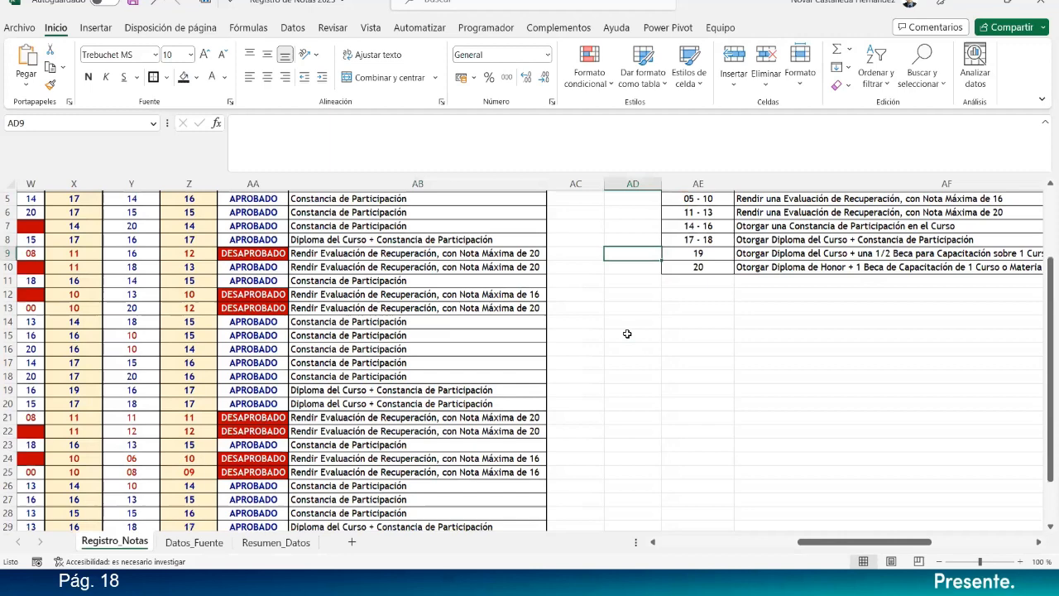
pyautogui.scroll(3, 627, 334)
pyautogui.scroll(1, 617, 329)
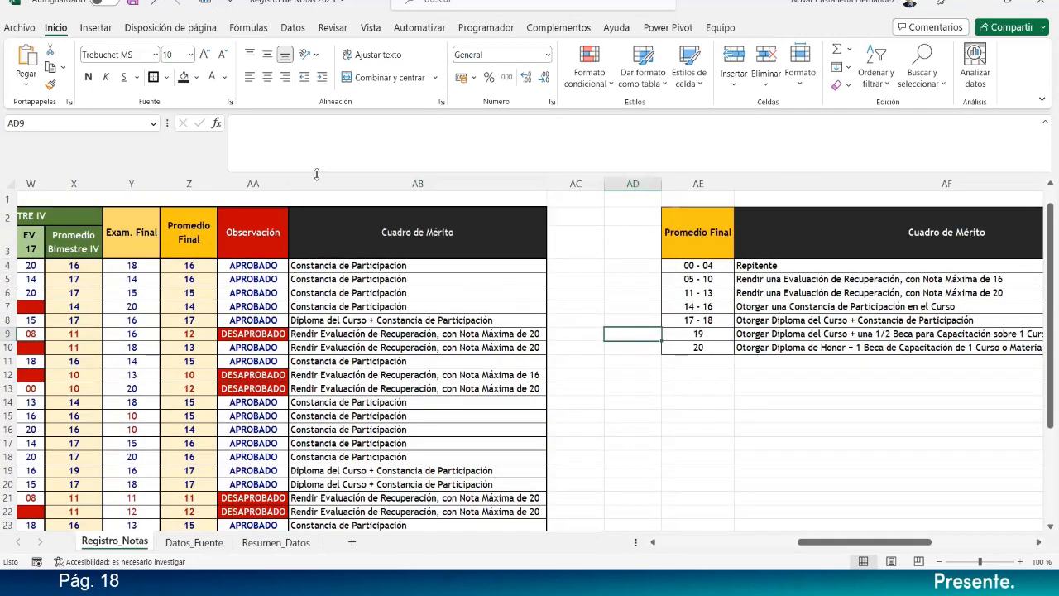
pyautogui.moveTo(305, 177); pyautogui.dragTo(305, 134)
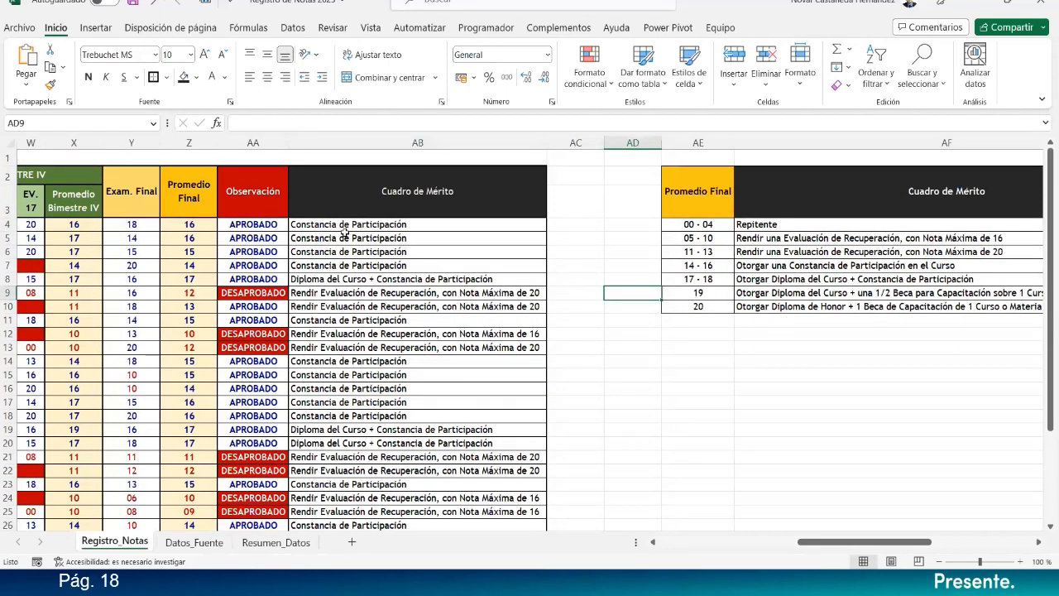
# Step: Narrow column AE of the reference table and wrap the text of its "Promedio Final" header
pyautogui.moveTo(691, 227)
pyautogui.mouseDown()
pyautogui.moveTo(782, 335)
pyautogui.moveTo(781, 315)
pyautogui.mouseUp()
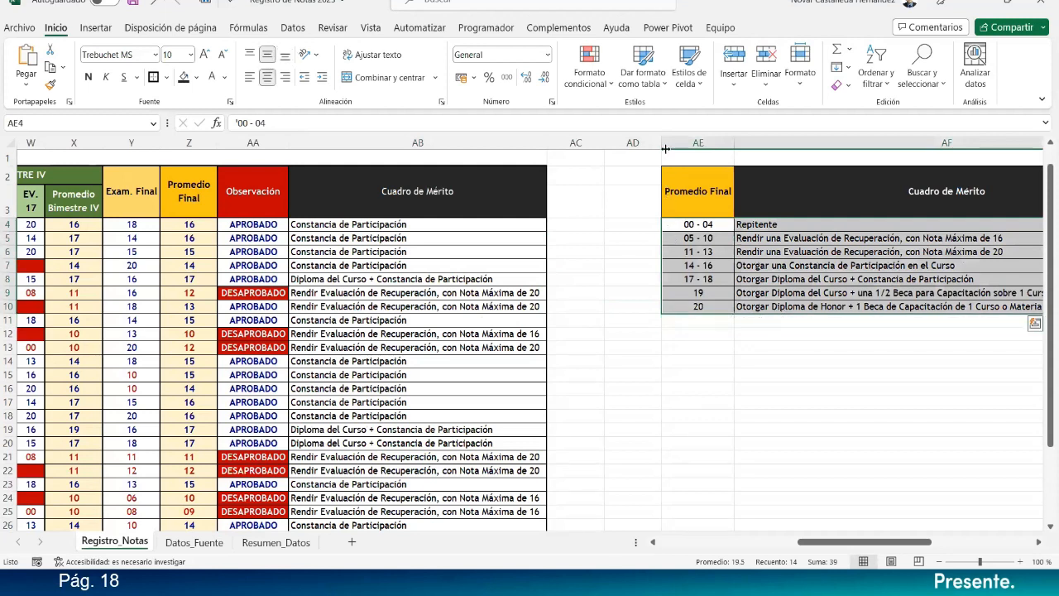
pyautogui.moveTo(736, 147); pyautogui.dragTo(724, 147)
pyautogui.click(708, 181)
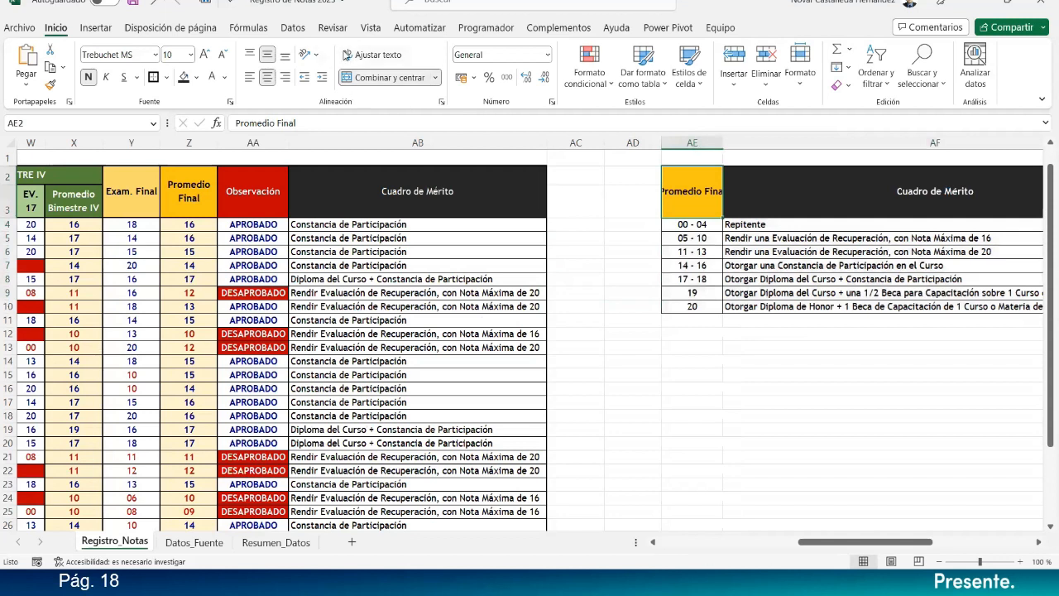
pyautogui.click(374, 55)
pyautogui.moveTo(721, 144); pyautogui.dragTo(719, 144)
# Step: Compare the Promedio Final, Observación and Cuadro de Mérito results, especially in rows 9 and 10, with the reference table's grade ranges
pyautogui.click(348, 229)
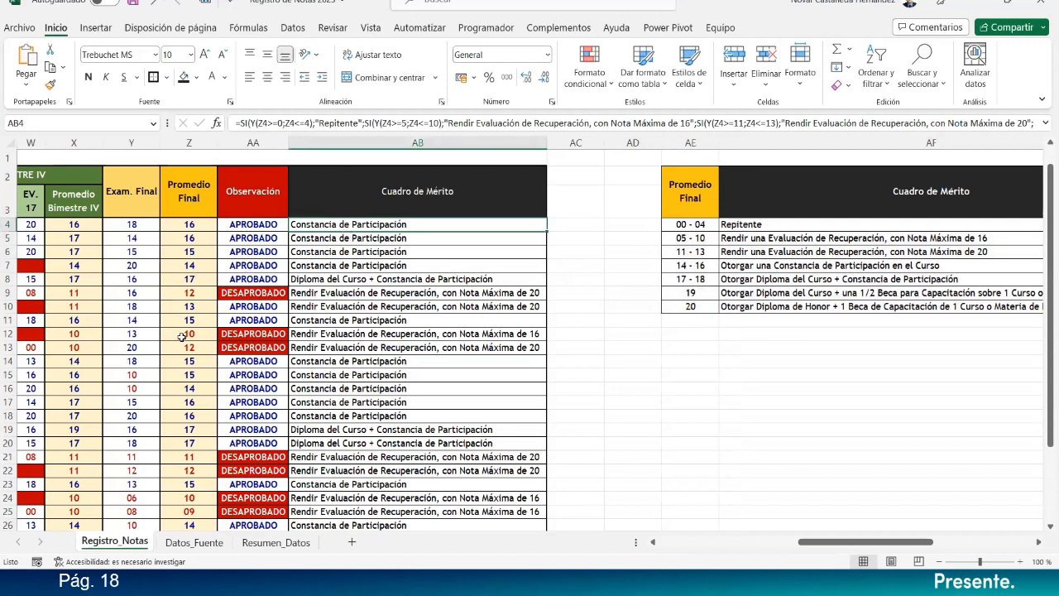
pyautogui.click(216, 307)
pyautogui.click(348, 307)
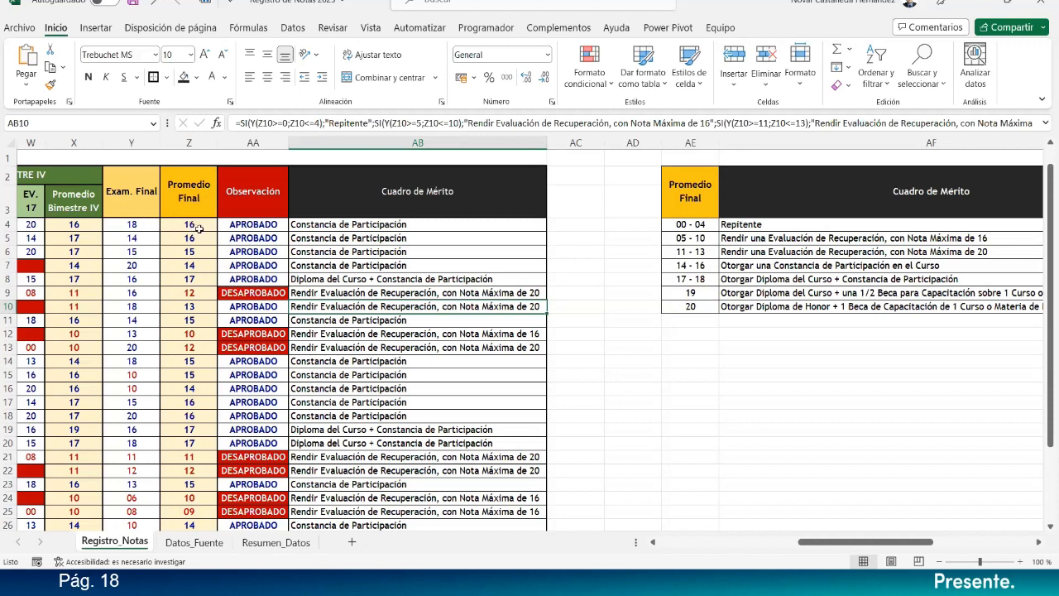
pyautogui.moveTo(695, 192); pyautogui.dragTo(828, 308)
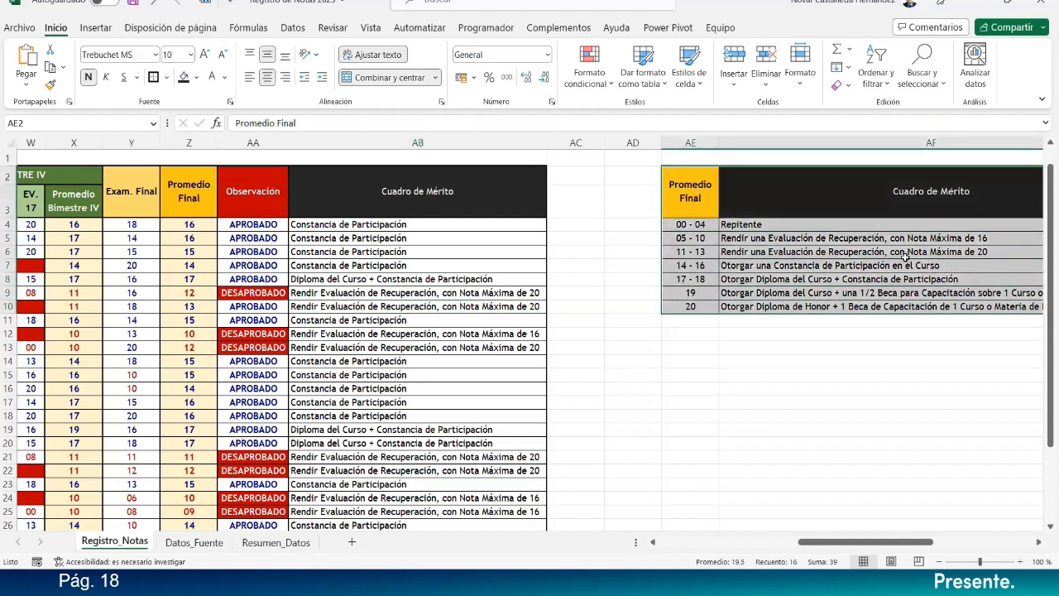
pyautogui.click(683, 374)
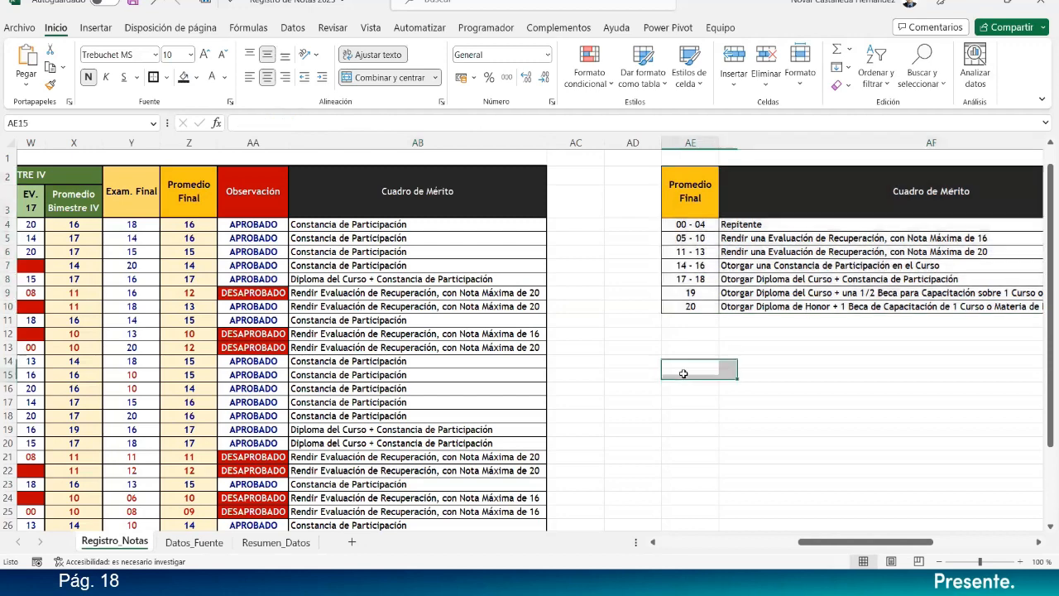
pyautogui.click(325, 226)
pyautogui.scroll(-2, 328, 234)
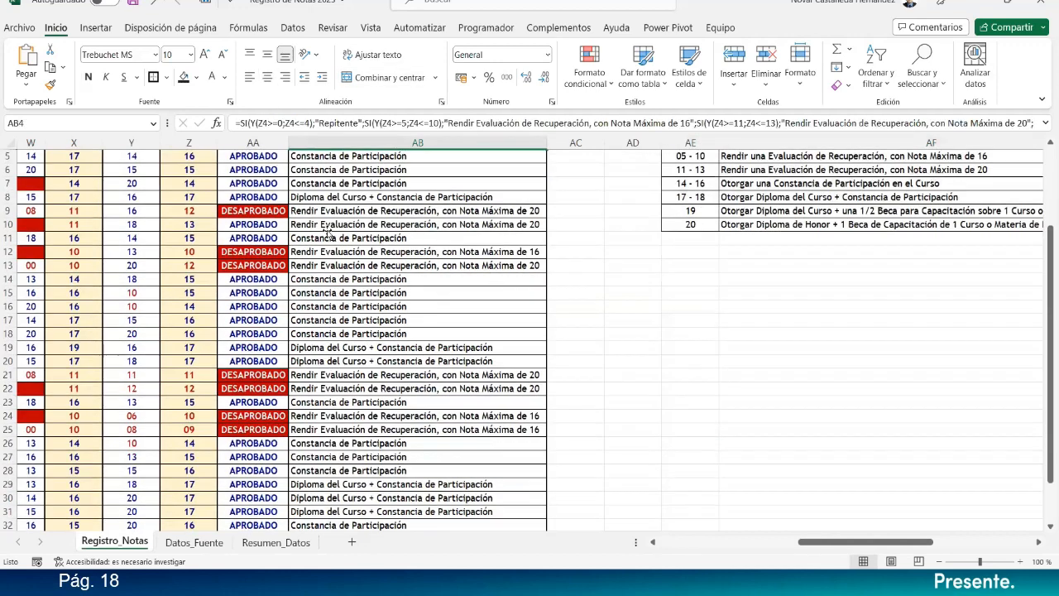
pyautogui.scroll(-2, 327, 234)
pyautogui.scroll(3, 328, 234)
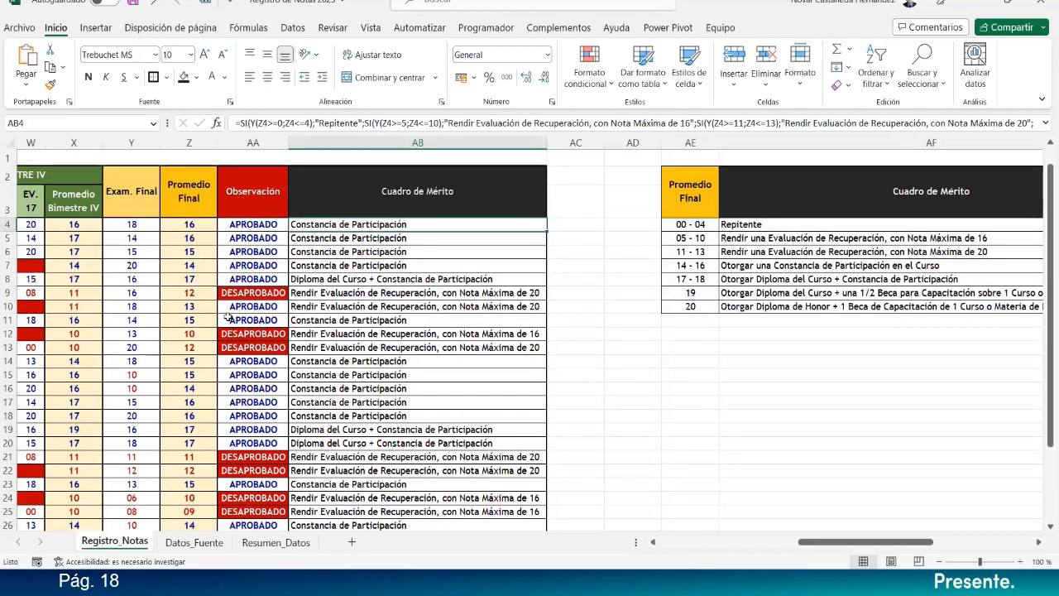
pyautogui.click(197, 293)
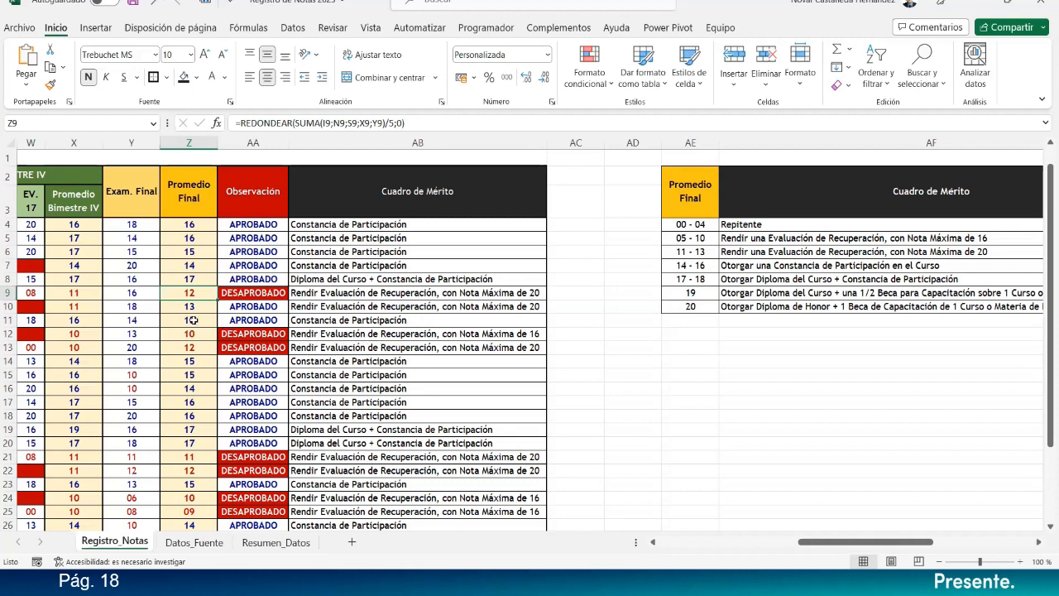
pyautogui.click(590, 337)
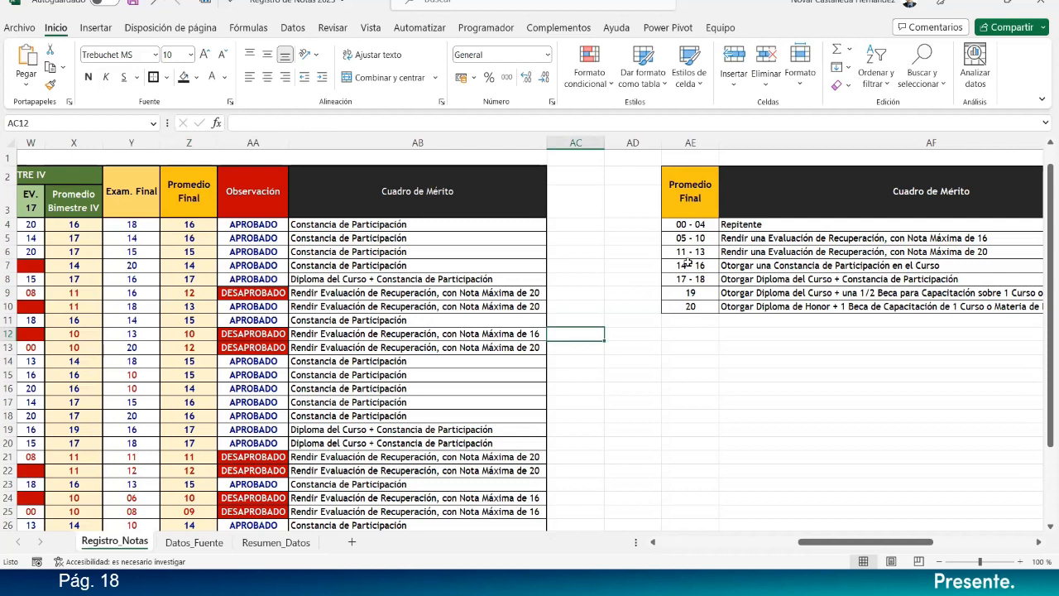
# Step: Narrow column AF of the reference table slightly to fit its longest Cuadro de Mérito text
pyautogui.moveTo(797, 543); pyautogui.dragTo(810, 549)
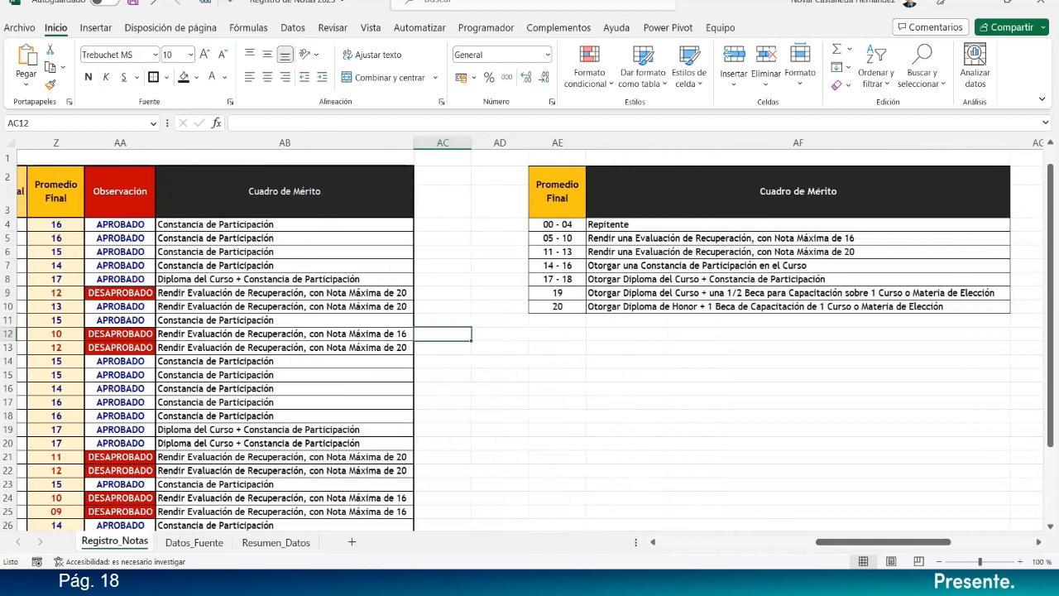
pyautogui.click(1009, 157)
pyautogui.moveTo(1009, 145); pyautogui.dragTo(1001, 146)
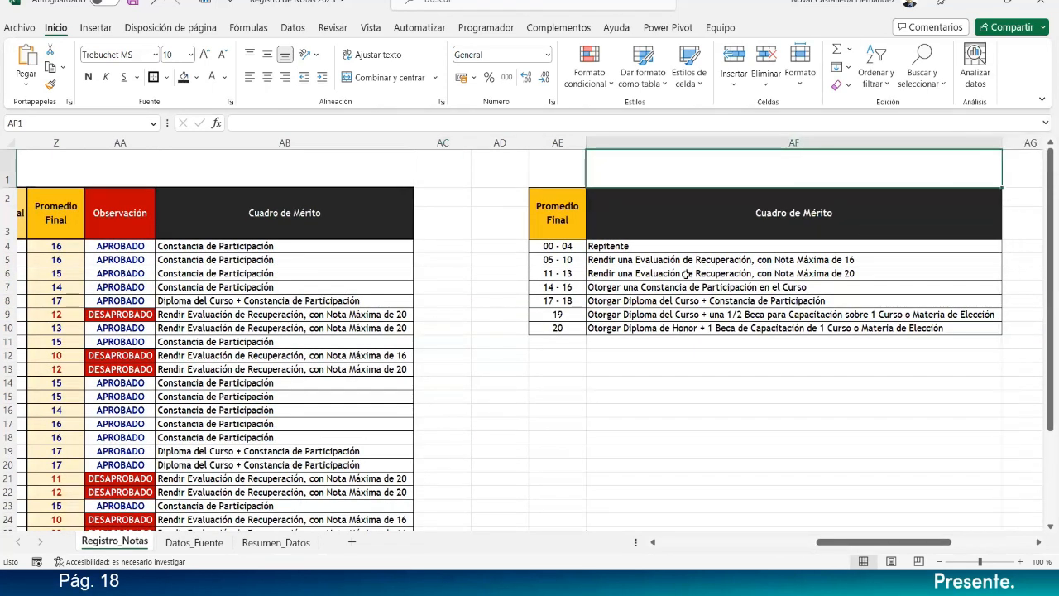
# Step: Change the grade range in AE6 of the reference table to "11 - 12"
pyautogui.click(568, 274)
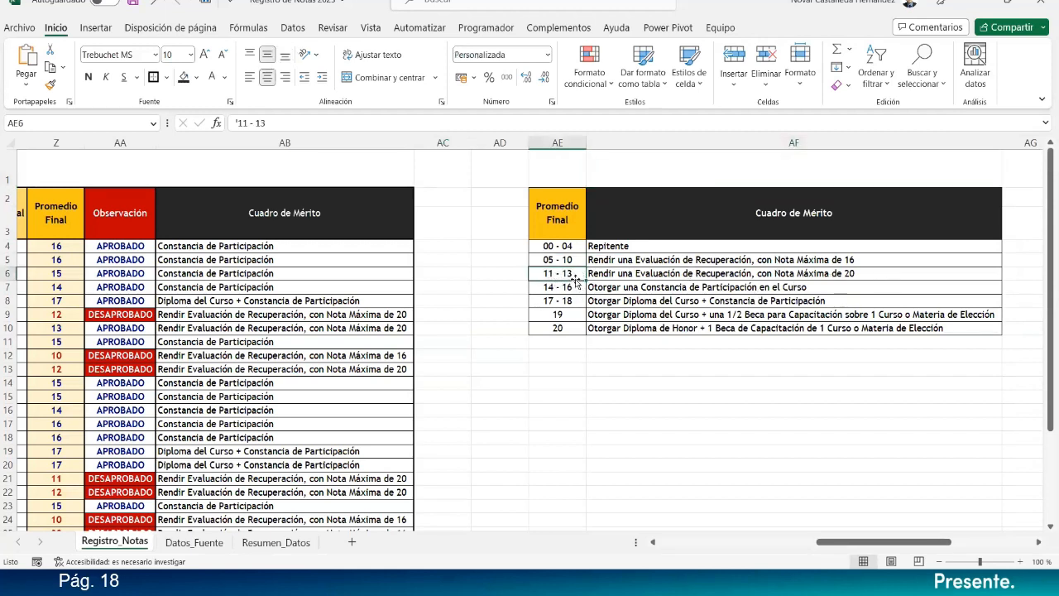
pyautogui.doubleClick(548, 273)
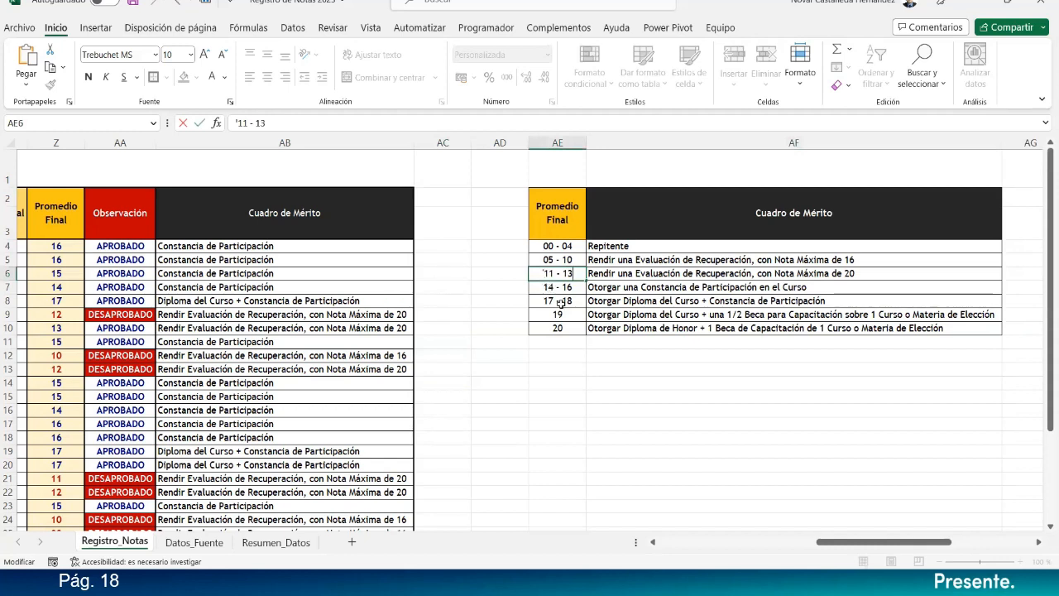
pyautogui.press('BackSpace')
pyautogui.write('2')
pyautogui.click(571, 370)
pyautogui.click(564, 274)
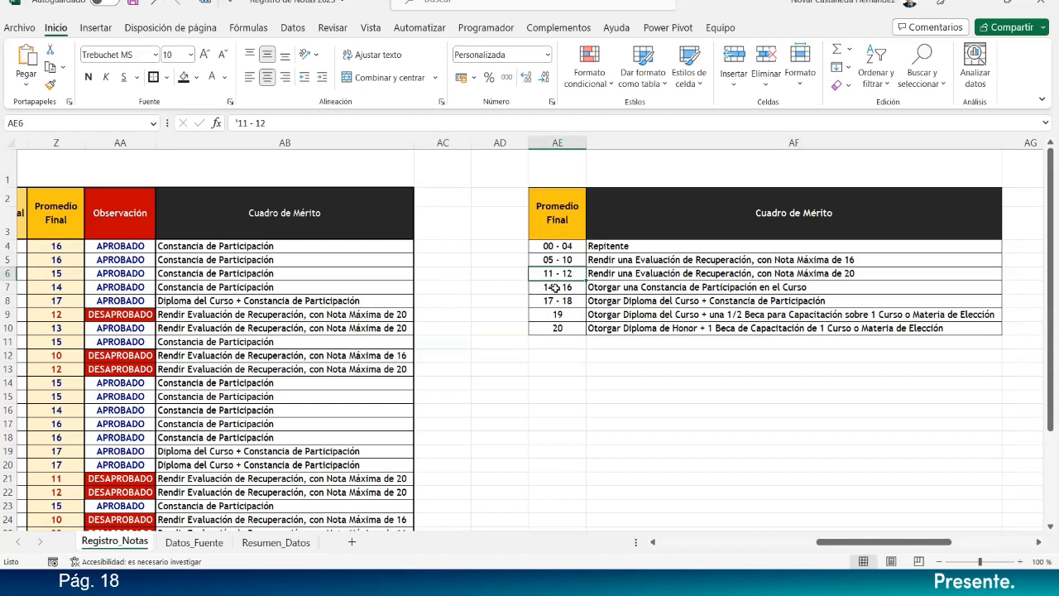
# Step: Change the grade range in AE7 of the reference table to "13 - 16"
pyautogui.doubleClick(553, 287)
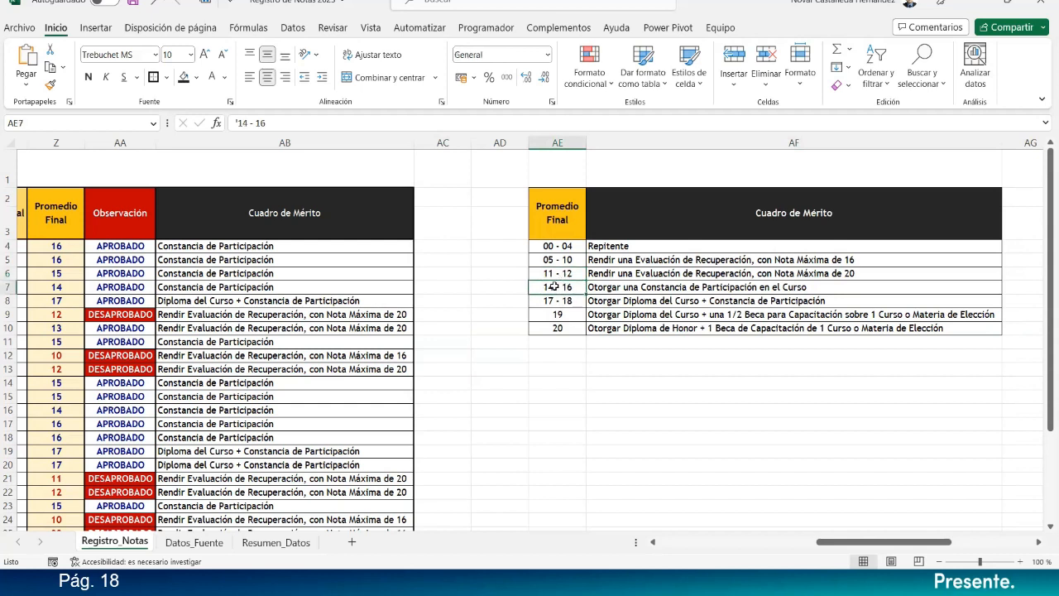
pyautogui.doubleClick(551, 287)
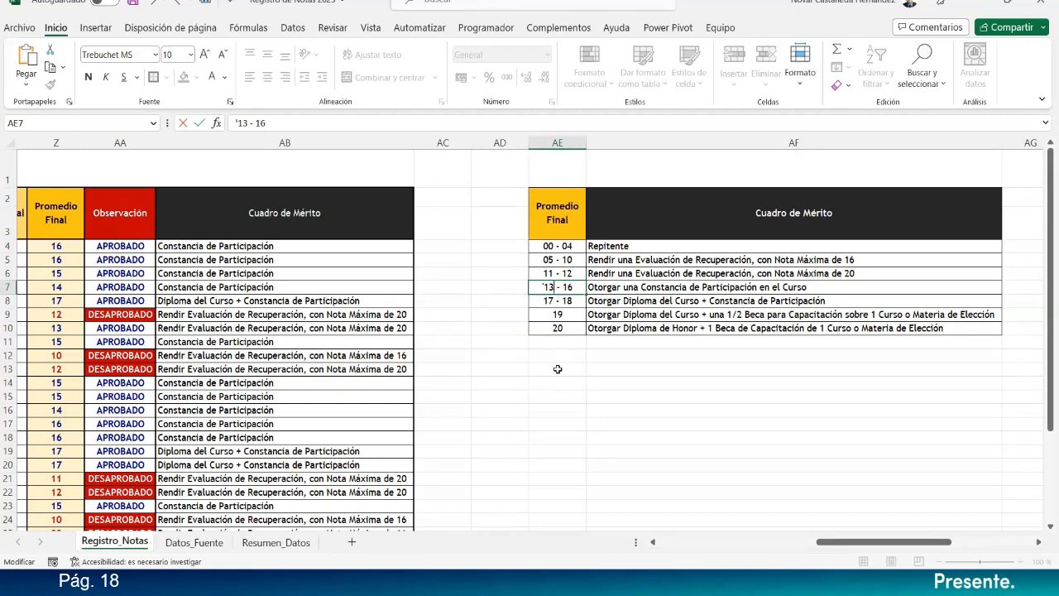
pyautogui.click(588, 358)
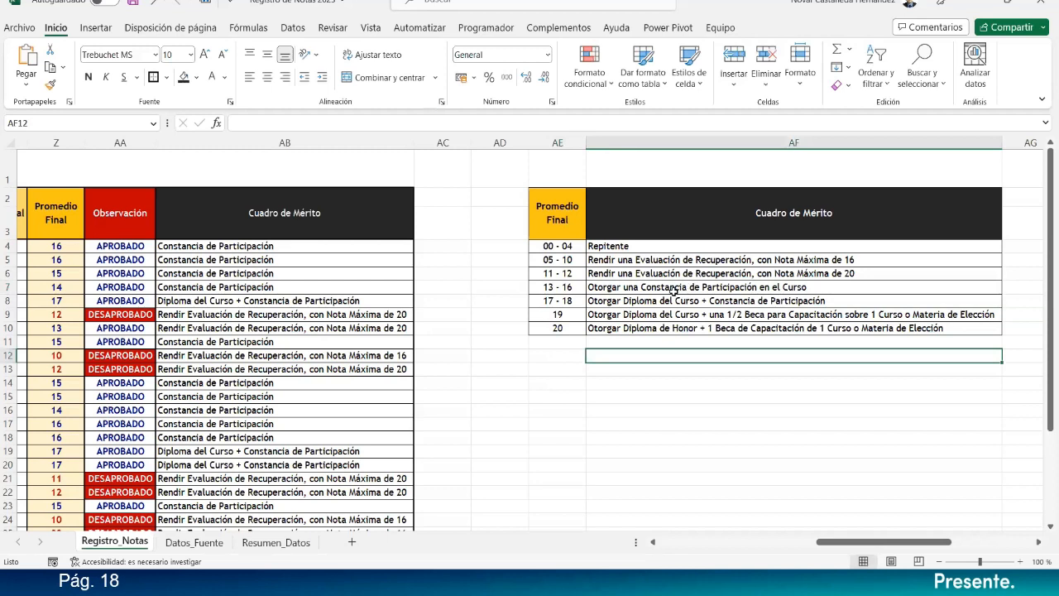
pyautogui.moveTo(554, 245); pyautogui.dragTo(558, 329)
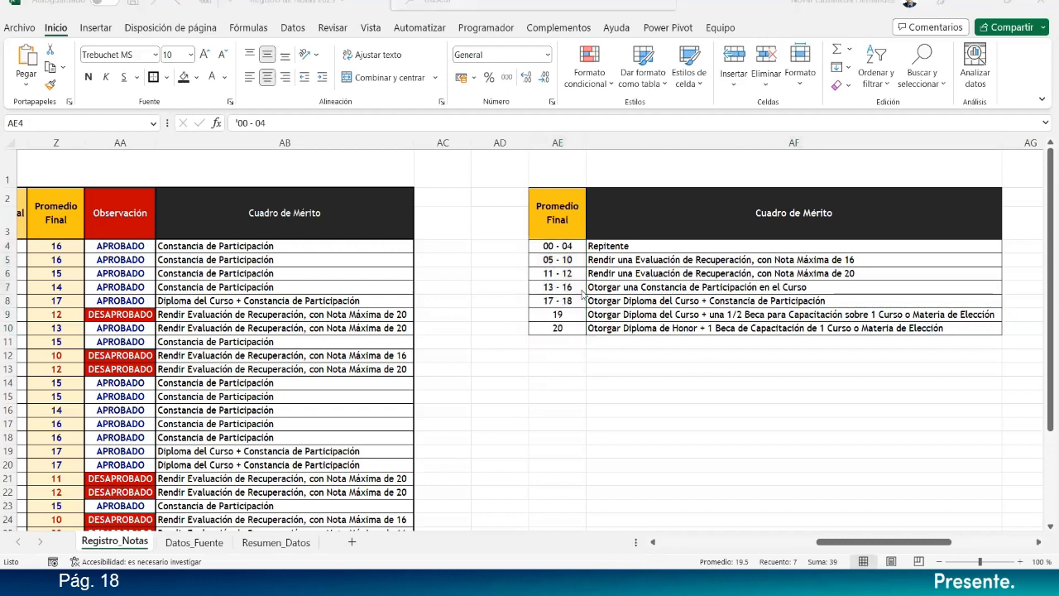
# Step: In the AB4 formula, set the third condition's upper limit to Z4<=12 and the fourth condition's lower limit to Z4>=13
pyautogui.click(220, 249)
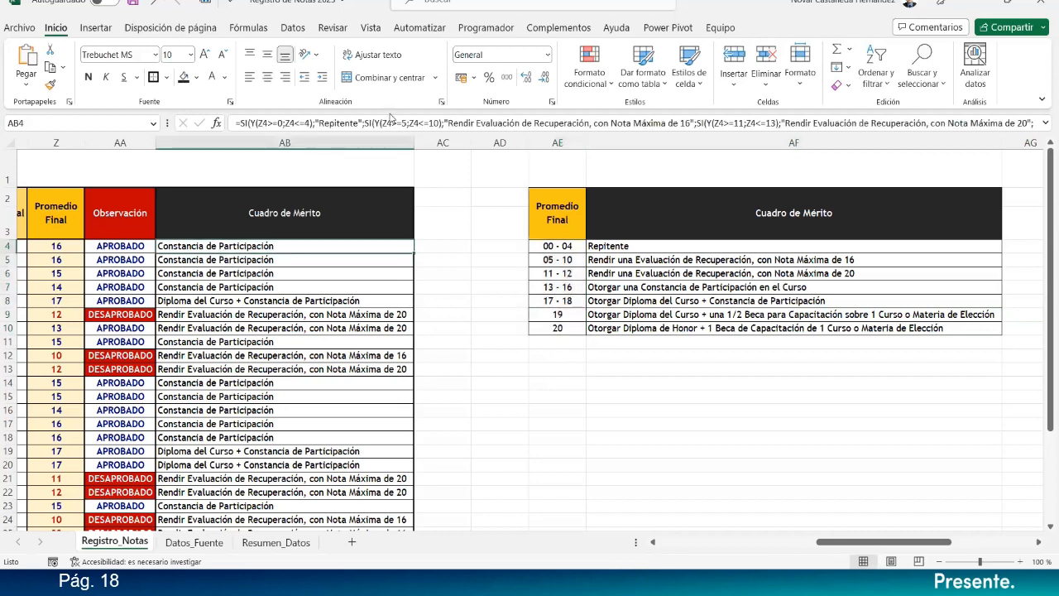
pyautogui.moveTo(361, 132); pyautogui.dragTo(360, 174)
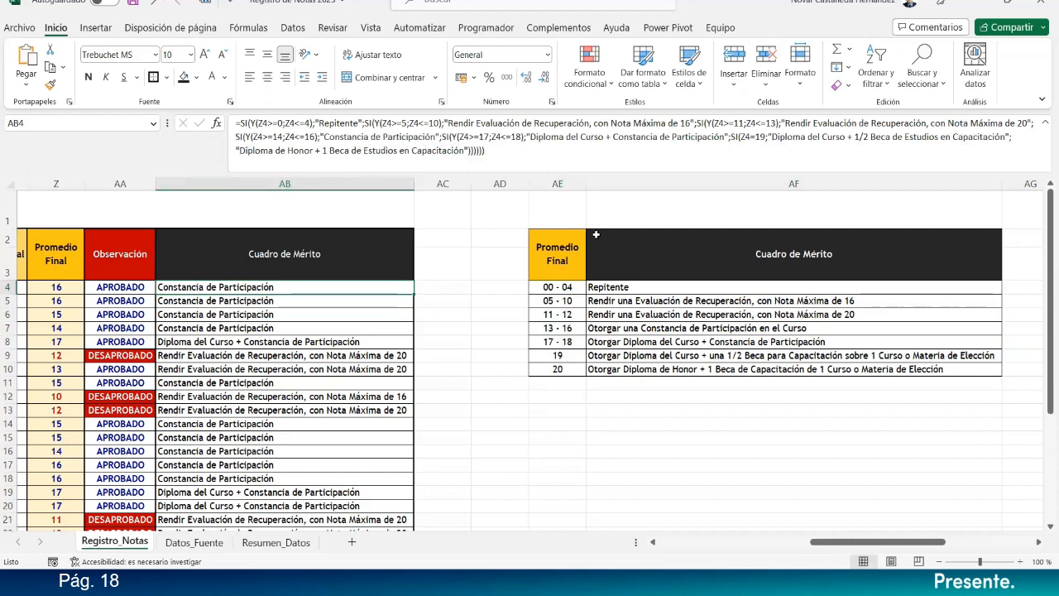
pyautogui.click(745, 122)
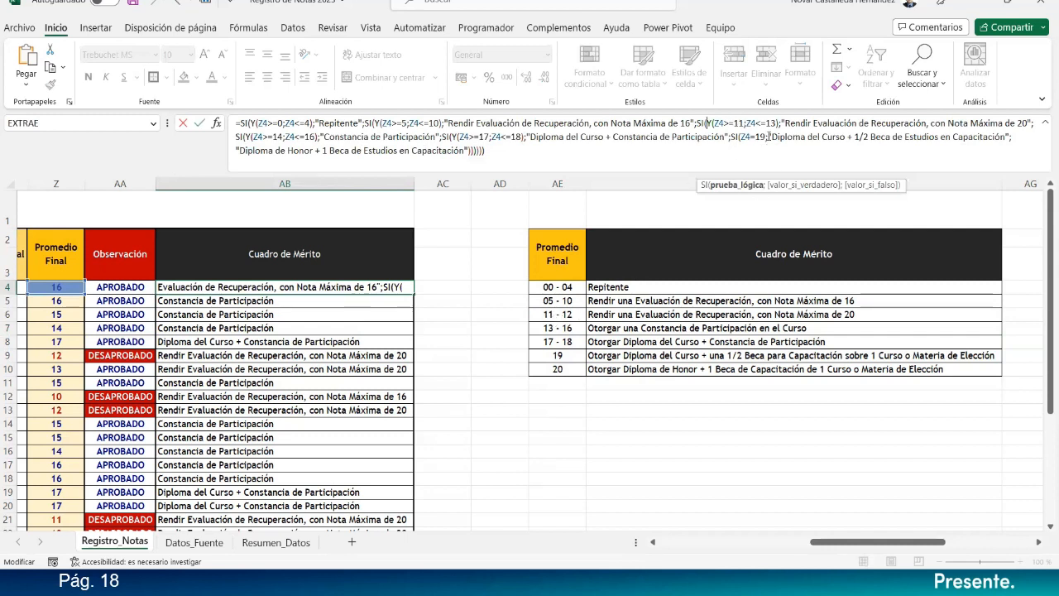
pyautogui.click(772, 122)
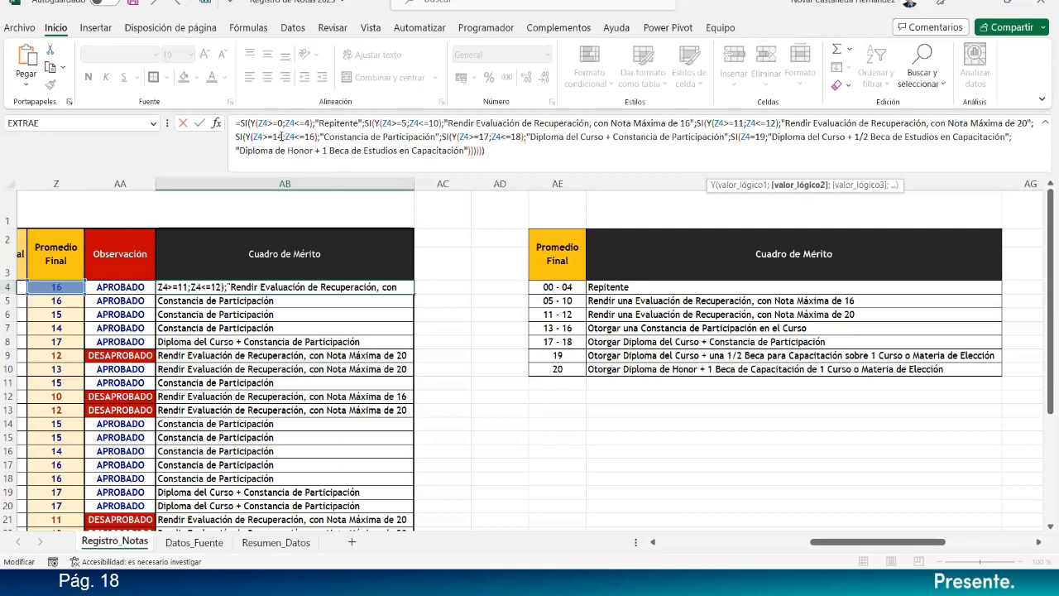
pyautogui.moveTo(279, 136); pyautogui.dragTo(284, 136)
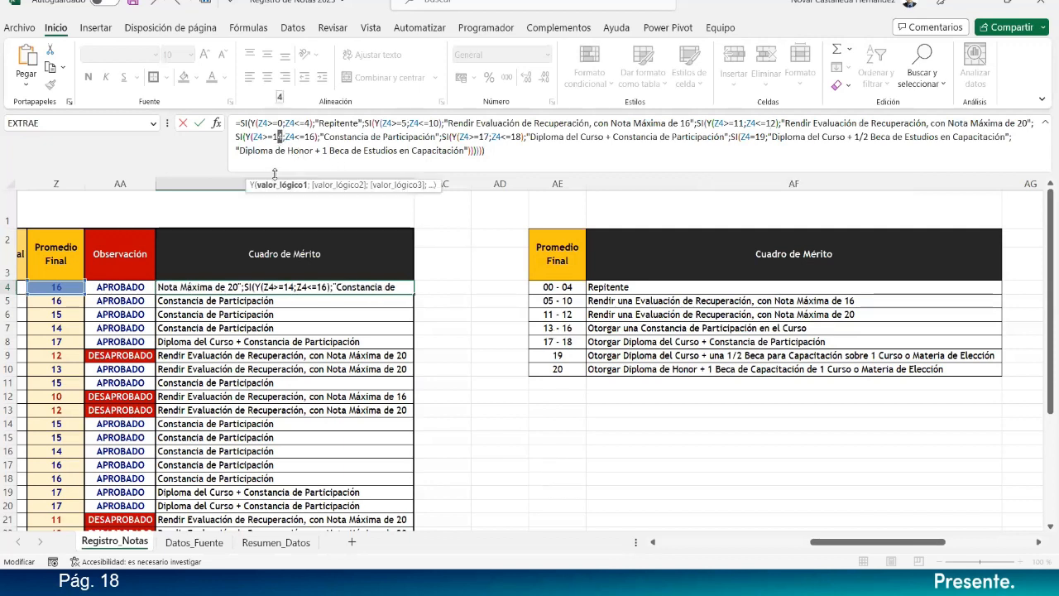
pyautogui.write('3')
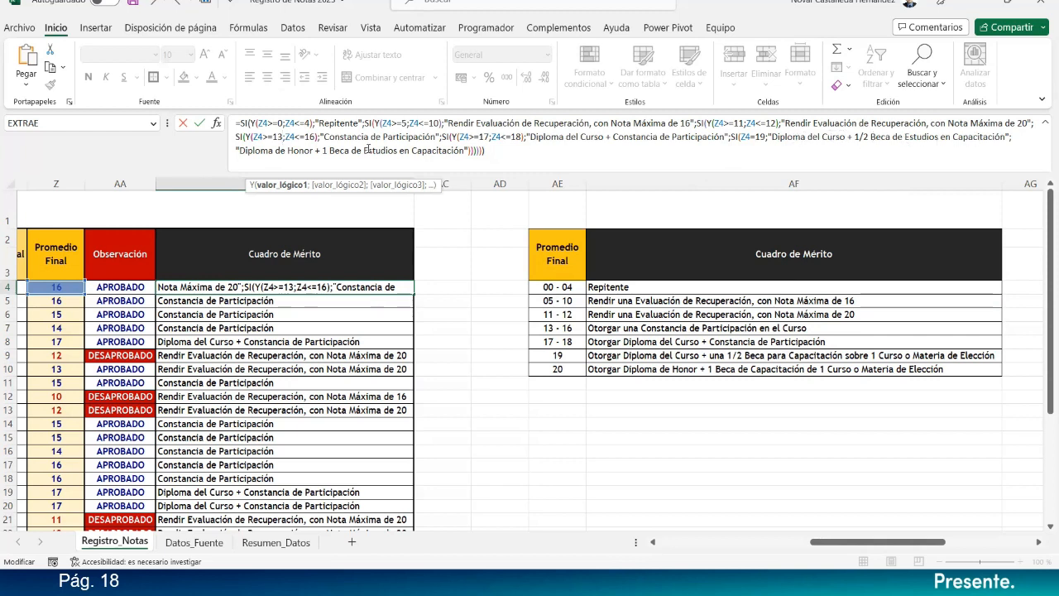
pyautogui.click(507, 153)
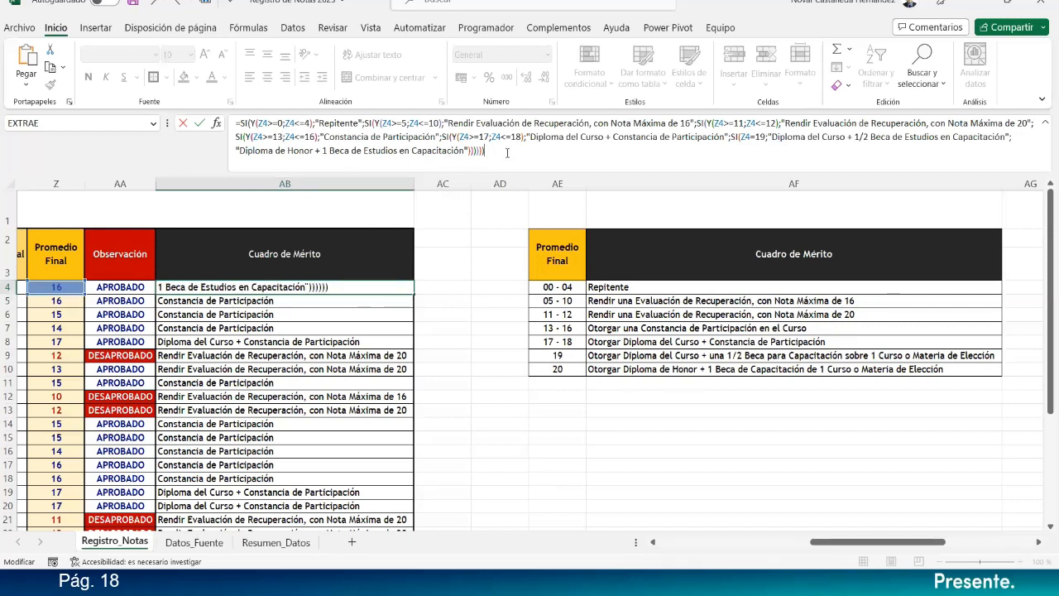
pyautogui.press('Return')
# Step: Fill the corrected AB4 formula down to AB33 and apply all borders plus a thick outside border to the range
pyautogui.click(383, 288)
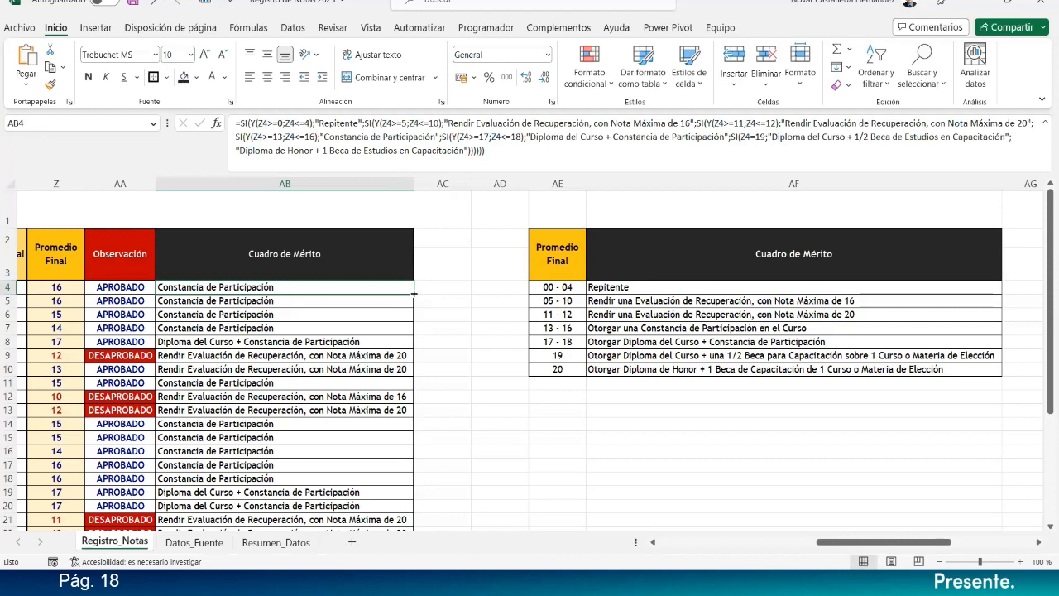
pyautogui.doubleClick(413, 293)
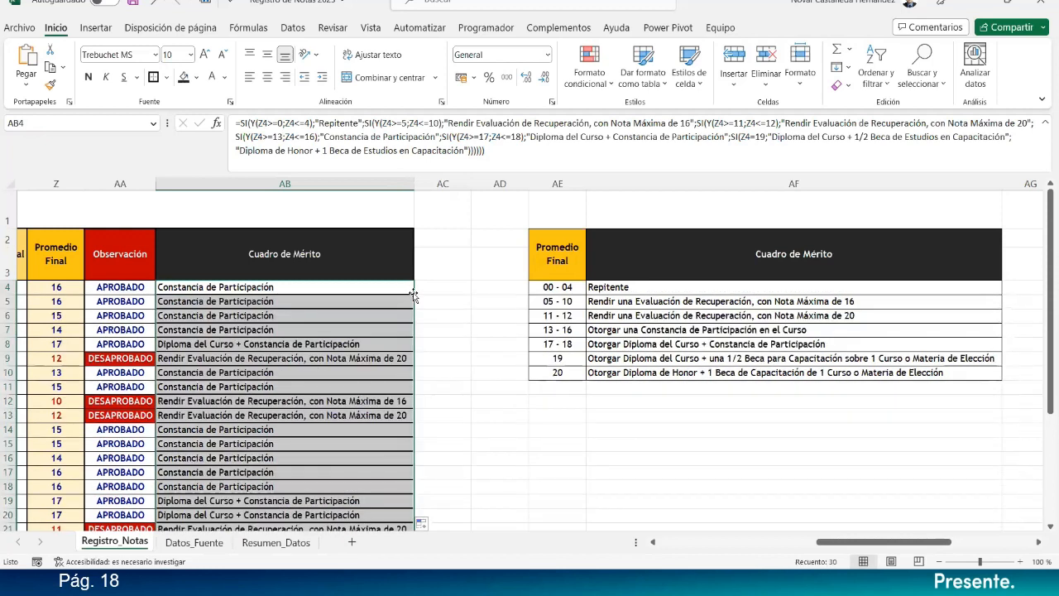
pyautogui.click(166, 77)
pyautogui.click(165, 222)
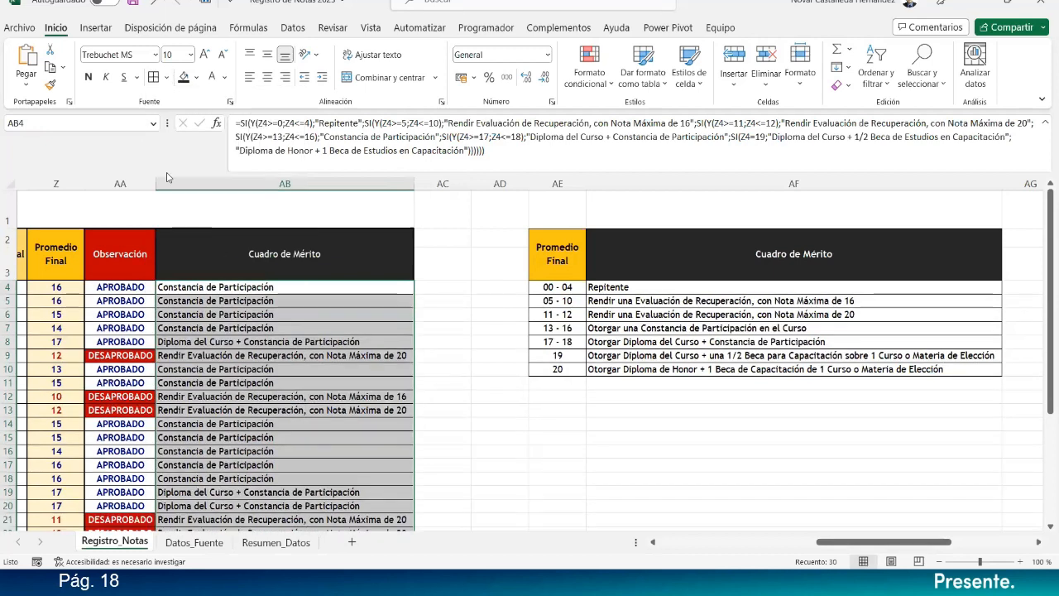
pyautogui.click(166, 77)
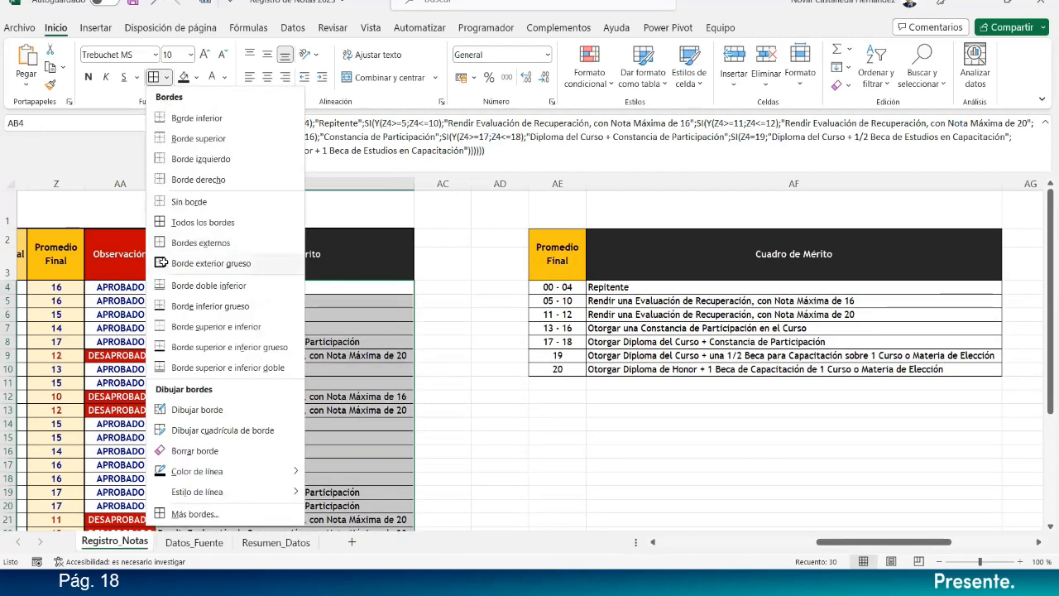
pyautogui.click(165, 263)
# Step: Check the Promedio Final in Z10 against its Observación and Cuadro de Mérito results
pyautogui.scroll(-1, 189, 327)
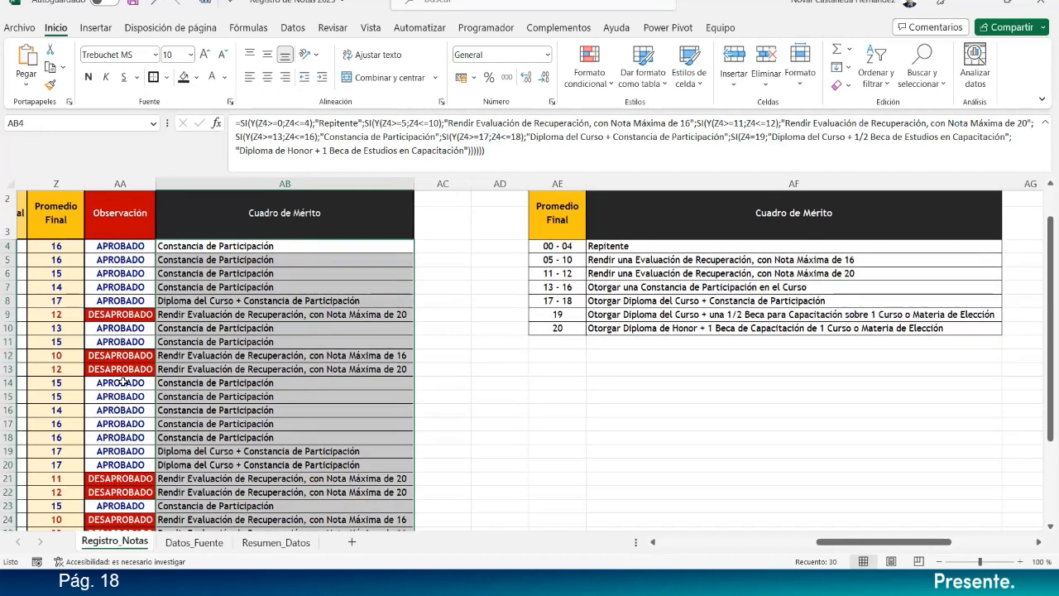
pyautogui.click(65, 371)
pyautogui.click(61, 329)
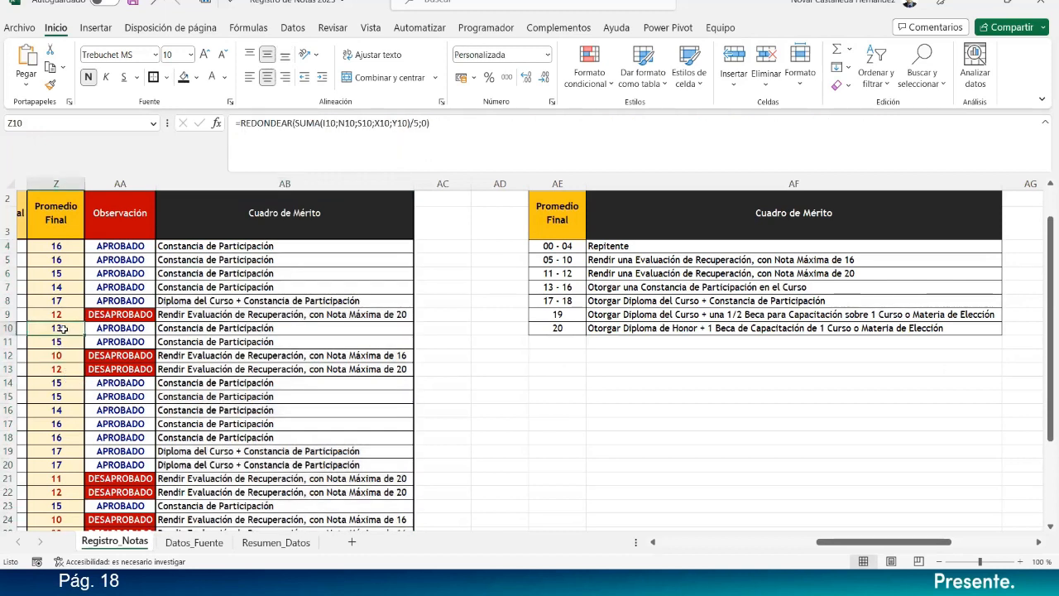
# Step: Examine the Cuadro de Mérito results down to row 33 against each student's Promedio Final and the reference table's ranges
pyautogui.click(172, 329)
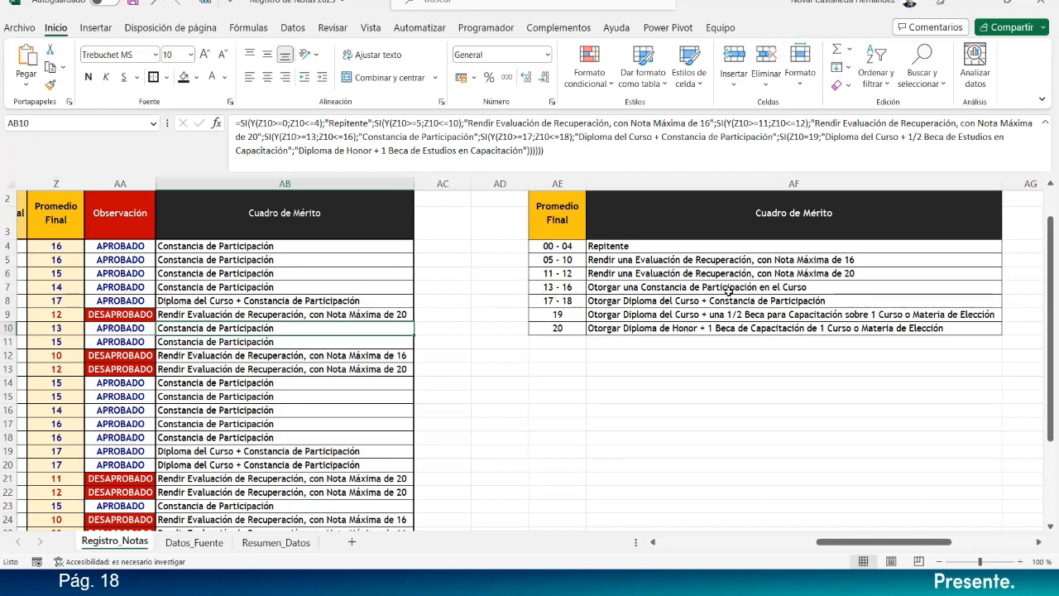
pyautogui.click(60, 315)
pyautogui.click(62, 370)
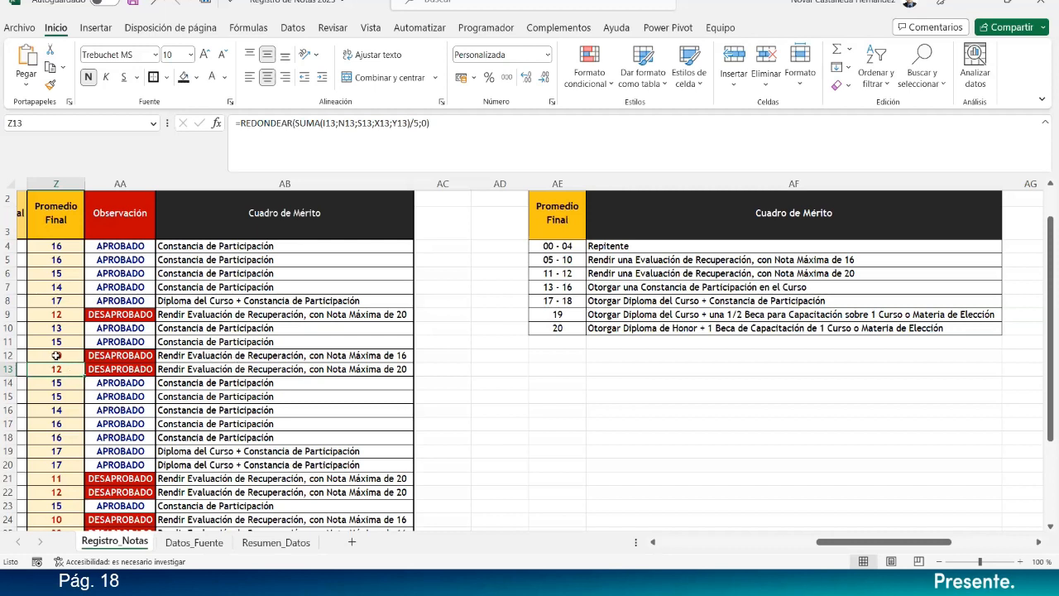
pyautogui.click(398, 356)
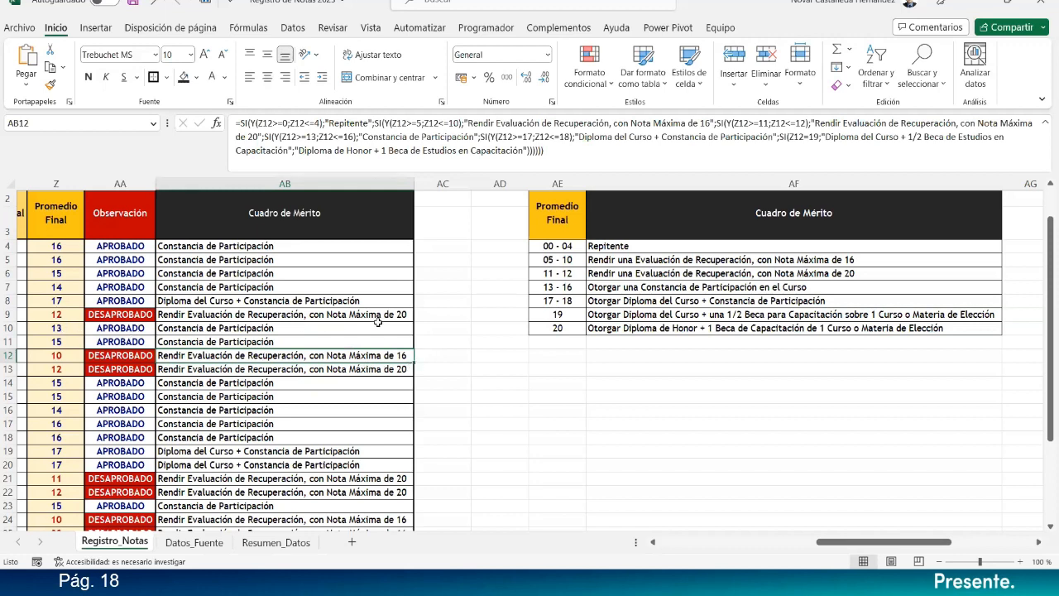
pyautogui.scroll(-3, 379, 363)
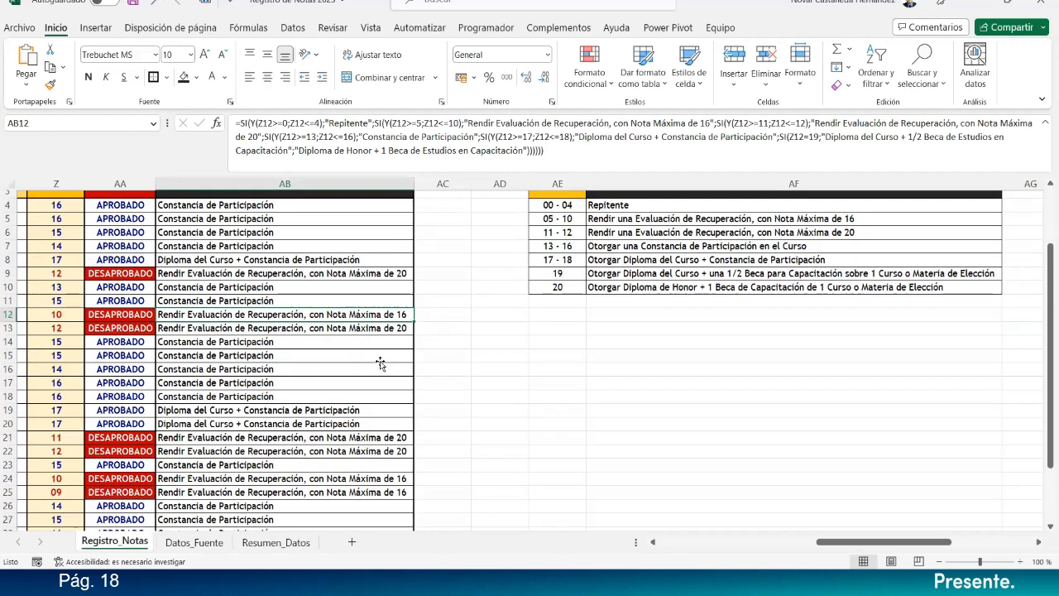
pyautogui.scroll(-1, 376, 403)
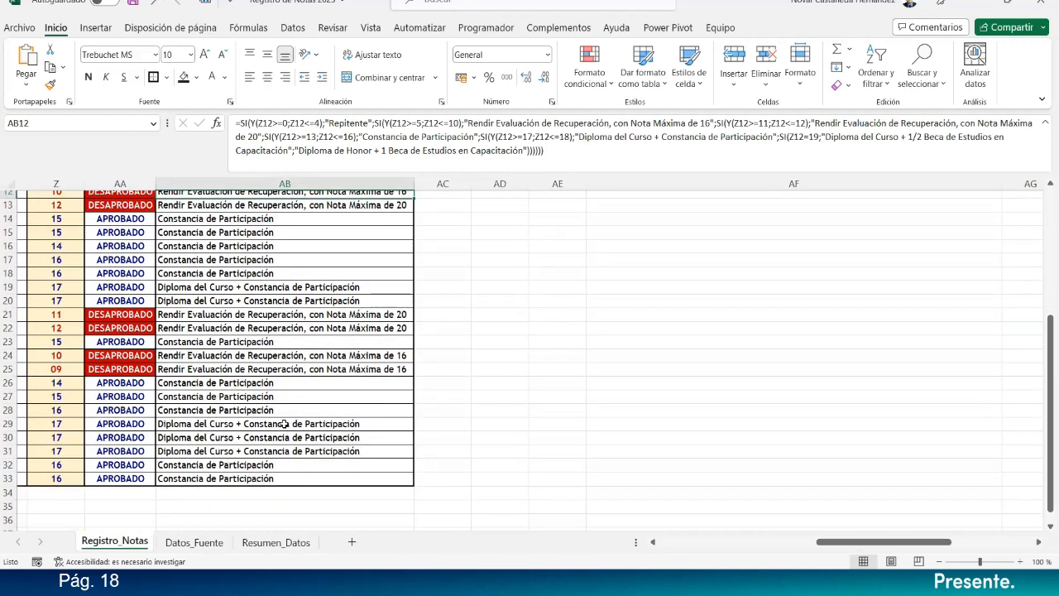
pyautogui.scroll(4, 284, 424)
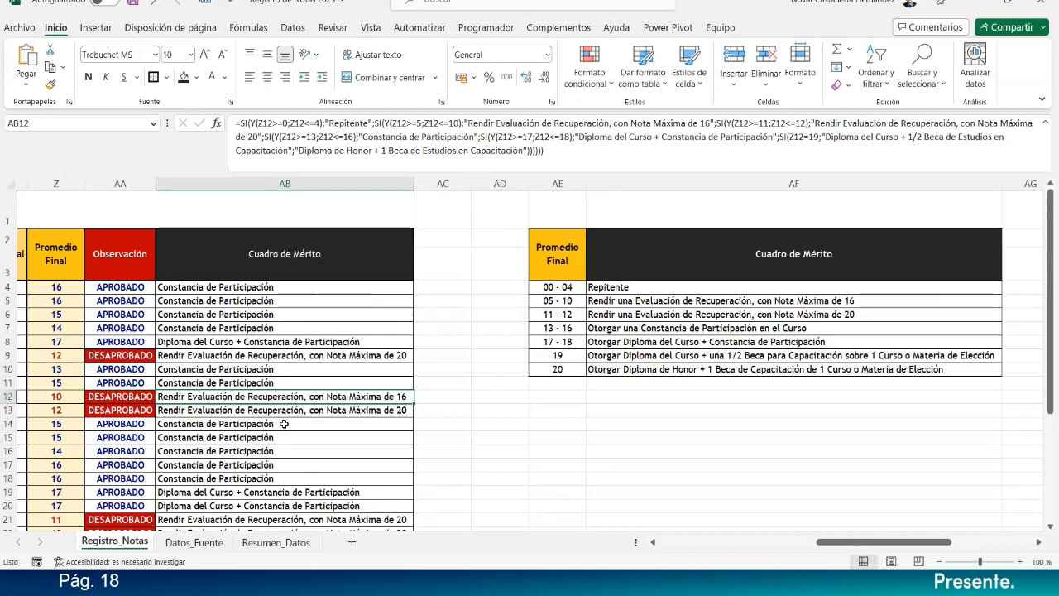
pyautogui.scroll(-1, 284, 423)
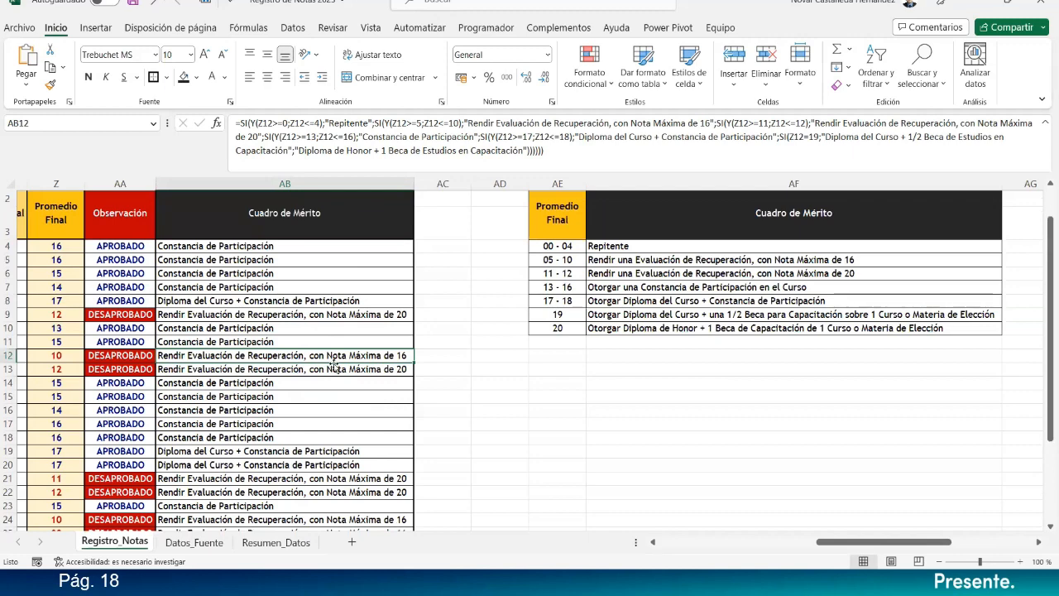
pyautogui.scroll(-2, 334, 364)
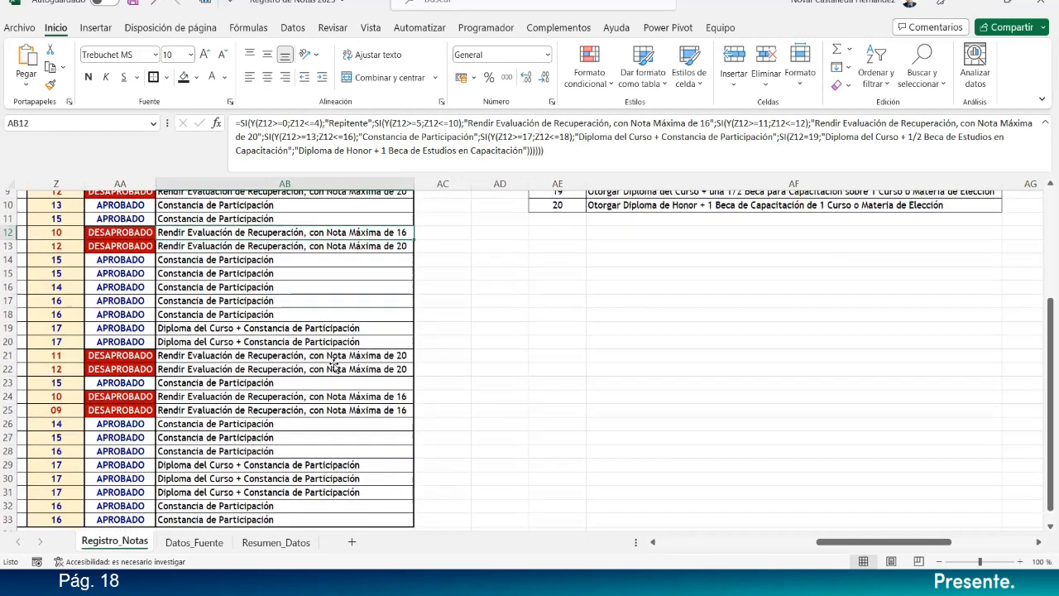
pyautogui.scroll(2, 334, 364)
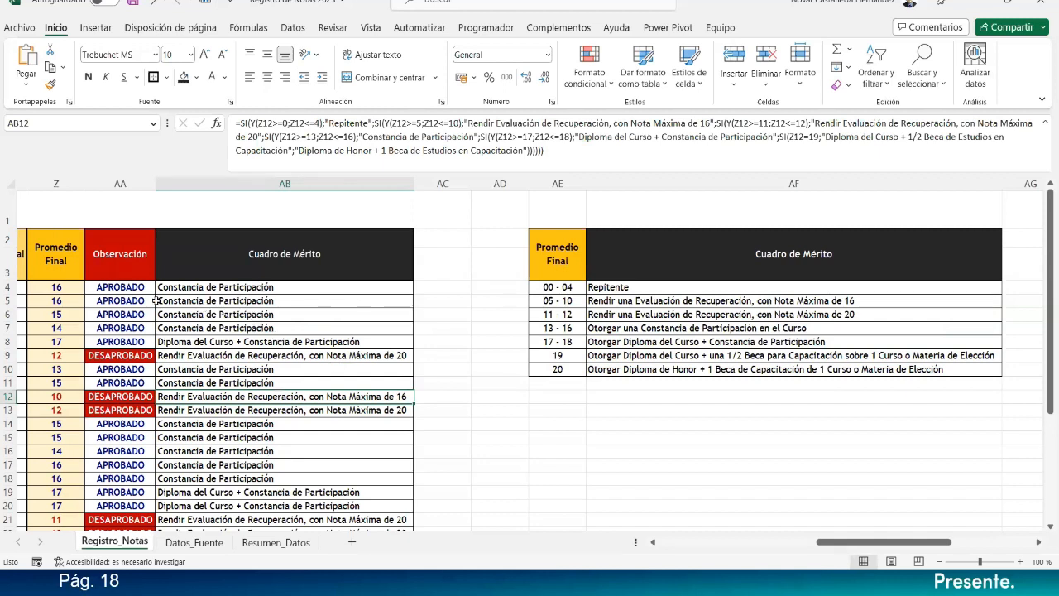
pyautogui.click(496, 403)
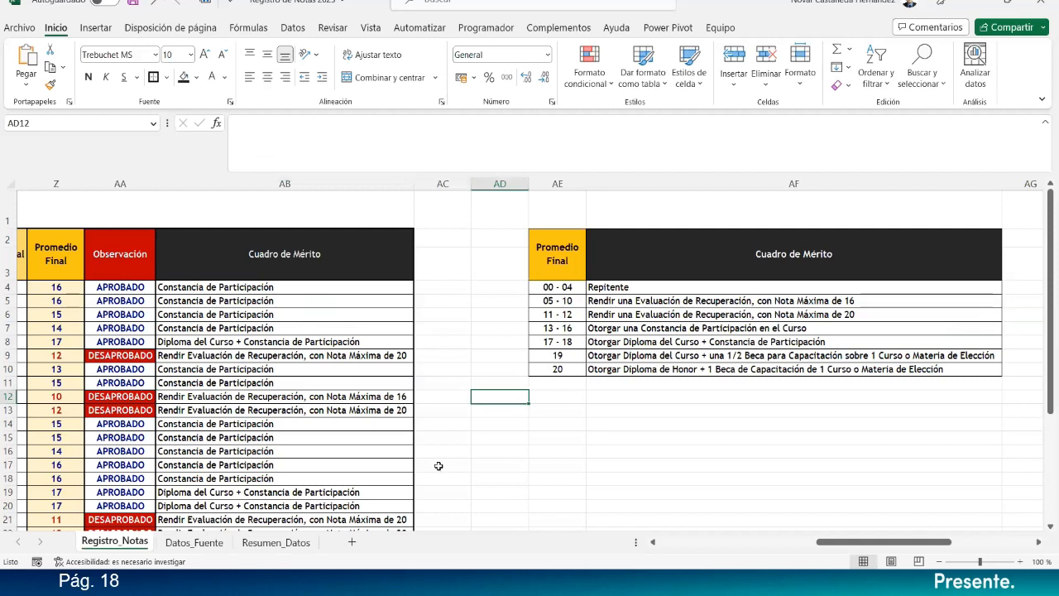
pyautogui.scroll(-1, 438, 466)
pyautogui.scroll(1, 438, 465)
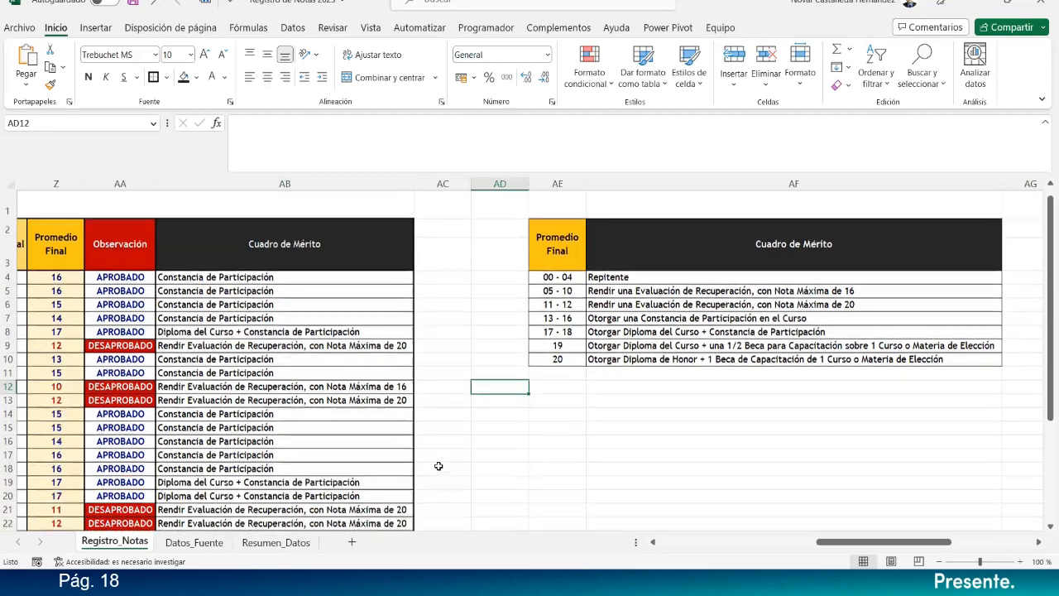
# Step: Copy the Cuadro de Mérito reference list AF2:AF10 and look for free space for it on the Resumen_Datos sheet
pyautogui.click(617, 266)
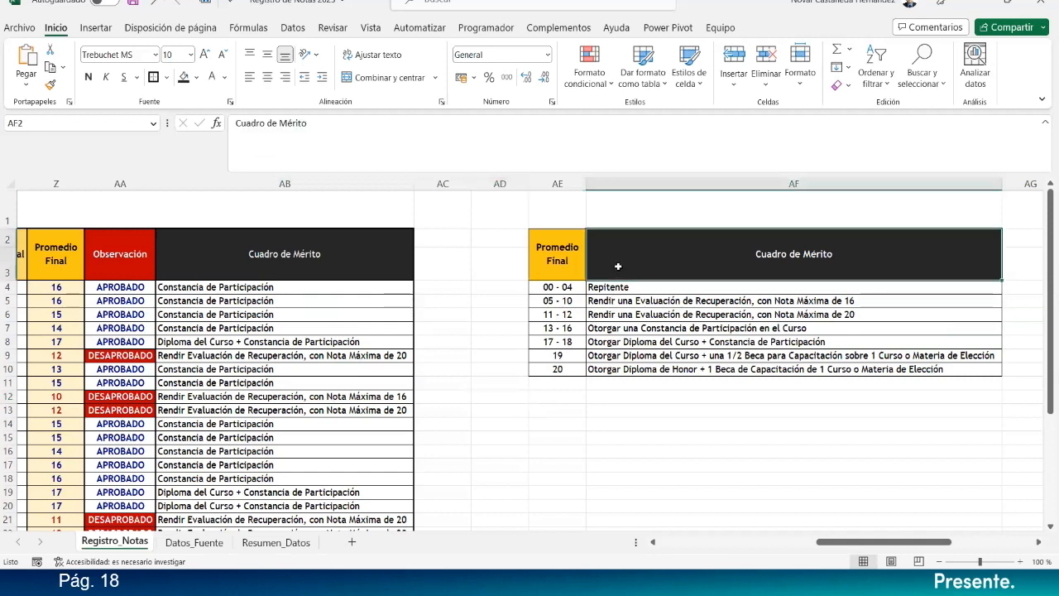
pyautogui.moveTo(617, 266); pyautogui.dragTo(617, 369)
pyautogui.click(51, 66)
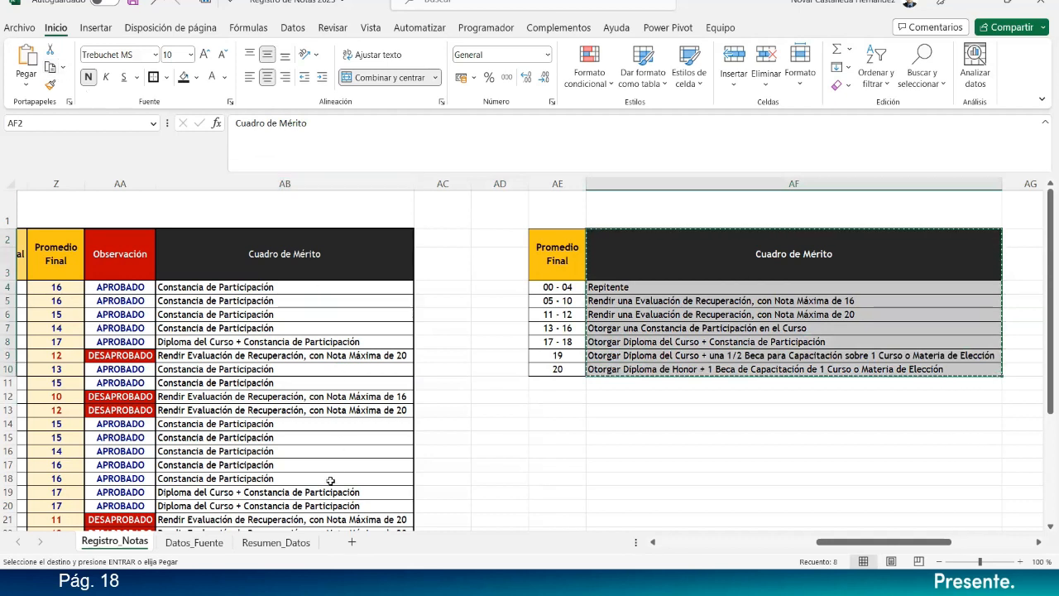
pyautogui.click(275, 542)
pyautogui.scroll(-10, 279, 464)
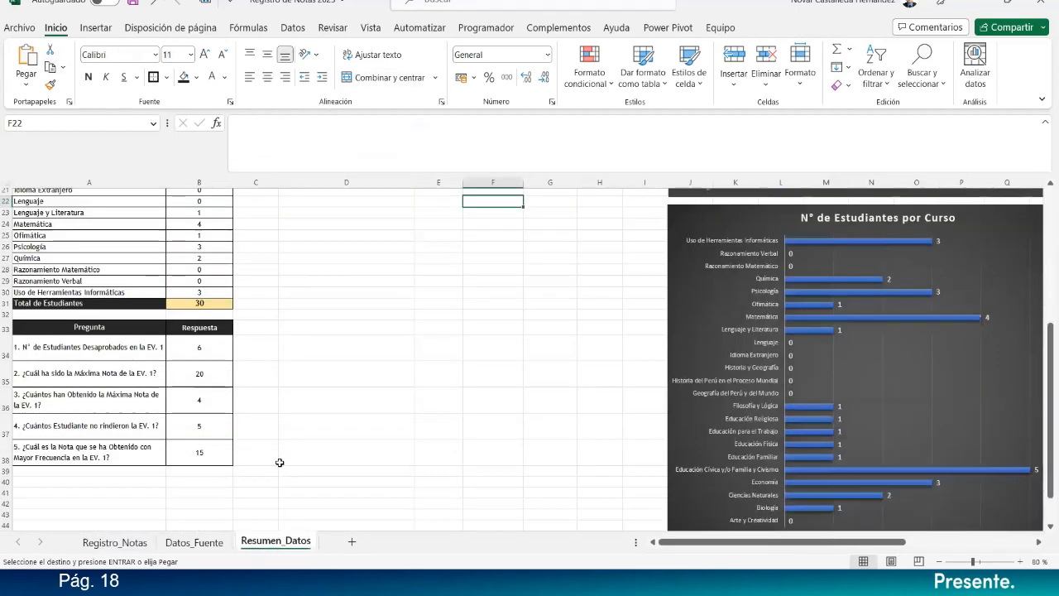
pyautogui.click(46, 395)
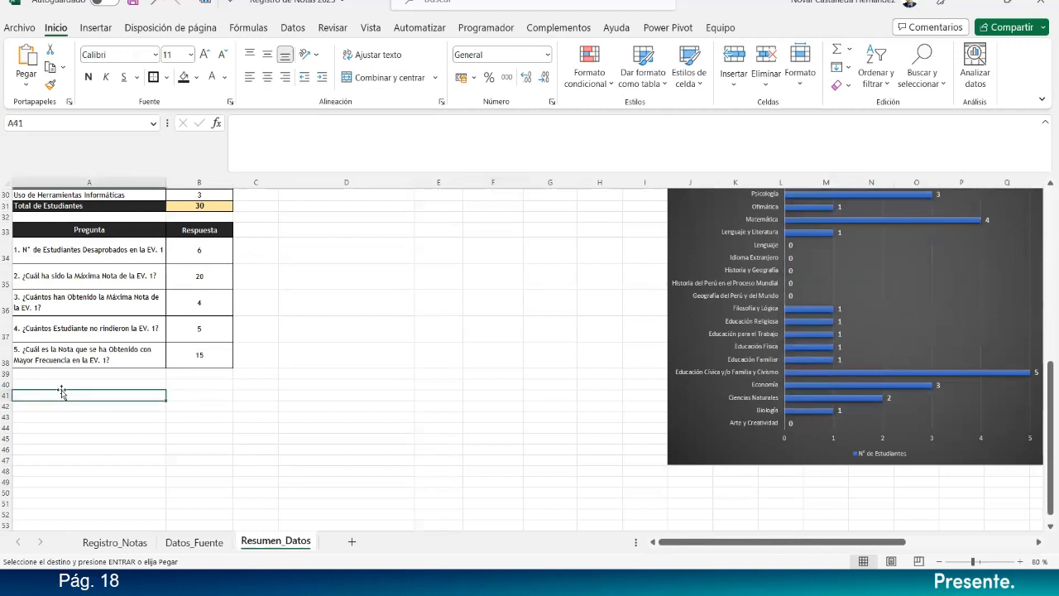
pyautogui.scroll(10, 577, 390)
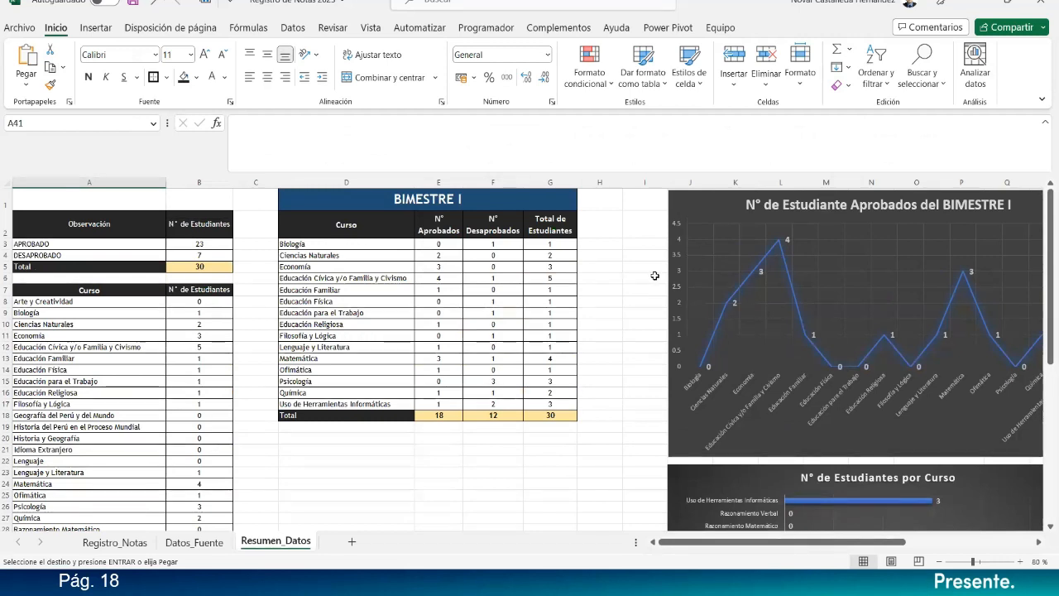
# Step: Select all four charts on Resumen_Datos and place the set below the original chart area, keeping their arrangement
pyautogui.click(941, 562)
pyautogui.click(941, 562)
pyautogui.click(941, 562)
pyautogui.click(940, 562)
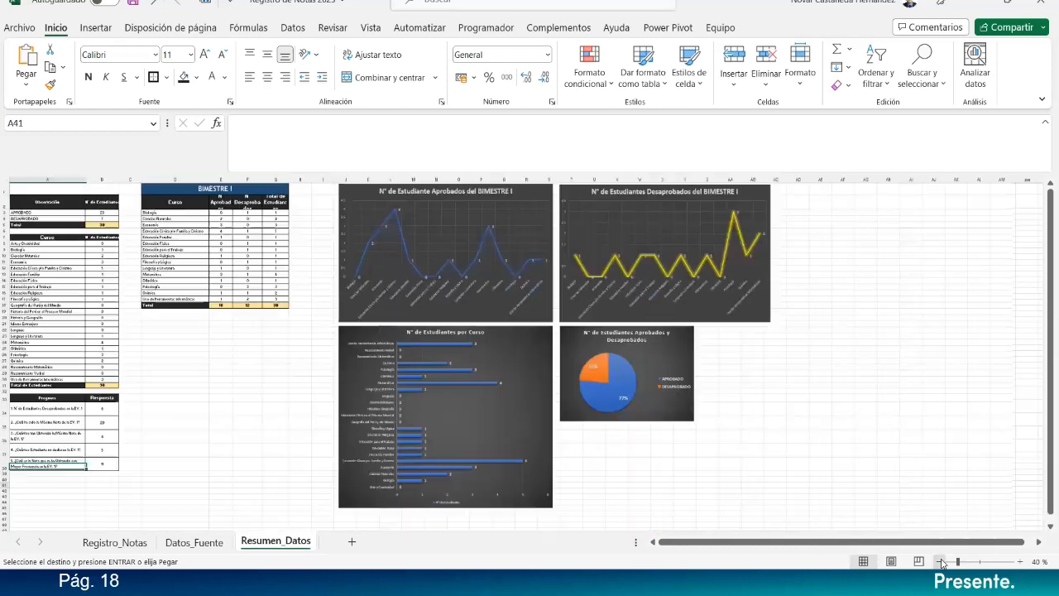
pyautogui.click(510, 207)
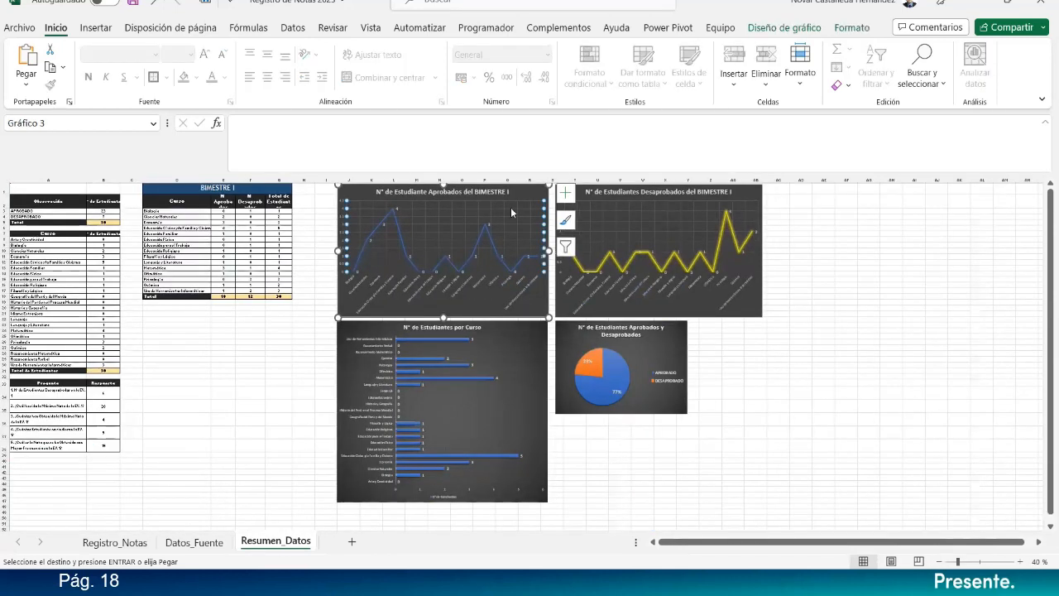
pyautogui.keyDown('ctrl'); pyautogui.click(523, 354); pyautogui.keyUp('ctrl')
pyautogui.keyDown('ctrl'); pyautogui.click(615, 354); pyautogui.keyUp('ctrl')
pyautogui.keyDown('ctrl'); pyautogui.click(608, 228); pyautogui.keyUp('ctrl')
pyautogui.moveTo(593, 191); pyautogui.dragTo(597, 352)
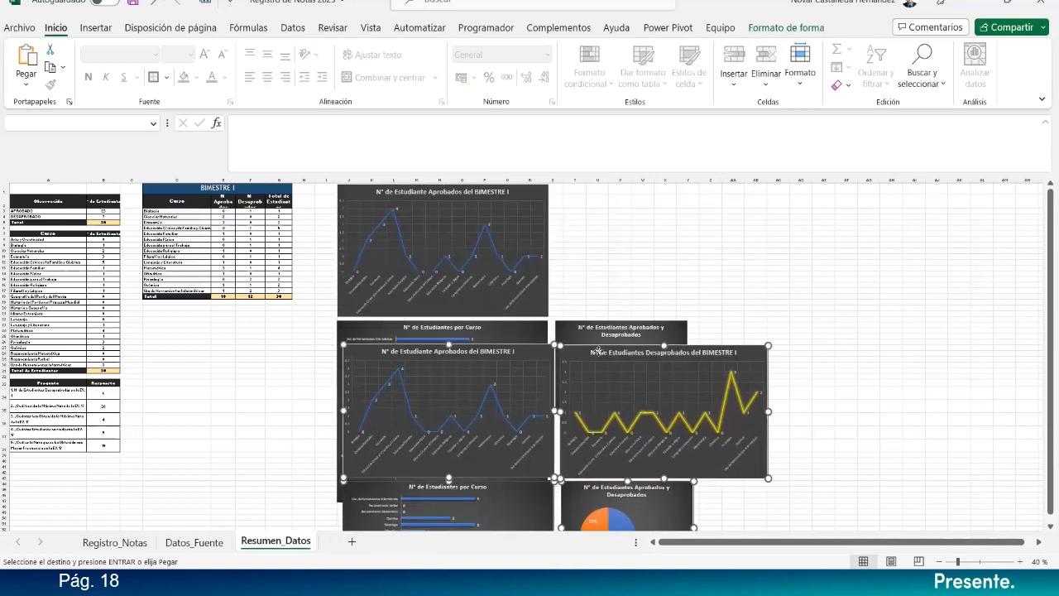
pyautogui.hotkey('ctrl', 'z')
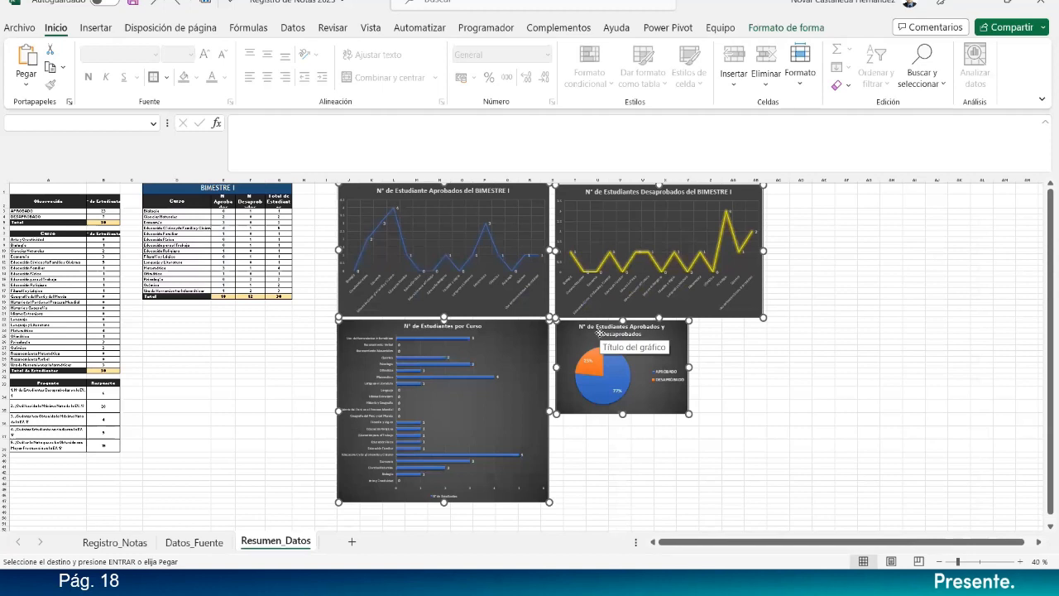
pyautogui.moveTo(545, 205); pyautogui.dragTo(543, 486)
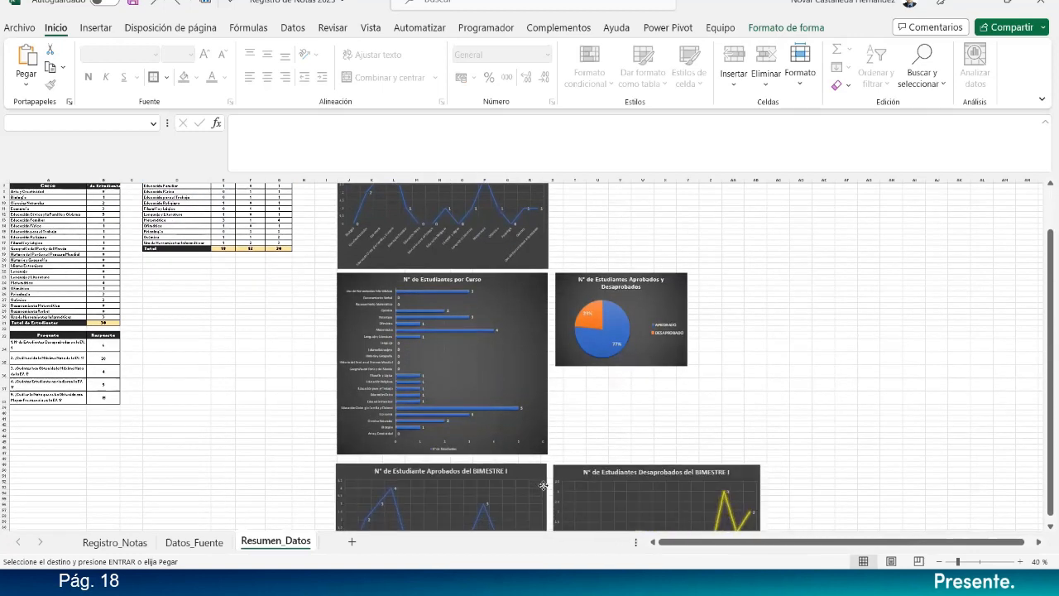
pyautogui.scroll(-9, 584, 419)
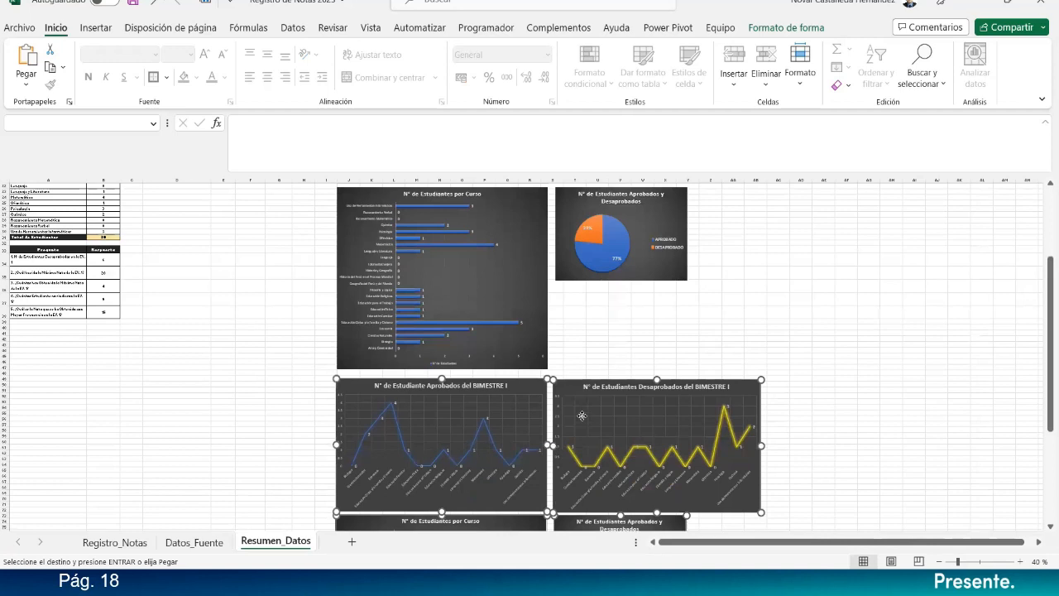
# Step: Delete the three original charts remaining above the new set: Aprobados del BIMESTRE I, Estudiantes por Curso and the Aprobados y Desaprobados pie
pyautogui.scroll(10, 584, 410)
pyautogui.click(612, 355)
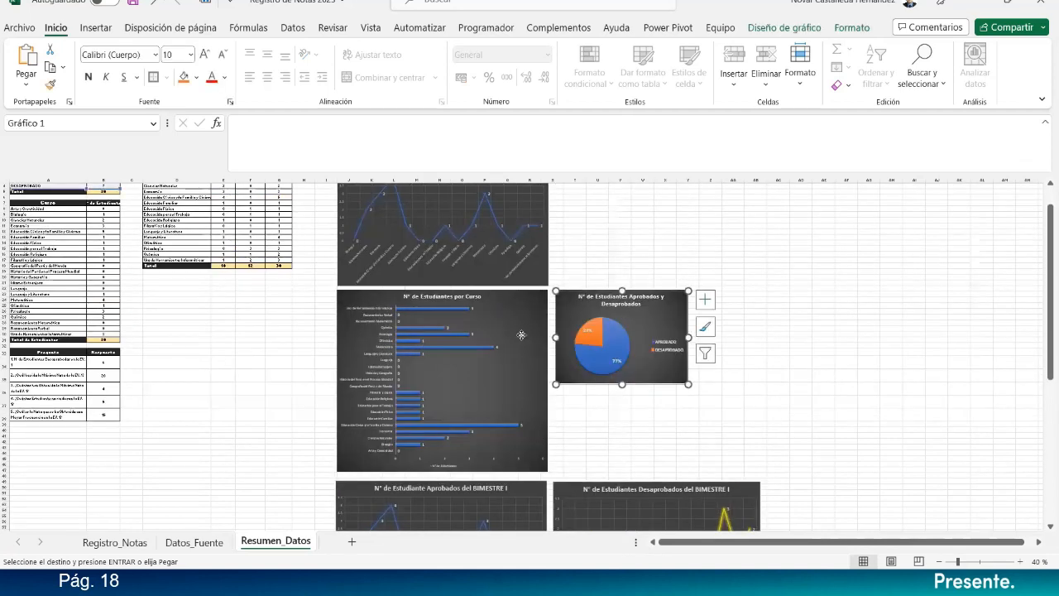
pyautogui.keyDown('ctrl'); pyautogui.click(530, 331); pyautogui.keyUp('ctrl')
pyautogui.keyDown('ctrl'); pyautogui.click(531, 233); pyautogui.keyUp('ctrl')
pyautogui.hotkey('ctrl', 'z')
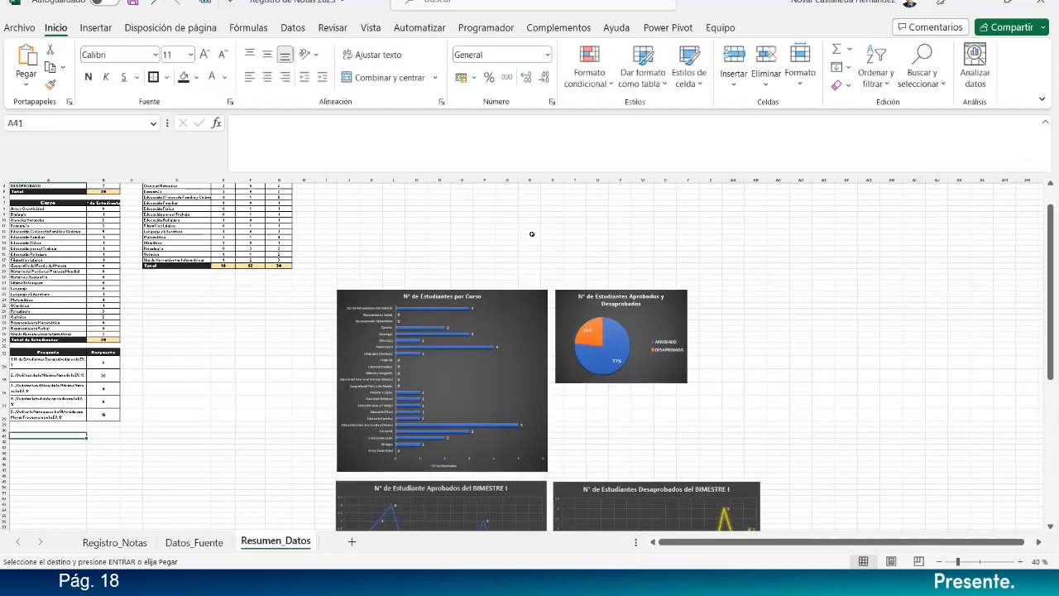
pyautogui.click(538, 298)
pyautogui.press('Delete')
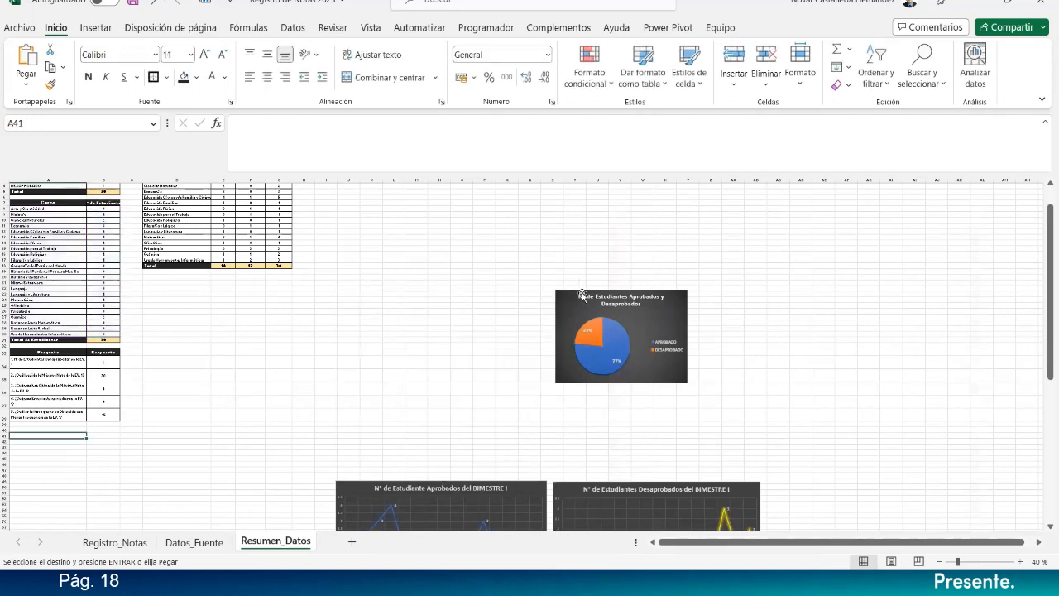
pyautogui.click(583, 295)
pyautogui.press('Delete')
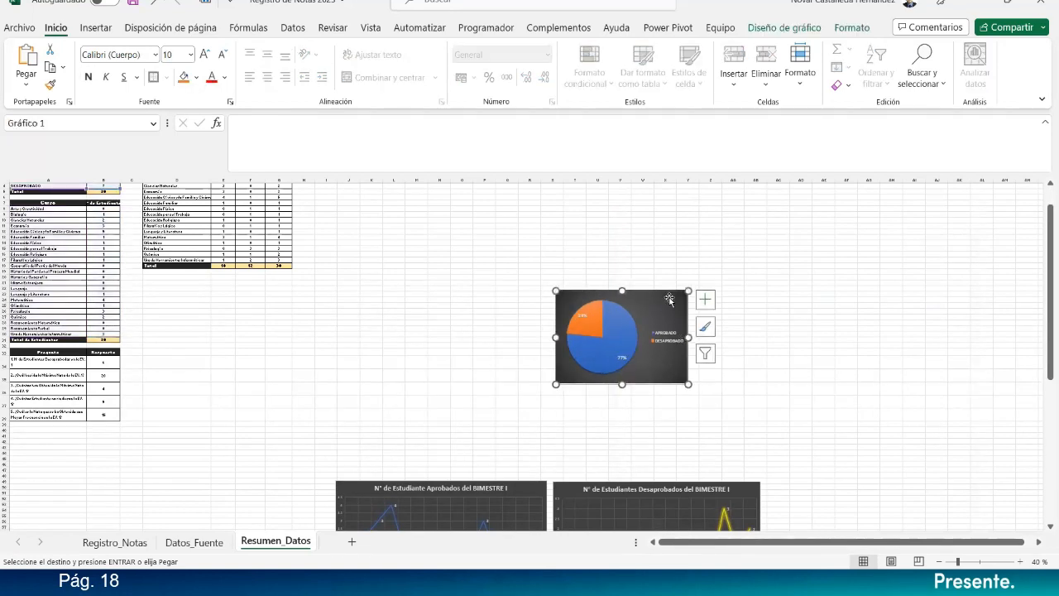
pyautogui.press('Delete')
pyautogui.click(559, 328)
# Step: Select the four remaining charts together and move them up and slightly left, keeping free space below the BIMESTRE I table
pyautogui.scroll(-11, 559, 329)
pyautogui.scroll(10, 559, 329)
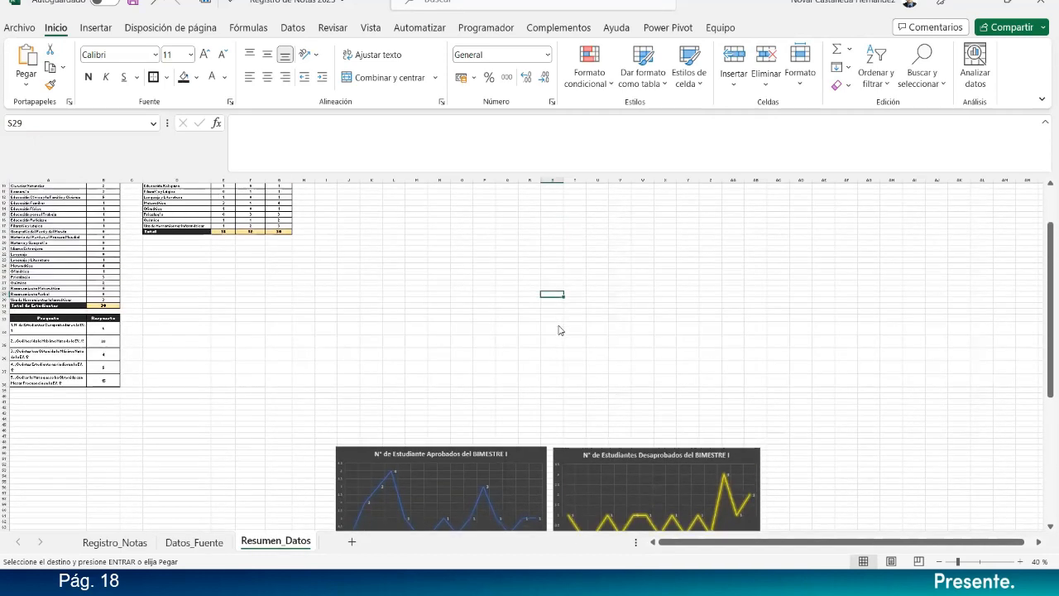
pyautogui.scroll(-7, 559, 329)
pyautogui.click(493, 328)
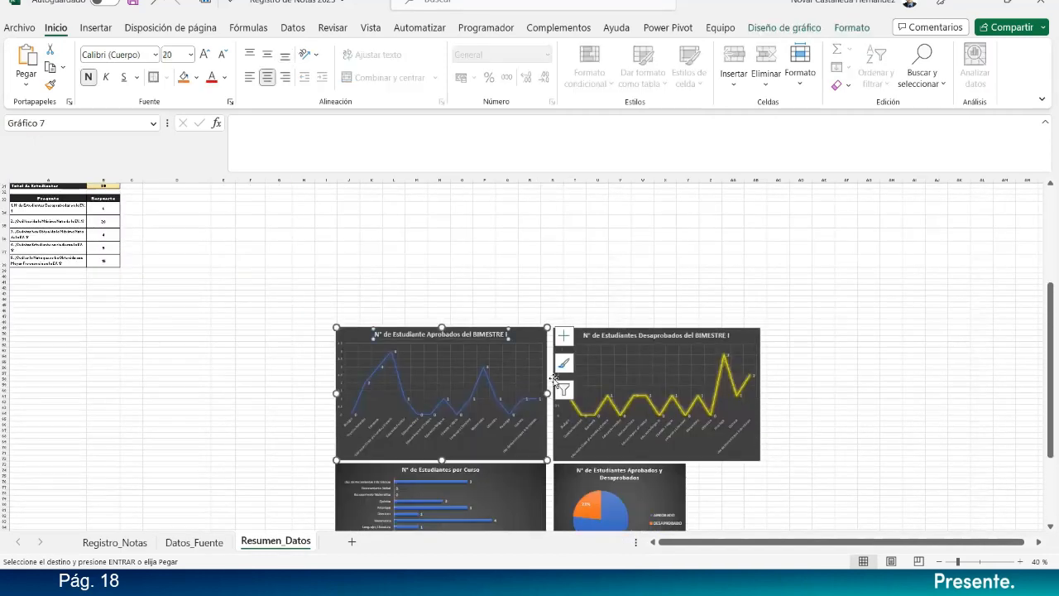
pyautogui.keyDown('ctrl'); pyautogui.click(634, 333); pyautogui.keyUp('ctrl')
pyautogui.scroll(-3, 634, 332)
pyautogui.scroll(-2, 634, 333)
pyautogui.keyDown('ctrl'); pyautogui.click(544, 394); pyautogui.keyUp('ctrl')
pyautogui.keyDown('ctrl'); pyautogui.click(572, 389); pyautogui.keyUp('ctrl')
pyautogui.scroll(13, 572, 389)
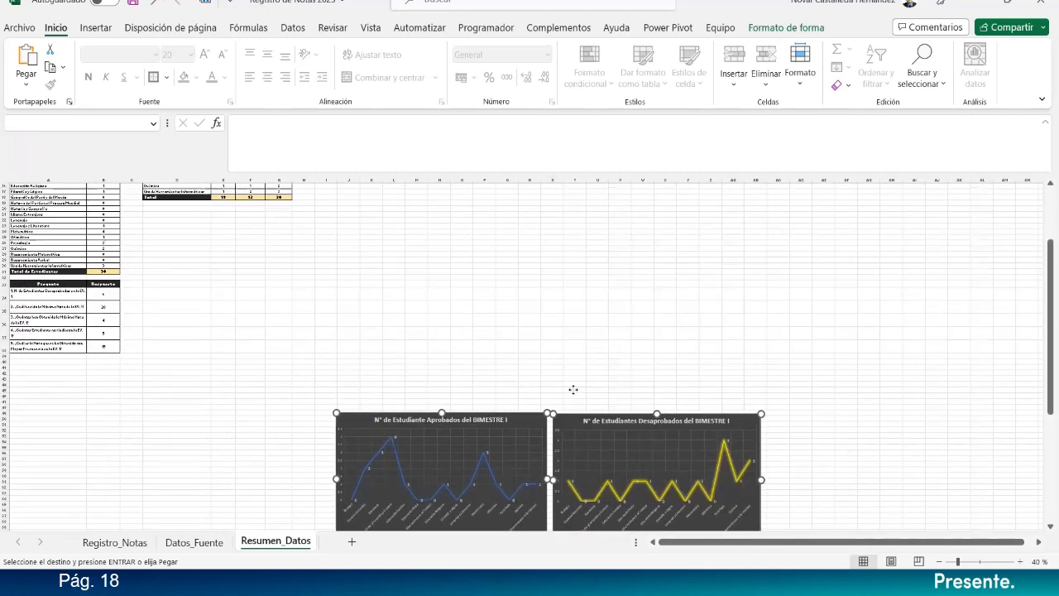
pyautogui.moveTo(374, 453); pyautogui.dragTo(348, 300)
pyautogui.scroll(-1, 253, 348)
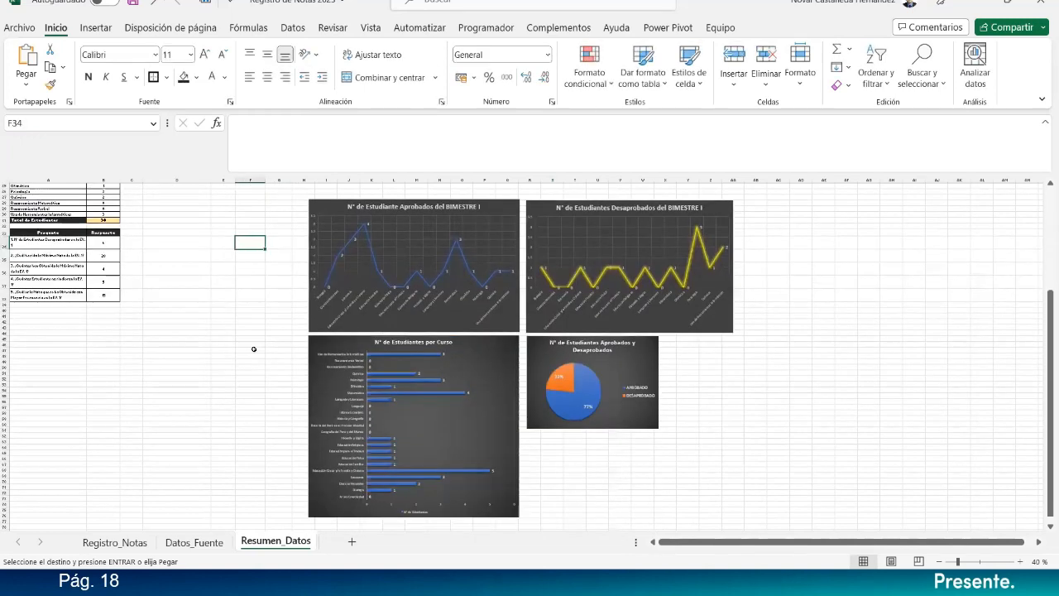
# Step: Paste the copied Cuadro de Mérito list at D20, below the BIMESTRE I table on Resumen_Datos
pyautogui.scroll(8, 253, 349)
pyautogui.scroll(4, 485, 241)
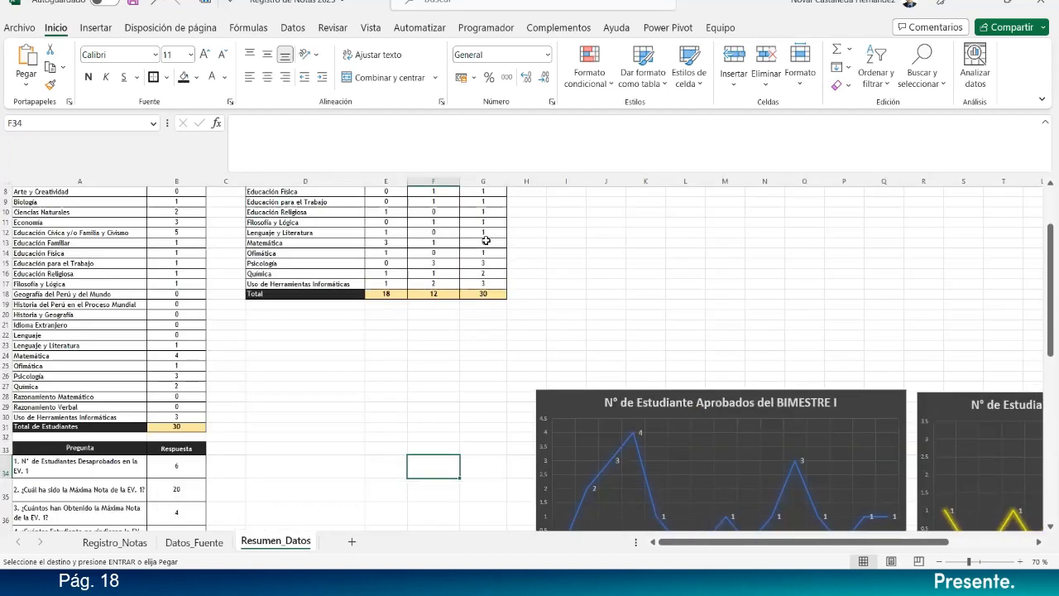
pyautogui.click(352, 338)
pyautogui.click(362, 327)
pyautogui.press('Up')
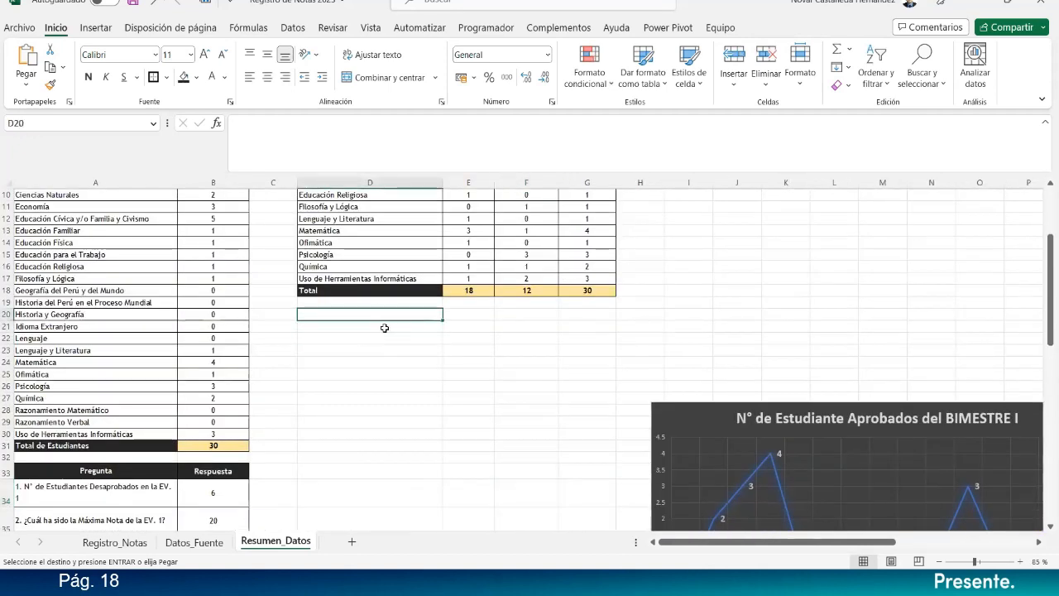
pyautogui.click(27, 59)
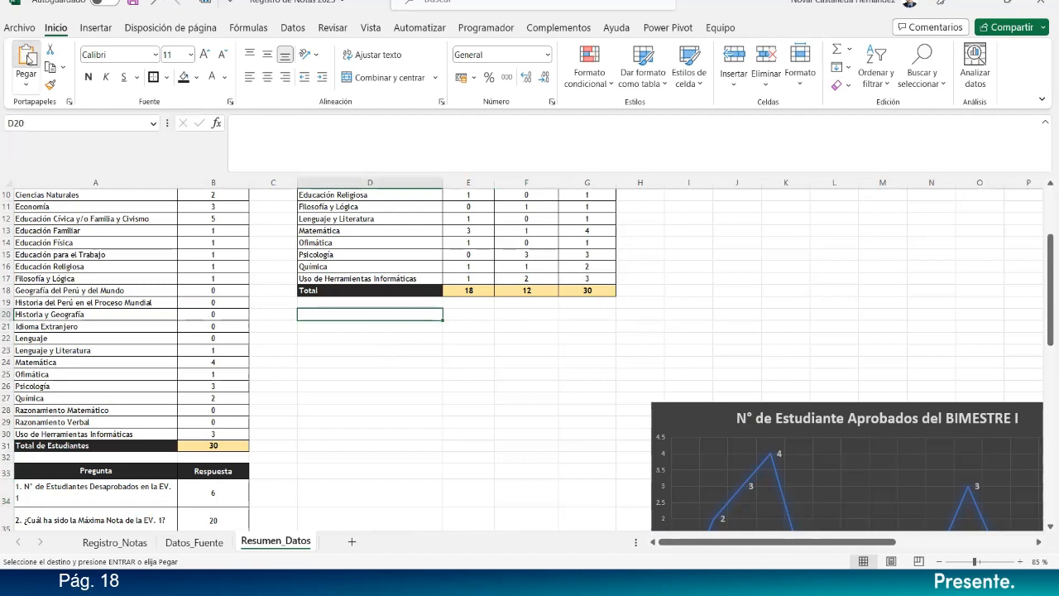
pyautogui.click(390, 452)
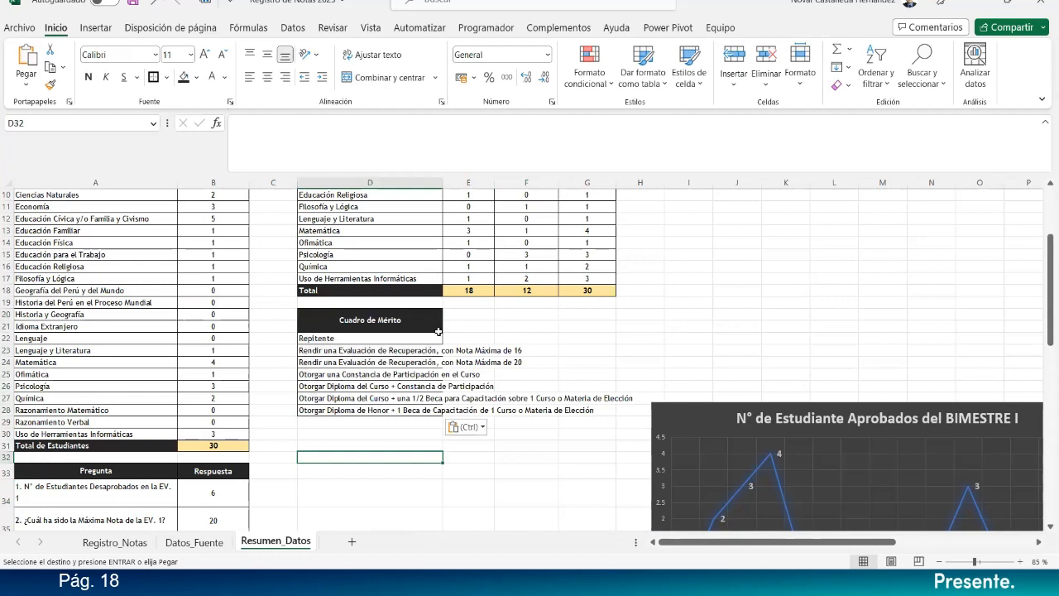
pyautogui.click(328, 338)
pyautogui.click(331, 350)
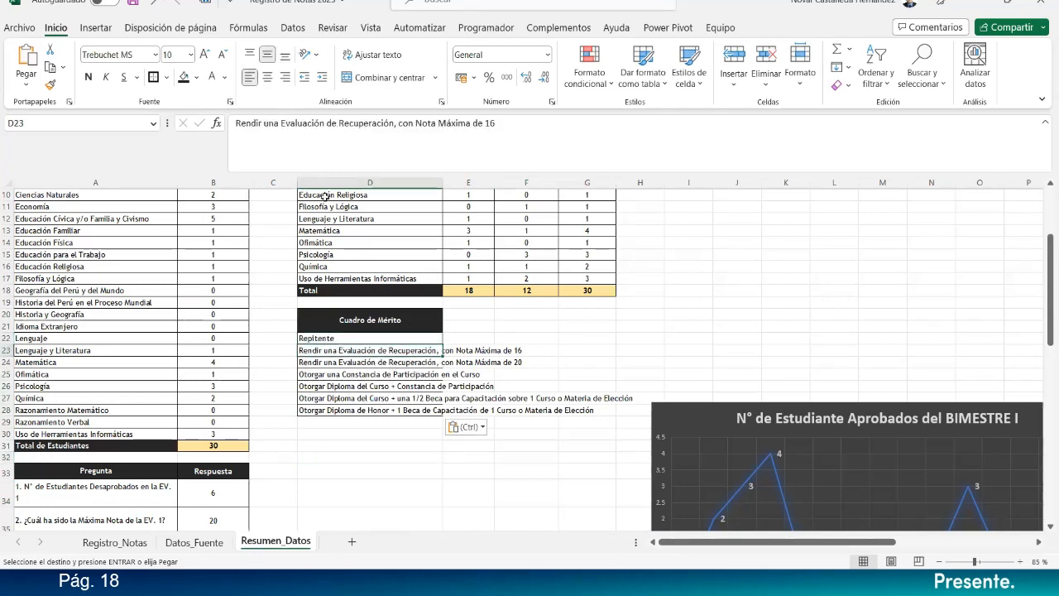
# Step: Wrap the text of the seven pasted Cuadro de Mérito entries in D22:D28 on Resumen_Datos
pyautogui.click(1020, 561)
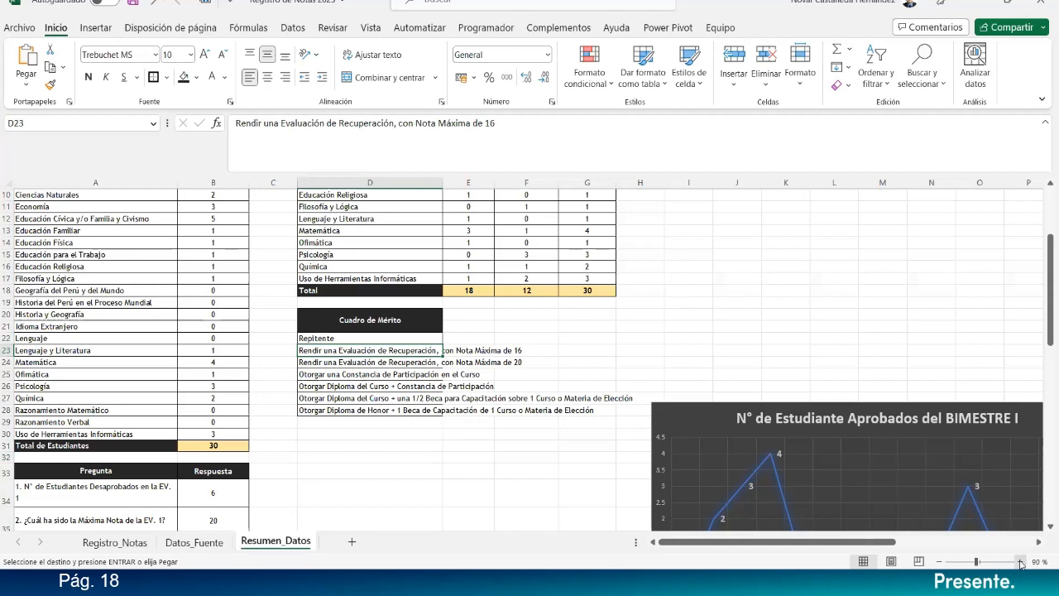
pyautogui.click(1020, 561)
pyautogui.click(1019, 561)
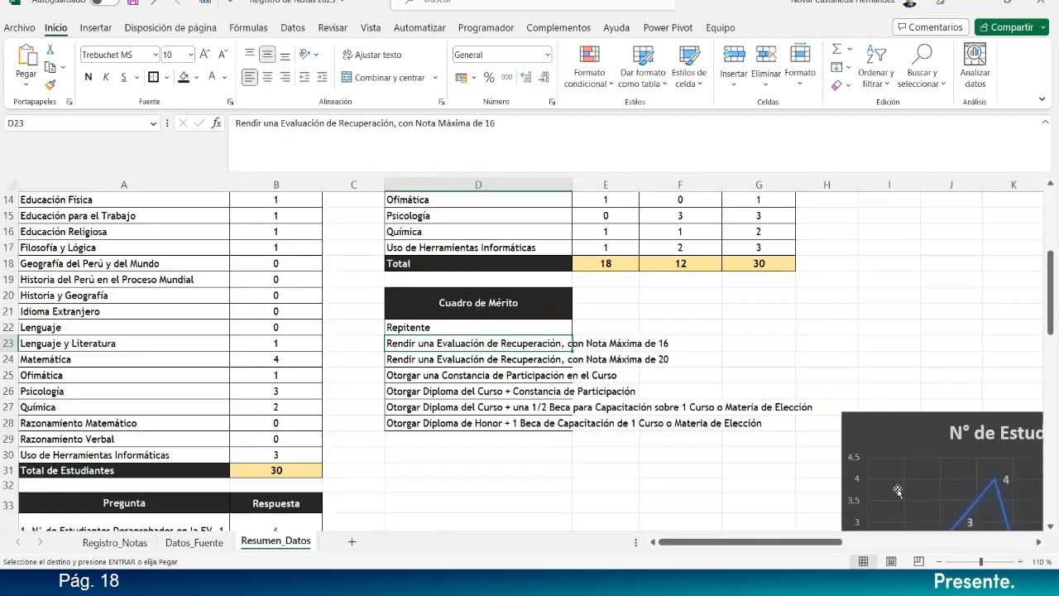
pyautogui.click(687, 378)
pyautogui.moveTo(535, 323); pyautogui.dragTo(525, 422)
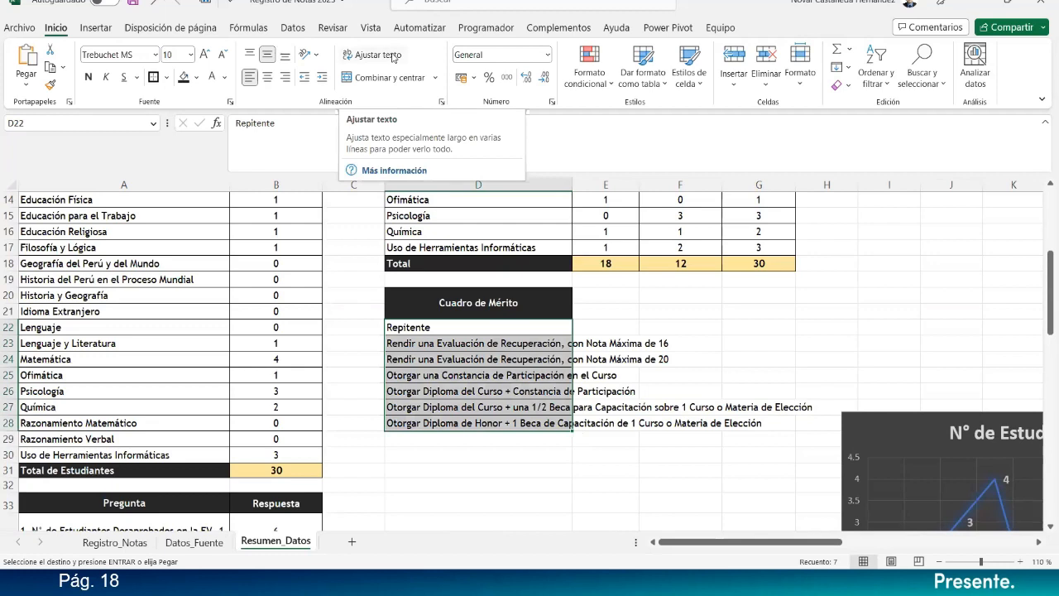
pyautogui.click(394, 55)
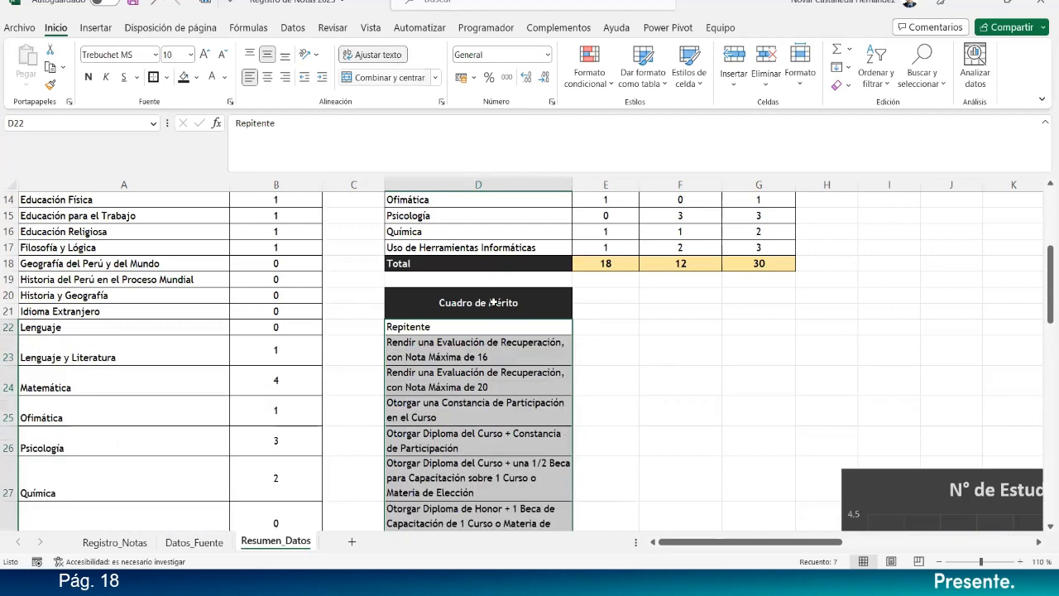
pyautogui.scroll(-3, 493, 357)
pyautogui.scroll(3, 497, 352)
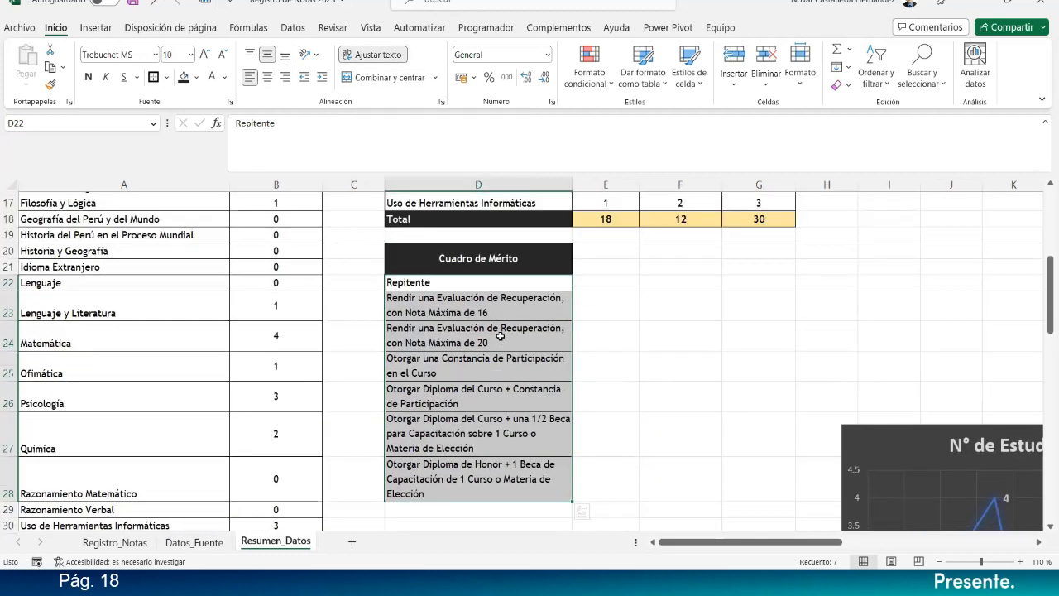
# Step: Check the wording used on Registro_Notas and reword D23 on Resumen_Datos as "Rendir Evaluación de Recuperación, con Nota Máxima de 16"
pyautogui.click(478, 311)
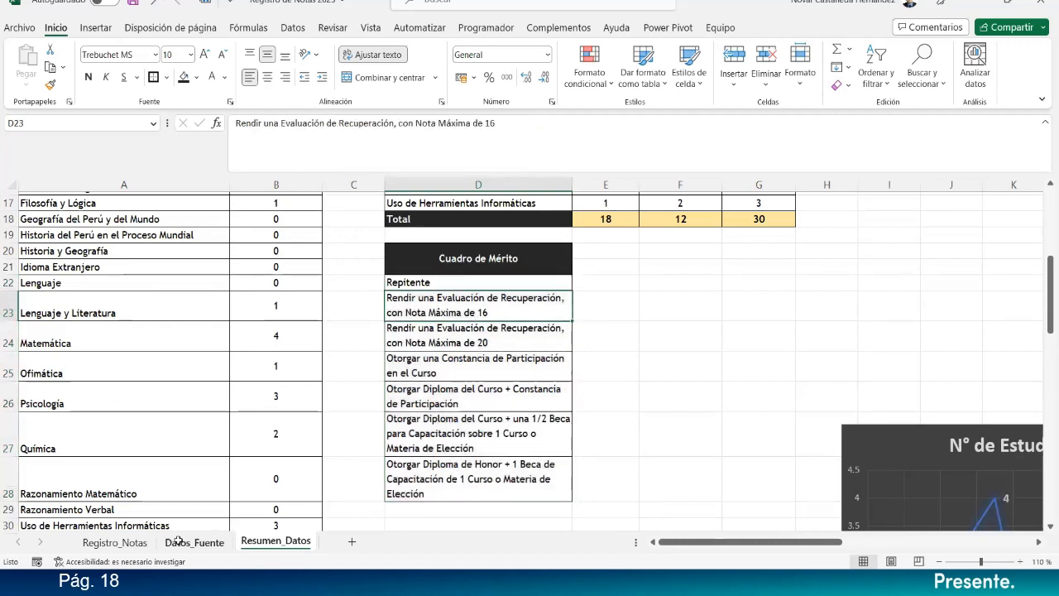
pyautogui.click(124, 542)
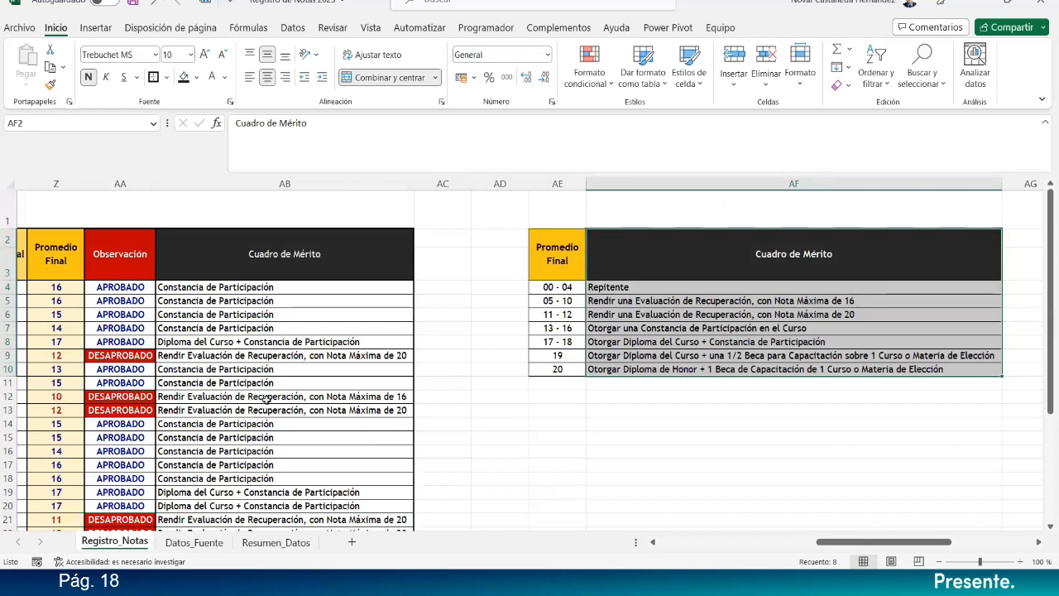
pyautogui.click(273, 542)
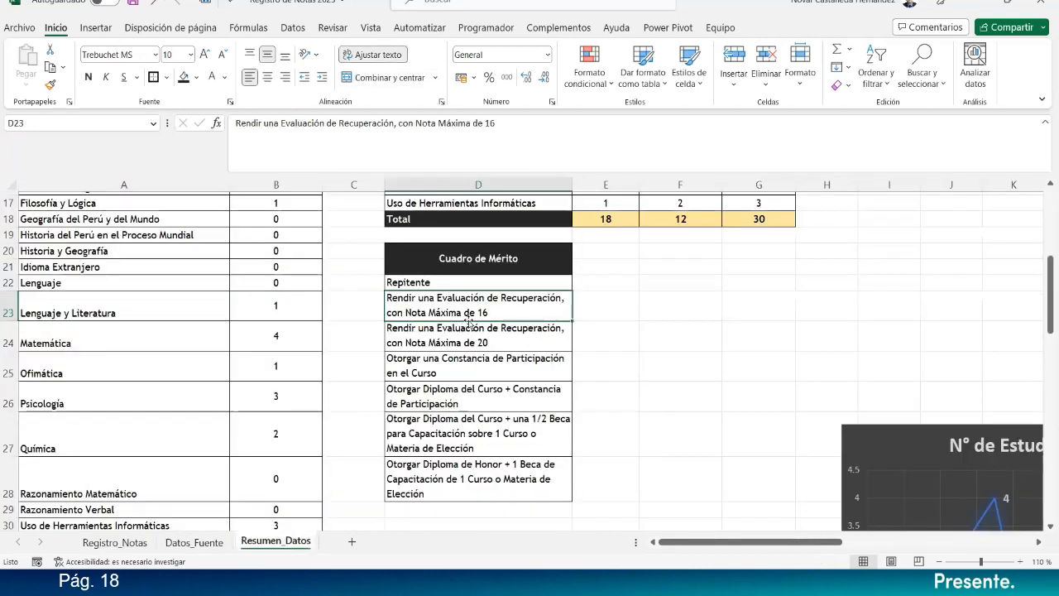
pyautogui.doubleClick(426, 300)
pyautogui.doubleClick(426, 299)
pyautogui.press('BackSpace')
pyautogui.press('BackSpace')
pyautogui.click(588, 326)
pyautogui.click(542, 313)
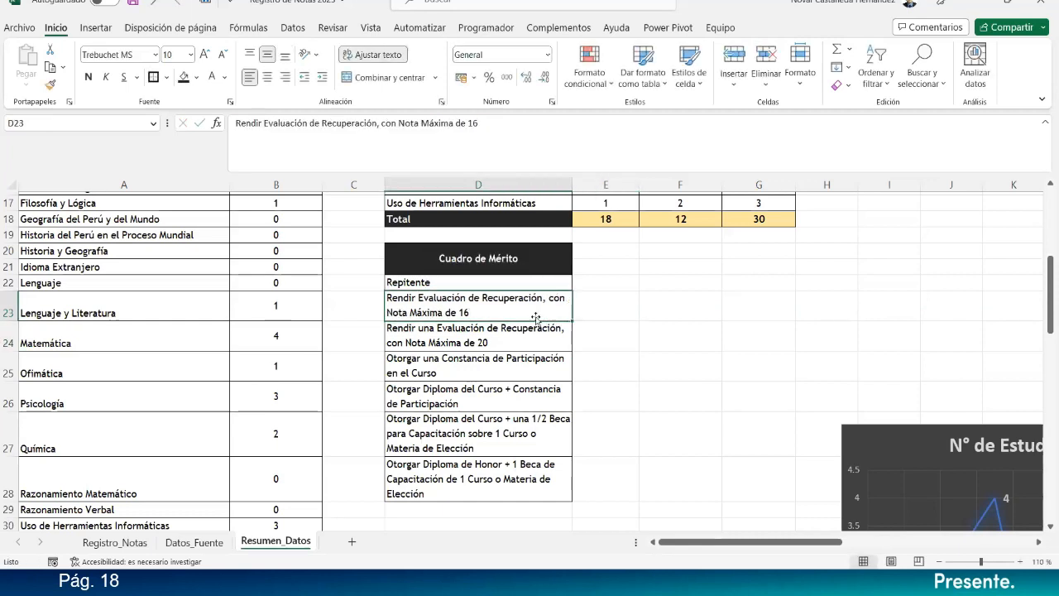
# Step: Check the award wording on Registro_Notas and shorten D25 on Resumen_Datos to "Constancia de Participación"
pyautogui.click(214, 545)
pyautogui.click(131, 544)
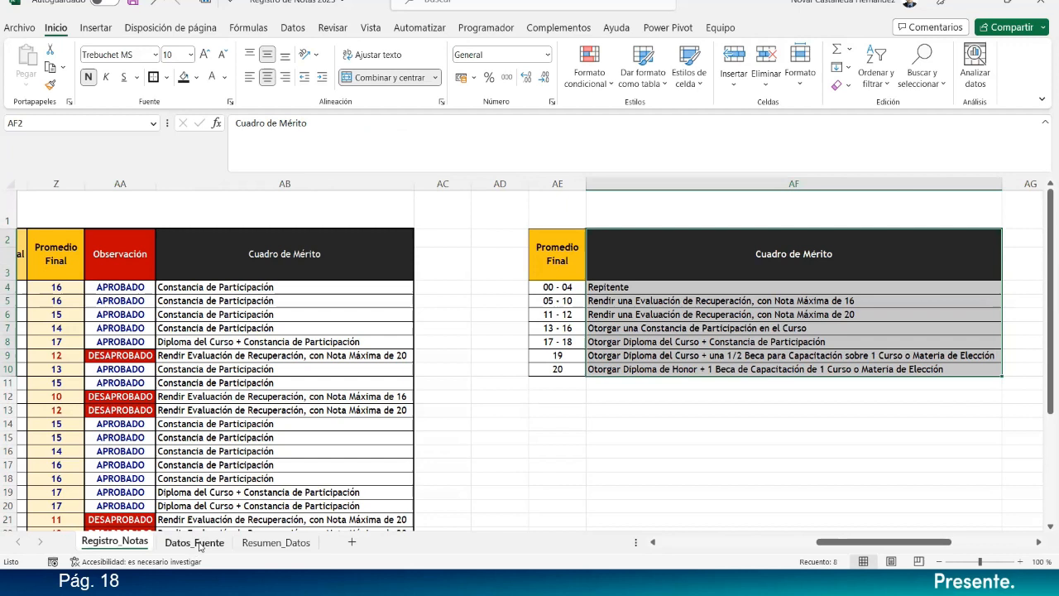
pyautogui.click(273, 540)
pyautogui.doubleClick(448, 359)
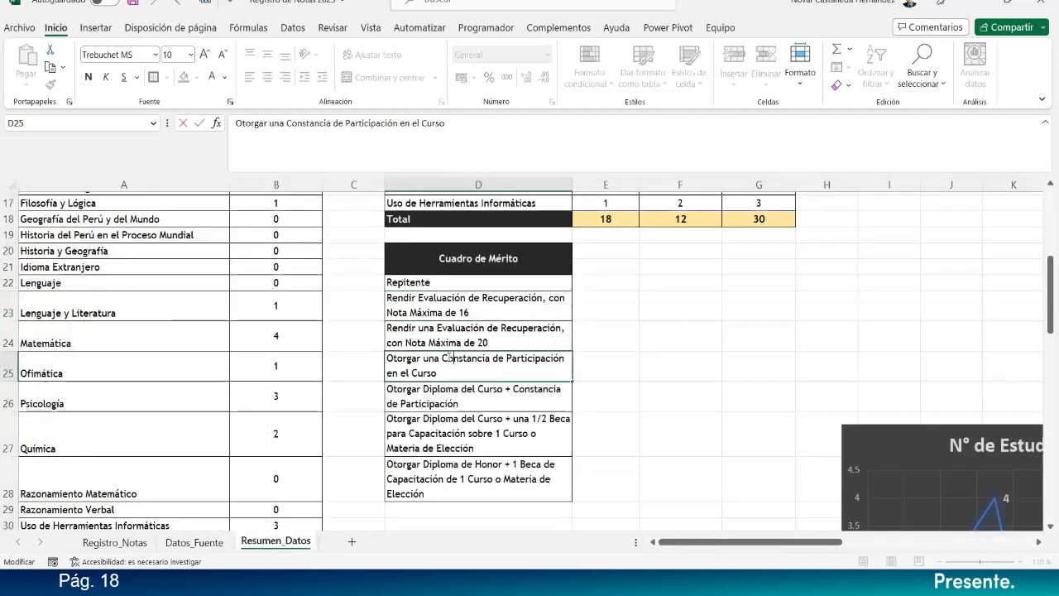
pyautogui.moveTo(442, 358); pyautogui.dragTo(348, 362)
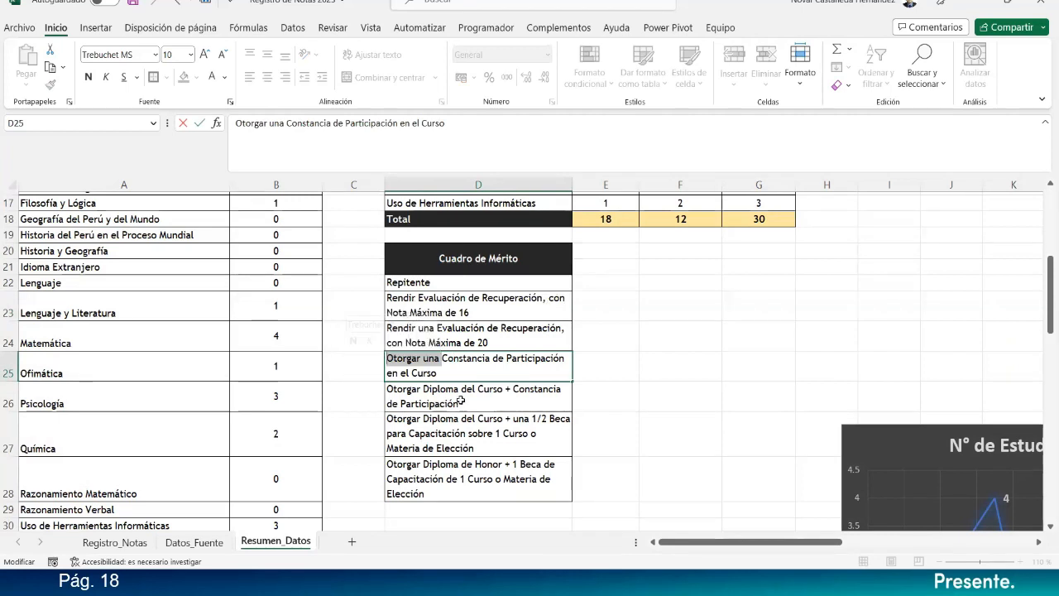
pyautogui.press('BackSpace')
pyautogui.moveTo(511, 365); pyautogui.dragTo(633, 366)
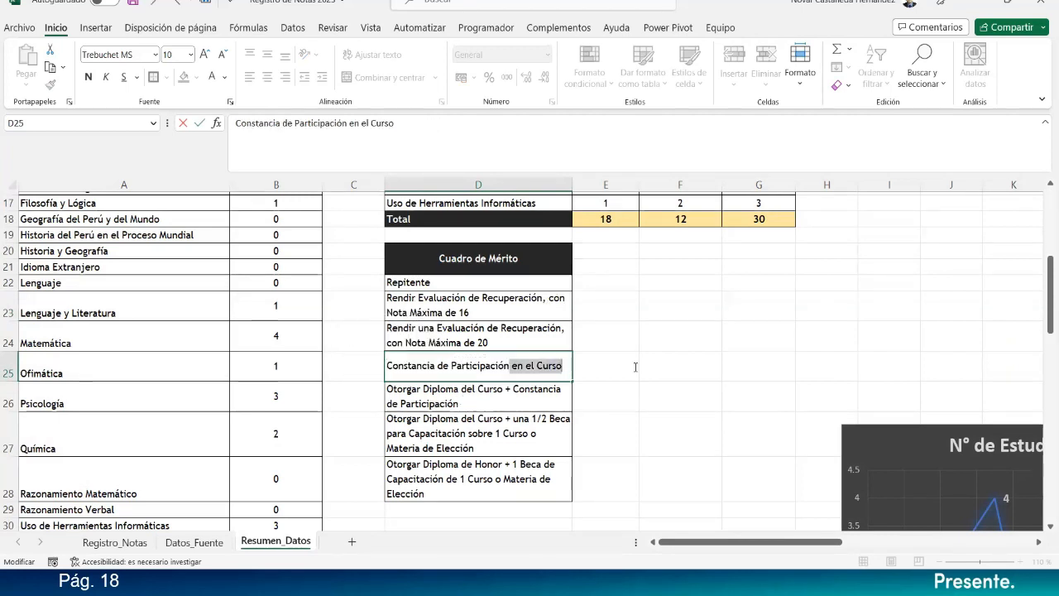
pyautogui.press('BackSpace')
pyautogui.click(634, 367)
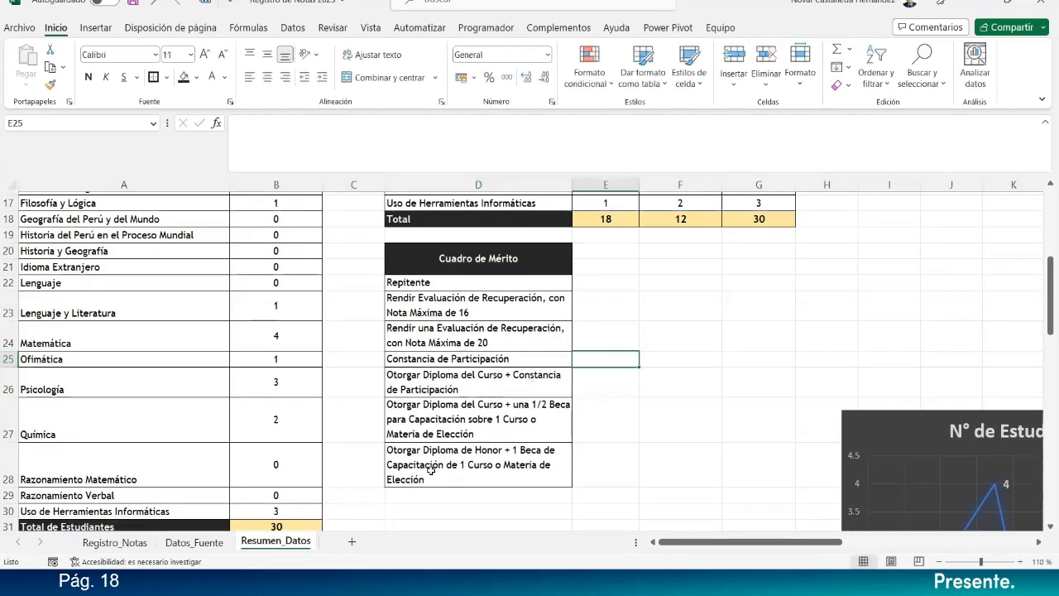
# Step: Check the wording on Registro_Notas and shorten D26 on Resumen_Datos to "Diploma del Curso + Constancia de Participación"
pyautogui.click(187, 544)
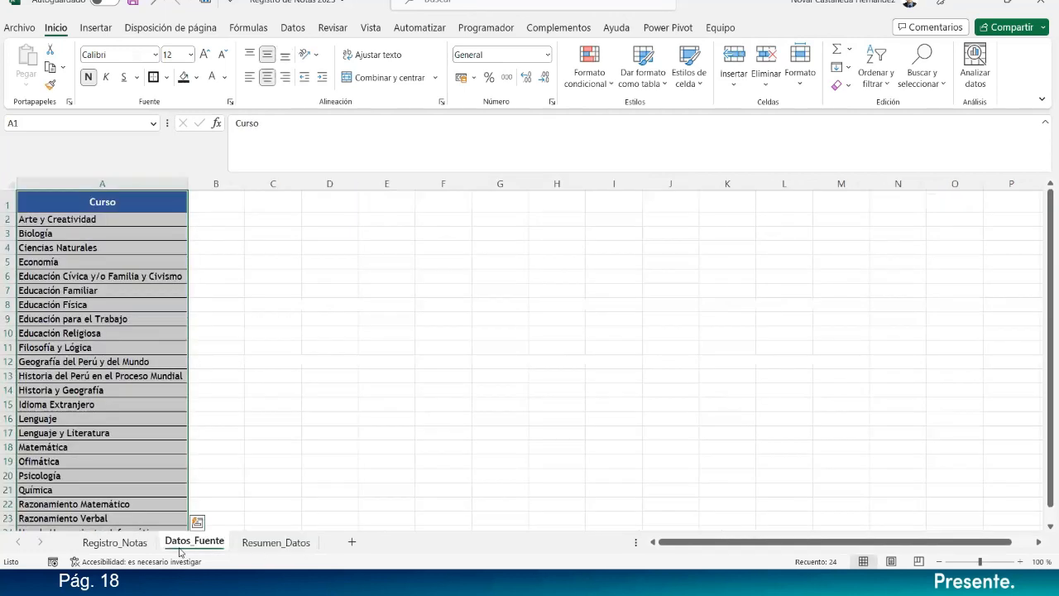
pyautogui.click(114, 542)
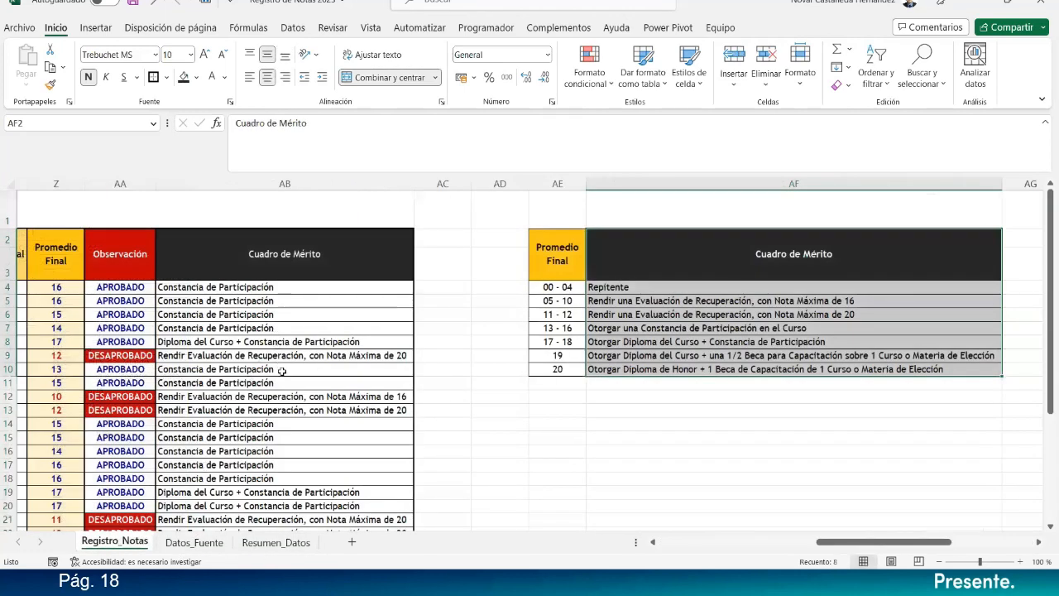
pyautogui.click(275, 543)
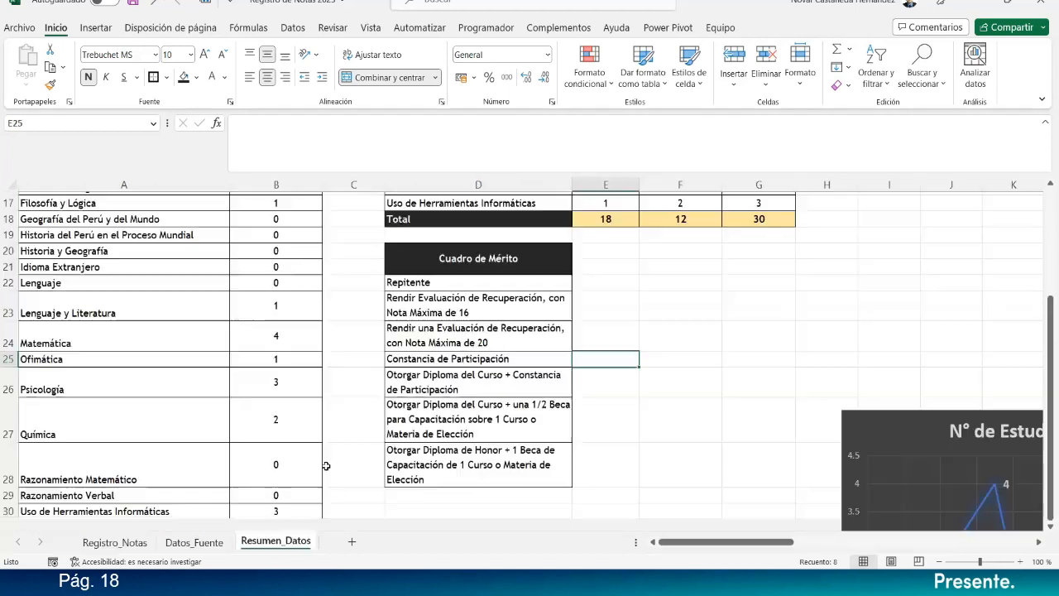
pyautogui.click(505, 385)
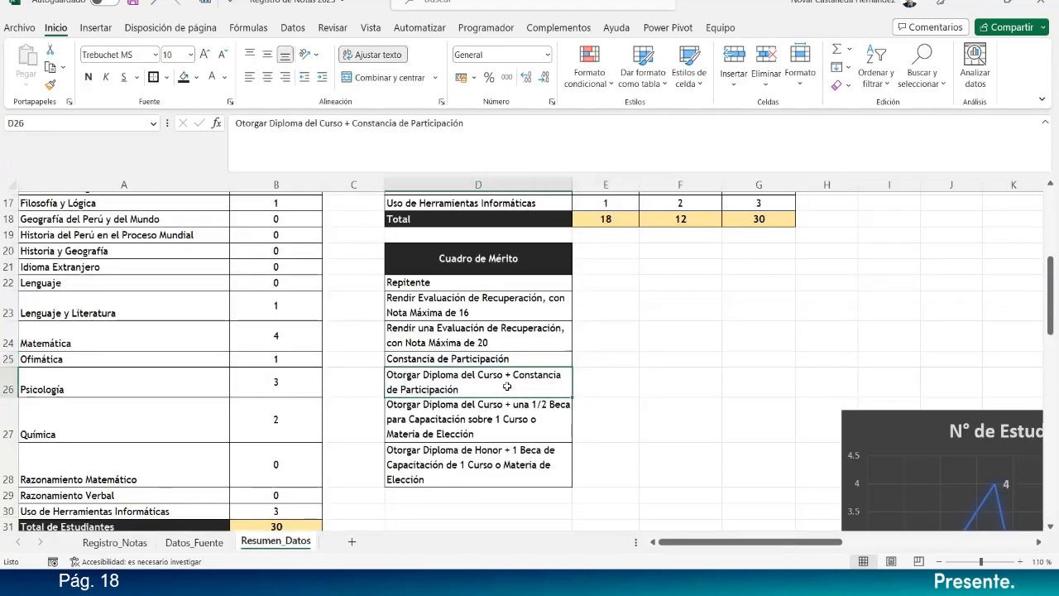
pyautogui.doubleClick(421, 374)
pyautogui.moveTo(421, 374); pyautogui.dragTo(314, 374)
pyautogui.press('BackSpace')
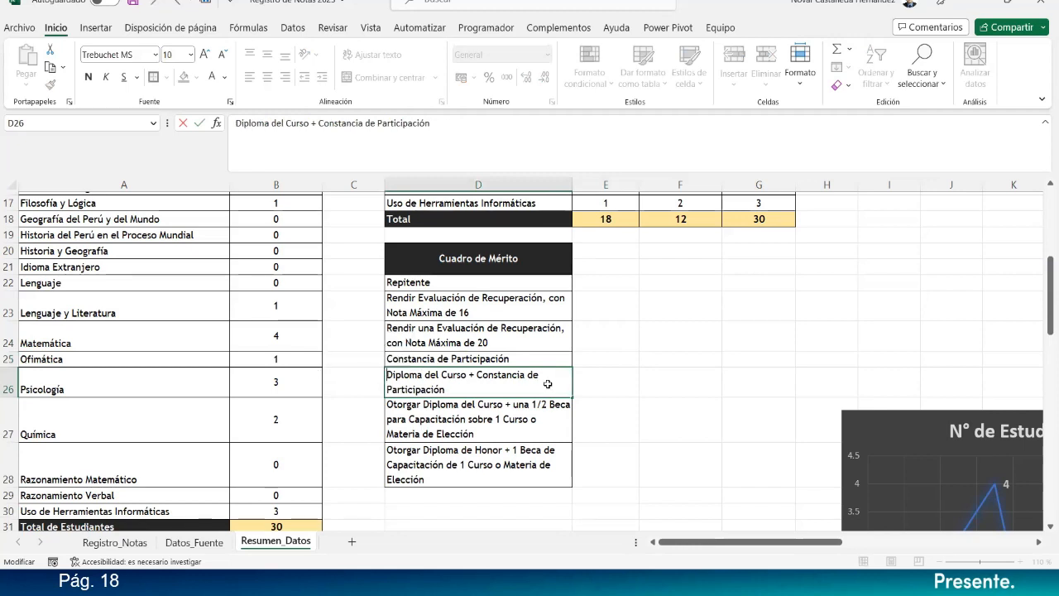
pyautogui.click(610, 382)
# Step: Shorten the entry in D27 to "Diploma del Curso + 1/2 Beca para Capacitación"
pyautogui.click(424, 406)
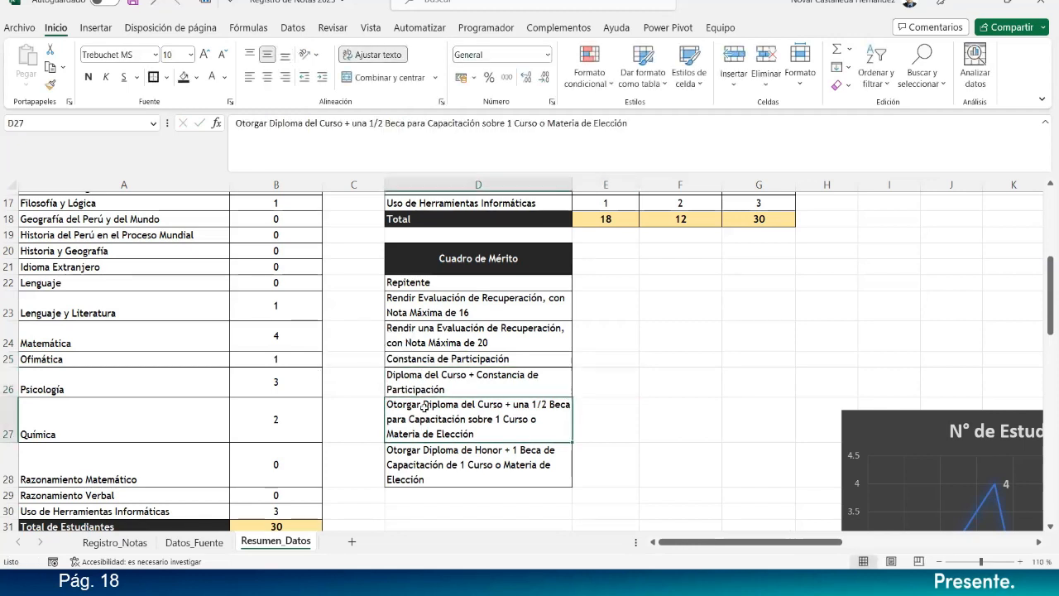
pyautogui.doubleClick(421, 405)
pyautogui.moveTo(421, 405); pyautogui.dragTo(341, 403)
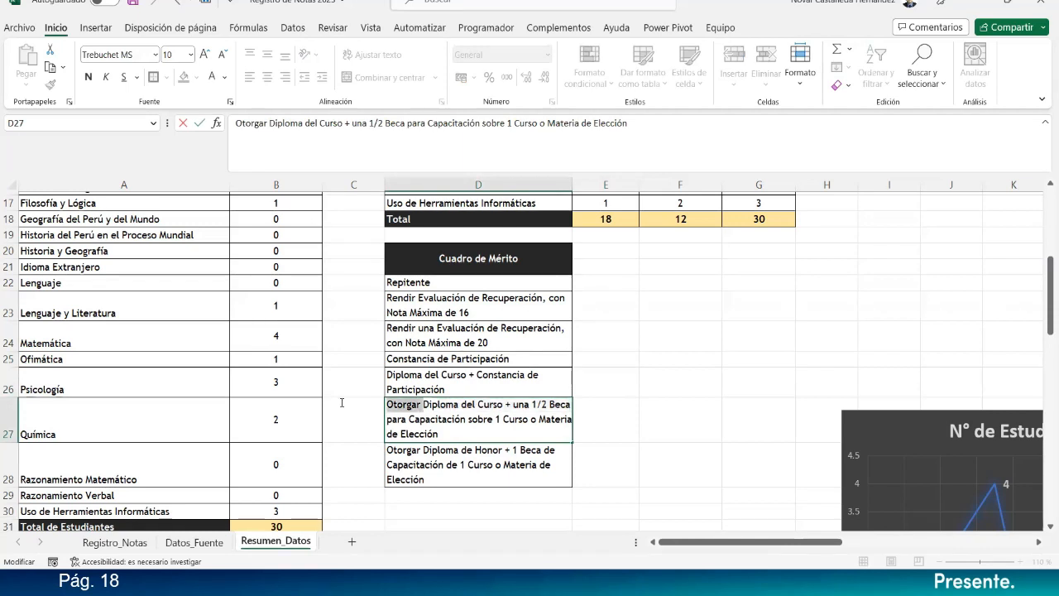
pyautogui.press('BackSpace')
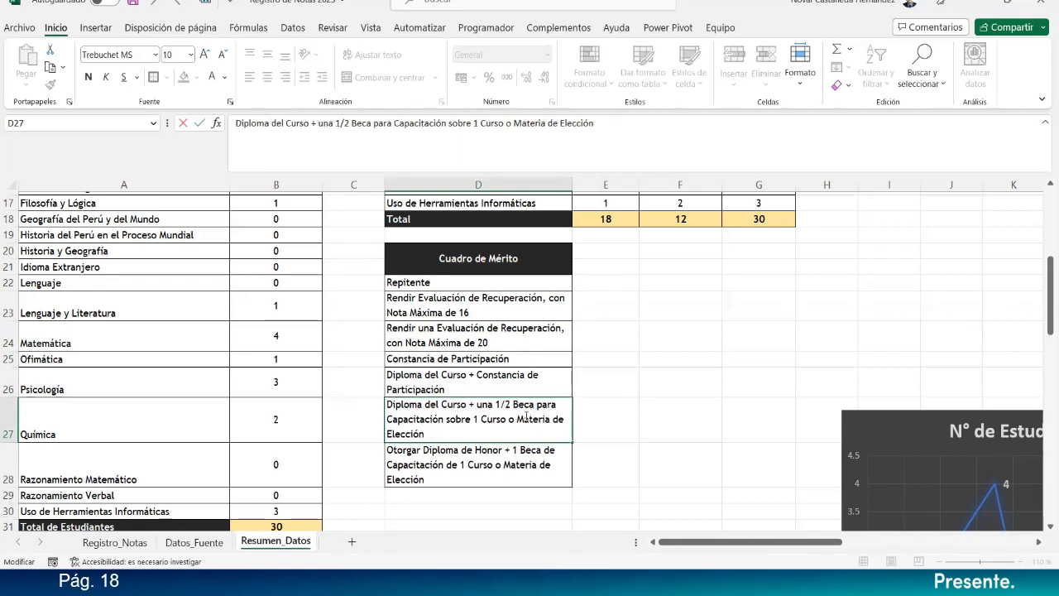
pyautogui.doubleClick(482, 404)
pyautogui.press('BackSpace')
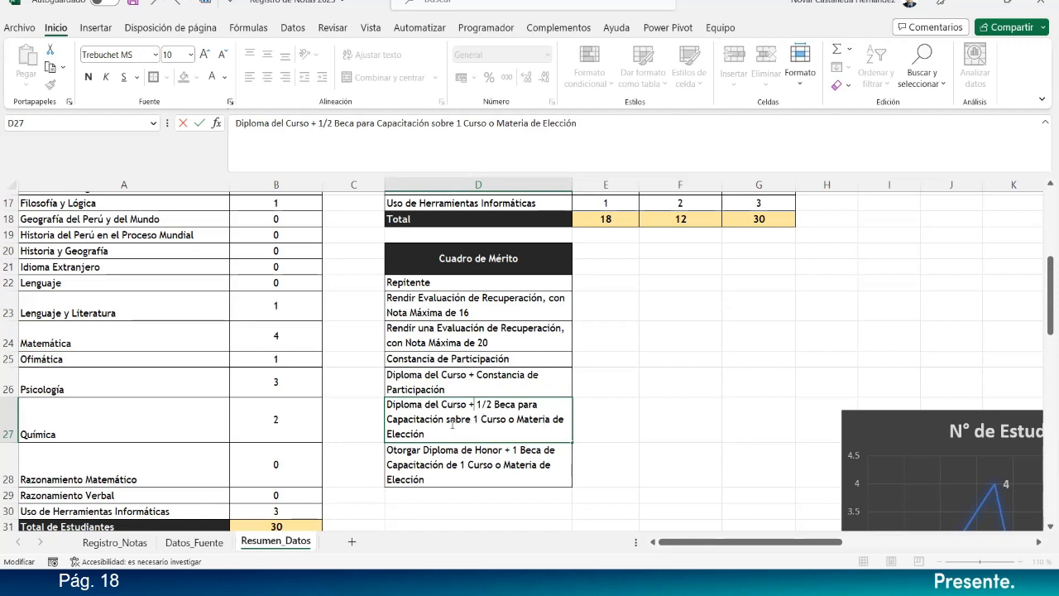
pyautogui.moveTo(447, 421); pyautogui.dragTo(454, 430)
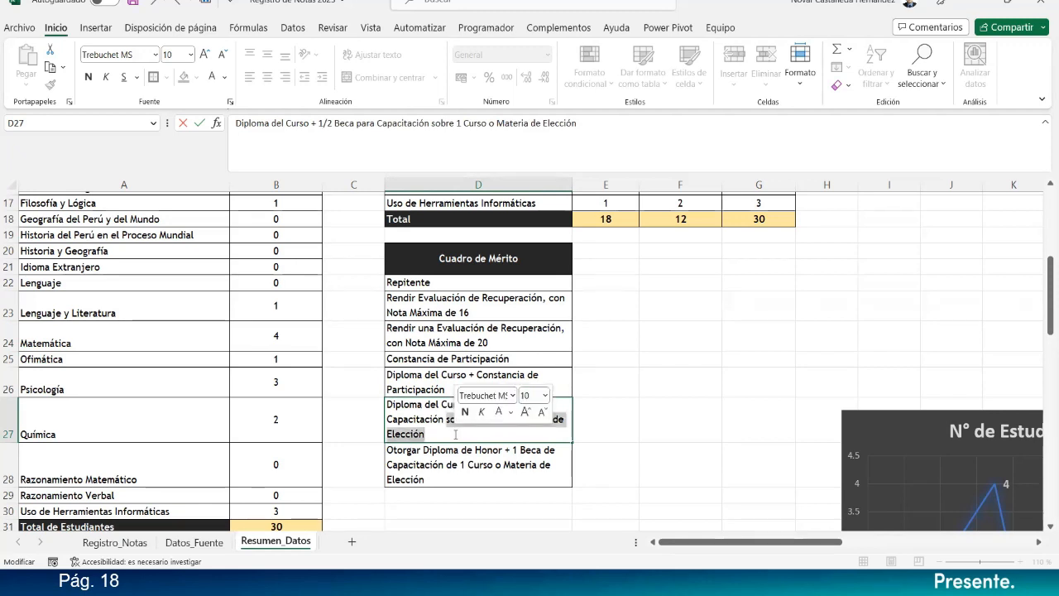
pyautogui.press('BackSpace')
pyautogui.click(624, 411)
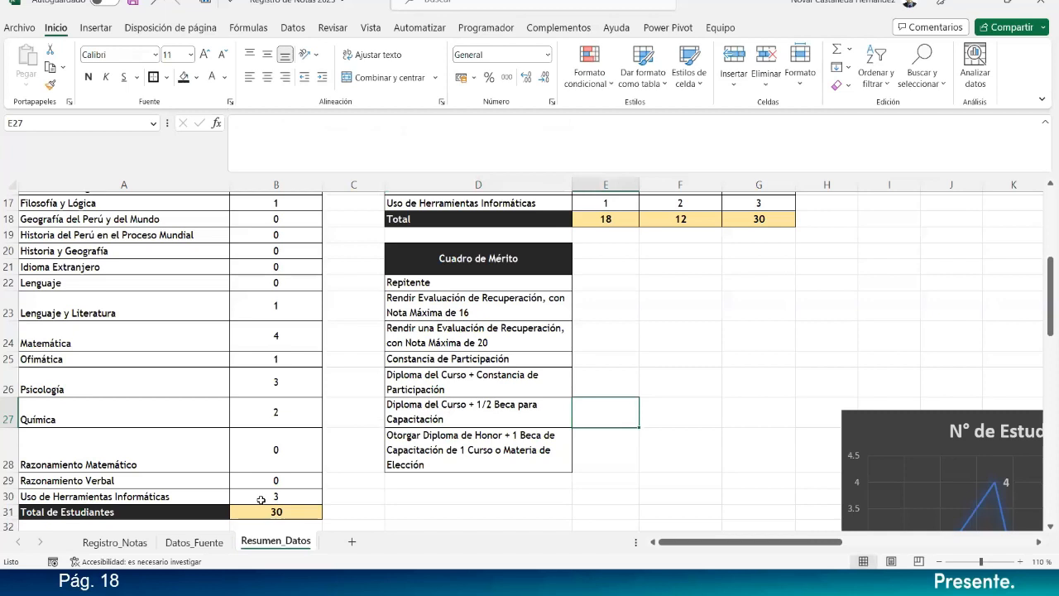
# Step: Review the Registro_Notas wording and shorten D28 on Resumen_Datos to "Diploma de Honor + 1 Beca de Capacitación"
pyautogui.click(126, 542)
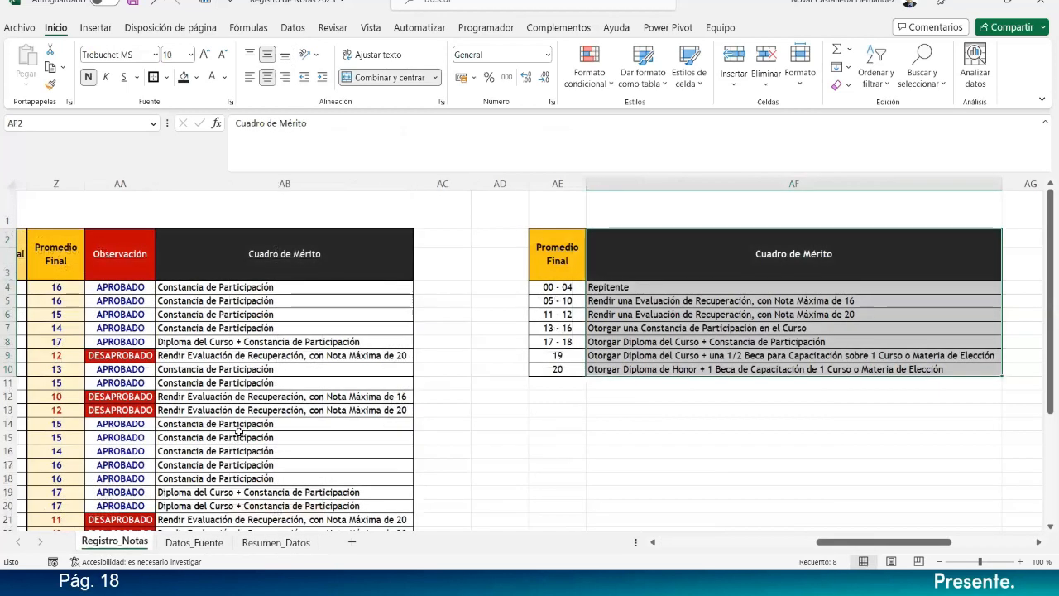
pyautogui.scroll(-1, 236, 426)
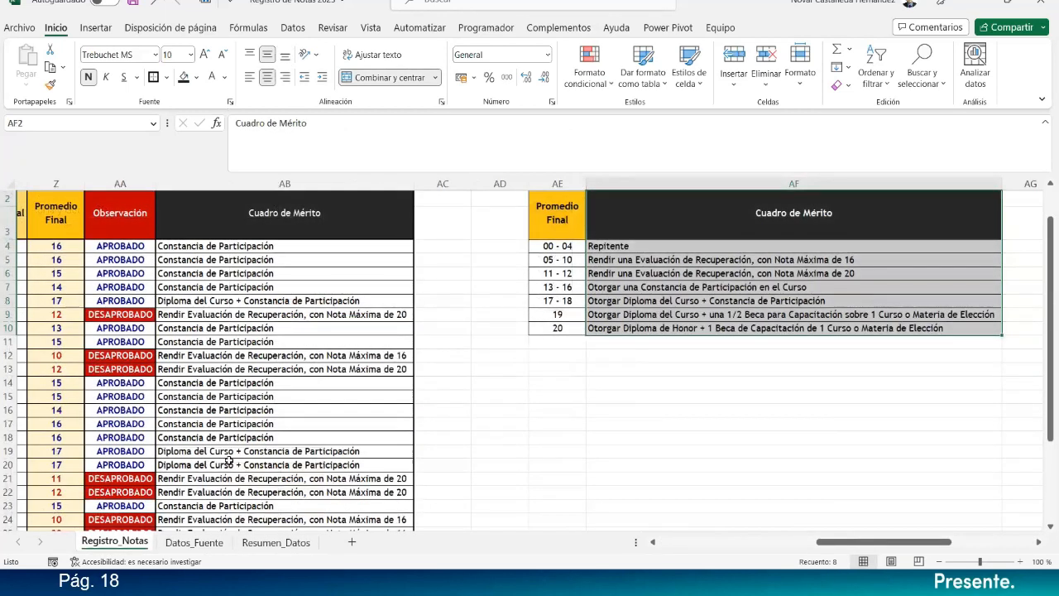
pyautogui.click(267, 543)
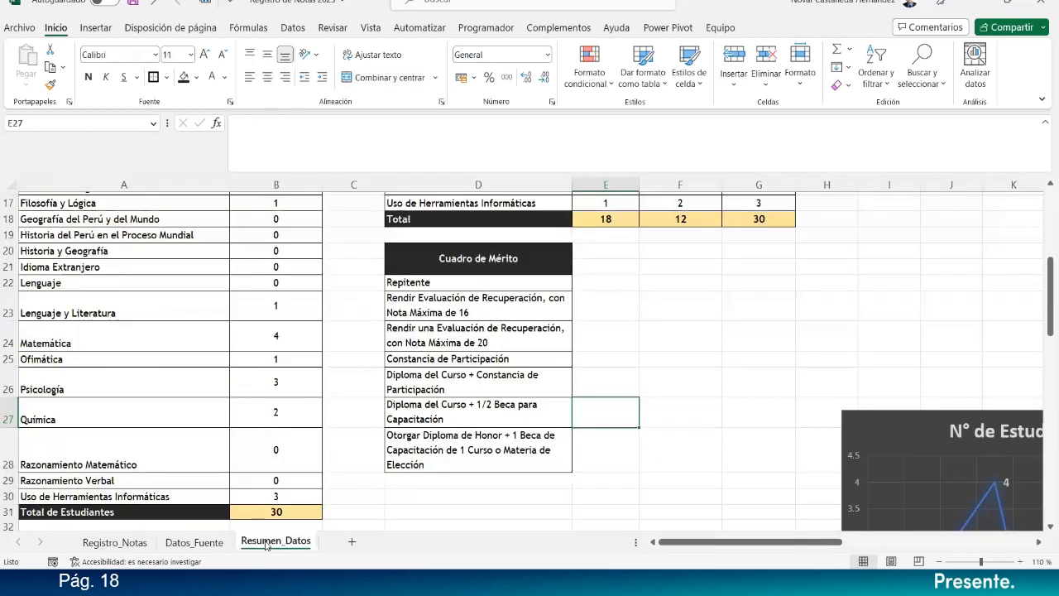
pyautogui.doubleClick(395, 447)
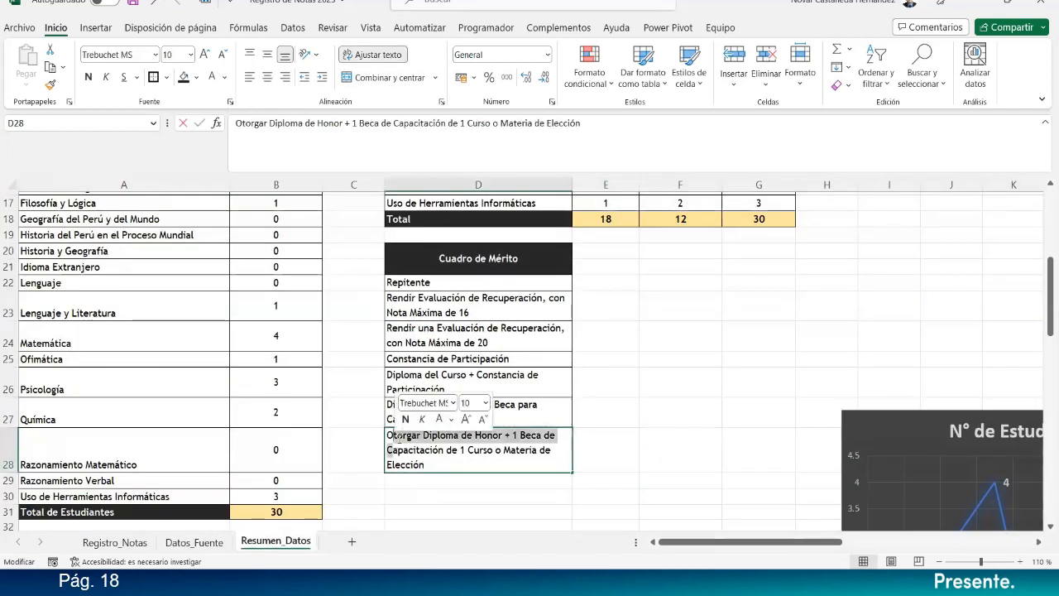
pyautogui.doubleClick(399, 435)
pyautogui.press('Delete')
pyautogui.press('Delete')
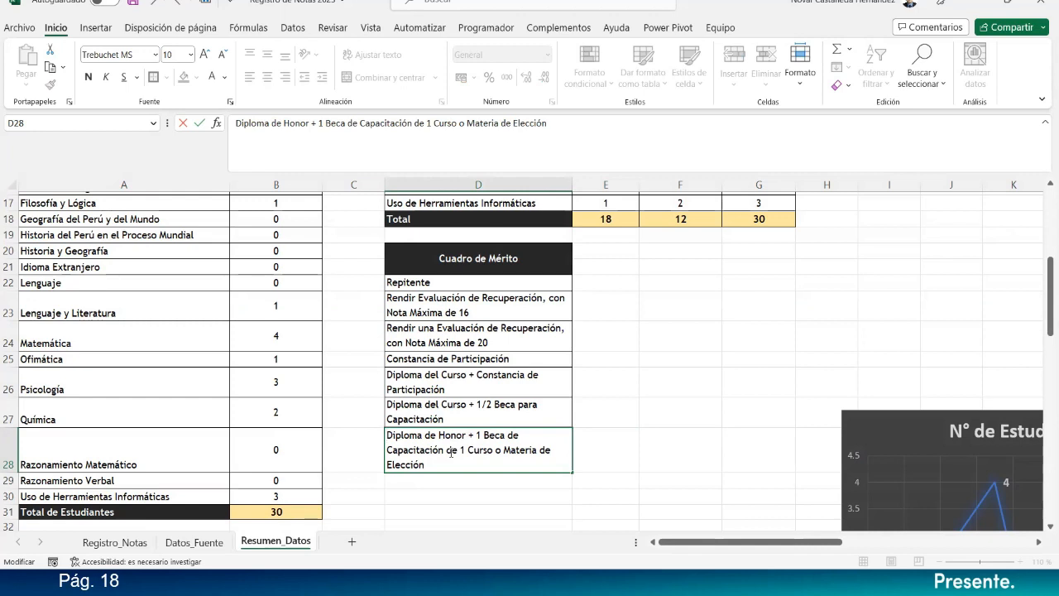
pyautogui.moveTo(449, 452); pyautogui.dragTo(426, 465)
pyautogui.press('Delete')
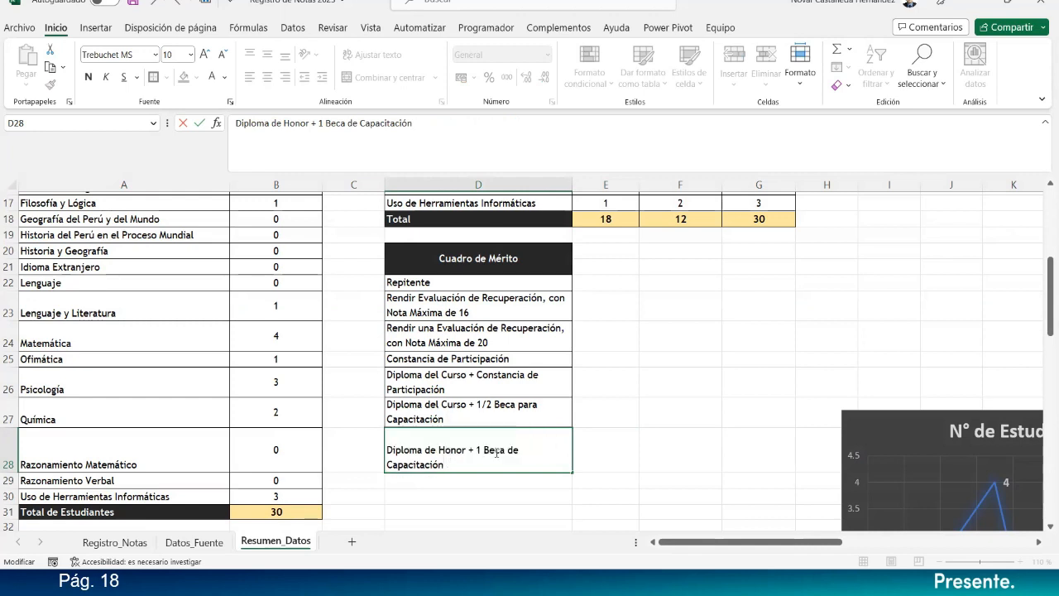
pyautogui.click(604, 434)
# Step: Compare the "Nota Máxima de 20" wording on Registro_Notas with the list entry on Resumen_Datos
pyautogui.click(623, 296)
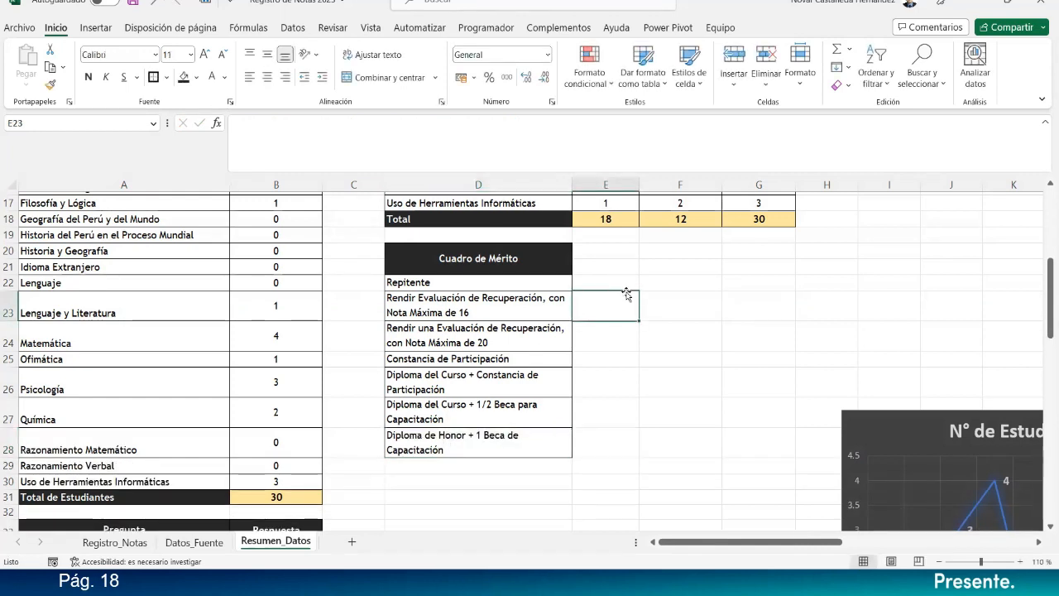
pyautogui.click(129, 543)
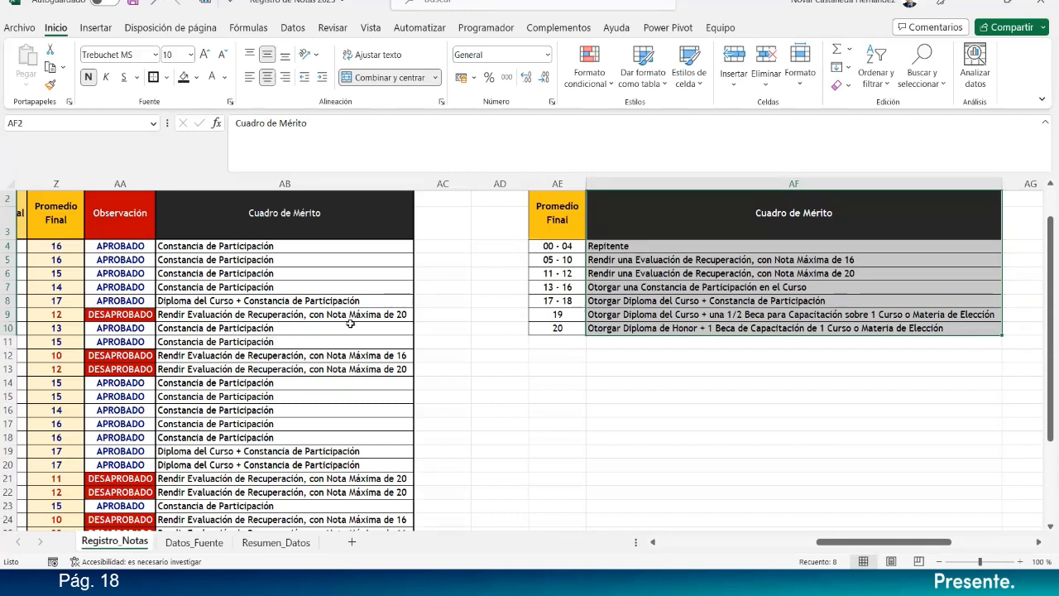
pyautogui.click(652, 274)
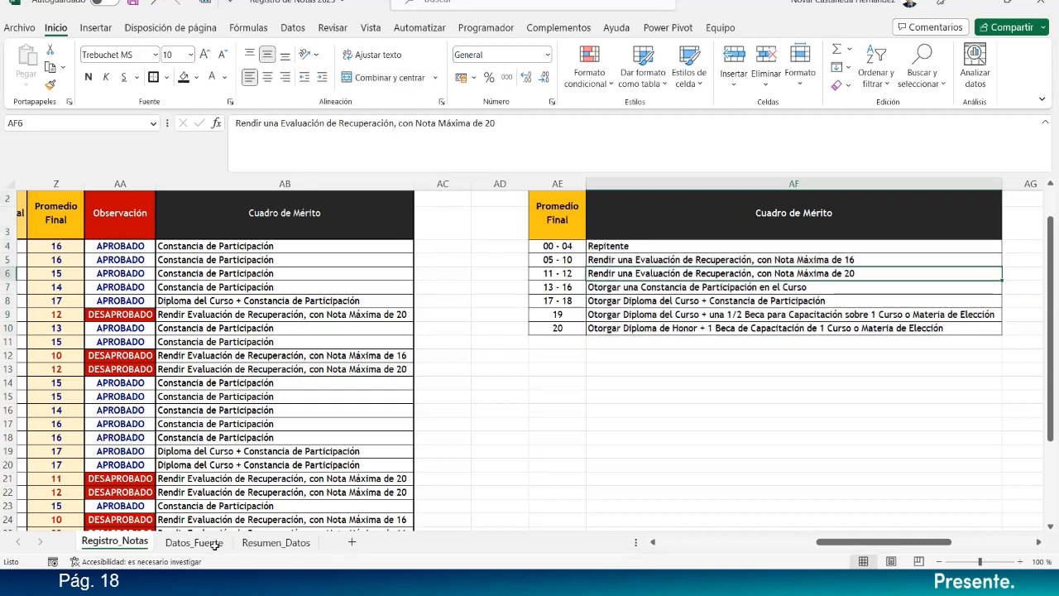
pyautogui.click(266, 542)
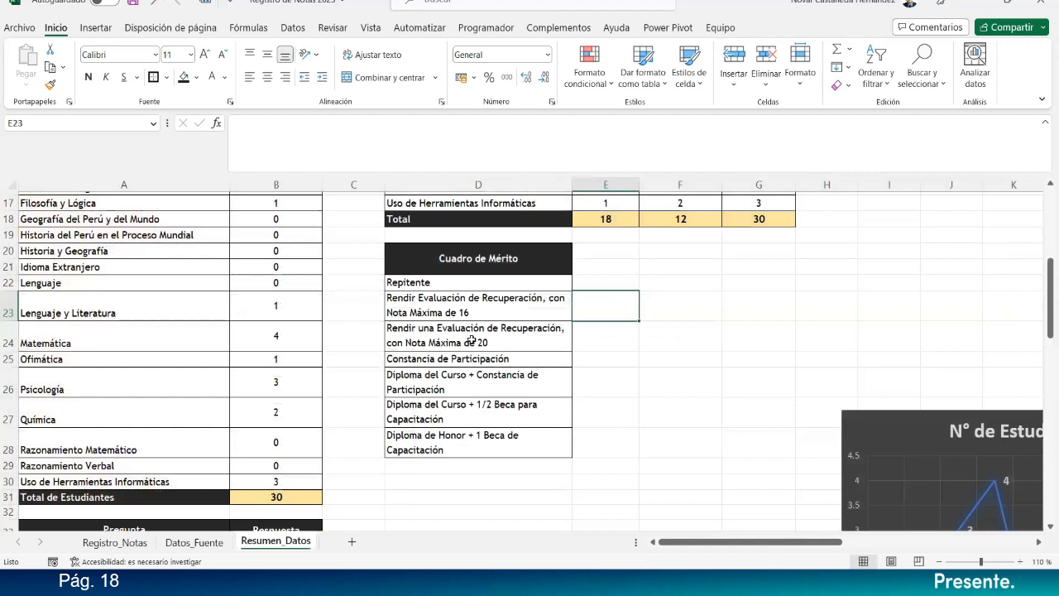
# Step: Remove the word "una" from D24 so it reads "Rendir Evaluación de Recuperación, con Nota Máxima de 20"
pyautogui.click(465, 342)
pyautogui.doubleClick(430, 328)
pyautogui.doubleClick(426, 329)
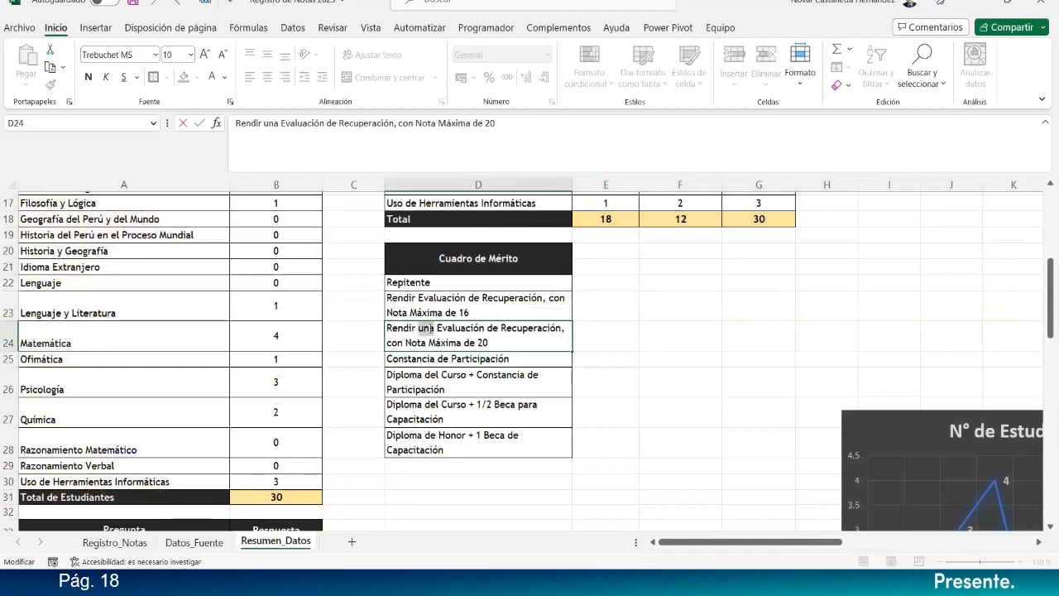
pyautogui.press('BackSpace')
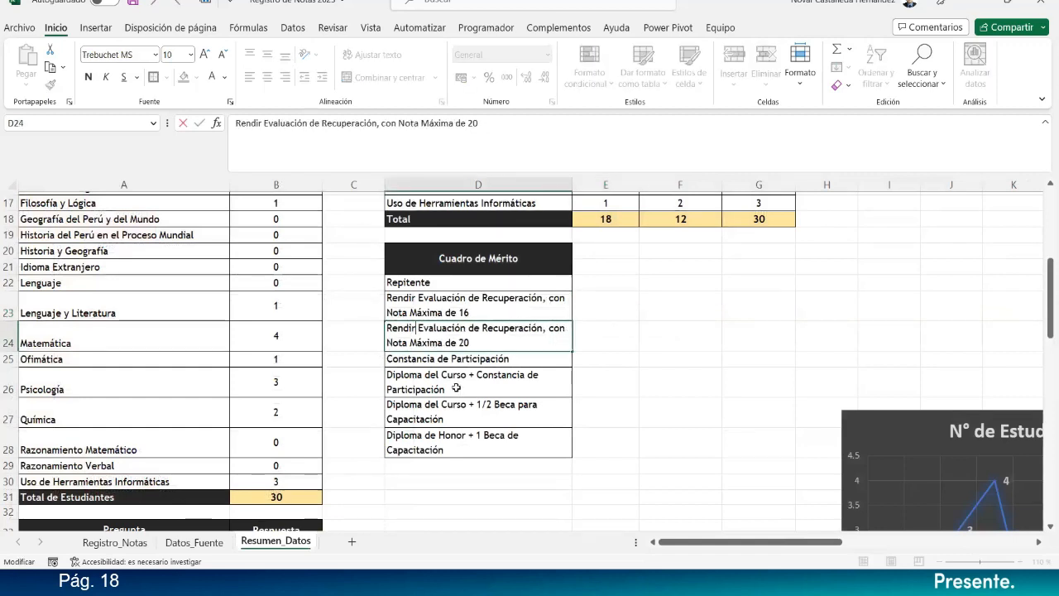
pyautogui.click(629, 374)
pyautogui.click(451, 350)
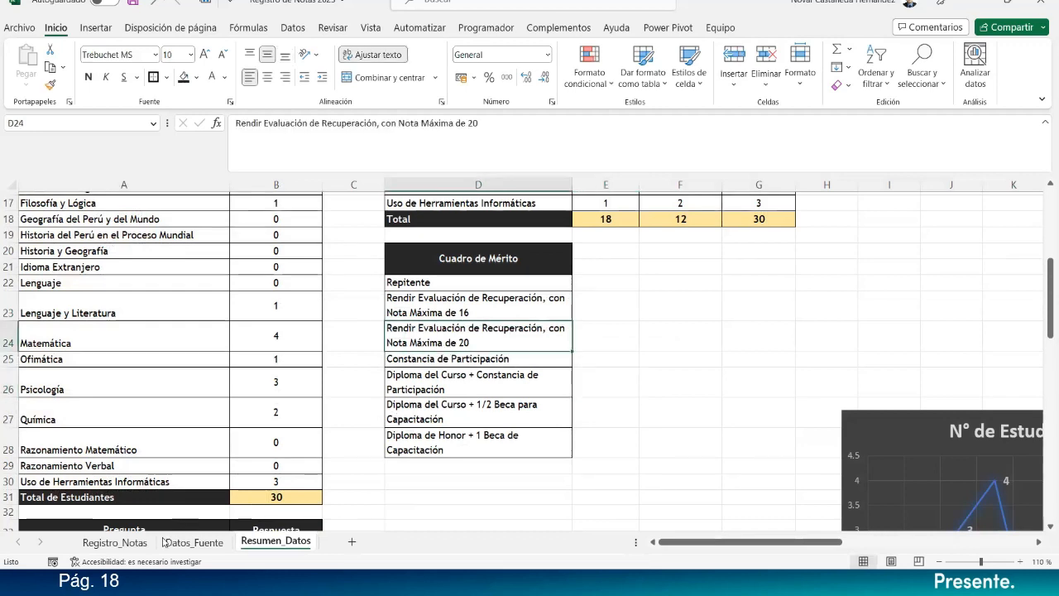
# Step: Compare the Cuadro de Mérito results in column AB of Registro_Notas with the list entries on Resumen_Datos
pyautogui.click(128, 550)
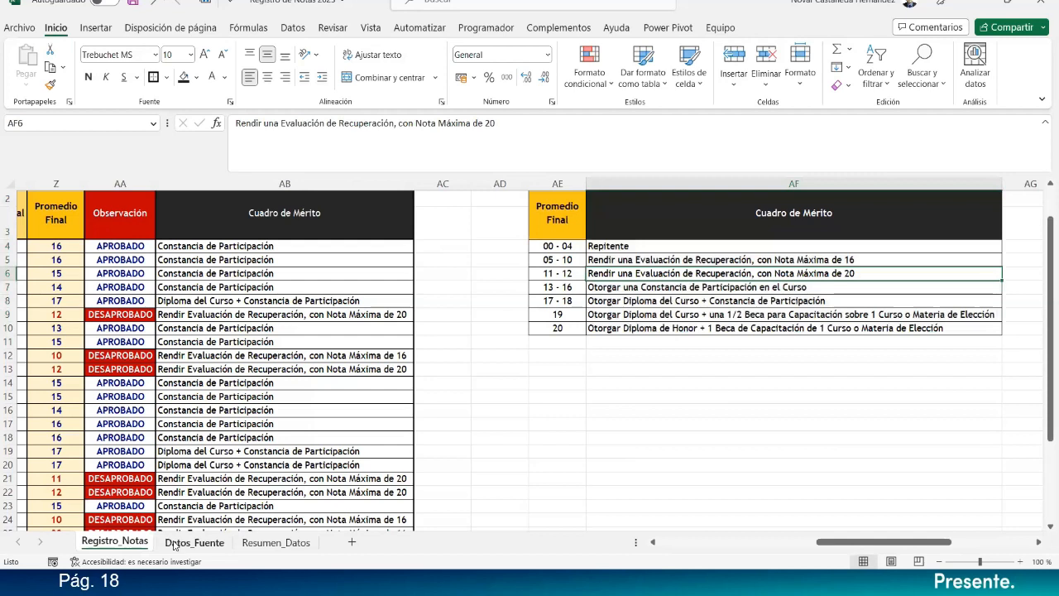
pyautogui.click(273, 546)
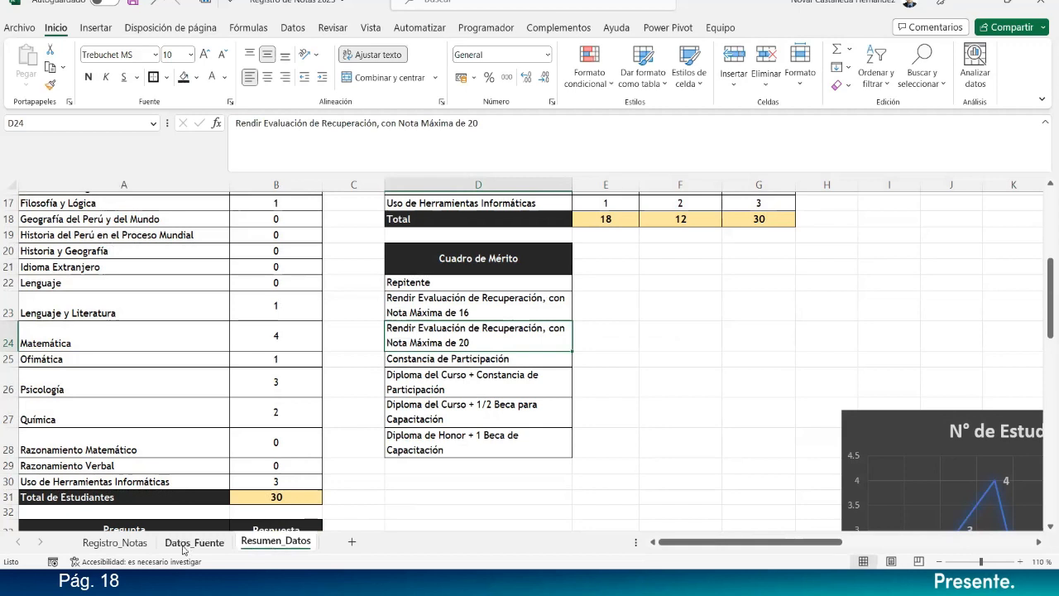
pyautogui.click(136, 546)
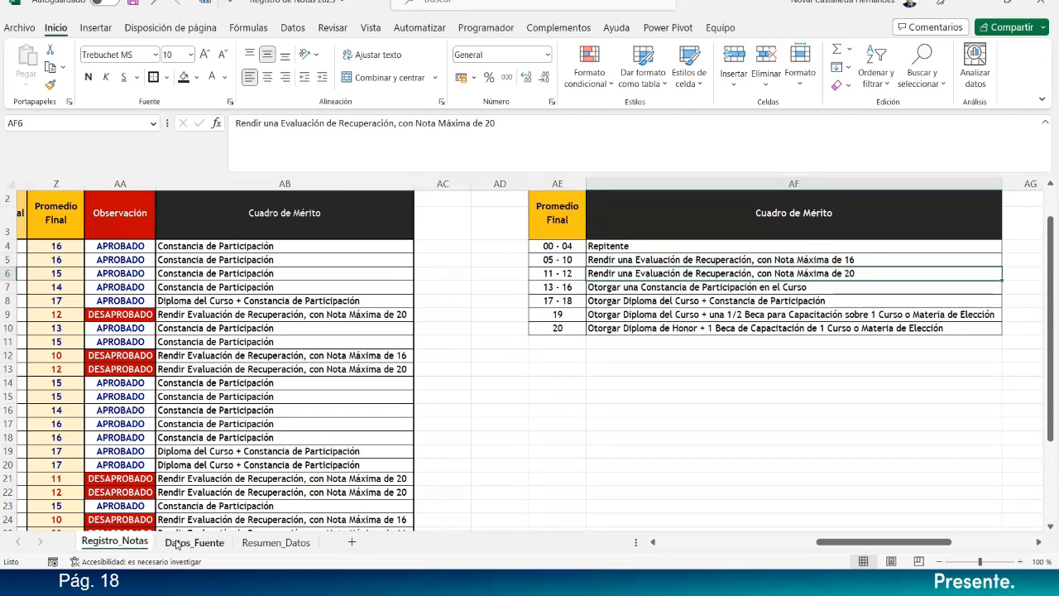
pyautogui.scroll(-2, 214, 425)
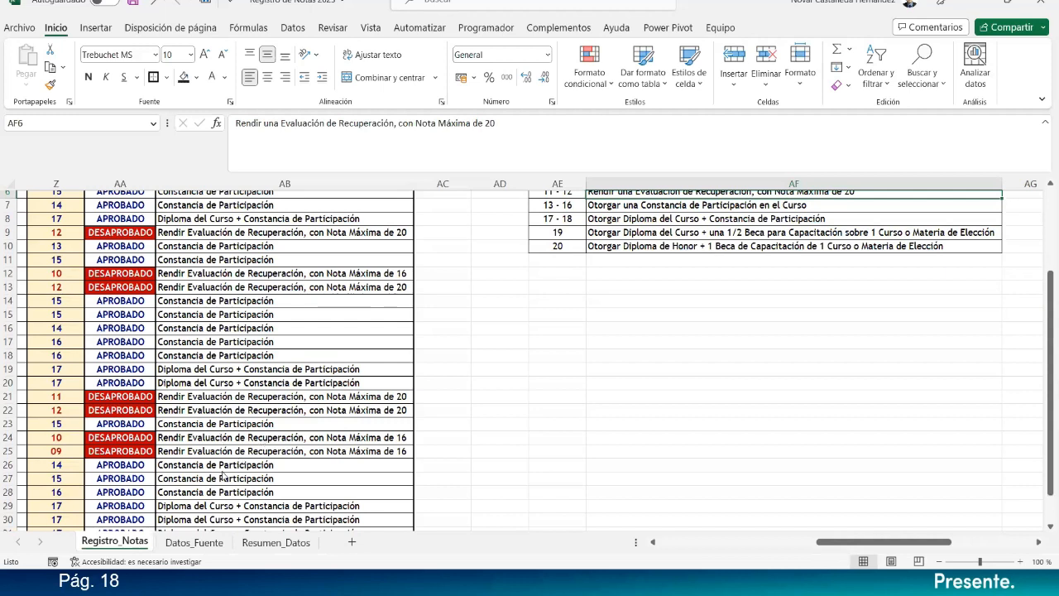
pyautogui.scroll(-2, 222, 476)
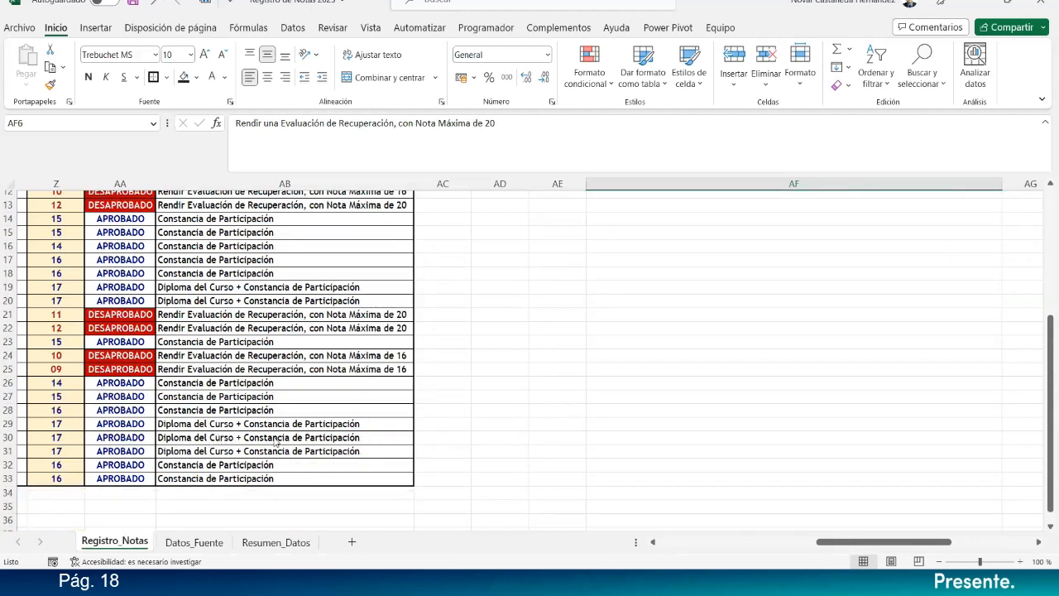
pyautogui.click(266, 541)
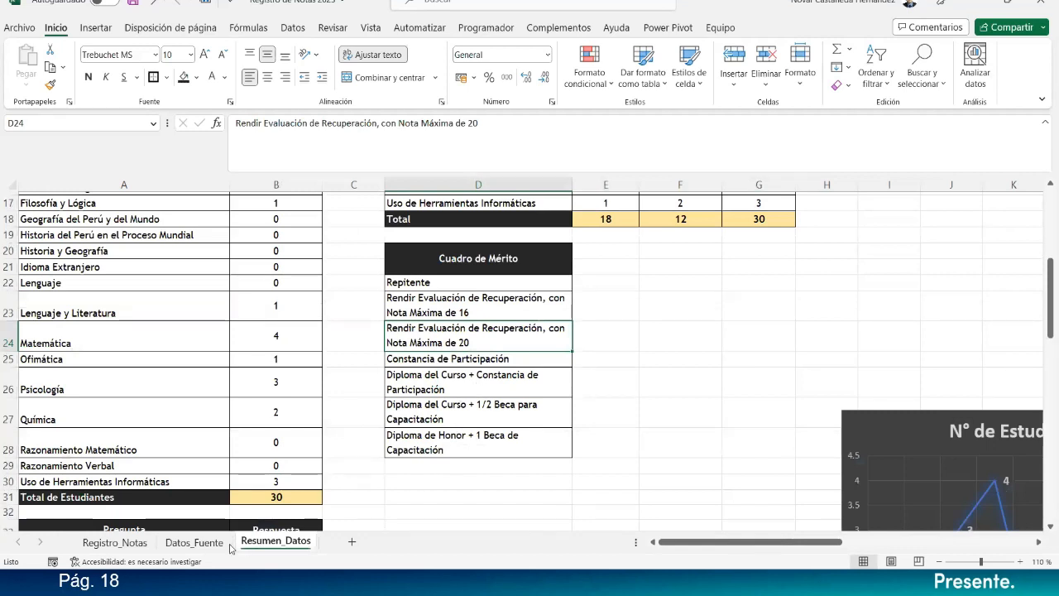
pyautogui.click(141, 542)
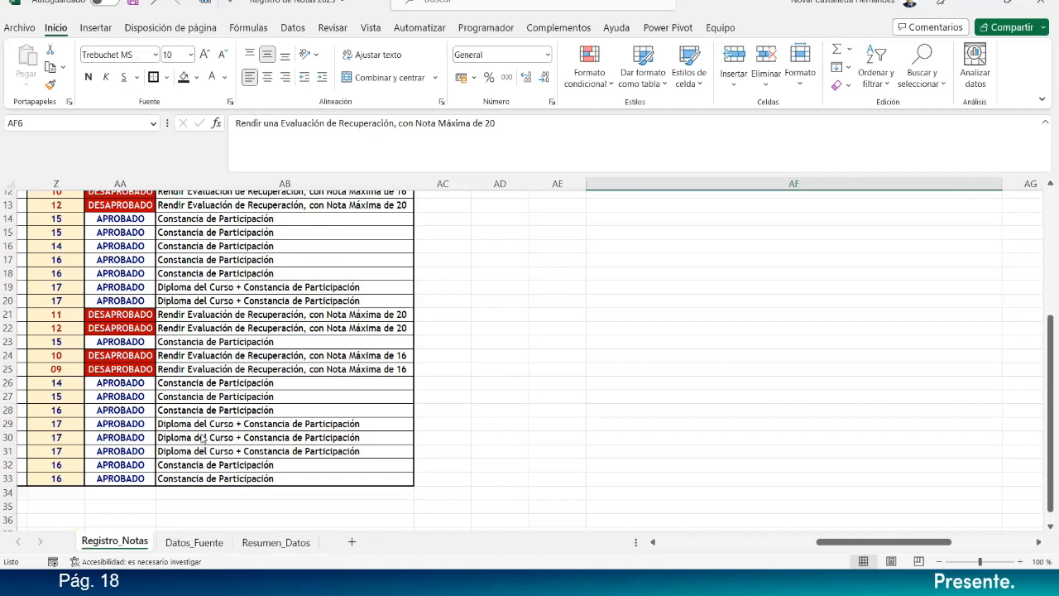
pyautogui.scroll(1, 202, 437)
pyautogui.scroll(3, 203, 437)
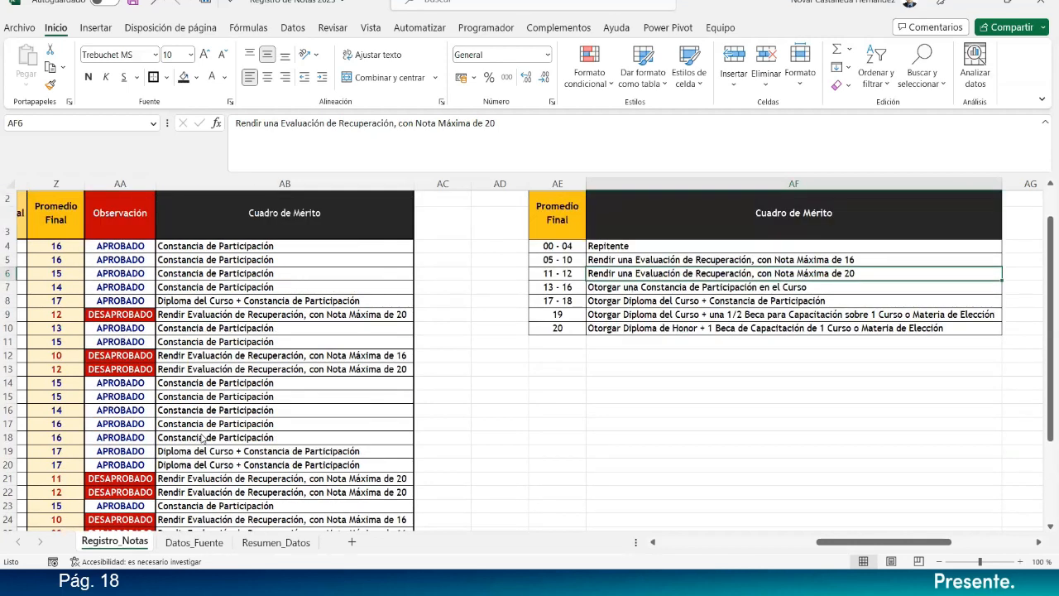
pyautogui.scroll(-3, 202, 438)
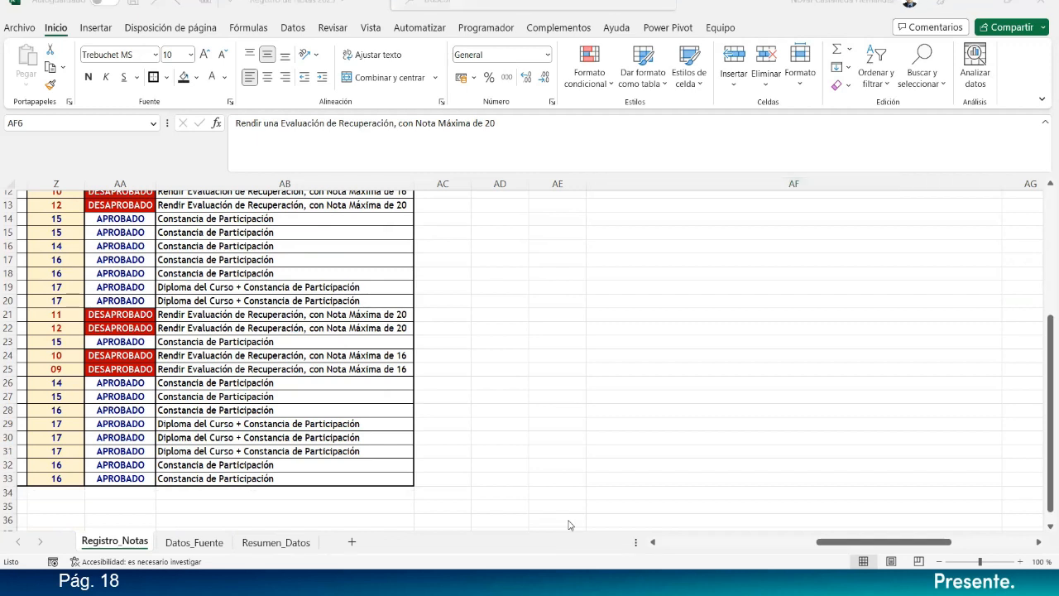
# Step: On Registro_Notas, change the grades in Y33 and V33 to 20
pyautogui.click(654, 544)
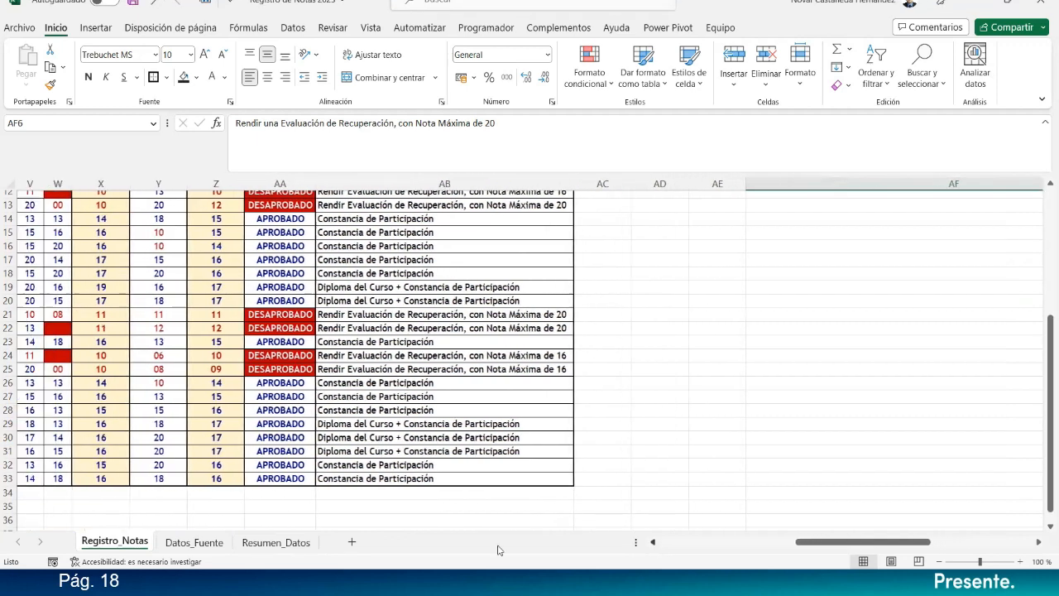
pyautogui.click(174, 481)
pyautogui.write('18')
pyautogui.click(168, 454)
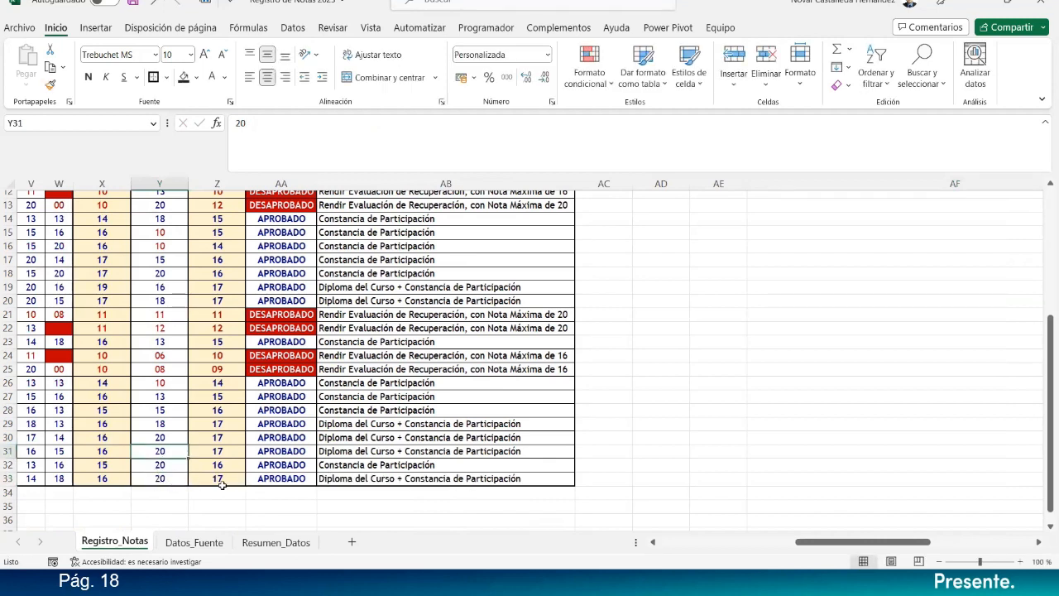
pyautogui.click(37, 478)
pyautogui.write('20')
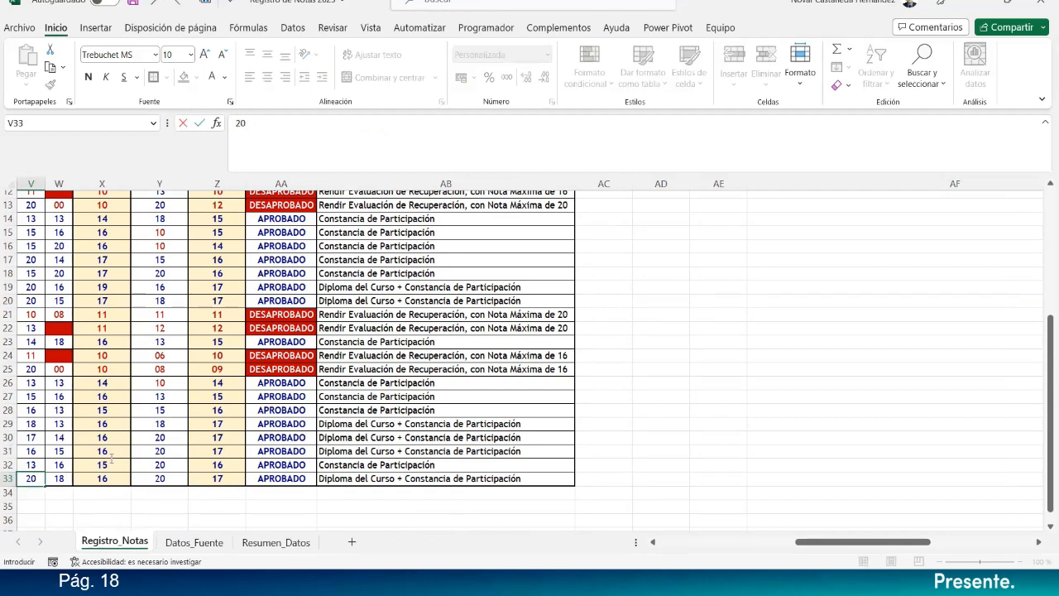
pyautogui.click(102, 464)
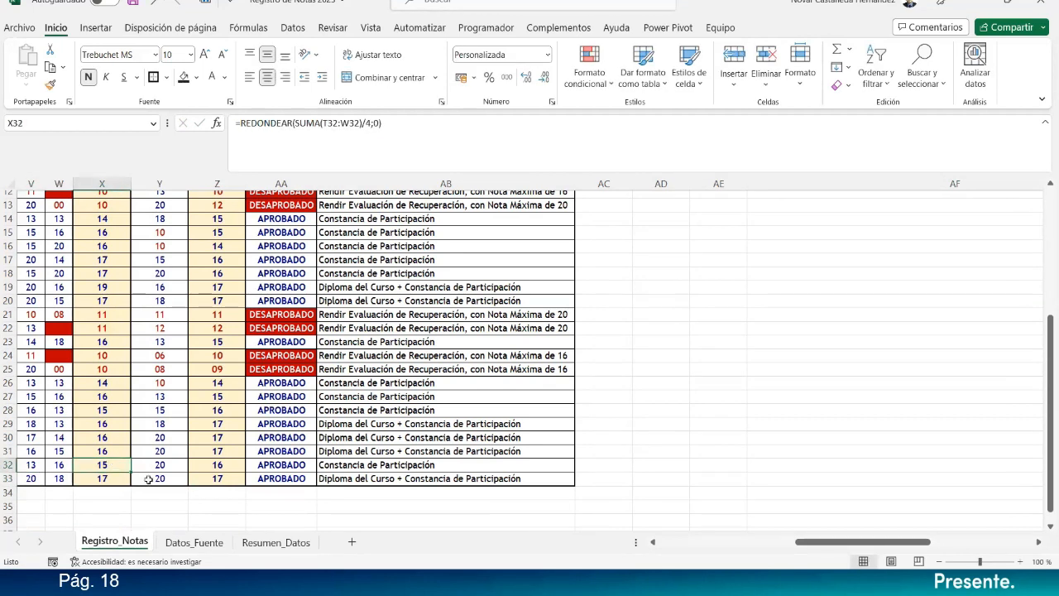
# Step: Set the four grades O33 through R33 in the last student row to 20
pyautogui.click(652, 543)
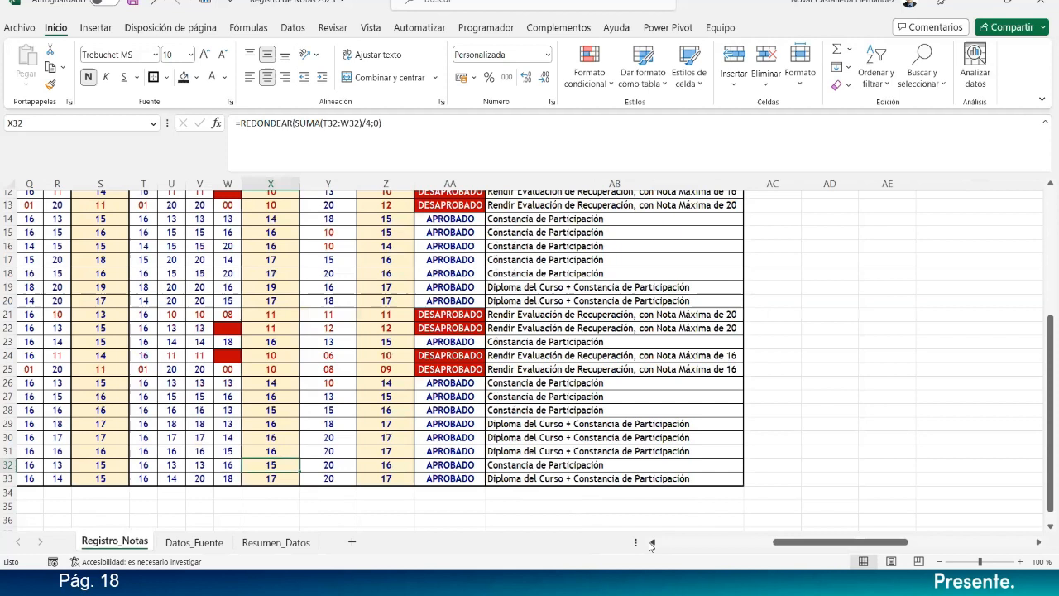
pyautogui.click(652, 543)
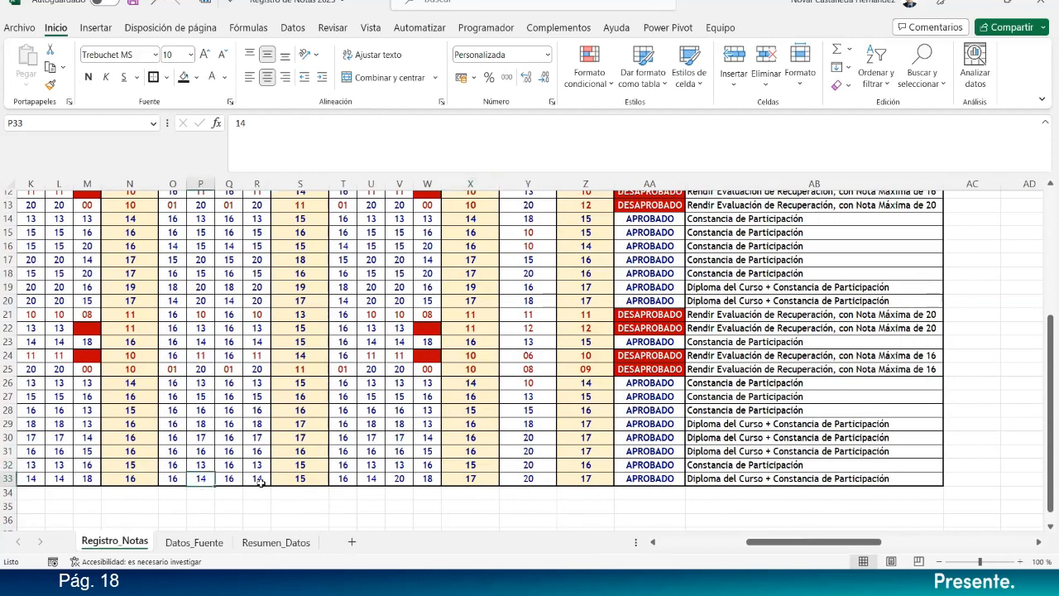
pyautogui.write('20')
pyautogui.click(257, 479)
pyautogui.write('20')
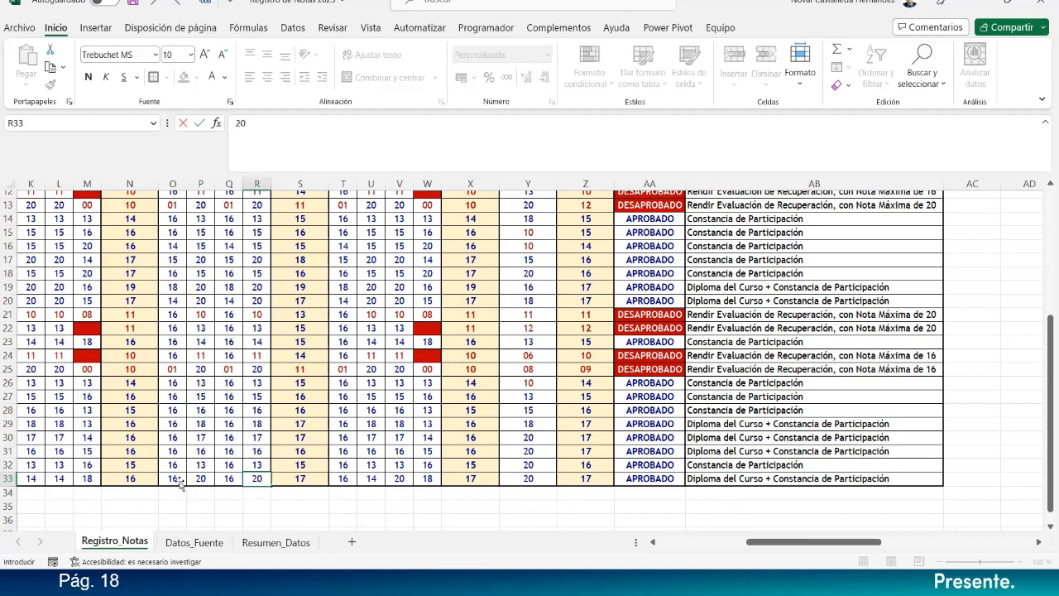
pyautogui.click(229, 479)
pyautogui.write('20')
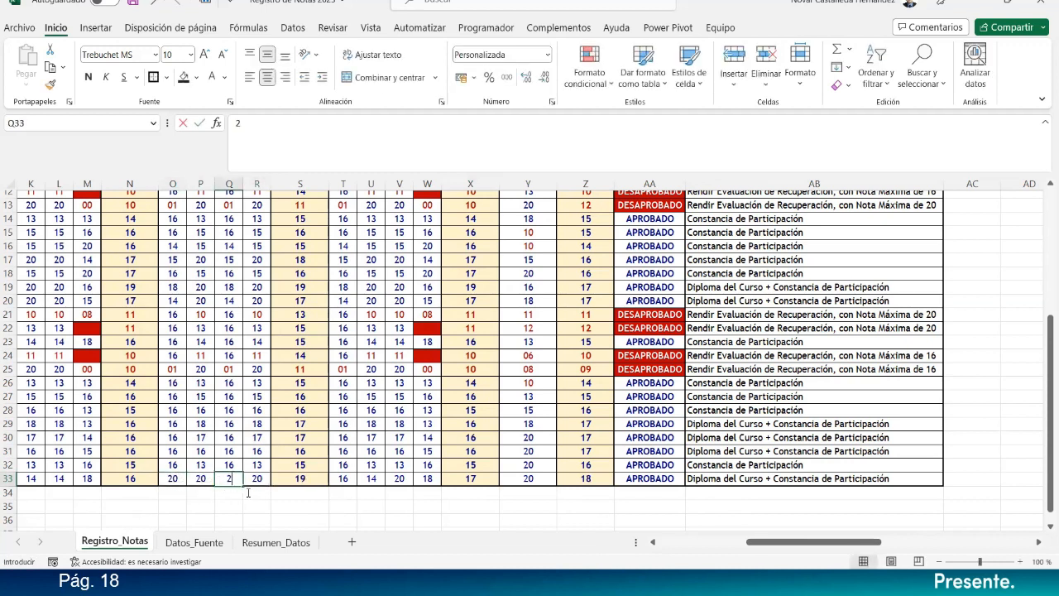
# Step: Change the grades in U33 and W33 to 20
pyautogui.click(331, 483)
pyautogui.click(366, 479)
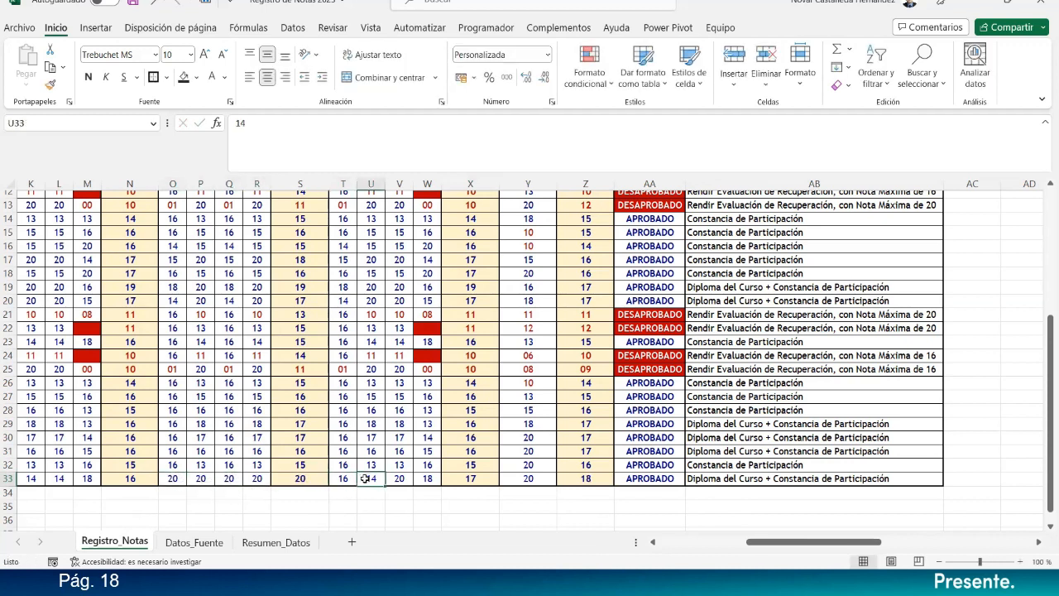
pyautogui.write('20')
pyautogui.click(371, 451)
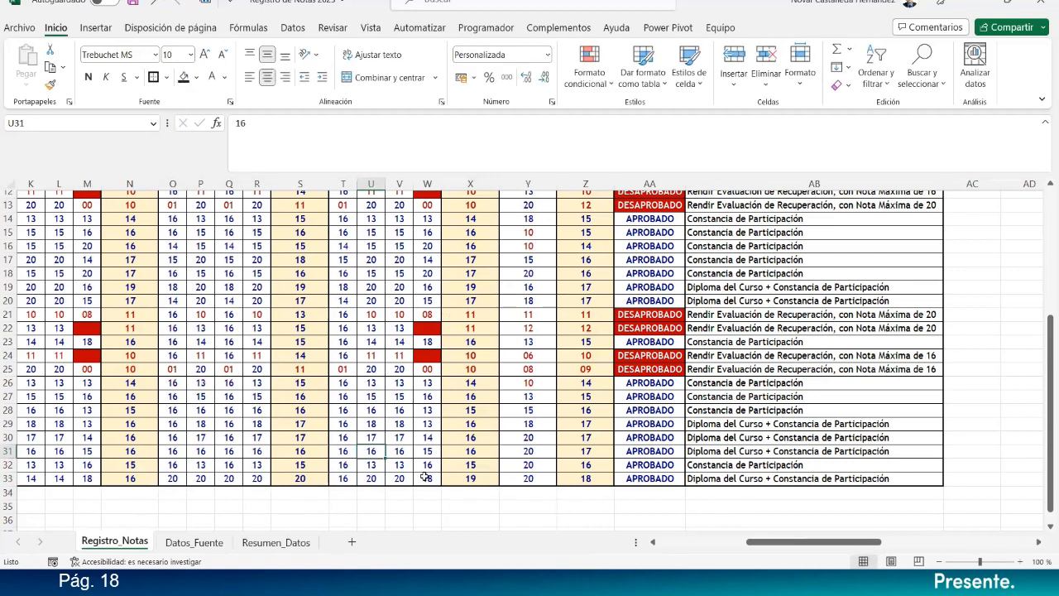
pyautogui.click(424, 478)
pyautogui.write('2')
pyautogui.click(430, 450)
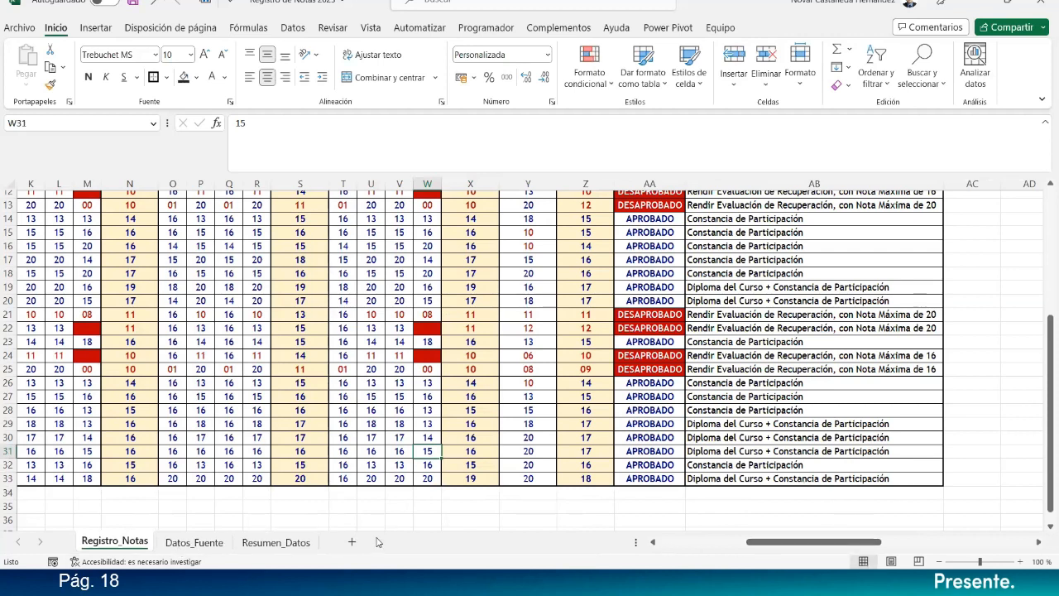
# Step: Raise the grades in L33 and K33 to 20
pyautogui.click(61, 478)
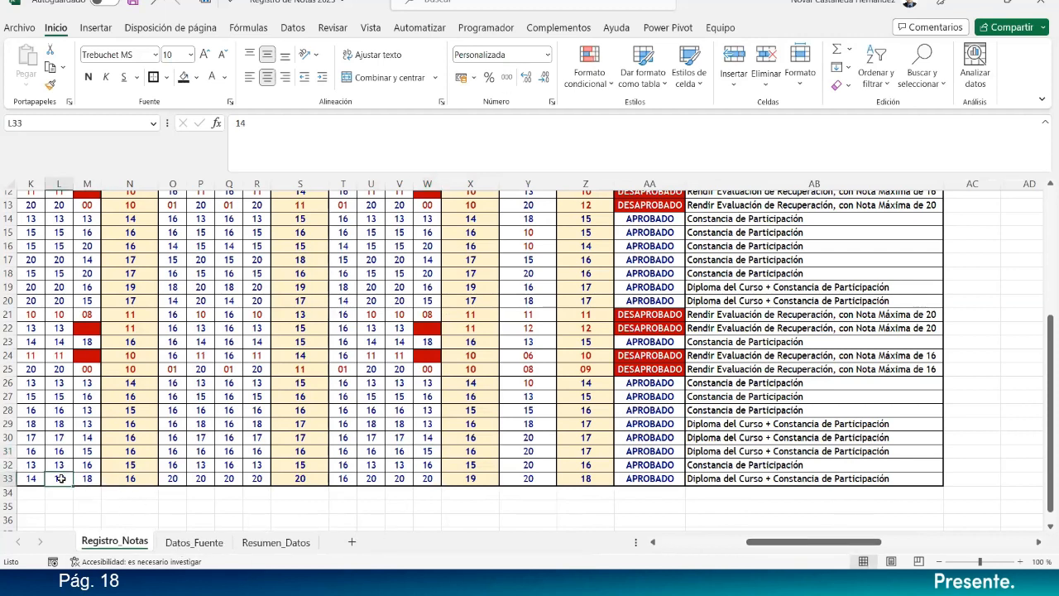
pyautogui.write('20')
pyautogui.press('Return')
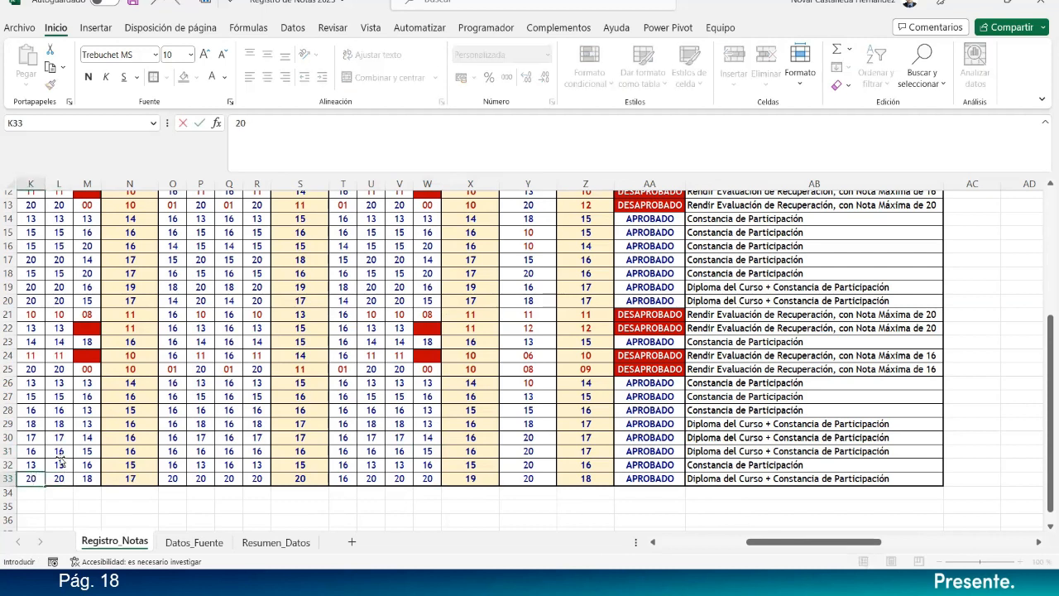
pyautogui.click(59, 454)
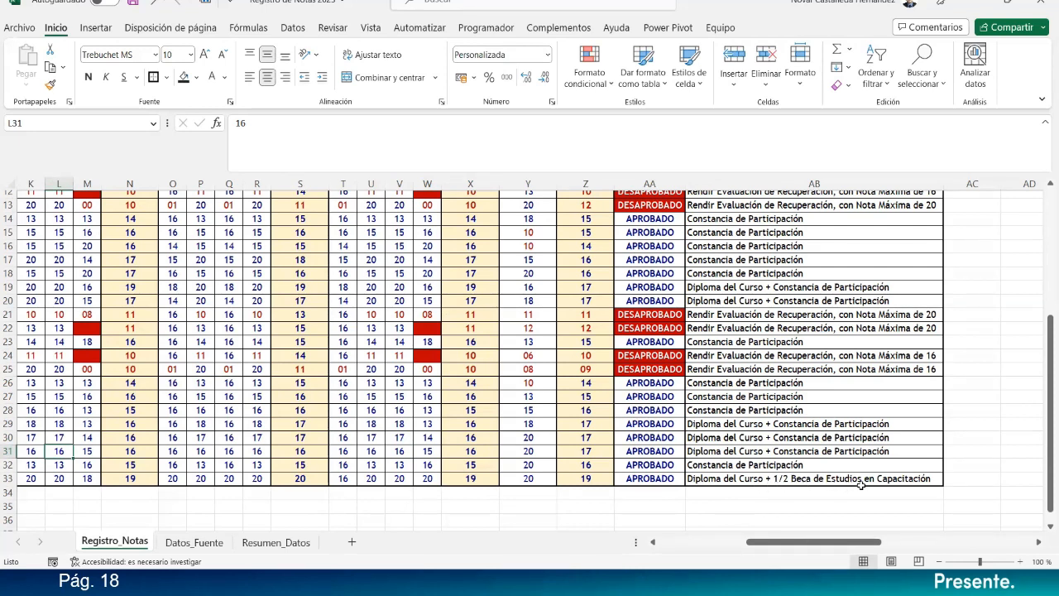
# Step: Check the AB33 wording and edit D27 on Resumen_Datos to "Diploma del Curso + 1/2 Beca de Estudios en Capacitación"
pyautogui.click(263, 542)
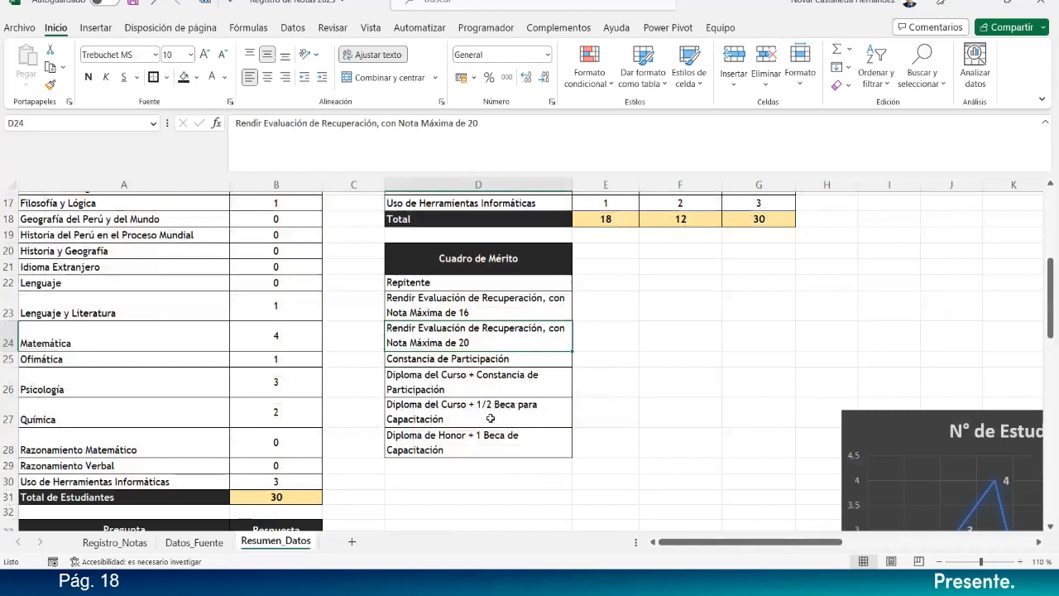
pyautogui.click(114, 542)
pyautogui.click(275, 542)
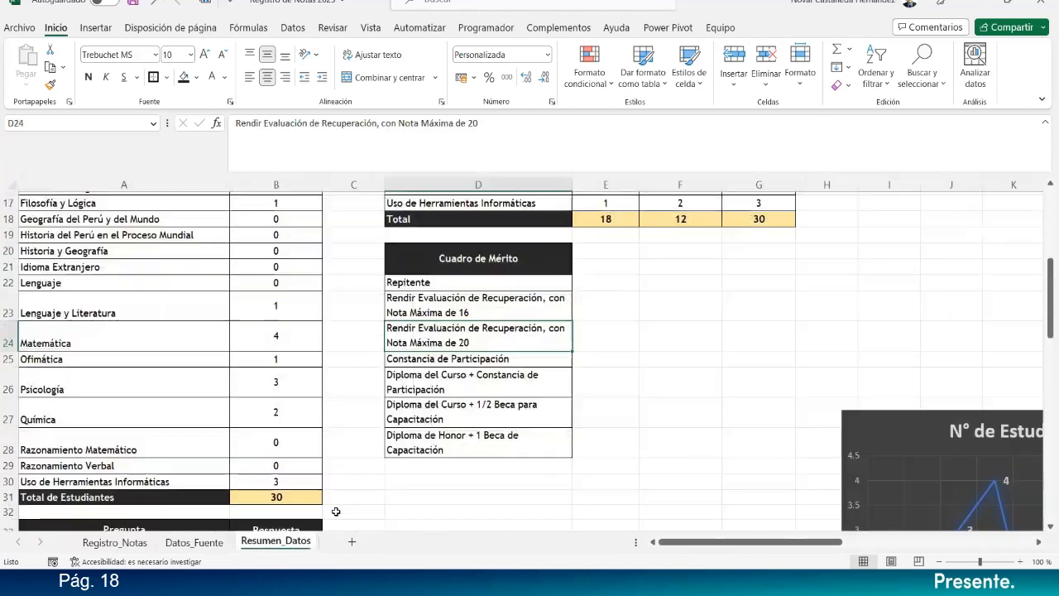
pyautogui.doubleClick(526, 407)
pyautogui.doubleClick(527, 405)
pyautogui.write('de Estudios en')
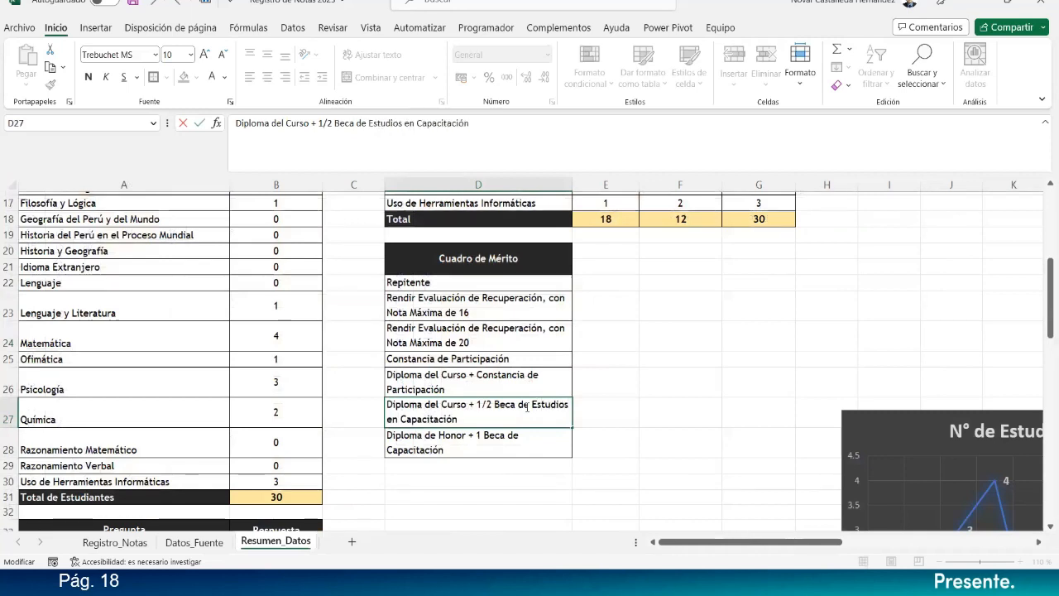
pyautogui.click(615, 455)
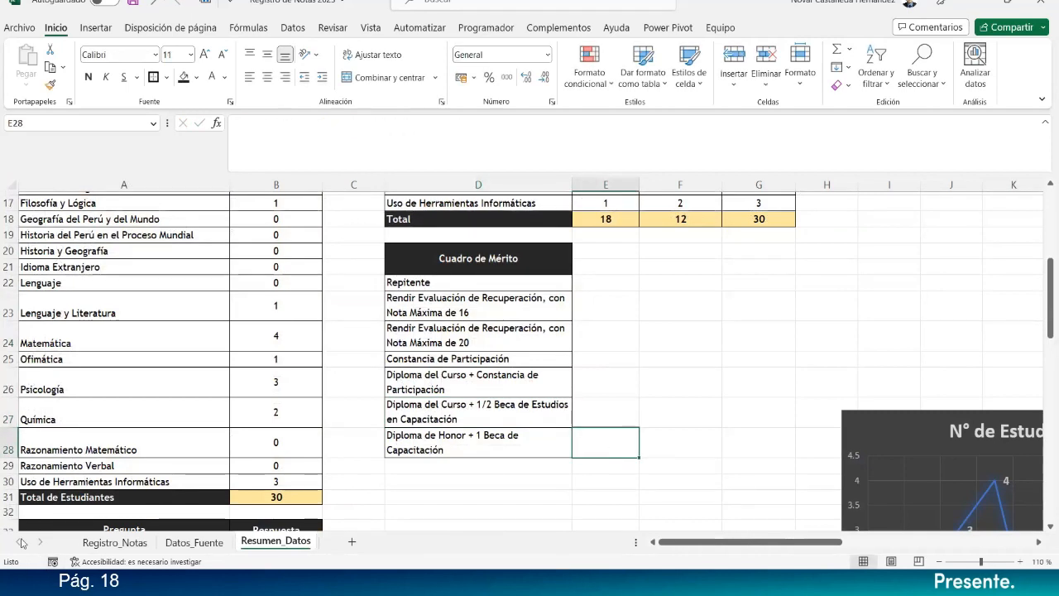
# Step: Return to Registro_Notas and set the grades T32 through W32 to 20
pyautogui.click(114, 542)
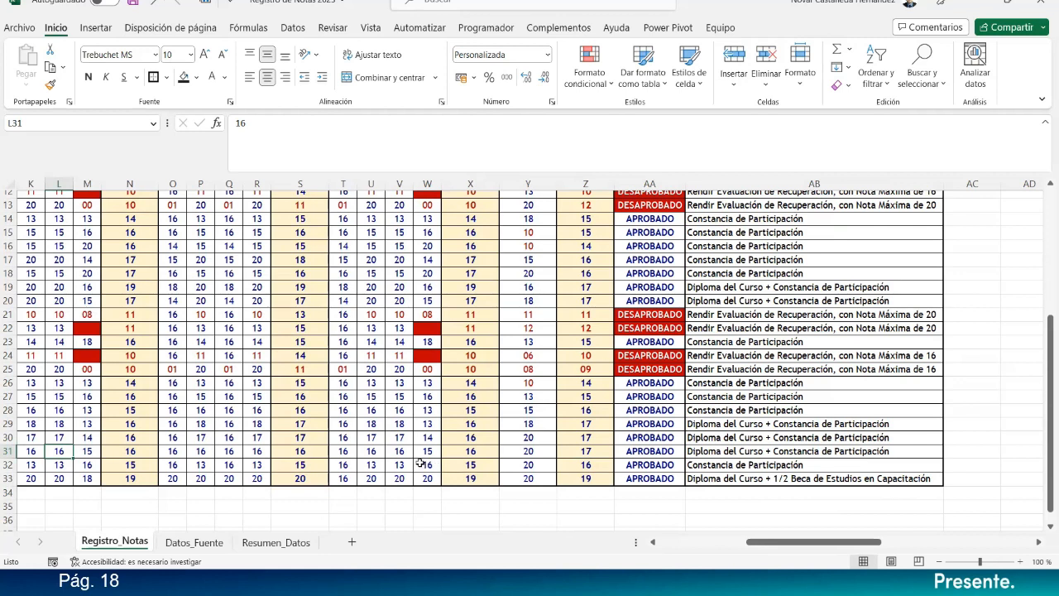
pyautogui.click(373, 464)
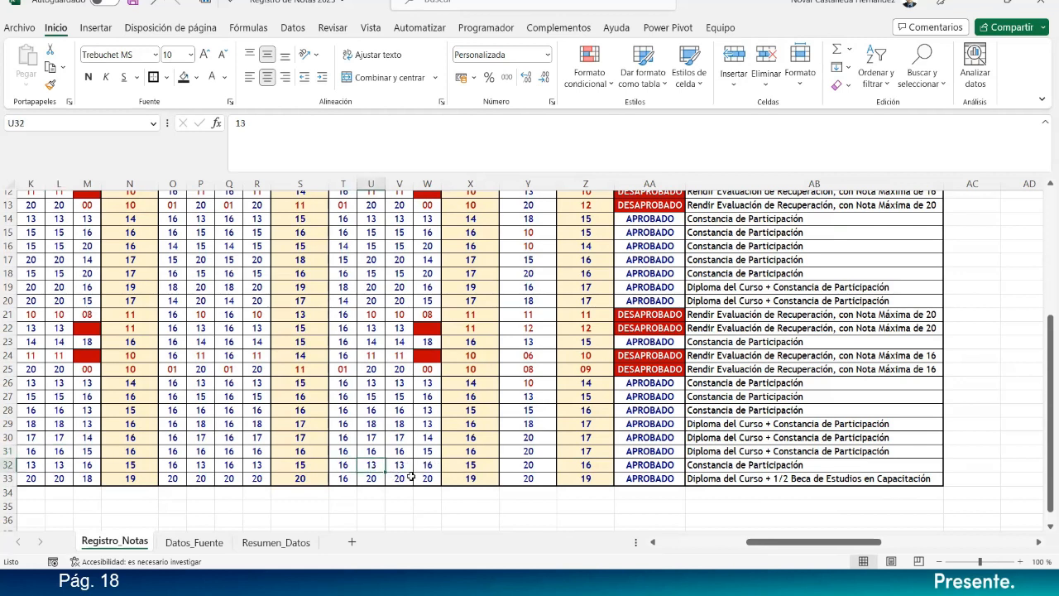
pyautogui.write('20')
pyautogui.click(406, 467)
pyautogui.write('20')
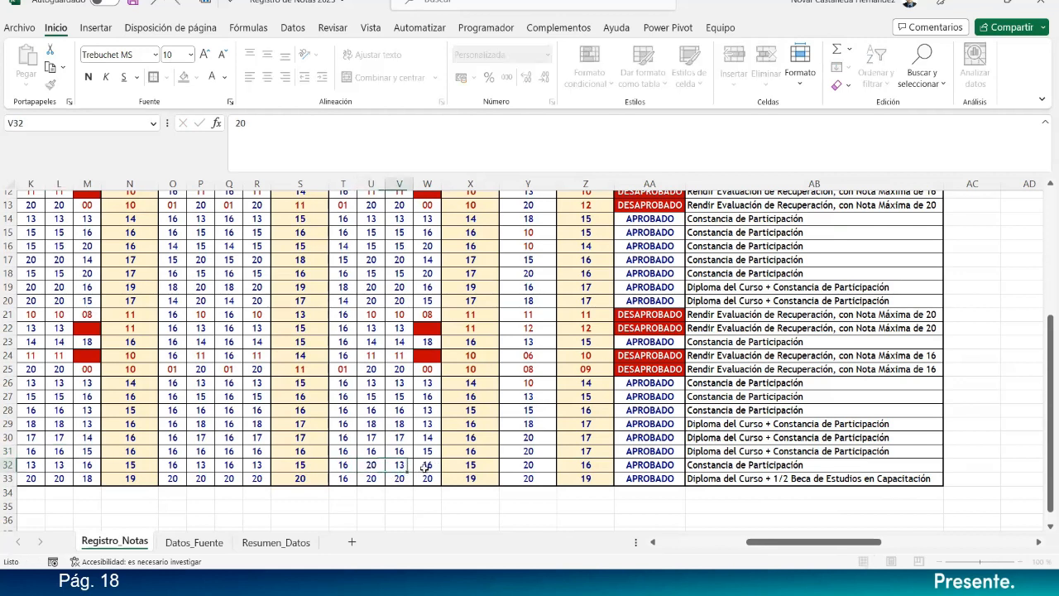
pyautogui.click(424, 468)
pyautogui.write('20')
pyautogui.click(354, 467)
pyautogui.write('20')
# Step: Set the grades O32 through R32 to 20
pyautogui.click(252, 465)
pyautogui.write('20')
pyautogui.click(229, 466)
pyautogui.write('20')
pyautogui.click(202, 466)
pyautogui.write('20')
pyautogui.click(174, 466)
pyautogui.write('20')
# Step: Set the grades K32, L32 and M32 to 20
pyautogui.click(86, 465)
pyautogui.write('20')
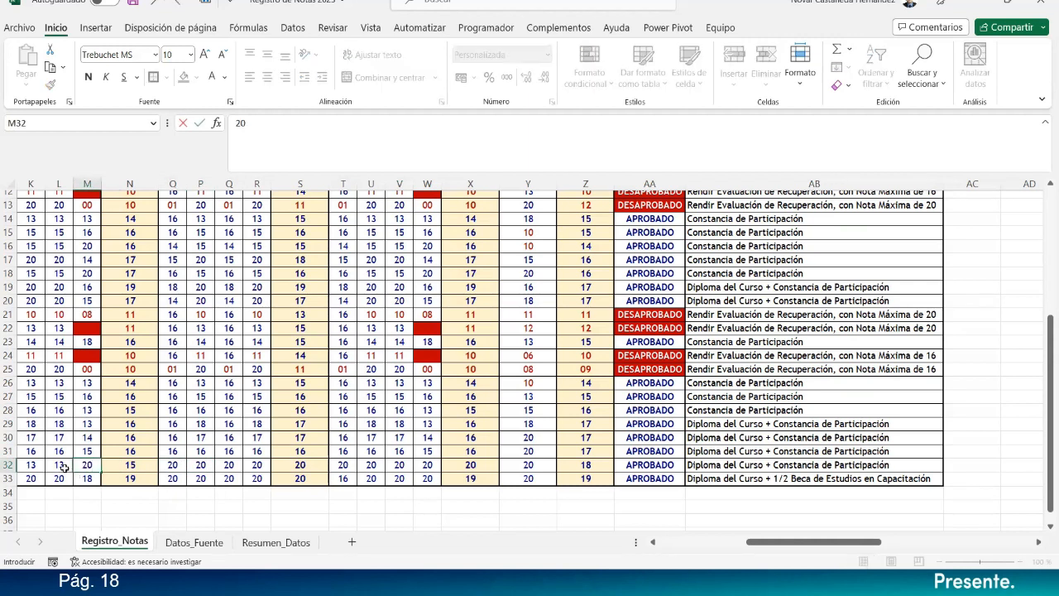
pyautogui.click(58, 465)
pyautogui.write('20')
pyautogui.click(38, 465)
pyautogui.write('20')
pyautogui.click(89, 439)
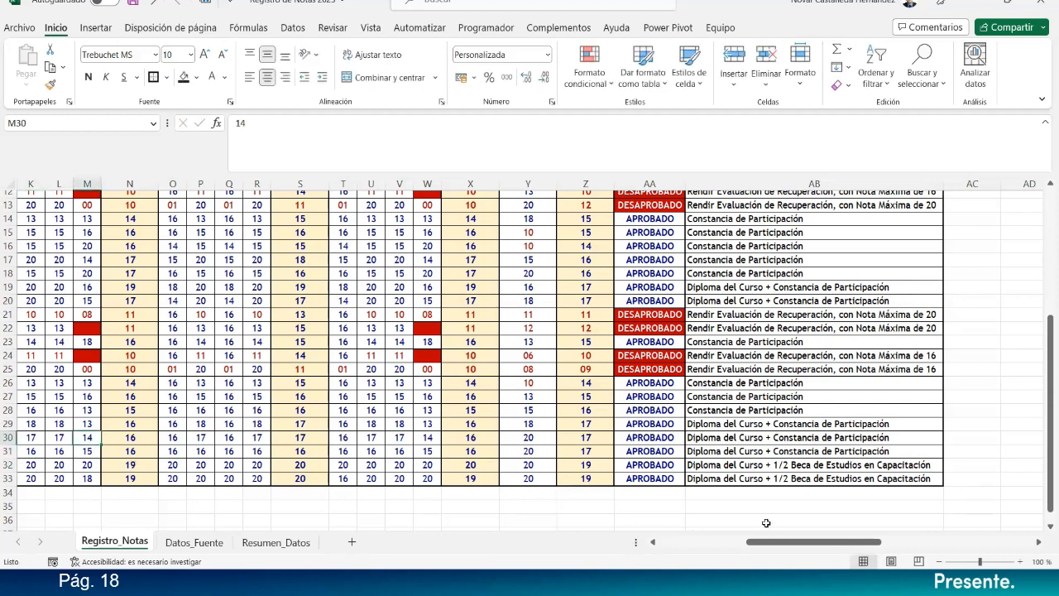
# Step: Set the grades E32, G32, H32 and J32 on Registro_Notas to 20
pyautogui.moveTo(789, 550); pyautogui.dragTo(729, 543)
pyautogui.click(369, 468)
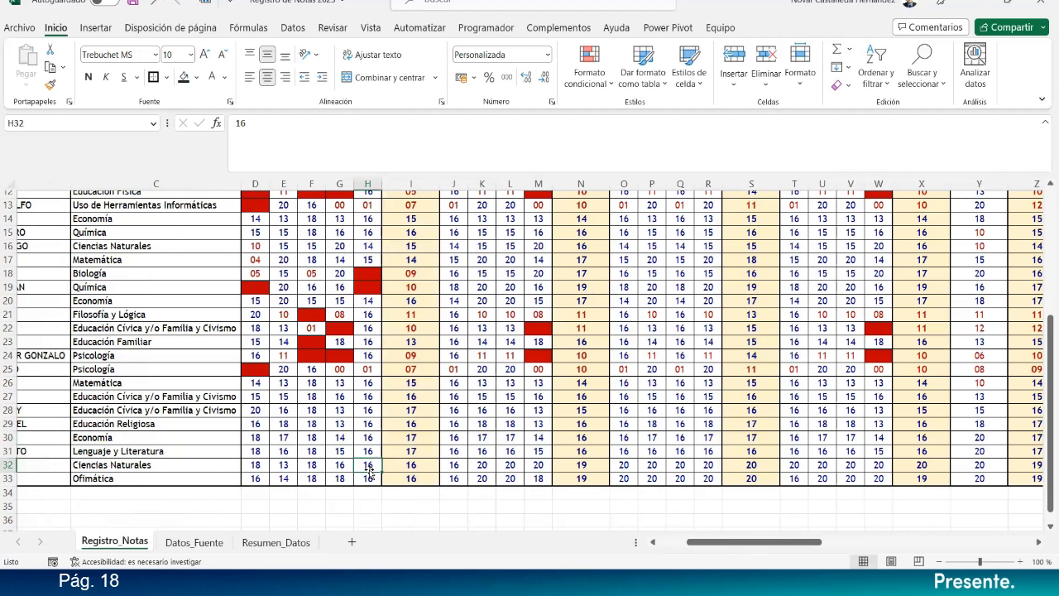
pyautogui.write('20')
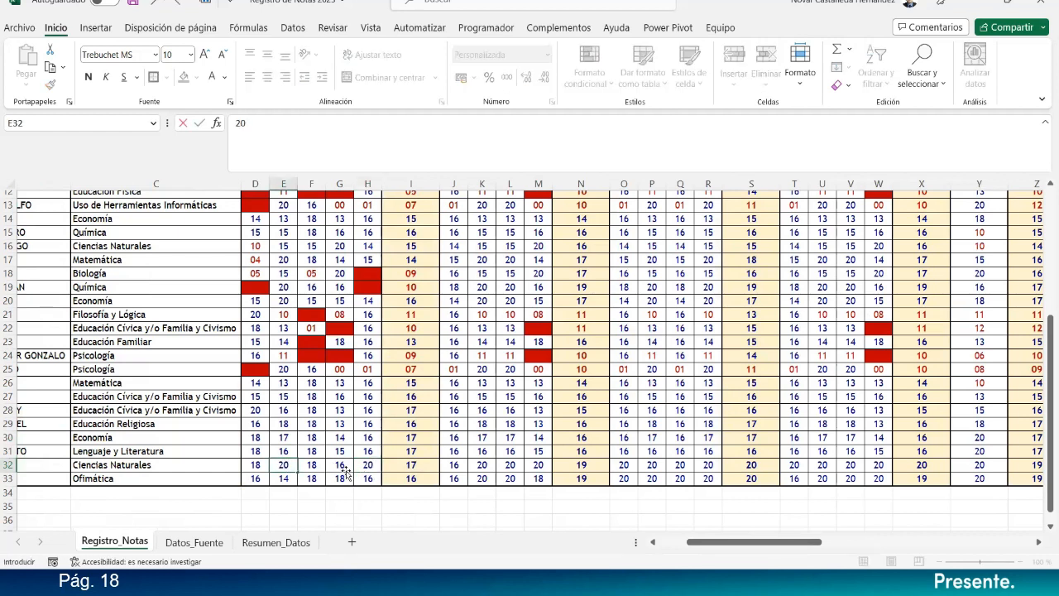
pyautogui.click(339, 465)
pyautogui.write('20')
pyautogui.click(456, 466)
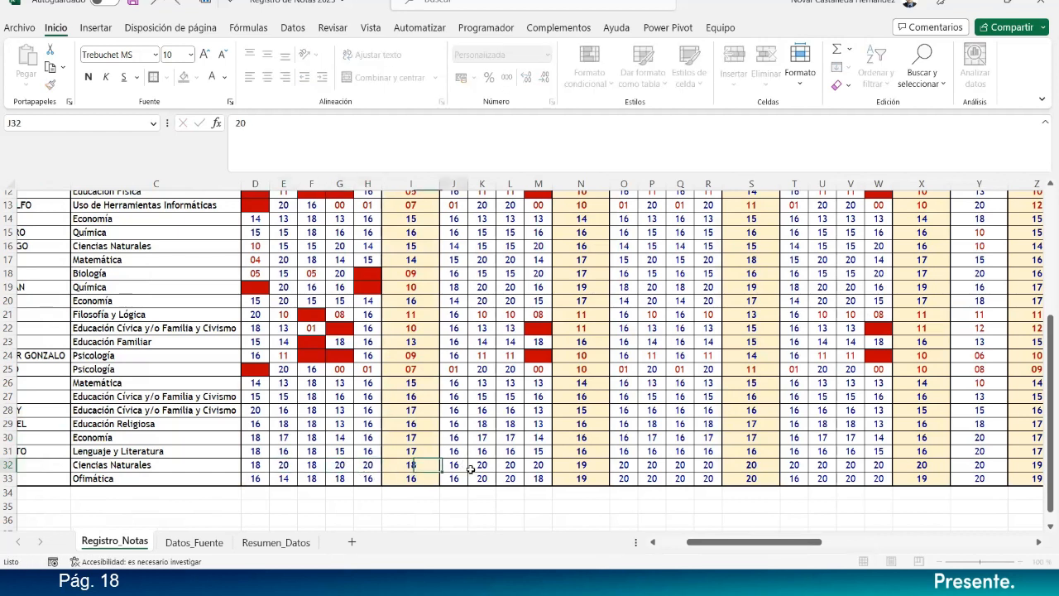
pyautogui.write('20')
pyautogui.click(484, 451)
# Step: Check the AB32 award wording and edit D28 on Resumen_Datos to "Diploma de Honor + 1 Beca de Estudios en Capacitación"
pyautogui.moveTo(802, 540); pyautogui.dragTo(874, 542)
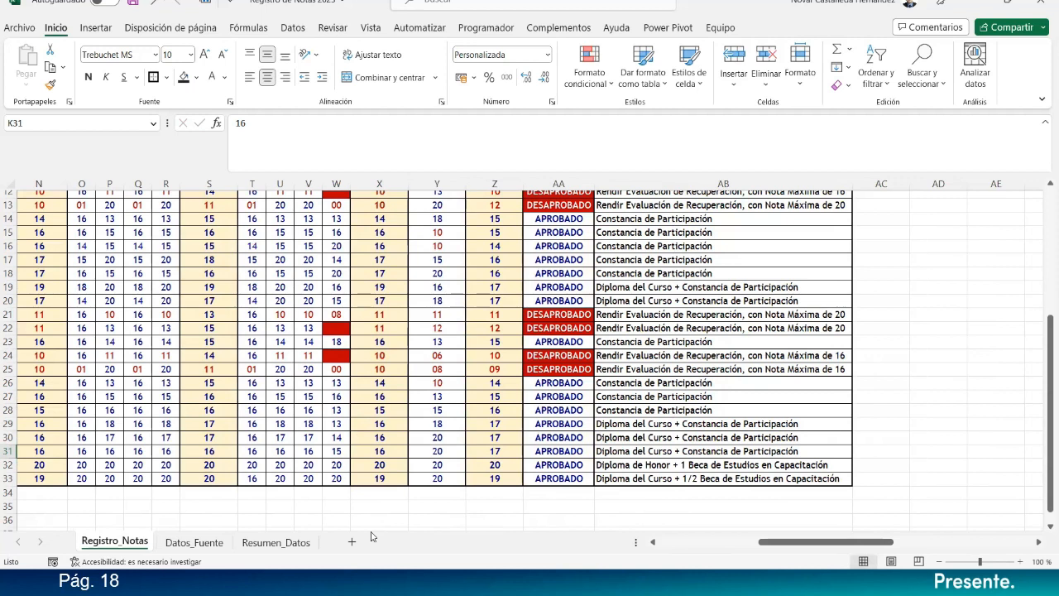
pyautogui.click(281, 543)
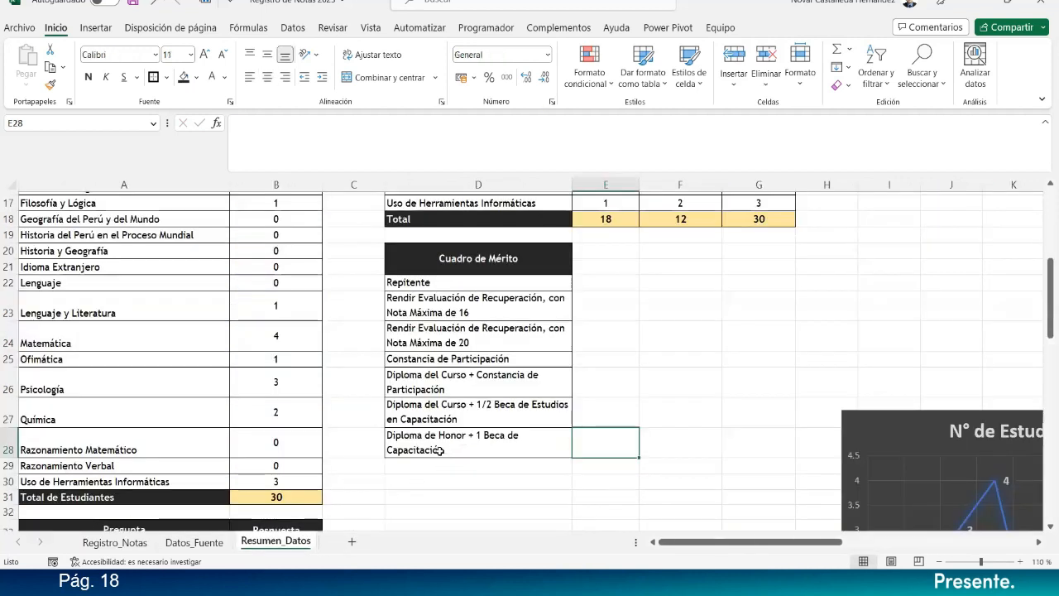
pyautogui.doubleClick(538, 439)
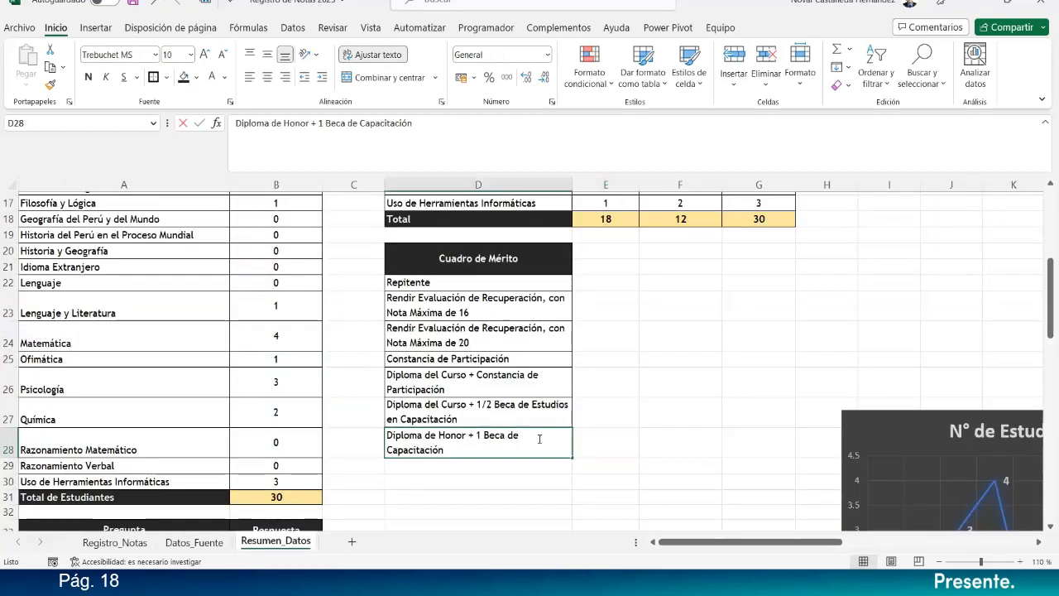
pyautogui.write('Estudios')
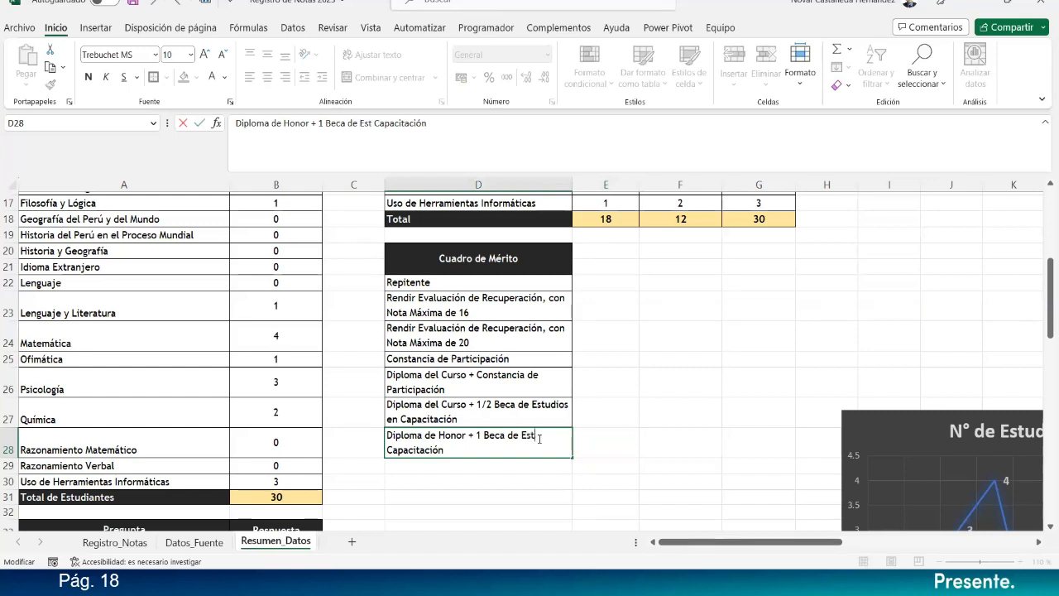
pyautogui.write(' en')
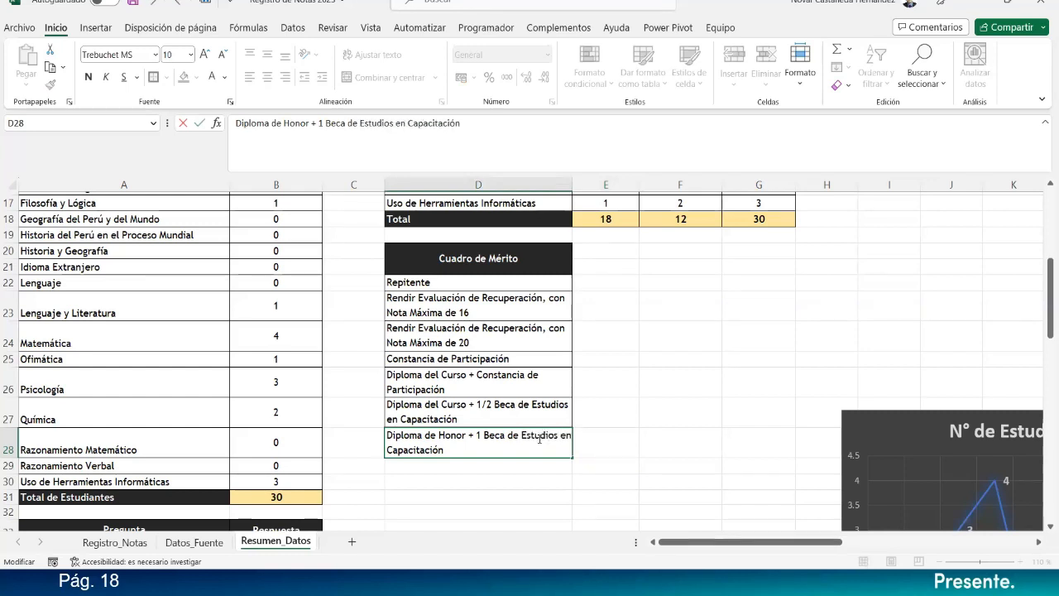
pyautogui.click(609, 401)
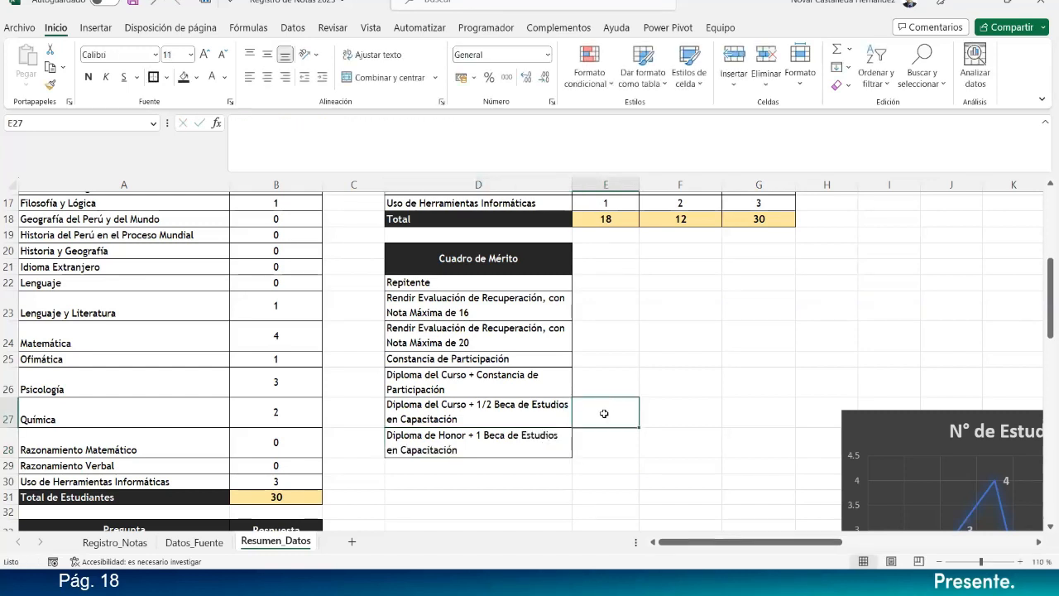
# Step: Merge and center the two "Rendir Evaluación de Recuperación" entries and "Constancia de Participación" across columns D to F, each in its own row
pyautogui.moveTo(537, 312); pyautogui.dragTo(779, 307)
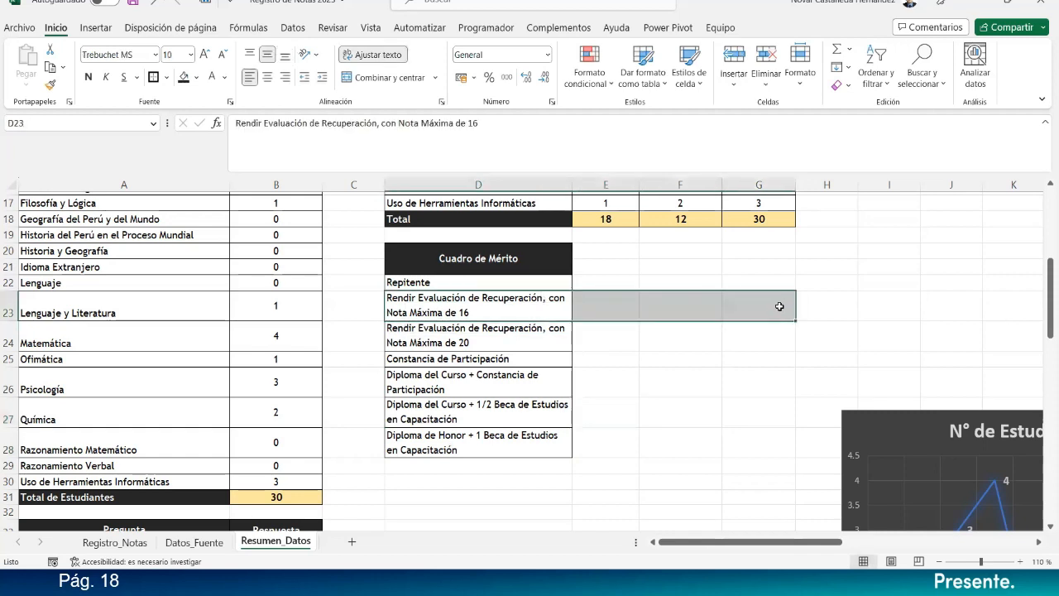
pyautogui.moveTo(706, 304); pyautogui.dragTo(480, 306)
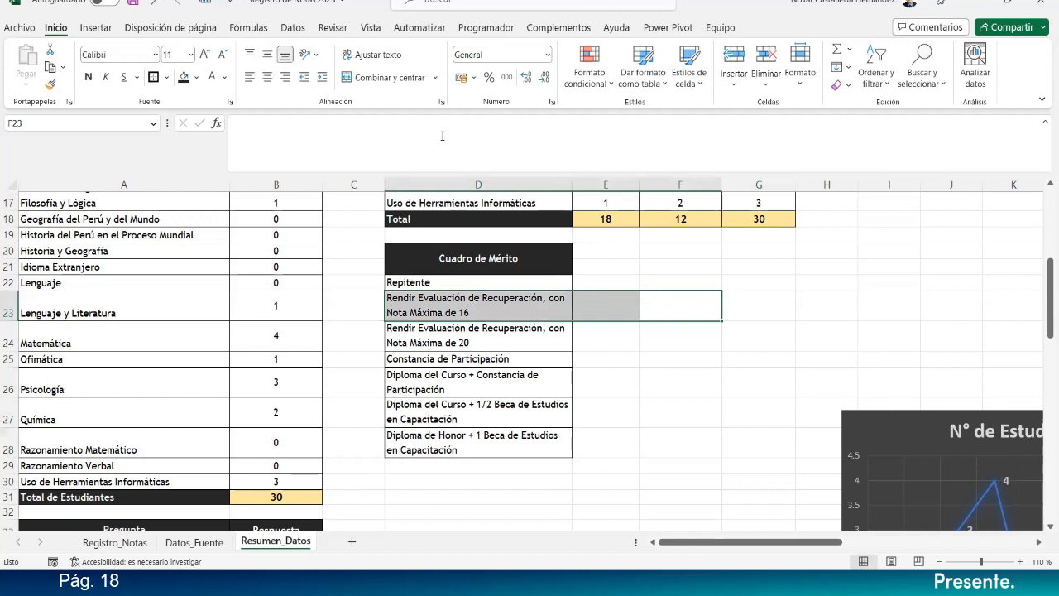
pyautogui.click(388, 77)
pyautogui.moveTo(536, 338); pyautogui.dragTo(683, 333)
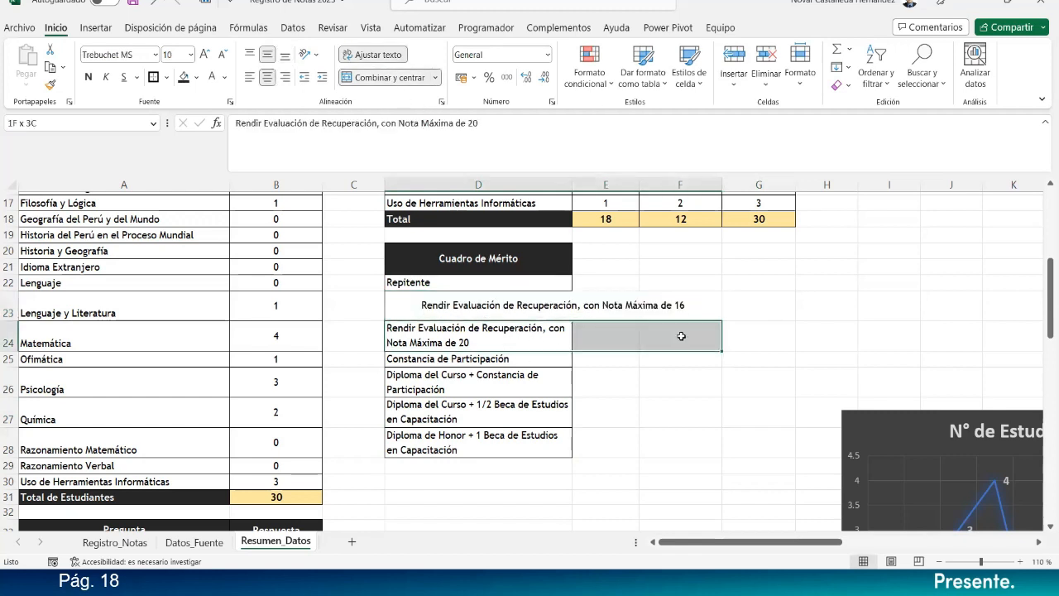
pyautogui.click(386, 77)
pyautogui.moveTo(505, 358); pyautogui.dragTo(666, 357)
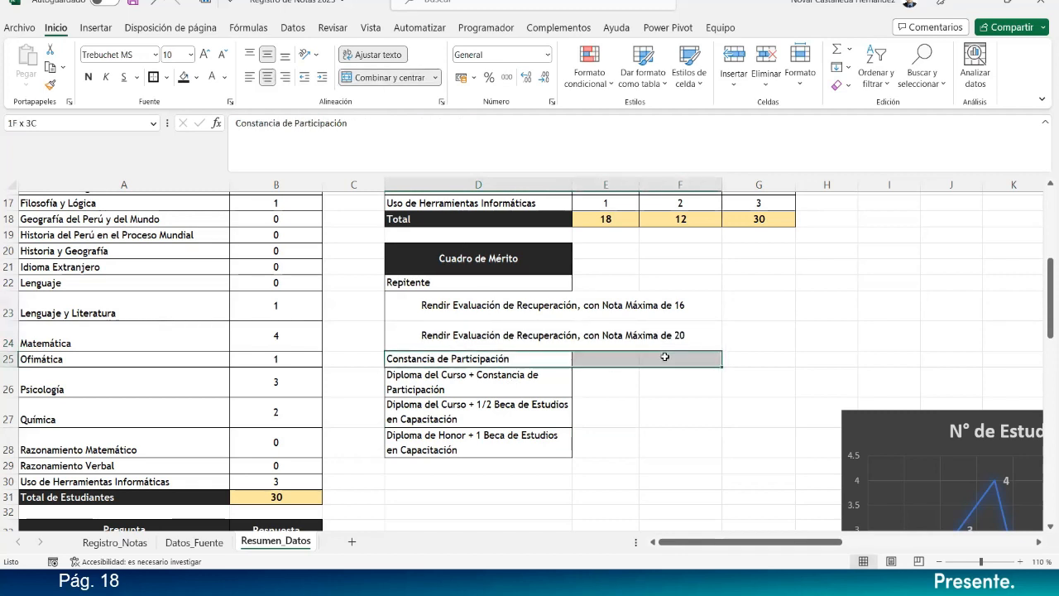
pyautogui.click(393, 77)
# Step: Merge and center the "Repitente" entry and the "Cuadro de Mérito" heading across columns D to F
pyautogui.moveTo(519, 283); pyautogui.dragTo(659, 282)
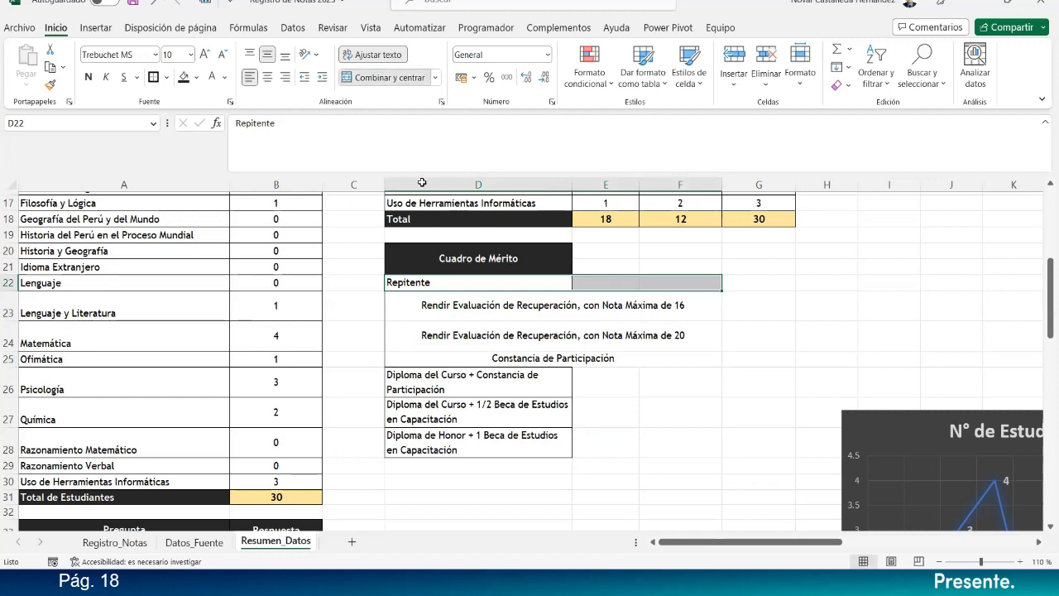
pyautogui.click(385, 77)
pyautogui.moveTo(514, 252)
pyautogui.mouseDown()
pyautogui.moveTo(679, 253)
pyautogui.moveTo(670, 253)
pyautogui.mouseUp()
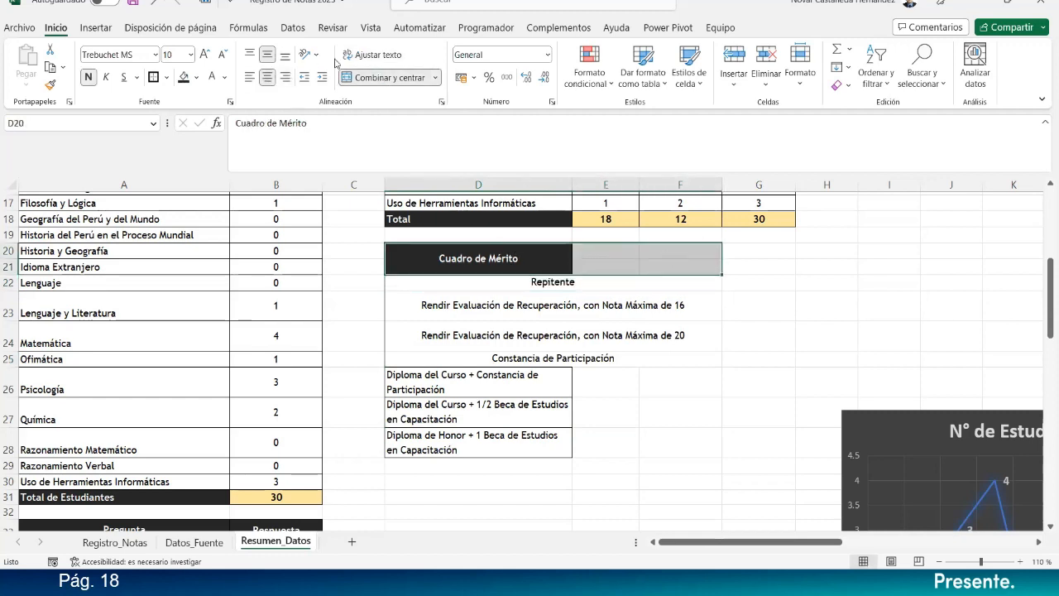
pyautogui.click(364, 77)
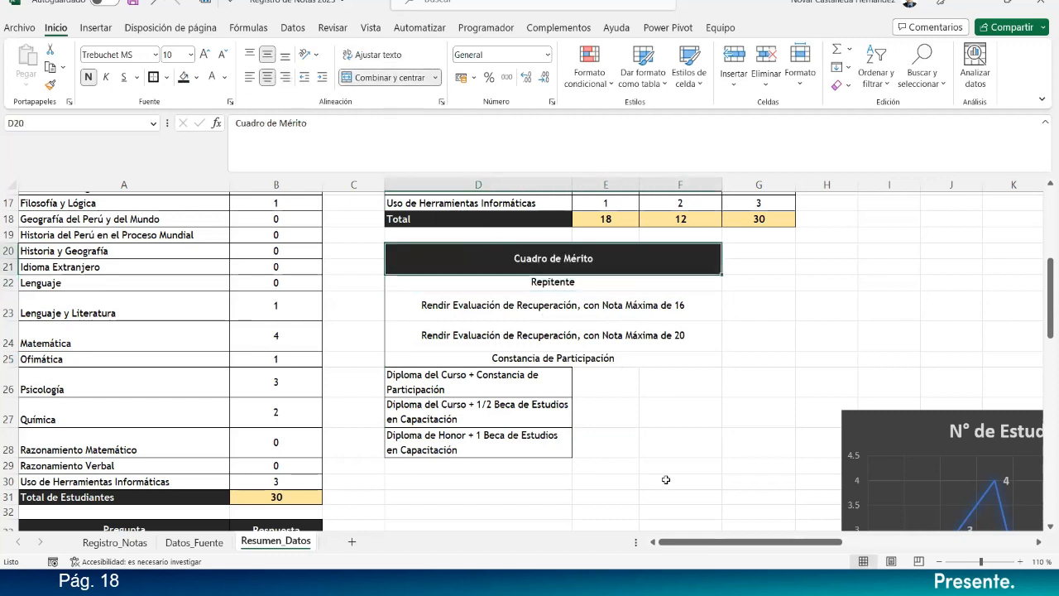
pyautogui.click(666, 453)
# Step: Apply all borders to the Cuadro de Mérito table in D20:F28
pyautogui.moveTo(472, 252); pyautogui.dragTo(563, 440)
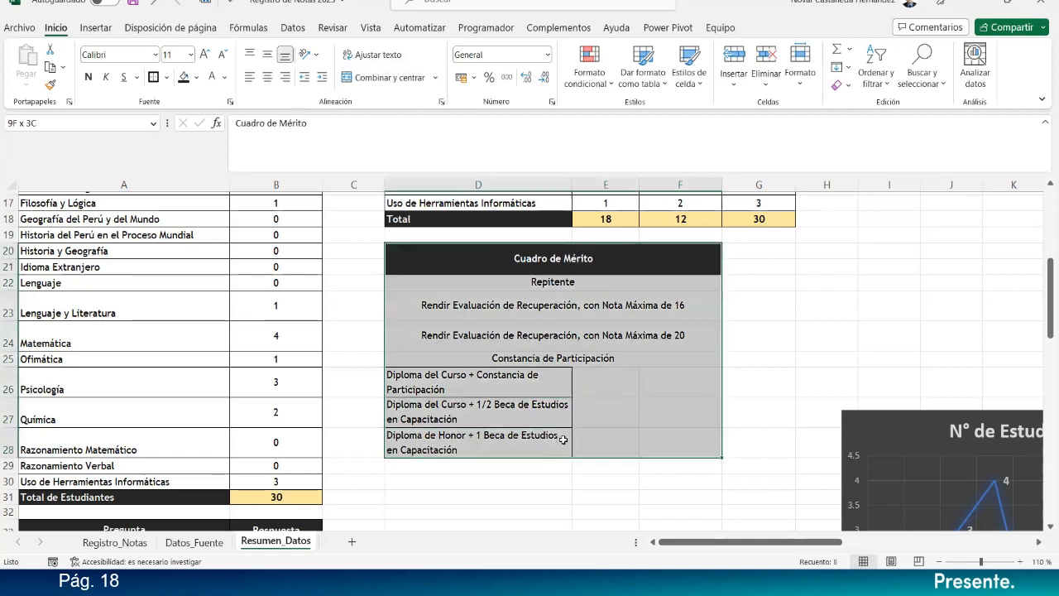
pyautogui.click(167, 77)
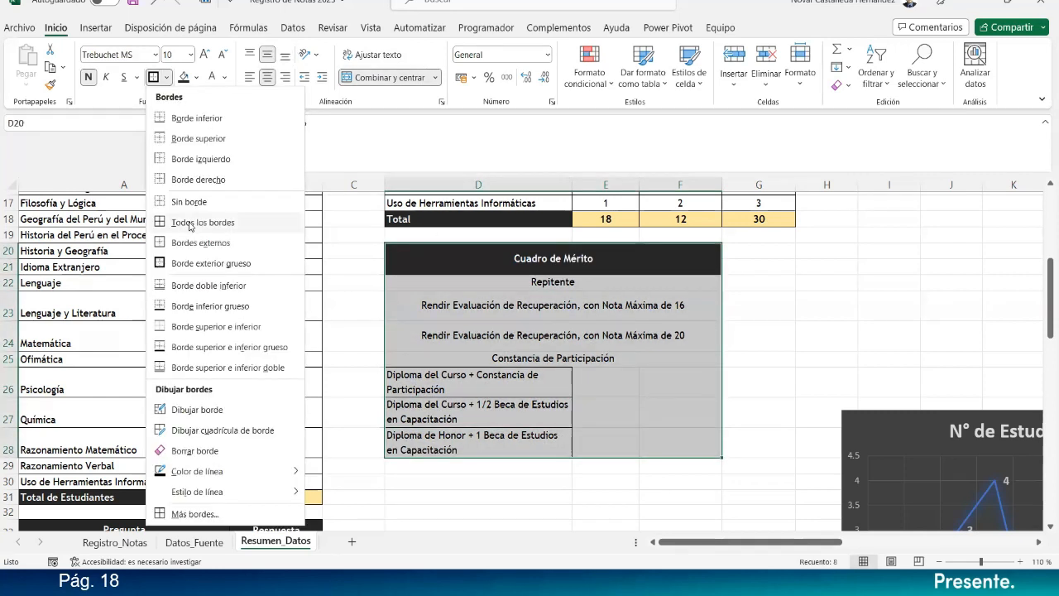
pyautogui.click(162, 223)
pyautogui.click(566, 439)
# Step: Merge D26:F26 for "Diploma del Curso + Constancia de Participación", left-aligned and vertically centered
pyautogui.moveTo(530, 372); pyautogui.dragTo(704, 380)
pyautogui.click(383, 77)
pyautogui.click(250, 77)
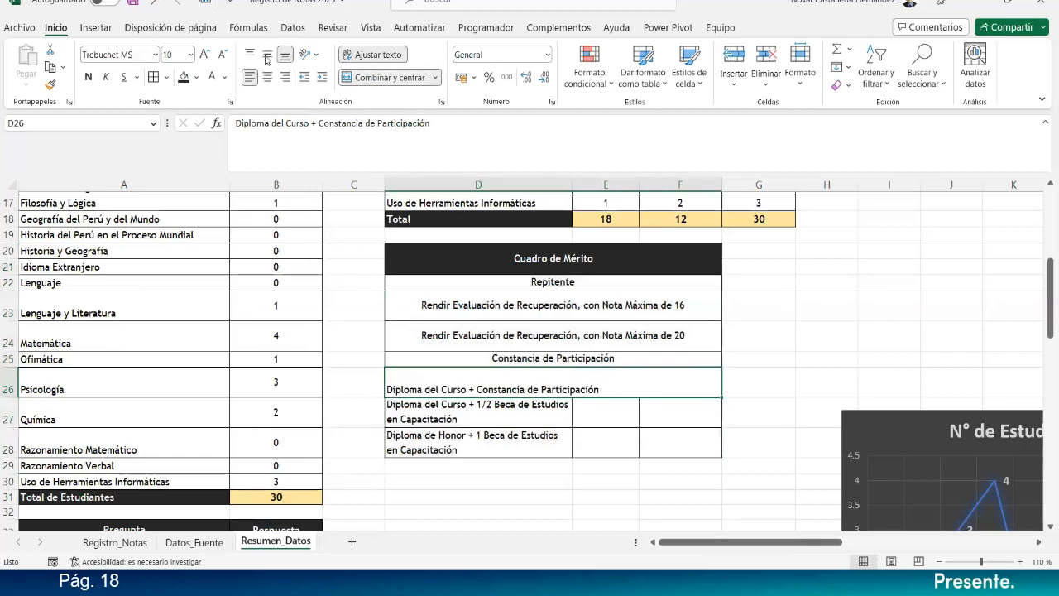
pyautogui.click(267, 54)
# Step: Merge D27:F27 and D28:F28 separately, left-align both Beca entries and keep them vertically centered
pyautogui.moveTo(470, 419); pyautogui.dragTo(703, 414)
pyautogui.click(383, 76)
pyautogui.click(249, 77)
pyautogui.moveTo(553, 439); pyautogui.dragTo(695, 443)
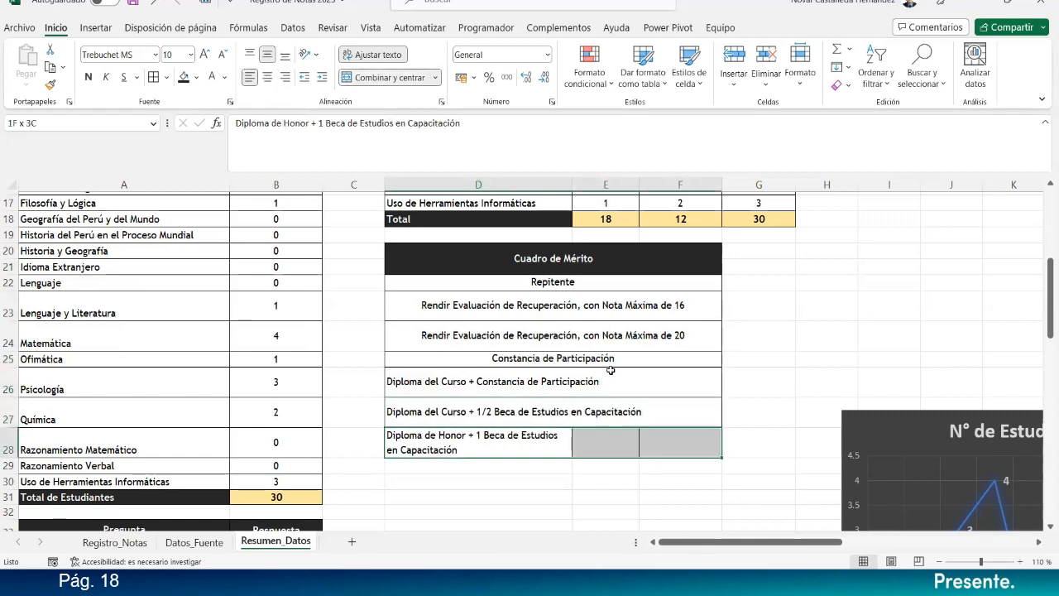
pyautogui.click(382, 77)
pyautogui.click(249, 77)
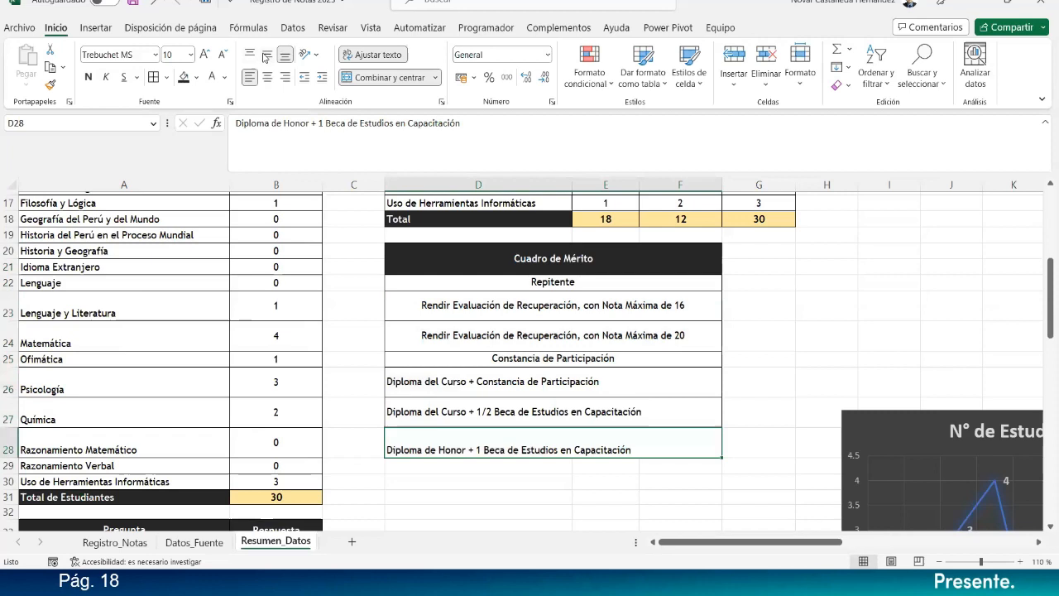
pyautogui.click(267, 54)
# Step: Set the height of rows 23 to 28 to 15 and left-align the Cuadro de Mérito entries in D22:F28
pyautogui.click(413, 306)
pyautogui.moveTo(10, 306); pyautogui.dragTo(10, 447)
pyautogui.rightClick(9, 447)
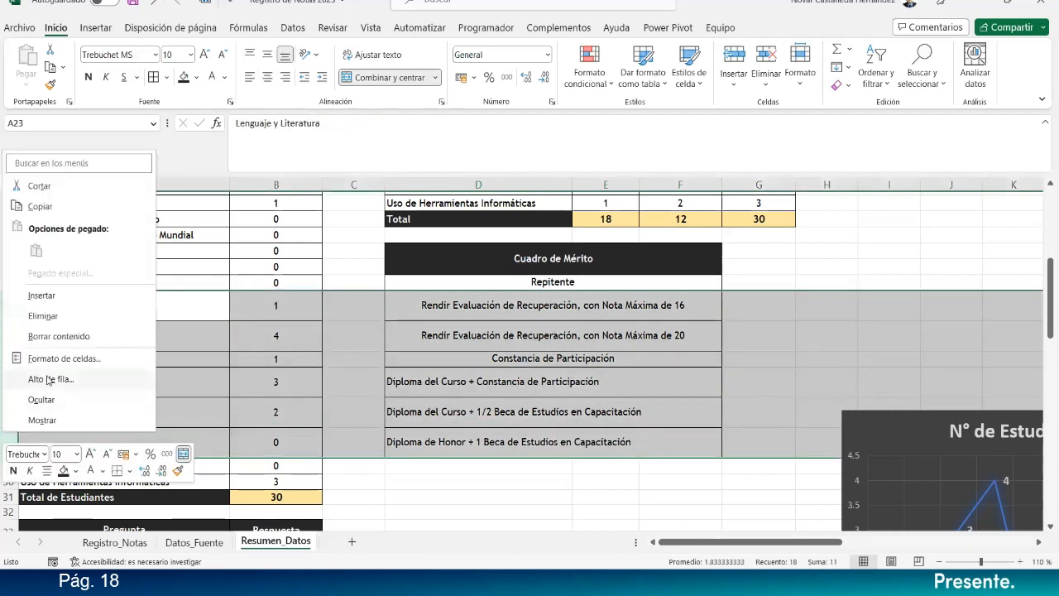
pyautogui.click(45, 379)
pyautogui.write('1')
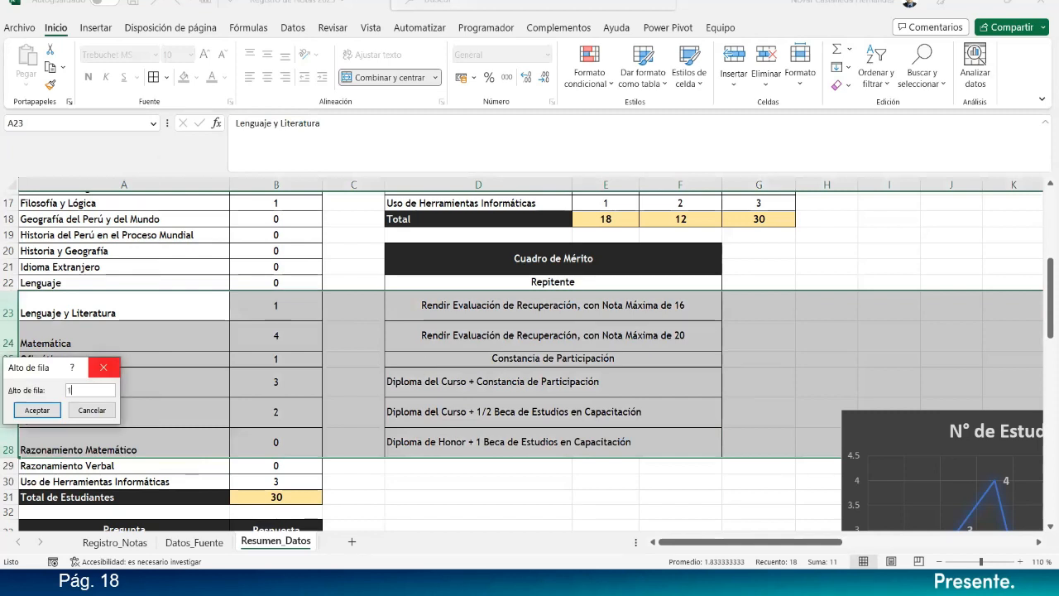
pyautogui.write('5')
pyautogui.press('Return')
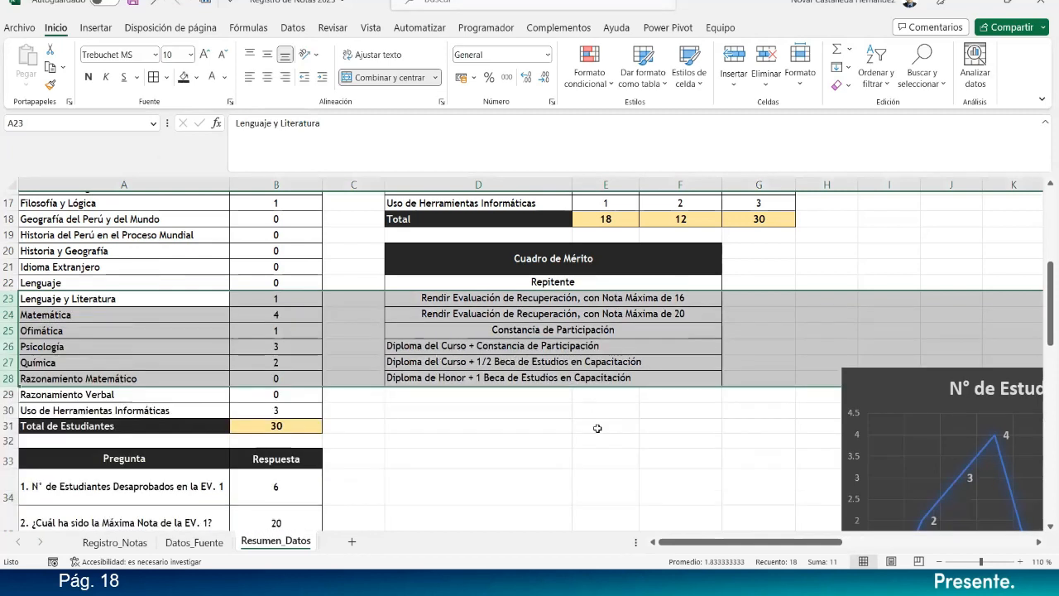
pyautogui.click(598, 427)
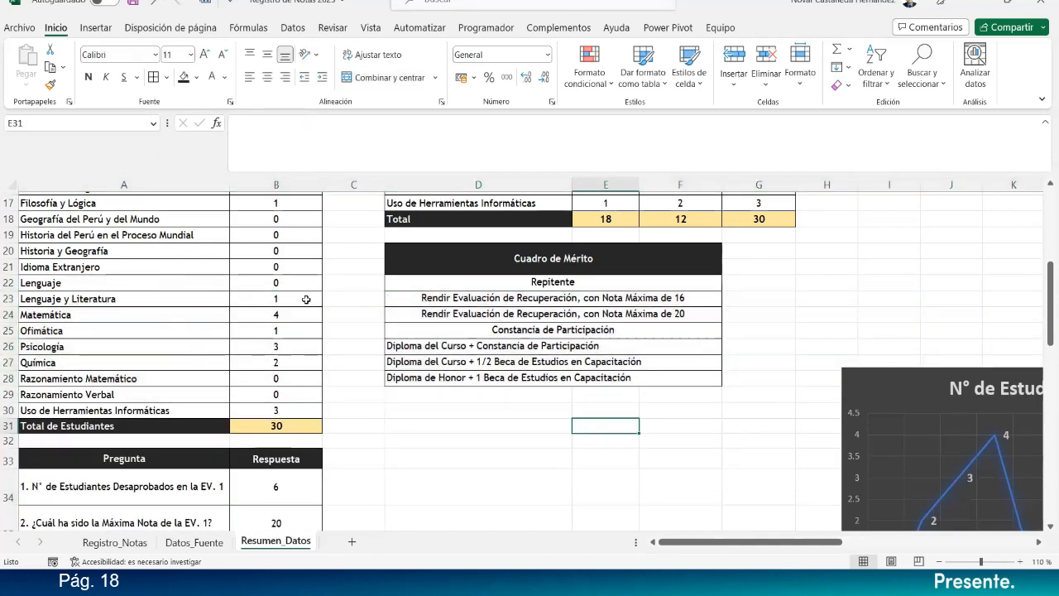
pyautogui.moveTo(554, 285); pyautogui.dragTo(558, 378)
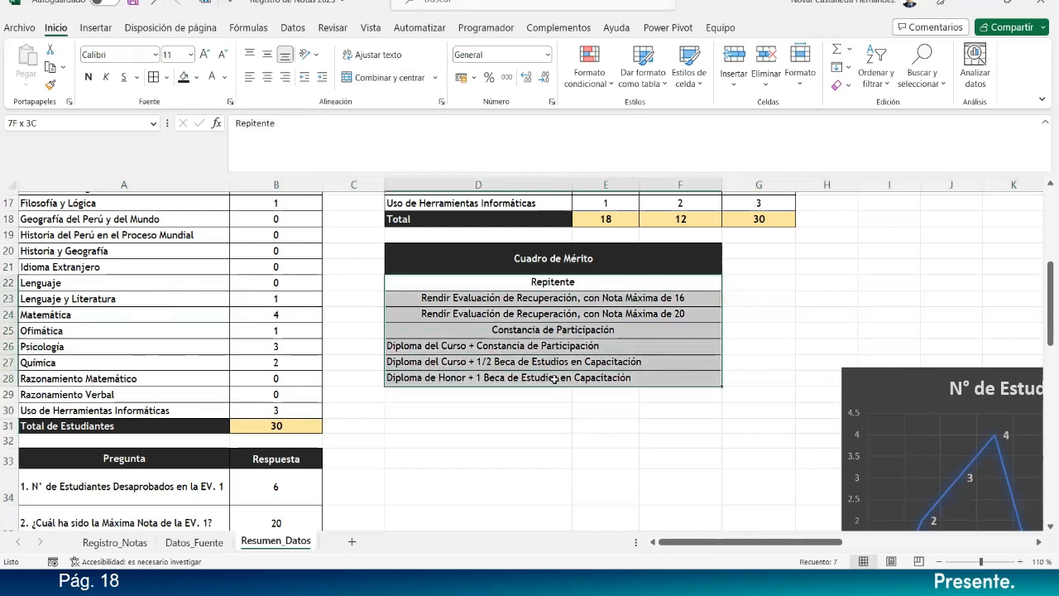
pyautogui.click(252, 77)
# Step: Merge and center G20:G21 and enter the heading "N° de Estudiantes"
pyautogui.click(743, 247)
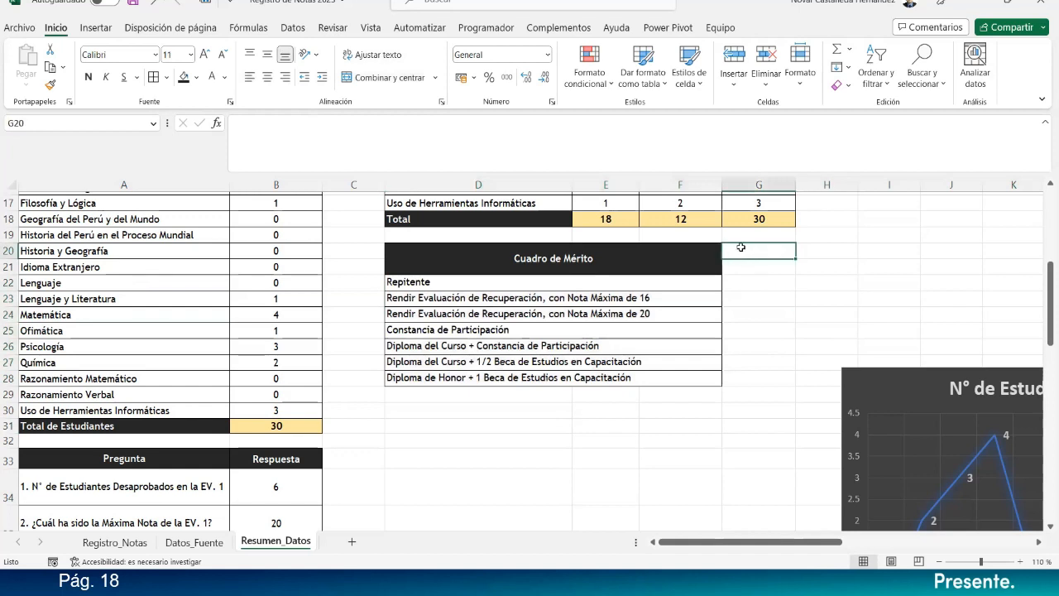
pyautogui.moveTo(741, 264); pyautogui.dragTo(701, 250)
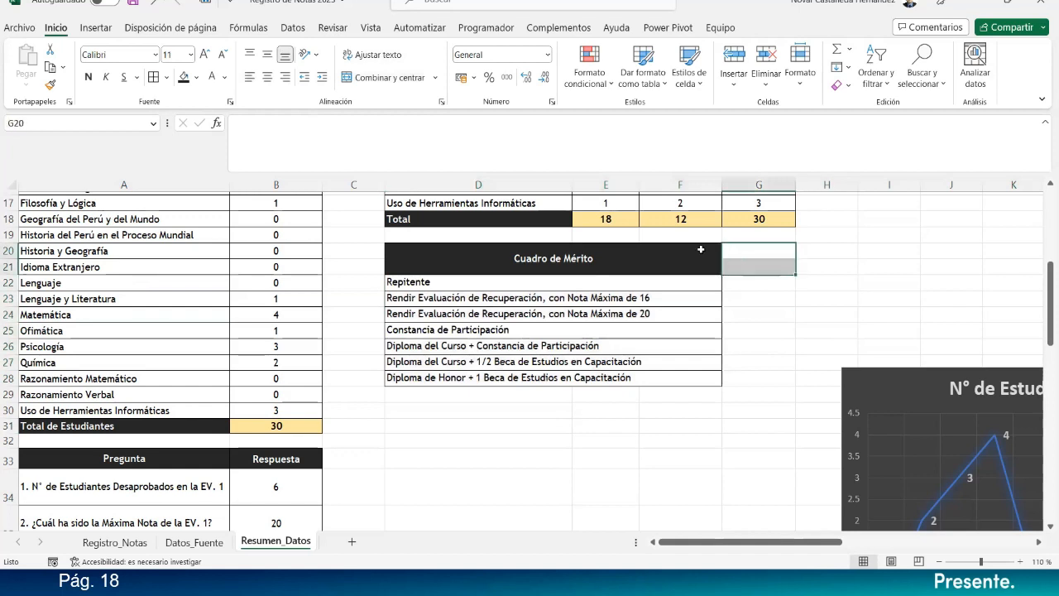
pyautogui.click(387, 77)
pyautogui.write('N')
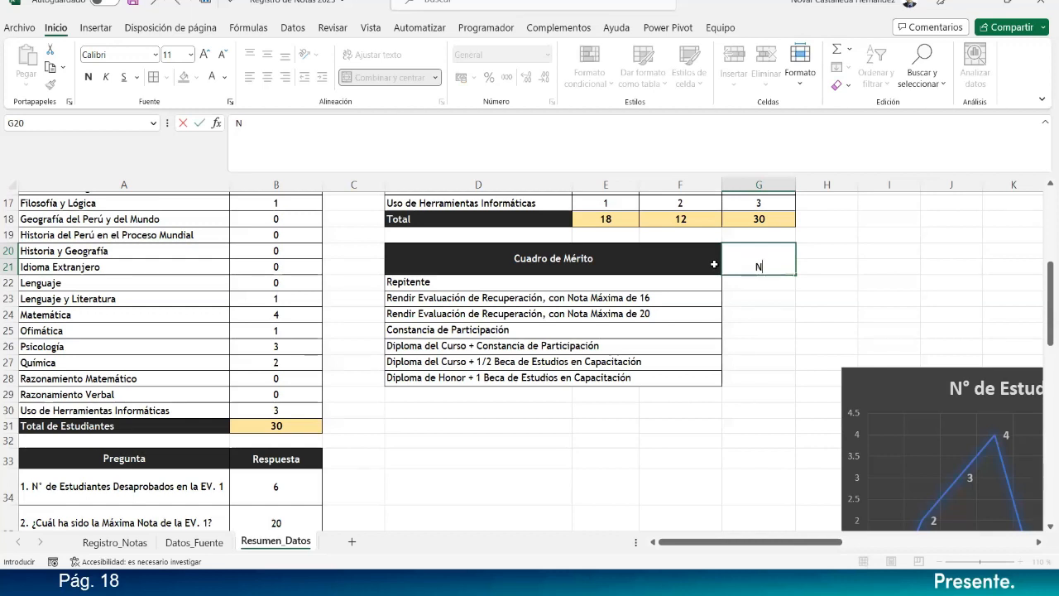
pyautogui.write('° de Estudiantes')
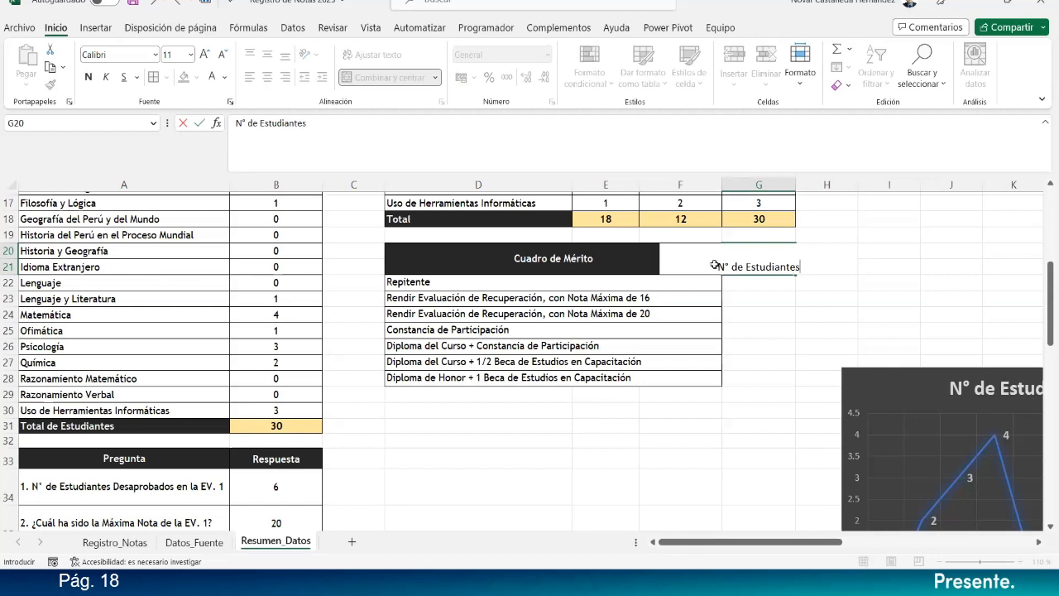
pyautogui.press('Return')
# Step: Format the "N° de Estudiantes" heading with wrapped text, middle alignment, dark fill, white font and bold
pyautogui.click(715, 264)
pyautogui.click(758, 258)
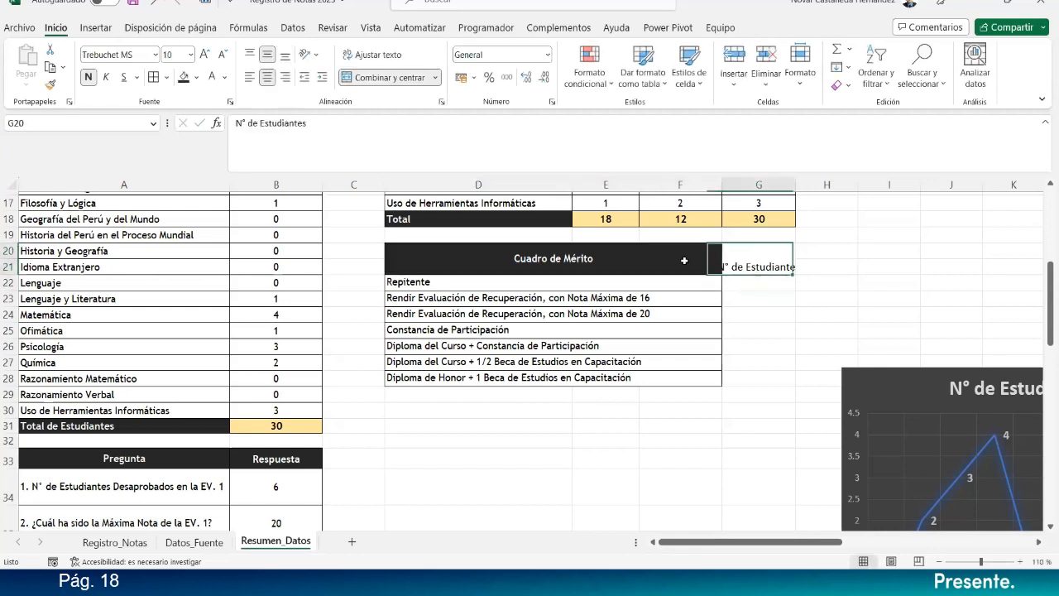
pyautogui.click(373, 54)
pyautogui.click(267, 54)
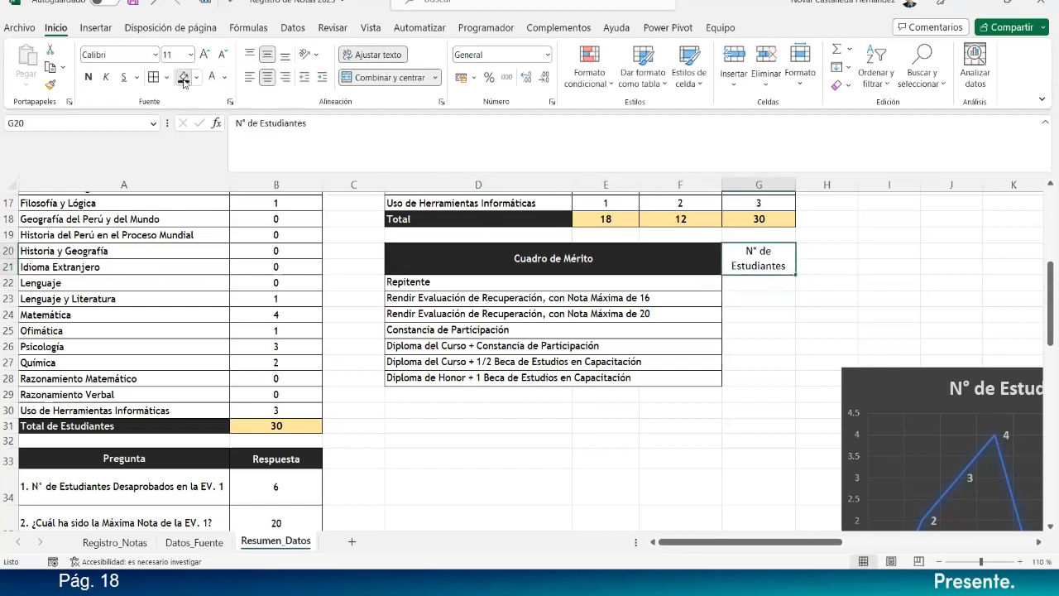
pyautogui.click(184, 77)
pyautogui.click(211, 77)
pyautogui.click(87, 77)
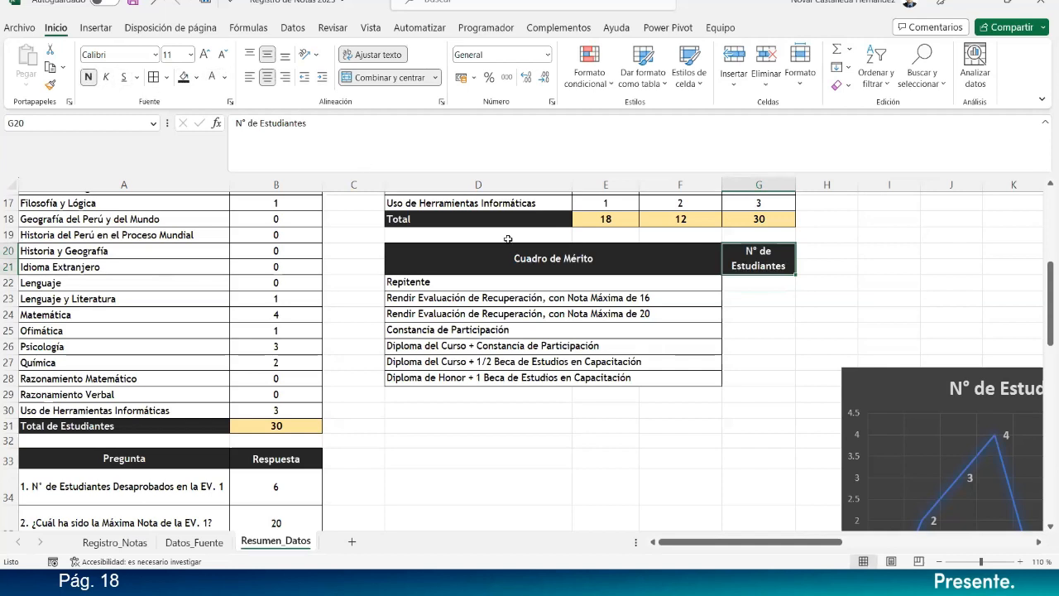
# Step: Check the font of the "Cuadro de Mérito" heading and set the "N° de Estudiantes" heading to Trebuchet MS
pyautogui.click(663, 264)
pyautogui.click(108, 52)
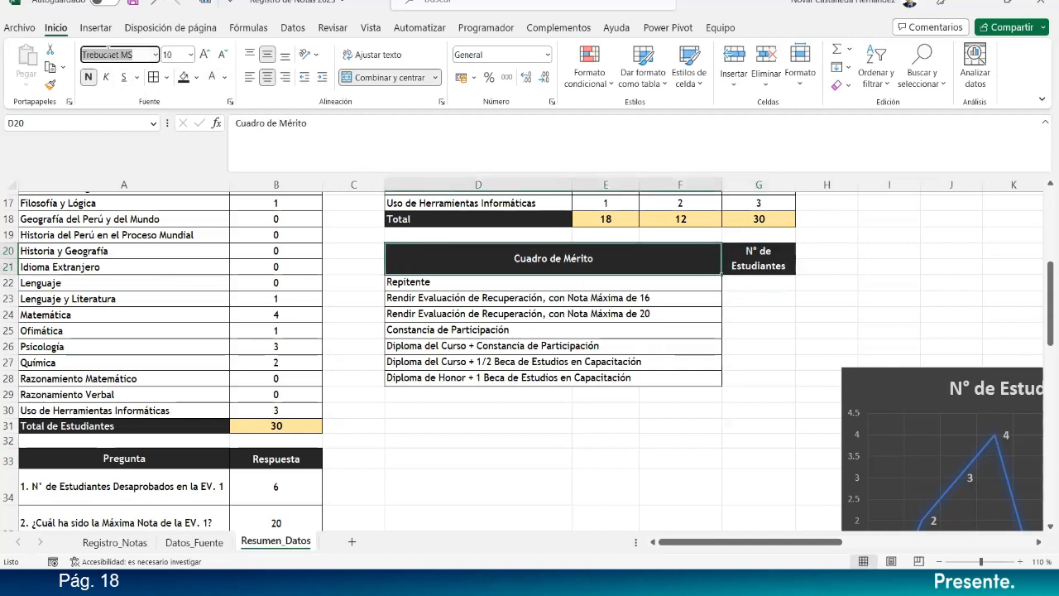
pyautogui.click(749, 263)
pyautogui.click(111, 54)
pyautogui.write('Trebuchet MS')
pyautogui.press('Return')
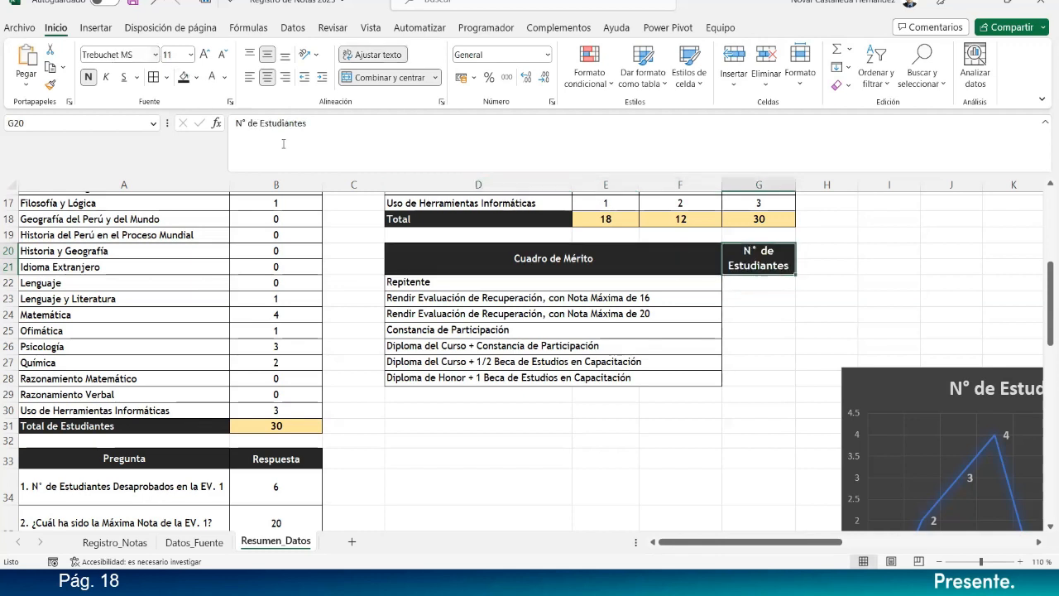
# Step: Start a CONTAR.SI formula in G22 with Registro_Notas!AB4:AB33 as the range to count
pyautogui.click(758, 286)
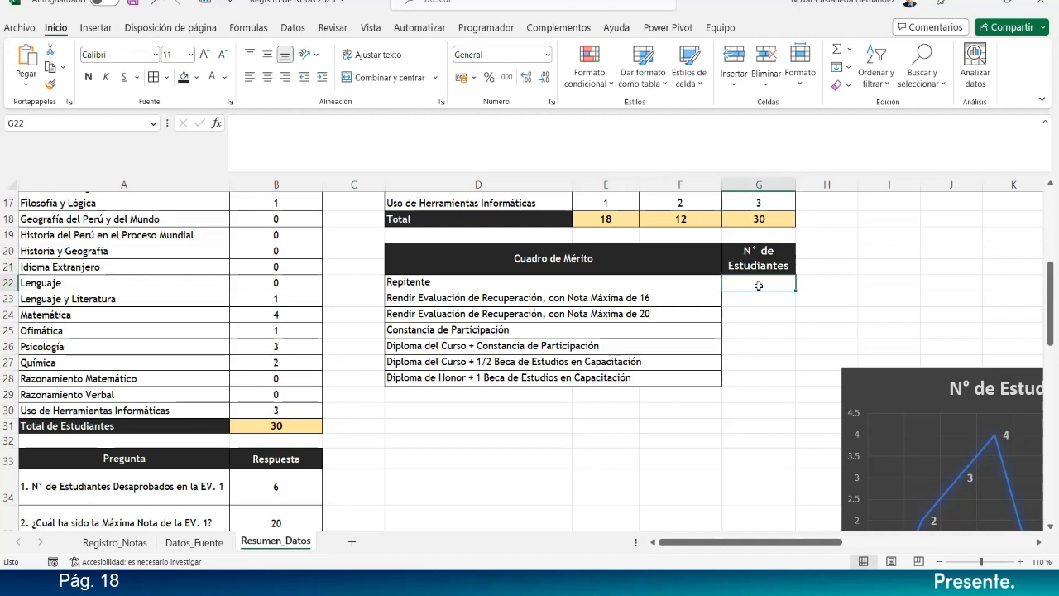
pyautogui.write('=CONT')
pyautogui.press('Down')
pyautogui.press('Down')
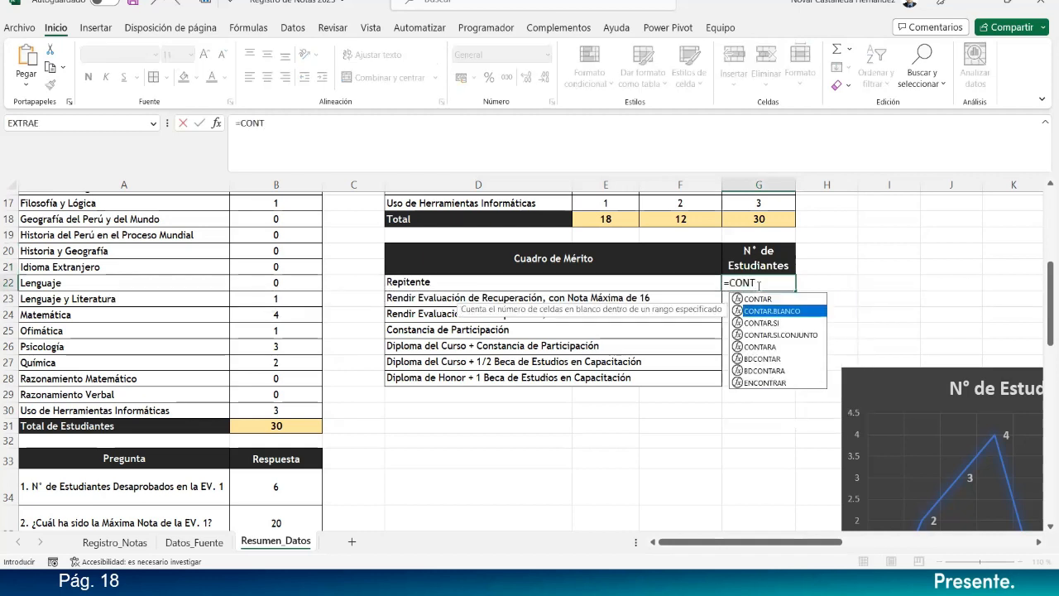
pyautogui.press('Tab')
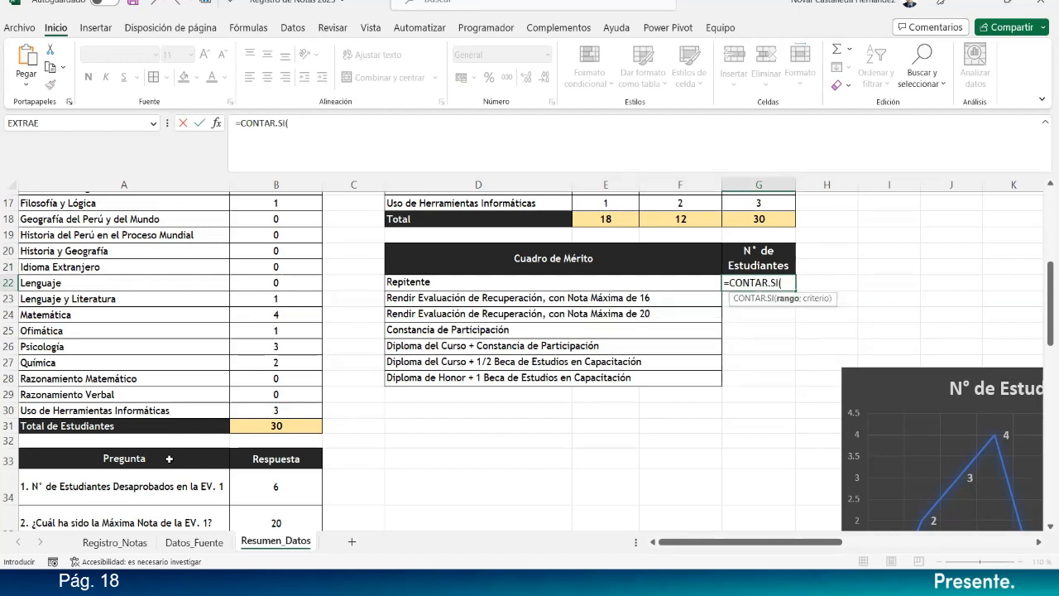
pyautogui.hotkey('ctrl', 'pageup')
pyautogui.hotkey('ctrl', 'pageup')
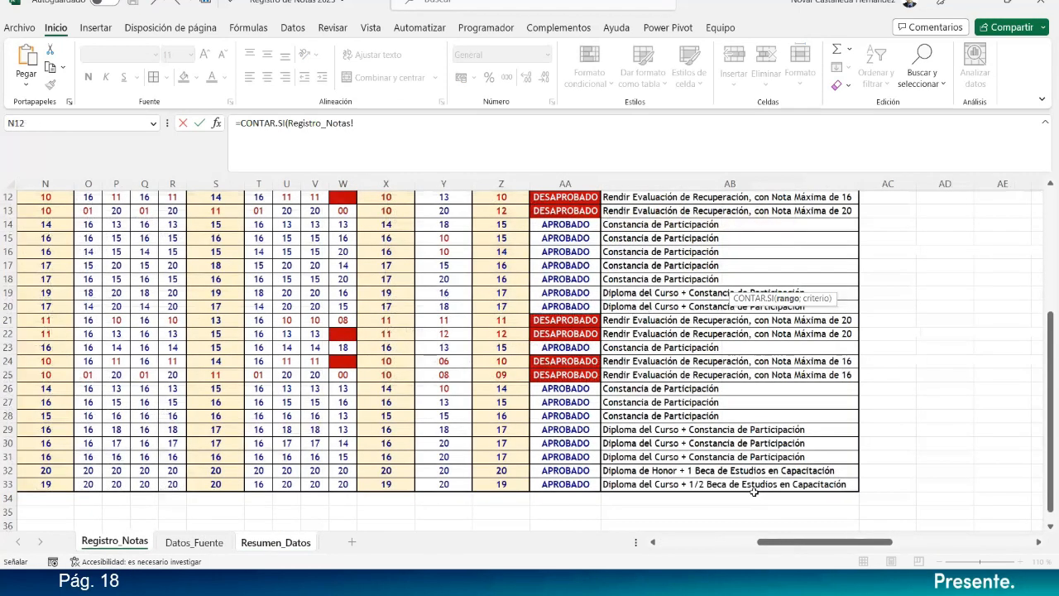
pyautogui.moveTo(757, 484); pyautogui.dragTo(742, 288)
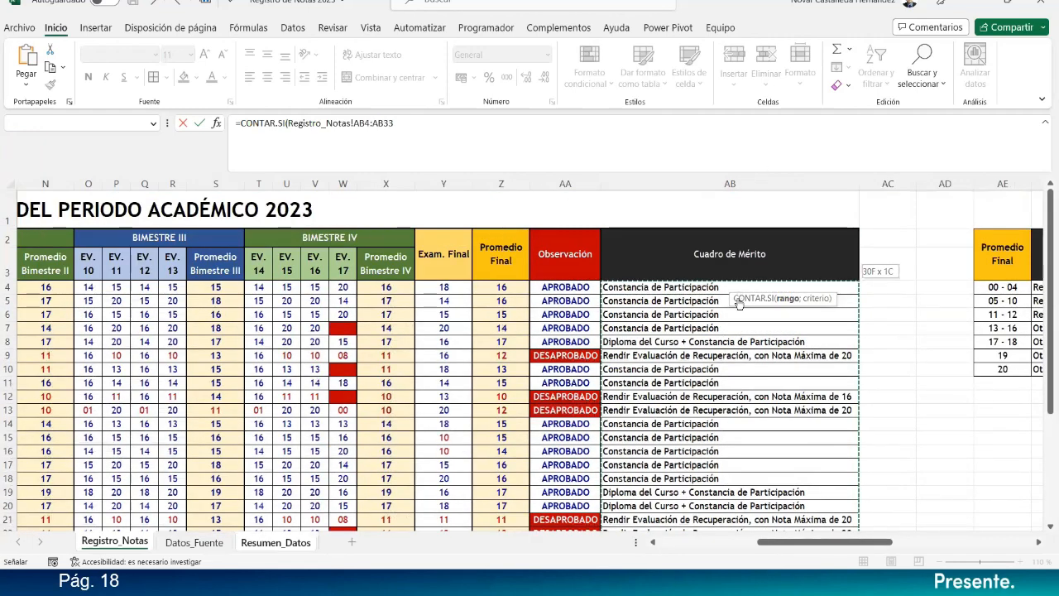
pyautogui.scroll(-4, 737, 370)
pyautogui.scroll(4, 736, 370)
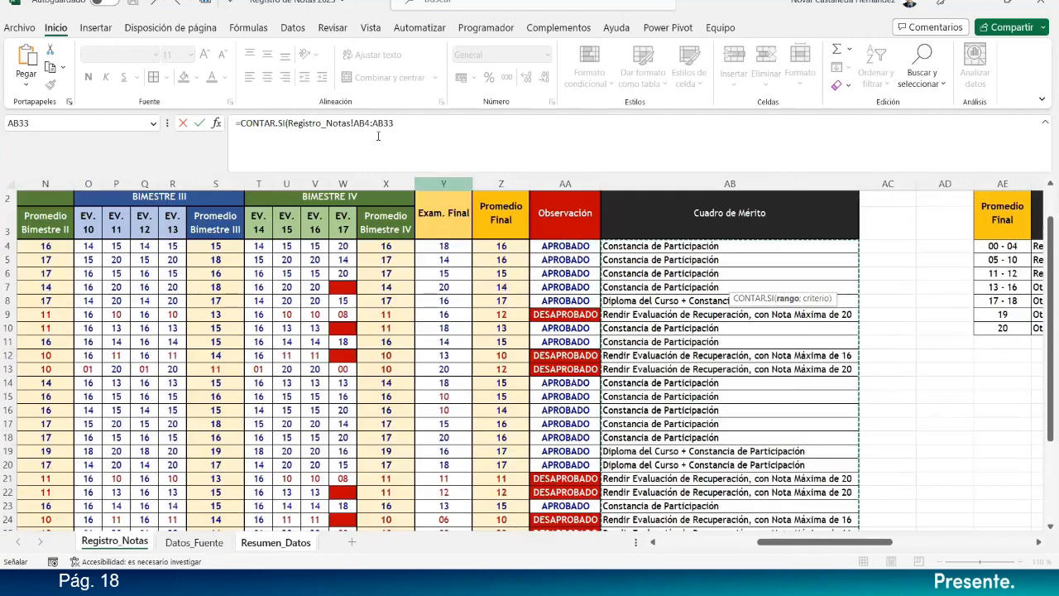
# Step: Make the Registro_Notas range absolute in the formula, as $AB$4:$AB$33
pyautogui.click(365, 124)
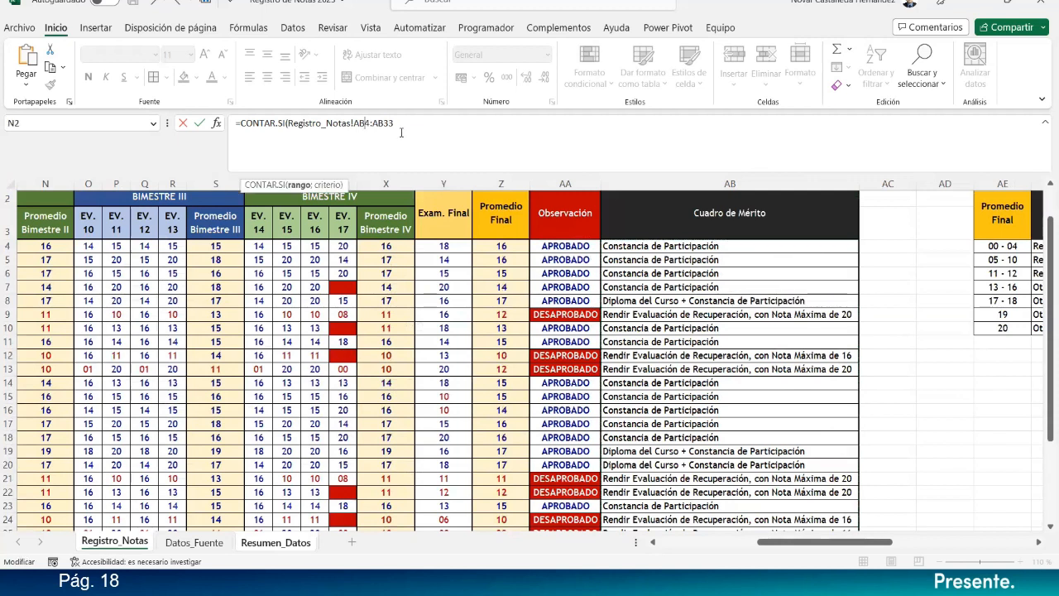
pyautogui.press('F4')
pyautogui.doubleClick(390, 123)
pyautogui.press('F4')
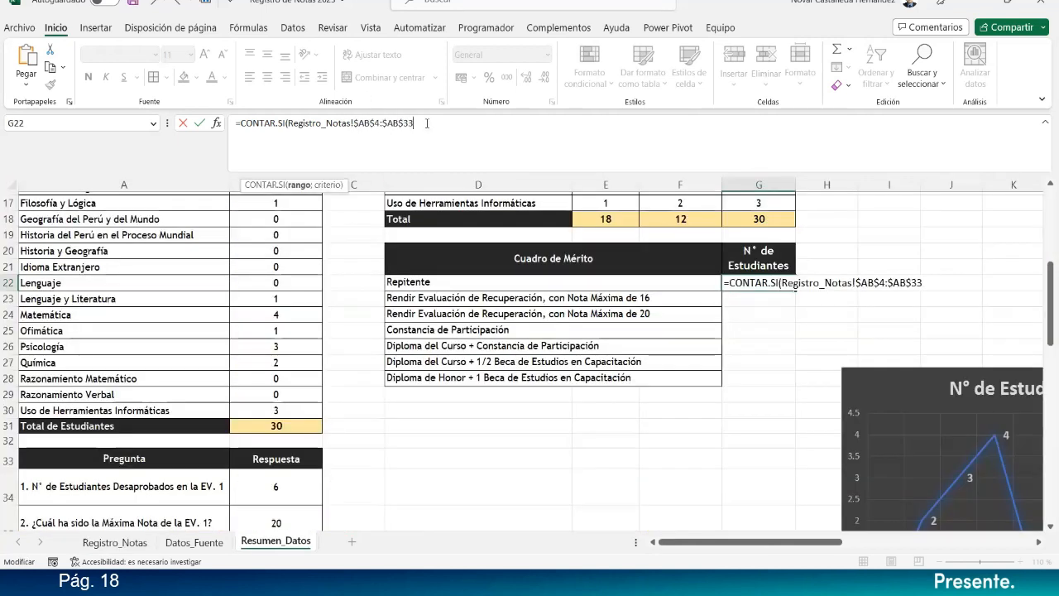
# Step: Complete the G22 formula with Resumen_Datos!D22 as the criterion
pyautogui.write(';')
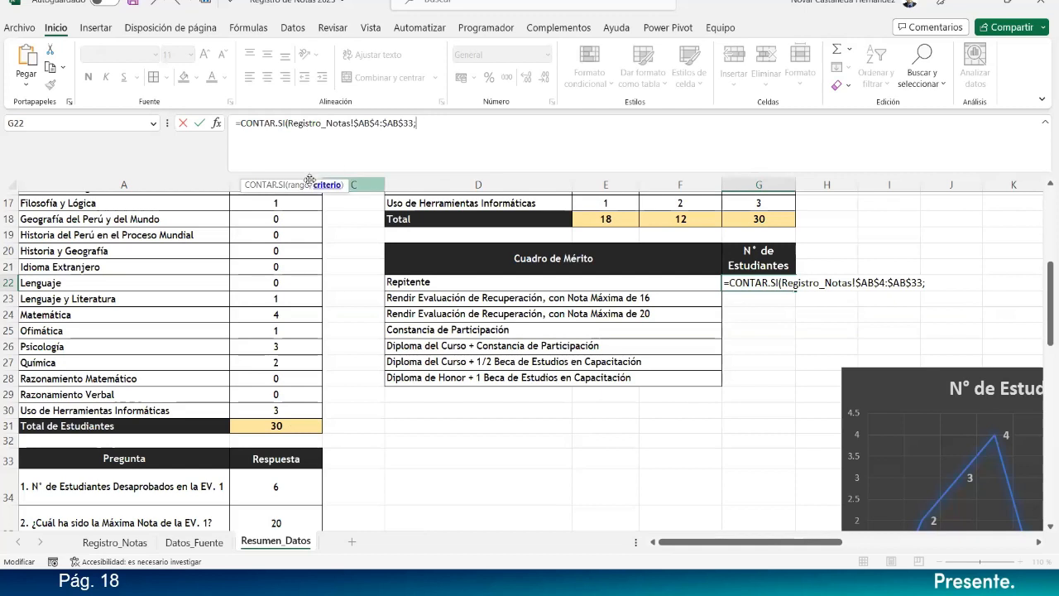
pyautogui.click(266, 542)
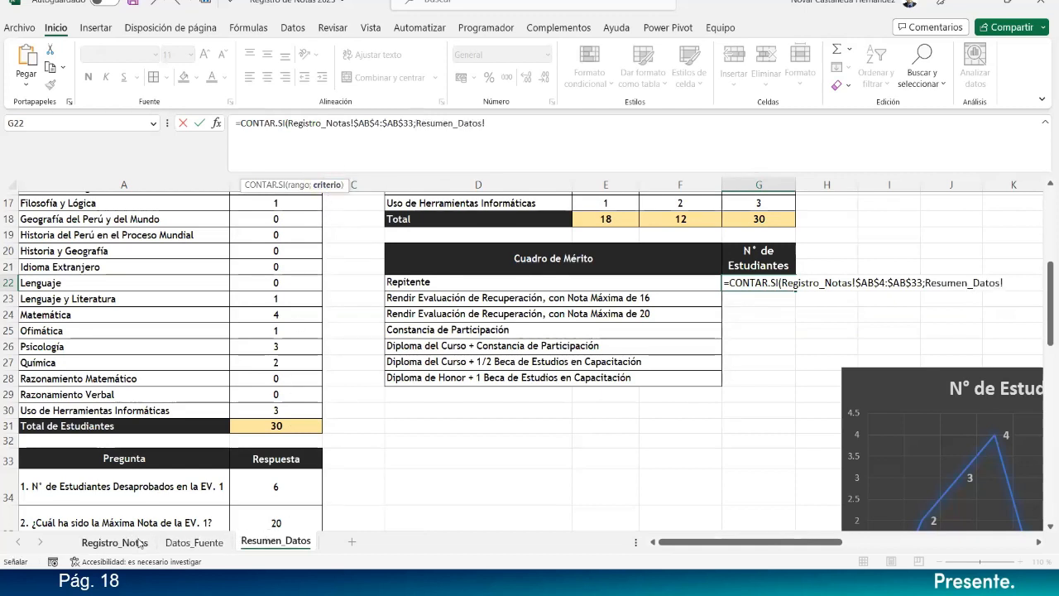
pyautogui.scroll(-1, 426, 399)
pyautogui.scroll(1, 431, 355)
pyautogui.click(439, 282)
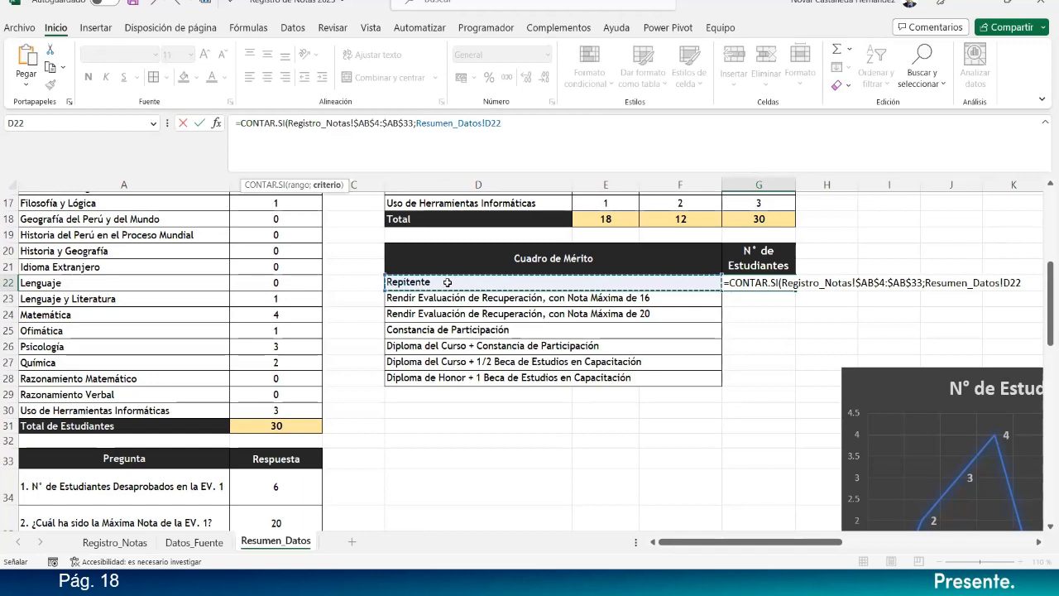
pyautogui.write(')')
pyautogui.press('Return')
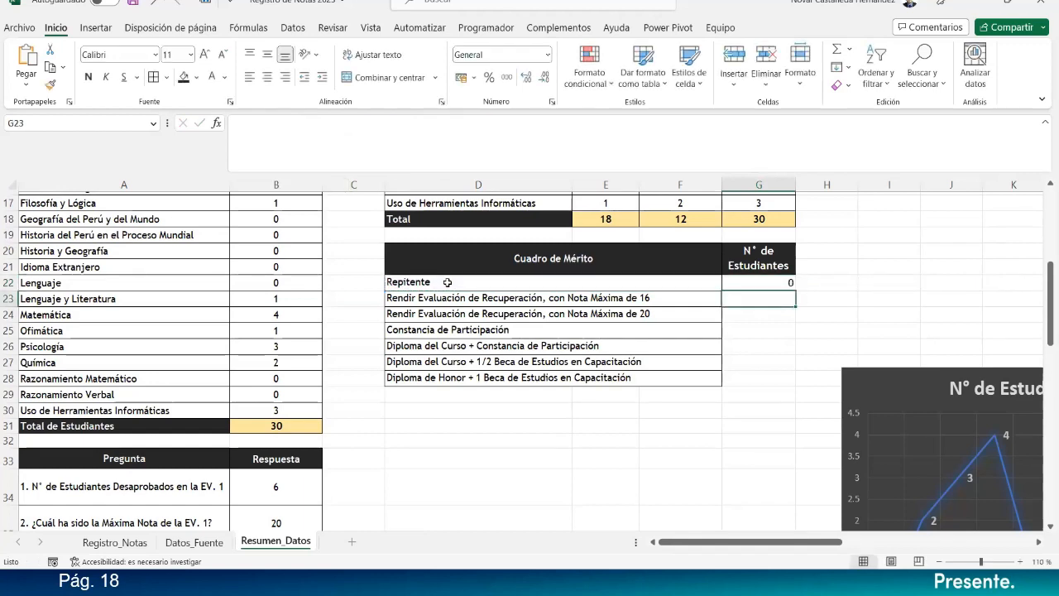
# Step: Center the count in G22 horizontally and vertically and fill its formula down through G28
pyautogui.click(787, 286)
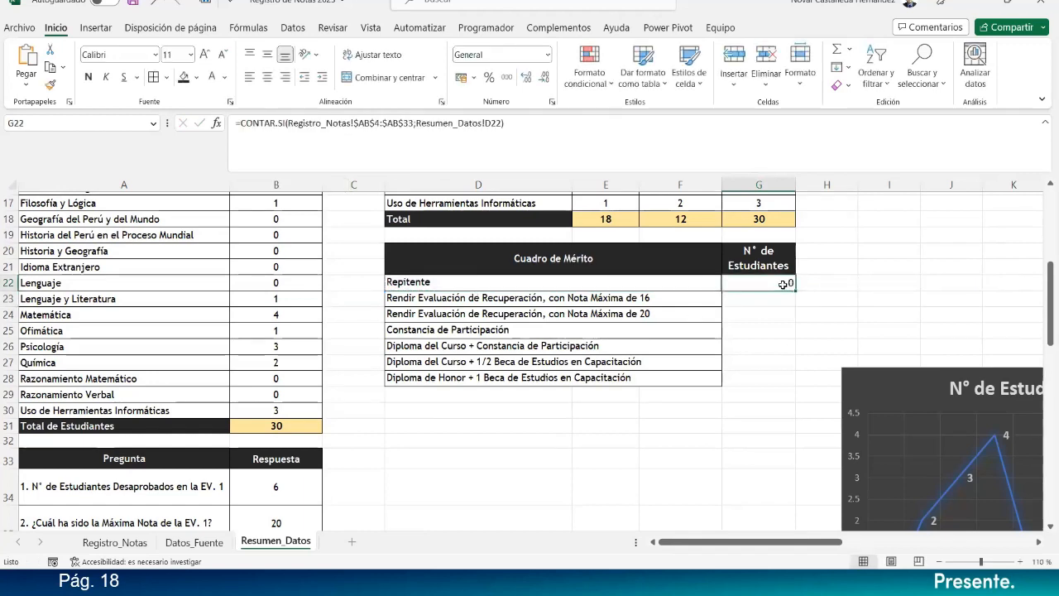
pyautogui.click(266, 76)
pyautogui.click(266, 55)
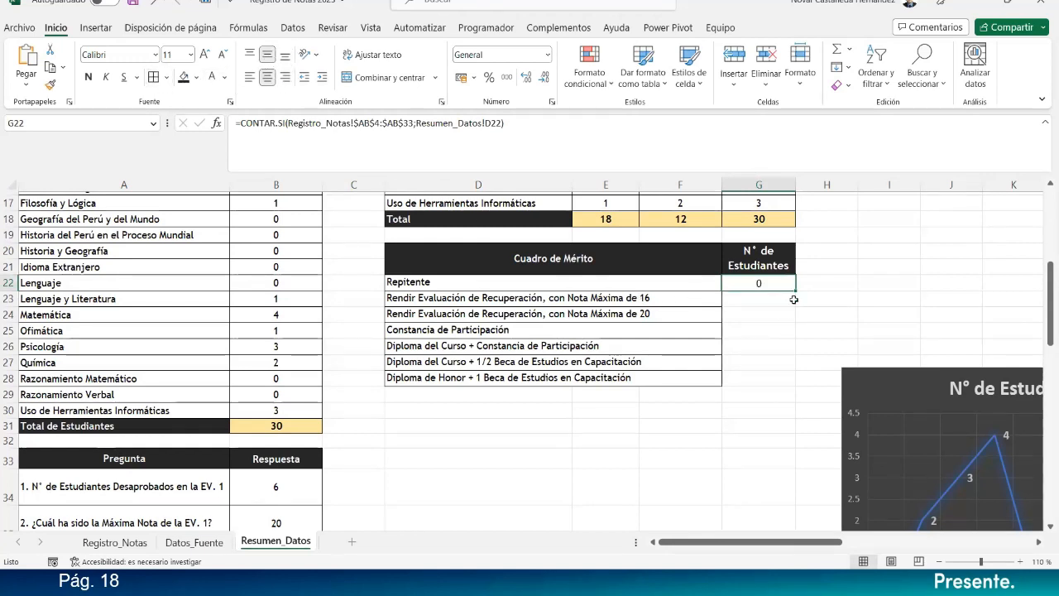
pyautogui.moveTo(796, 290); pyautogui.dragTo(786, 382)
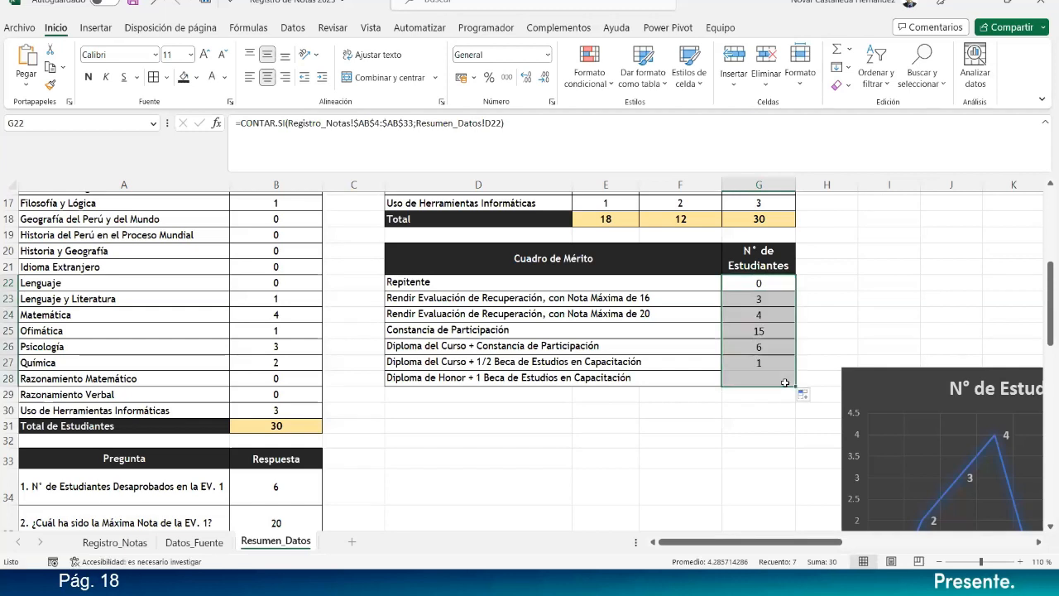
# Step: Review the copied student counts and their formulas in G23 to G25
pyautogui.click(748, 305)
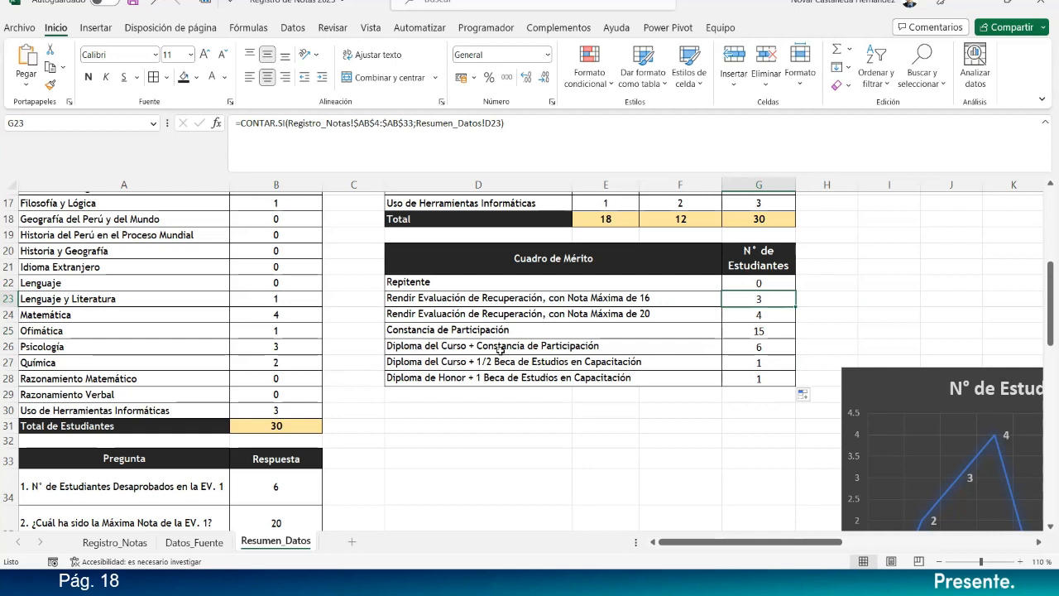
pyautogui.click(749, 333)
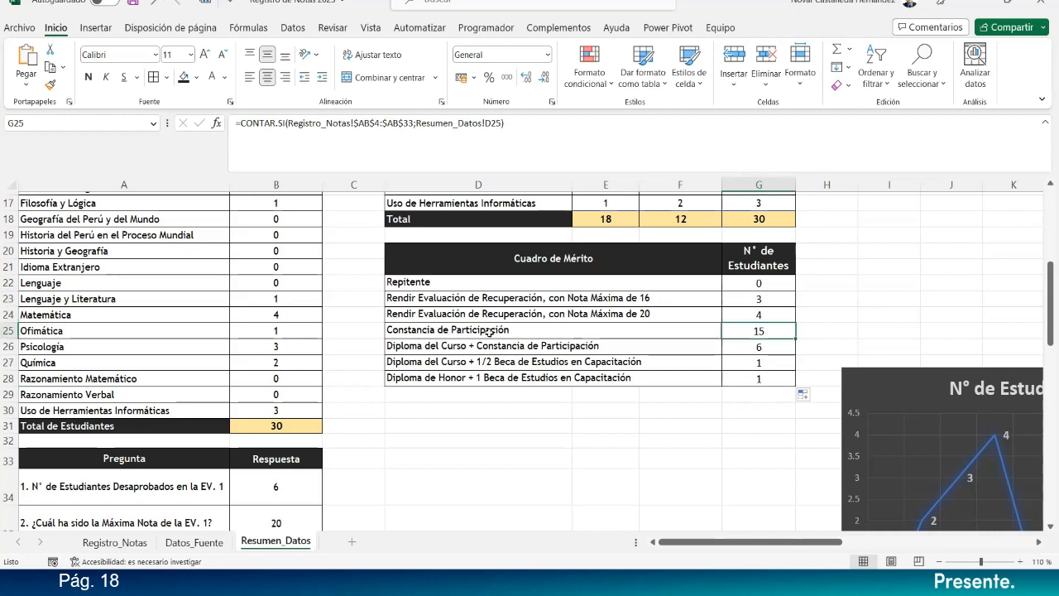
pyautogui.click(744, 315)
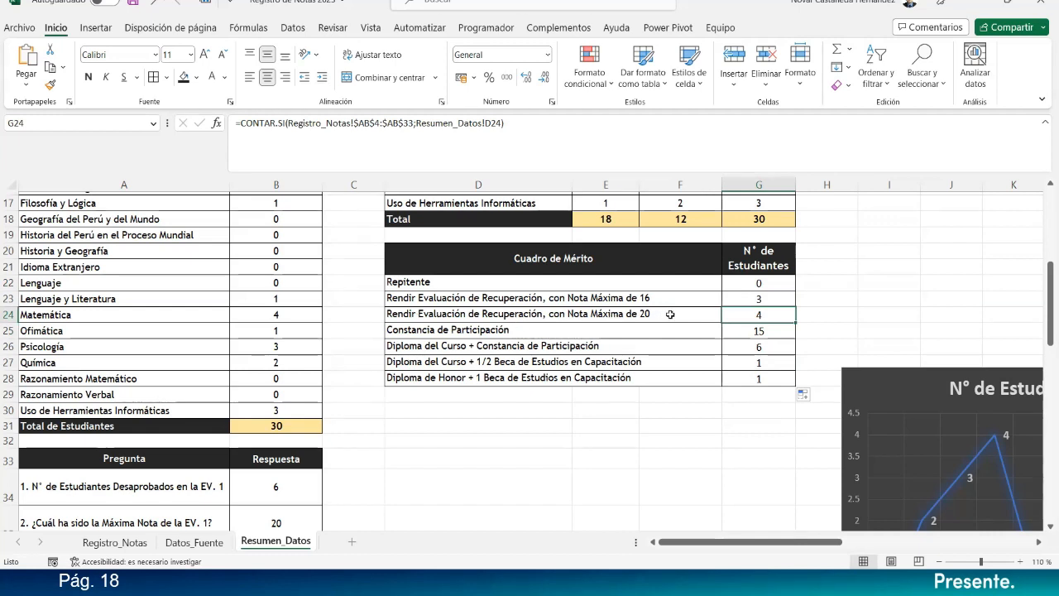
pyautogui.click(766, 300)
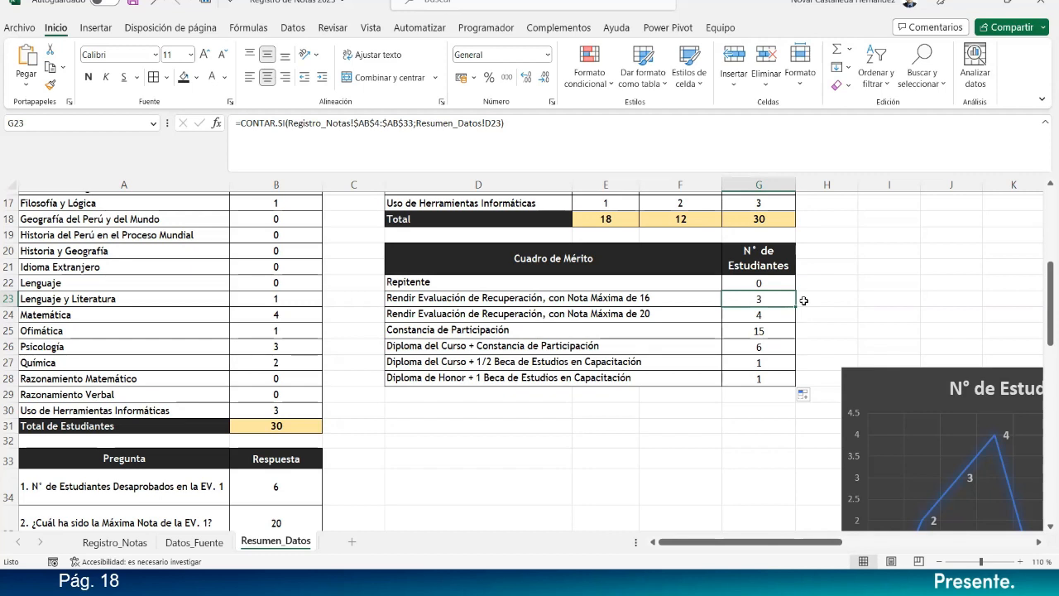
pyautogui.click(831, 316)
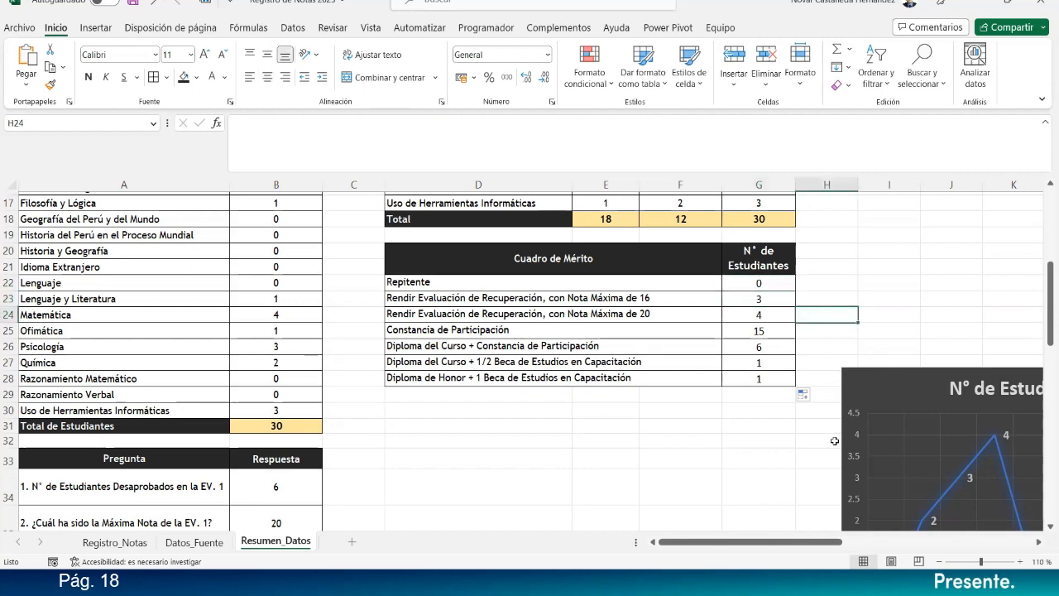
# Step: Try a 3D pie chart of the Cuadro de Mérito table in D20:G28, then delete it
pyautogui.moveTo(801, 541); pyautogui.dragTo(782, 566)
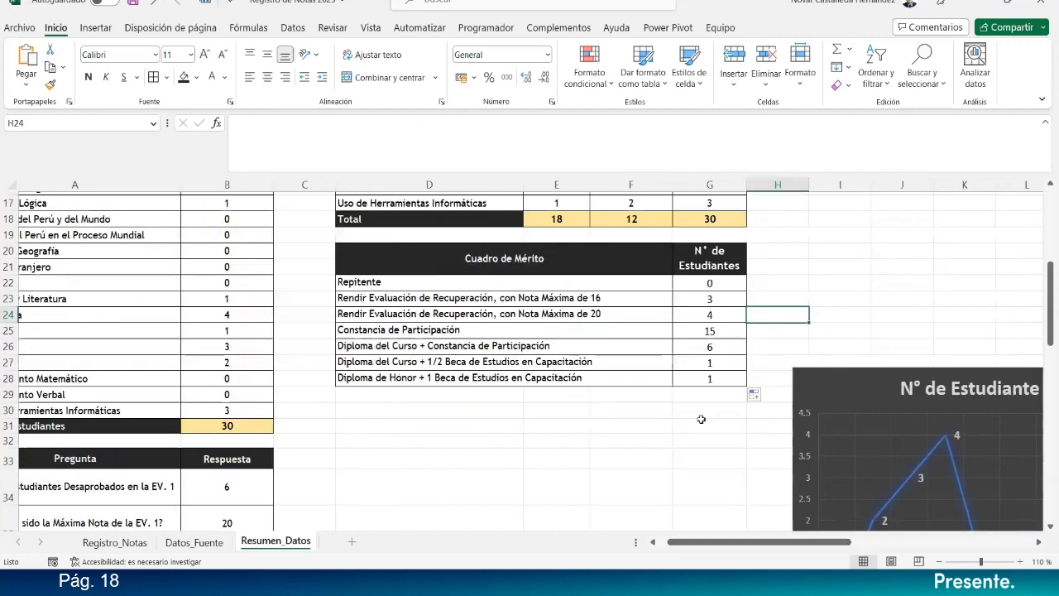
pyautogui.moveTo(387, 258); pyautogui.dragTo(709, 379)
pyautogui.moveTo(410, 233); pyautogui.dragTo(410, 234)
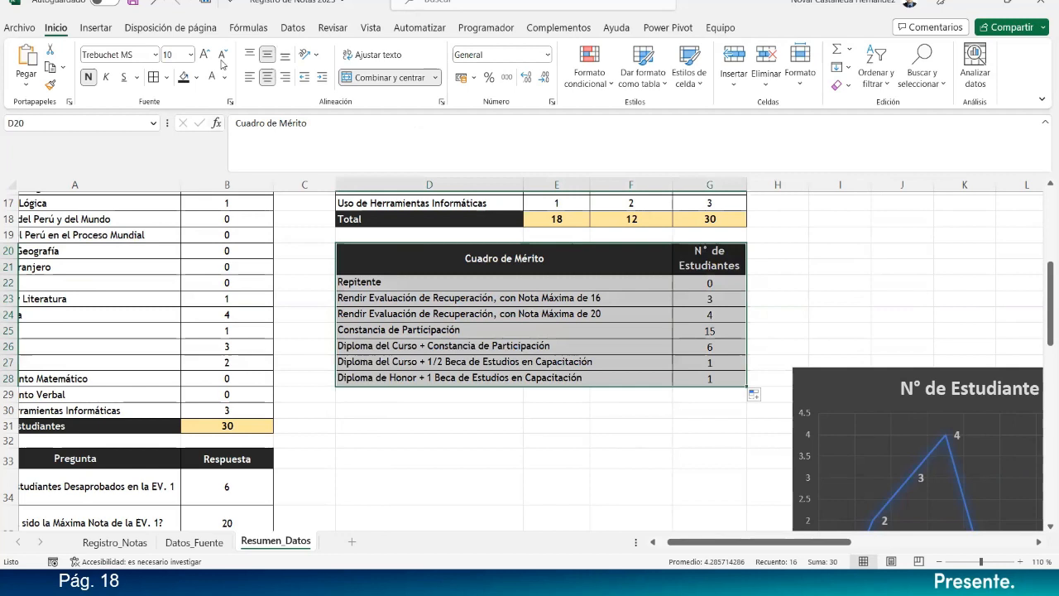
pyautogui.click(96, 28)
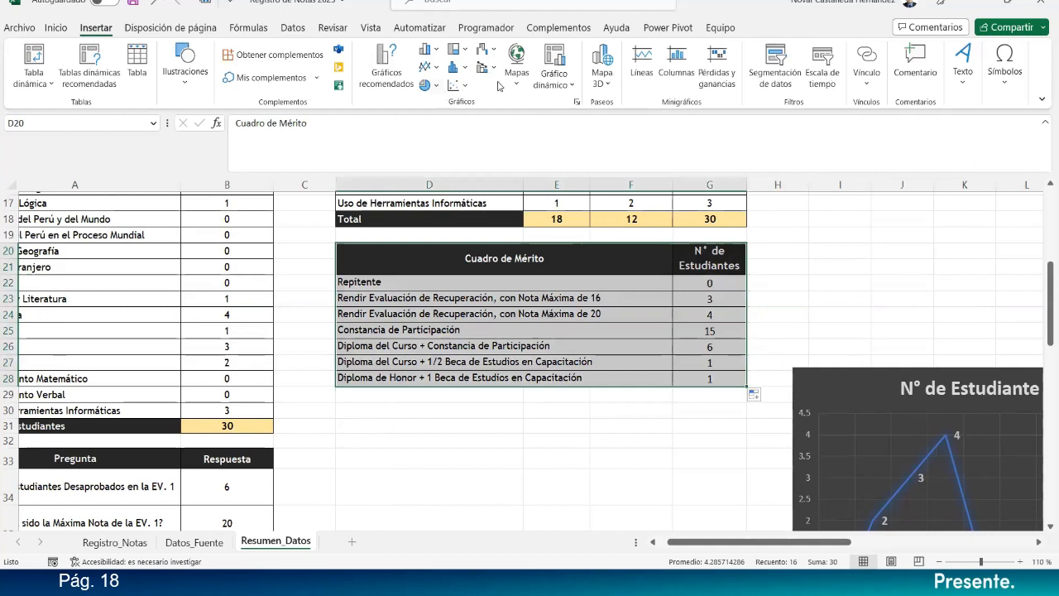
pyautogui.click(437, 87)
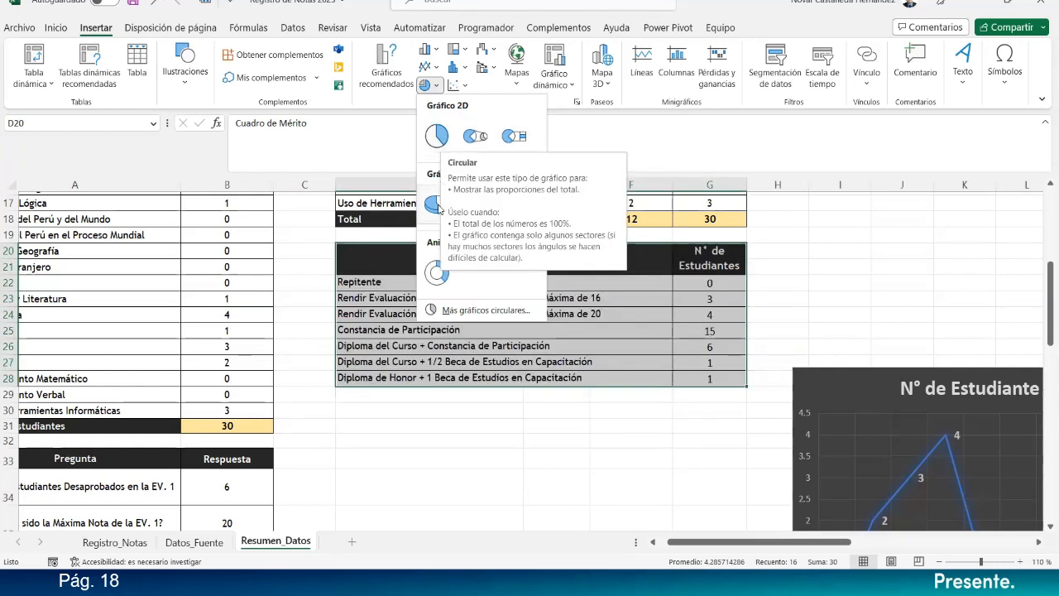
pyautogui.click(438, 205)
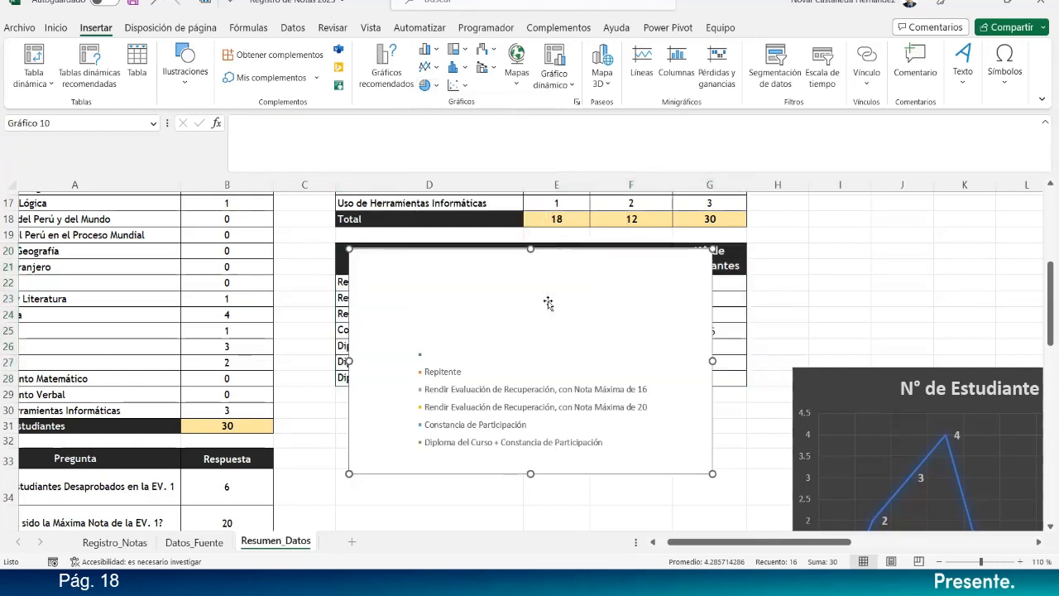
pyautogui.scroll(-2, 548, 307)
pyautogui.scroll(1, 549, 308)
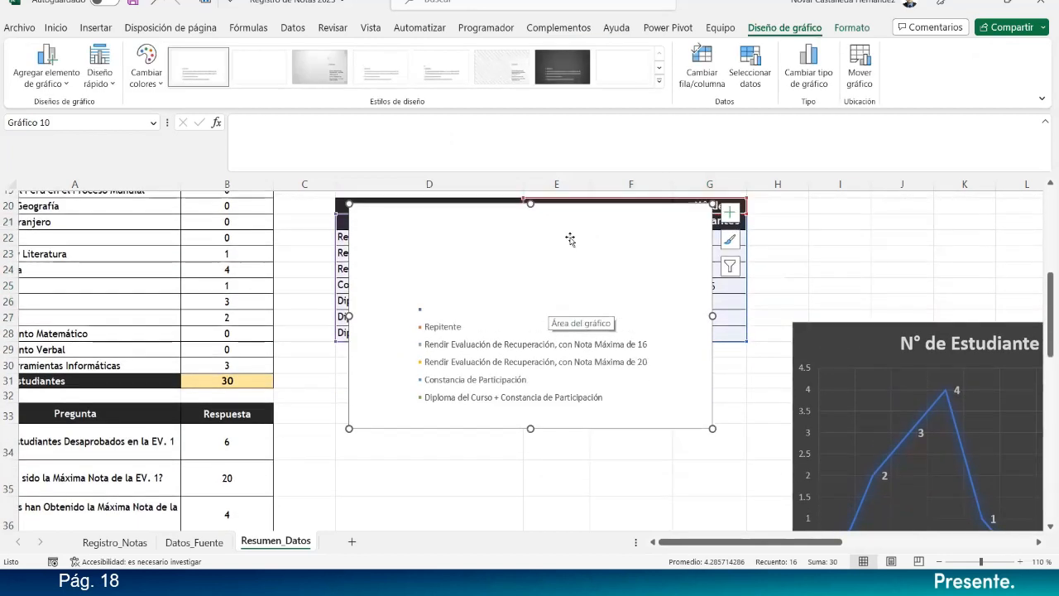
pyautogui.moveTo(580, 210); pyautogui.dragTo(584, 295)
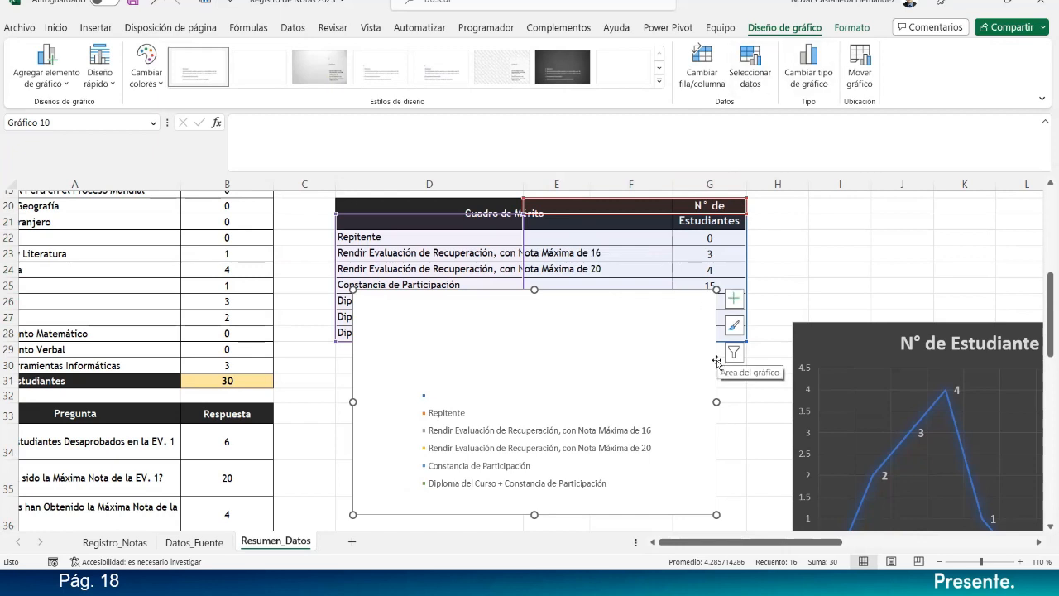
pyautogui.press('Delete')
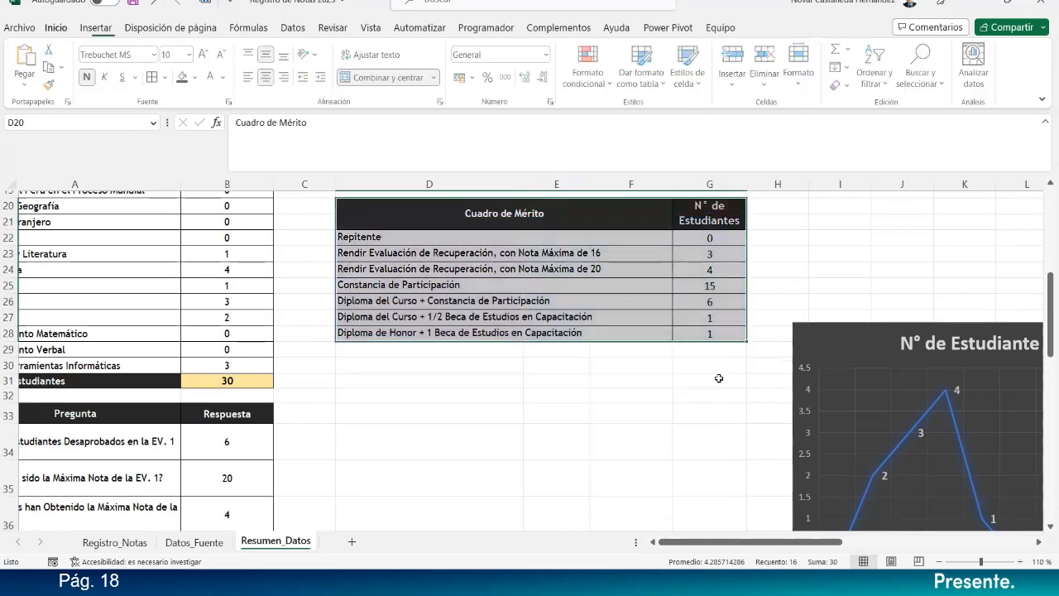
pyautogui.click(729, 381)
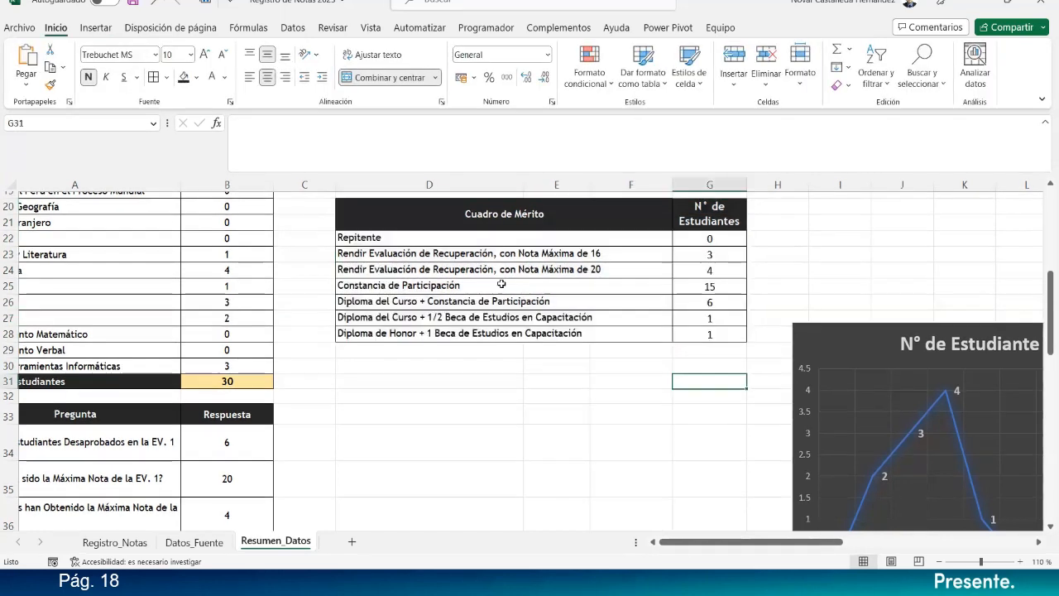
pyautogui.click(361, 224)
pyautogui.moveTo(384, 251); pyautogui.dragTo(364, 332)
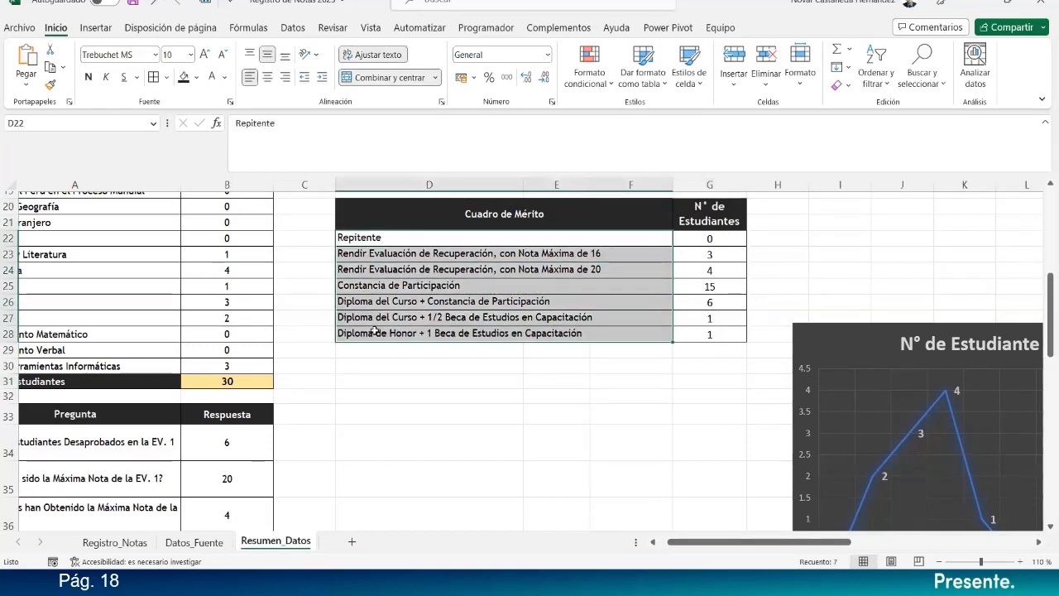
pyautogui.click(451, 356)
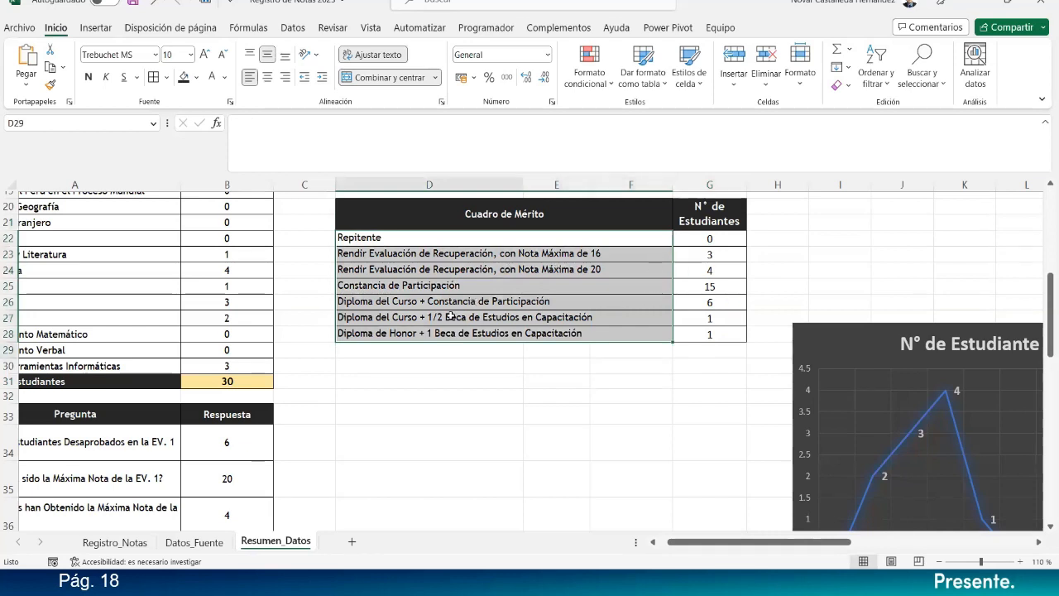
pyautogui.click(96, 27)
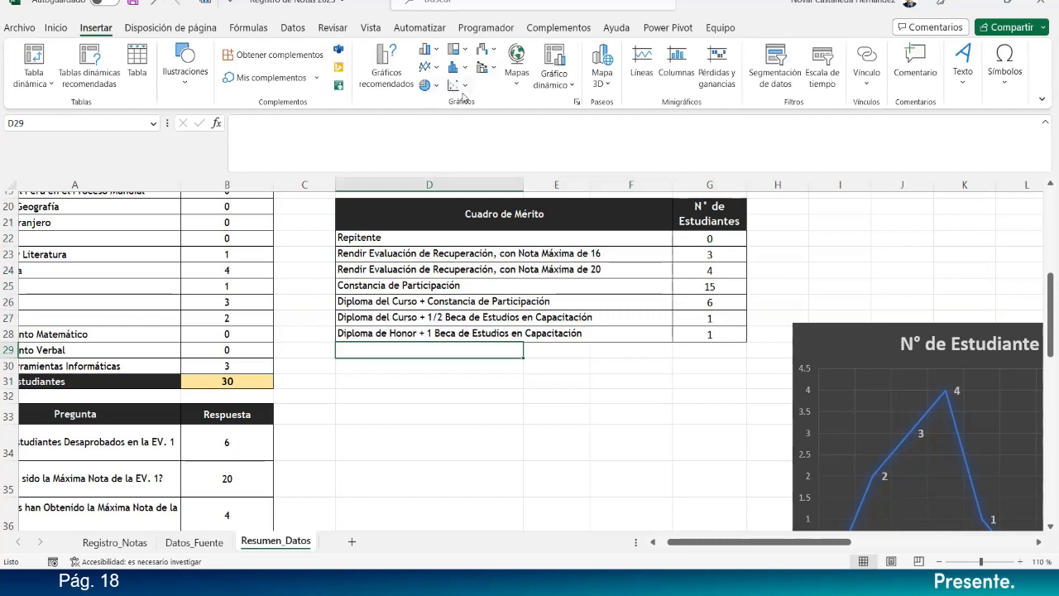
pyautogui.click(427, 85)
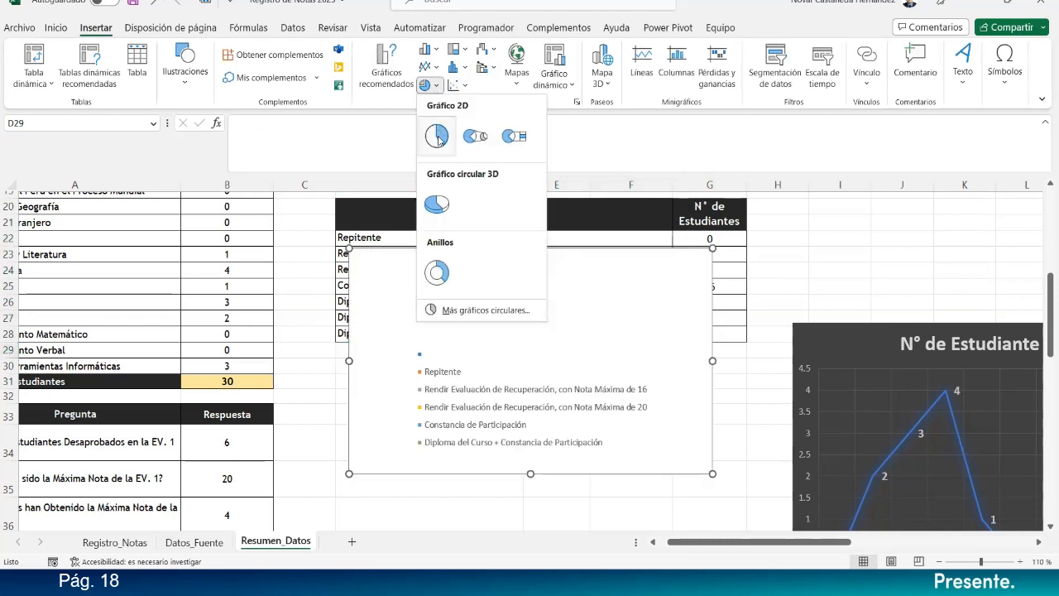
pyautogui.click(801, 271)
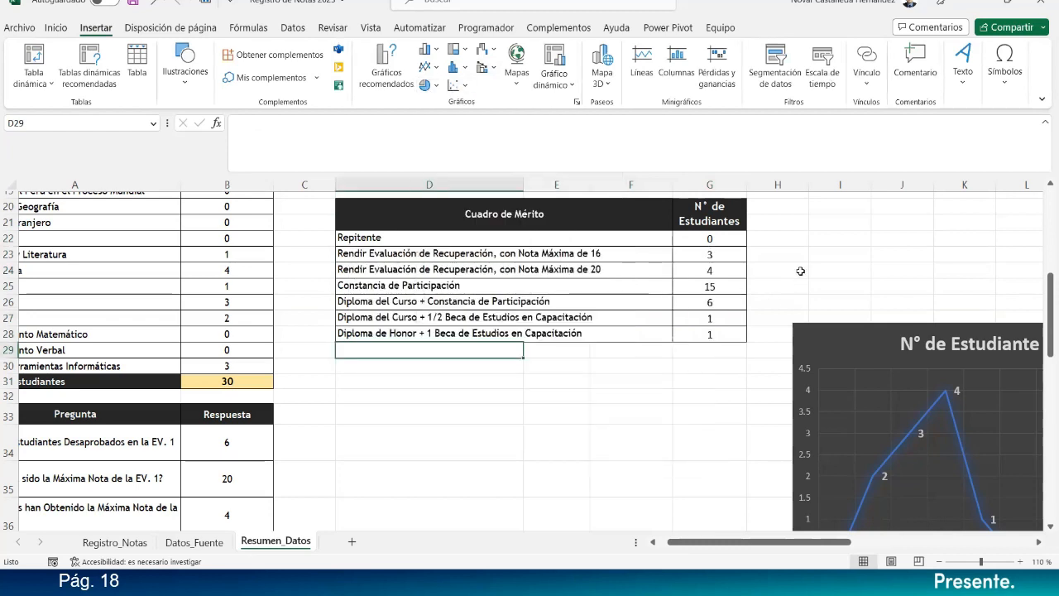
# Step: Unmerge the Cuadro de Mérito category cells in D22:F28
pyautogui.moveTo(457, 217); pyautogui.dragTo(453, 314)
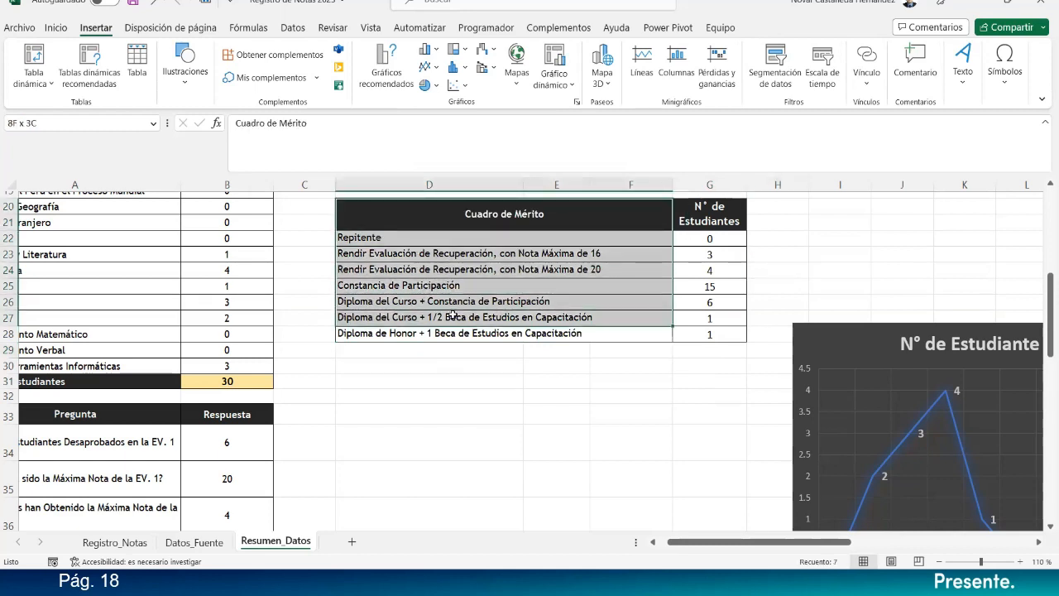
pyautogui.moveTo(440, 239); pyautogui.dragTo(442, 333)
pyautogui.click(55, 27)
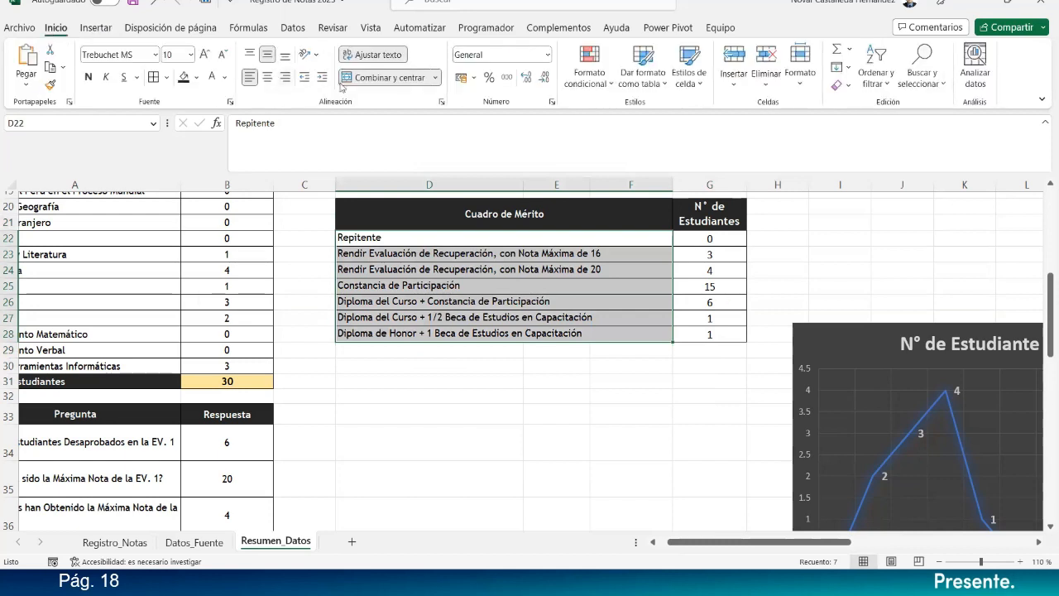
pyautogui.hotkey('ctrl', 'z')
pyautogui.click(454, 409)
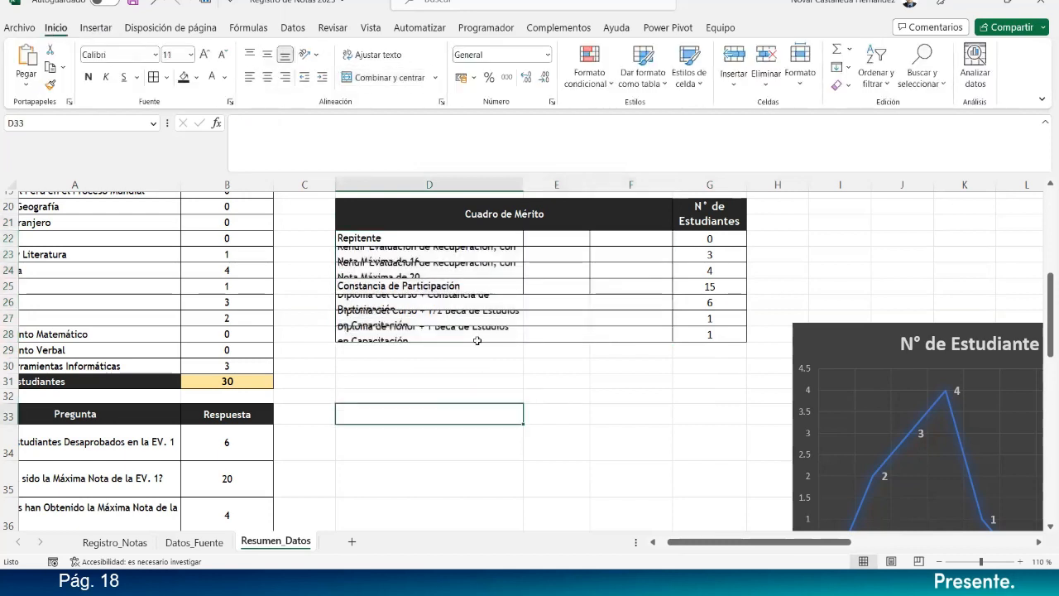
pyautogui.click(466, 239)
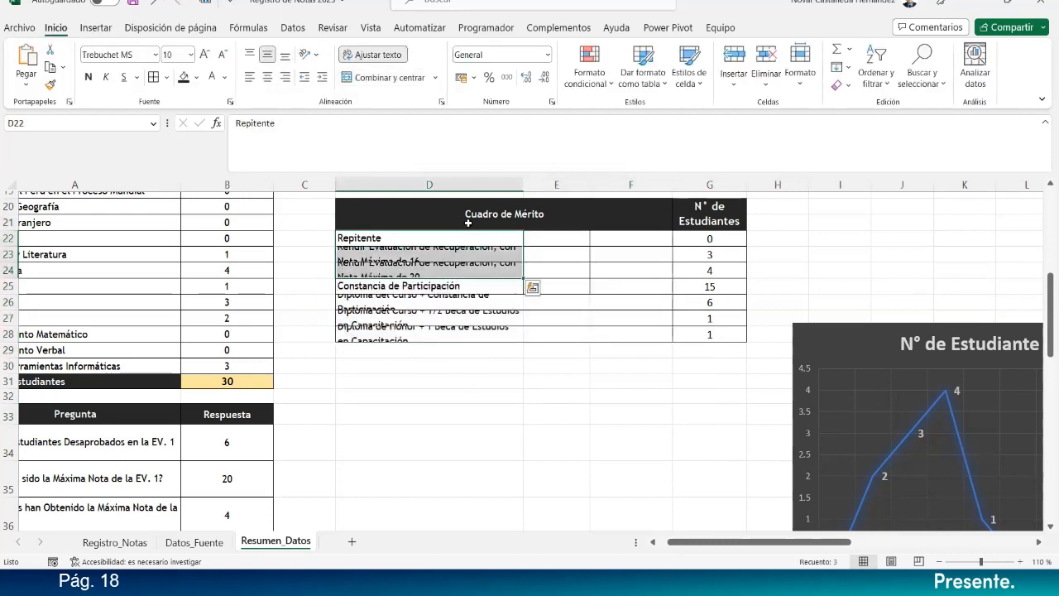
# Step: Unmerge the Cuadro de Mérito heading in D20:F21 and the N° de Estudiantes heading in G20:G21
pyautogui.click(467, 215)
pyautogui.click(388, 77)
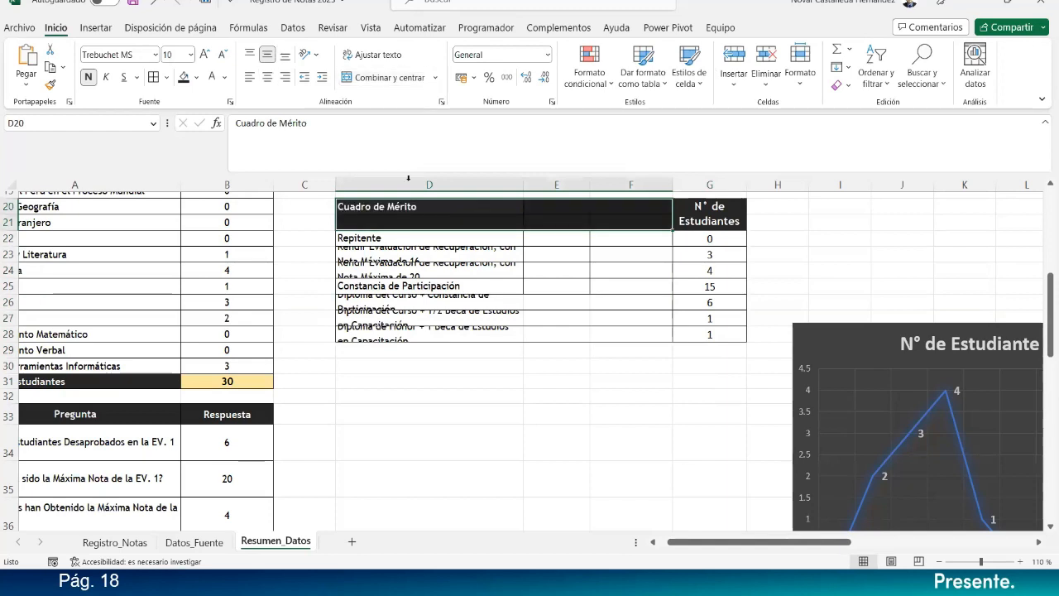
pyautogui.click(417, 209)
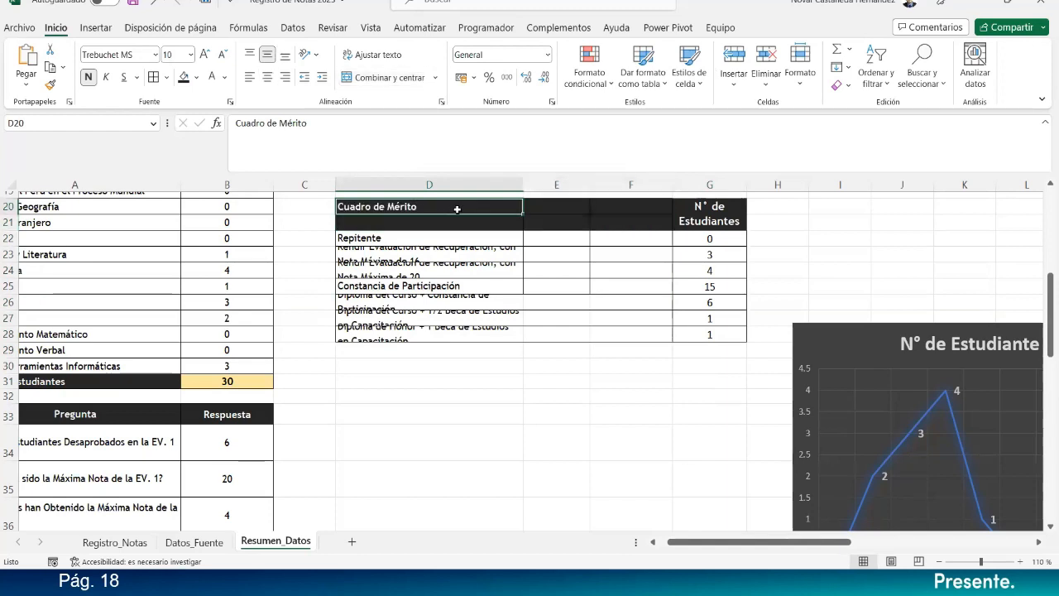
pyautogui.click(679, 216)
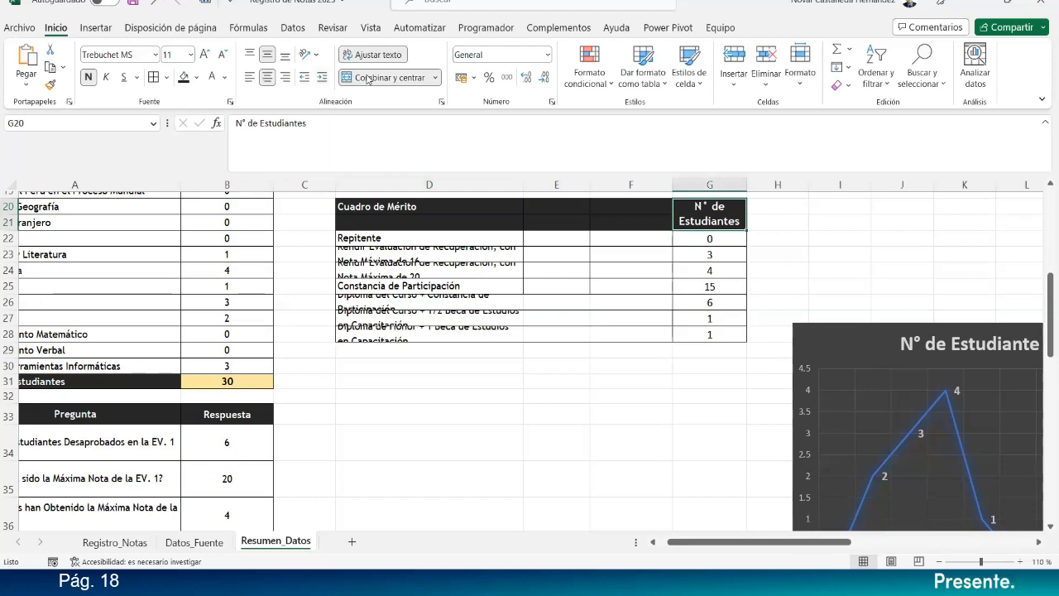
pyautogui.click(424, 77)
pyautogui.click(468, 382)
# Step: Fill the headings in D20 and G20 down to row 21, and clear the originals in row 20
pyautogui.click(407, 206)
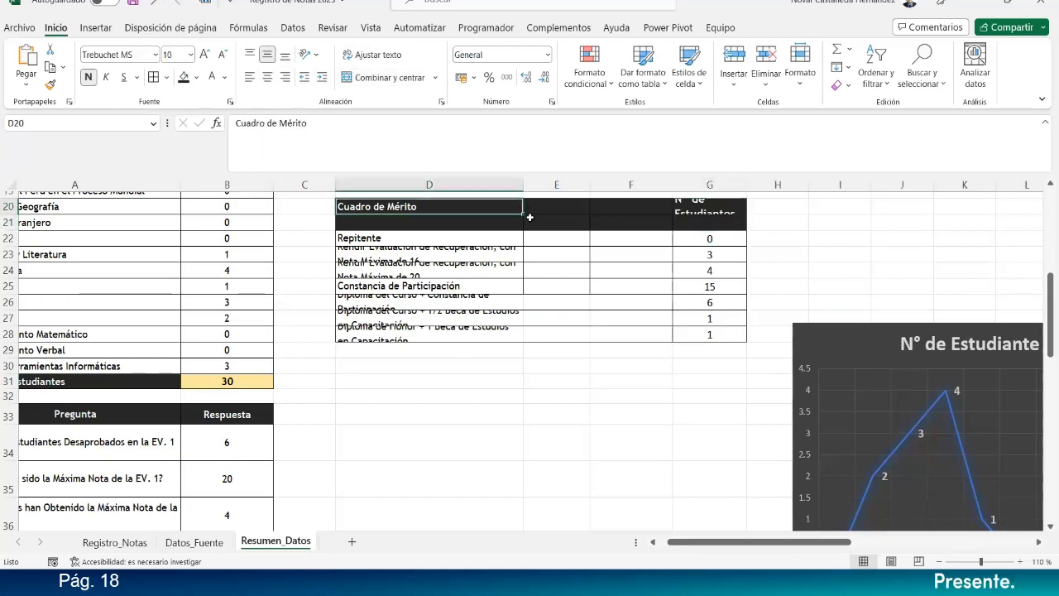
pyautogui.moveTo(523, 215); pyautogui.dragTo(524, 230)
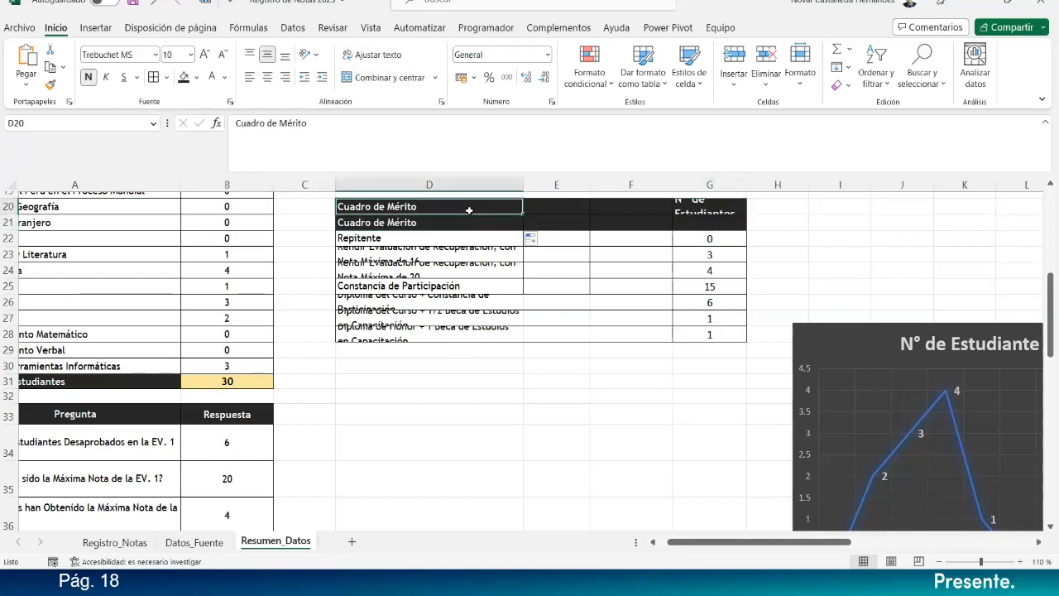
pyautogui.press('Delete')
pyautogui.click(708, 217)
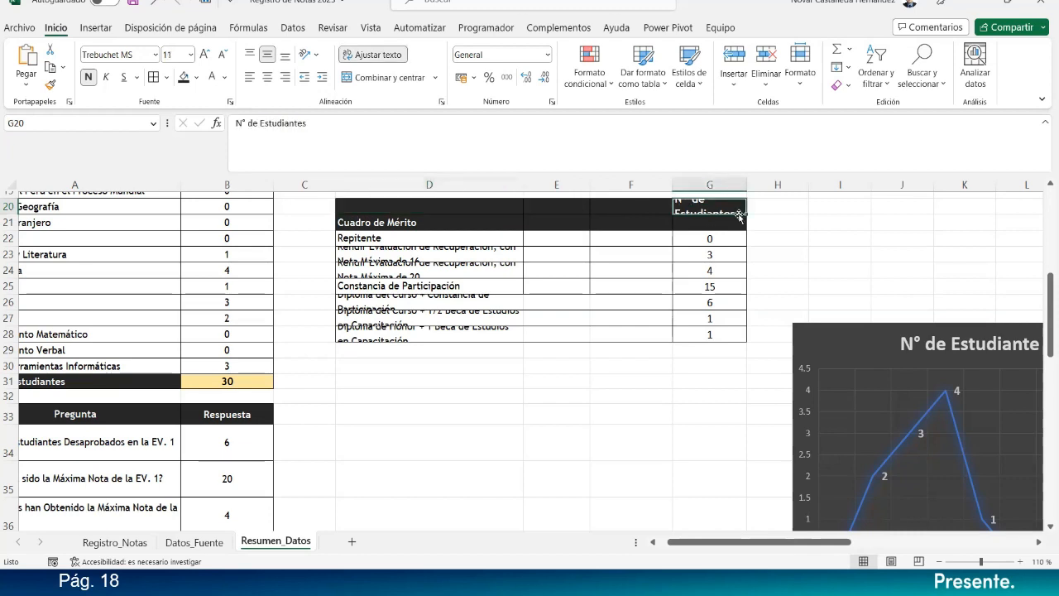
pyautogui.moveTo(745, 215); pyautogui.dragTo(742, 233)
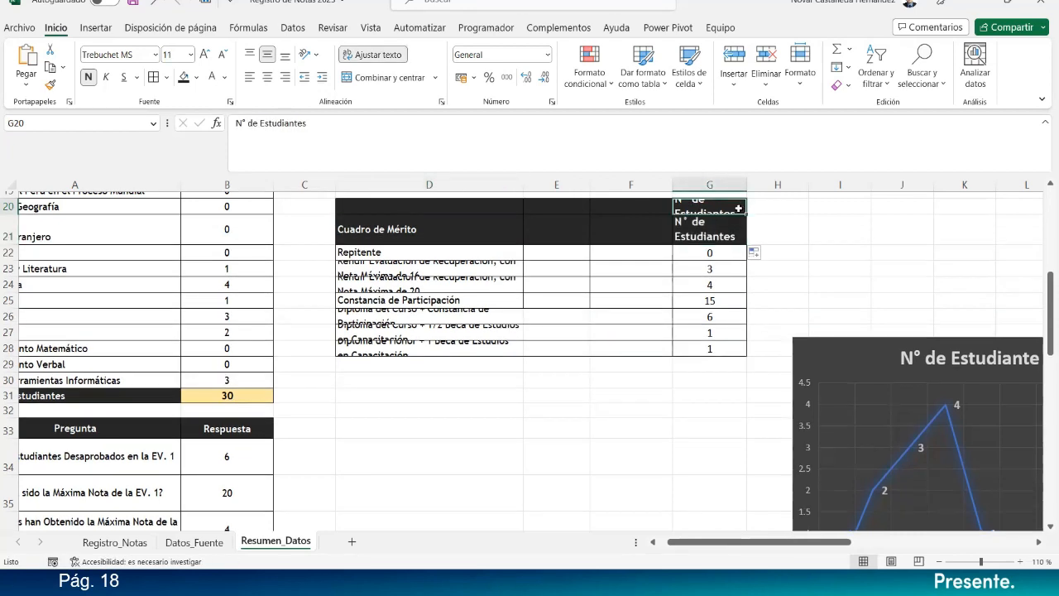
pyautogui.press('Delete')
# Step: Insert a 3D pie chart from the category cells D21:D28 and the student counts G21:G28
pyautogui.click(612, 366)
pyautogui.moveTo(408, 243); pyautogui.dragTo(407, 346)
pyautogui.keyDown('ctrl'); pyautogui.moveTo(687, 231); pyautogui.dragTo(687, 349); pyautogui.keyUp('ctrl')
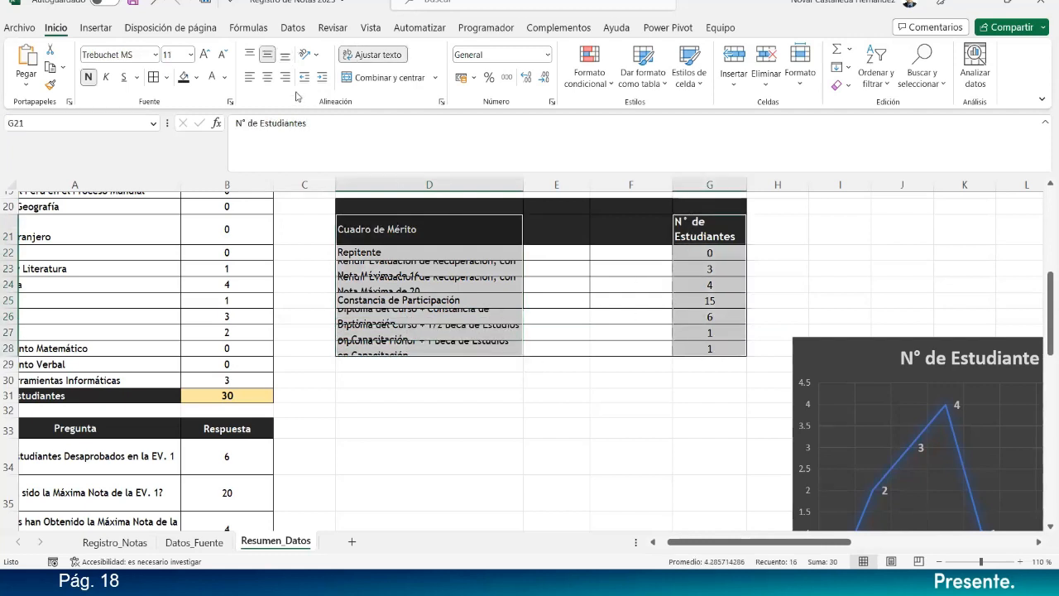
pyautogui.click(95, 27)
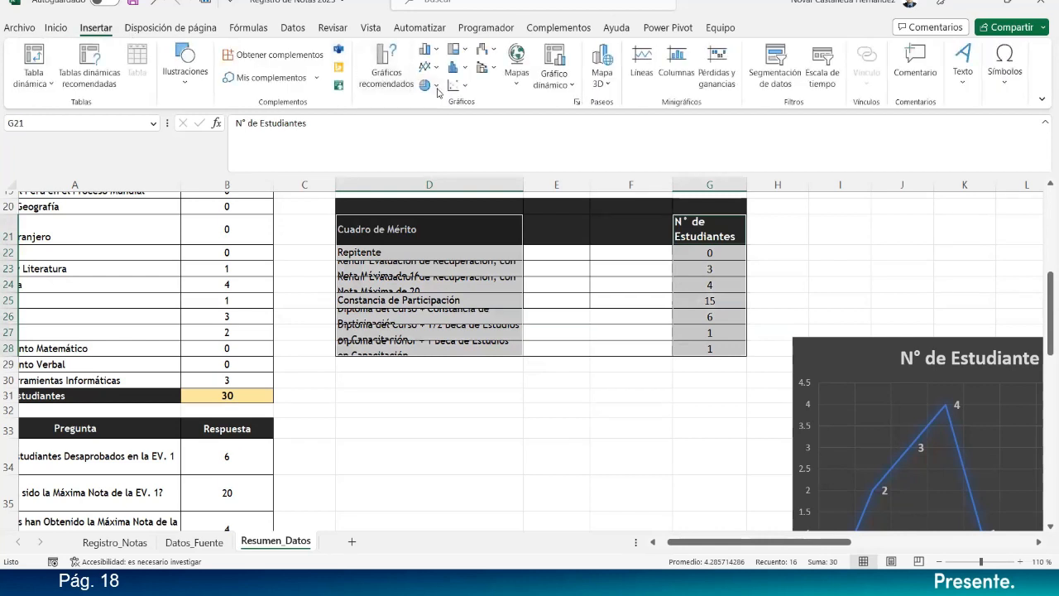
pyautogui.click(436, 86)
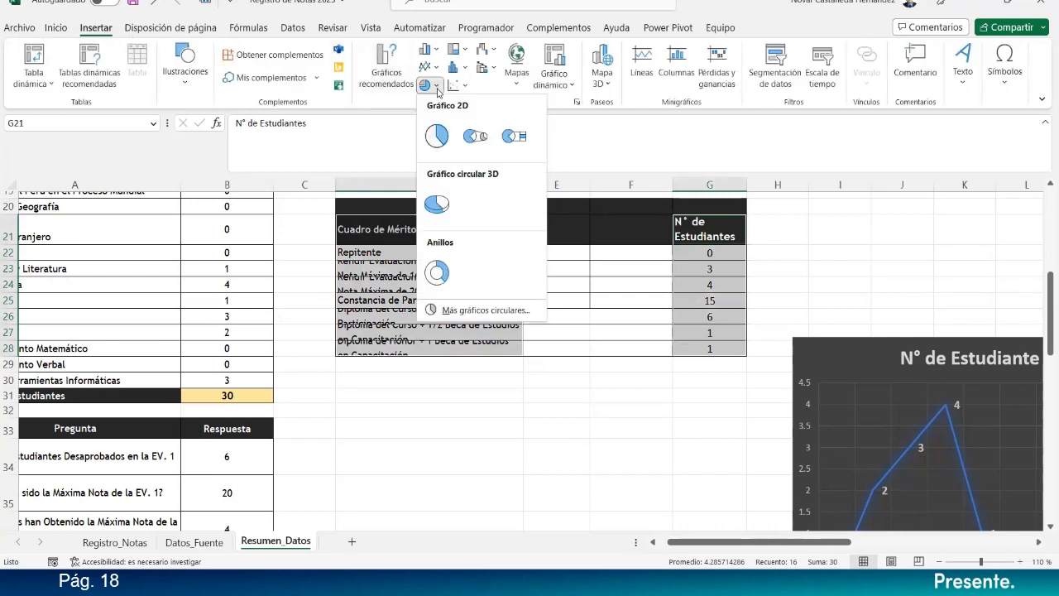
pyautogui.click(436, 203)
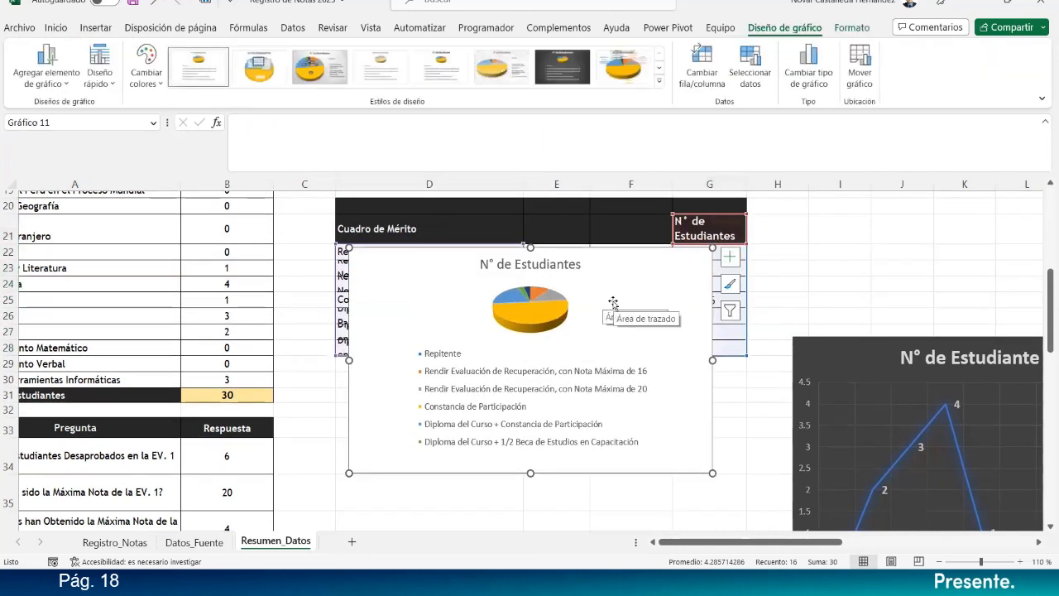
# Step: Try the dark chart style on the pie chart, and apply the light grey gradient style with percentage labels instead
pyautogui.scroll(-1, 610, 298)
pyautogui.click(563, 66)
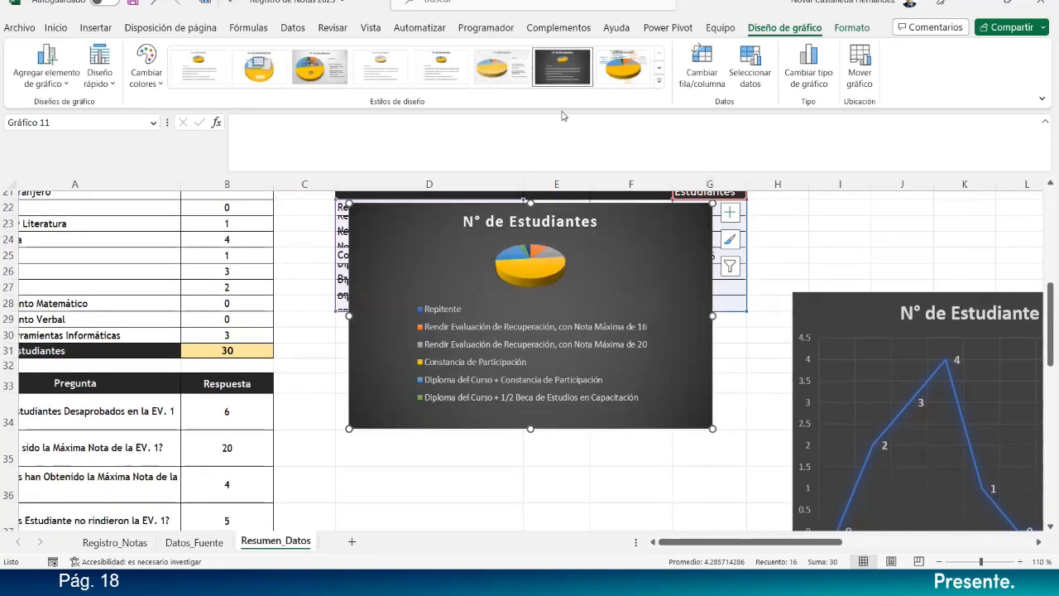
pyautogui.click(319, 67)
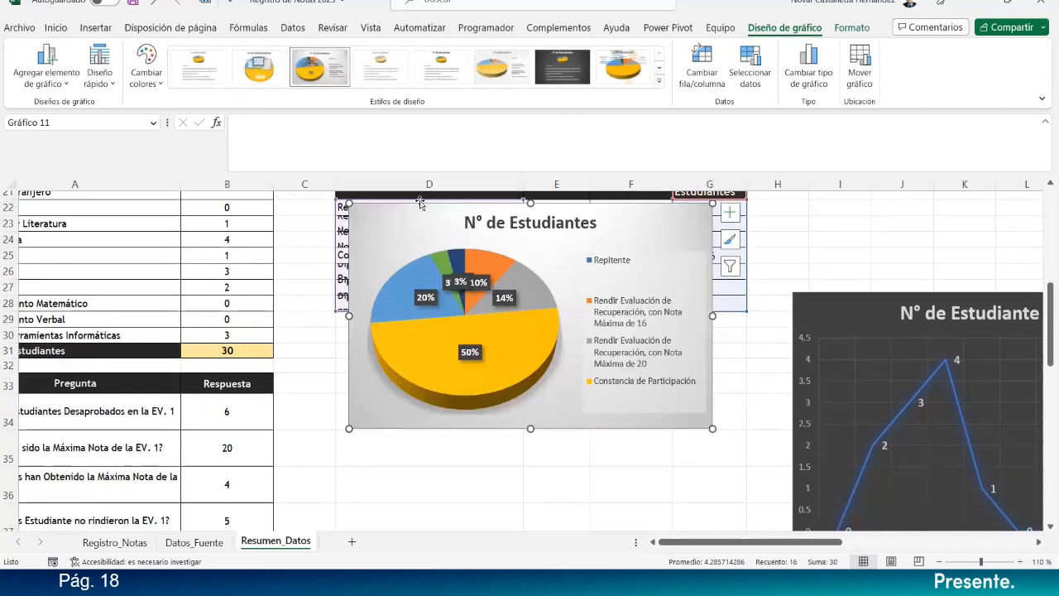